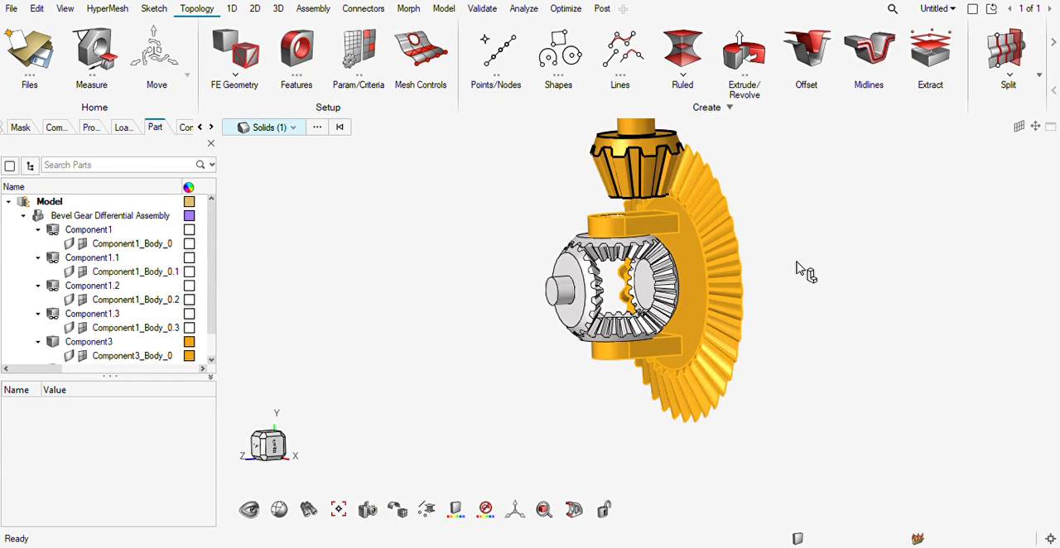
# Isolate the large bevel ring gear solid so only it is displayed, with its bore facing forward.
pyautogui.press('Escape')
pyautogui.moveTo(696, 292); pyautogui.dragTo(785, 284, button='middle')
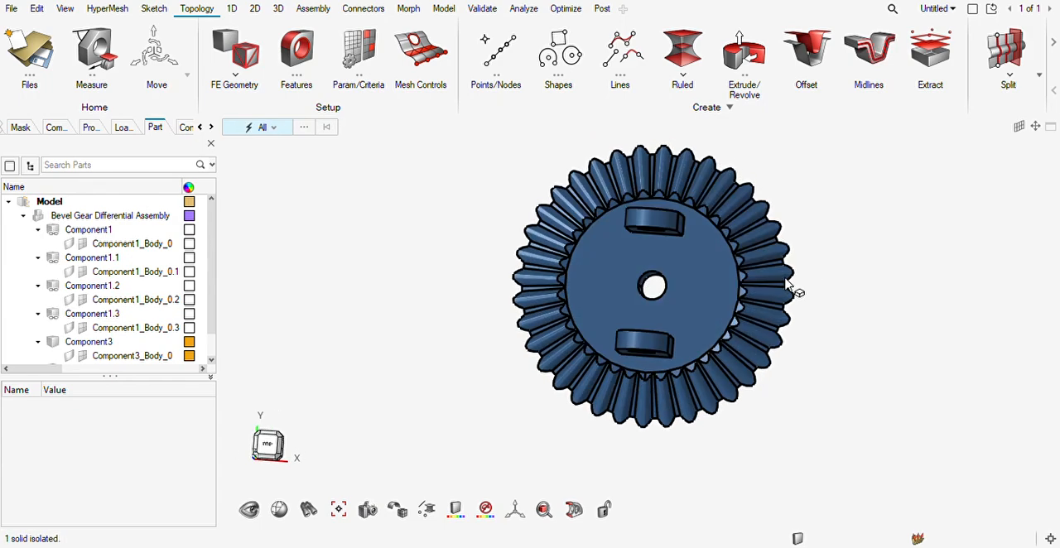
pyautogui.scroll(3, 663, 315)
pyautogui.moveTo(663, 314); pyautogui.dragTo(637, 290, button='middle')
pyautogui.scroll(2, 623, 285)
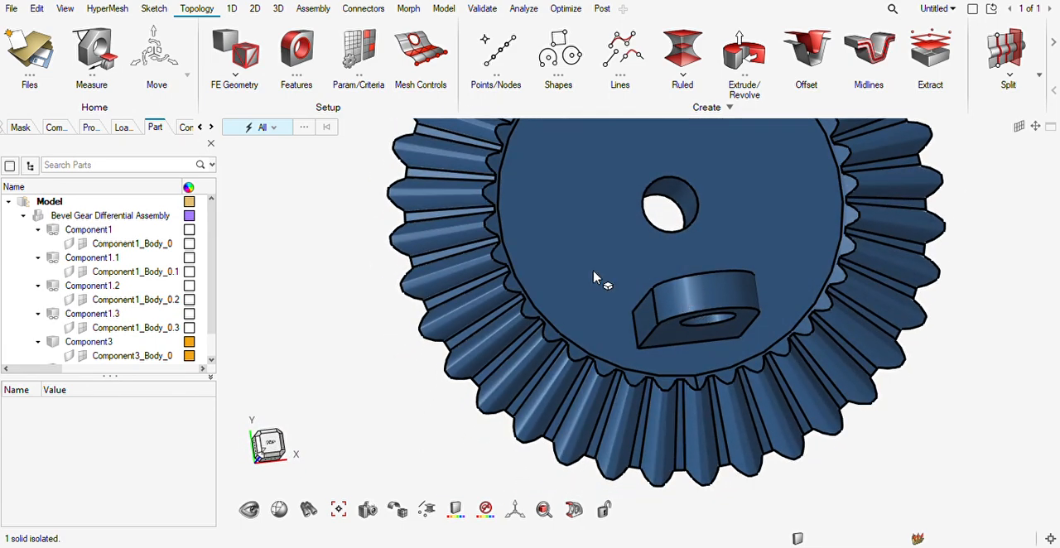
pyautogui.scroll(-4, 850, 246)
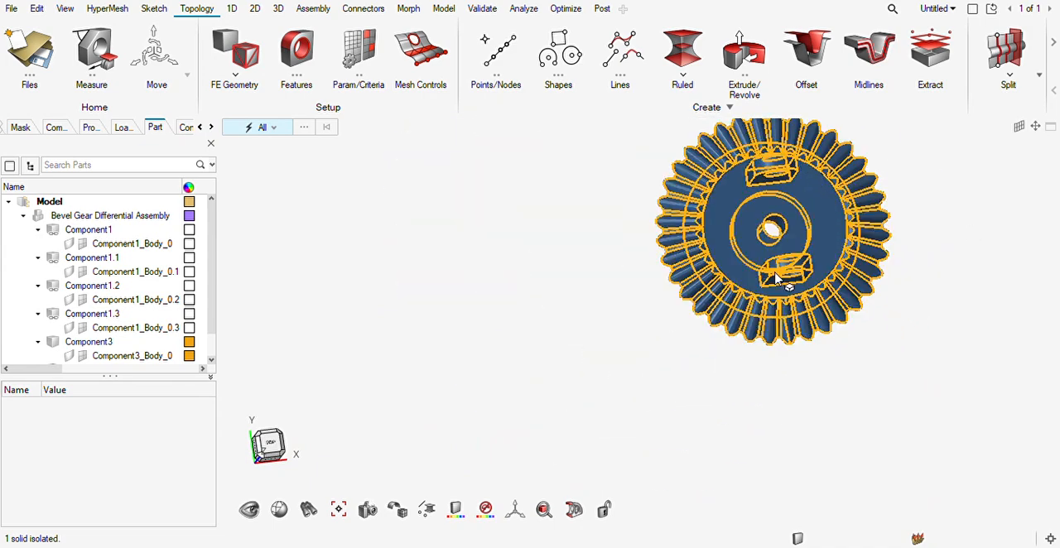
pyautogui.moveTo(803, 282); pyautogui.dragTo(736, 359, button='middle')
# Create free nodes at the centre of the gear's bore circle and at the end point on its rim.
pyautogui.scroll(6, 793, 284)
pyautogui.scroll(4, 779, 301)
pyautogui.press('F8')
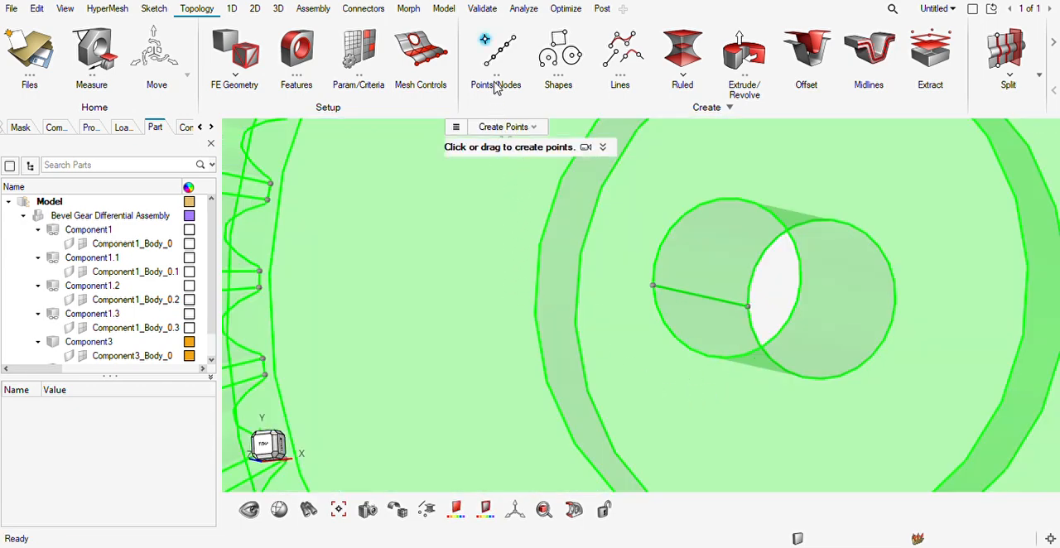
pyautogui.click(509, 155)
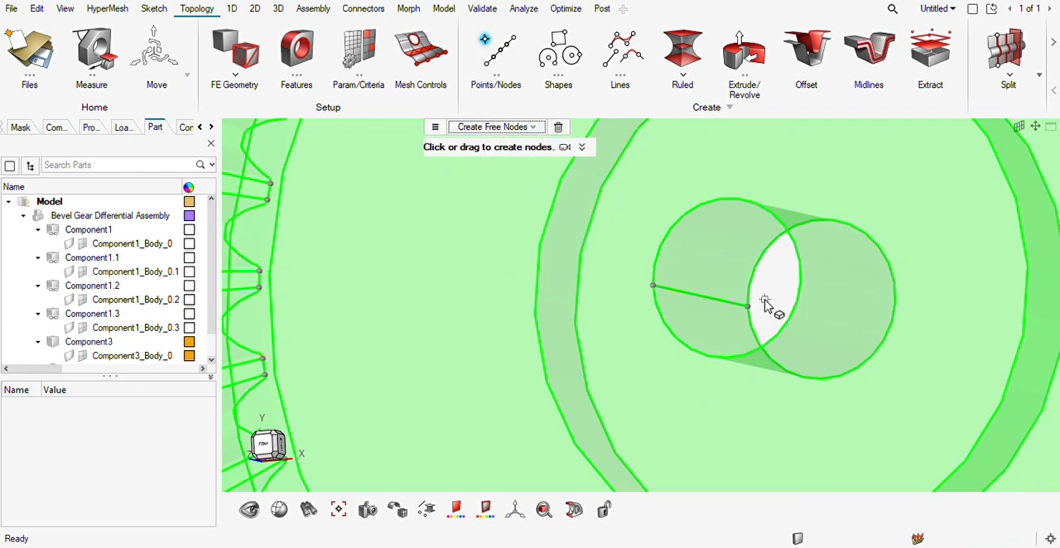
pyautogui.moveTo(760, 308); pyautogui.dragTo(801, 311, button='middle')
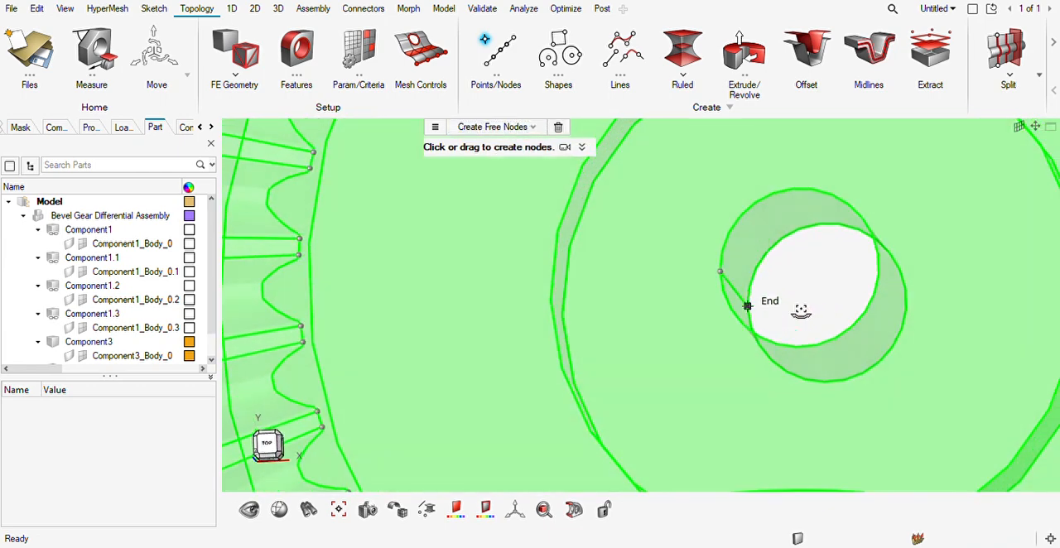
pyautogui.click(799, 269)
pyautogui.click(717, 279)
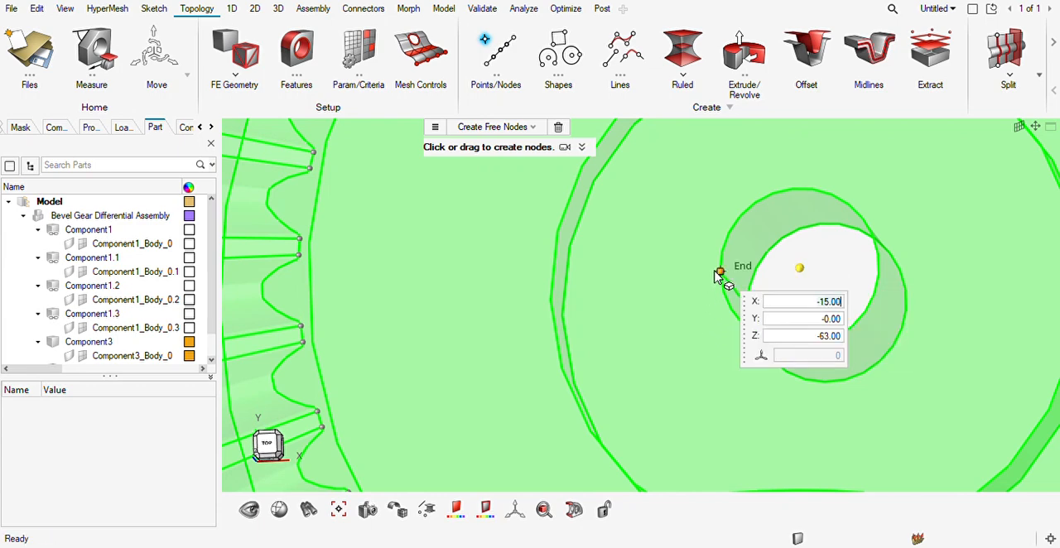
pyautogui.scroll(-2, 656, 326)
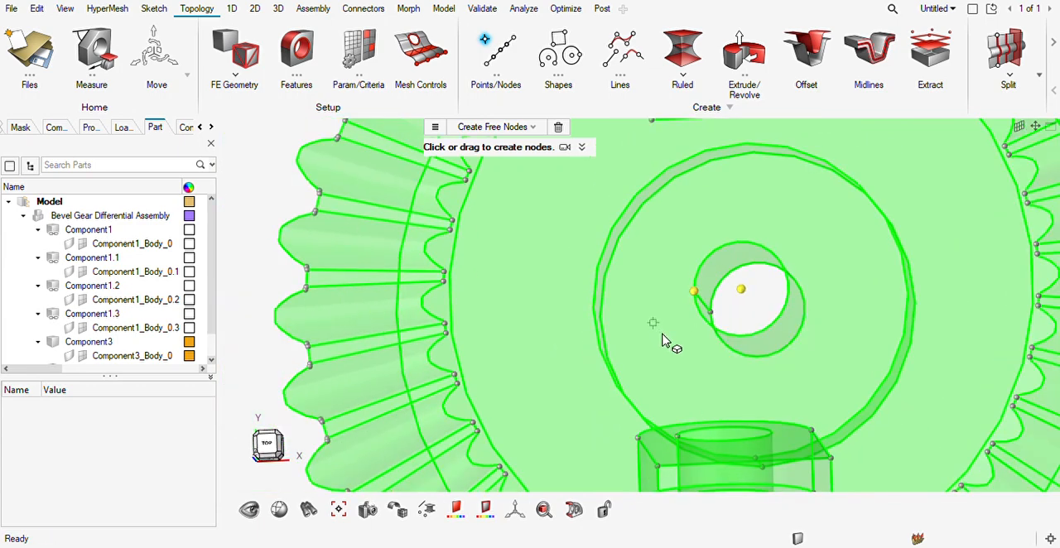
pyautogui.press('Escape')
pyautogui.scroll(-2, 666, 344)
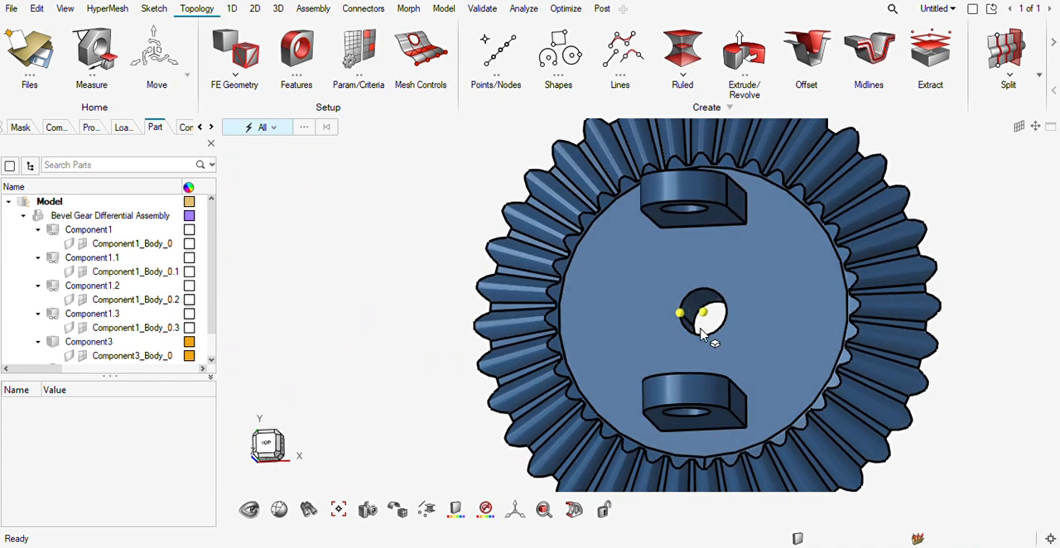
# Split the gear solid with a plane normal to the X axis through the bore's centre node.
pyautogui.moveTo(698, 342); pyautogui.dragTo(685, 343, button='right')
pyautogui.click(1007, 51)
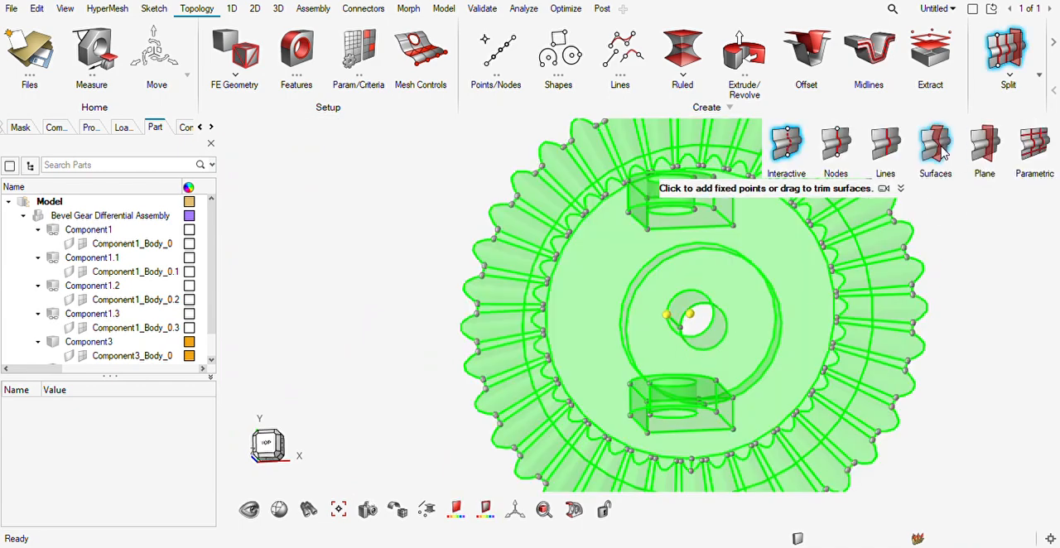
pyautogui.click(978, 169)
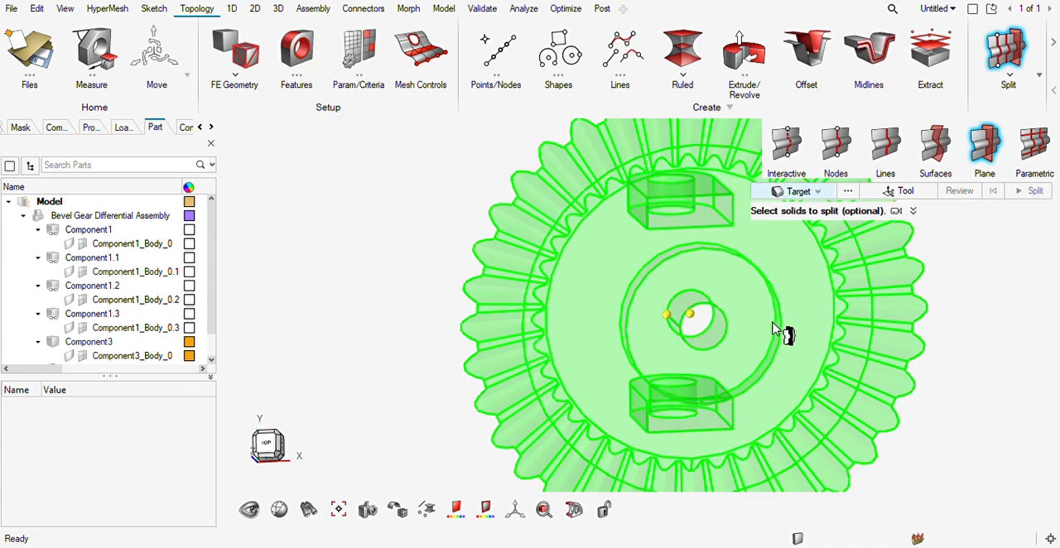
pyautogui.click(817, 192)
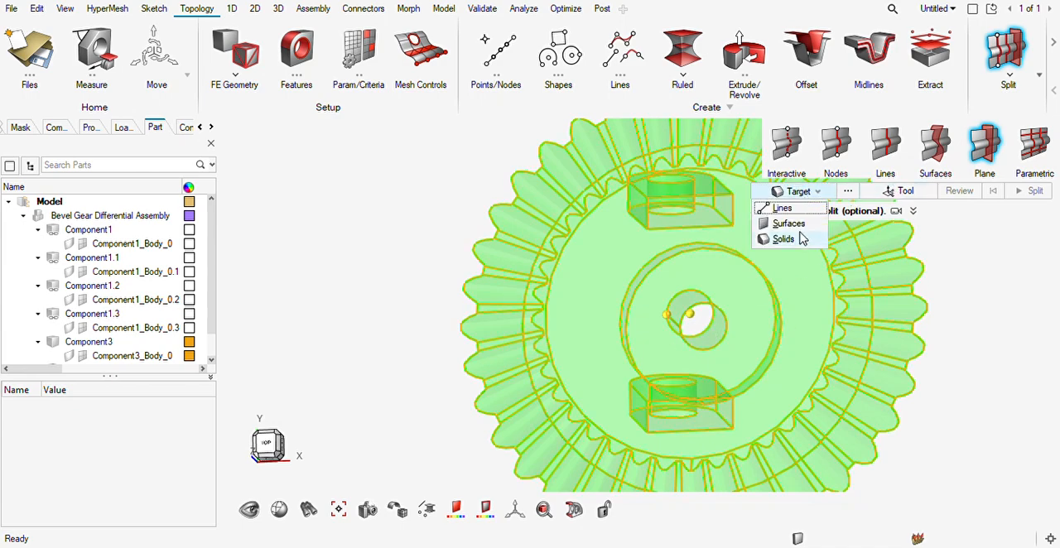
pyautogui.click(805, 238)
pyautogui.click(799, 257)
pyautogui.click(901, 191)
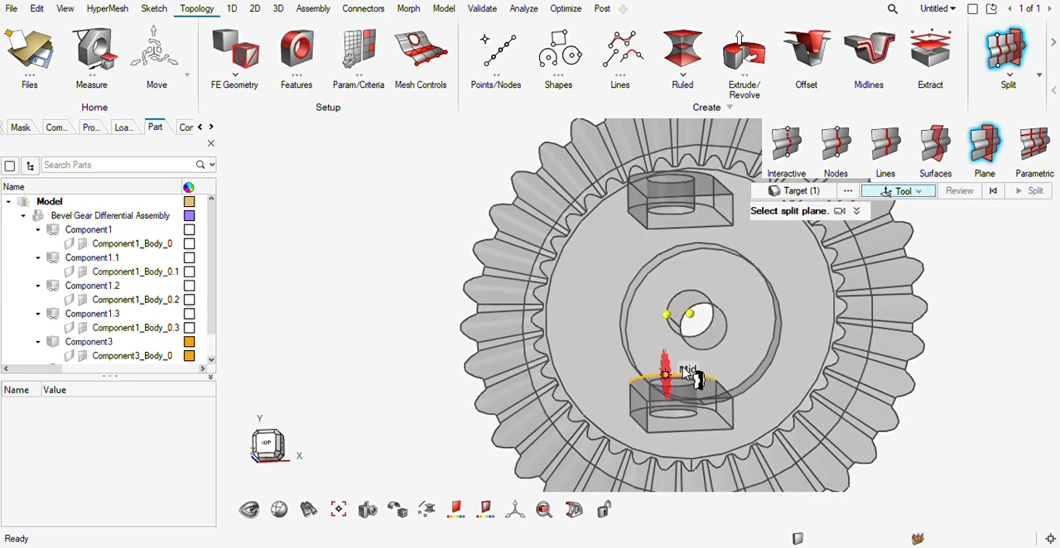
pyautogui.scroll(3, 699, 301)
pyautogui.click(694, 282)
pyautogui.scroll(-4, 673, 327)
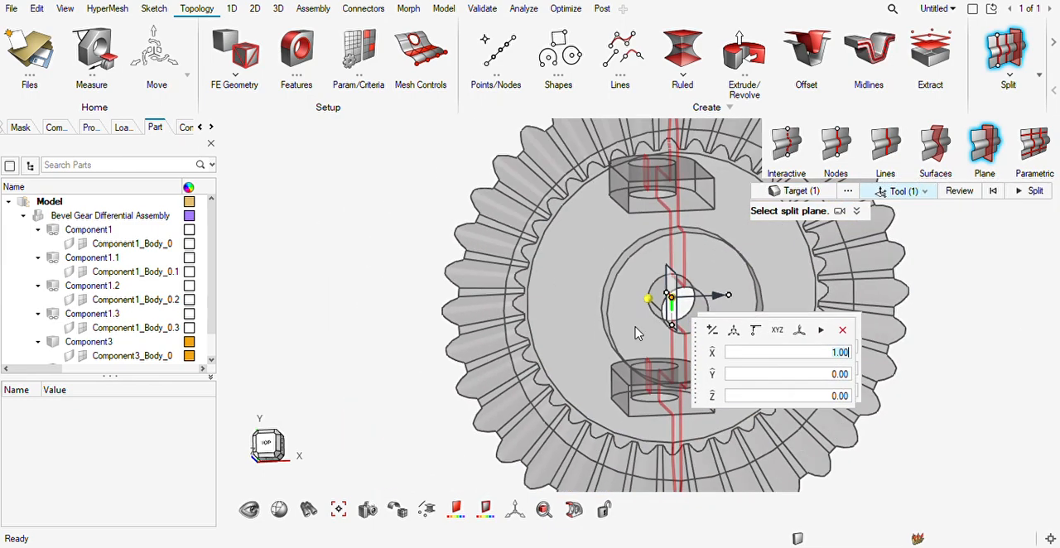
pyautogui.moveTo(672, 329); pyautogui.dragTo(687, 280, button='middle')
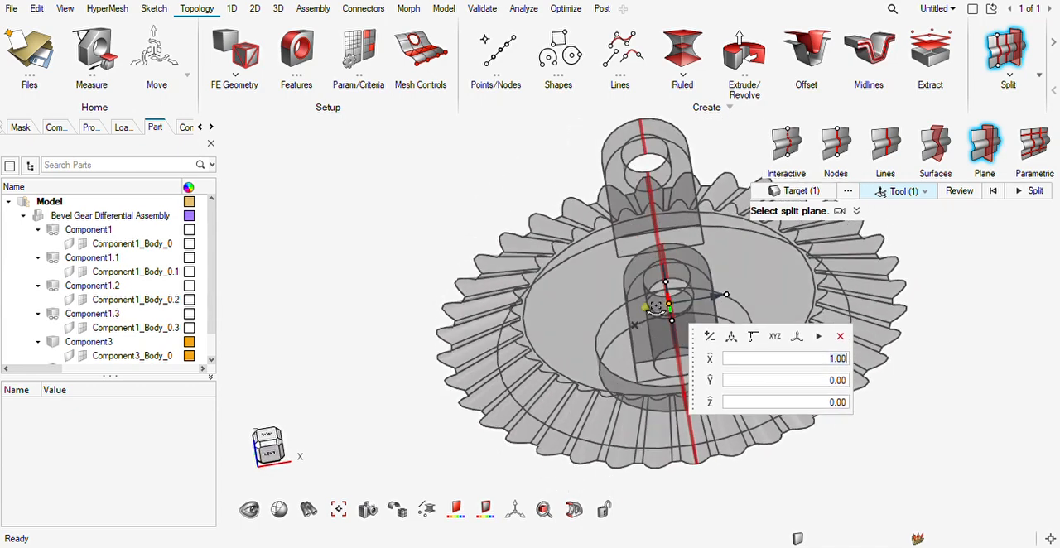
pyautogui.click(1017, 191)
# Split one gear half into quarters with a Y-normal plane through the bore's centre node, aligned to the rim node.
pyautogui.moveTo(749, 325); pyautogui.dragTo(760, 358, button='middle')
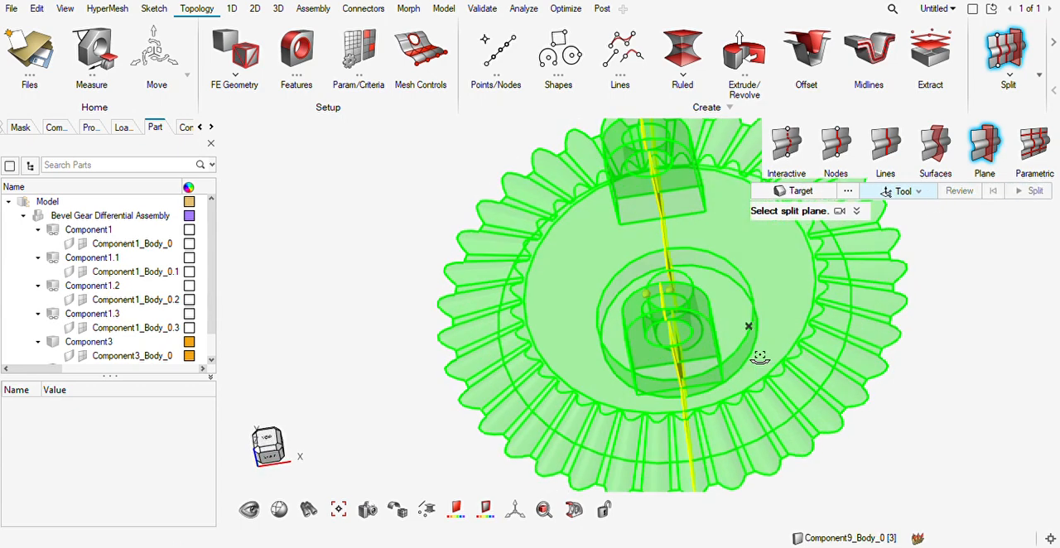
pyautogui.click(799, 191)
pyautogui.click(578, 303)
pyautogui.moveTo(578, 304); pyautogui.dragTo(616, 328, button='middle')
pyautogui.click(902, 191)
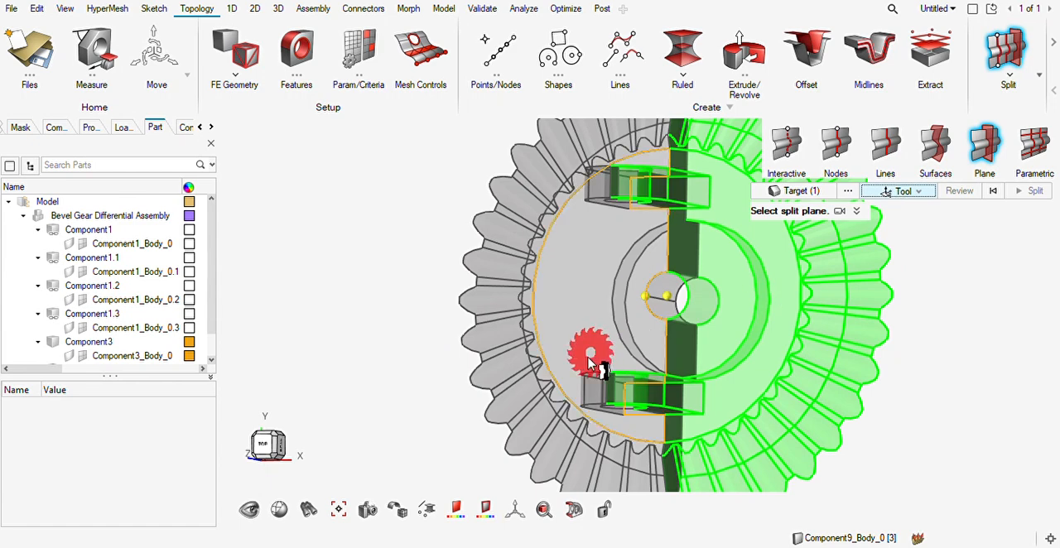
pyautogui.scroll(3, 690, 303)
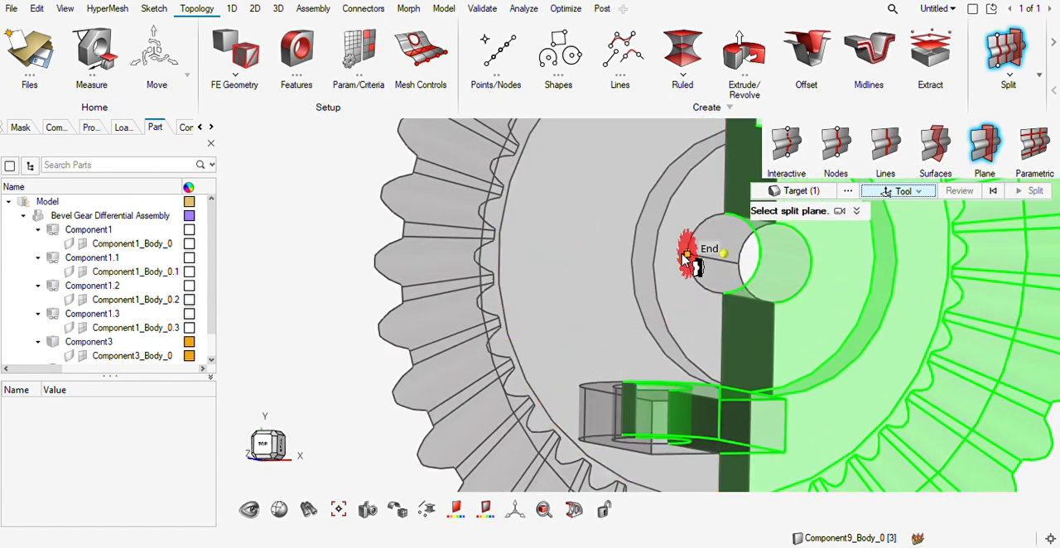
pyautogui.moveTo(686, 257); pyautogui.dragTo(717, 257)
pyautogui.click(723, 256)
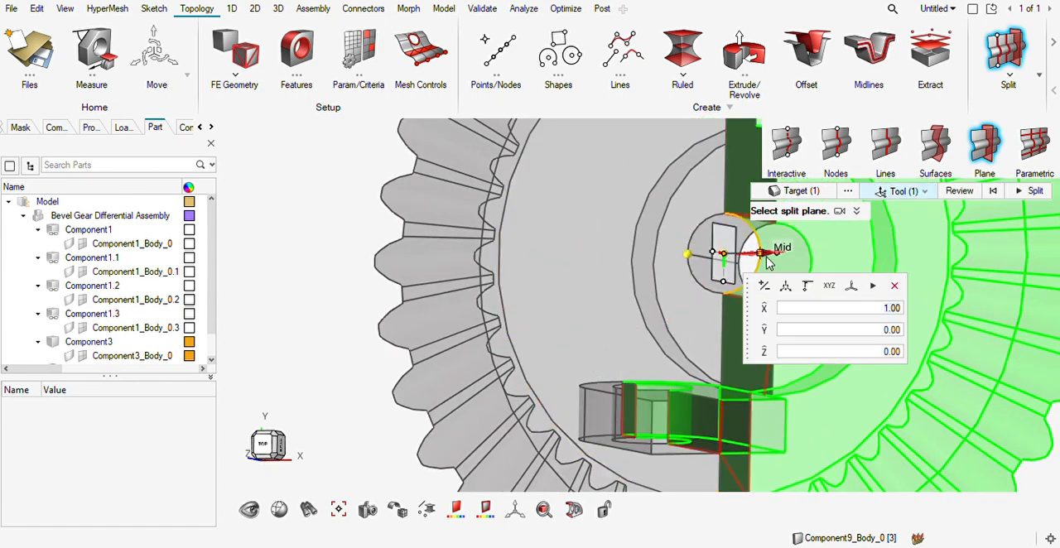
pyautogui.moveTo(725, 282); pyautogui.dragTo(685, 263)
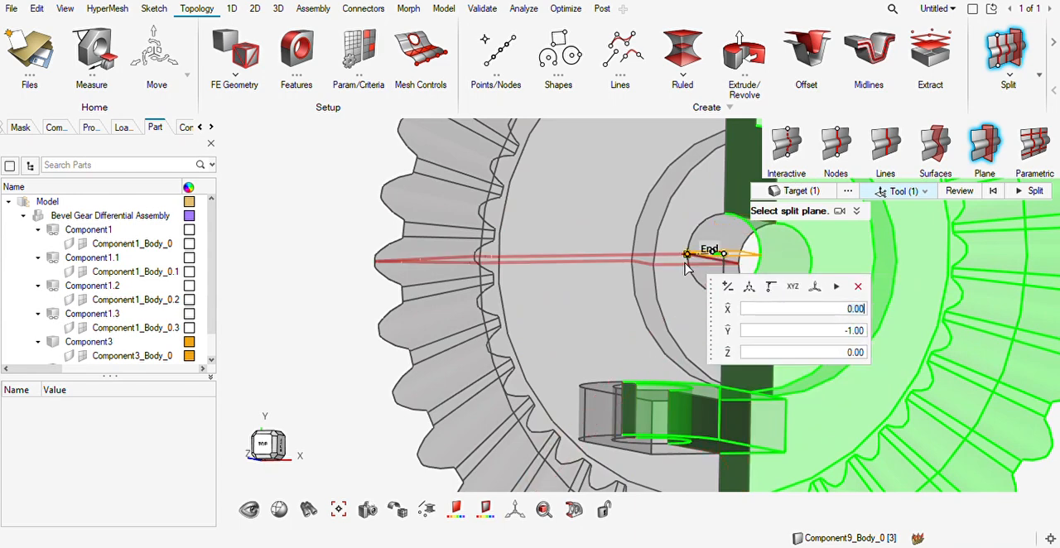
pyautogui.click(1021, 189)
# Isolate the upper quarter of the split gear half as the only displayed solid.
pyautogui.scroll(-4, 831, 309)
pyautogui.moveTo(831, 309); pyautogui.dragTo(810, 335, button='right')
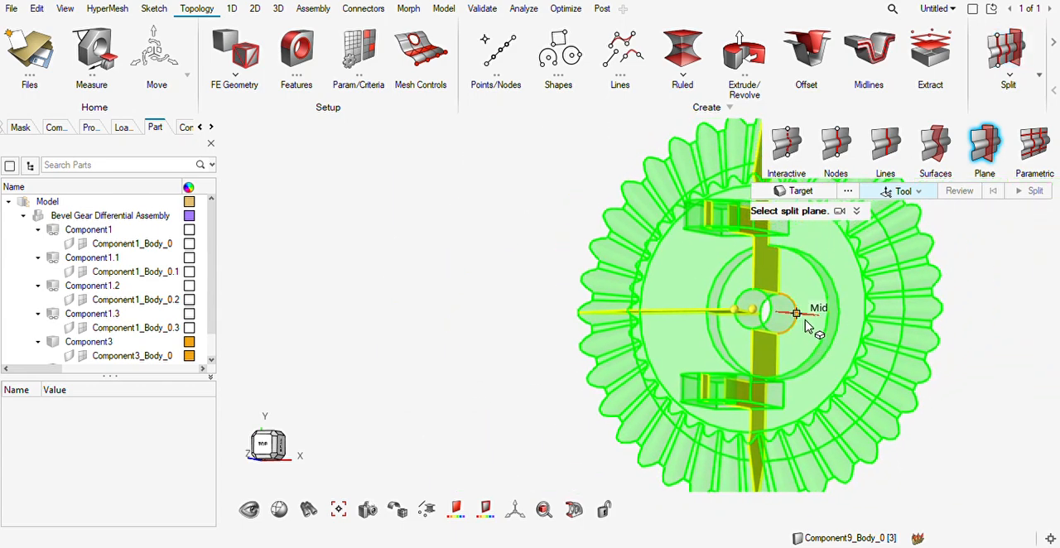
pyautogui.press('Escape')
pyautogui.click(724, 256)
pyautogui.press('i')
pyautogui.moveTo(709, 321); pyautogui.dragTo(708, 293, button='middle')
pyautogui.press('Escape')
pyautogui.press('Escape')
# Split the isolated quarter solid using the rear hub's cylindrical surface as the trimmer, with Extend trimmer on.
pyautogui.scroll(5, 719, 284)
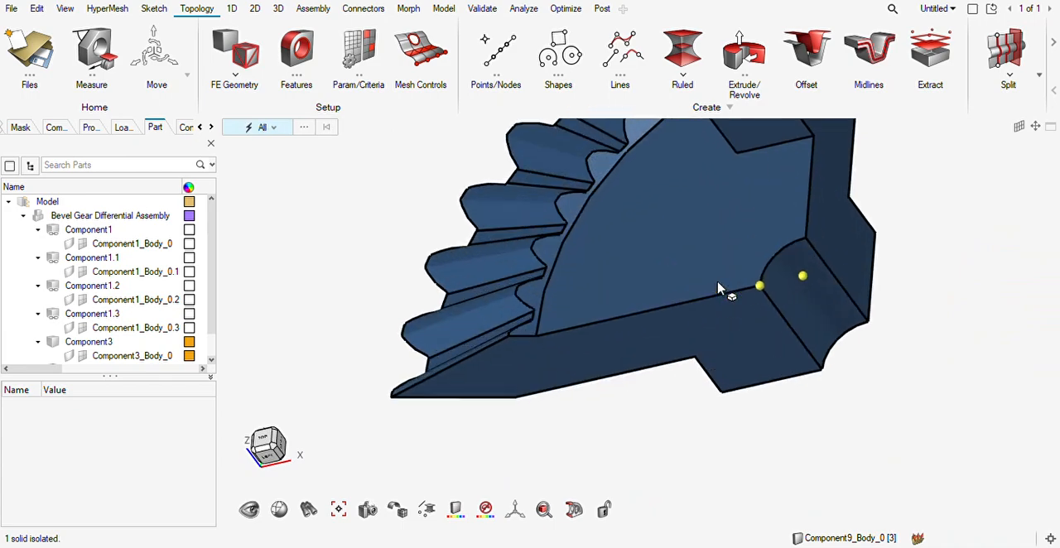
pyautogui.scroll(-3, 743, 307)
pyautogui.scroll(-1, 743, 308)
pyautogui.moveTo(702, 294); pyautogui.dragTo(761, 299, button='middle')
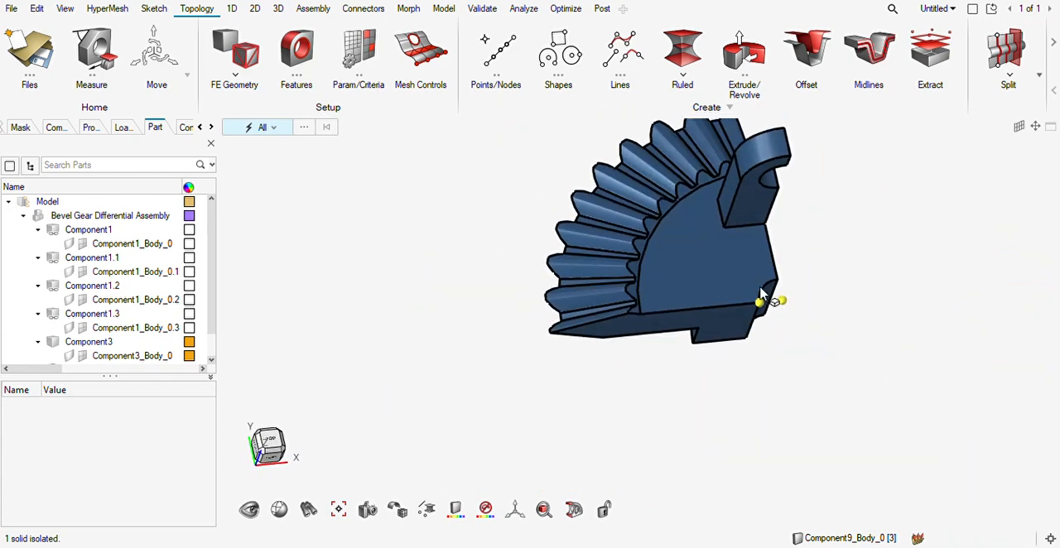
pyautogui.scroll(5, 745, 311)
pyautogui.moveTo(716, 348)
pyautogui.mouseDown(button='middle')
pyautogui.moveTo(715, 302)
pyautogui.moveTo(722, 332)
pyautogui.moveTo(766, 343)
pyautogui.moveTo(742, 347)
pyautogui.moveTo(880, 350)
pyautogui.moveTo(804, 360)
pyautogui.moveTo(740, 339)
pyautogui.moveTo(841, 342)
pyautogui.moveTo(834, 329)
pyautogui.mouseUp(button='middle')
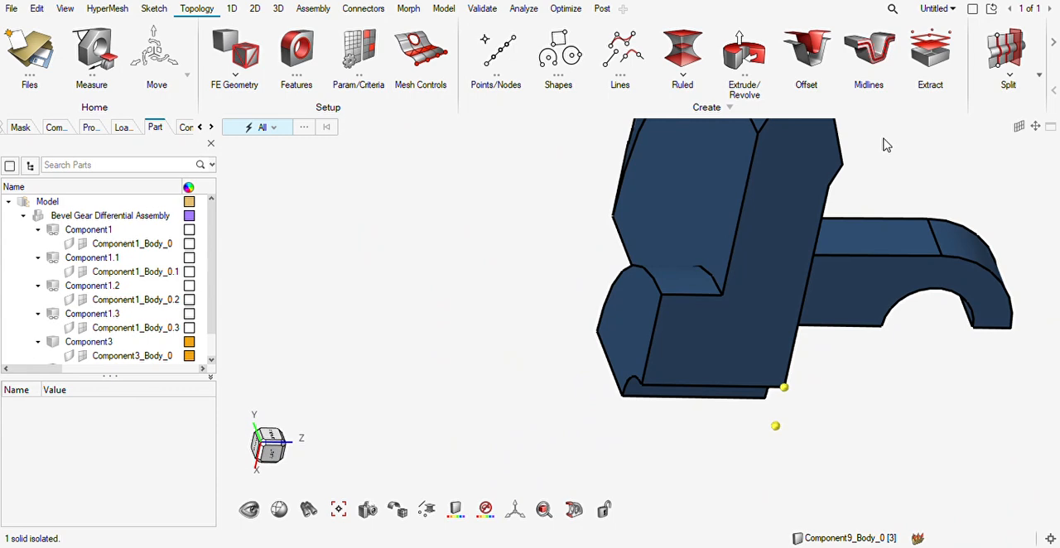
pyautogui.click(1006, 51)
pyautogui.click(935, 146)
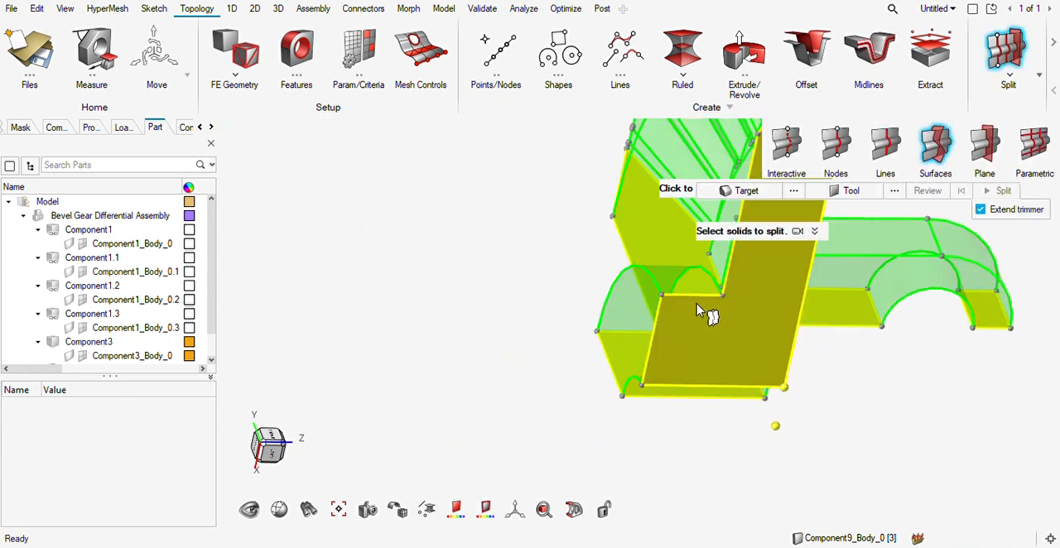
pyautogui.click(836, 195)
pyautogui.click(678, 298)
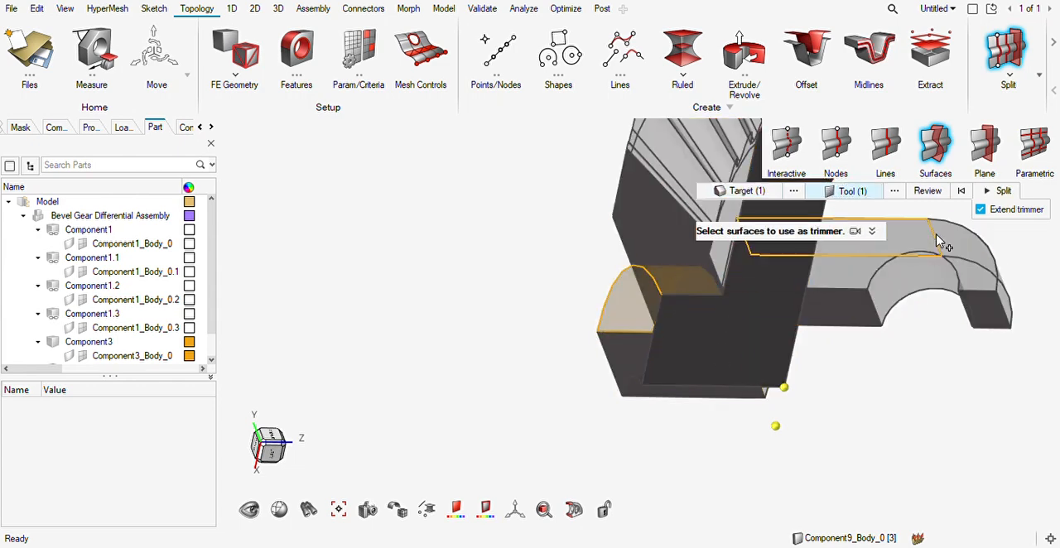
pyautogui.click(931, 192)
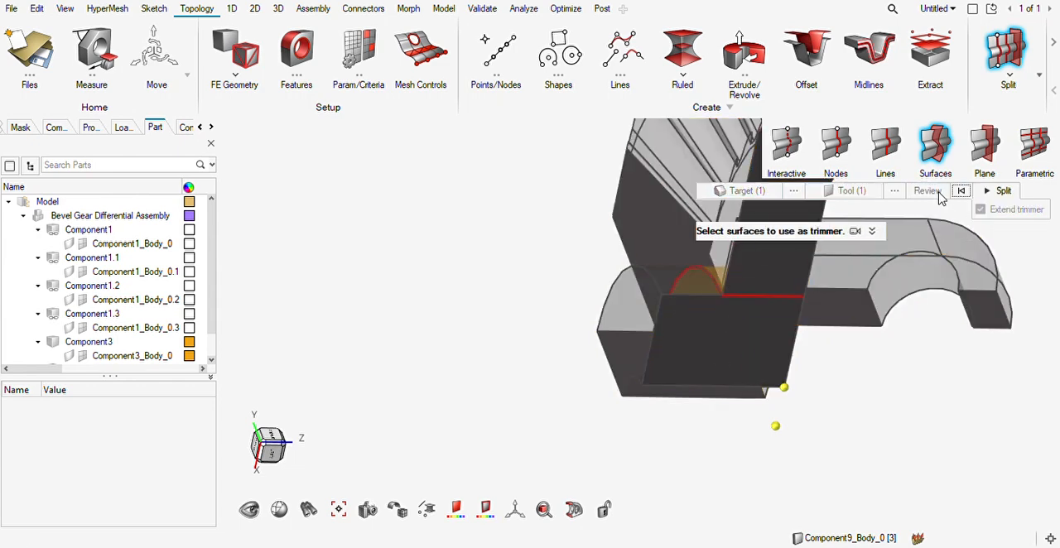
pyautogui.click(993, 188)
pyautogui.moveTo(729, 328); pyautogui.dragTo(632, 330, button='middle')
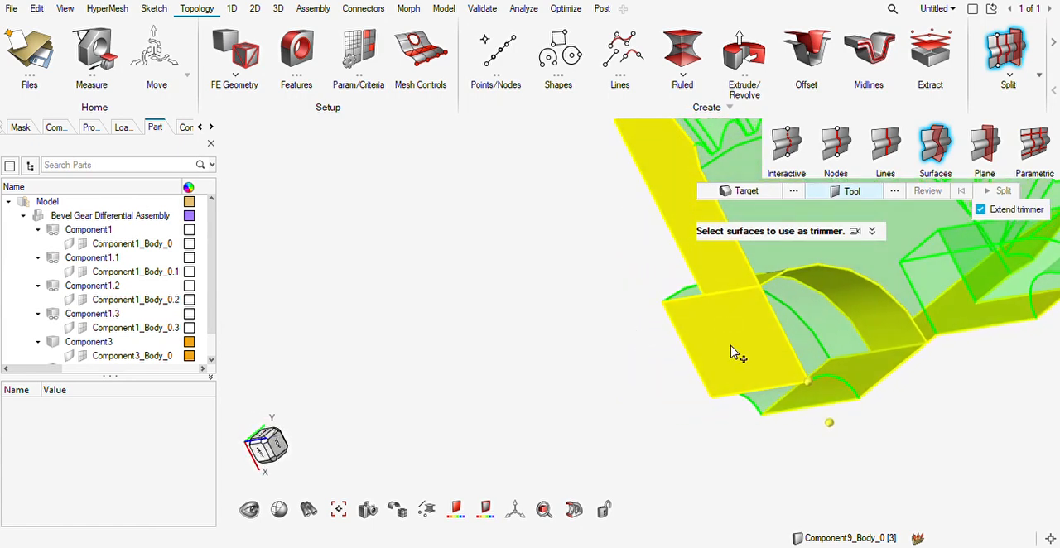
pyautogui.press('Escape')
# Examine the split quarter gear's cut faces around the hub, the lug and the teeth for further split locations.
pyautogui.moveTo(957, 370)
pyautogui.mouseDown(button='middle')
pyautogui.moveTo(895, 340)
pyautogui.moveTo(942, 348)
pyautogui.moveTo(834, 354)
pyautogui.moveTo(822, 369)
pyautogui.mouseUp(button='middle')
pyautogui.scroll(5, 833, 351)
pyautogui.scroll(-3, 813, 387)
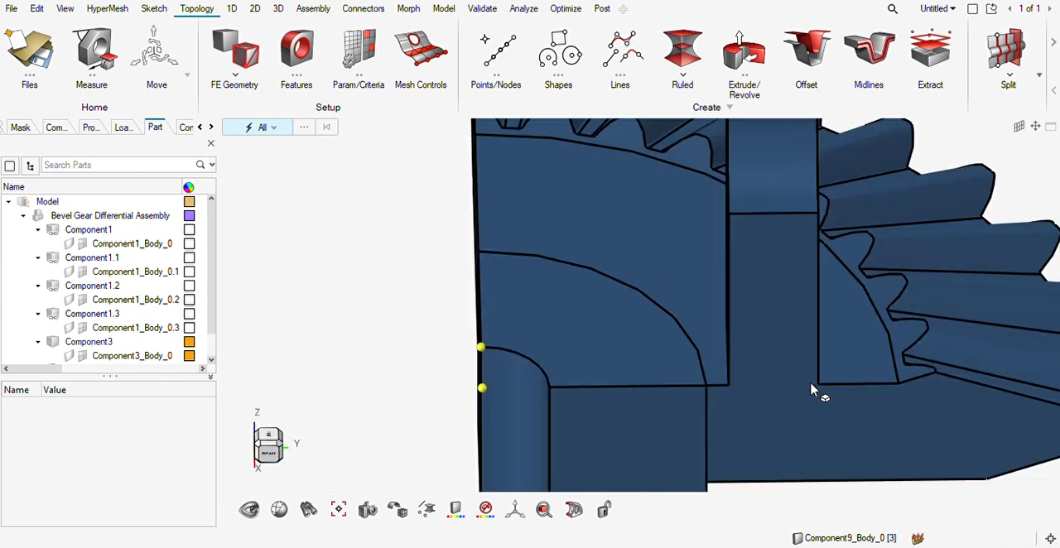
pyautogui.moveTo(812, 386); pyautogui.dragTo(791, 382, button='right')
pyautogui.press('s')
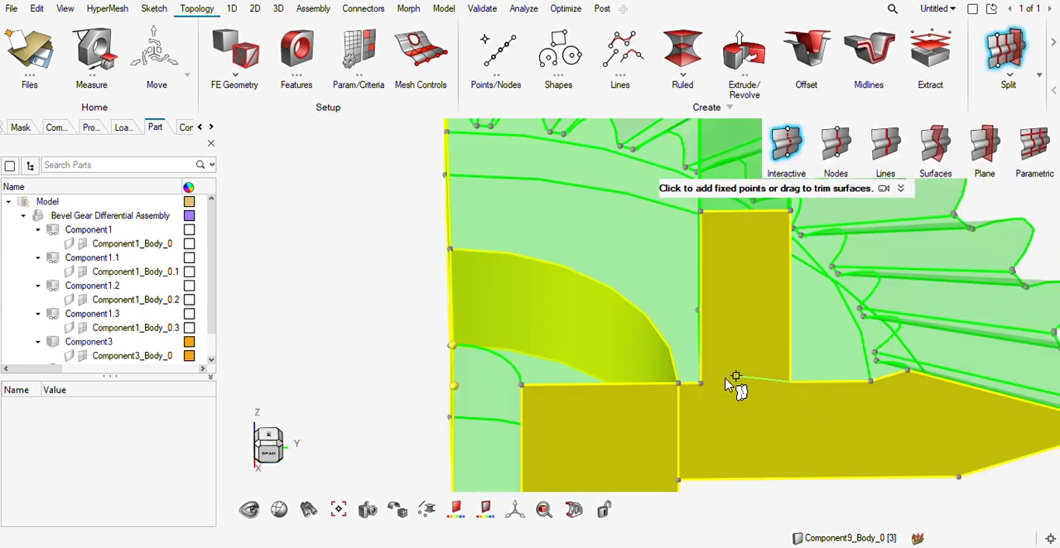
pyautogui.scroll(-2, 782, 383)
pyautogui.press('Escape')
pyautogui.moveTo(804, 417)
pyautogui.mouseDown(button='middle')
pyautogui.moveTo(738, 407)
pyautogui.moveTo(775, 410)
pyautogui.mouseUp(button='middle')
pyautogui.moveTo(818, 380); pyautogui.dragTo(719, 387, button='middle')
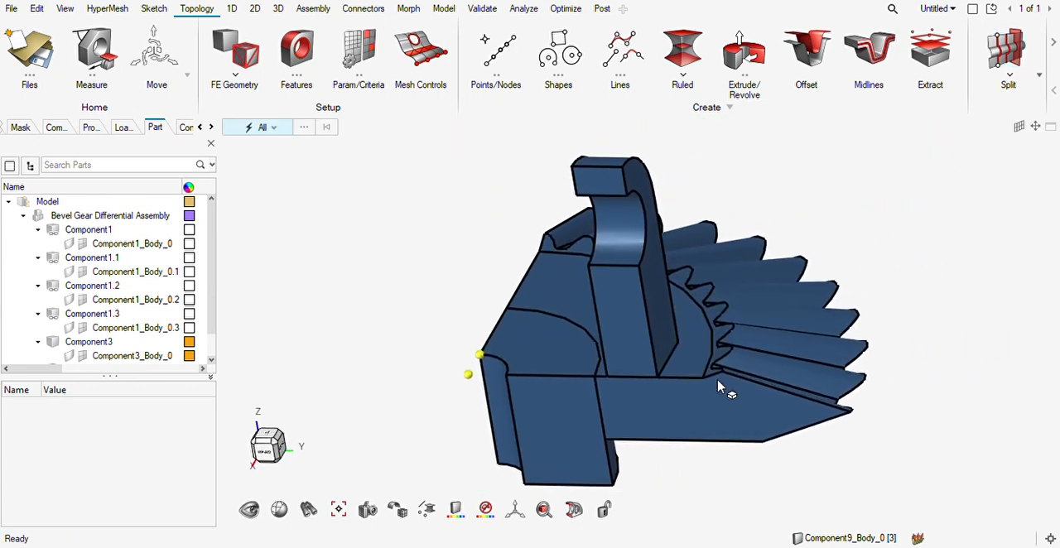
pyautogui.scroll(5, 657, 396)
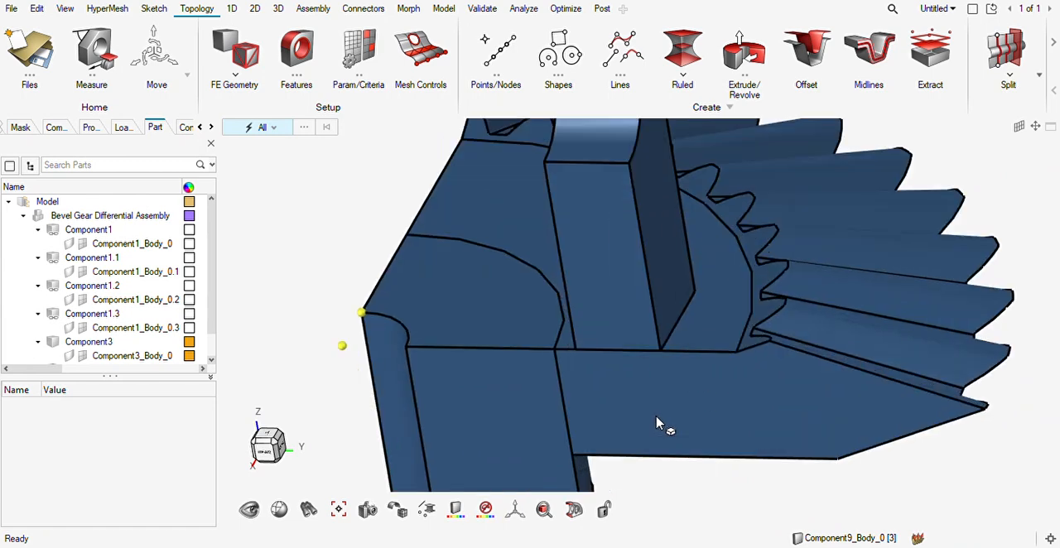
pyautogui.scroll(-5, 710, 407)
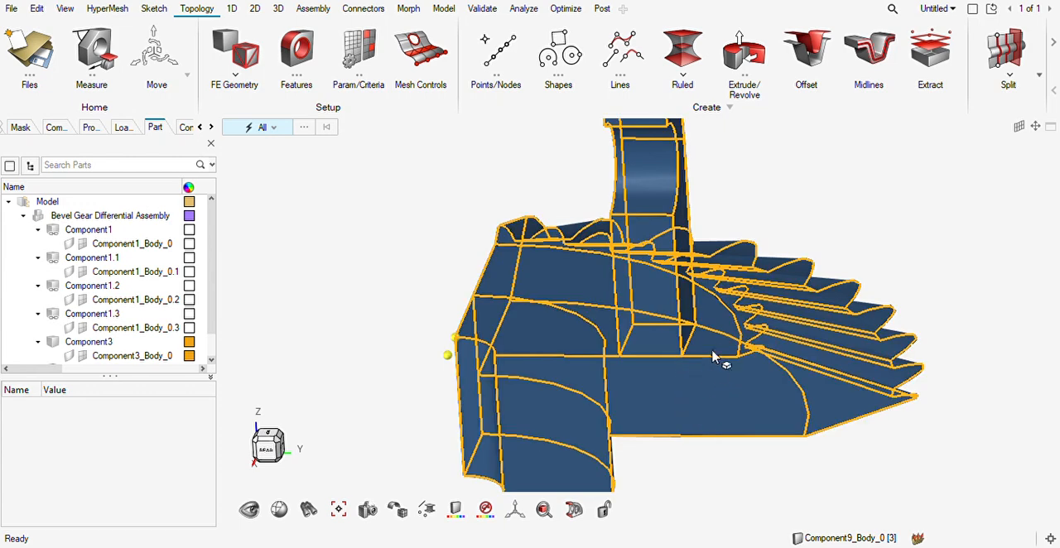
# Split the gear body solid from its lug with the gear's flat front face as the trimmer surface, keeping Extend trimmer on.
pyautogui.press('F11')
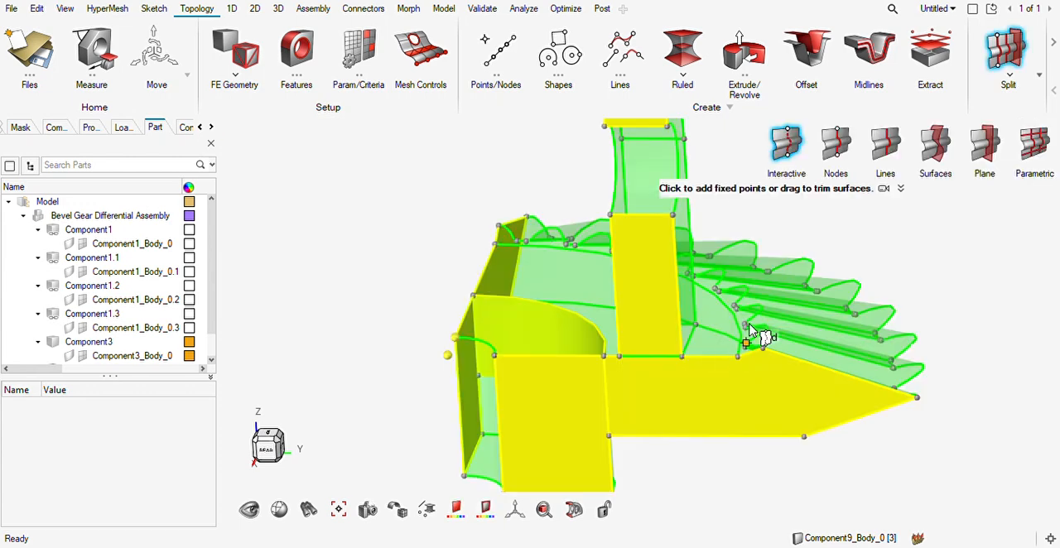
pyautogui.click(928, 149)
pyautogui.click(648, 141)
pyautogui.middleClick(869, 213)
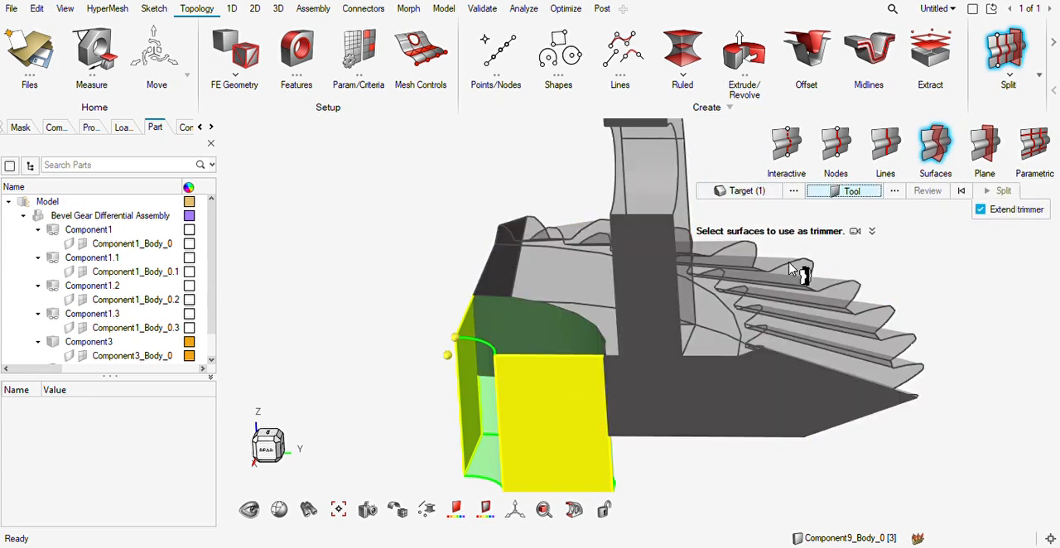
pyautogui.click(702, 346)
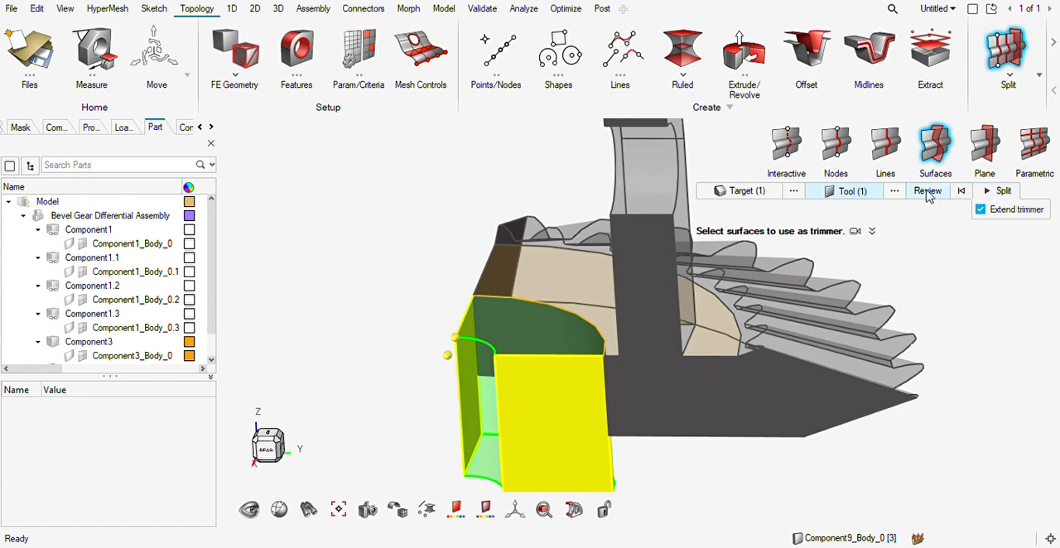
pyautogui.click(926, 191)
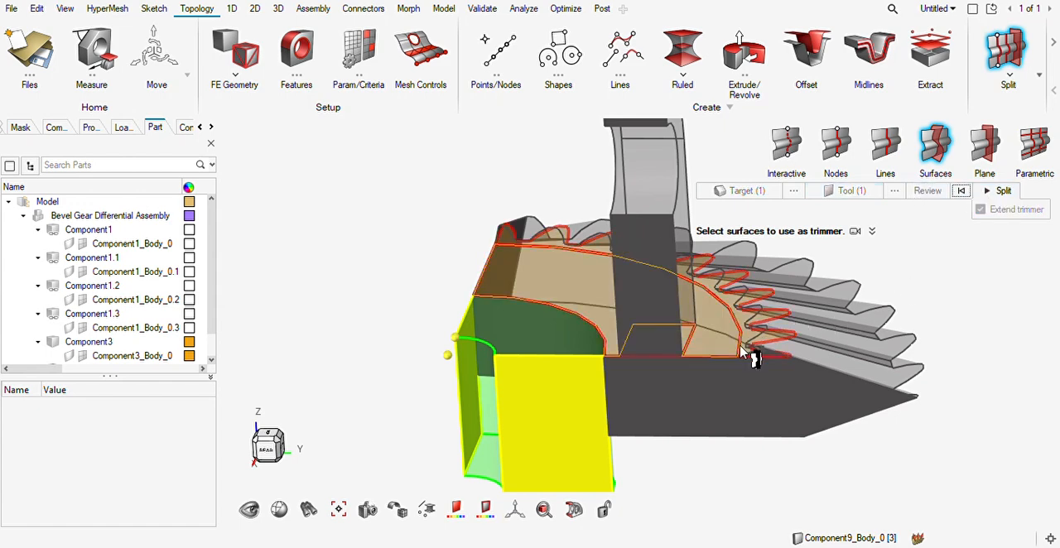
pyautogui.click(750, 327)
pyautogui.moveTo(645, 407); pyautogui.dragTo(694, 402, button='middle')
pyautogui.click(715, 342)
pyautogui.click(998, 191)
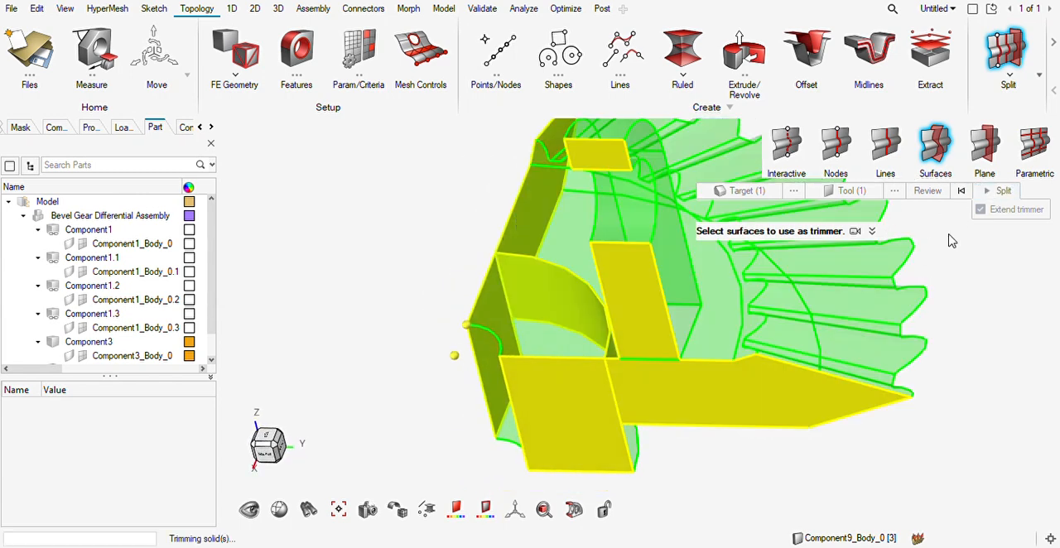
# Examine the separated lug and hub solids and the remaining toothed body from several angles for the next split.
pyautogui.scroll(2, 683, 369)
pyautogui.press('Escape')
pyautogui.scroll(-2, 683, 373)
pyautogui.click(679, 315)
pyautogui.moveTo(764, 377); pyautogui.dragTo(765, 332, button='middle')
pyautogui.click(659, 404)
pyautogui.click(727, 263)
pyautogui.moveTo(726, 262); pyautogui.dragTo(748, 360, button='middle')
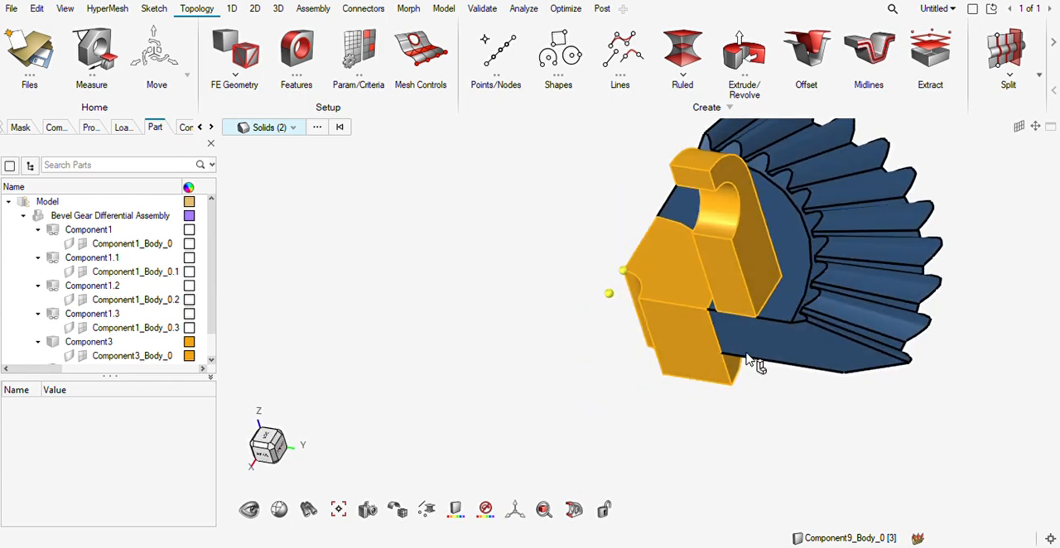
pyautogui.press('Escape')
pyautogui.moveTo(961, 131); pyautogui.dragTo(867, 198, button='middle')
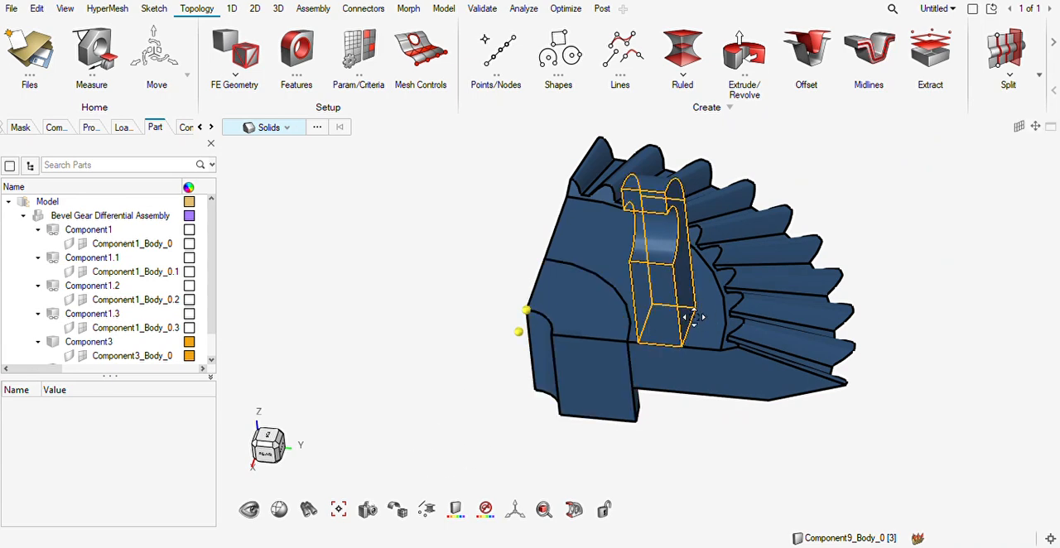
pyautogui.scroll(5, 687, 315)
pyautogui.scroll(-5, 724, 394)
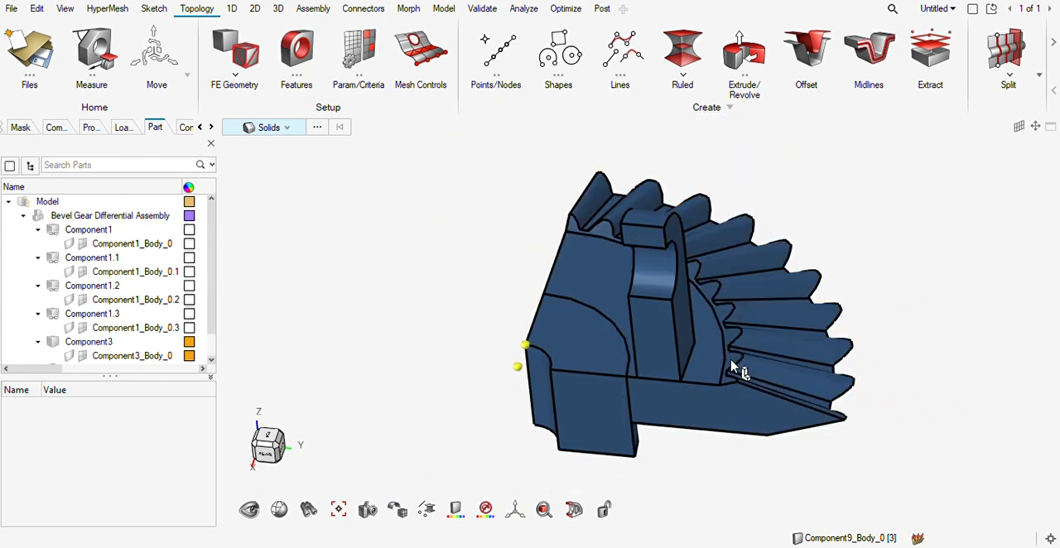
pyautogui.scroll(5, 737, 366)
pyautogui.scroll(-5, 721, 392)
pyautogui.moveTo(686, 401); pyautogui.dragTo(730, 443, button='middle')
# Try to trim the gear body's cut face with a straight line from the inner tooth edge to the rear edge.
pyautogui.press('s')
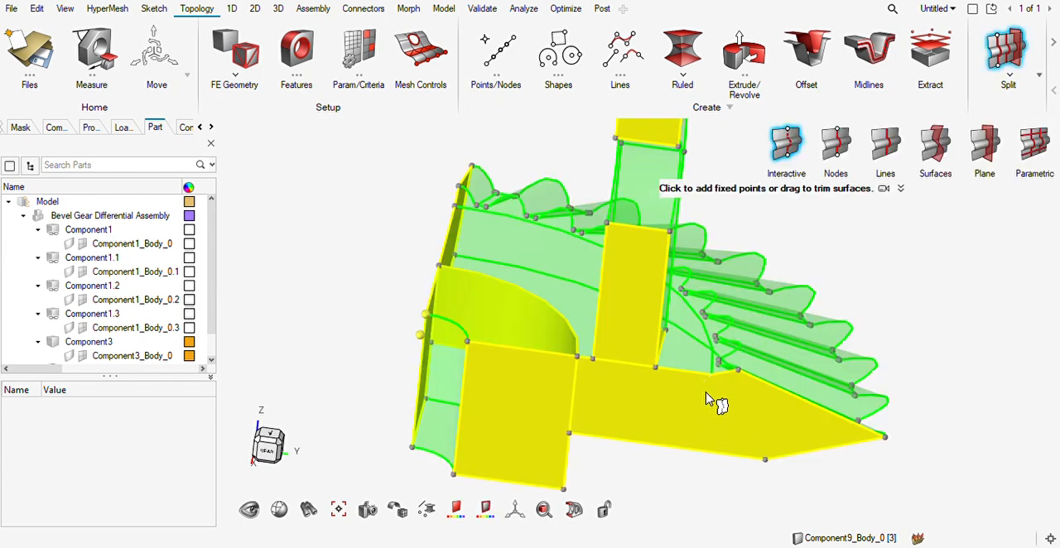
pyautogui.keyDown('ctrl'); pyautogui.moveTo(853, 348); pyautogui.dragTo(770, 395); pyautogui.keyUp('ctrl')
pyautogui.press('Escape')
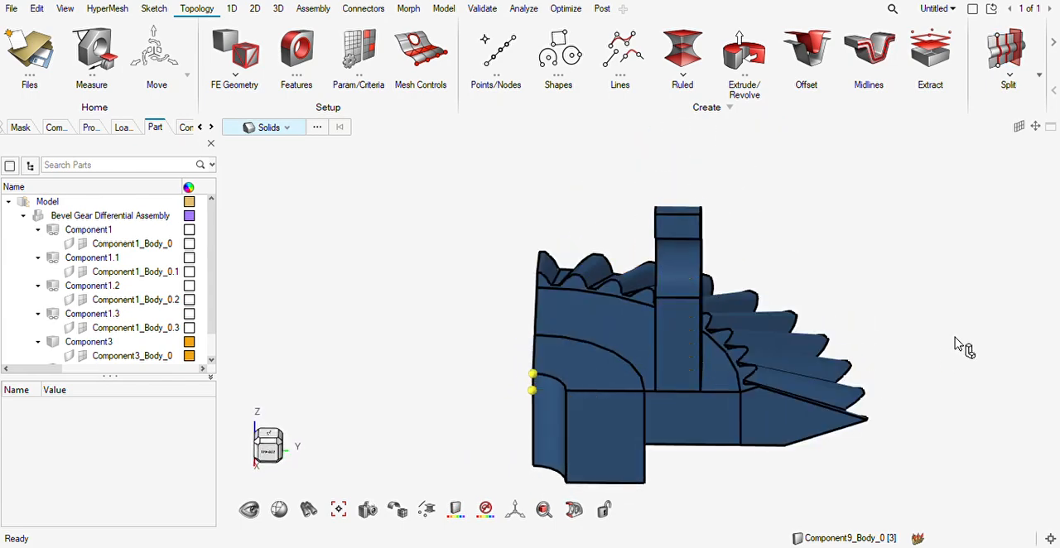
pyautogui.press('F11')
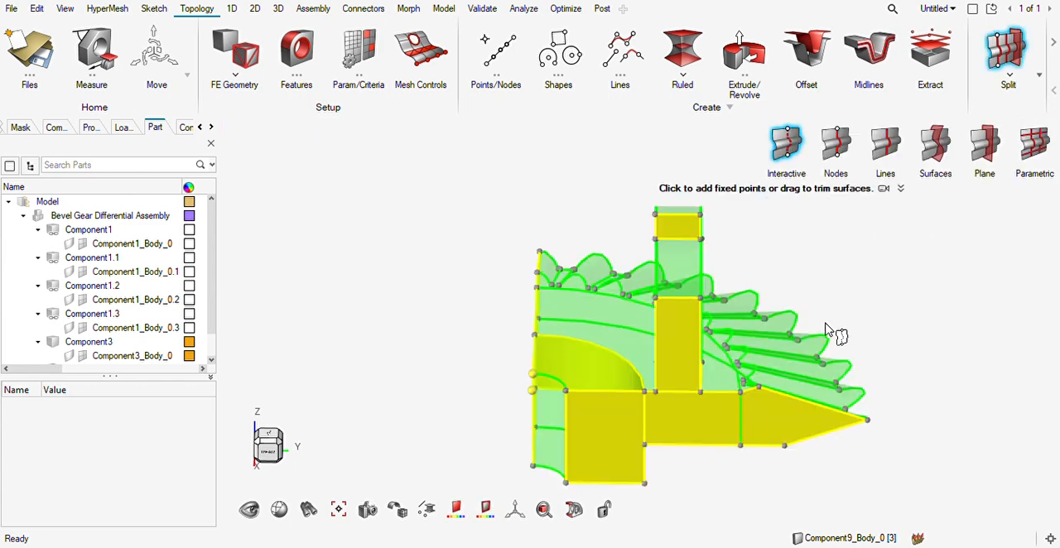
pyautogui.moveTo(795, 389)
pyautogui.keyDown('ctrl'); pyautogui.mouseDown()
pyautogui.moveTo(797, 412)
pyautogui.moveTo(791, 402)
pyautogui.mouseUp(); pyautogui.keyUp('ctrl')
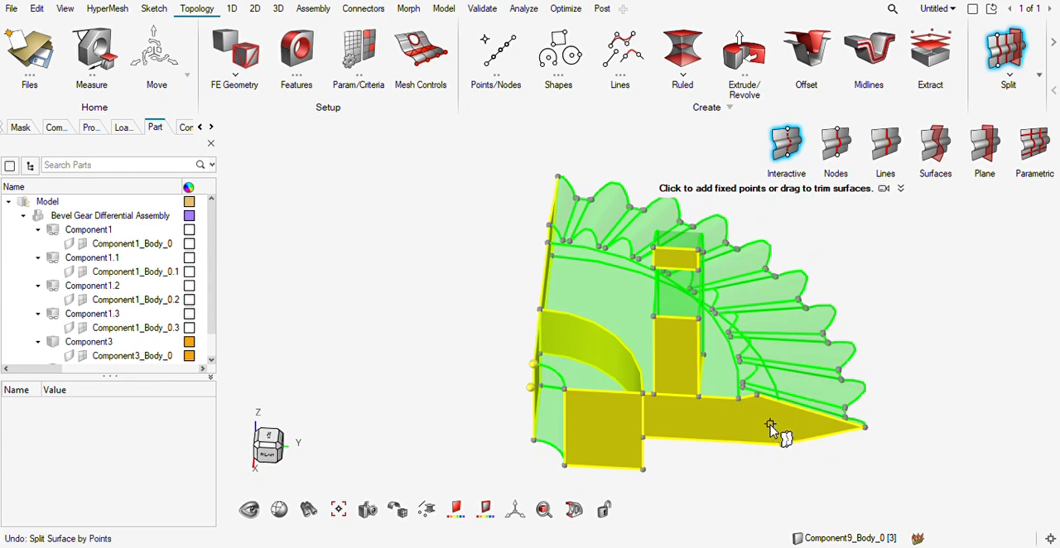
# Split the toothed body into web and toothed ring along the front face's circular edge inside the teeth, with Extend trimmer on.
pyautogui.scroll(2, 770, 426)
pyautogui.click(886, 161)
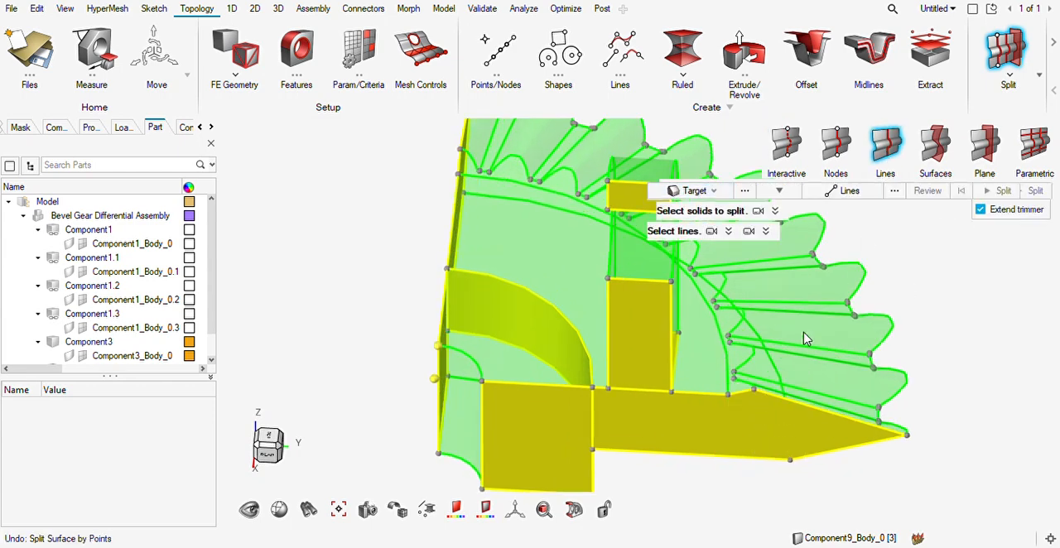
pyautogui.click(762, 338)
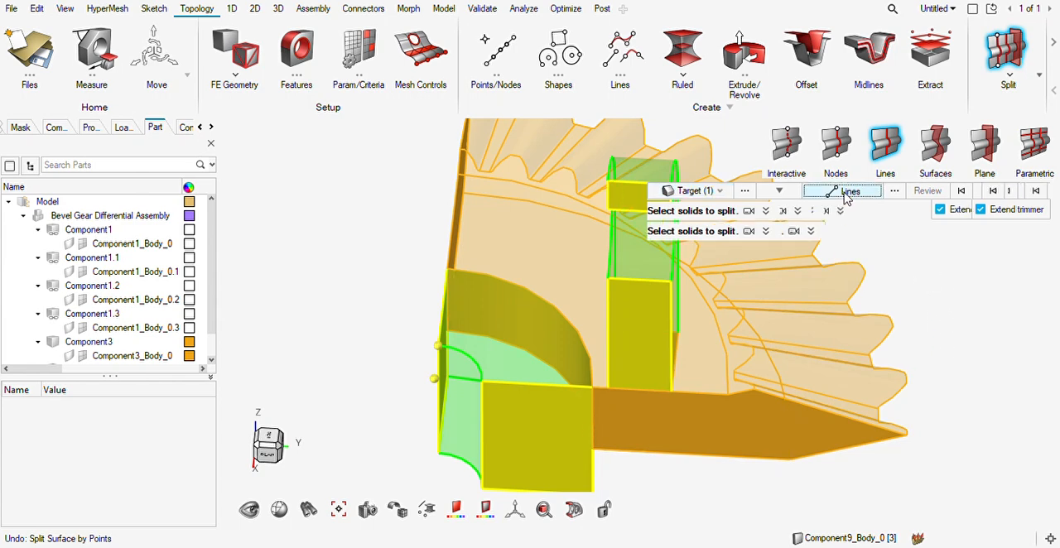
pyautogui.click(850, 191)
pyautogui.click(702, 303)
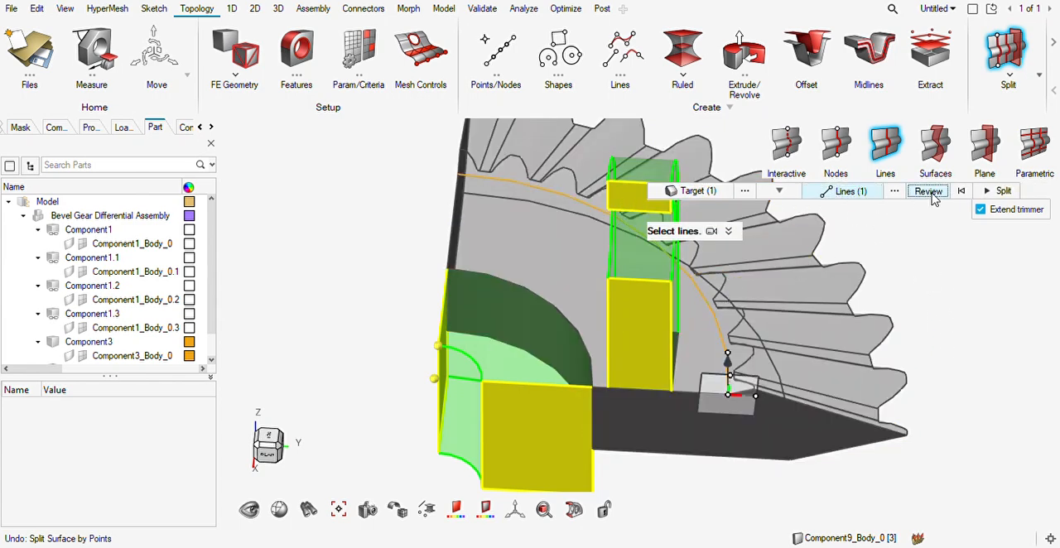
pyautogui.click(929, 192)
pyautogui.moveTo(867, 325); pyautogui.dragTo(862, 297, button='middle')
pyautogui.click(1002, 191)
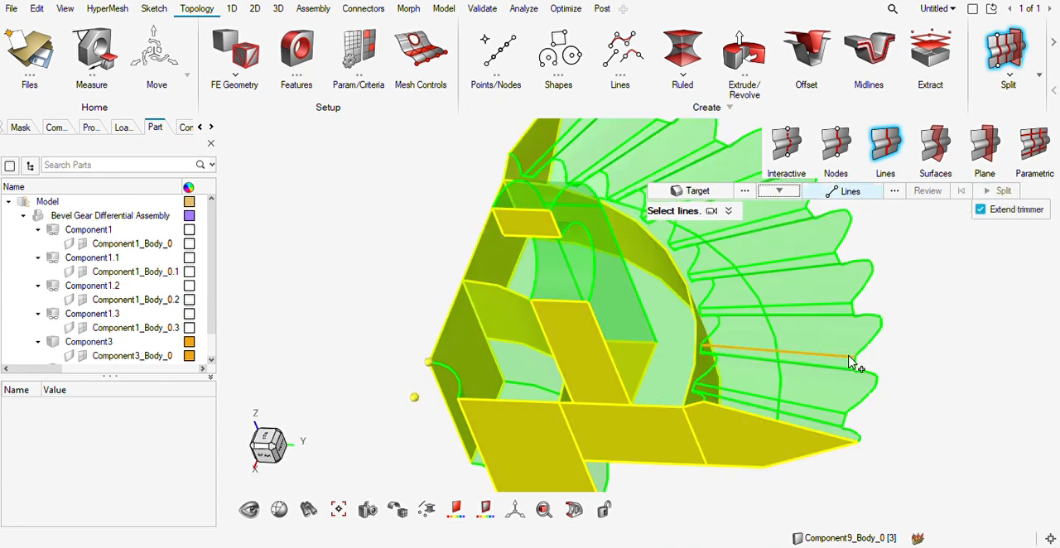
pyautogui.press('Escape')
pyautogui.scroll(-3, 821, 375)
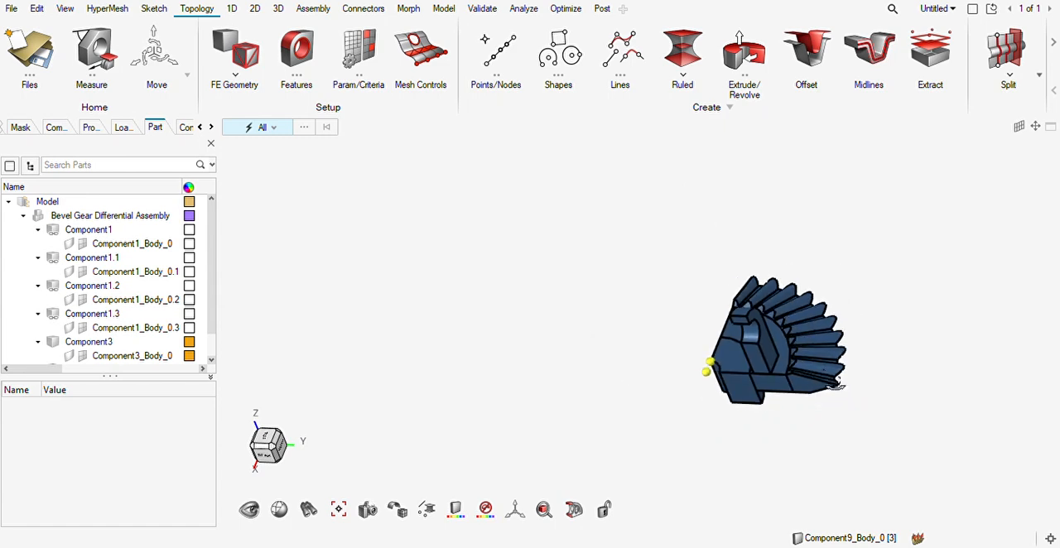
# Split the hub solid using the toothed ring's flat rear face as the trimmer surface, with Extend trimmer on.
pyautogui.moveTo(821, 375); pyautogui.dragTo(696, 273, button='middle')
pyautogui.scroll(3, 799, 375)
pyautogui.scroll(3, 800, 369)
pyautogui.moveTo(574, 430); pyautogui.dragTo(662, 391, button='middle')
pyautogui.press('F11')
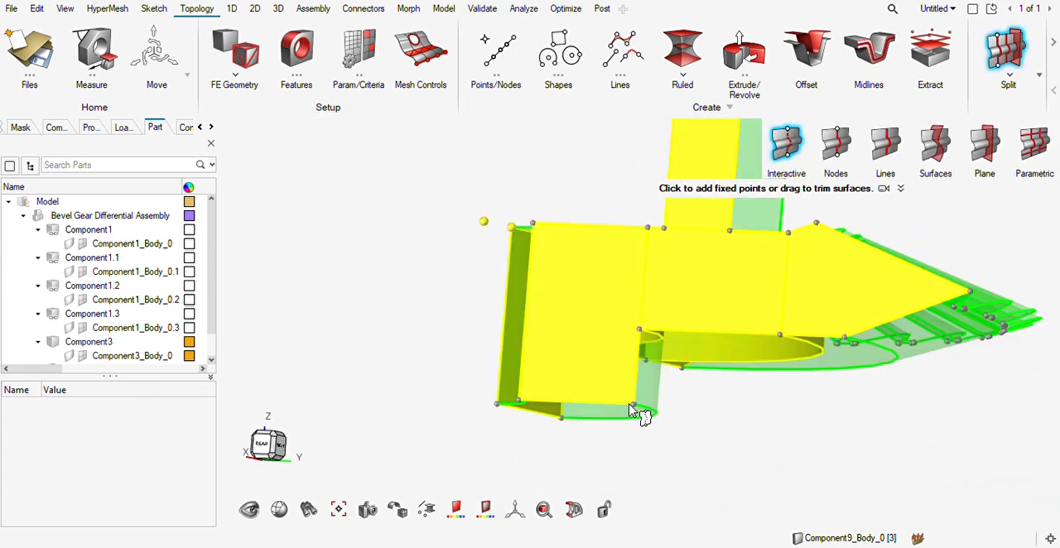
pyautogui.click(945, 147)
pyautogui.click(562, 383)
pyautogui.moveTo(667, 397); pyautogui.dragTo(659, 352, button='middle')
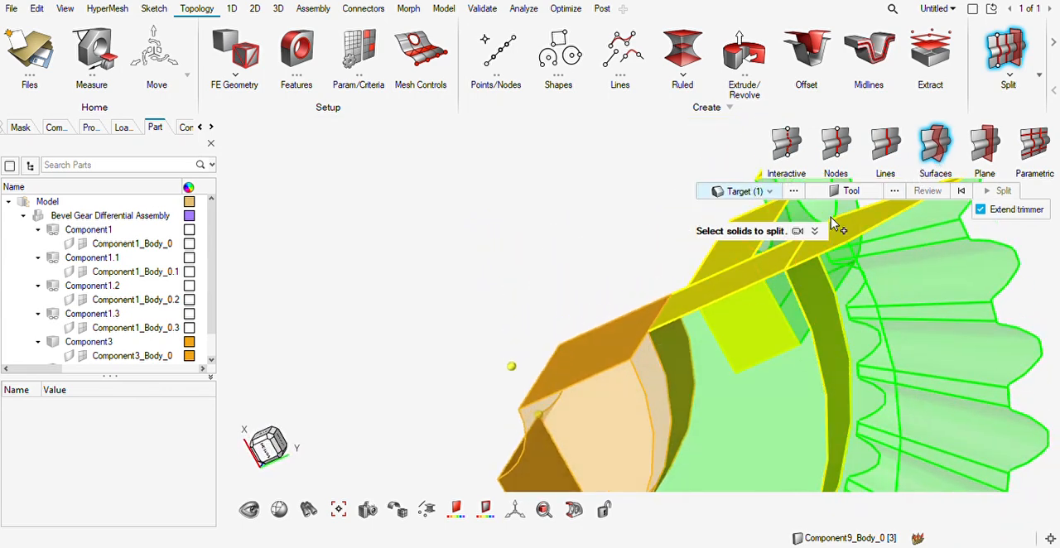
pyautogui.click(841, 192)
pyautogui.moveTo(809, 378); pyautogui.dragTo(654, 369, button='middle')
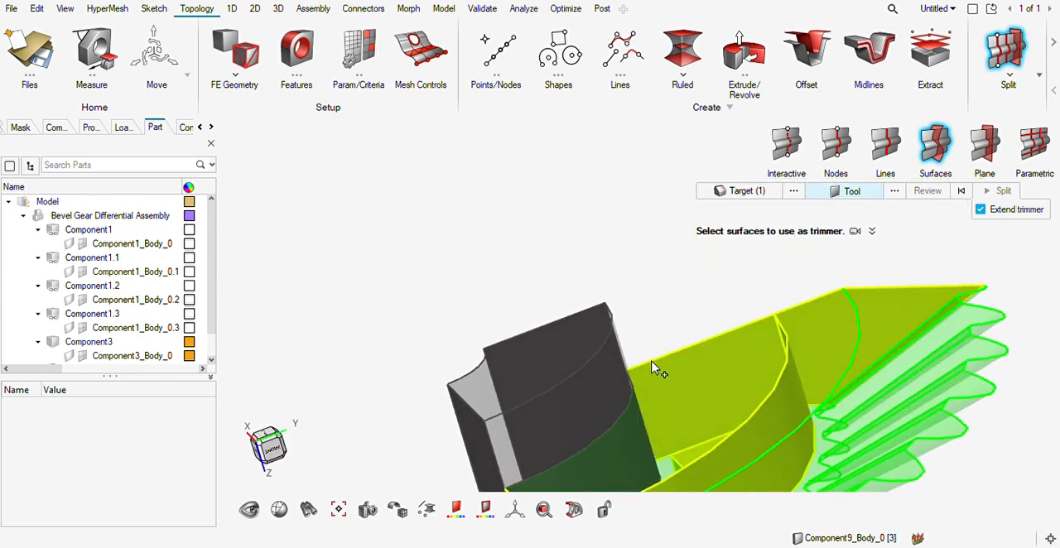
pyautogui.scroll(-4, 780, 334)
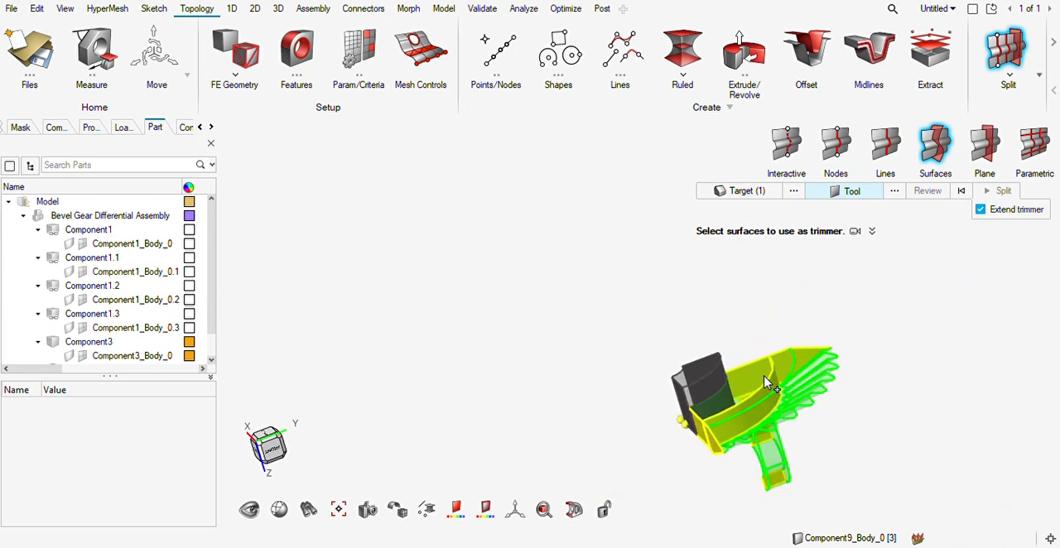
pyautogui.scroll(7, 720, 427)
pyautogui.moveTo(721, 427); pyautogui.dragTo(760, 408, button='middle')
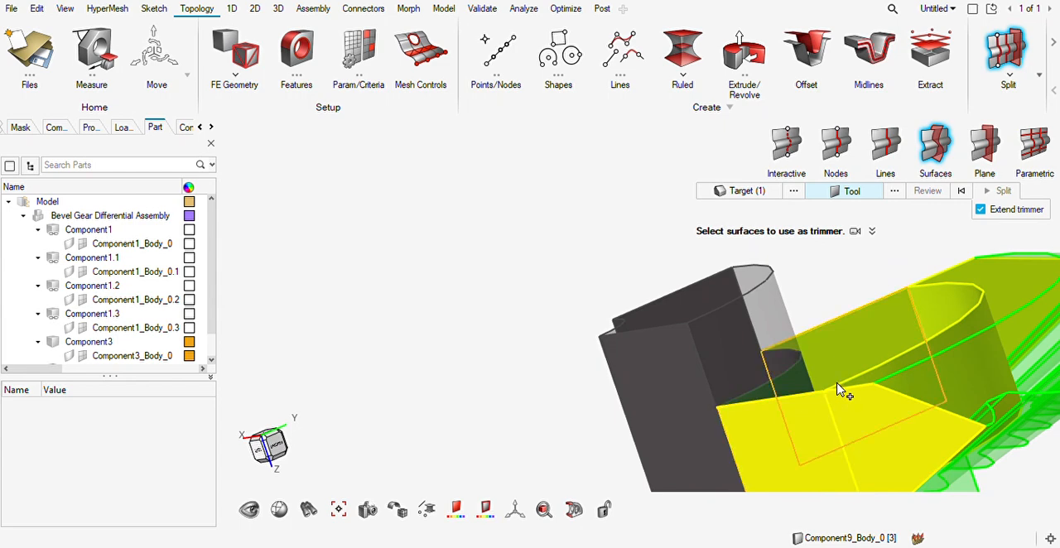
pyautogui.click(924, 364)
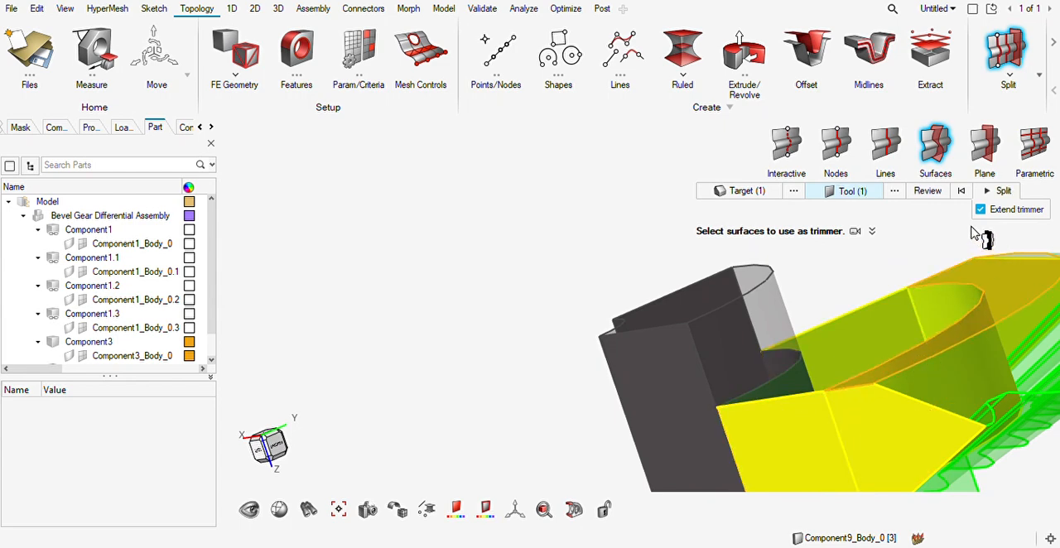
pyautogui.click(936, 195)
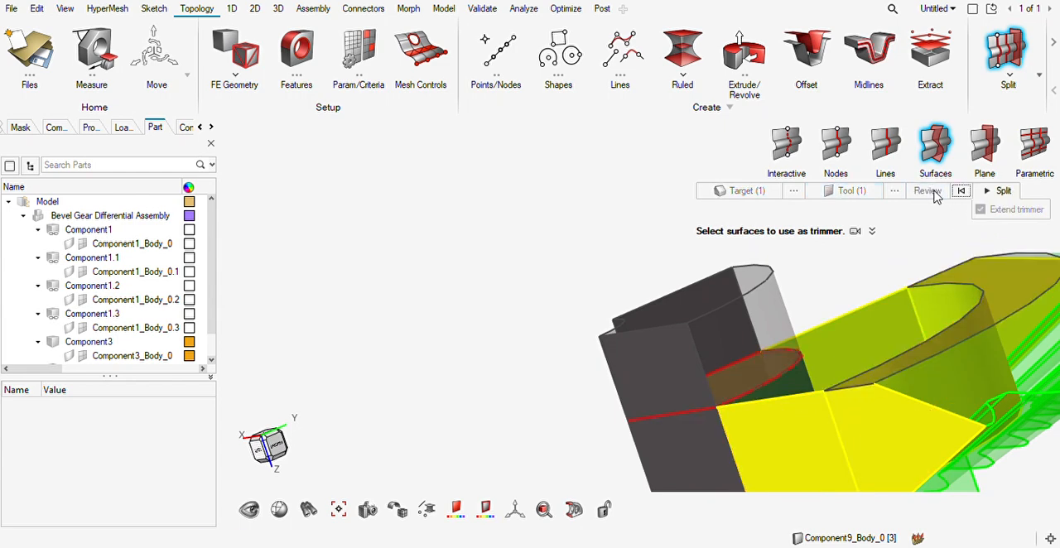
pyautogui.click(1000, 192)
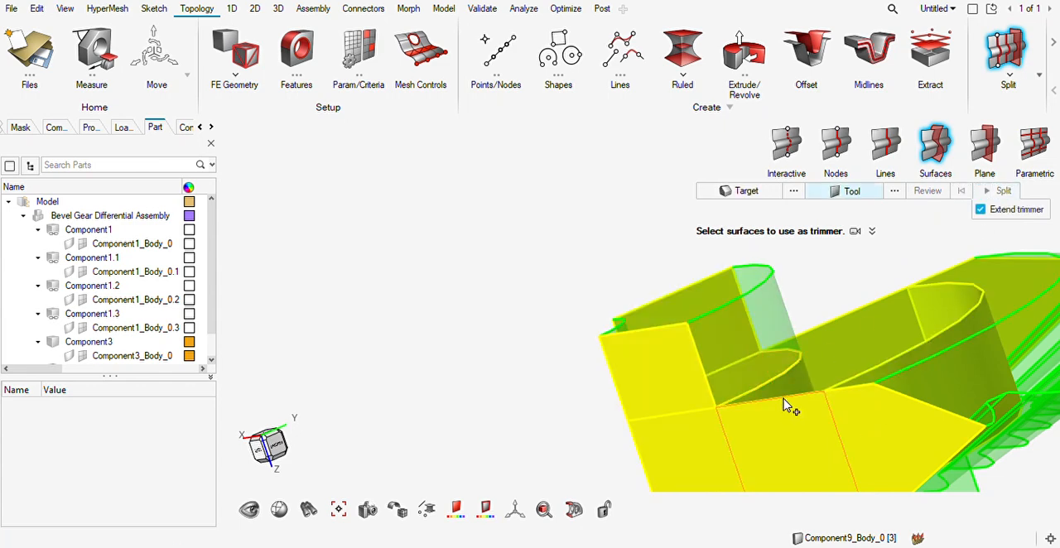
pyautogui.press('Escape')
pyautogui.moveTo(800, 420); pyautogui.dragTo(745, 401, button='right')
pyautogui.scroll(-3, 708, 393)
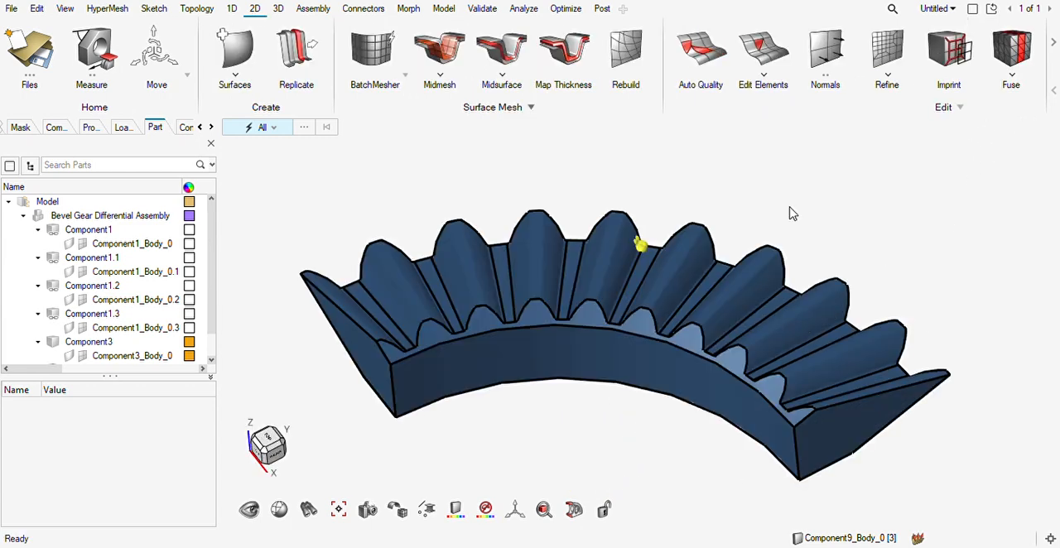
# Trim the toothed ring's small-end face at the first three tooth gaps with perpendicular lines from both root corners to the inner edge.
pyautogui.moveTo(485, 369); pyautogui.dragTo(439, 369, button='right')
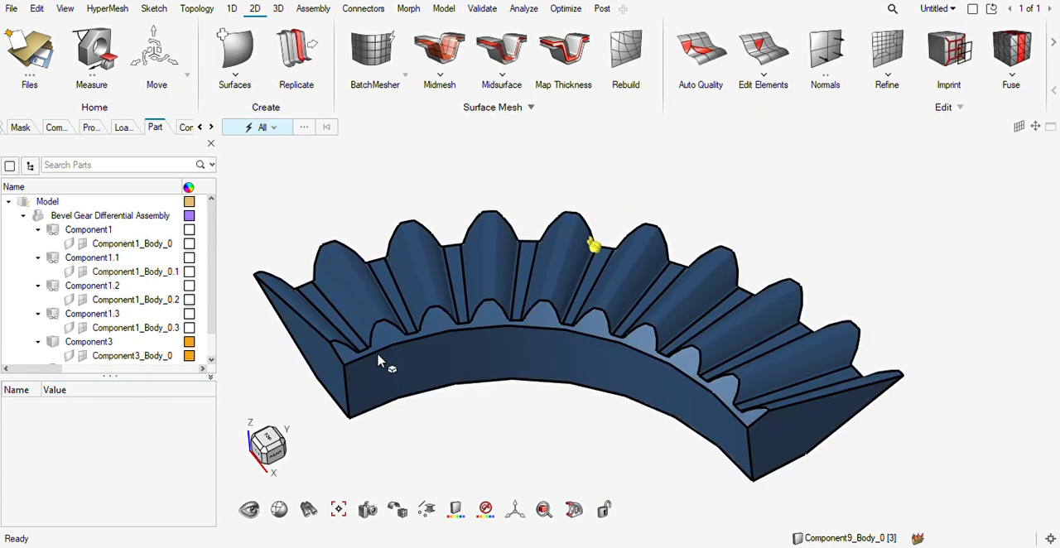
pyautogui.scroll(4, 386, 360)
pyautogui.moveTo(388, 373); pyautogui.dragTo(373, 385, button='middle')
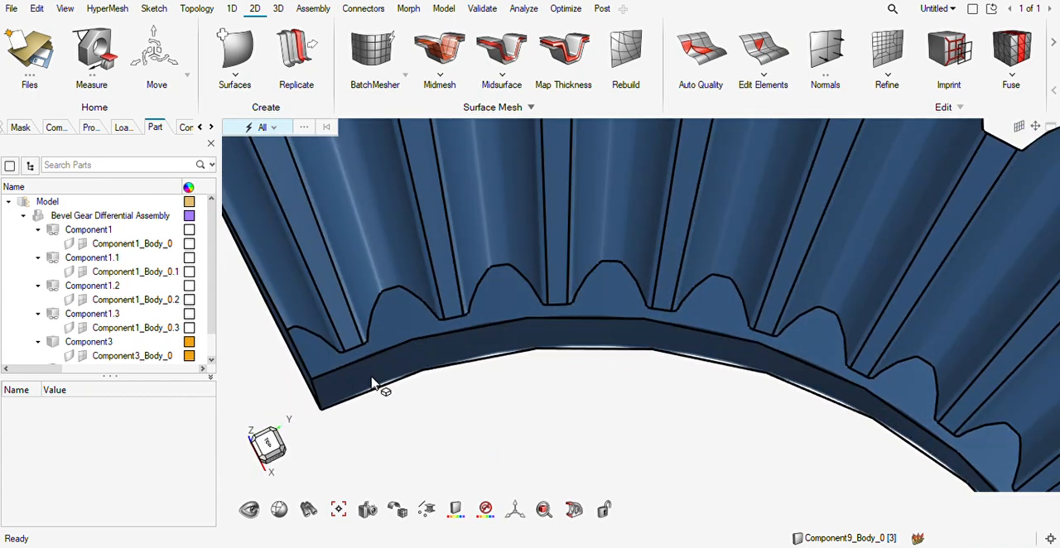
pyautogui.press('F11')
pyautogui.scroll(2, 344, 354)
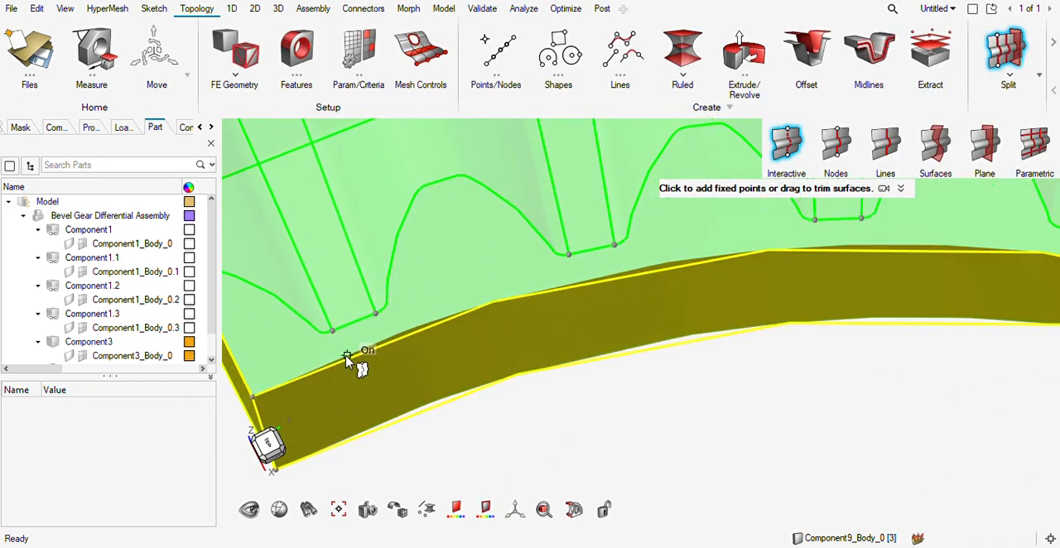
pyautogui.click(343, 357)
pyautogui.click(387, 338)
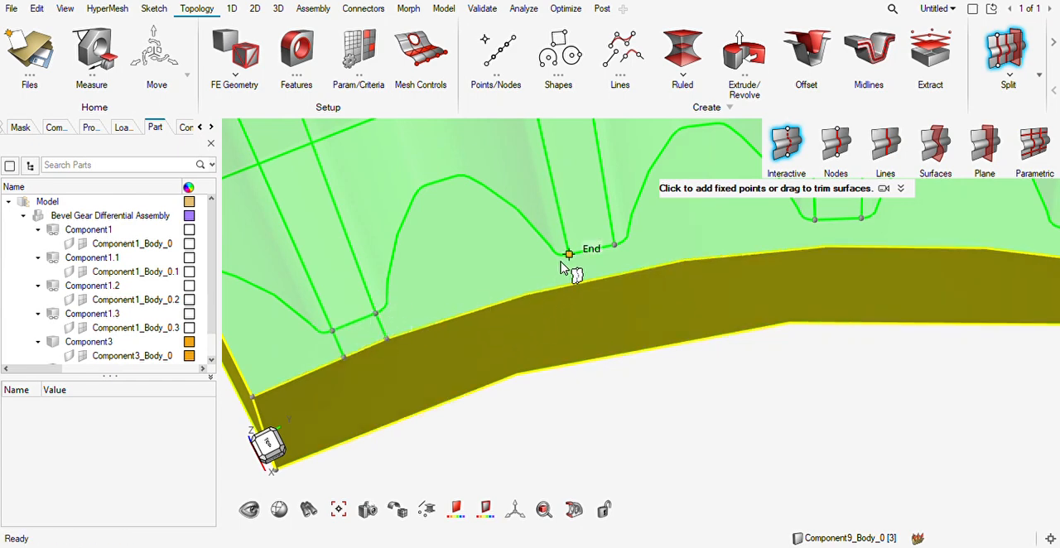
pyautogui.click(613, 246)
pyautogui.click(621, 272)
pyautogui.click(817, 247)
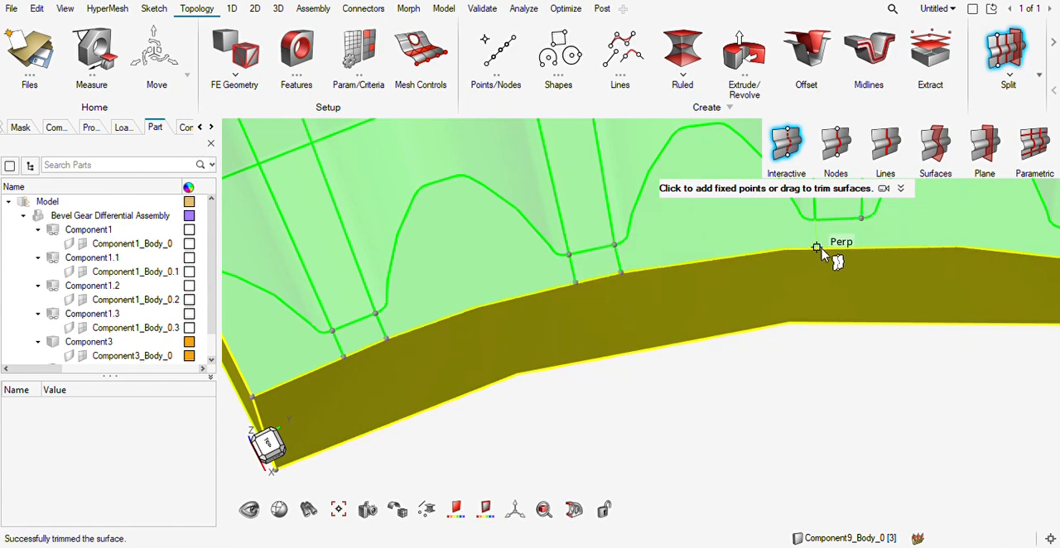
pyautogui.click(863, 246)
# Trim the ring's small-end face at the fourth and fifth tooth gaps with perpendicular lines from the root corners to the inner edge.
pyautogui.moveTo(922, 306); pyautogui.dragTo(575, 364, button='right')
pyautogui.moveTo(718, 287); pyautogui.dragTo(761, 319)
pyautogui.moveTo(959, 336); pyautogui.dragTo(997, 377)
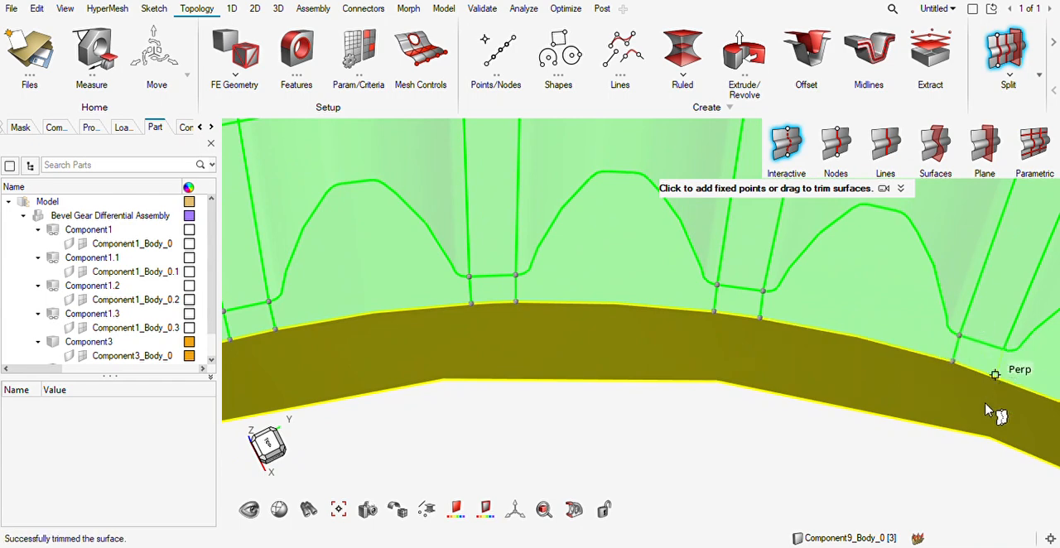
# Trim the toothed ring's small-end face at the next untrimmed tooth gap with lines from both root corners to the inner edge.
pyautogui.scroll(-3, 979, 409)
pyautogui.moveTo(976, 413); pyautogui.dragTo(587, 332, button='right')
pyautogui.click(734, 352)
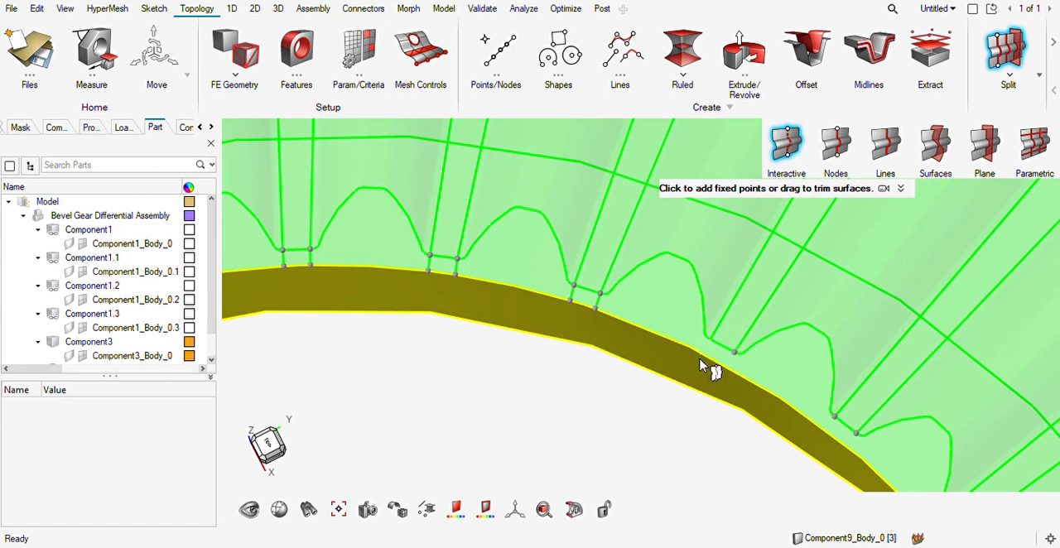
pyautogui.scroll(3, 708, 356)
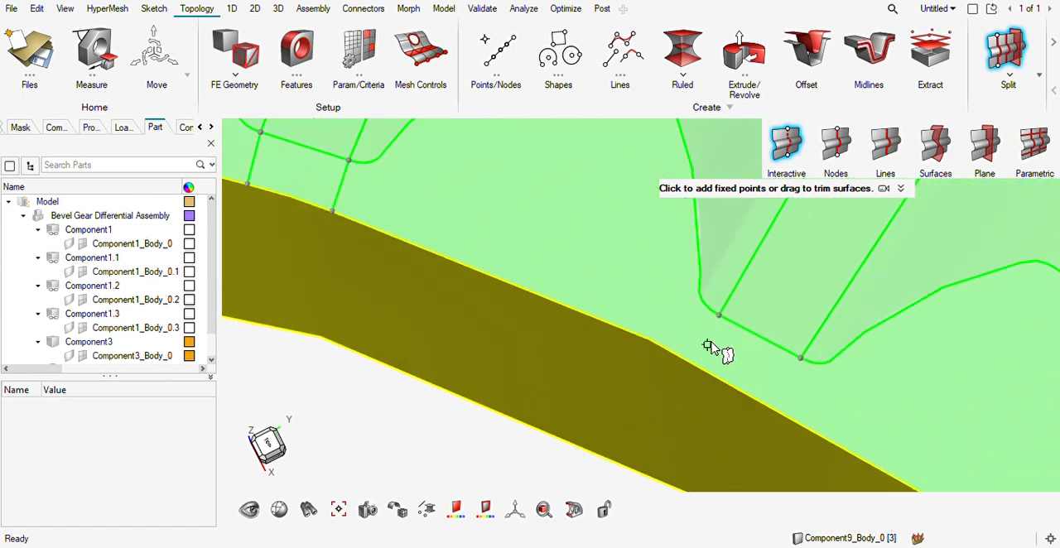
pyautogui.click(696, 365)
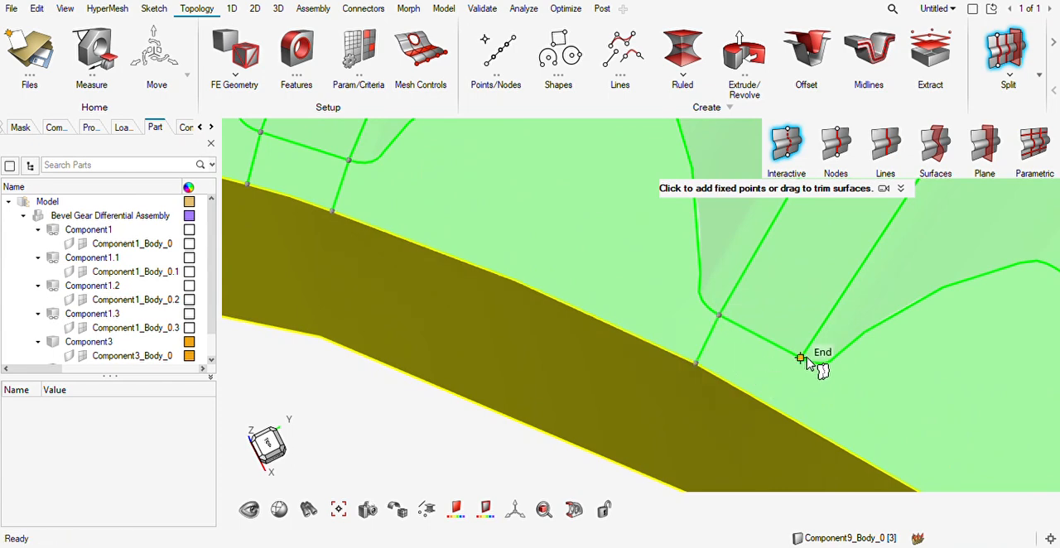
pyautogui.click(780, 413)
pyautogui.scroll(-5, 871, 424)
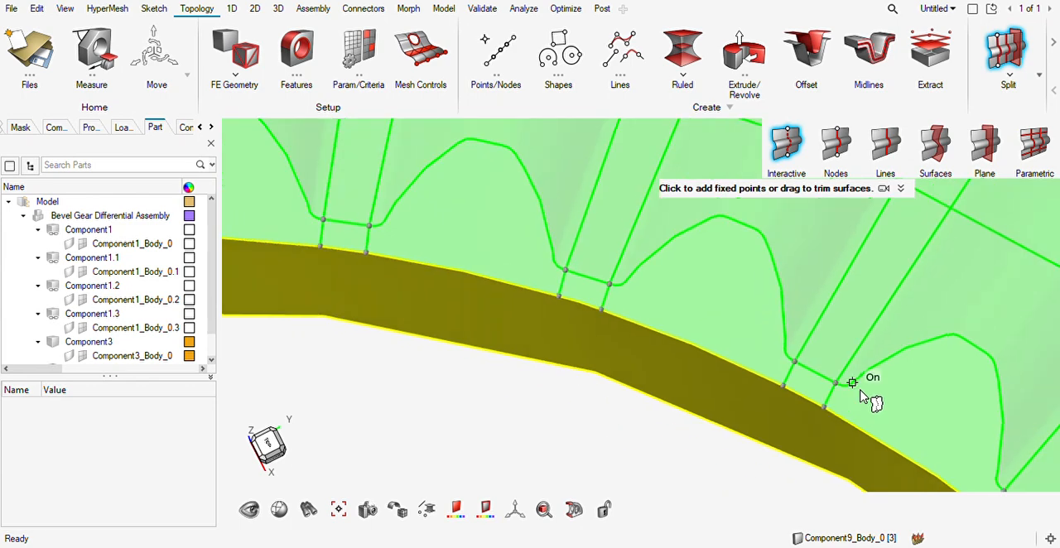
# Trim the ring's small-end face at the last tooth gap with a perpendicular line from the root corner to the inner edge.
pyautogui.moveTo(922, 405); pyautogui.dragTo(676, 247, button='right')
pyautogui.moveTo(870, 390); pyautogui.dragTo(773, 327, button='right')
pyautogui.scroll(-4, 774, 326)
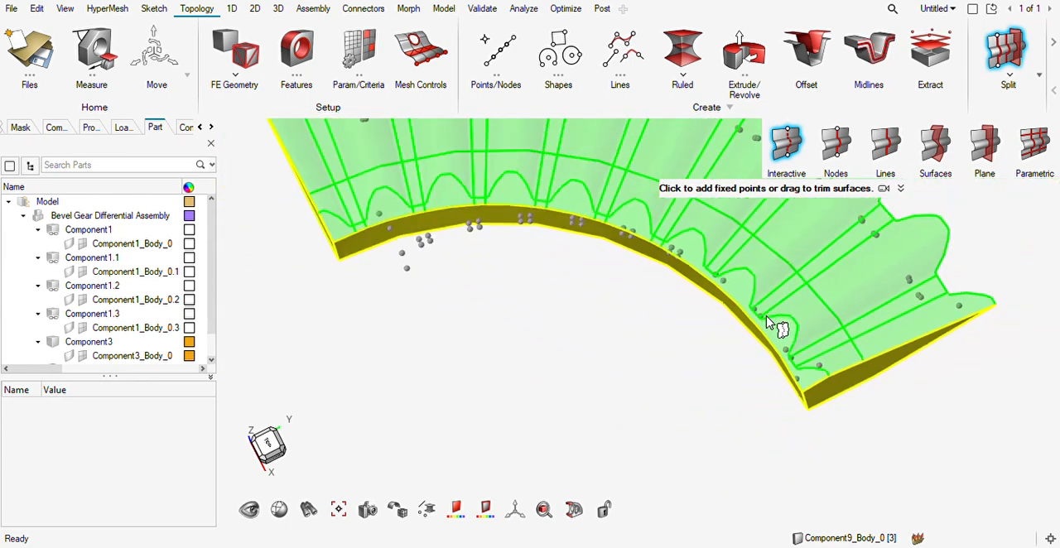
pyautogui.scroll(4, 825, 362)
pyautogui.scroll(2, 748, 325)
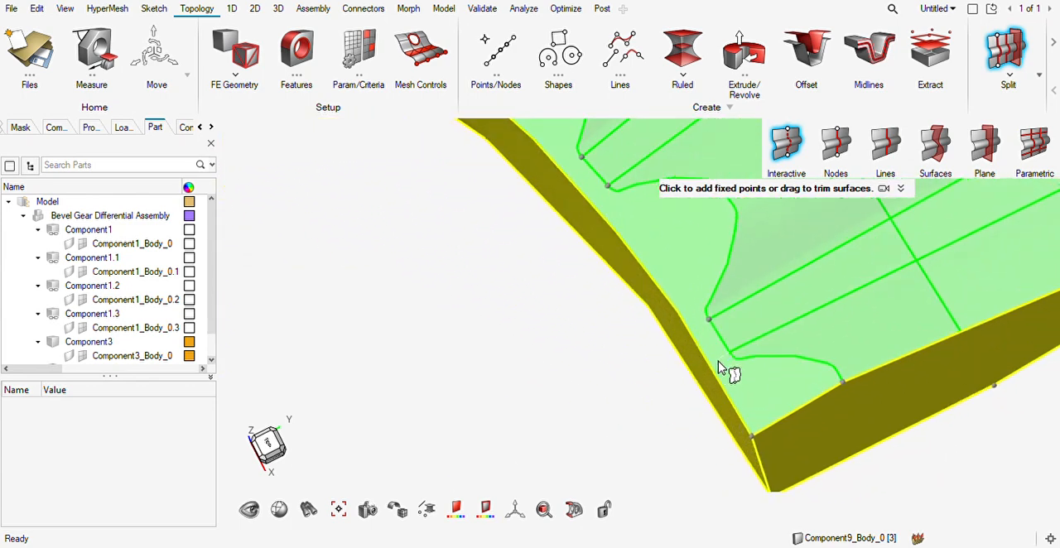
pyautogui.moveTo(710, 320); pyautogui.dragTo(691, 331)
# Trim the ring's small-end face at the two gaps before the last one with perpendicular lines from their root corners to the inner edge.
pyautogui.moveTo(636, 211); pyautogui.dragTo(671, 371, button='right')
pyautogui.moveTo(645, 347); pyautogui.dragTo(629, 369)
pyautogui.moveTo(620, 318); pyautogui.dragTo(593, 331)
pyautogui.moveTo(497, 200); pyautogui.dragTo(485, 222)
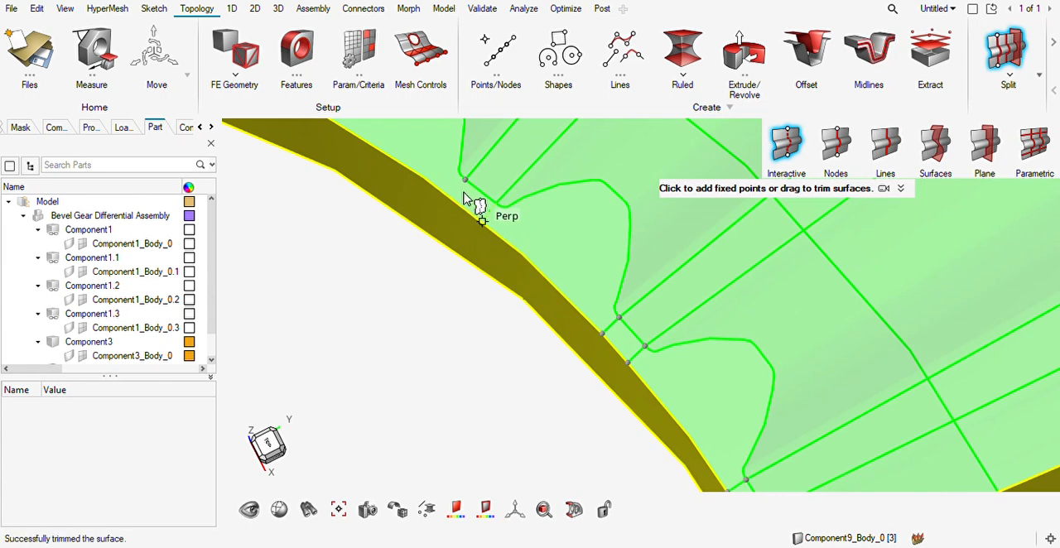
pyautogui.moveTo(465, 181); pyautogui.dragTo(454, 201)
pyautogui.scroll(-10, 453, 207)
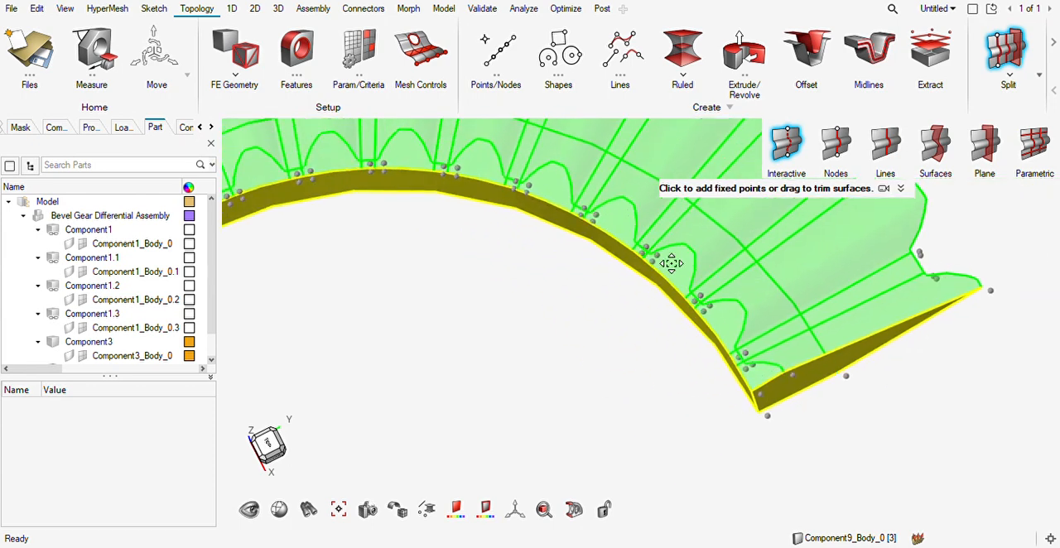
pyautogui.press('Escape')
pyautogui.scroll(5, 594, 281)
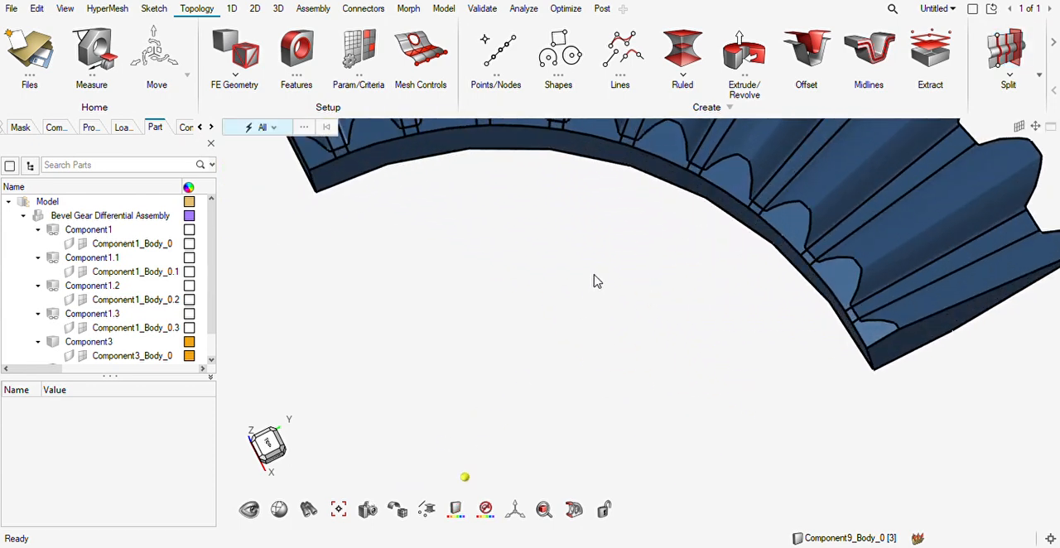
pyautogui.press('F12')
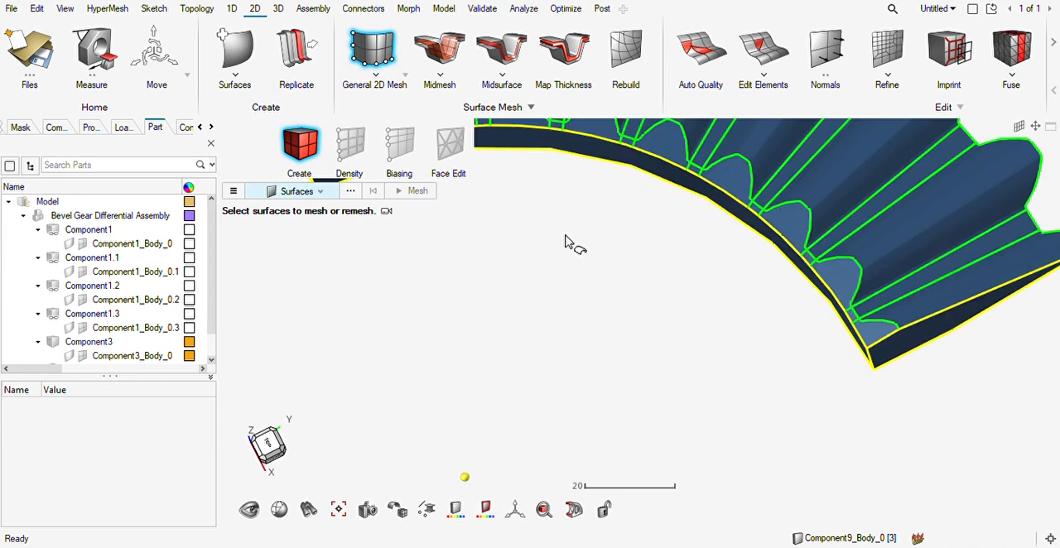
pyautogui.moveTo(568, 244); pyautogui.dragTo(715, 469, button='right')
pyautogui.scroll(3, 436, 384)
pyautogui.click(485, 377)
pyautogui.click(515, 378)
pyautogui.click(572, 327)
pyautogui.click(696, 318)
pyautogui.click(740, 319)
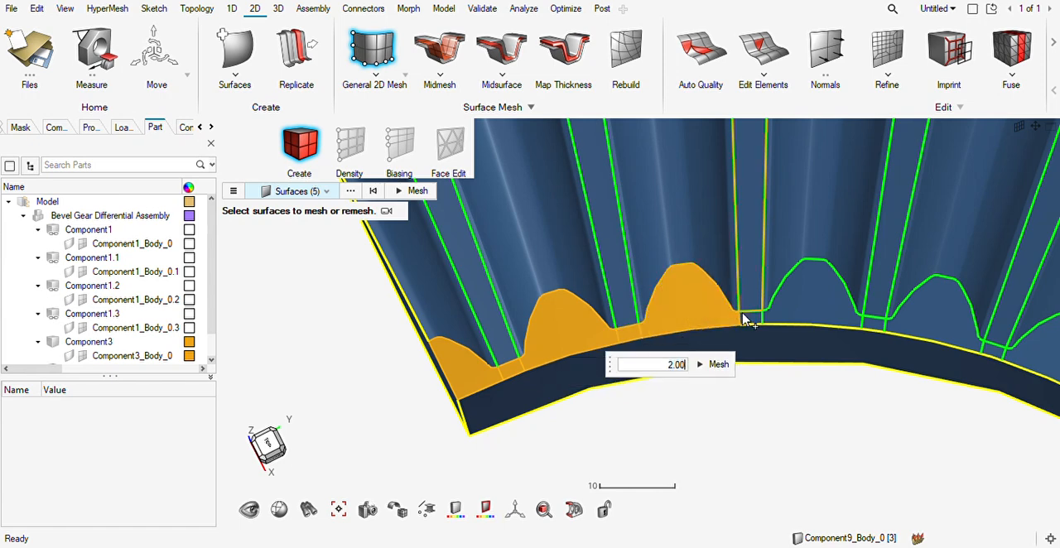
pyautogui.click(754, 320)
pyautogui.click(807, 316)
pyautogui.click(871, 324)
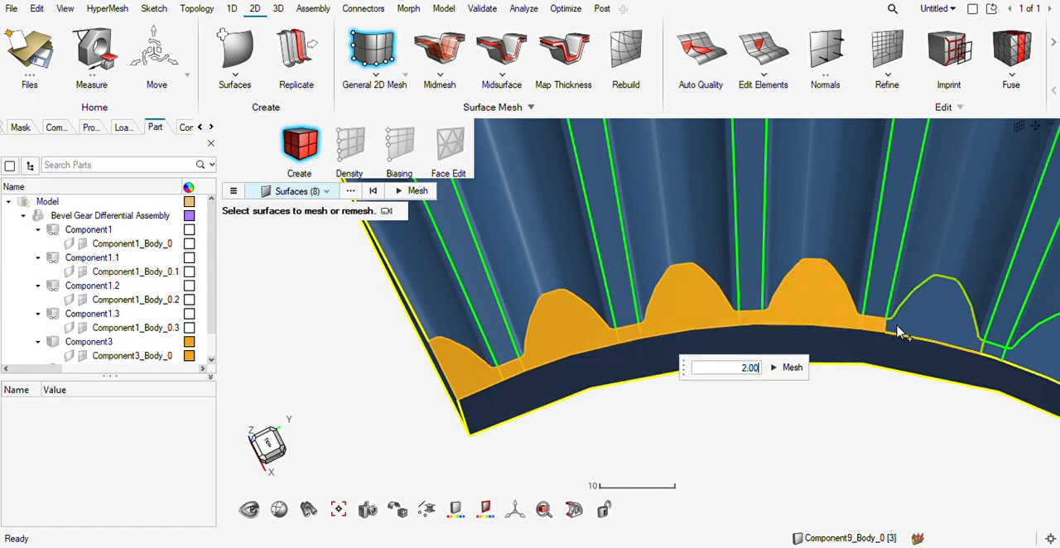
pyautogui.press('Escape')
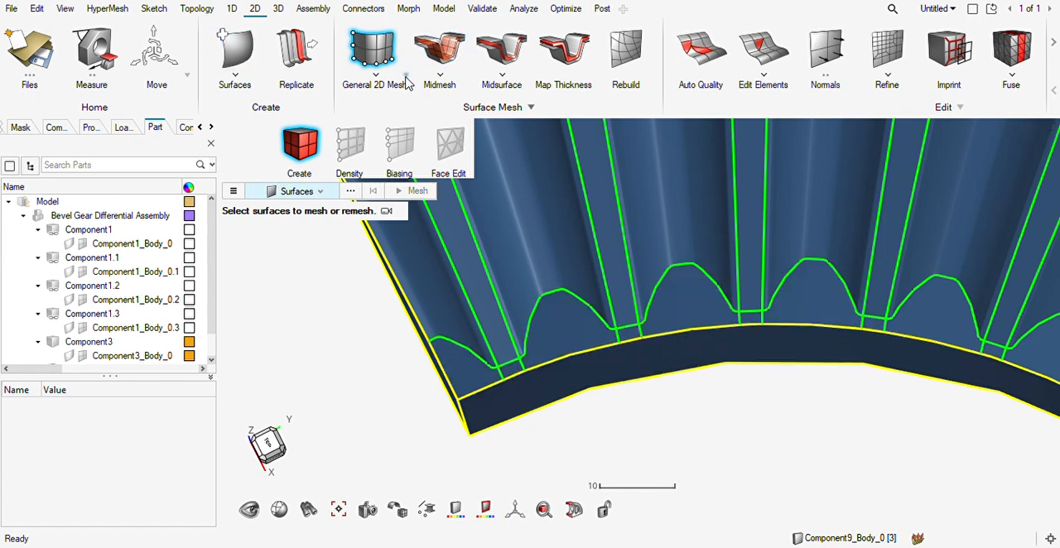
pyautogui.click(479, 377)
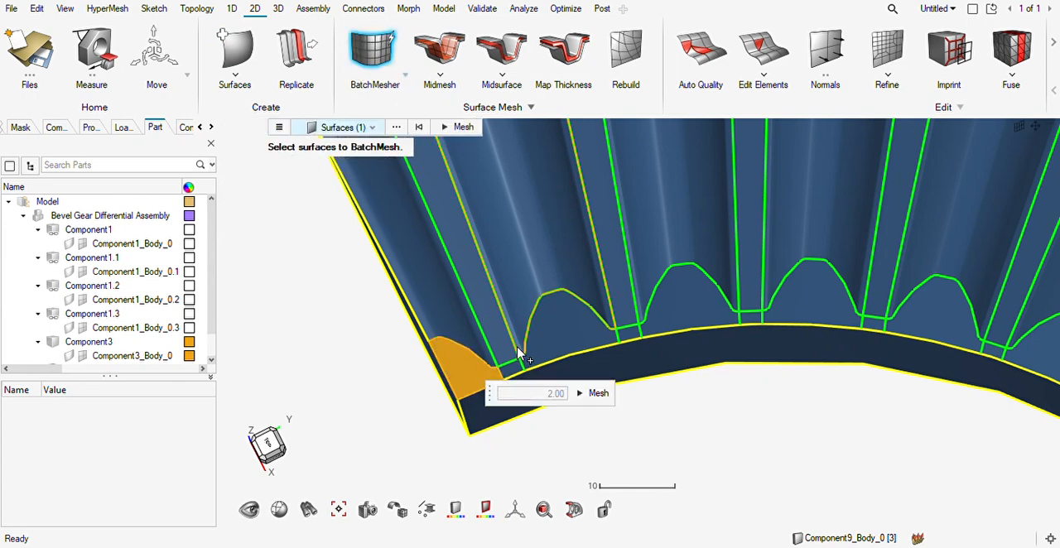
pyautogui.hotkey('ctrl', '1')
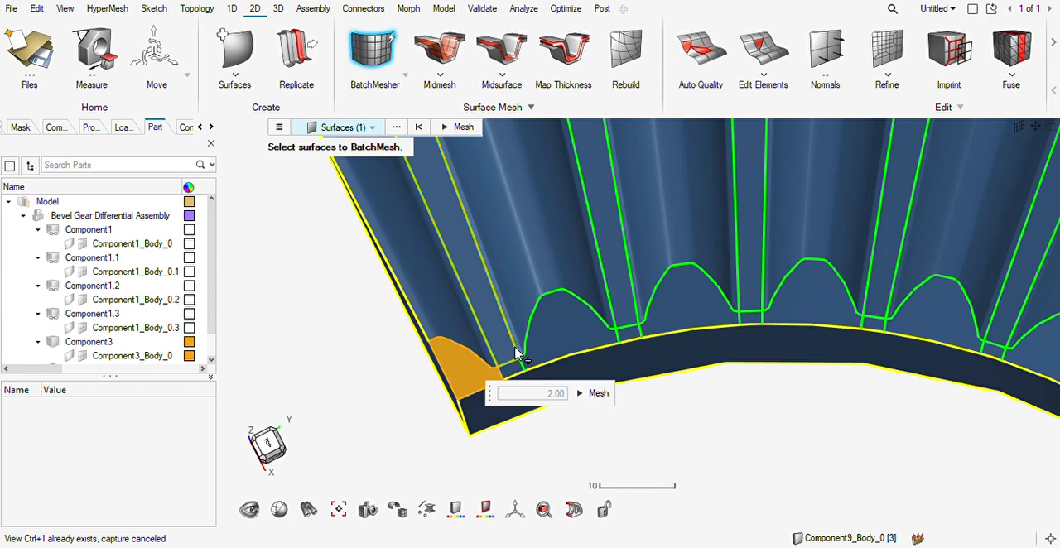
pyautogui.hotkey('ctrl', '2')
pyautogui.click(513, 371)
pyautogui.click(566, 348)
pyautogui.click(626, 333)
pyautogui.doubleClick(694, 325)
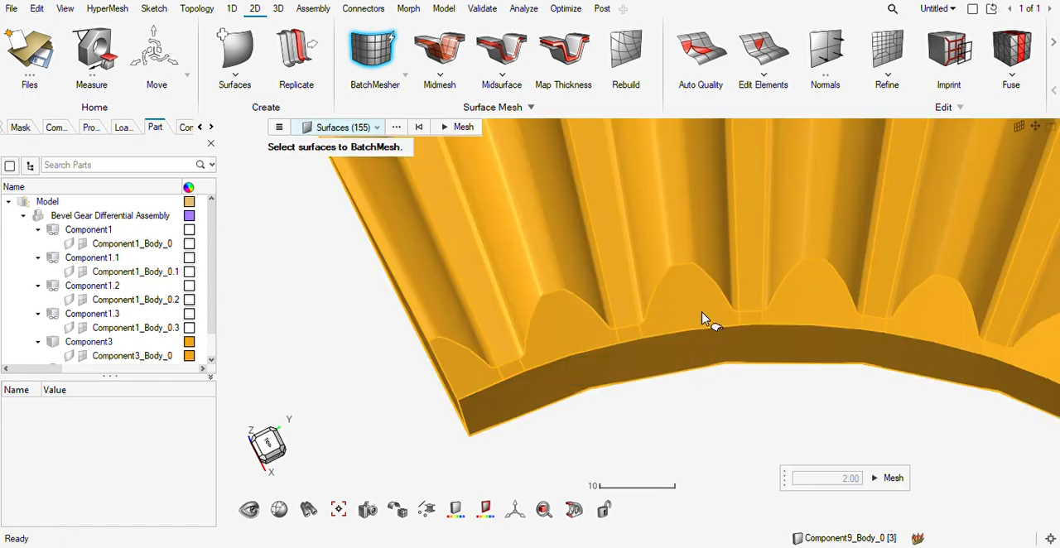
pyautogui.press('Escape')
# Select the ring's small-end faces for BatchMesher, from the cut half tooth through the fourth full tooth, including the strips at the gaps.
pyautogui.click(562, 337)
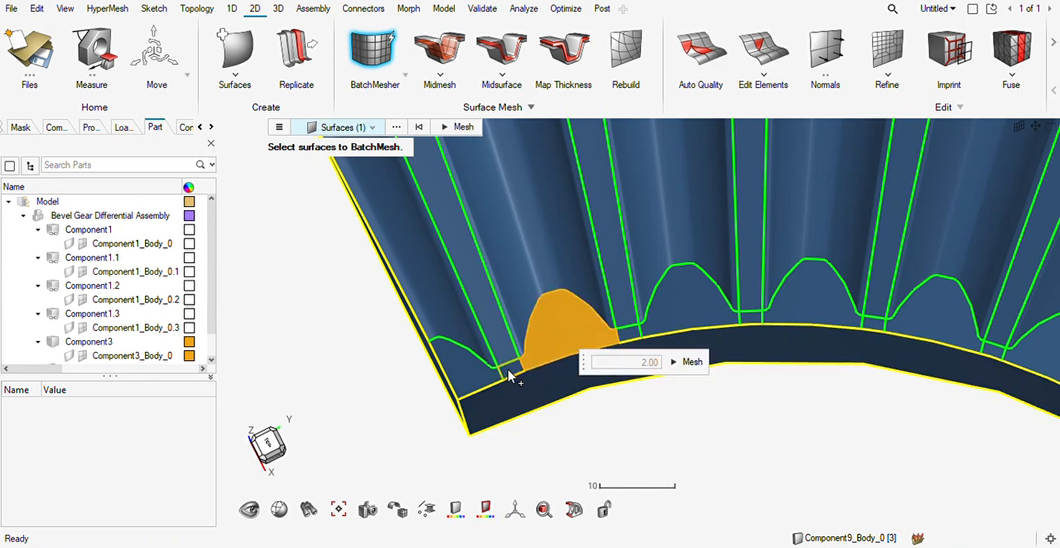
pyautogui.click(487, 378)
pyautogui.click(610, 339)
pyautogui.click(632, 334)
pyautogui.click(711, 318)
pyautogui.click(749, 320)
pyautogui.click(791, 318)
pyautogui.click(874, 323)
pyautogui.click(923, 332)
pyautogui.moveTo(926, 334); pyautogui.dragTo(450, 241, button='right')
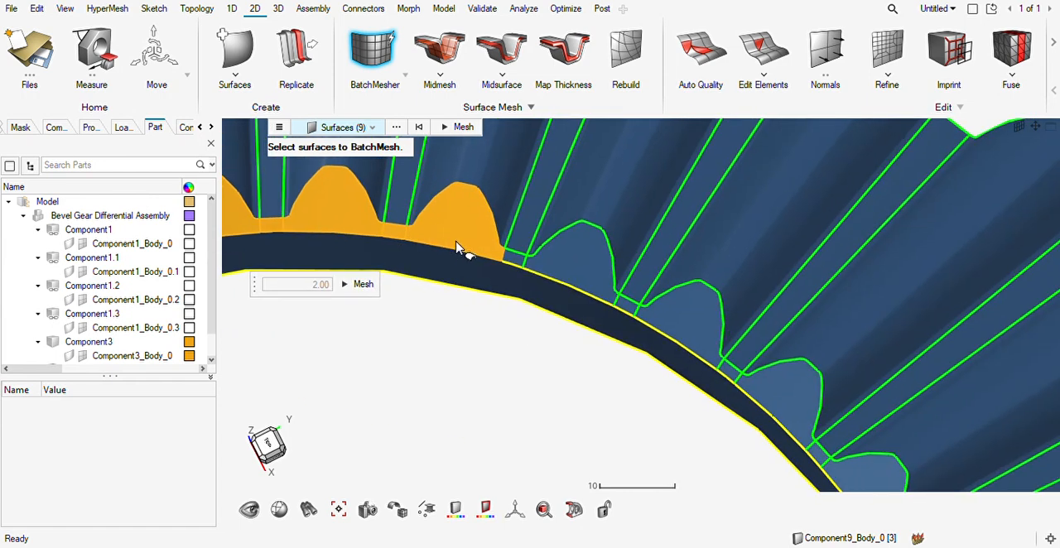
# Add the small-end faces of the next three teeth and the gap strips between them to the BatchMesher selection.
pyautogui.click(516, 267)
pyautogui.click(585, 275)
pyautogui.click(632, 311)
pyautogui.click(650, 320)
pyautogui.scroll(1, 647, 318)
pyautogui.scroll(-1, 648, 318)
pyautogui.click(750, 379)
pyautogui.click(783, 389)
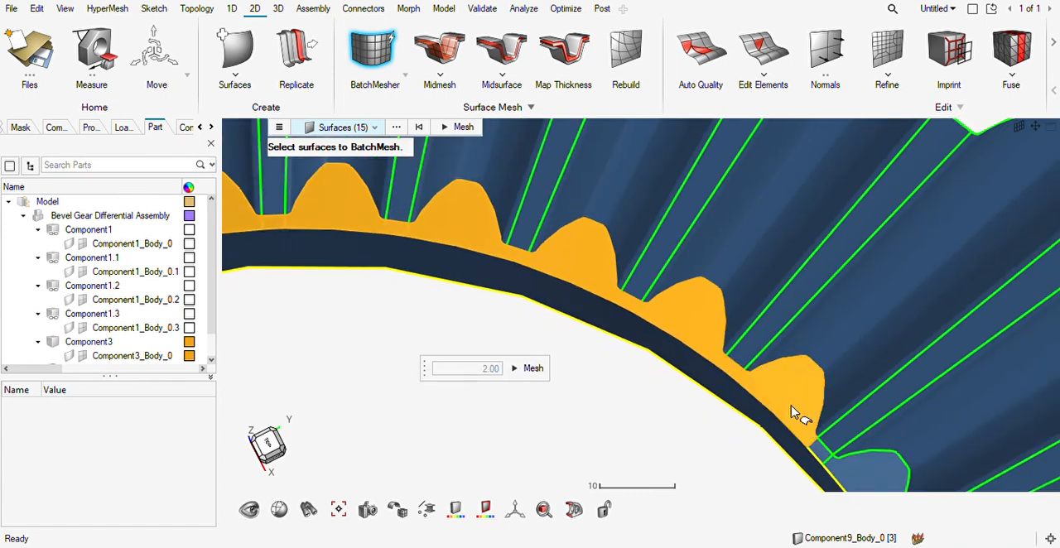
# Add the remaining small-end faces and the ring's inner circumferential face to the selection, and batch mesh it.
pyautogui.moveTo(783, 390); pyautogui.dragTo(625, 223, button='right')
pyautogui.click(652, 269)
pyautogui.click(679, 295)
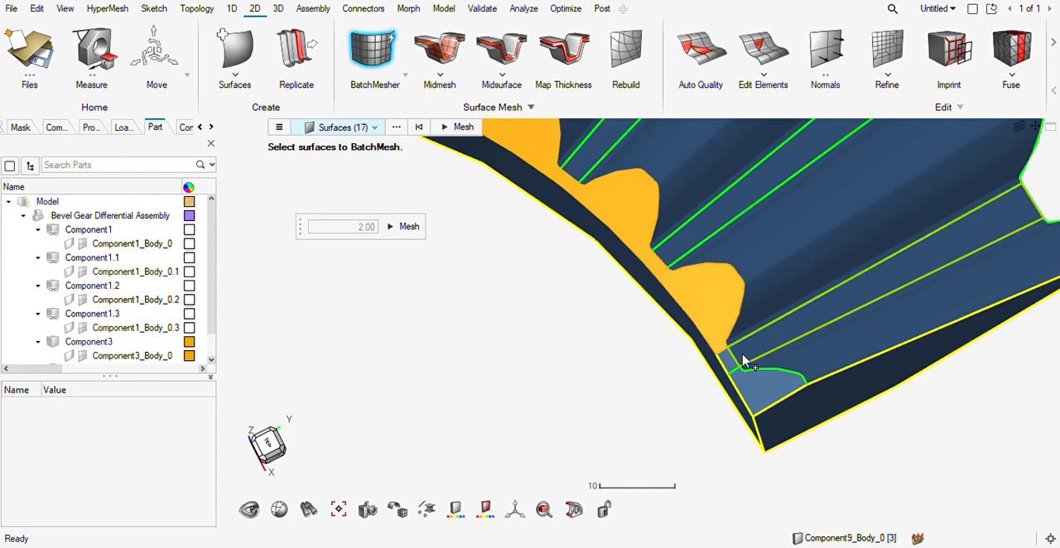
pyautogui.click(735, 365)
pyautogui.click(754, 395)
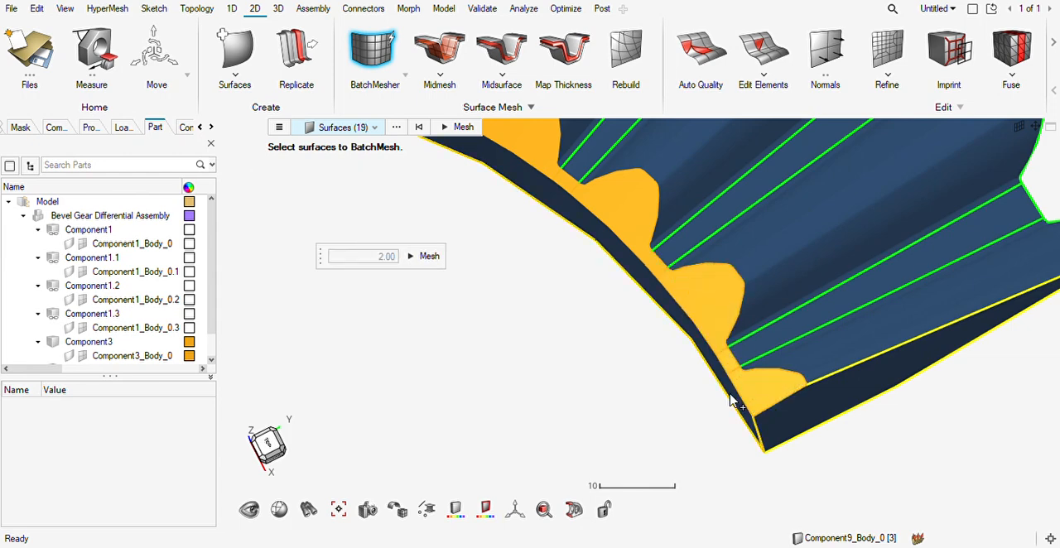
pyautogui.click(736, 399)
pyautogui.scroll(-2, 738, 395)
pyautogui.click(645, 342)
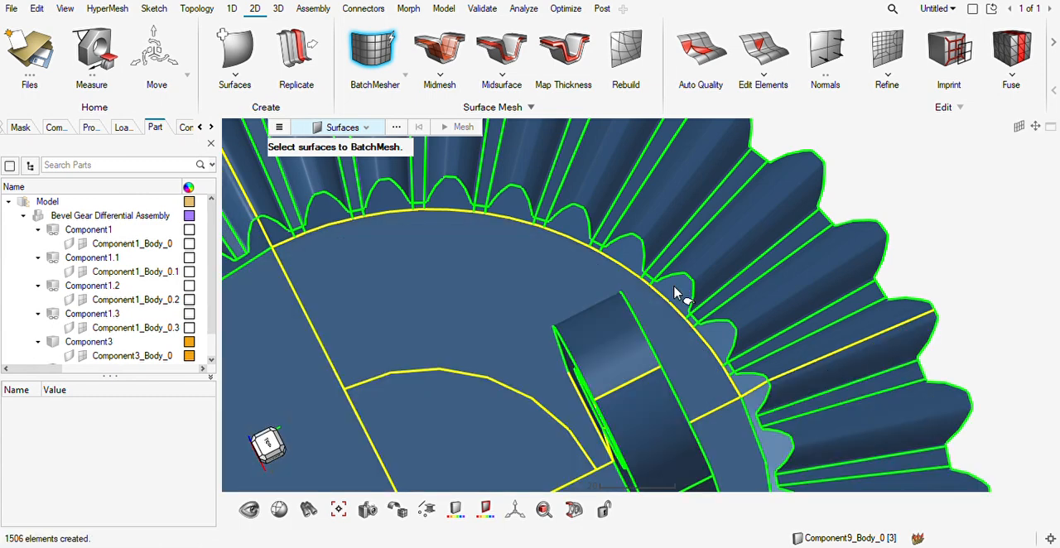
# Turn on the display of the mesh elements of Component9_Body_0.
pyautogui.scroll(5, 675, 294)
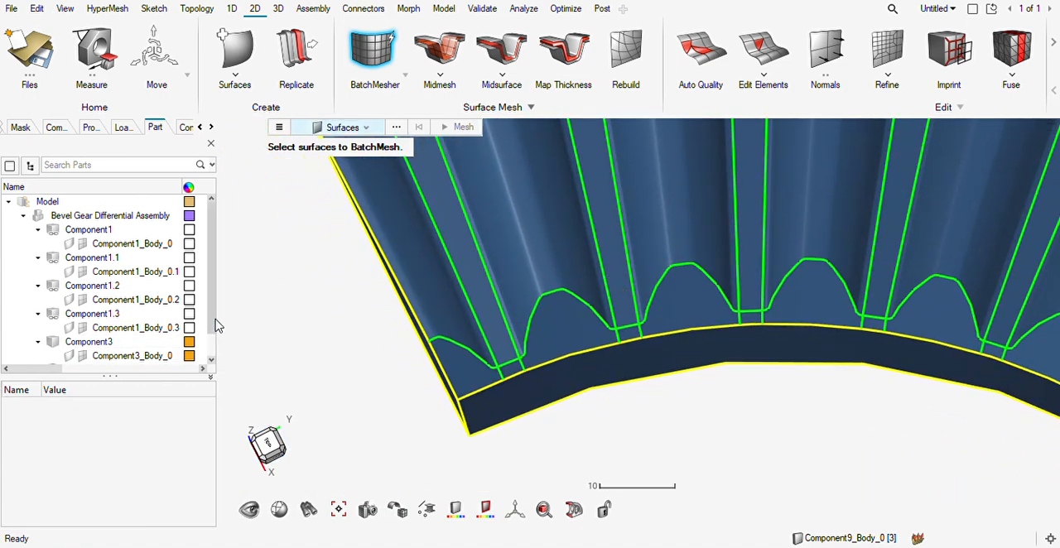
pyautogui.moveTo(212, 321); pyautogui.dragTo(211, 369)
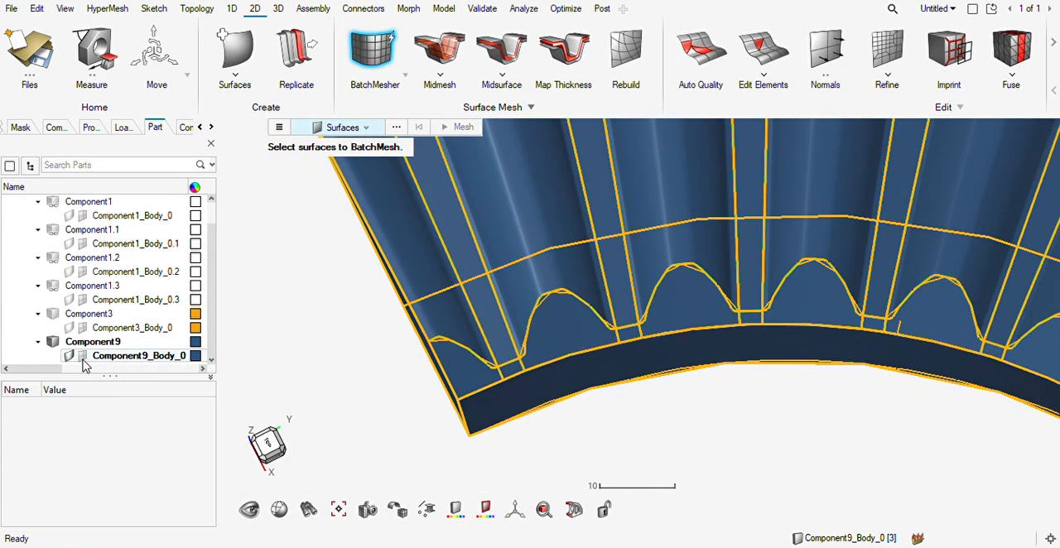
pyautogui.moveTo(585, 414); pyautogui.dragTo(545, 344, button='middle')
pyautogui.scroll(-5, 495, 355)
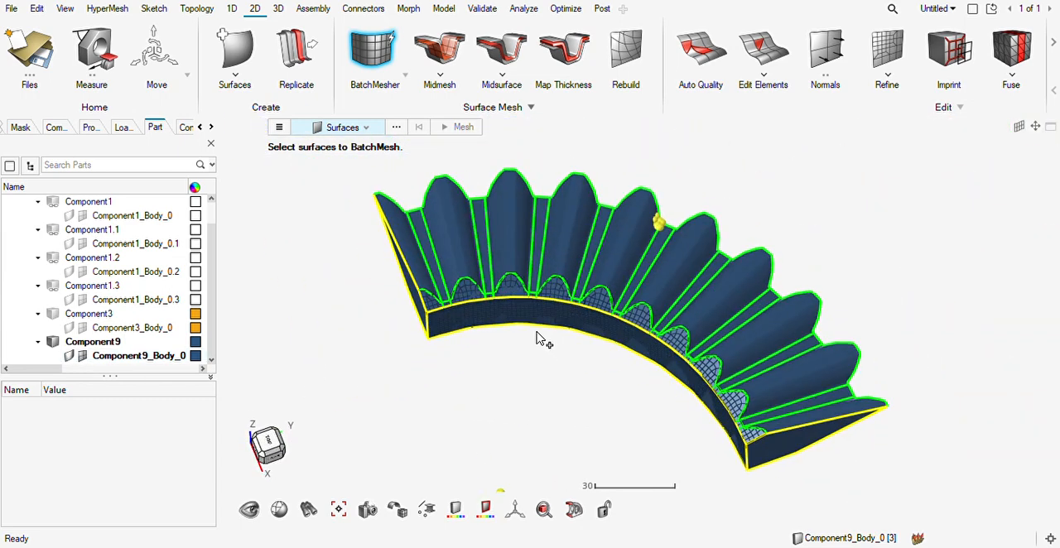
pyautogui.press('Escape')
# Solid-map mesh the toothed ring with automatic source and target detection and an element size of 3.00.
pyautogui.click(279, 9)
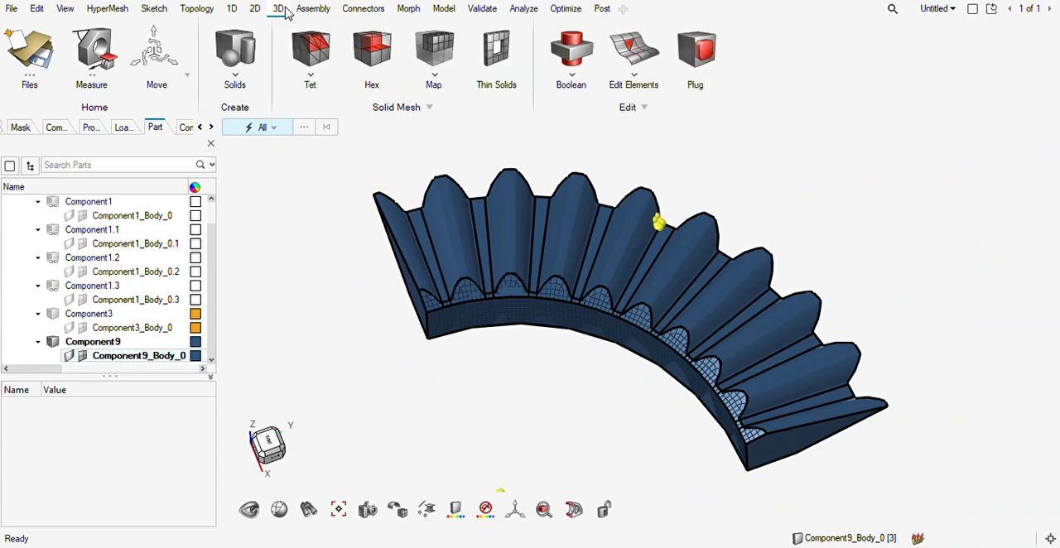
pyautogui.click(434, 52)
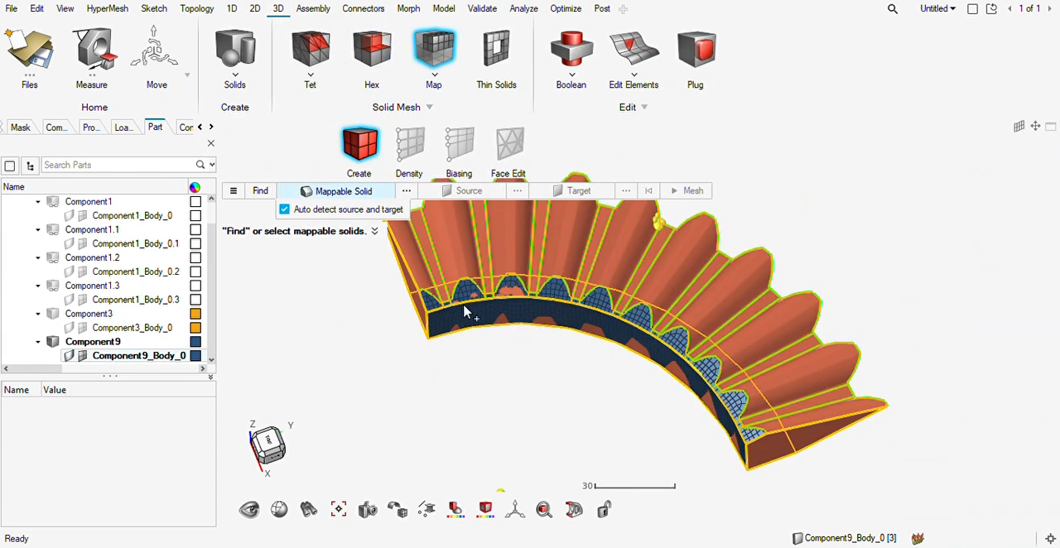
pyautogui.click(466, 311)
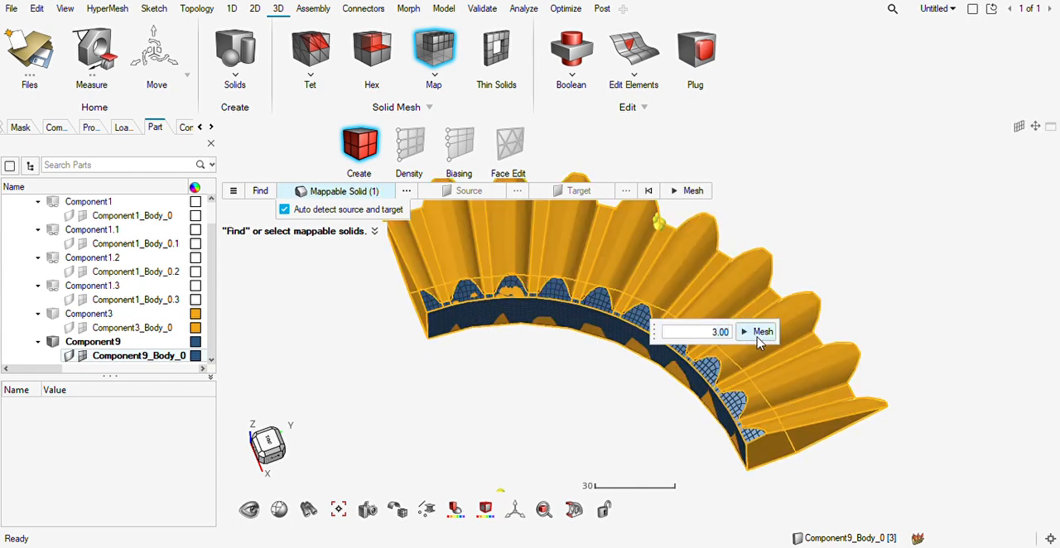
pyautogui.click(759, 332)
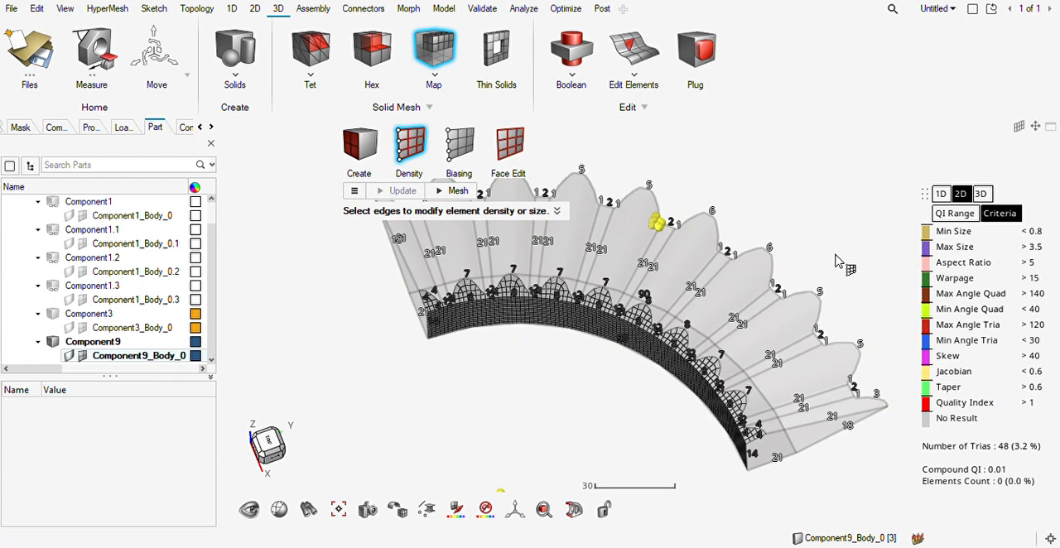
pyautogui.click(454, 193)
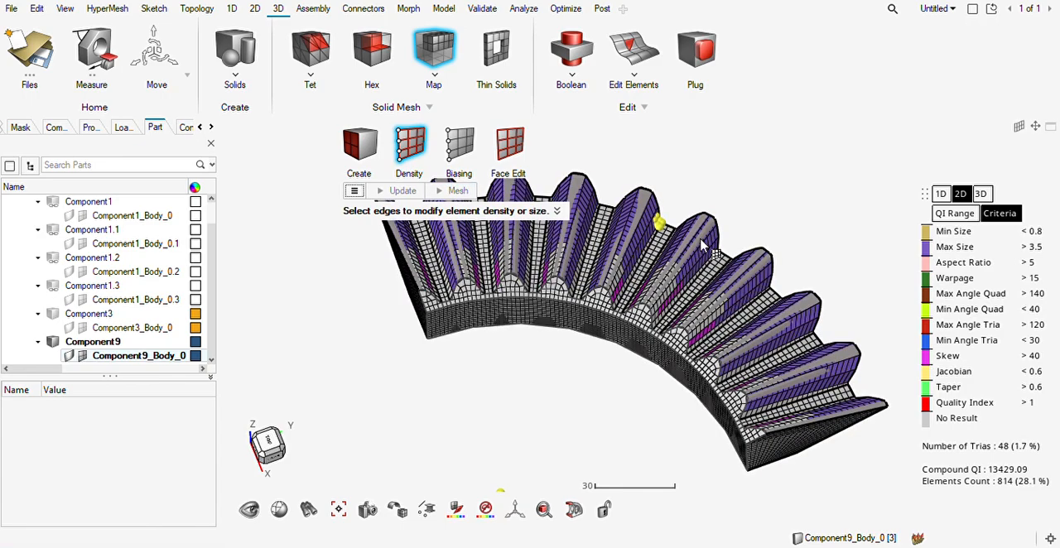
pyautogui.scroll(4, 452, 338)
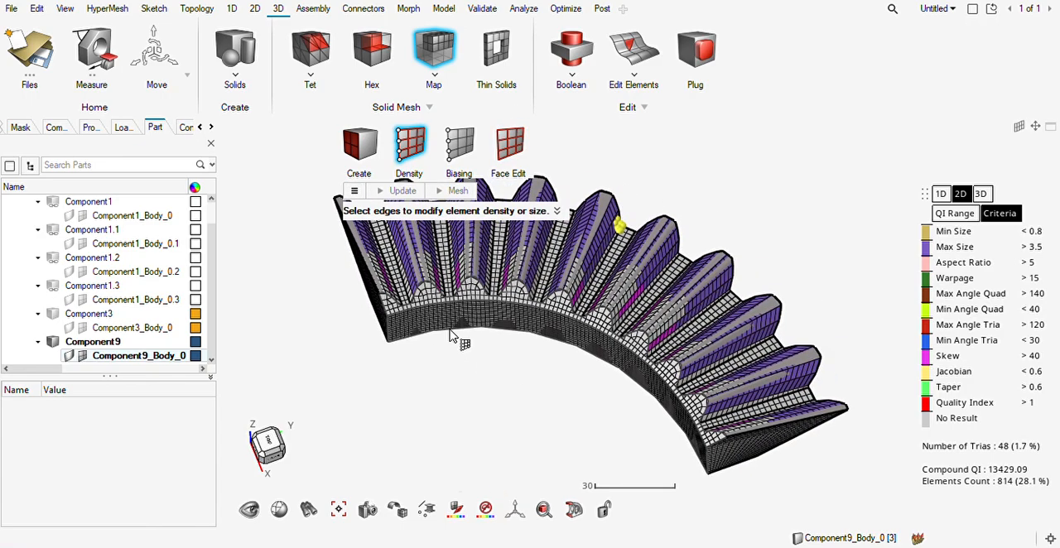
pyautogui.scroll(-5, 453, 338)
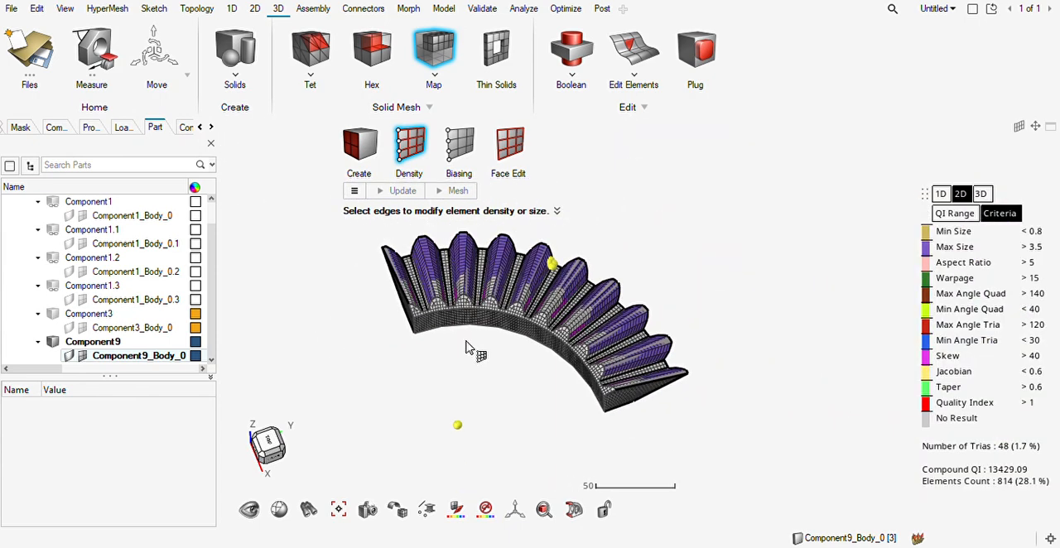
pyautogui.press('Escape')
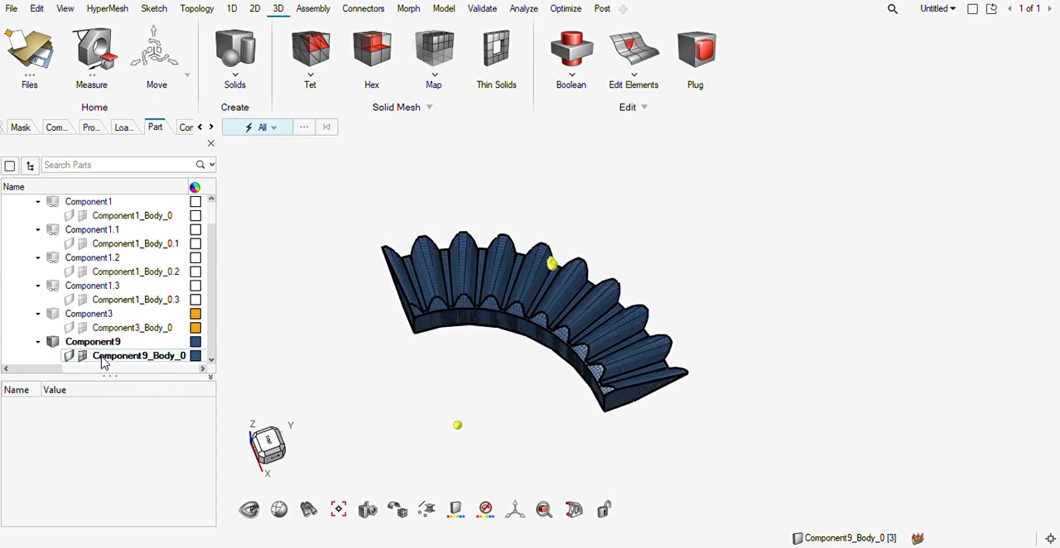
# Display the complete geometry of Component9_Body_0 again.
pyautogui.click(72, 357)
pyautogui.click(73, 357)
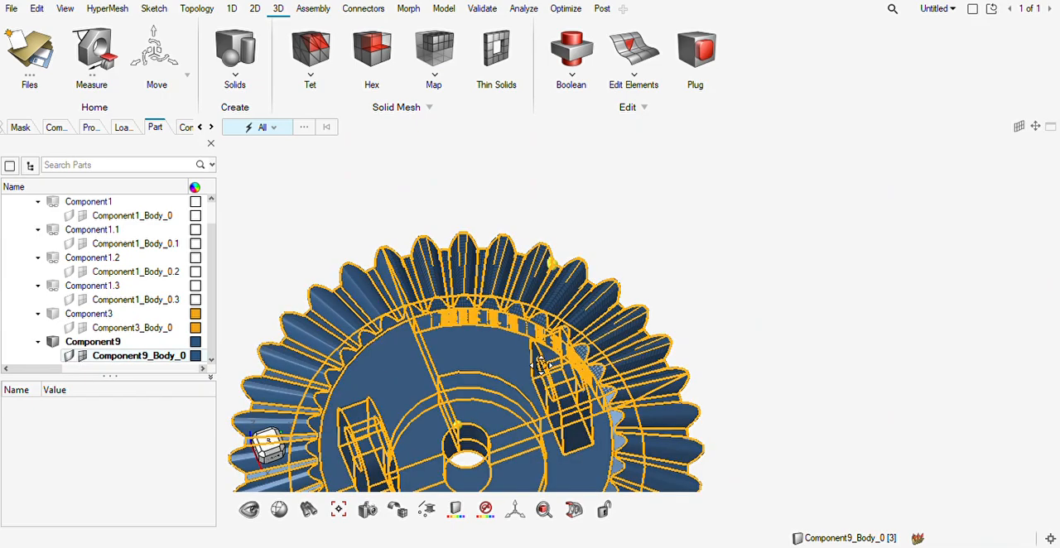
pyautogui.moveTo(477, 382); pyautogui.dragTo(509, 315, button='right')
pyautogui.scroll(1, 509, 315)
pyautogui.scroll(3, 509, 322)
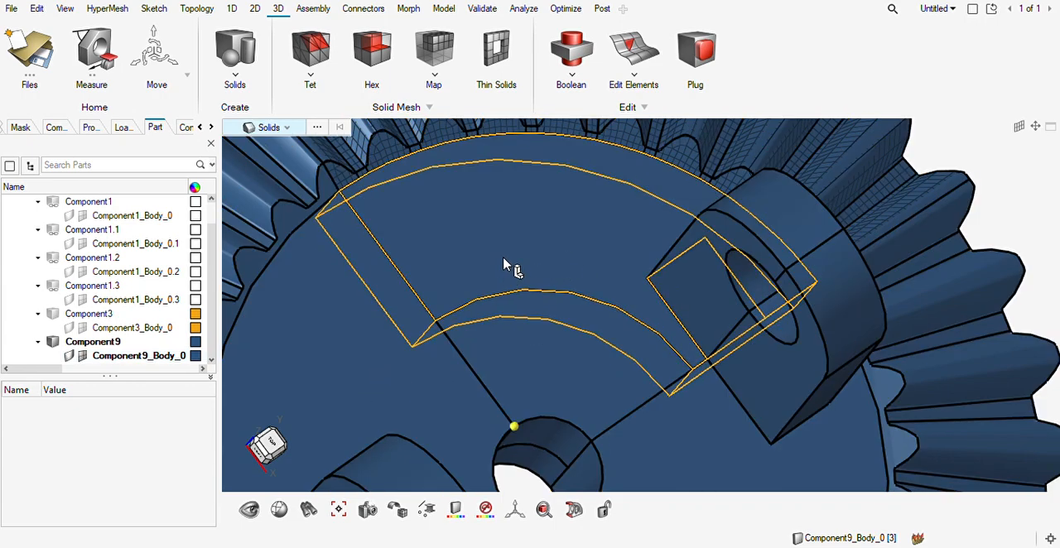
# Try to solid-map mesh the web sector inside the toothed ring, and undo the resulting surface mesh.
pyautogui.click(505, 269)
pyautogui.scroll(-3, 550, 349)
pyautogui.moveTo(550, 349); pyautogui.dragTo(535, 354, button='middle')
pyautogui.press('Escape')
pyautogui.scroll(5, 547, 327)
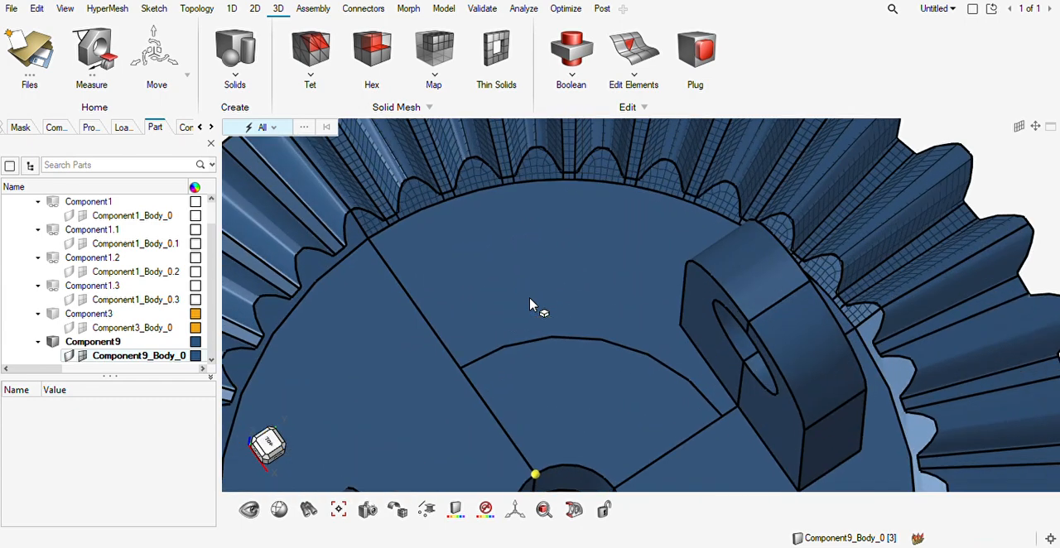
pyautogui.click(434, 51)
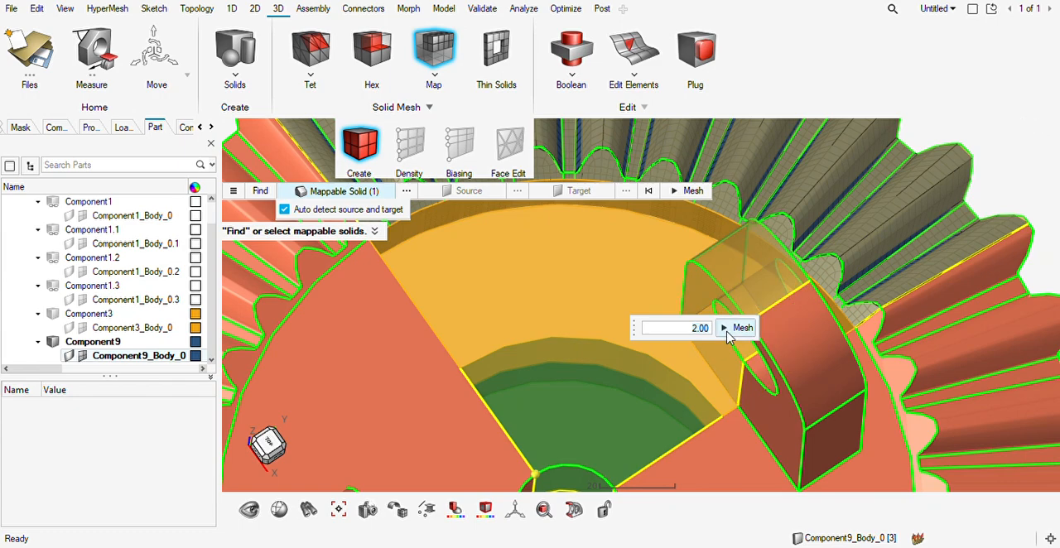
pyautogui.click(729, 330)
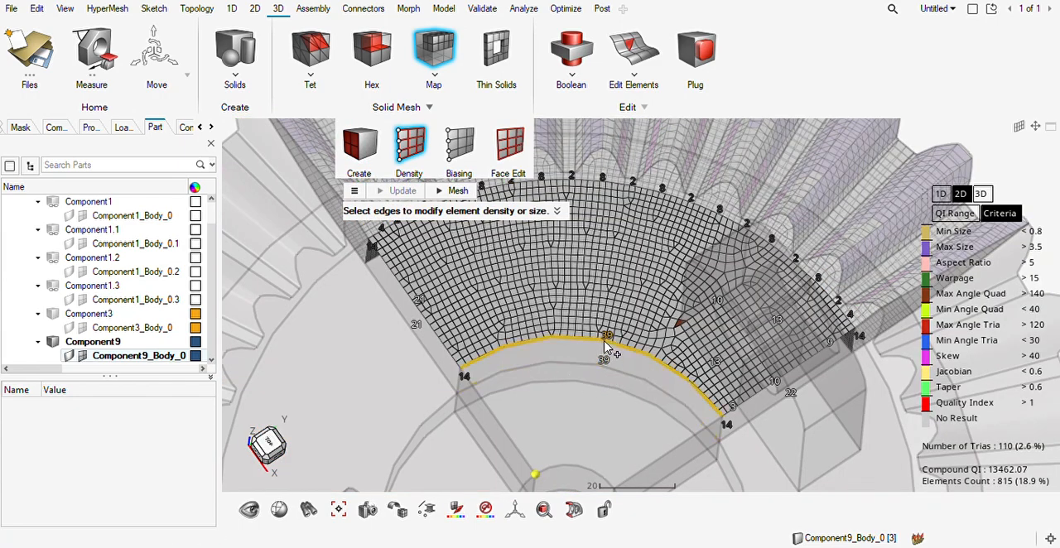
pyautogui.press('Escape')
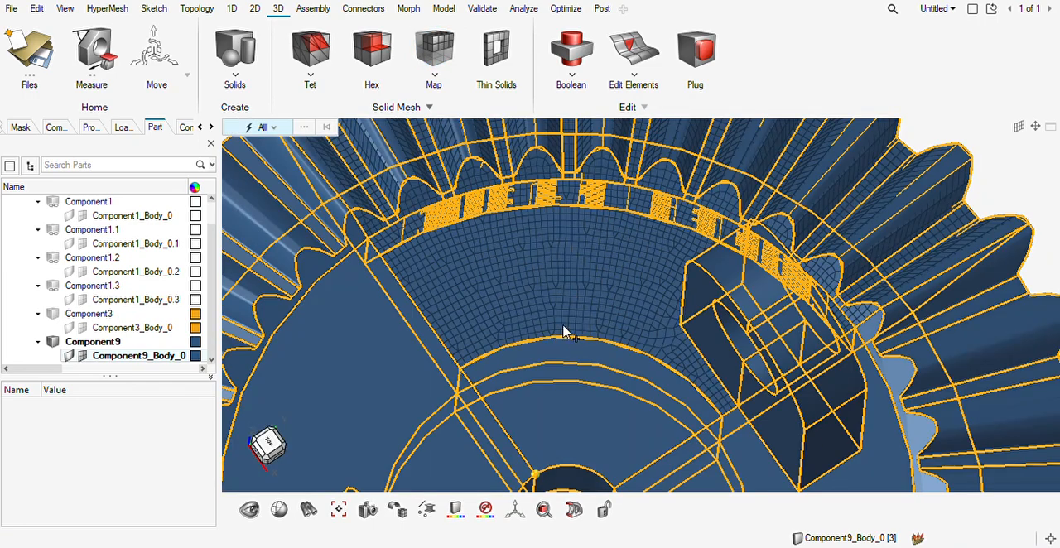
pyautogui.hotkey('ctrl', 'z')
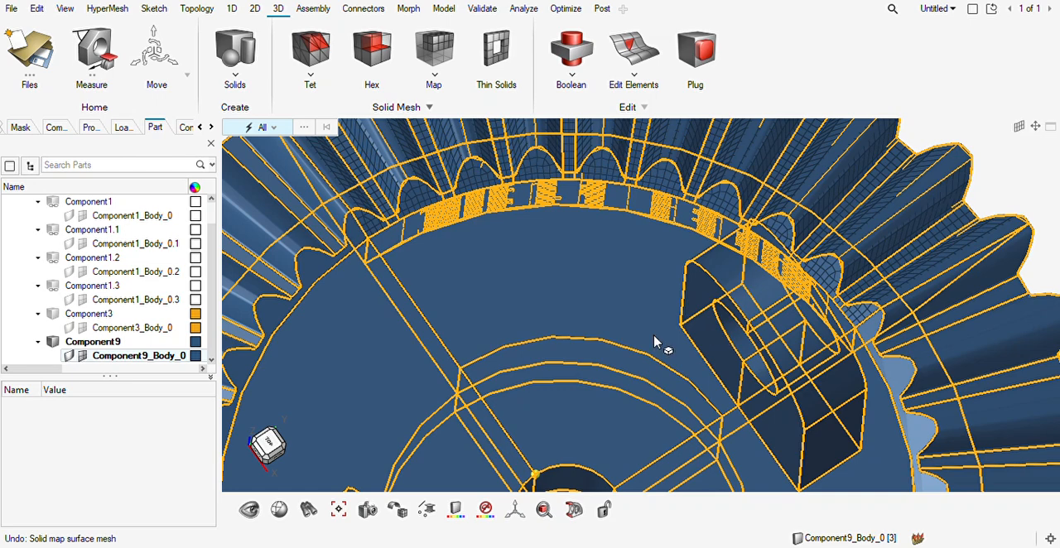
pyautogui.press('F12')
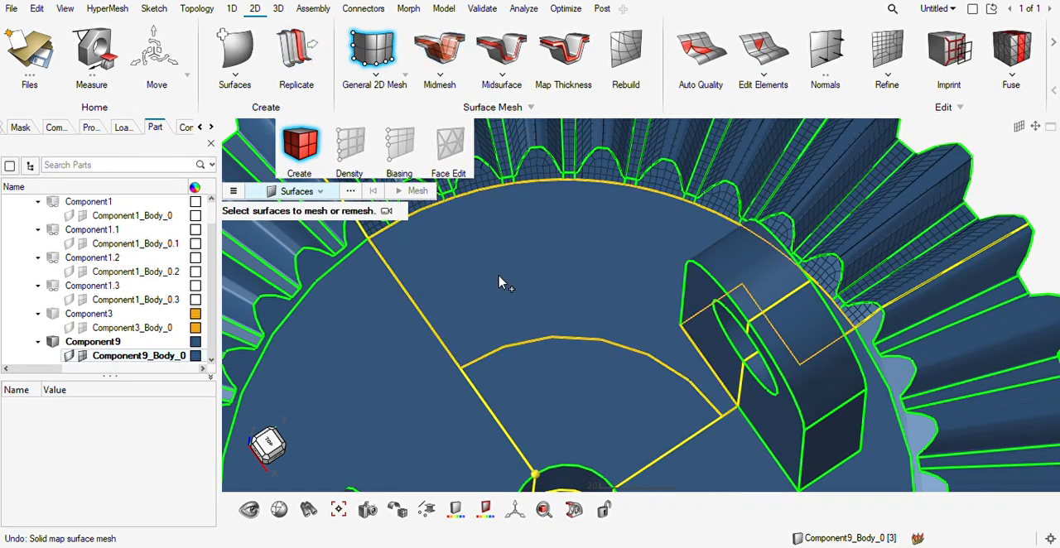
pyautogui.moveTo(500, 279); pyautogui.dragTo(598, 364, button='middle')
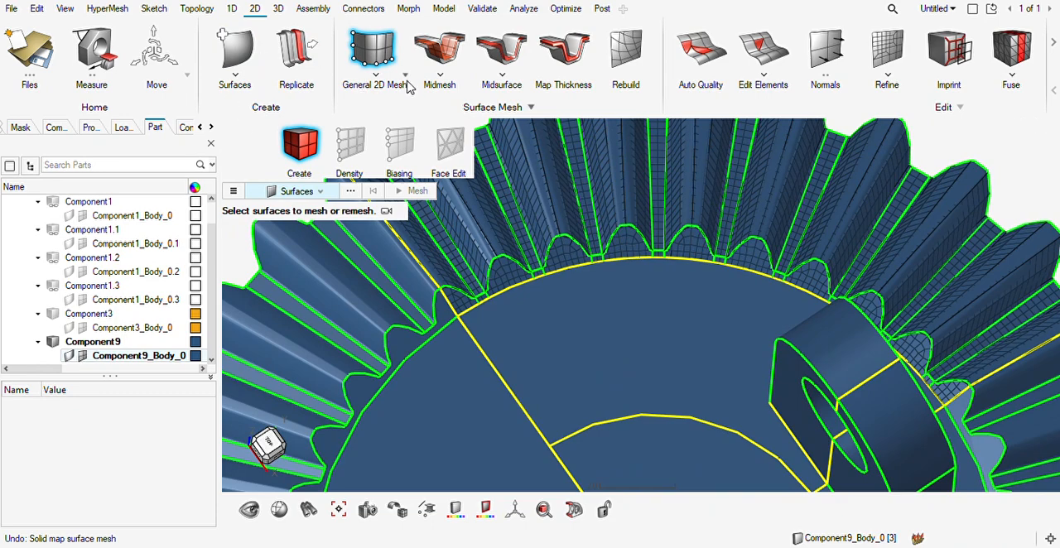
pyautogui.click(395, 114)
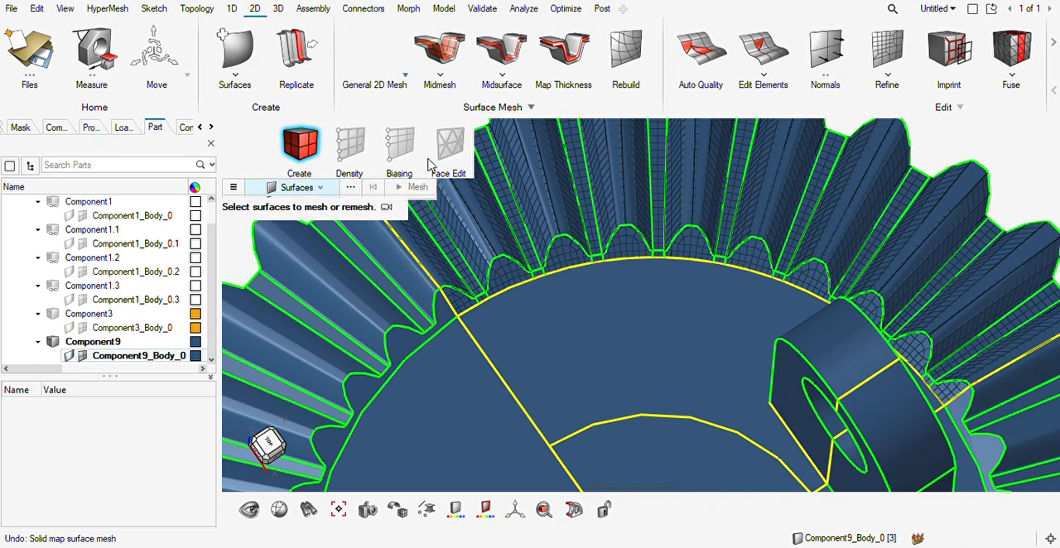
pyautogui.click(598, 408)
pyautogui.moveTo(629, 408); pyautogui.dragTo(461, 295, button='right')
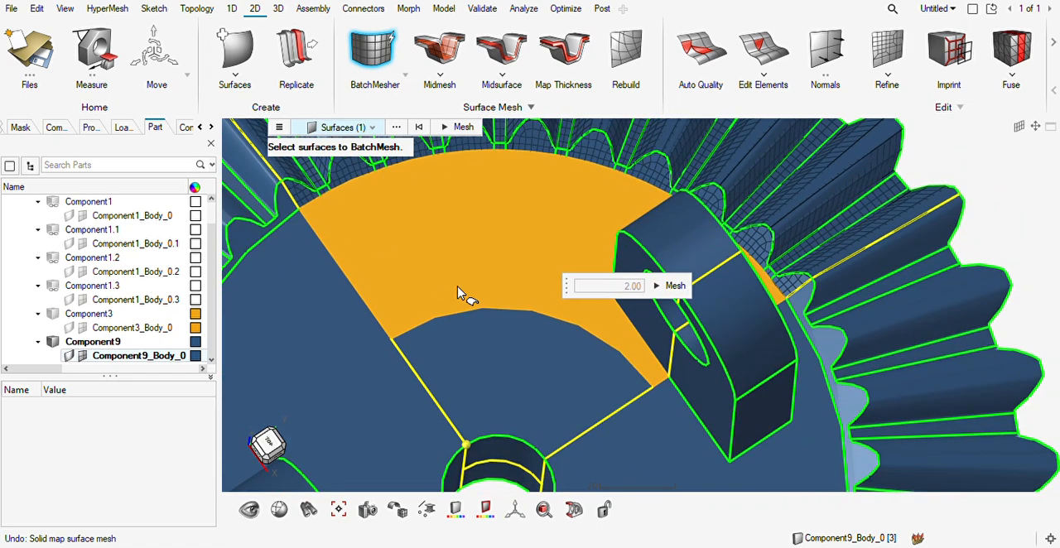
pyautogui.press('Escape')
pyautogui.press('Escape')
# Try hiding the web sector solid beneath the lug, and undo the hiding.
pyautogui.press('s')
pyautogui.click(642, 322)
pyautogui.press('h')
pyautogui.moveTo(655, 377); pyautogui.dragTo(679, 380, button='middle')
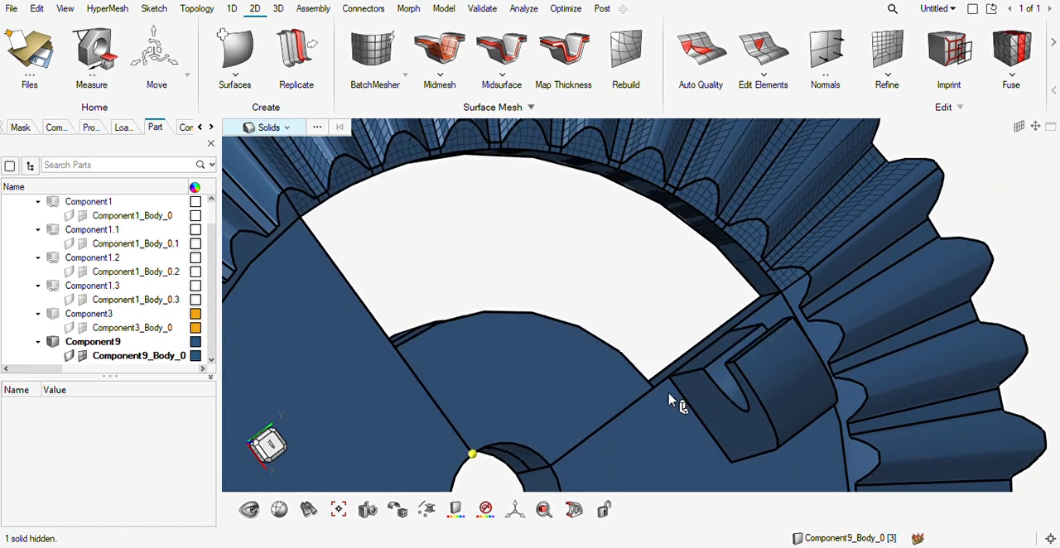
pyautogui.hotkey('ctrl', 'z')
pyautogui.press('Escape')
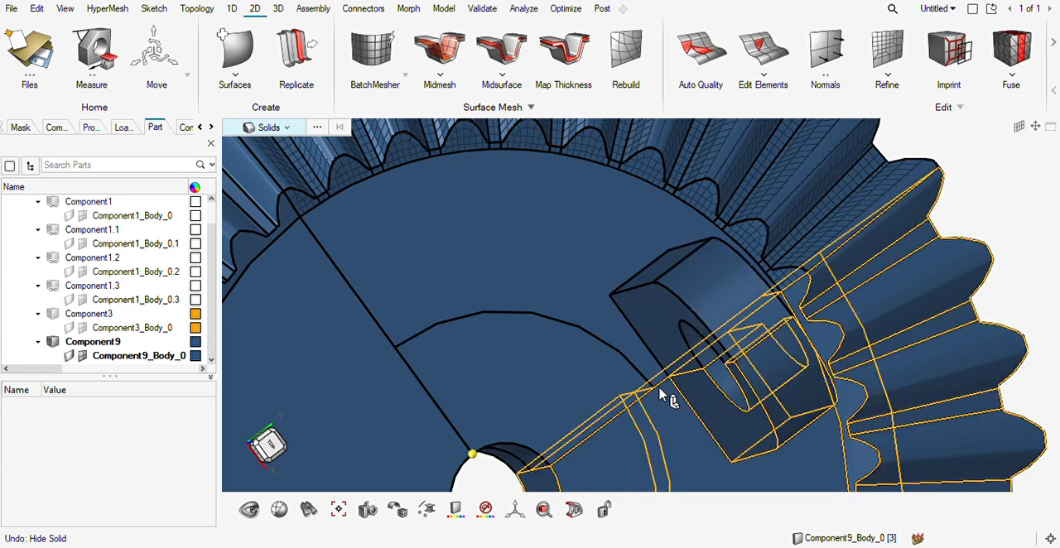
# Hide the lug half solid that stands on the web sector to expose its rectangular footprint.
pyautogui.press('s')
pyautogui.click(655, 326)
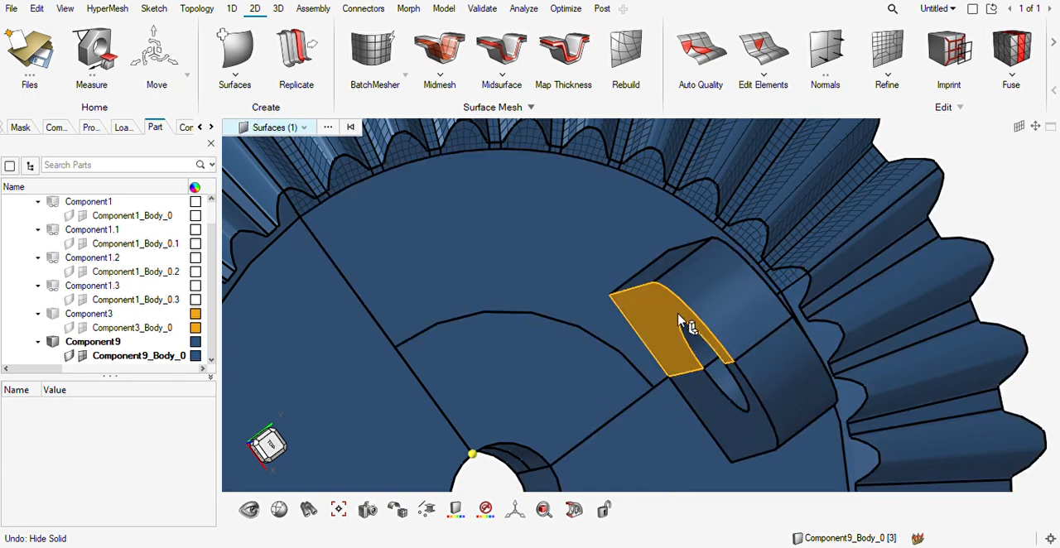
pyautogui.press('s')
pyautogui.press('h')
pyautogui.moveTo(608, 351); pyautogui.dragTo(630, 372, button='middle')
pyautogui.press('Escape')
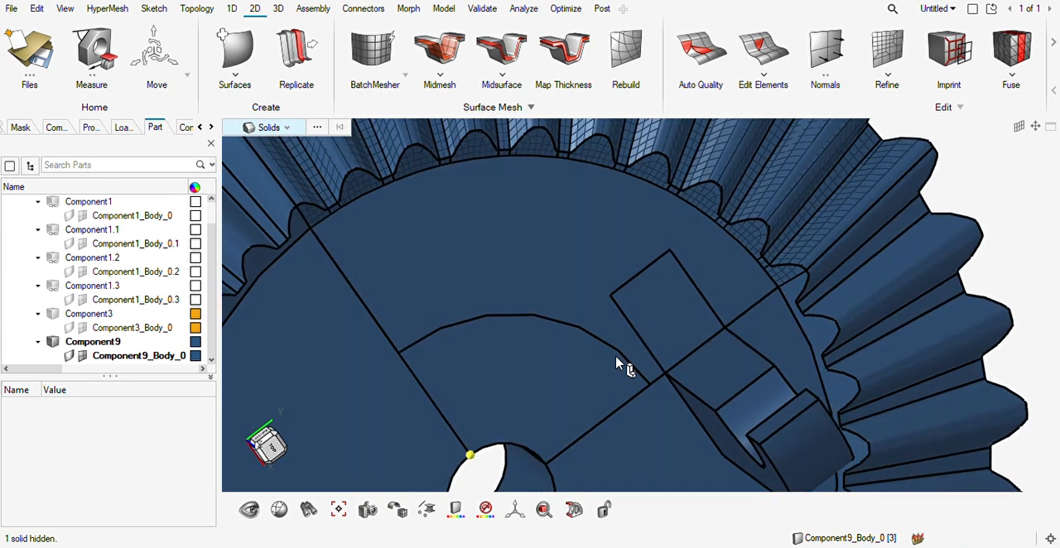
# Batch mesh the web sector's face together with the rectangular footprint face of the hidden lug half.
pyautogui.press('F12')
pyautogui.click(555, 286)
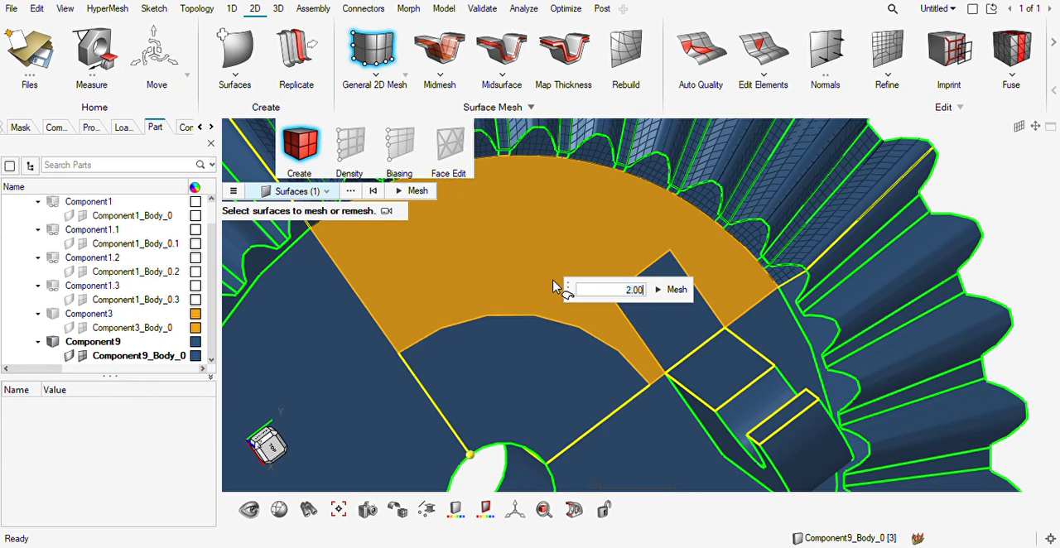
pyautogui.click(656, 345)
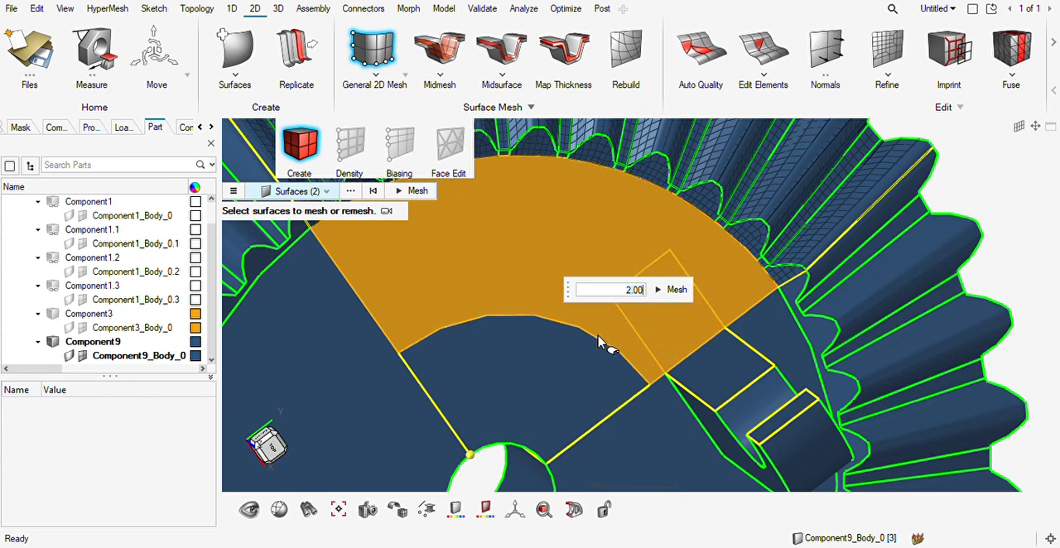
pyautogui.click(398, 116)
pyautogui.click(487, 248)
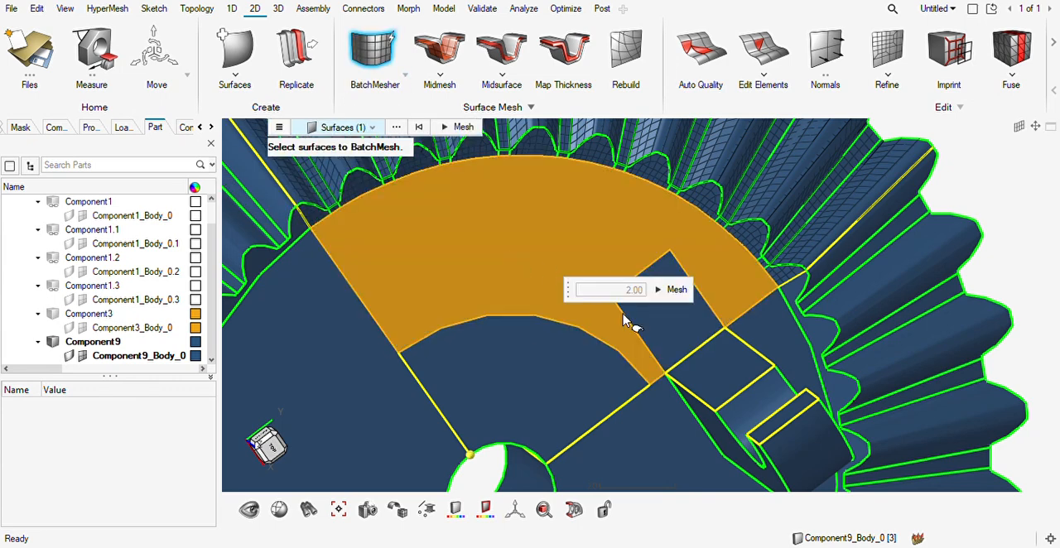
pyautogui.click(673, 323)
pyautogui.click(675, 292)
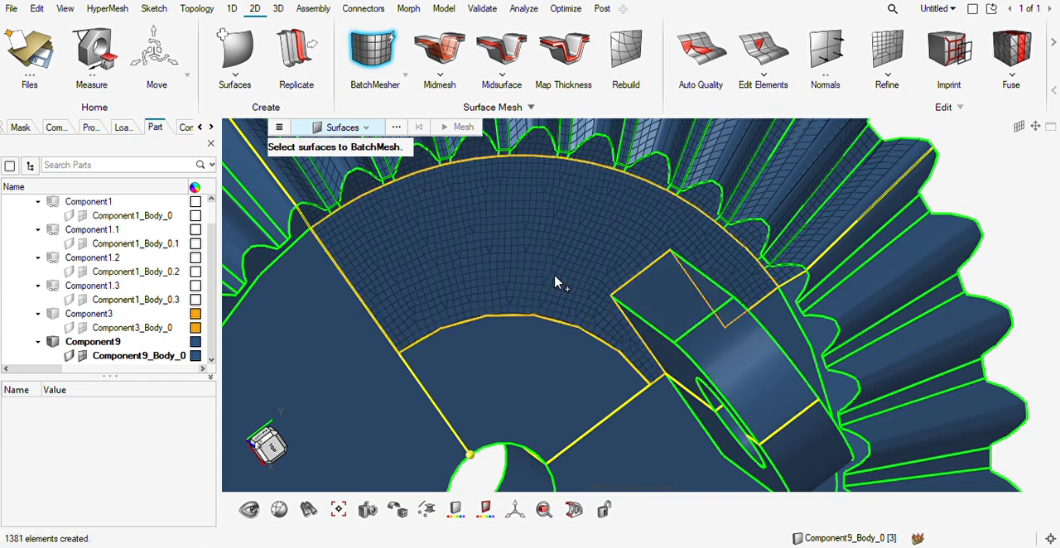
pyautogui.press('Escape')
# Solid-map mesh the web sector inside the toothed ring with automatic source and target detection and an element size of 2.00.
pyautogui.moveTo(476, 289)
pyautogui.mouseDown(button='middle')
pyautogui.moveTo(480, 303)
pyautogui.moveTo(465, 276)
pyautogui.mouseUp(button='middle')
pyautogui.scroll(2, 465, 275)
pyautogui.scroll(-3, 465, 282)
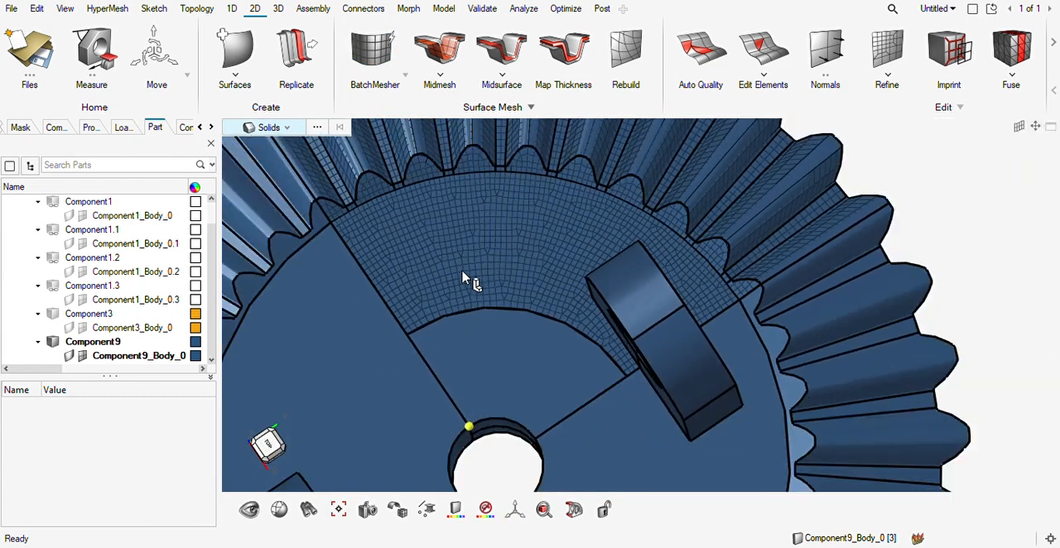
pyautogui.press('Escape')
pyautogui.scroll(3, 489, 332)
pyautogui.scroll(-2, 530, 293)
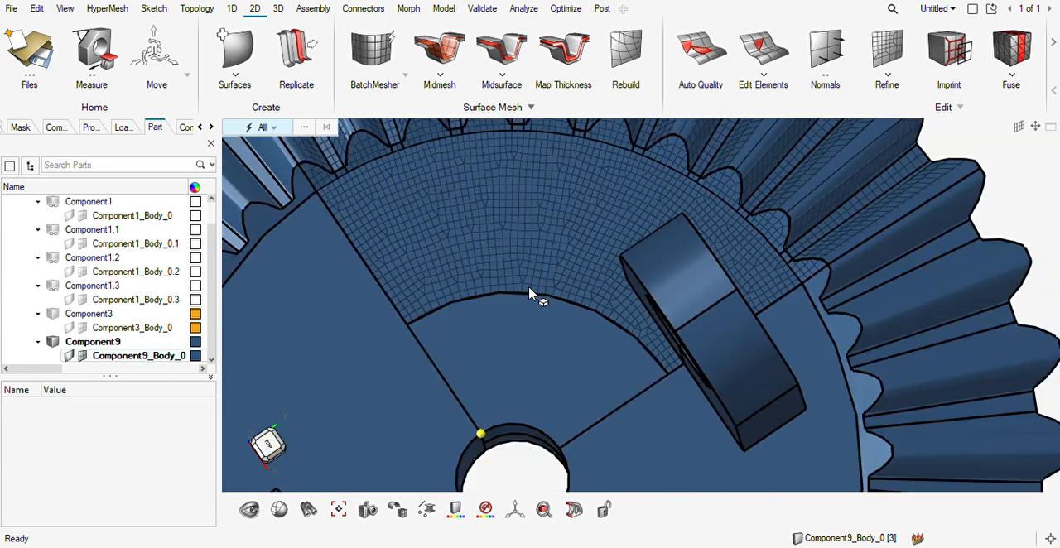
pyautogui.click(278, 8)
pyautogui.click(433, 50)
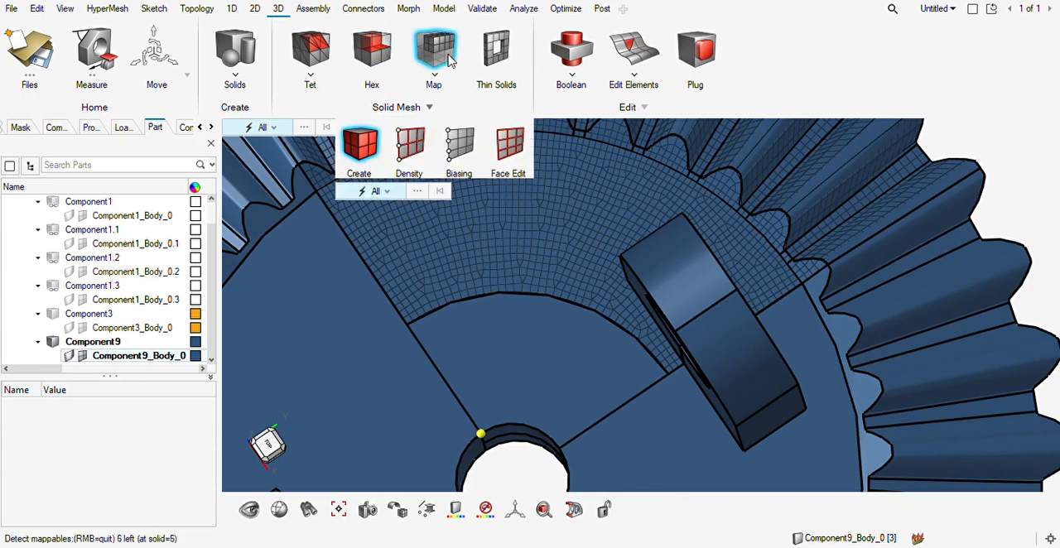
pyautogui.click(542, 321)
pyautogui.moveTo(542, 320); pyautogui.dragTo(523, 330, button='middle')
pyautogui.click(673, 319)
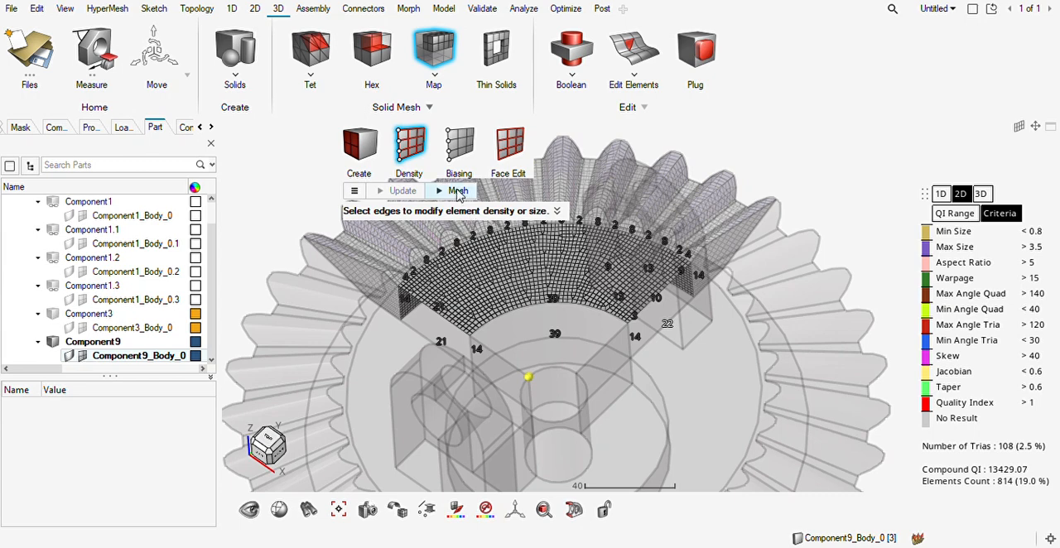
pyautogui.click(458, 191)
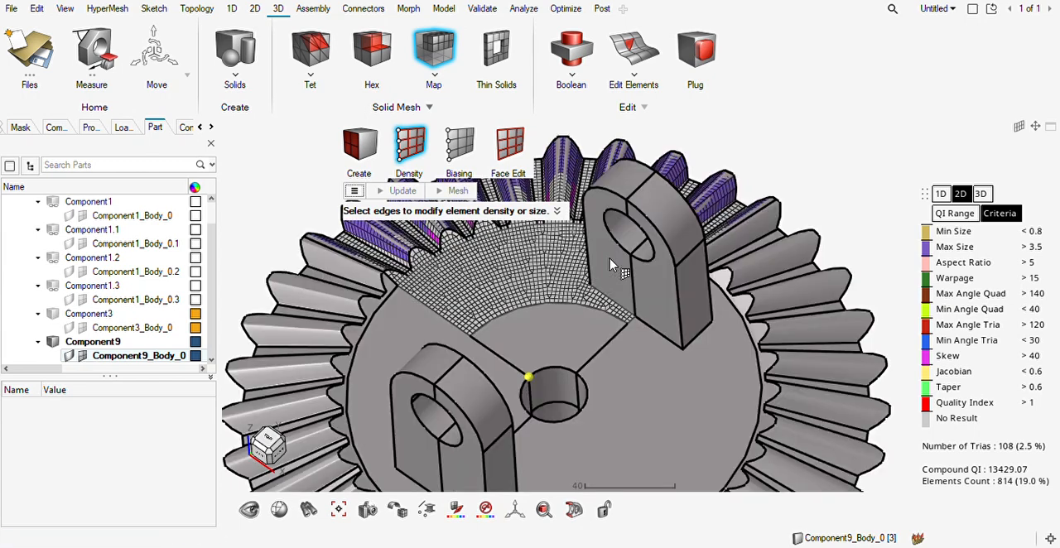
pyautogui.scroll(3, 520, 335)
pyautogui.press('Escape')
# Solid-map mesh the two inner sector solids around the central bore together, using an element size of 2.00.
pyautogui.moveTo(520, 339); pyautogui.dragTo(390, 325, button='middle')
pyautogui.scroll(-3, 525, 350)
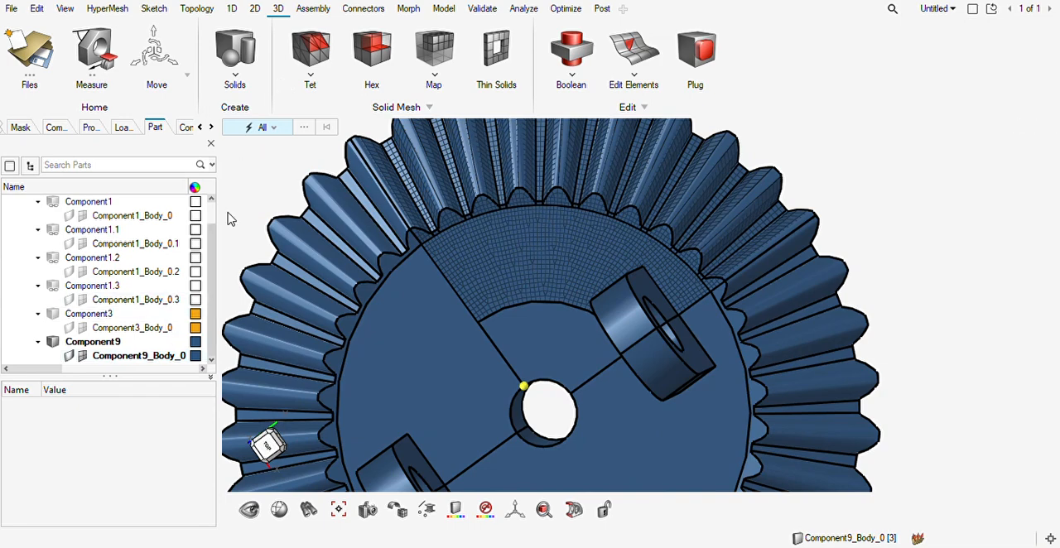
pyautogui.click(433, 50)
pyautogui.click(542, 341)
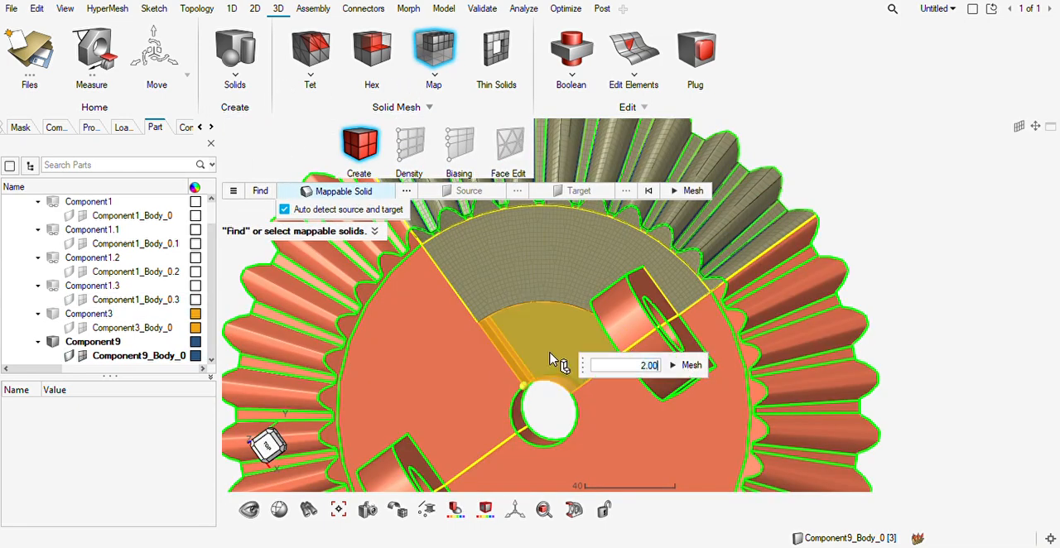
pyautogui.moveTo(534, 338); pyautogui.dragTo(571, 246, button='middle')
pyautogui.scroll(3, 527, 397)
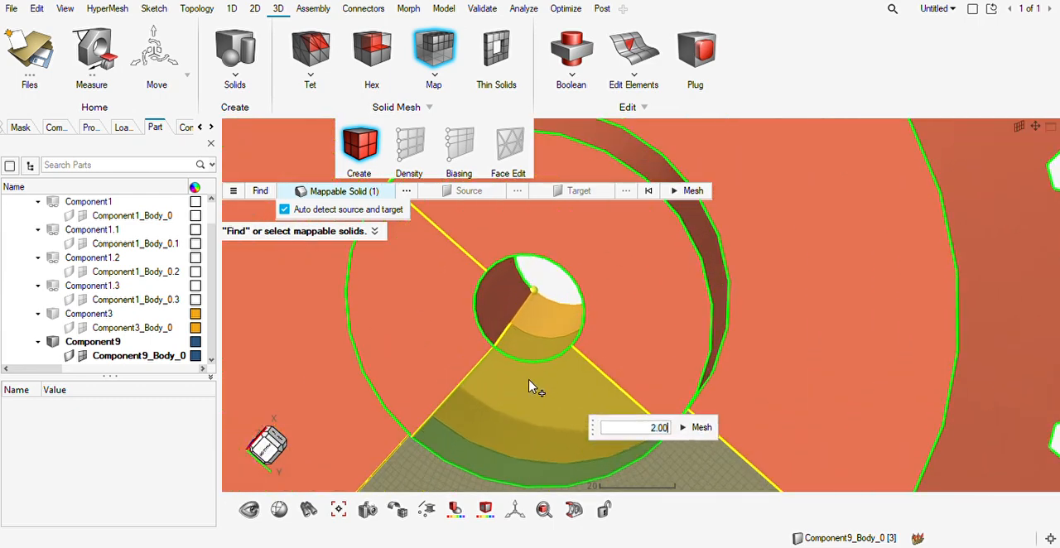
pyautogui.click(535, 359)
pyautogui.click(693, 440)
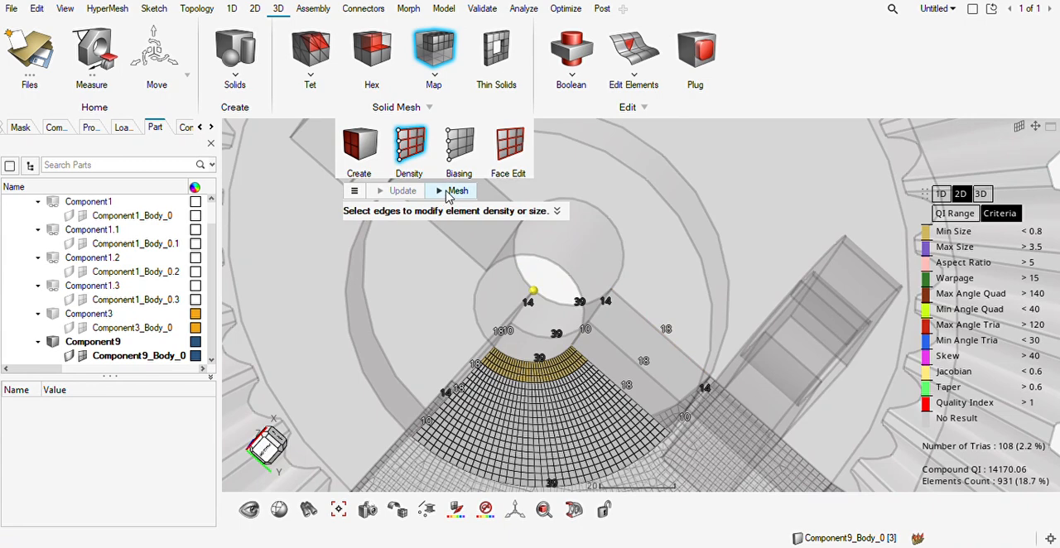
pyautogui.click(450, 191)
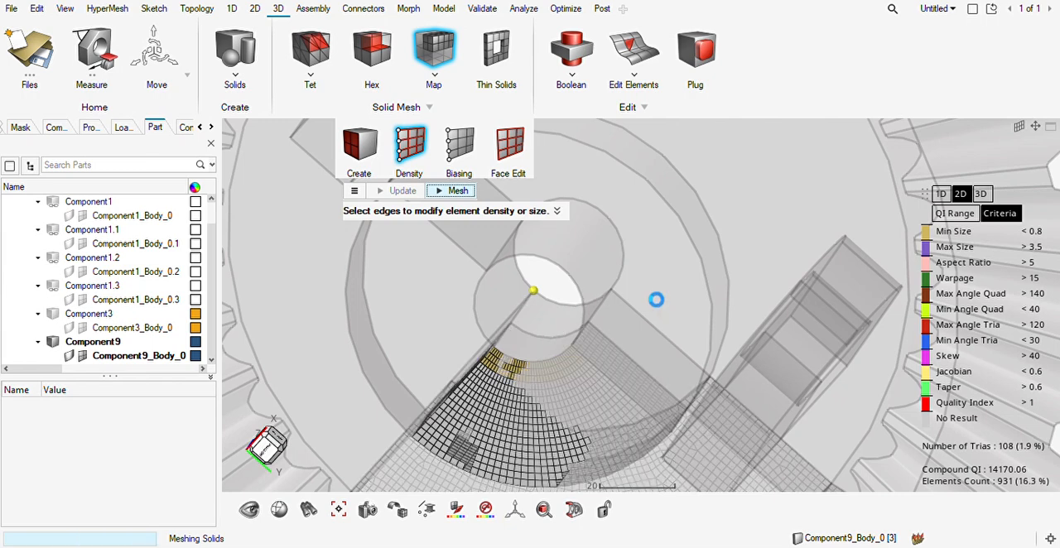
pyautogui.press('Escape')
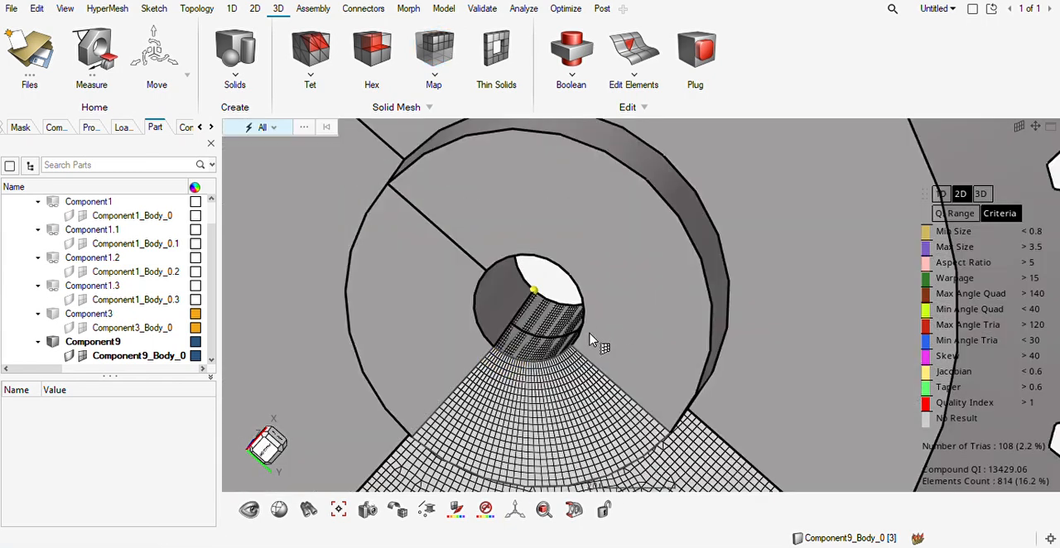
# Examine the meshed gear sector and the lug standing on it from several angles.
pyautogui.moveTo(565, 350); pyautogui.dragTo(541, 470, button='middle')
pyautogui.scroll(-4, 578, 354)
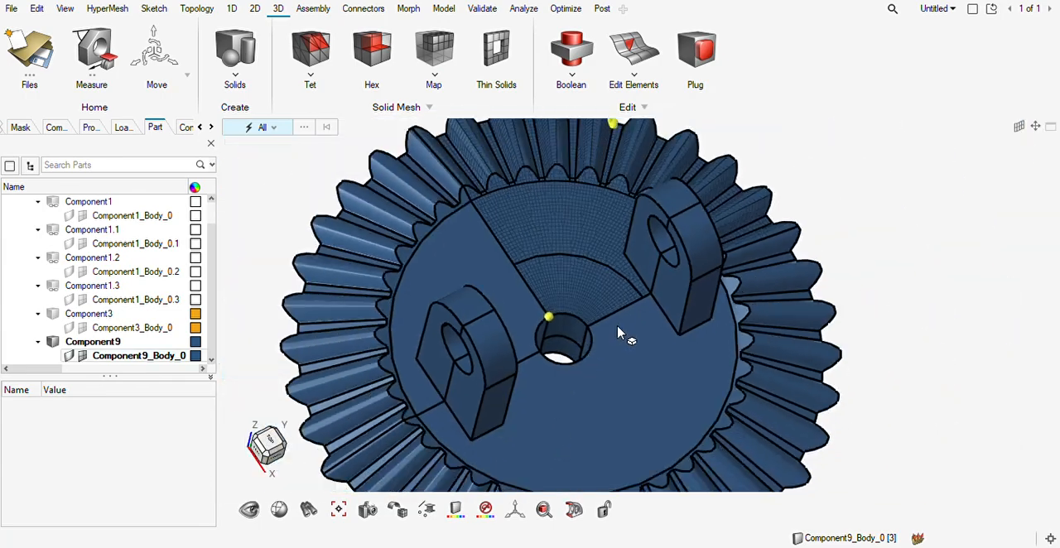
pyautogui.moveTo(640, 314); pyautogui.dragTo(670, 301, button='middle')
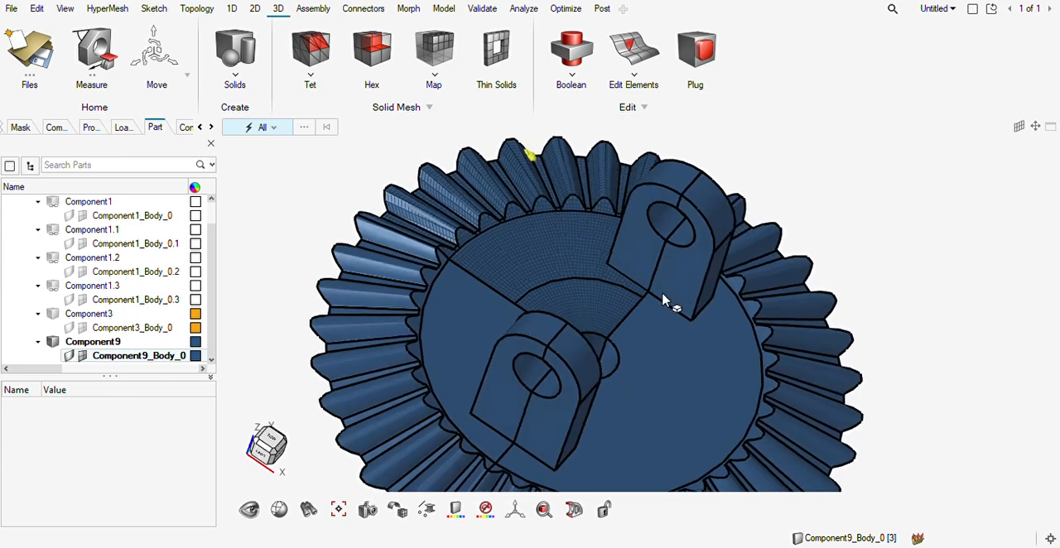
pyautogui.scroll(5, 632, 274)
pyautogui.scroll(-4, 630, 272)
pyautogui.moveTo(630, 272)
pyautogui.mouseDown(button='middle')
pyautogui.moveTo(693, 286)
pyautogui.moveTo(644, 268)
pyautogui.mouseUp(button='middle')
pyautogui.scroll(4, 632, 270)
pyautogui.moveTo(631, 275); pyautogui.dragTo(634, 339, button='right')
pyautogui.moveTo(635, 338); pyautogui.dragTo(659, 350, button='middle')
pyautogui.scroll(2, 621, 324)
pyautogui.scroll(4, 473, 245)
# Hide the lug half solid above the meshed sector to reveal the mesh on its footprint.
pyautogui.moveTo(473, 246); pyautogui.dragTo(437, 312, button='middle')
pyautogui.moveTo(489, 346); pyautogui.dragTo(530, 334, button='middle')
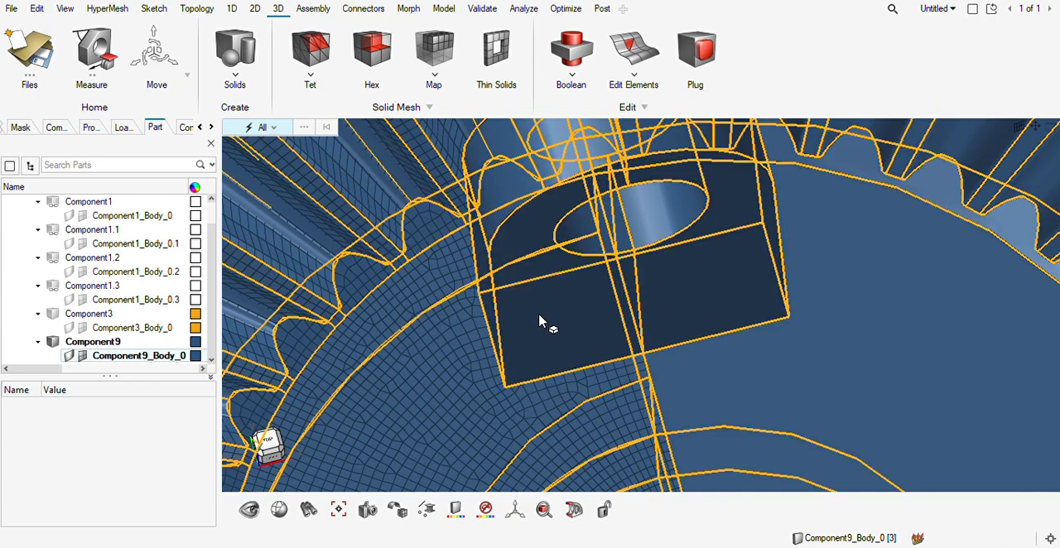
pyautogui.click(531, 326)
pyautogui.press('h')
# Examine the mesh at the lug footprint's corner and try replacing the node beside it.
pyautogui.scroll(10, 521, 358)
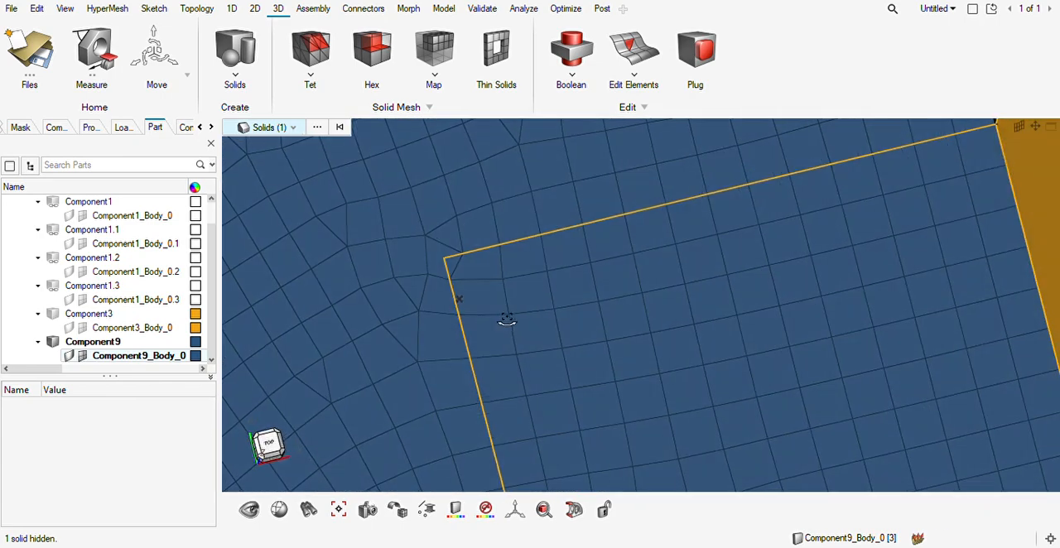
pyautogui.moveTo(507, 319); pyautogui.dragTo(505, 318, button='middle')
pyautogui.moveTo(474, 286); pyautogui.dragTo(490, 291, button='right')
pyautogui.scroll(5, 488, 289)
pyautogui.scroll(-3, 495, 245)
pyautogui.scroll(-4, 494, 247)
pyautogui.scroll(4, 495, 247)
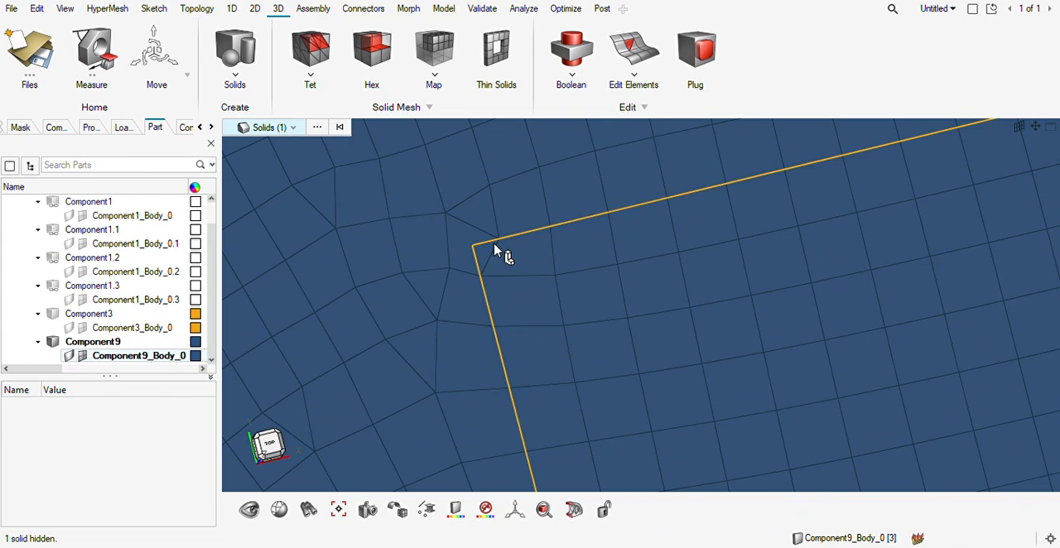
pyautogui.press('F3')
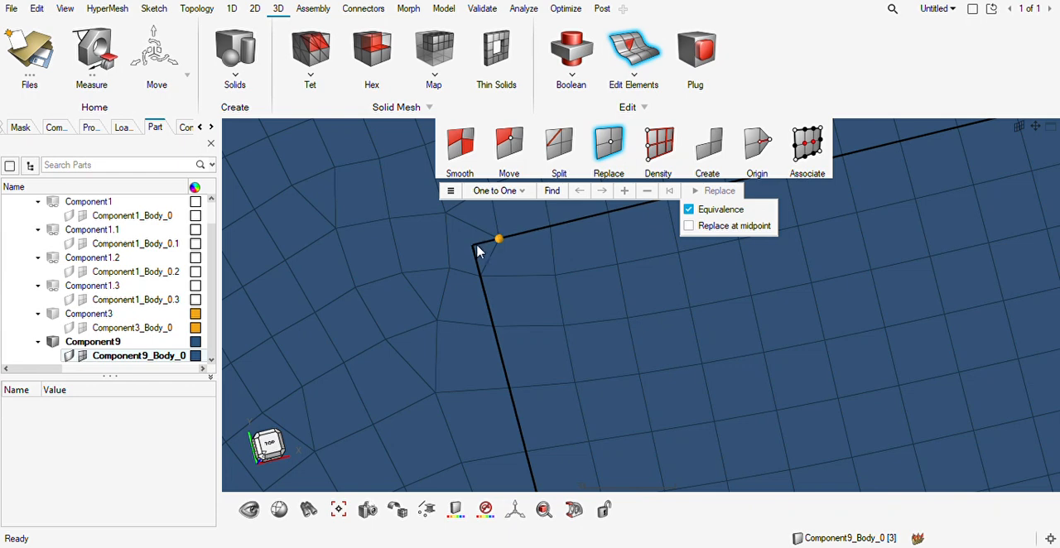
pyautogui.press('Escape')
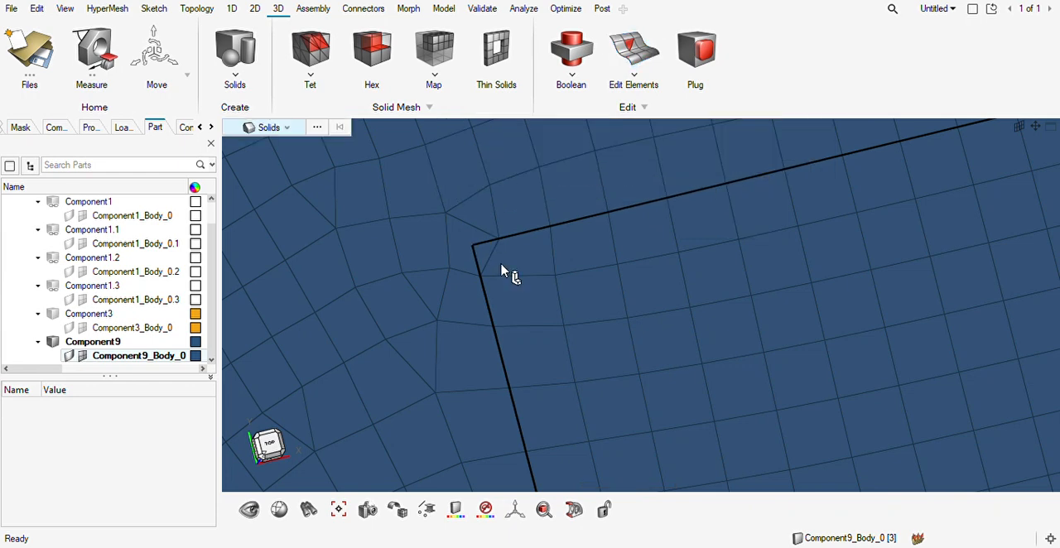
# Create a free node at the lug footprint's outer corner and replace the neighbouring mesh node on its long edge with it.
pyautogui.press('F8')
pyautogui.click(472, 246)
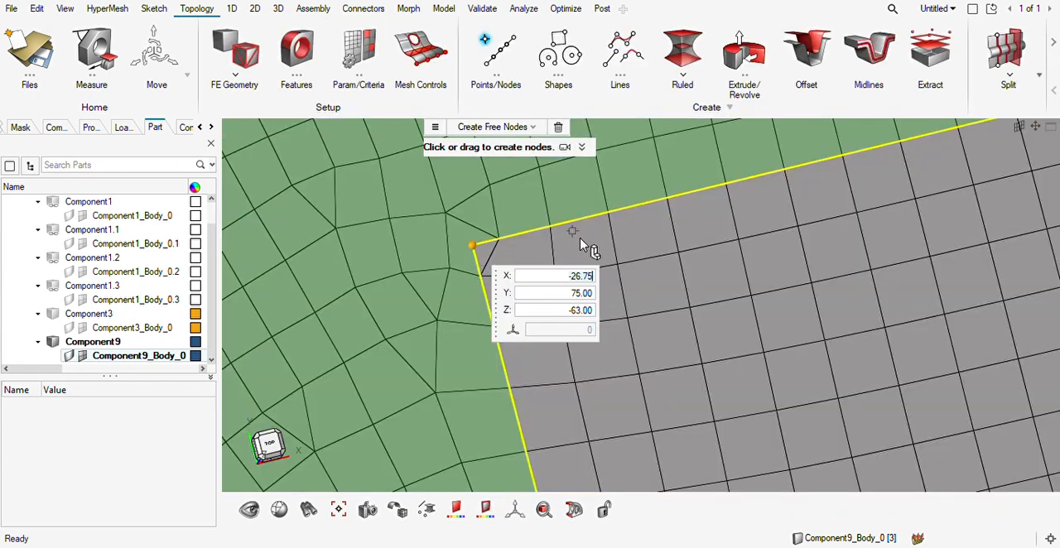
pyautogui.scroll(2, 553, 247)
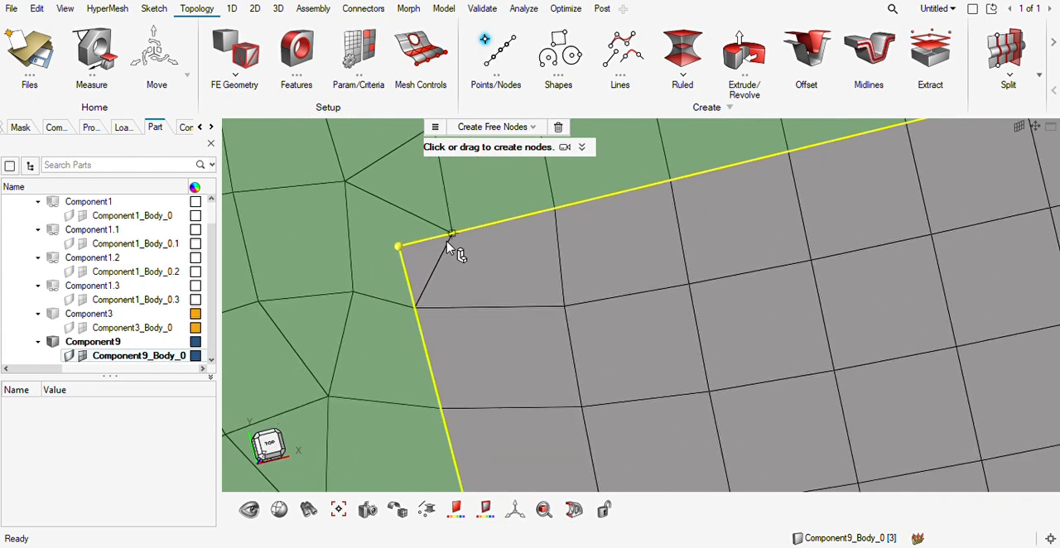
pyautogui.press('F3')
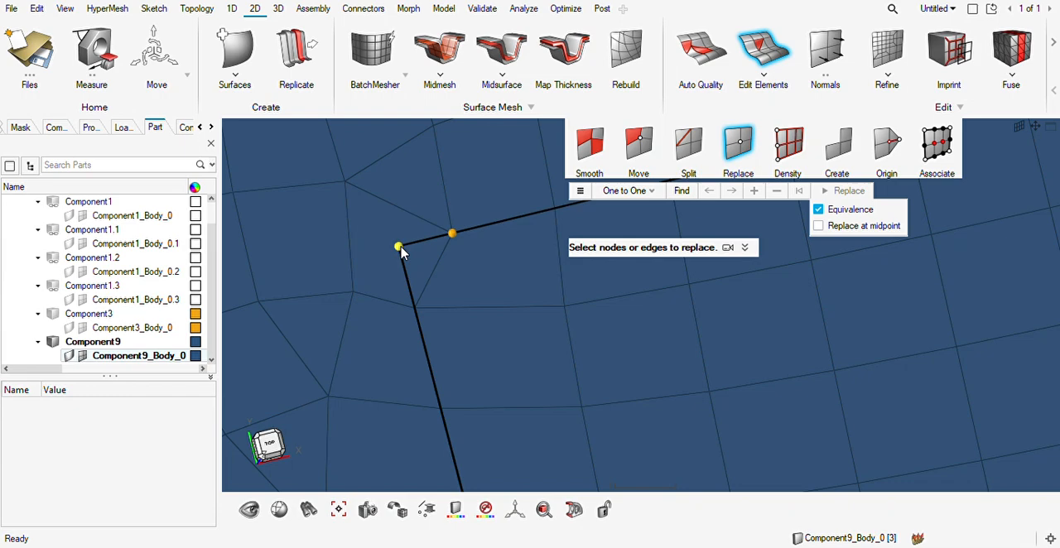
# Create a free node at the lug footprint's inner corner and try replacing the nearest mesh node on the edge between both corners with it.
pyautogui.scroll(-3, 489, 278)
pyautogui.moveTo(540, 286); pyautogui.dragTo(497, 298, button='right')
pyautogui.scroll(-4, 507, 303)
pyautogui.moveTo(645, 351); pyautogui.dragTo(561, 394, button='right')
pyautogui.moveTo(570, 375); pyautogui.dragTo(647, 293, button='middle')
pyautogui.moveTo(660, 386); pyautogui.dragTo(575, 414, button='middle')
pyautogui.scroll(8, 532, 436)
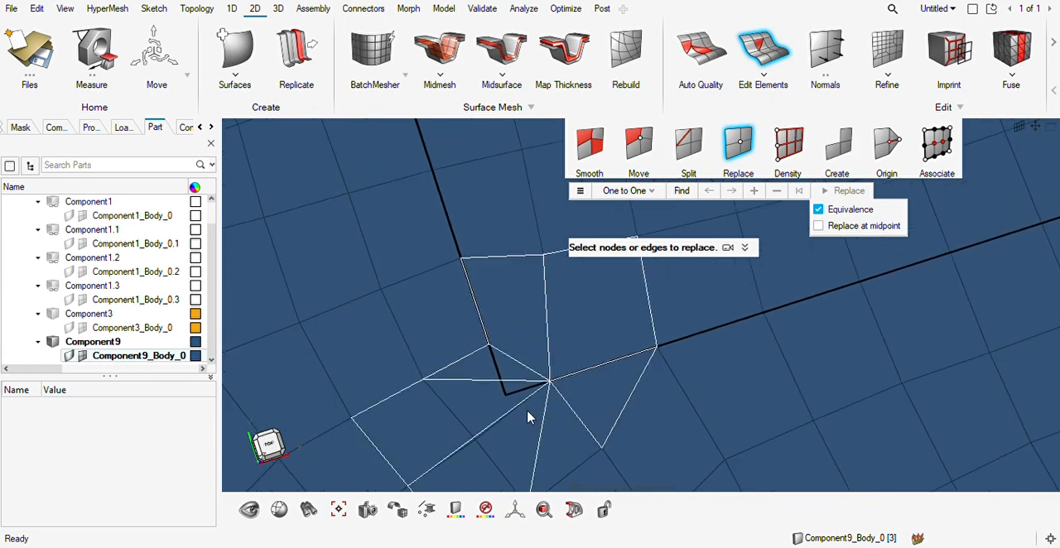
pyautogui.press('F8')
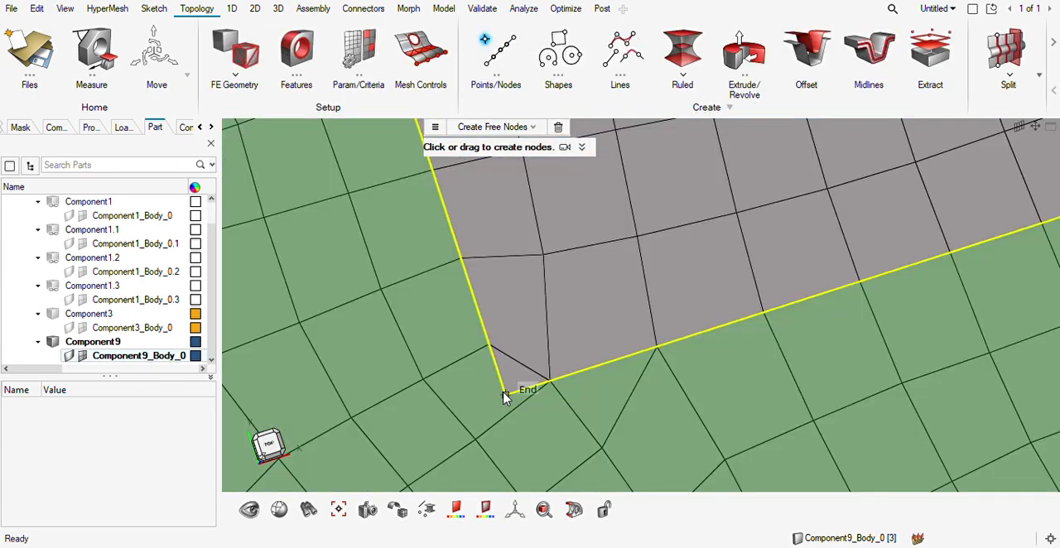
pyautogui.click(505, 395)
pyautogui.press('F3')
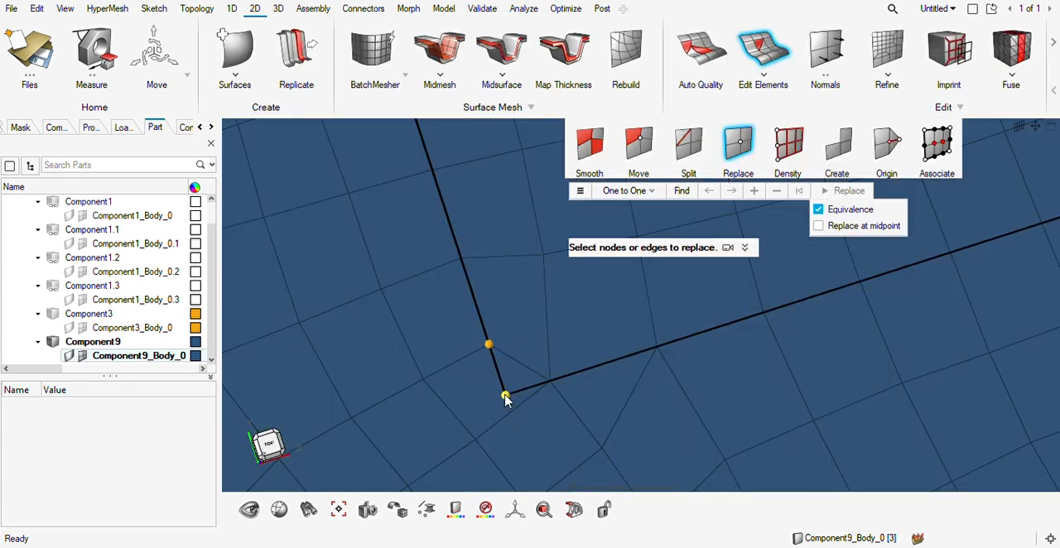
pyautogui.click(506, 396)
# Undo that node replacement and instead merge the nearest node on the footprint's other edge into the inner corner node.
pyautogui.scroll(-3, 622, 357)
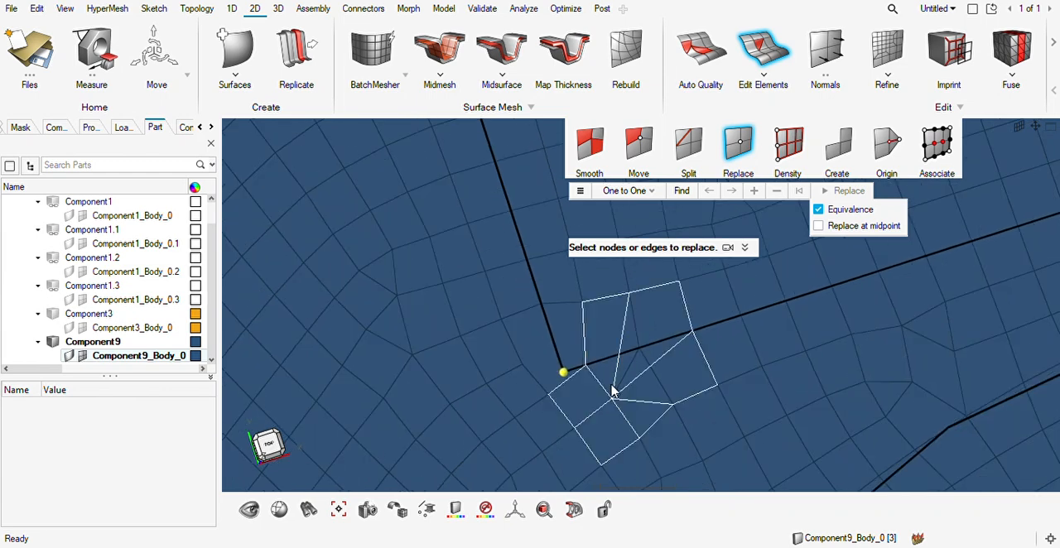
pyautogui.scroll(2, 585, 370)
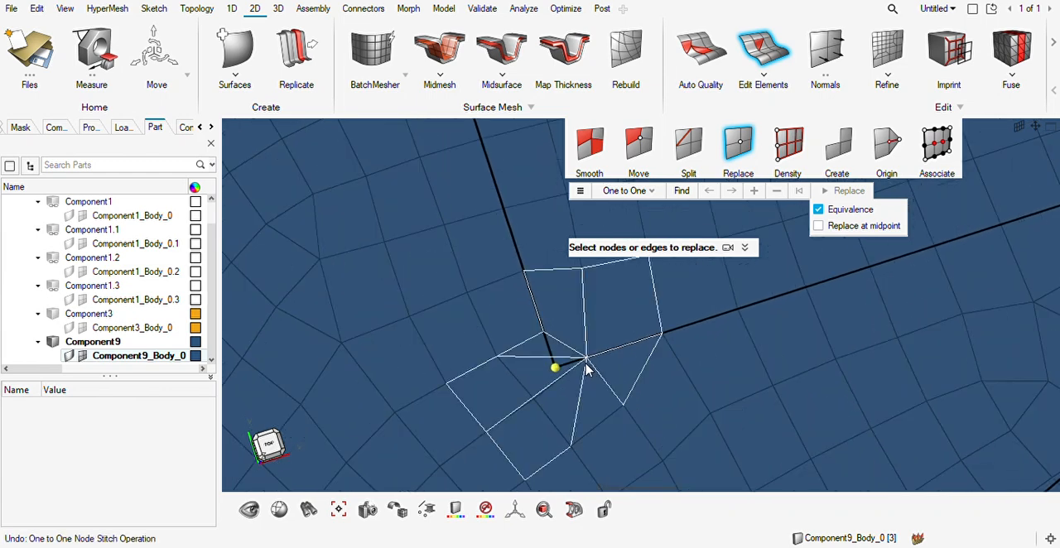
pyautogui.click(555, 369)
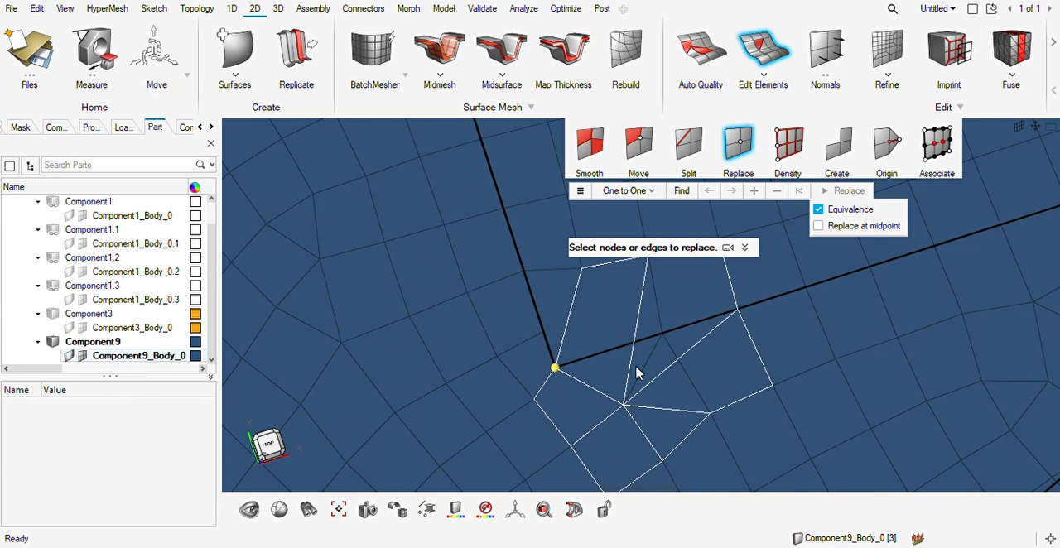
pyautogui.scroll(2, 636, 371)
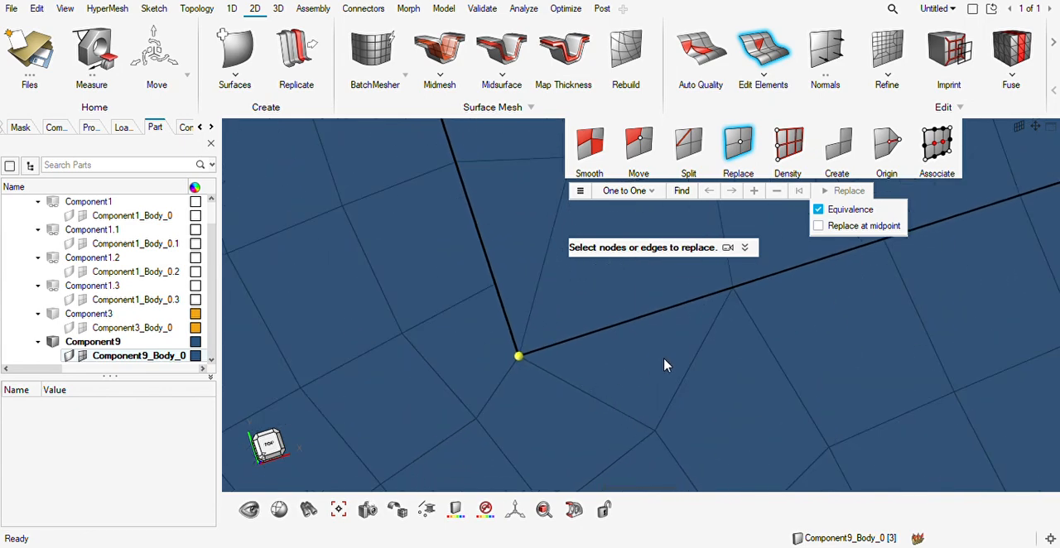
pyautogui.press('Escape')
# Examine the mesh around both corners of the lug footprint and across the meshed gear sector.
pyautogui.scroll(-3, 651, 367)
pyautogui.moveTo(649, 367); pyautogui.dragTo(625, 371, button='middle')
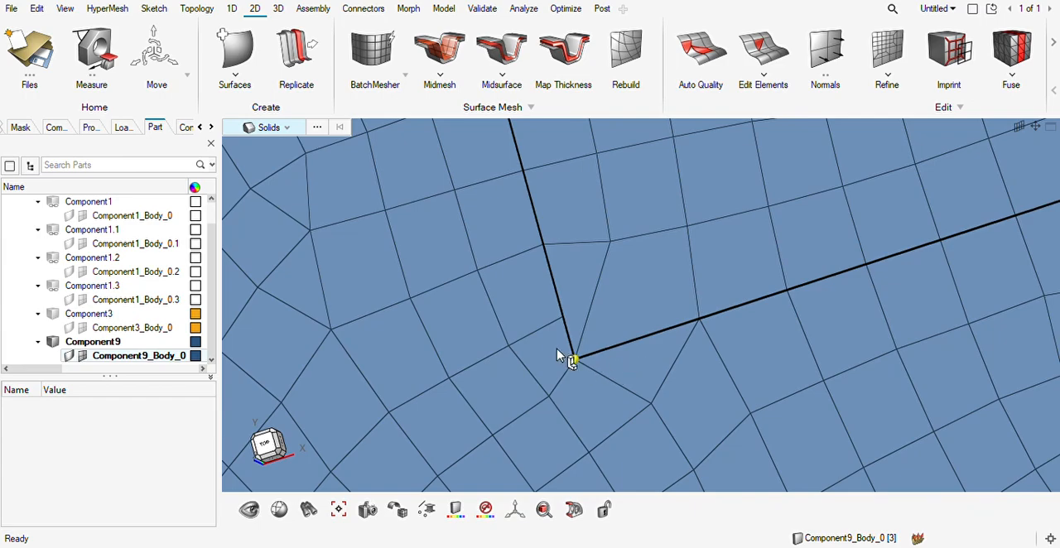
pyautogui.scroll(-10, 606, 325)
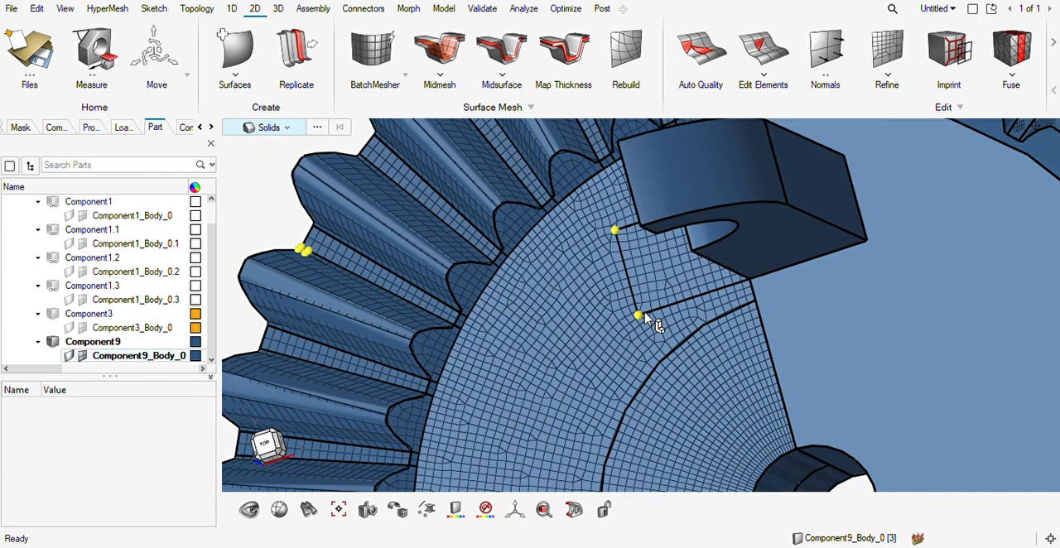
pyautogui.scroll(-5, 646, 319)
pyautogui.moveTo(651, 346)
pyautogui.mouseDown(button='middle')
pyautogui.moveTo(584, 373)
pyautogui.moveTo(638, 373)
pyautogui.moveTo(651, 344)
pyautogui.mouseUp(button='middle')
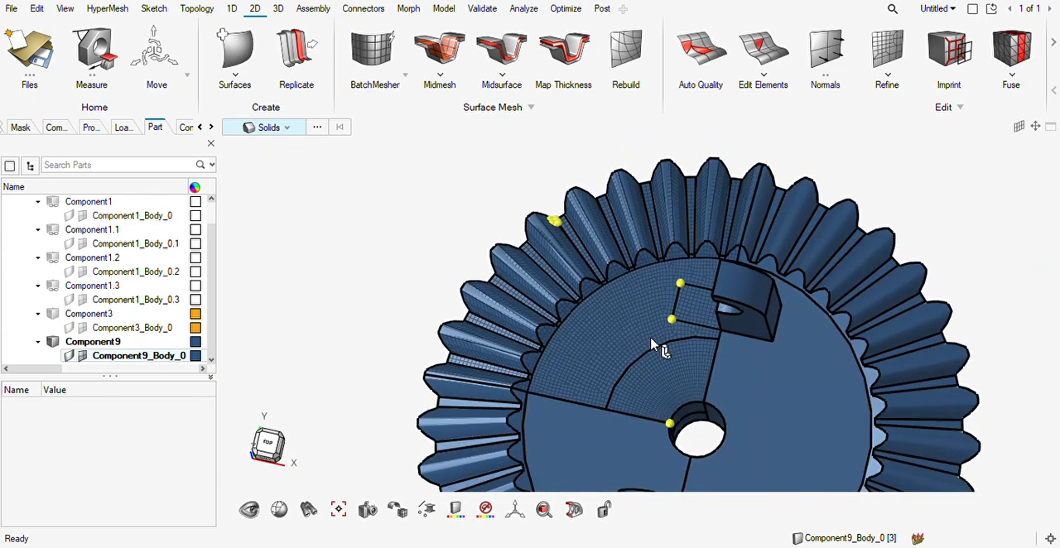
pyautogui.scroll(5, 652, 346)
pyautogui.scroll(-5, 591, 315)
pyautogui.scroll(2, 651, 308)
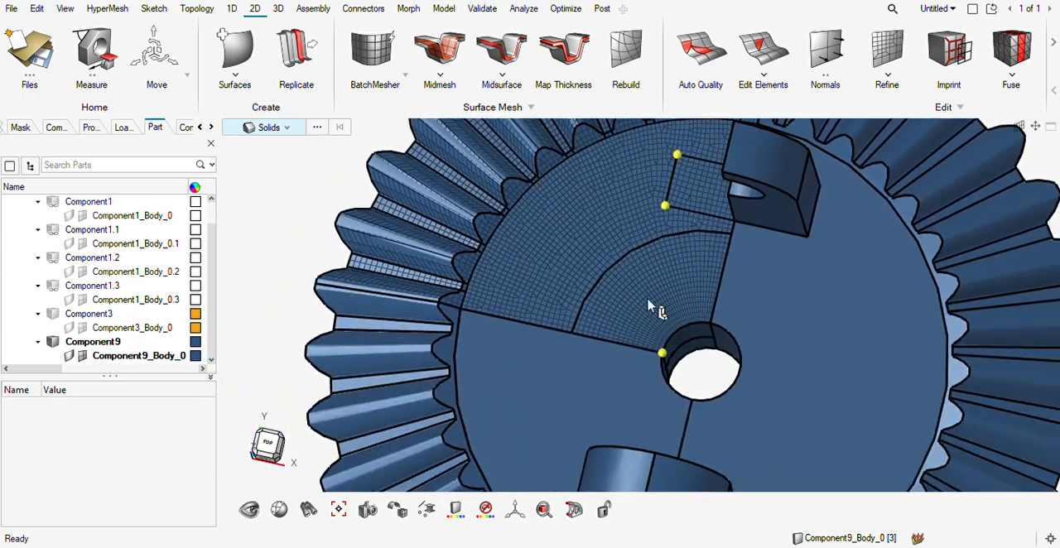
pyautogui.scroll(3, 651, 308)
pyautogui.scroll(5, 653, 307)
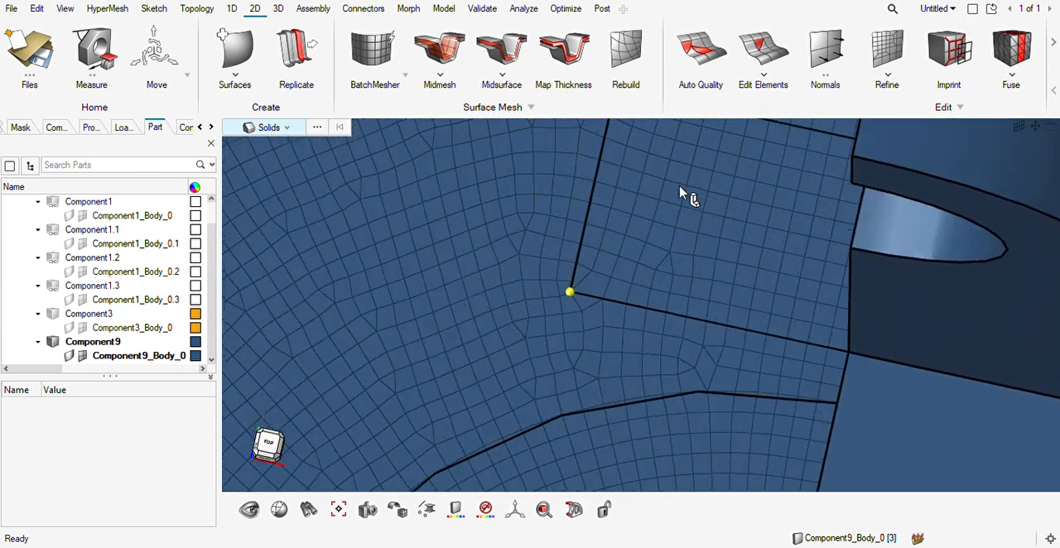
pyautogui.scroll(3, 679, 192)
pyautogui.scroll(-6, 656, 234)
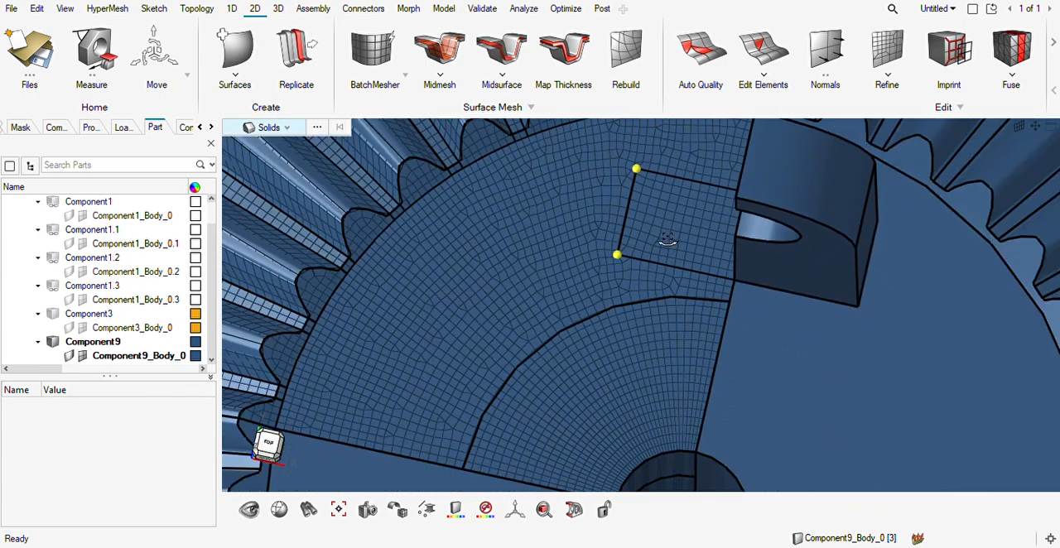
pyautogui.scroll(5, 623, 259)
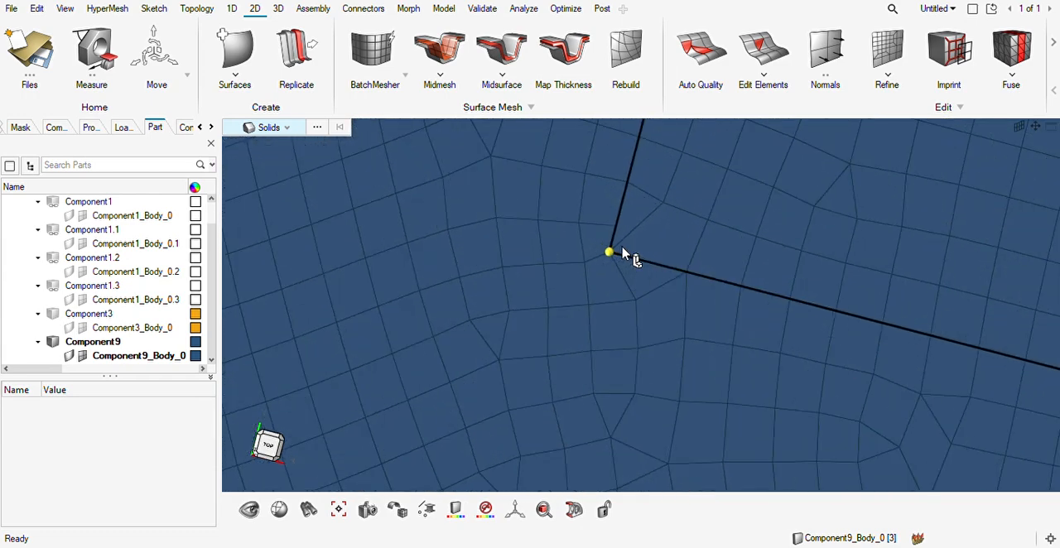
pyautogui.scroll(2, 631, 245)
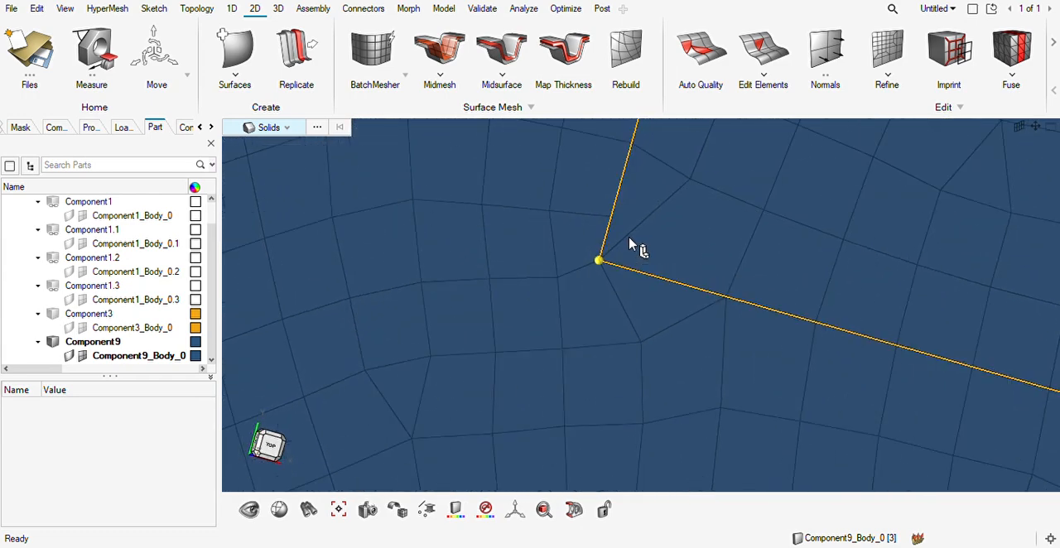
pyautogui.scroll(-6, 635, 244)
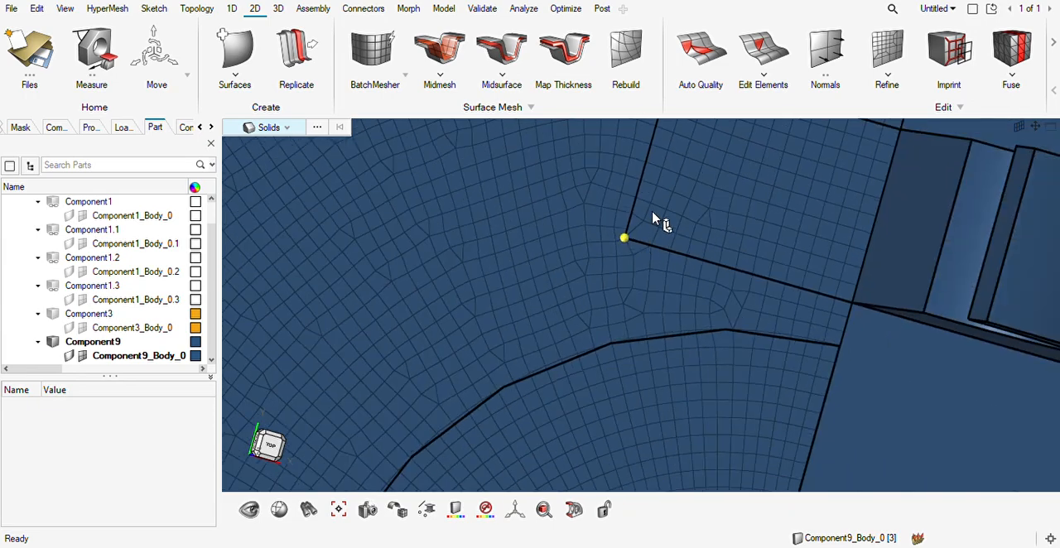
pyautogui.scroll(5, 593, 313)
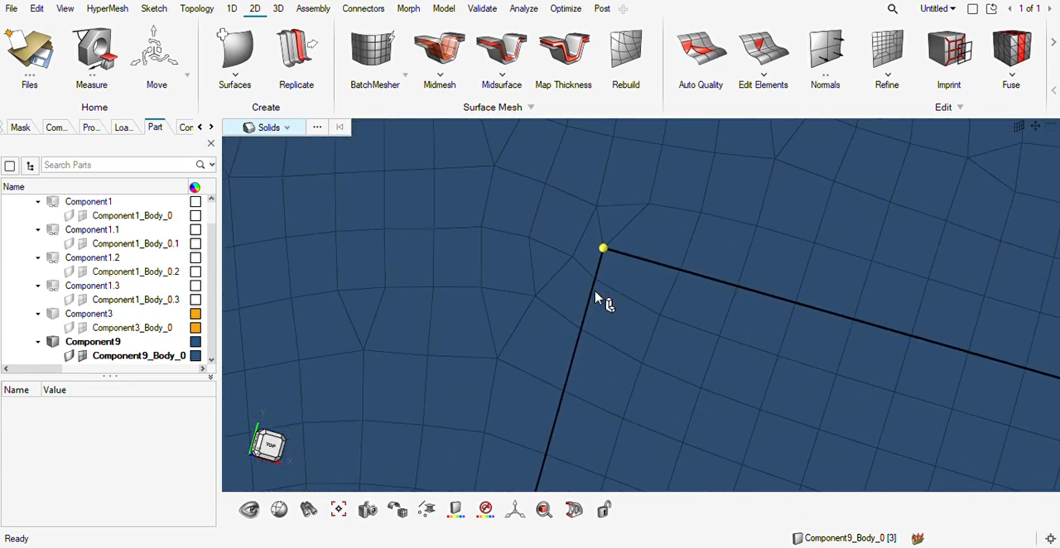
pyautogui.scroll(-4, 634, 276)
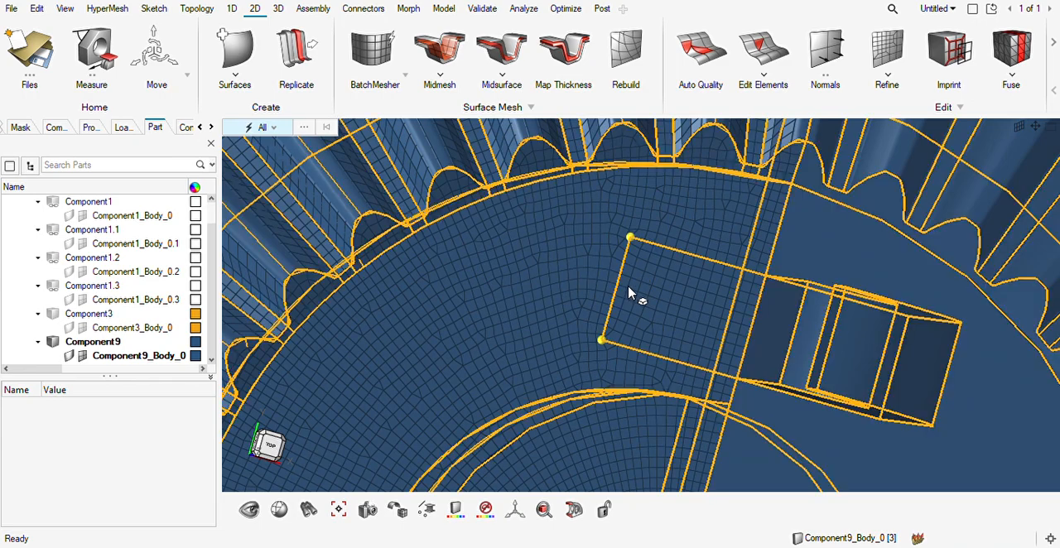
pyautogui.scroll(-3, 631, 313)
pyautogui.scroll(8, 636, 315)
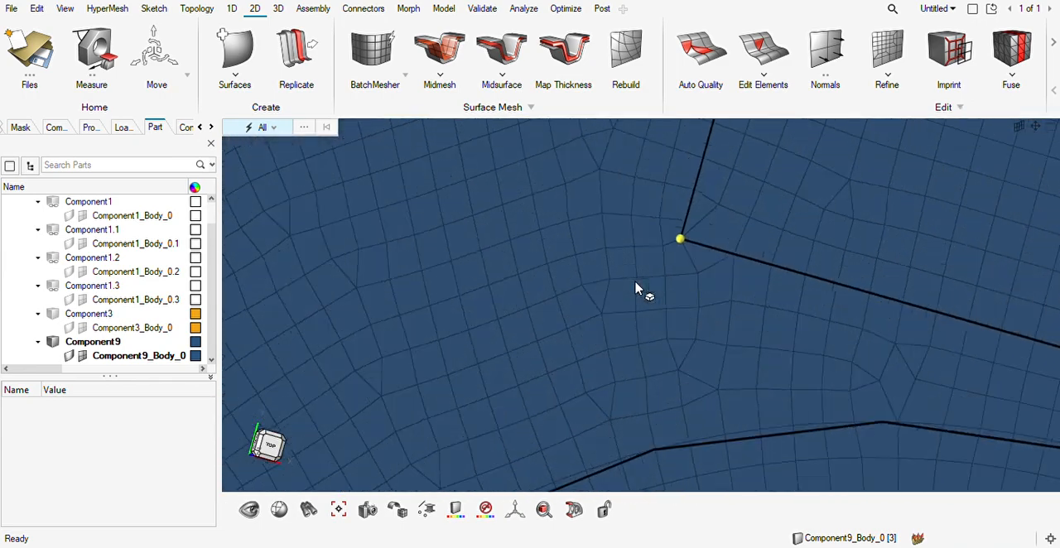
pyautogui.scroll(-6, 679, 253)
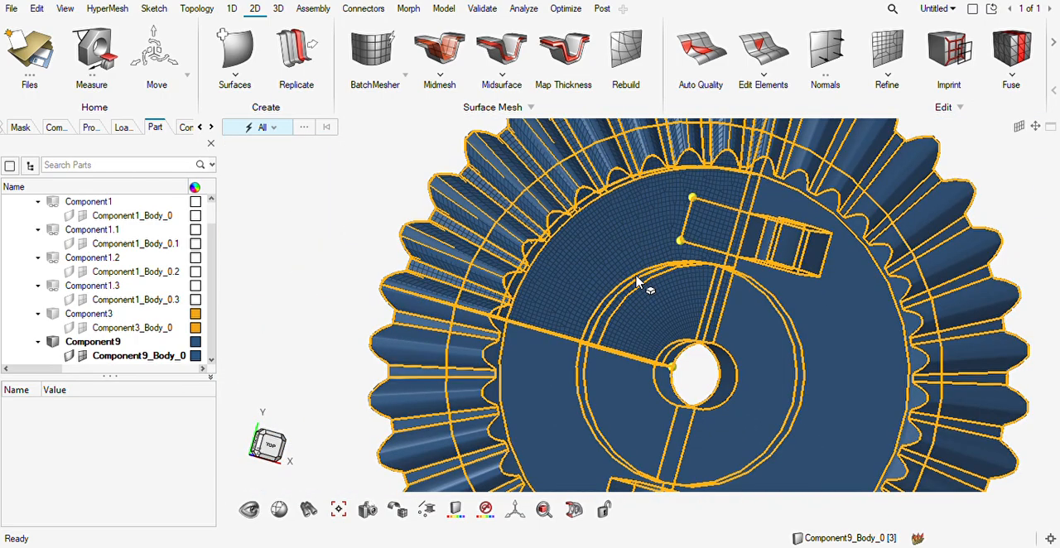
pyautogui.moveTo(623, 274); pyautogui.dragTo(594, 258, button='middle')
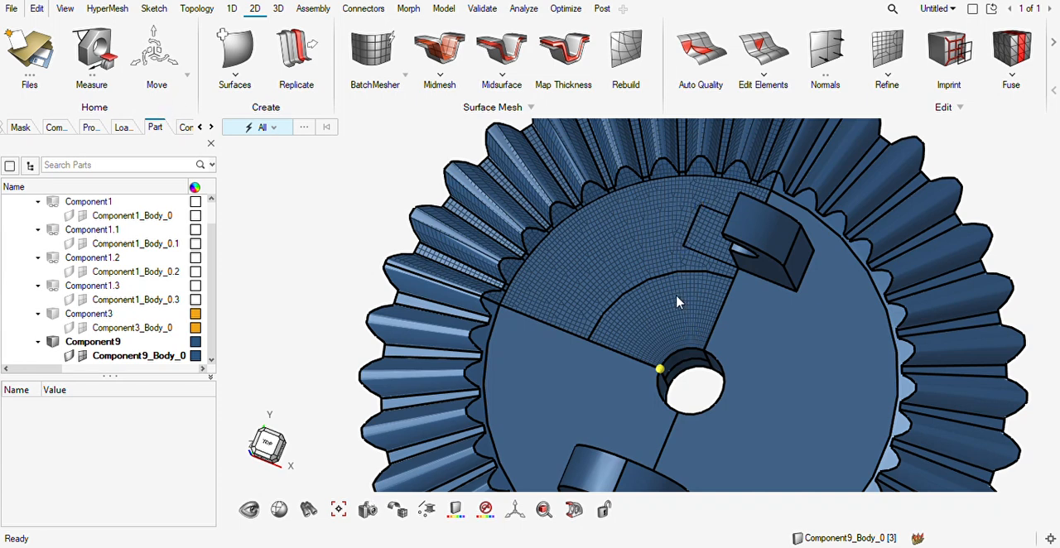
# Undo the corner node edits, the hiding of the lug half and the solid mesh of the hub sector.
pyautogui.hotkey('ctrl', 'z')
pyautogui.click(263, 127)
pyautogui.click(241, 237)
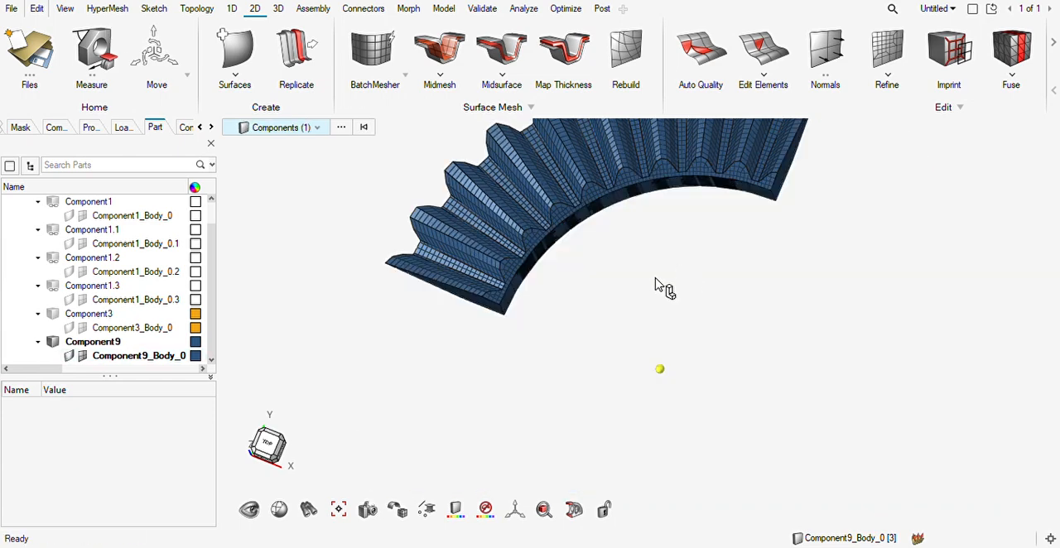
pyautogui.press('Escape')
pyautogui.press('Escape')
# Undo the web sector's solid mesh, going back to the display of the meshed toothed ring with the unmeshed web solid.
pyautogui.moveTo(493, 295)
pyautogui.mouseDown(button='middle')
pyautogui.moveTo(505, 280)
pyautogui.moveTo(499, 288)
pyautogui.mouseUp(button='middle')
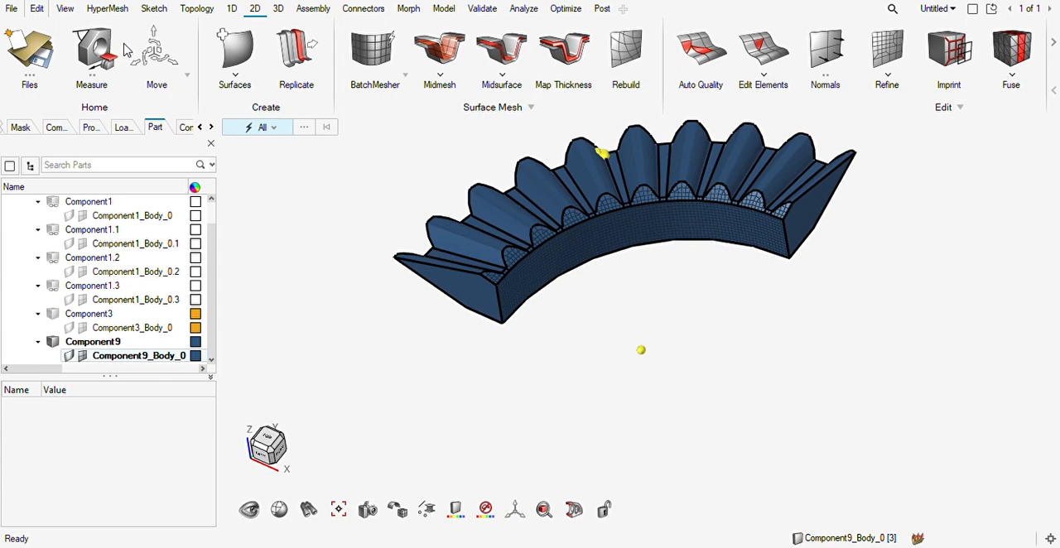
pyautogui.moveTo(660, 241); pyautogui.dragTo(669, 246, button='middle')
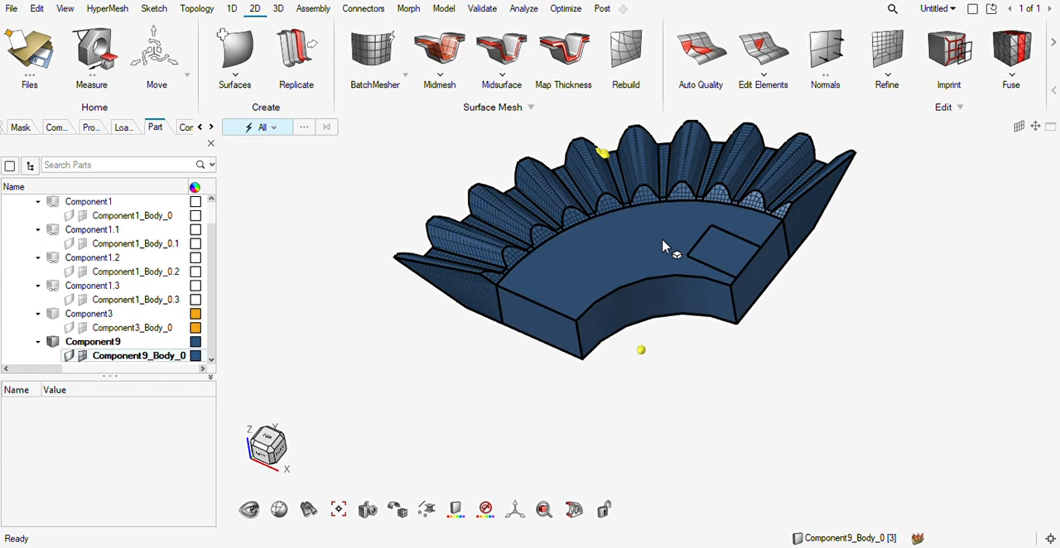
pyautogui.click(663, 245)
pyautogui.moveTo(603, 319); pyautogui.dragTo(589, 300, button='middle')
pyautogui.scroll(4, 618, 308)
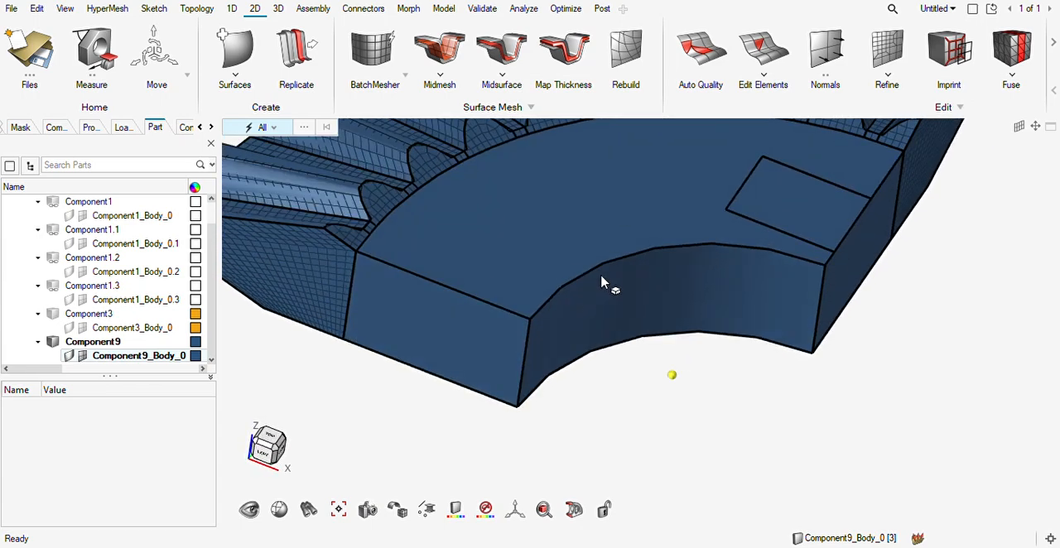
pyautogui.click(278, 10)
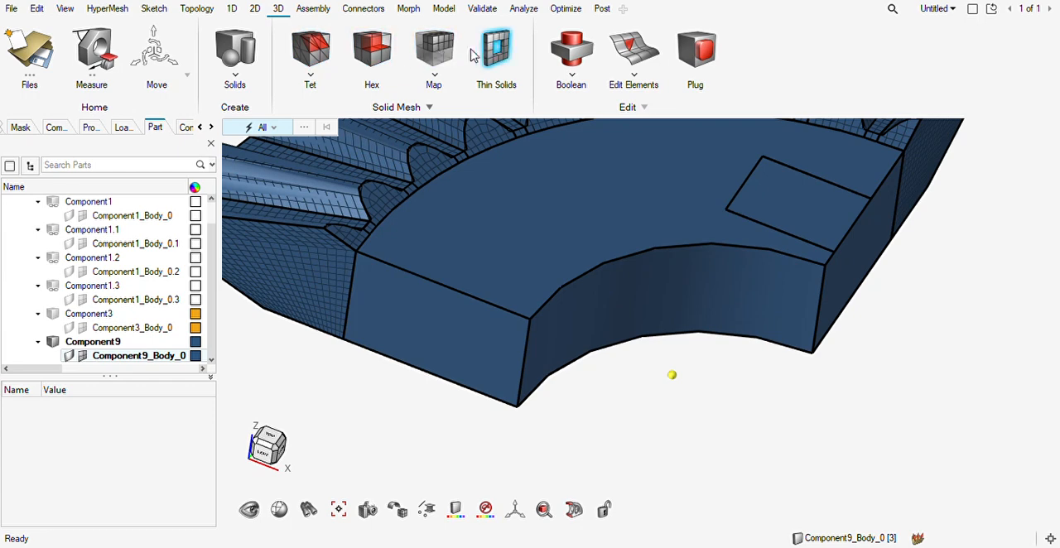
pyautogui.click(437, 51)
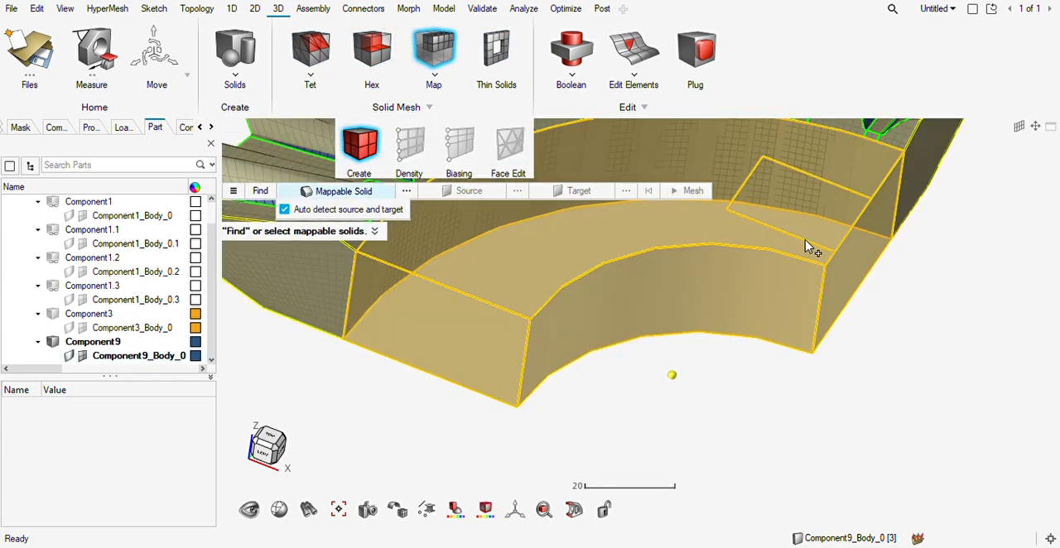
pyautogui.press('Escape')
# Surface-mesh the web sector's upper face together with the lug footprint at element size 2, using the mixed element type.
pyautogui.moveTo(656, 293); pyautogui.dragTo(663, 297, button='middle')
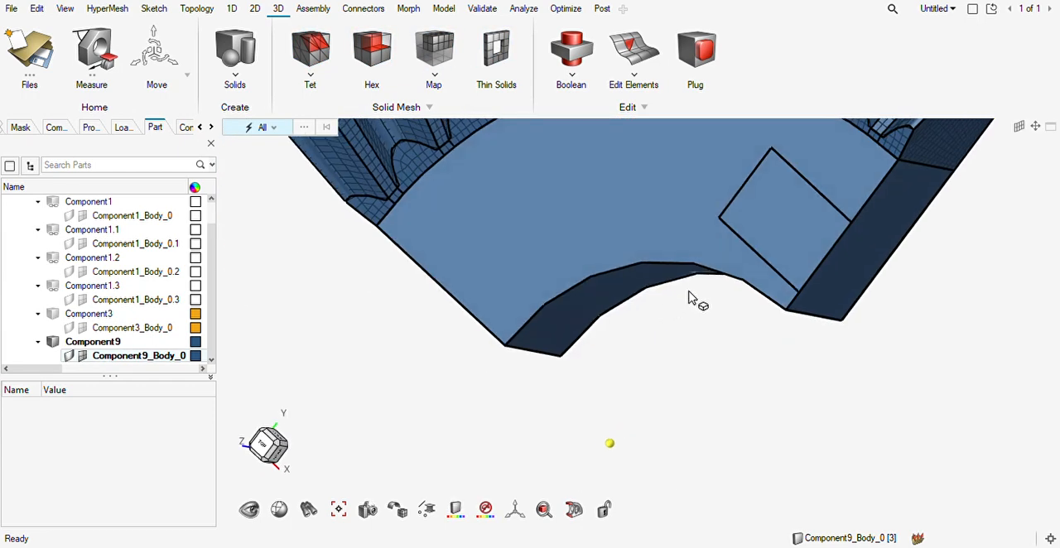
pyautogui.moveTo(673, 301); pyautogui.dragTo(657, 362, button='right')
pyautogui.press('F12')
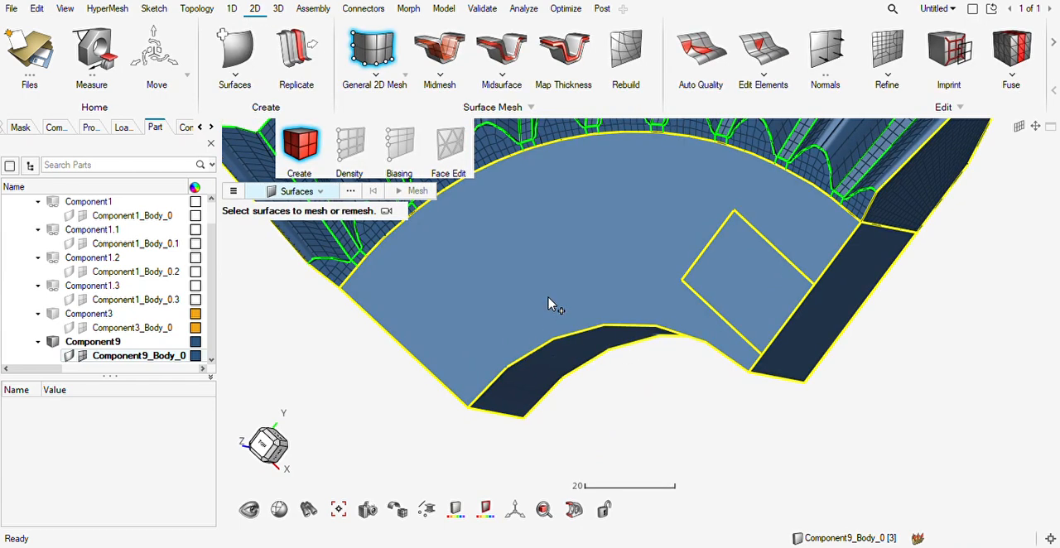
pyautogui.click(535, 309)
pyautogui.click(733, 251)
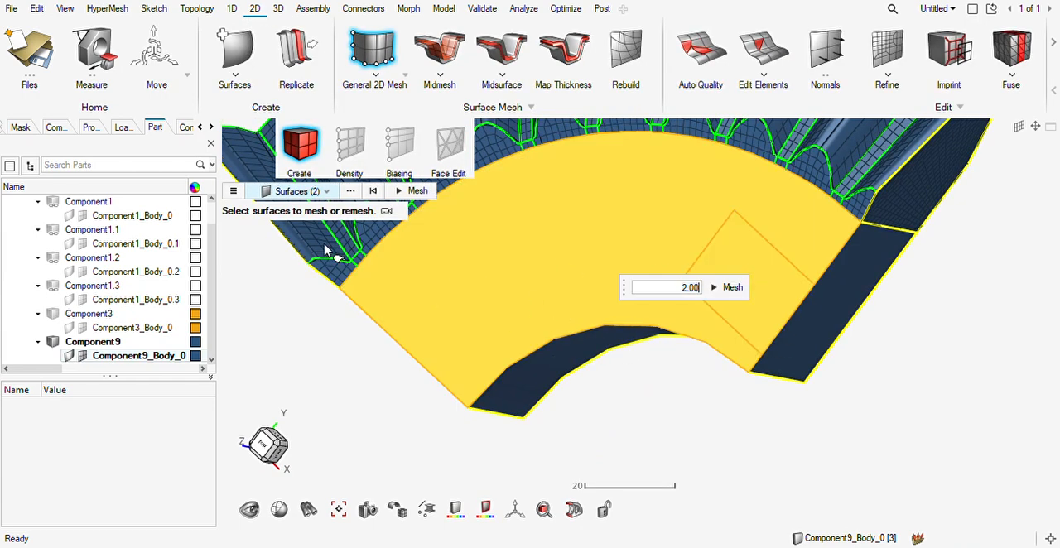
pyautogui.click(233, 191)
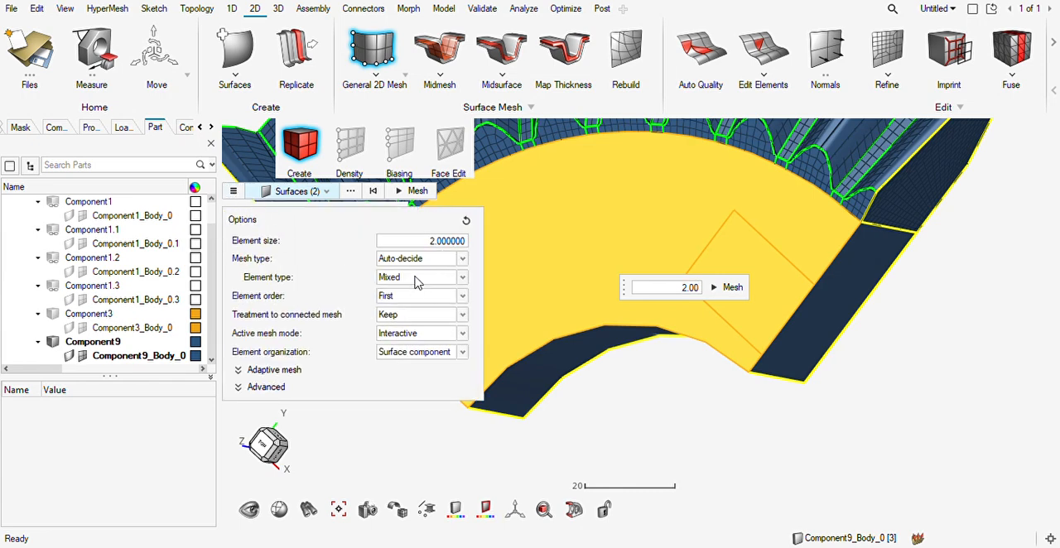
pyautogui.click(731, 288)
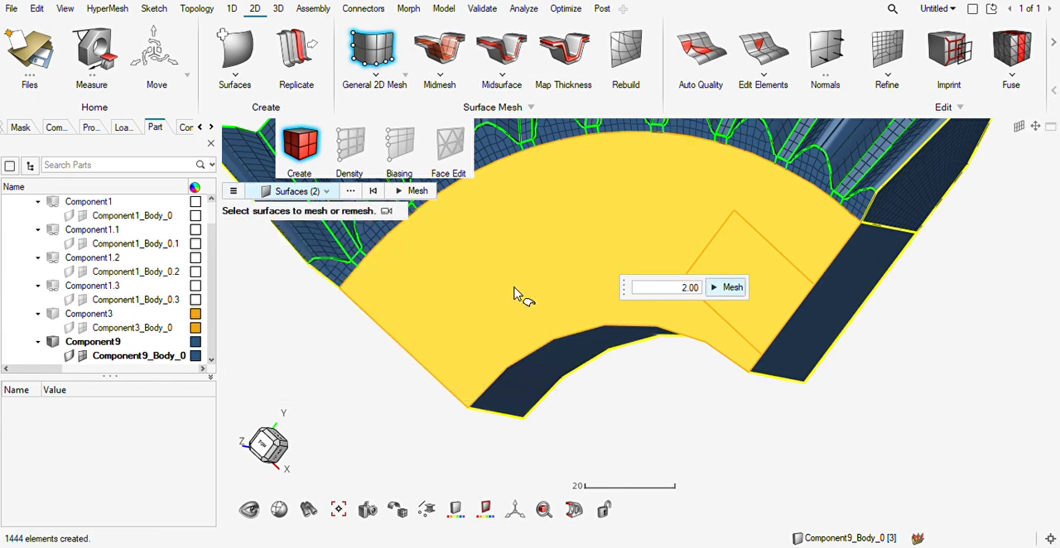
pyautogui.moveTo(520, 290); pyautogui.dragTo(558, 280, button='middle')
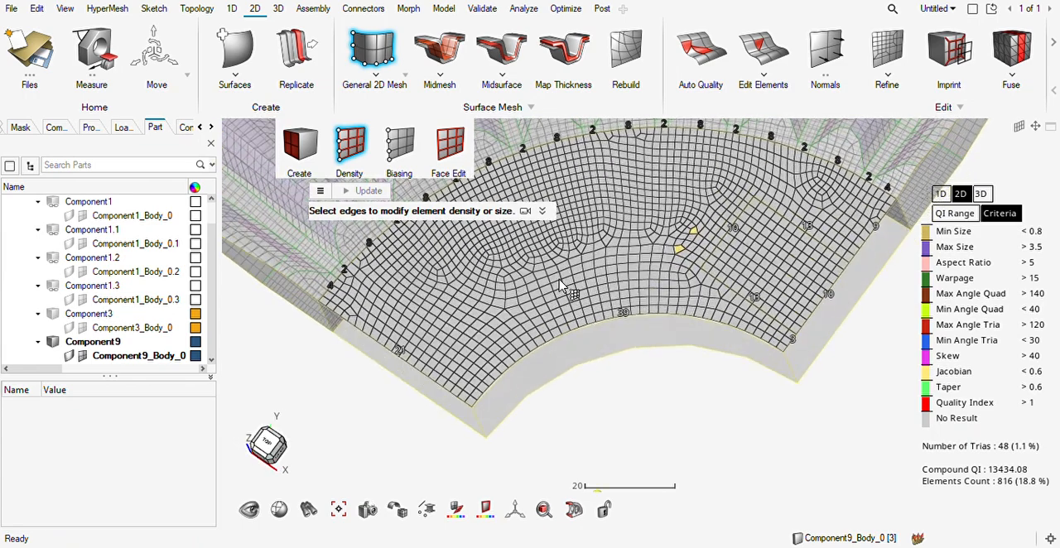
pyautogui.press('Escape')
pyautogui.scroll(3, 623, 274)
pyautogui.scroll(-3, 623, 274)
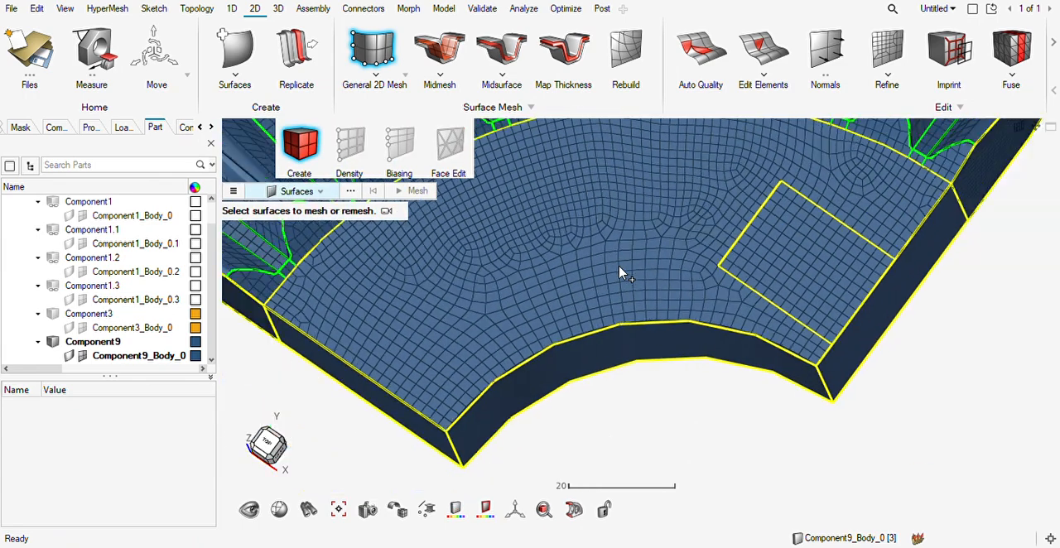
pyautogui.moveTo(627, 292); pyautogui.dragTo(648, 282, button='middle')
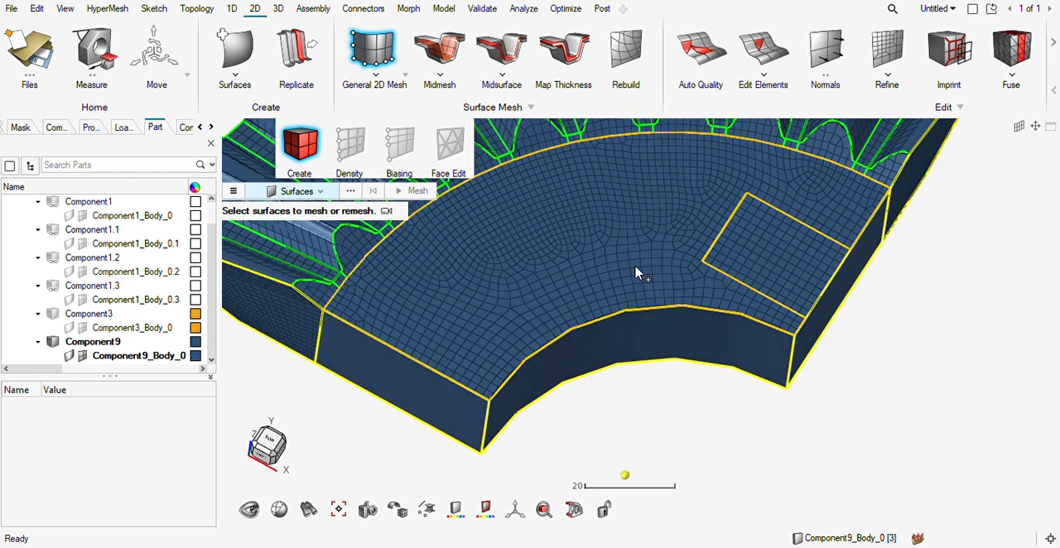
pyautogui.scroll(-4, 636, 272)
pyautogui.moveTo(636, 271); pyautogui.dragTo(608, 304, button='right')
pyautogui.press('Escape')
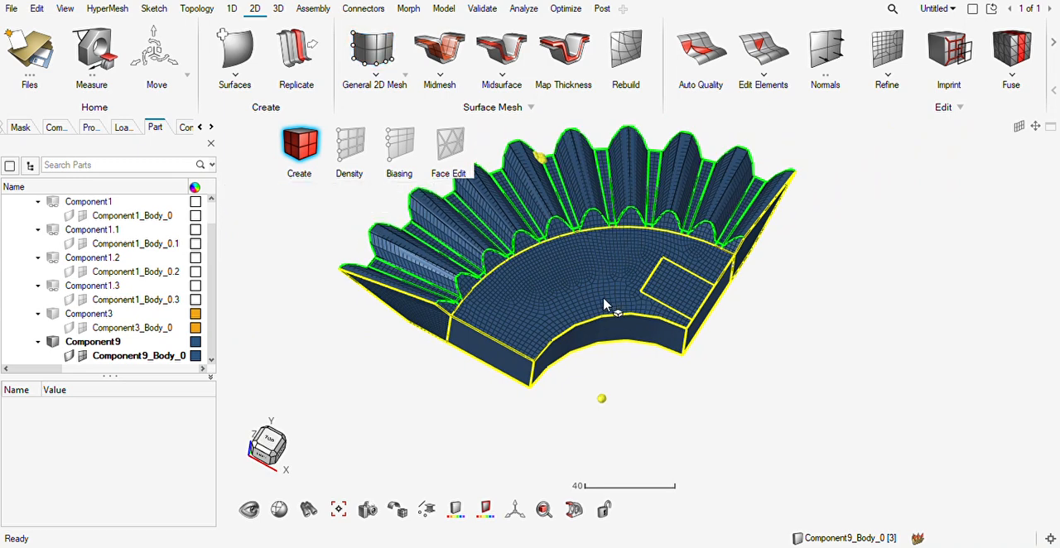
# Map a solid mesh through the web sector's solid from its meshed upper face.
pyautogui.click(279, 8)
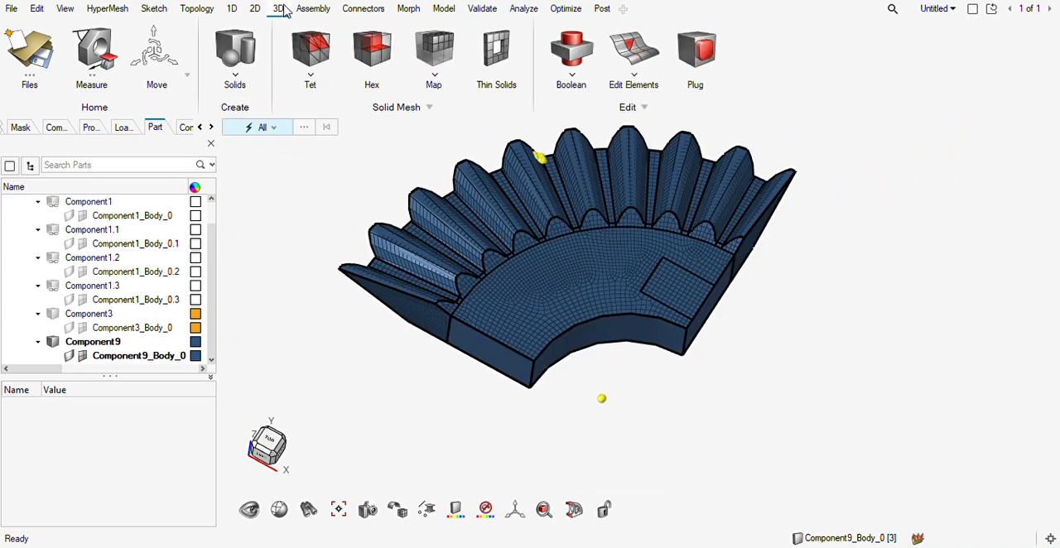
pyautogui.click(420, 53)
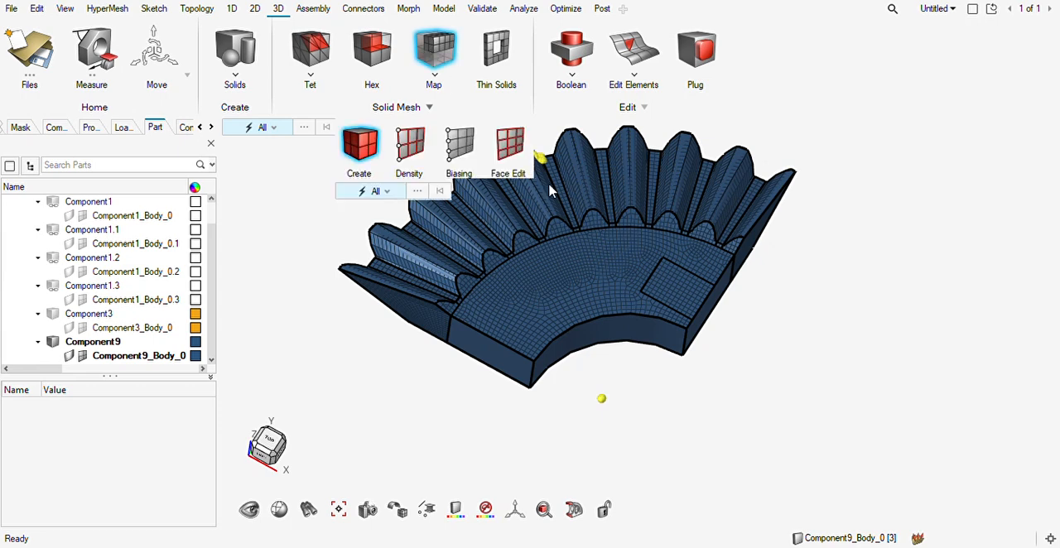
pyautogui.click(721, 332)
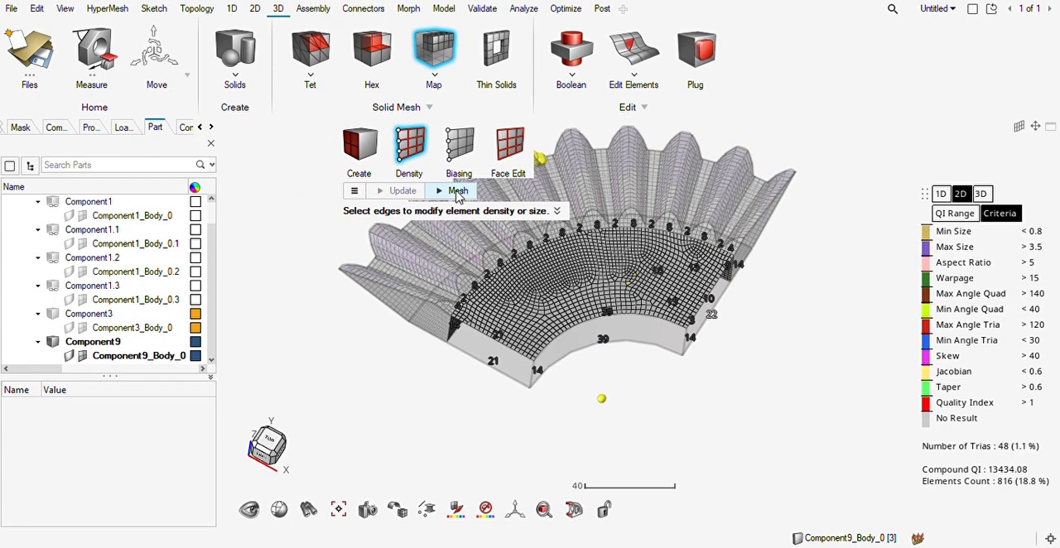
pyautogui.click(458, 191)
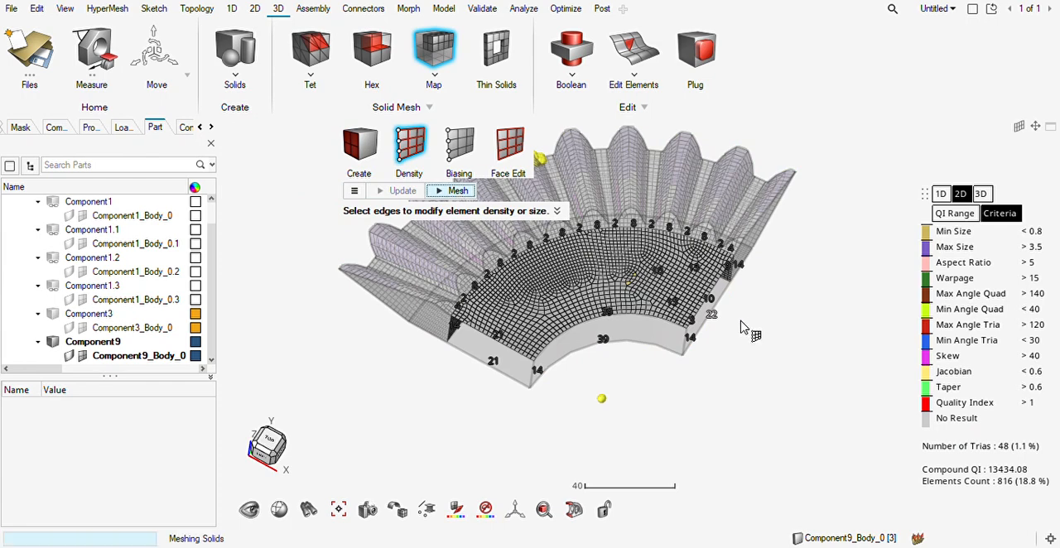
pyautogui.press('Escape')
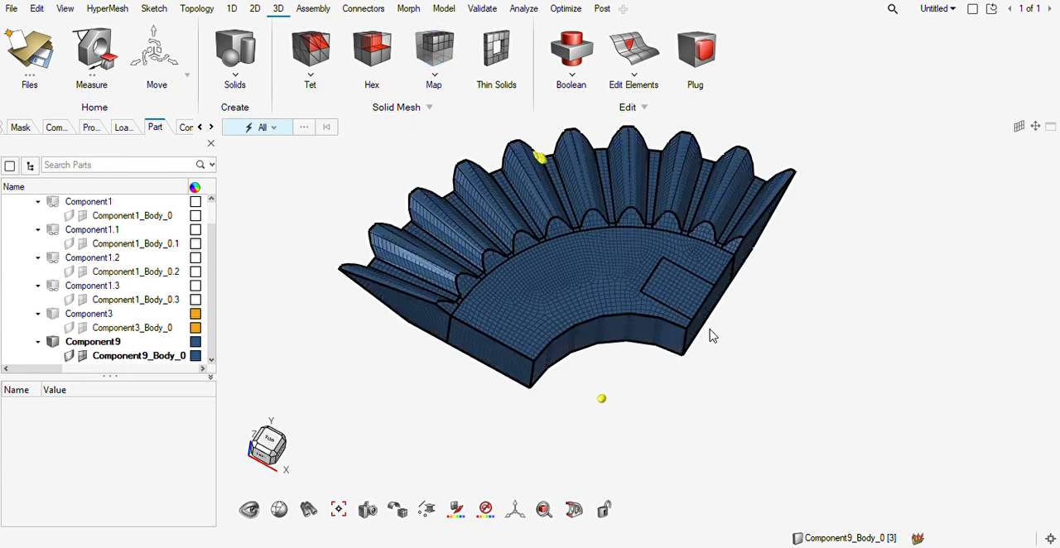
# Check the web sector's mesh around the lug footprint, and show the geometry of Component9_Body_0 again.
pyautogui.scroll(5, 684, 339)
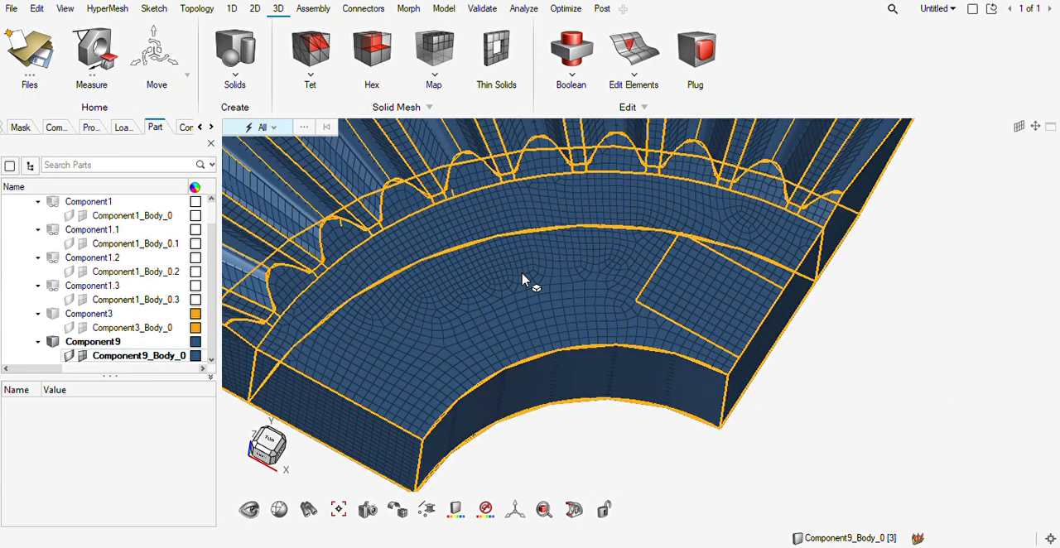
pyautogui.scroll(6, 522, 282)
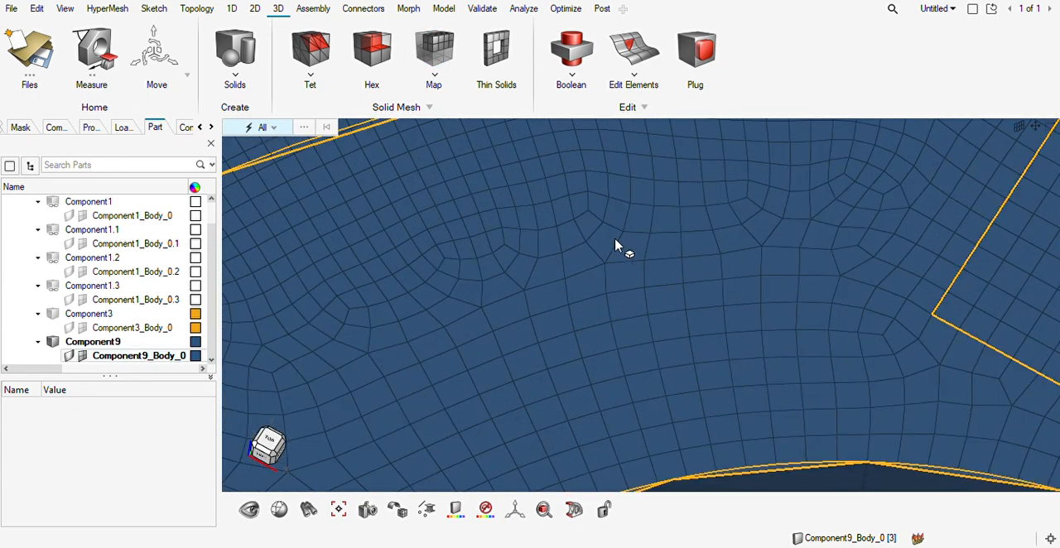
pyautogui.scroll(-6, 840, 254)
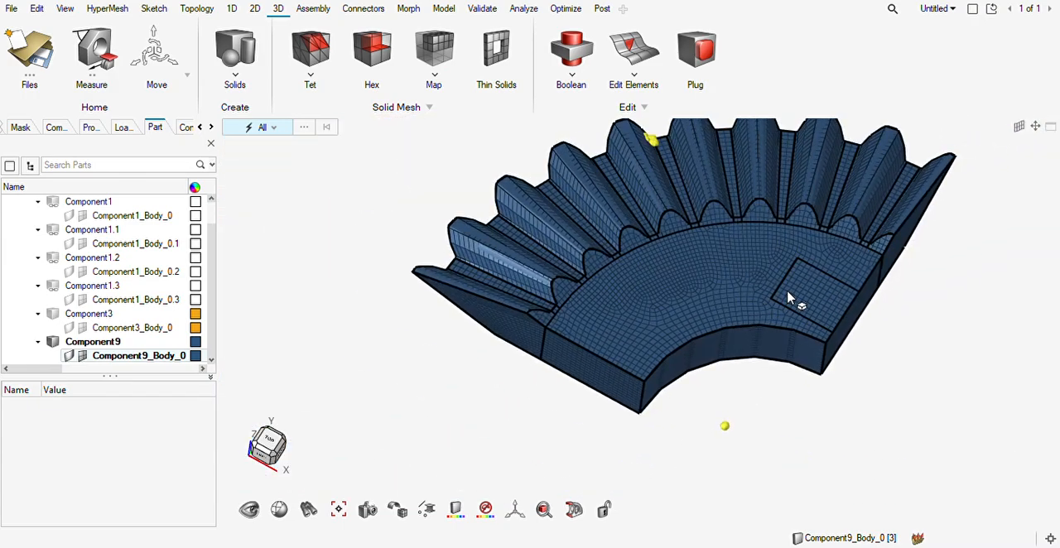
pyautogui.scroll(5, 750, 269)
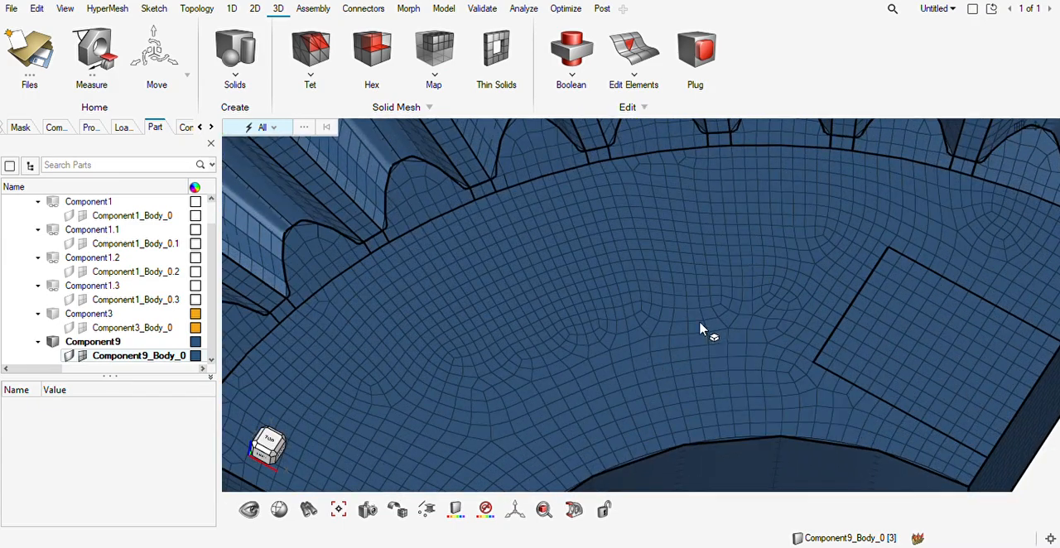
pyautogui.scroll(-5, 656, 348)
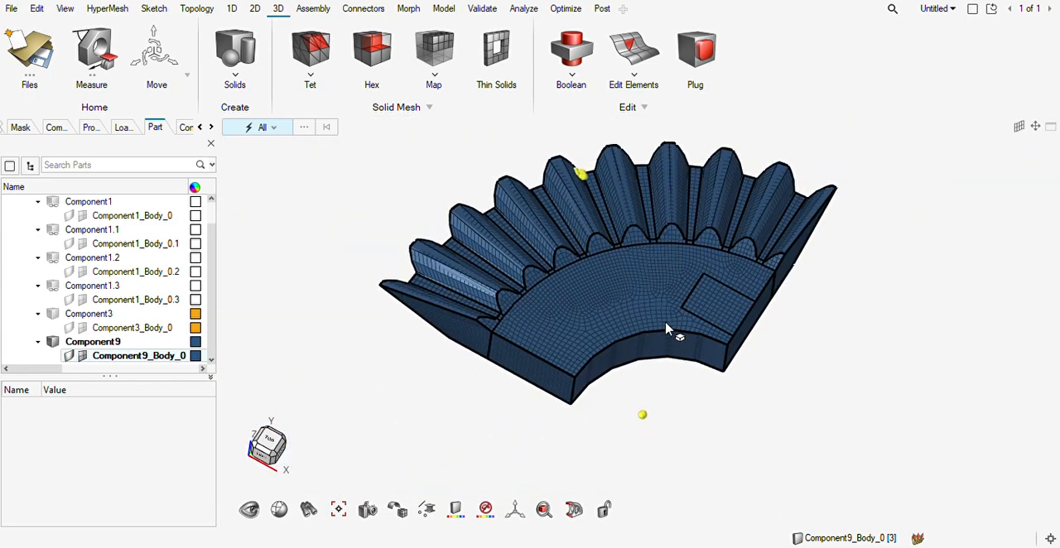
pyautogui.click(69, 356)
pyautogui.moveTo(655, 397)
pyautogui.mouseDown(button='middle')
pyautogui.moveTo(653, 386)
pyautogui.moveTo(644, 406)
pyautogui.mouseUp(button='middle')
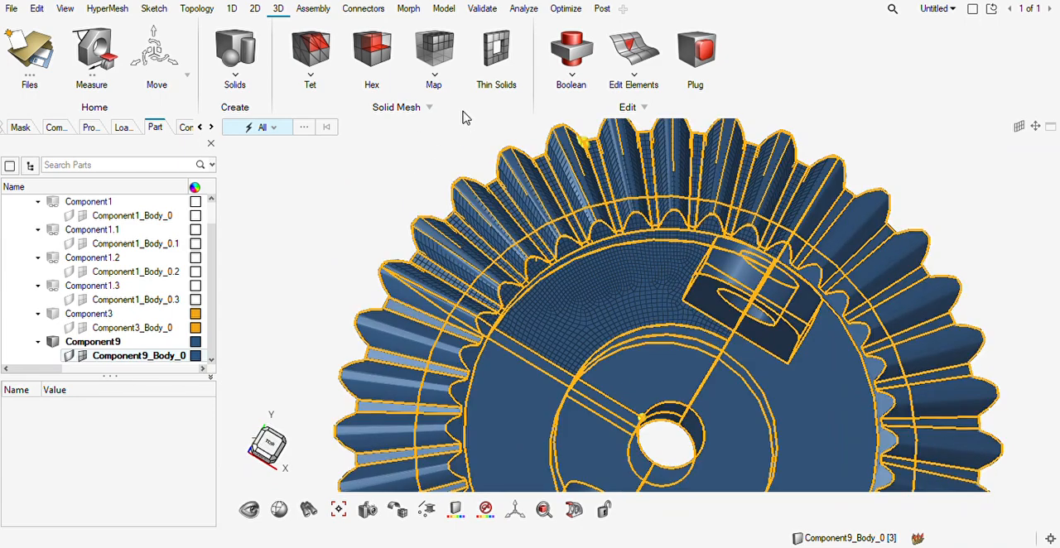
# Map a solid mesh through the hub sector between the bore and the meshed web sector at element size 2.
pyautogui.click(454, 73)
pyautogui.click(669, 388)
pyautogui.scroll(3, 673, 434)
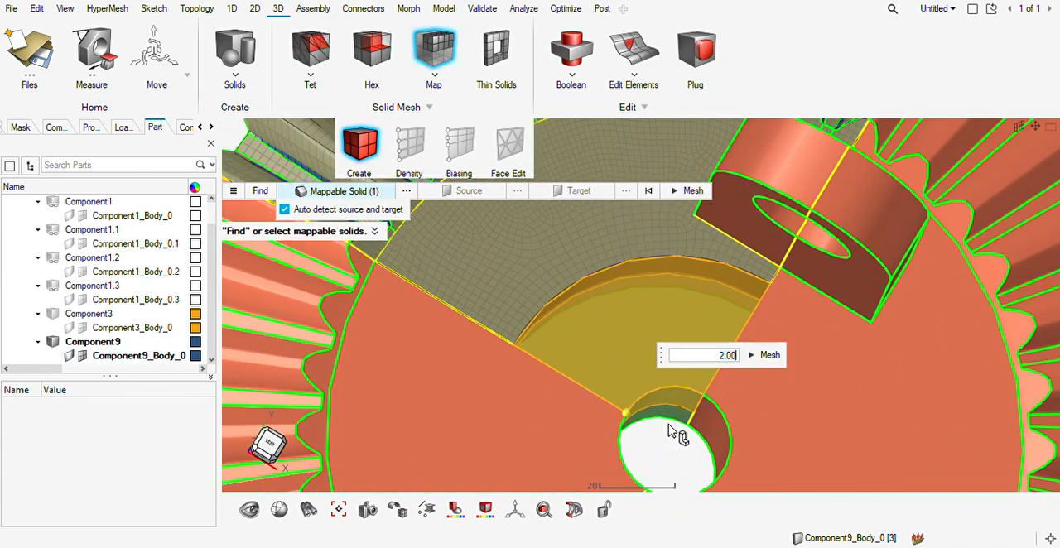
pyautogui.scroll(4, 673, 431)
pyautogui.click(740, 297)
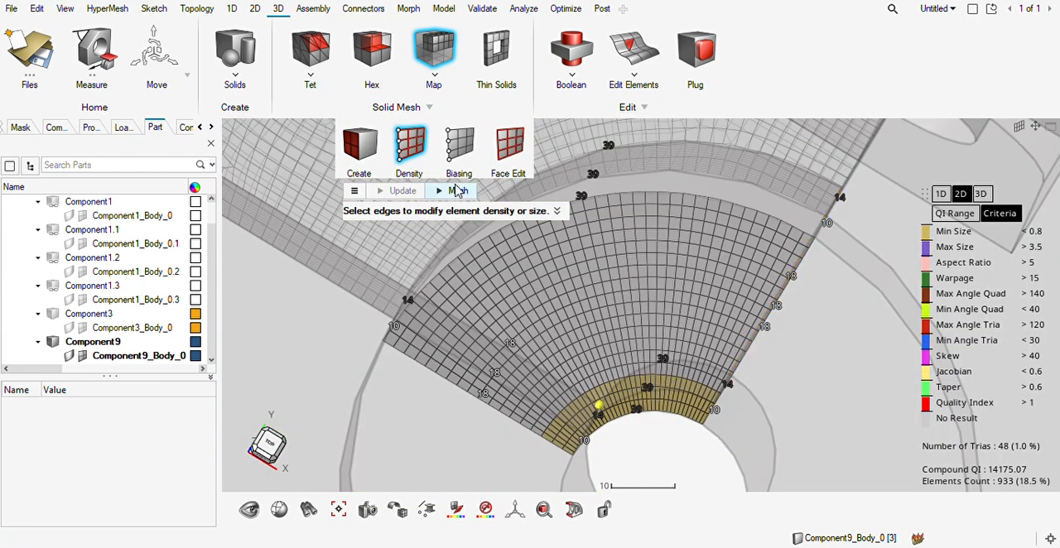
pyautogui.click(455, 191)
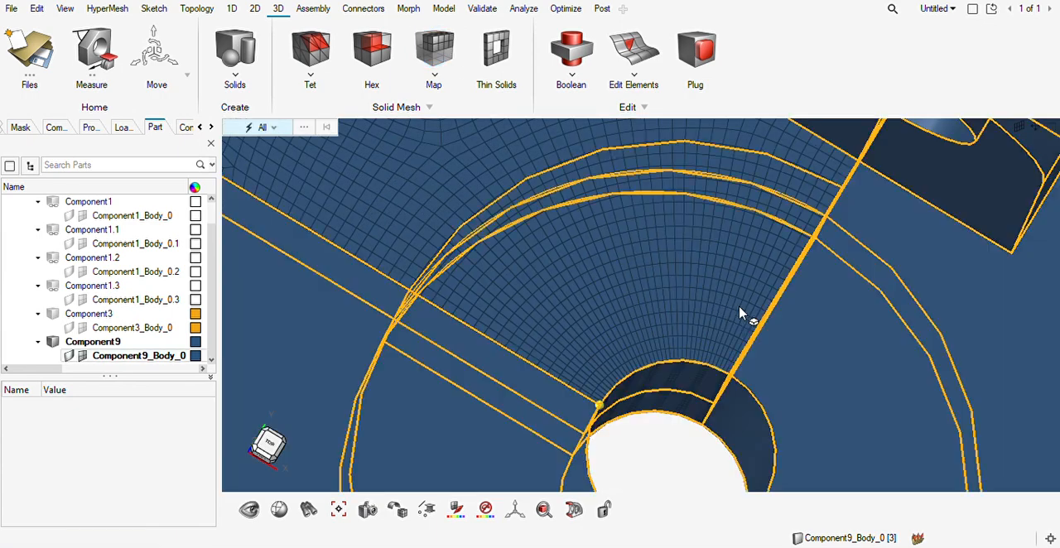
pyautogui.moveTo(740, 307); pyautogui.dragTo(728, 304, button='right')
pyautogui.scroll(-4, 723, 296)
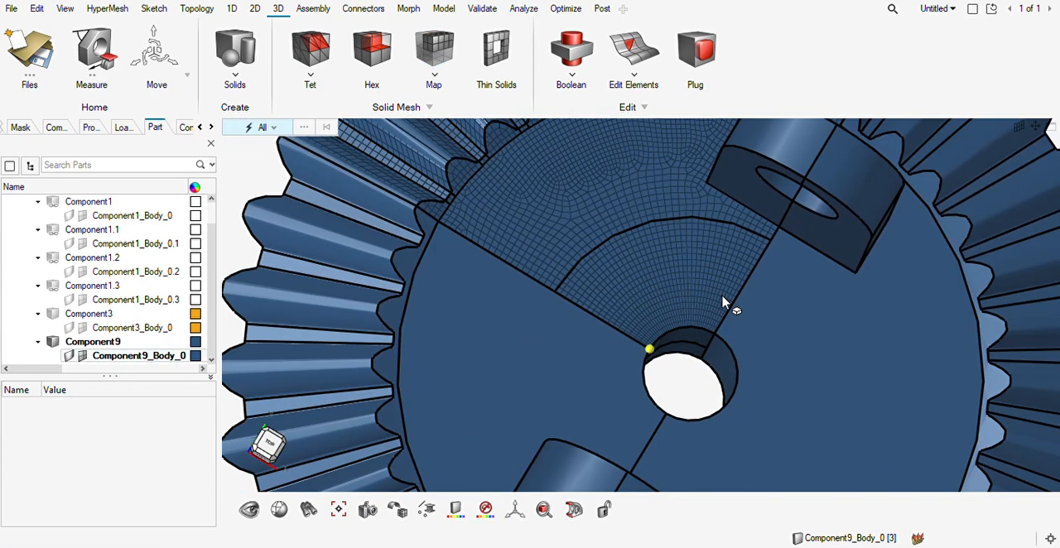
pyautogui.scroll(5, 627, 272)
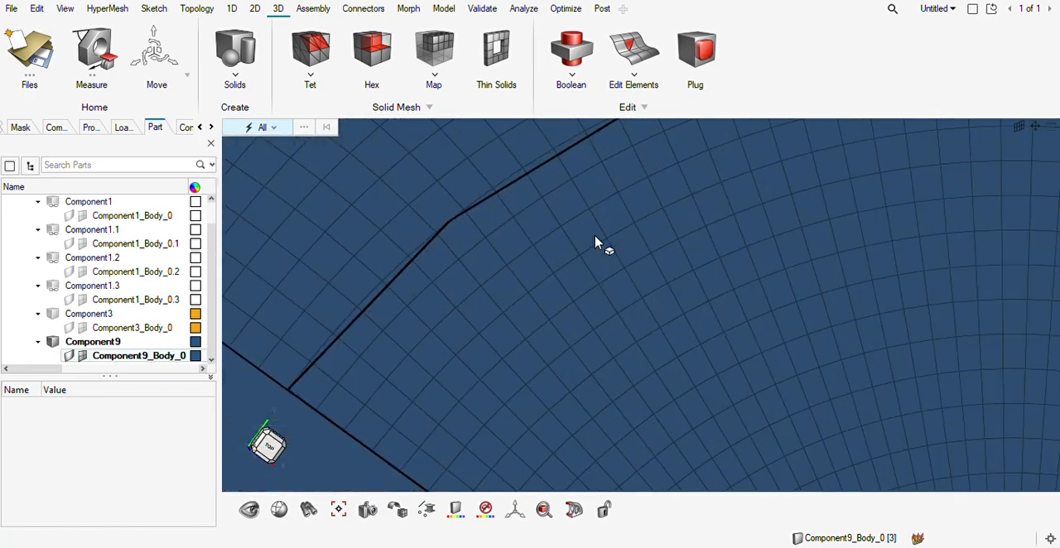
pyautogui.scroll(-6, 595, 242)
pyautogui.moveTo(610, 255); pyautogui.dragTo(651, 235, button='middle')
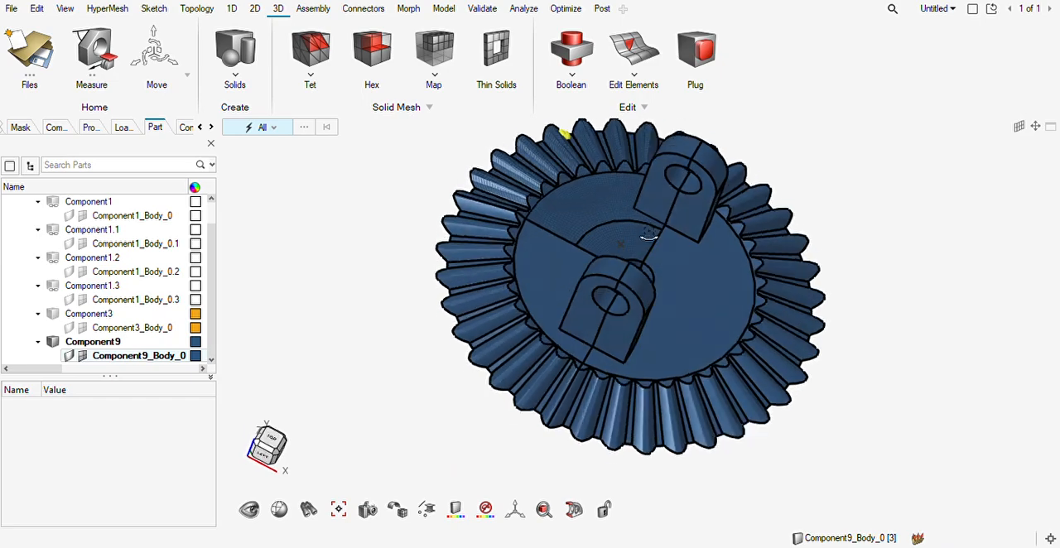
# Surface-mesh the holed front face of the lug half above the meshed web sector at element size 2.
pyautogui.scroll(7, 650, 234)
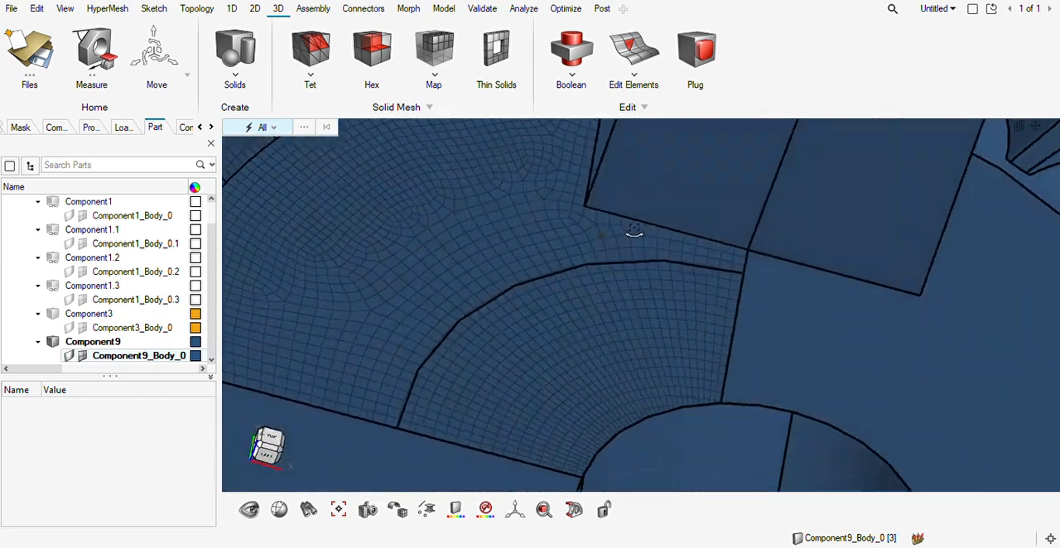
pyautogui.moveTo(598, 219); pyautogui.dragTo(589, 295, button='right')
pyautogui.scroll(4, 589, 293)
pyautogui.moveTo(598, 296); pyautogui.dragTo(620, 381, button='middle')
pyautogui.scroll(4, 618, 379)
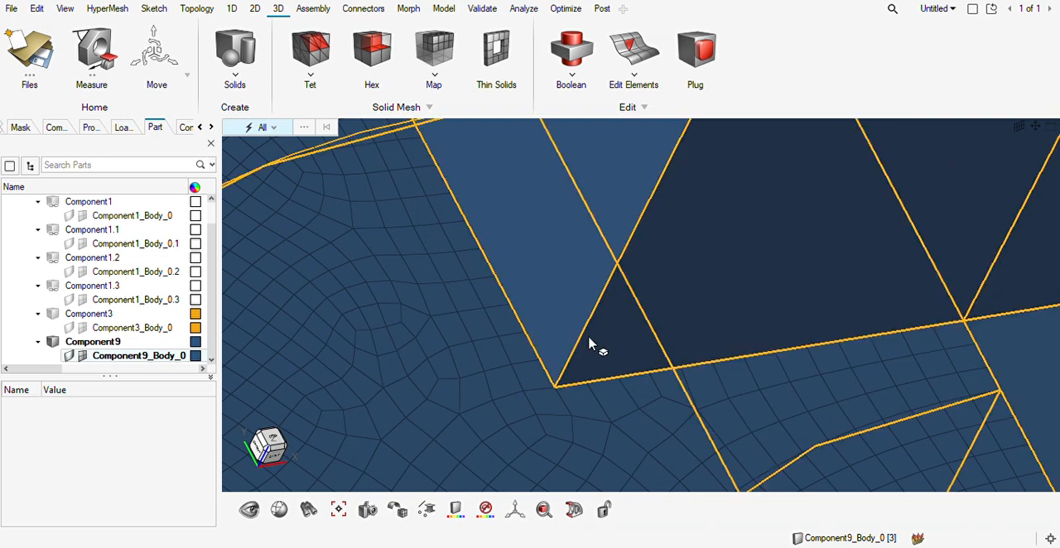
pyautogui.press('F12')
pyautogui.click(737, 300)
pyautogui.scroll(-4, 746, 301)
pyautogui.moveTo(767, 228); pyautogui.dragTo(704, 375, button='right')
pyautogui.scroll(-5, 688, 376)
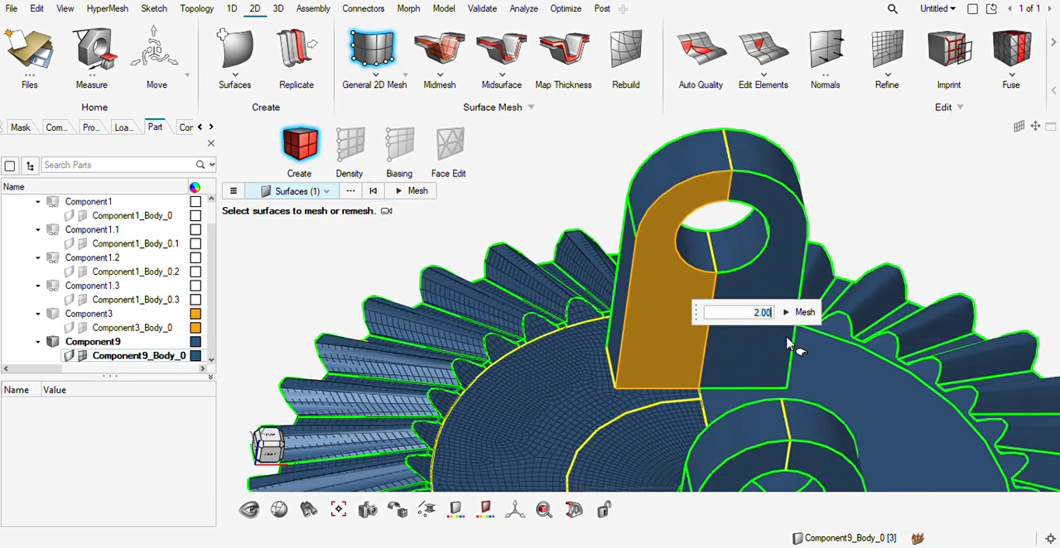
pyautogui.click(804, 314)
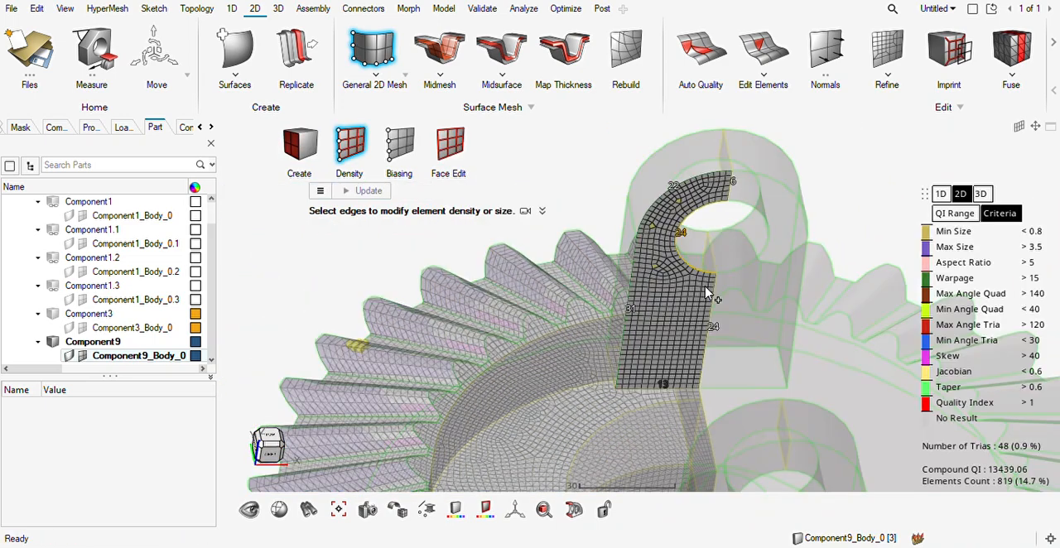
pyautogui.press('Escape')
# Surface-mesh the flat side face of the same lug half at element size 2, and check its match with the web mesh.
pyautogui.moveTo(644, 348); pyautogui.dragTo(702, 363, button='middle')
pyautogui.click(596, 353)
pyautogui.scroll(5, 597, 358)
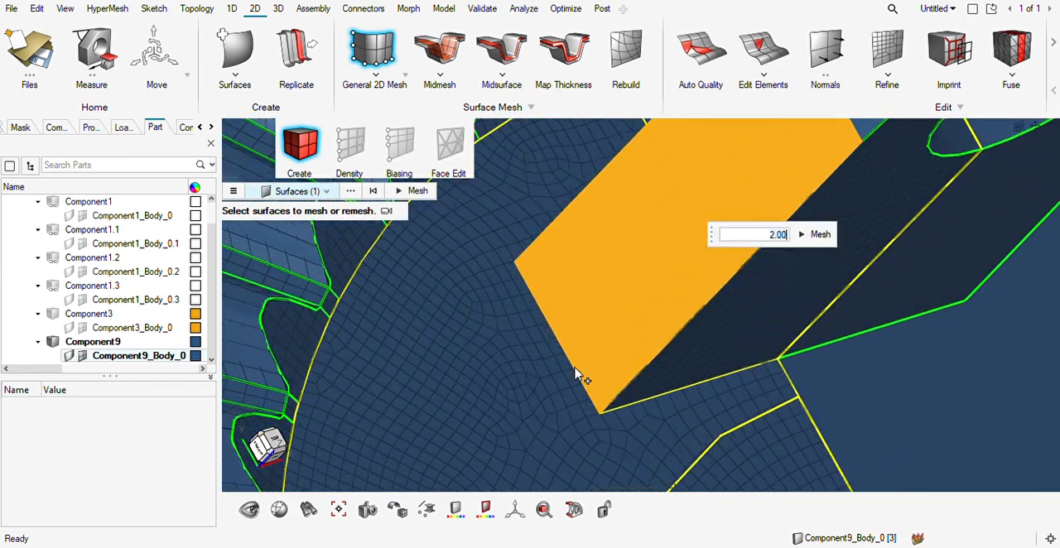
pyautogui.click(862, 170)
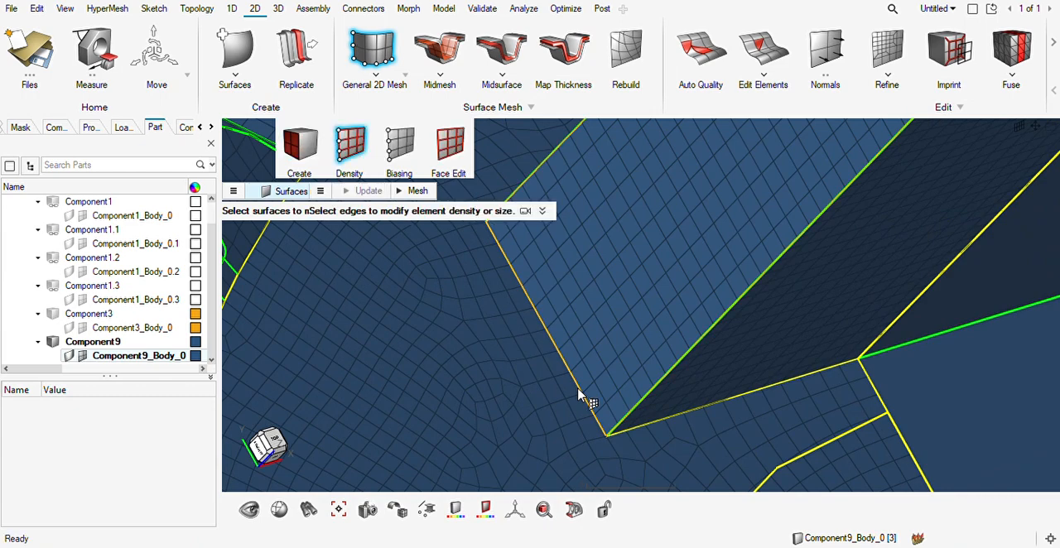
pyautogui.scroll(1, 577, 390)
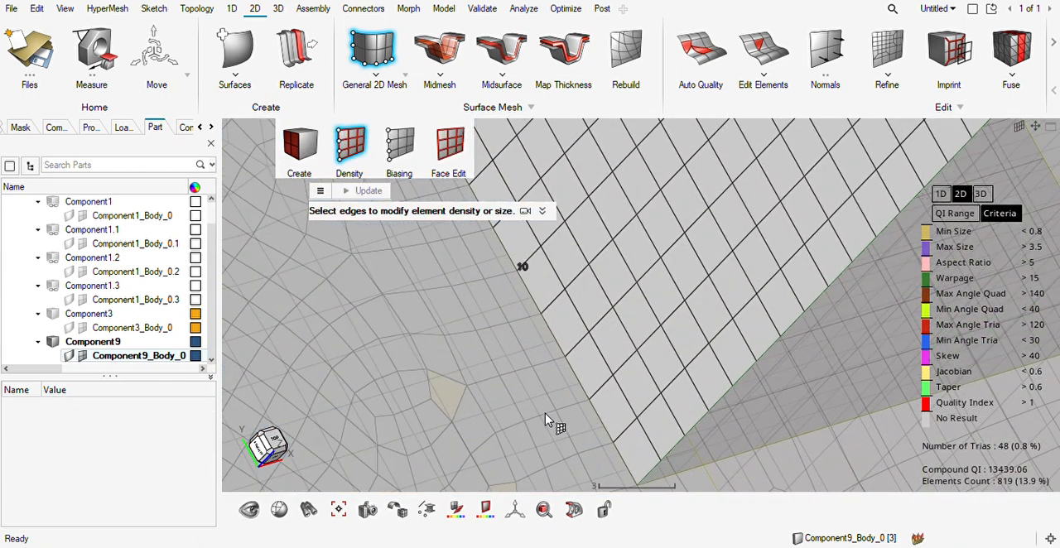
pyautogui.press('Escape')
pyautogui.scroll(-4, 544, 414)
pyautogui.moveTo(544, 414)
pyautogui.mouseDown(button='middle')
pyautogui.moveTo(548, 425)
pyautogui.moveTo(521, 414)
pyautogui.moveTo(561, 410)
pyautogui.moveTo(540, 408)
pyautogui.mouseUp(button='middle')
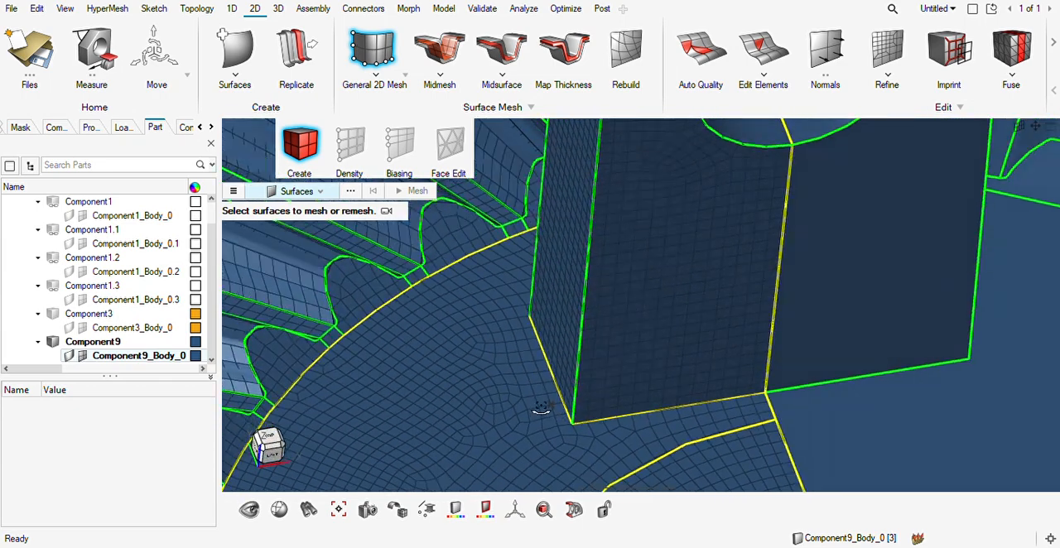
# Hex mesh the lug half by dragging its meshed front face to the opposite holed face, with the meshed flat side face as guide.
pyautogui.click(284, 9)
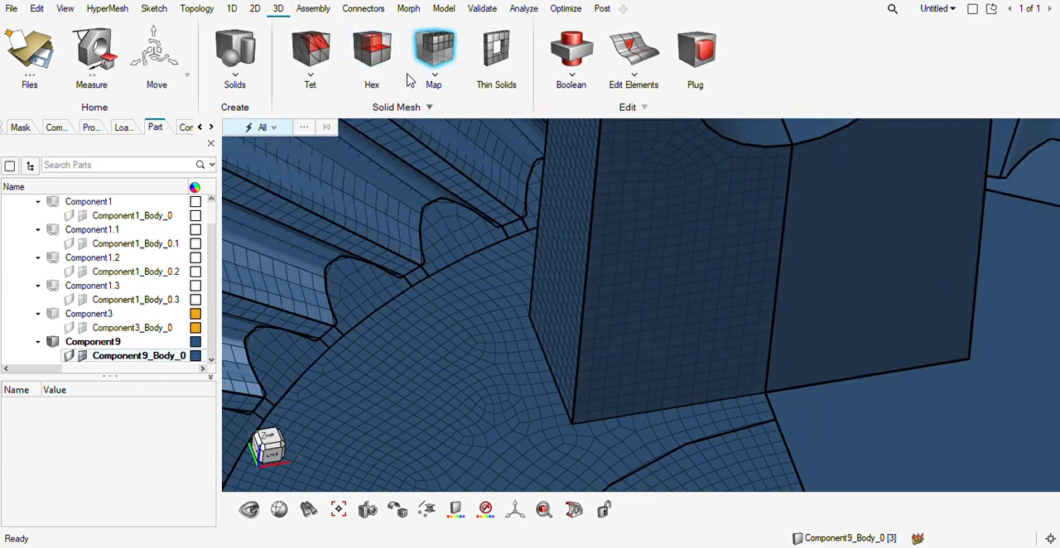
pyautogui.click(373, 52)
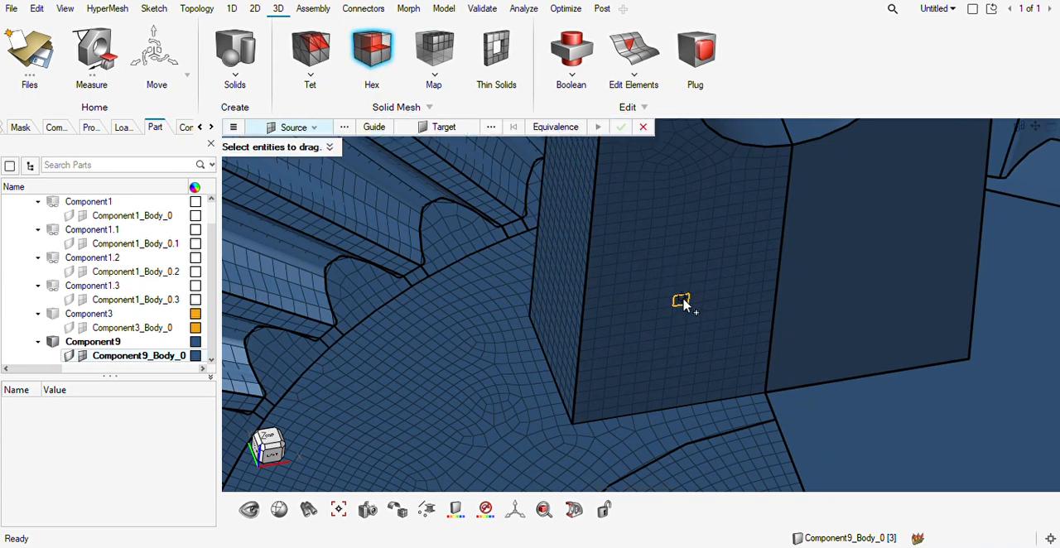
pyautogui.scroll(-4, 631, 349)
pyautogui.moveTo(614, 328); pyautogui.dragTo(631, 384, button='middle')
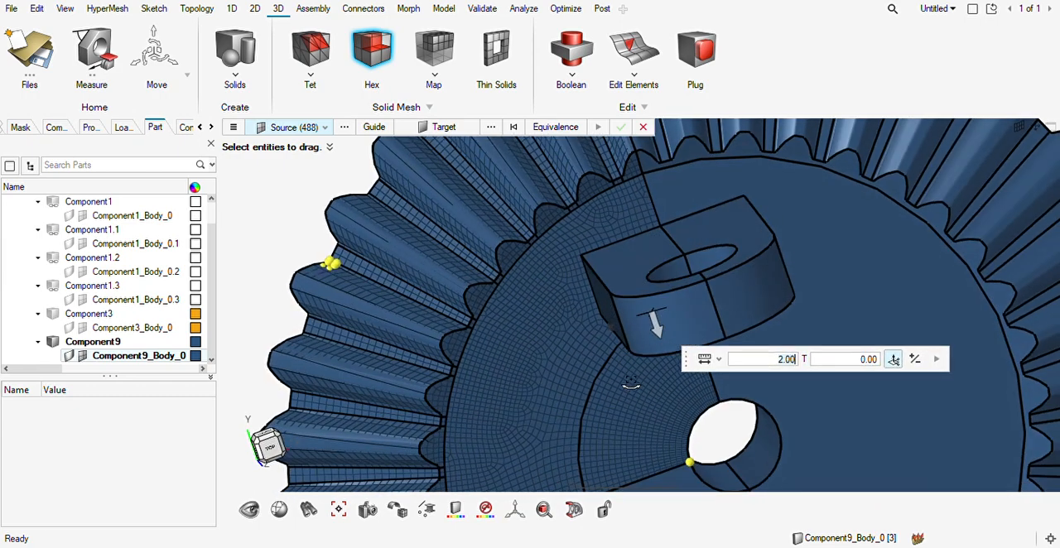
pyautogui.click(444, 127)
pyautogui.click(636, 263)
pyautogui.click(369, 127)
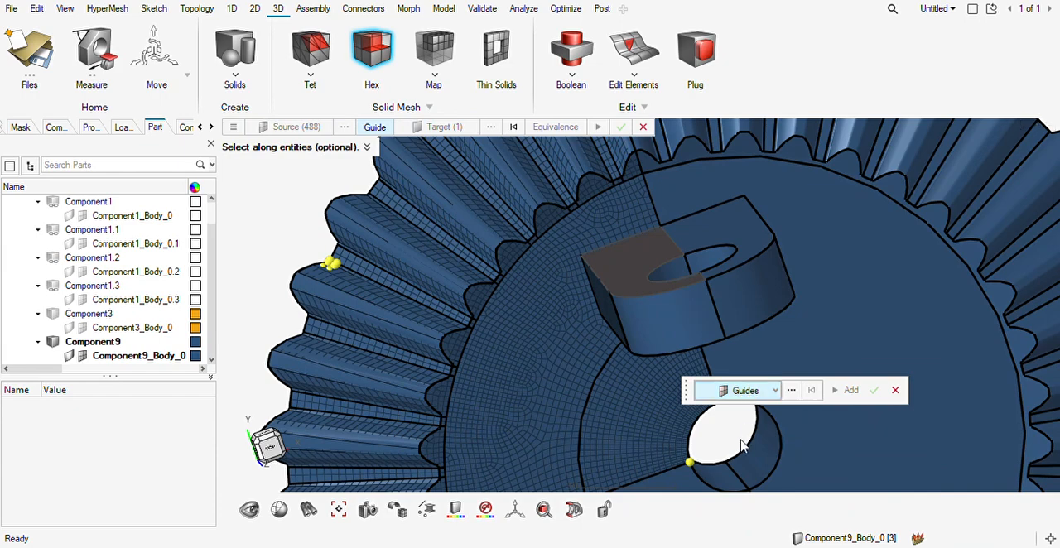
pyautogui.moveTo(671, 332)
pyautogui.mouseDown(button='middle')
pyautogui.moveTo(734, 259)
pyautogui.moveTo(670, 346)
pyautogui.moveTo(737, 219)
pyautogui.moveTo(650, 334)
pyautogui.mouseUp(button='middle')
pyautogui.click(654, 325)
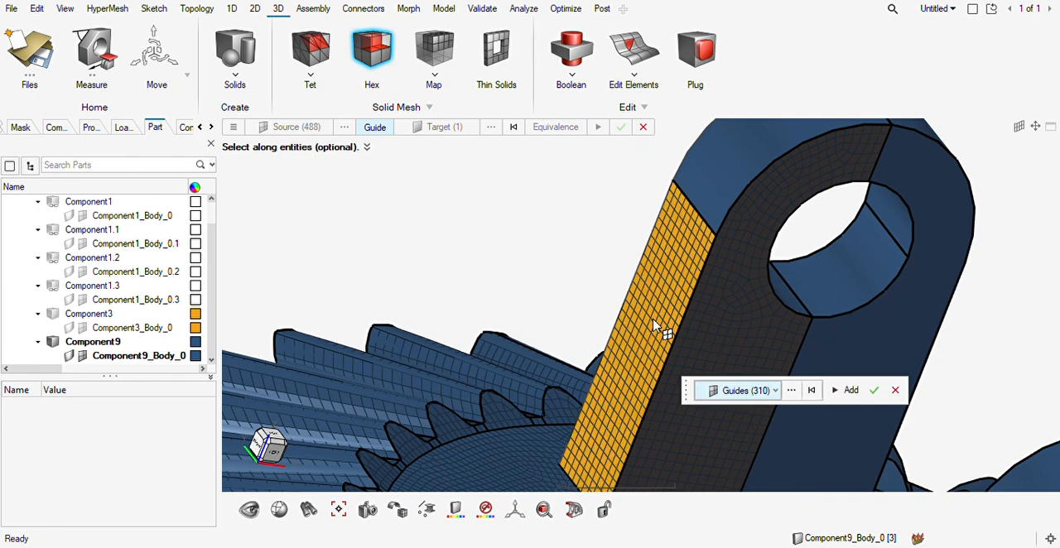
pyautogui.click(874, 391)
pyautogui.click(625, 129)
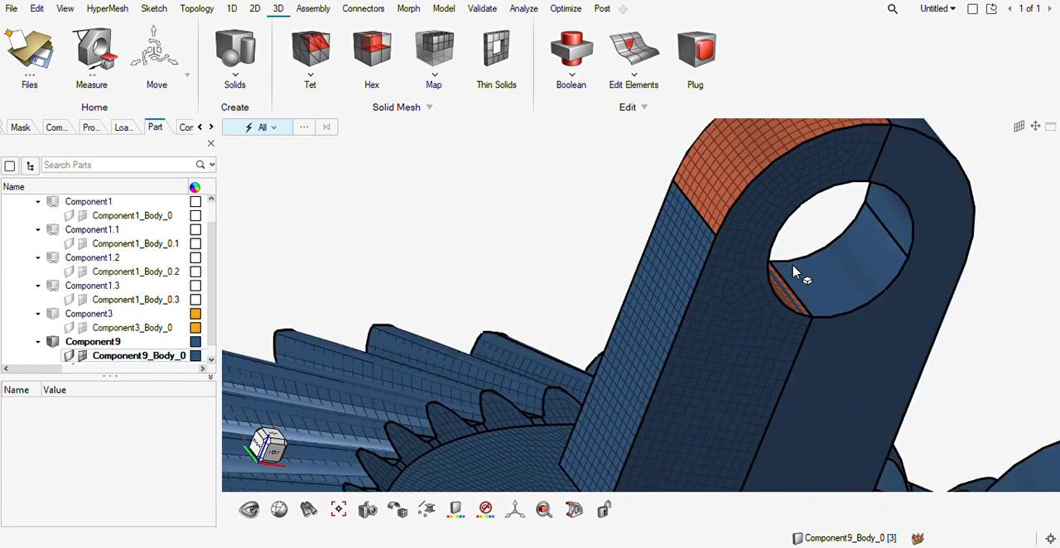
# Isolate and delete all the 2D elements, and show the 3D elements again.
pyautogui.scroll(-4, 792, 272)
pyautogui.moveTo(757, 310); pyautogui.dragTo(705, 239, button='right')
pyautogui.scroll(-3, 705, 239)
pyautogui.moveTo(562, 259); pyautogui.dragTo(669, 308, button='middle')
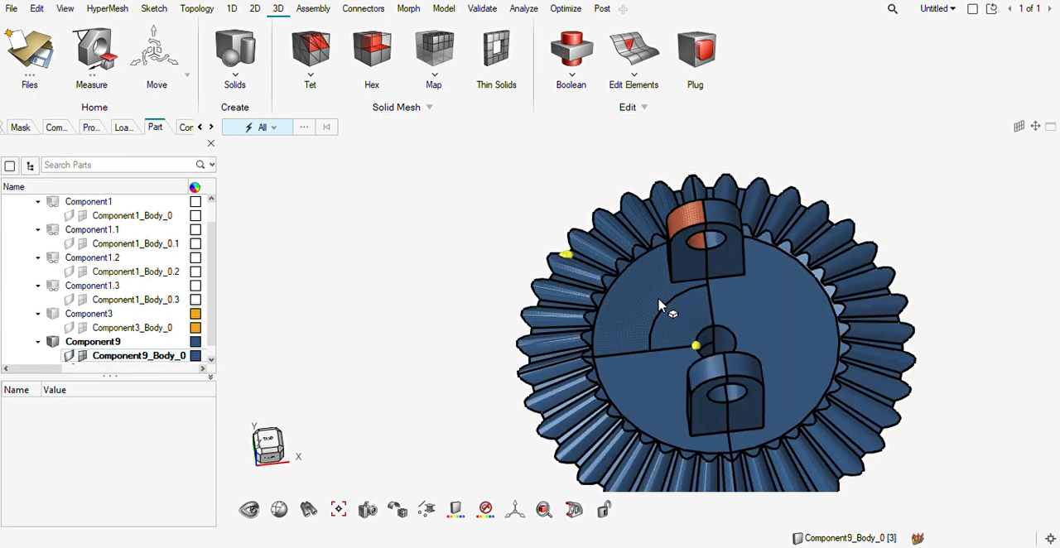
pyautogui.click(21, 128)
pyautogui.click(176, 263)
pyautogui.moveTo(668, 317); pyautogui.dragTo(782, 221, button='middle')
pyautogui.keyDown('shift'); pyautogui.moveTo(772, 200); pyautogui.dragTo(443, 453); pyautogui.keyUp('shift')
pyautogui.press('Delete')
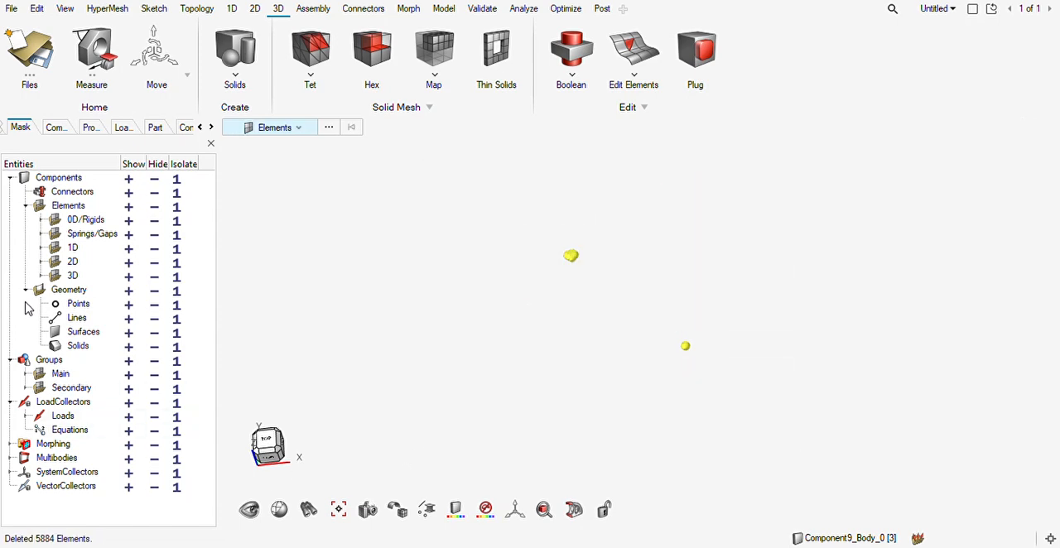
pyautogui.click(129, 277)
pyautogui.keyDown('ctrl'); pyautogui.moveTo(539, 318); pyautogui.dragTo(561, 323); pyautogui.keyUp('ctrl')
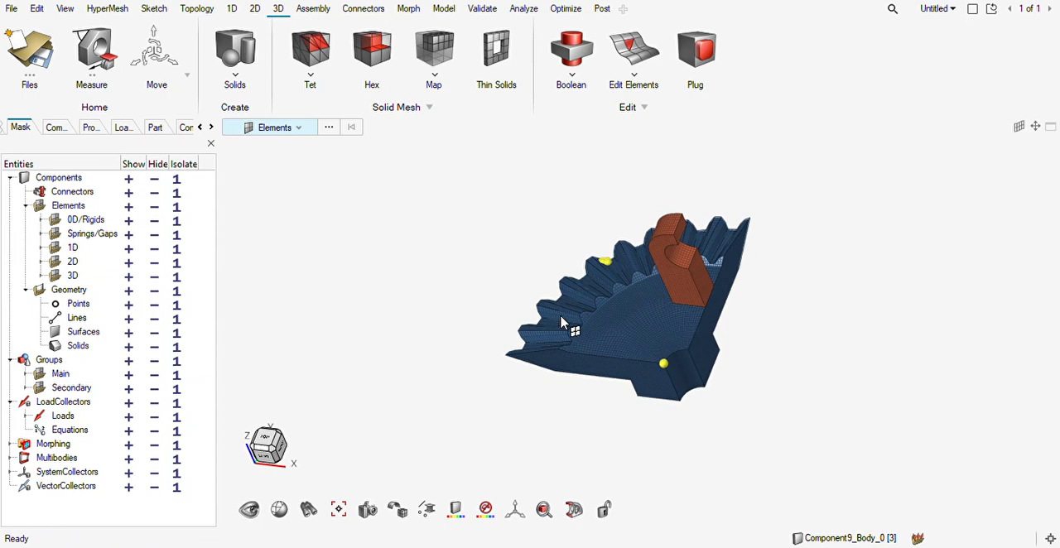
# Make solidmap the current component and move all the displayed solid elements into it.
pyautogui.click(845, 540)
pyautogui.click(679, 303)
pyautogui.click(816, 522)
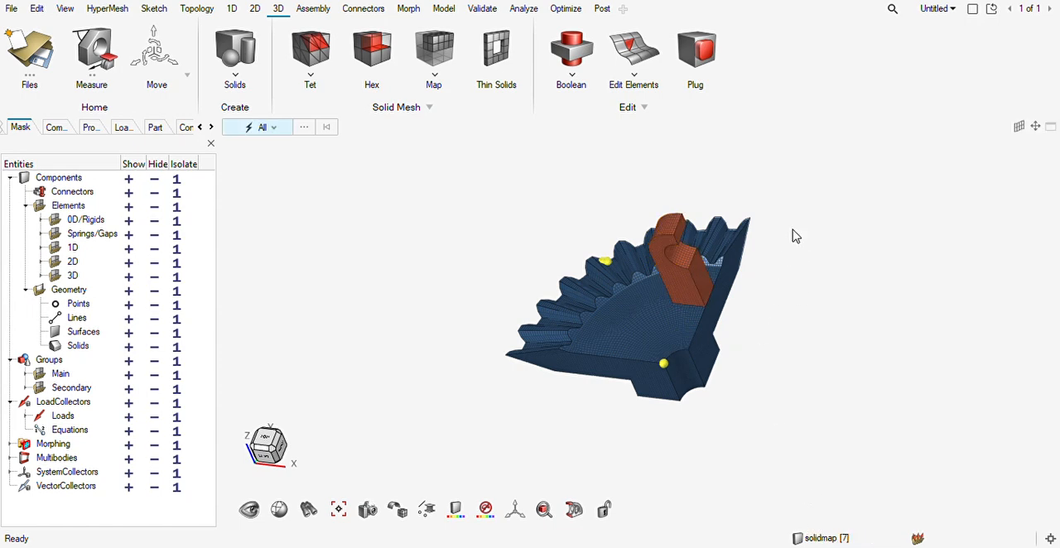
pyautogui.hotkey('shift', 'F11')
pyautogui.moveTo(832, 177); pyautogui.dragTo(430, 440)
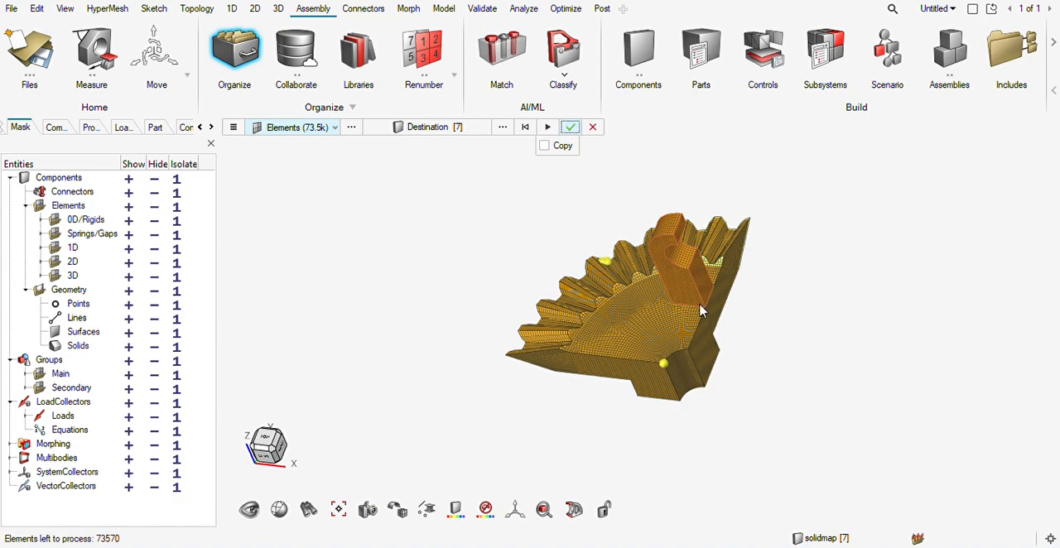
# Inspect the mesh where the lug meets the web, and review duplicate nodes across all the solid elements with tolerance 0.1.
pyautogui.scroll(5, 702, 338)
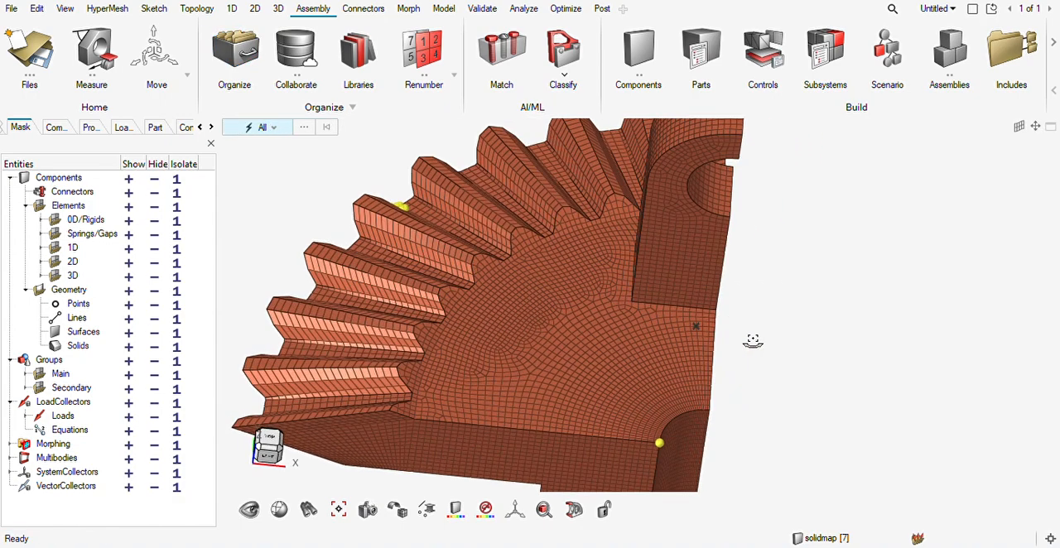
pyautogui.scroll(10, 598, 314)
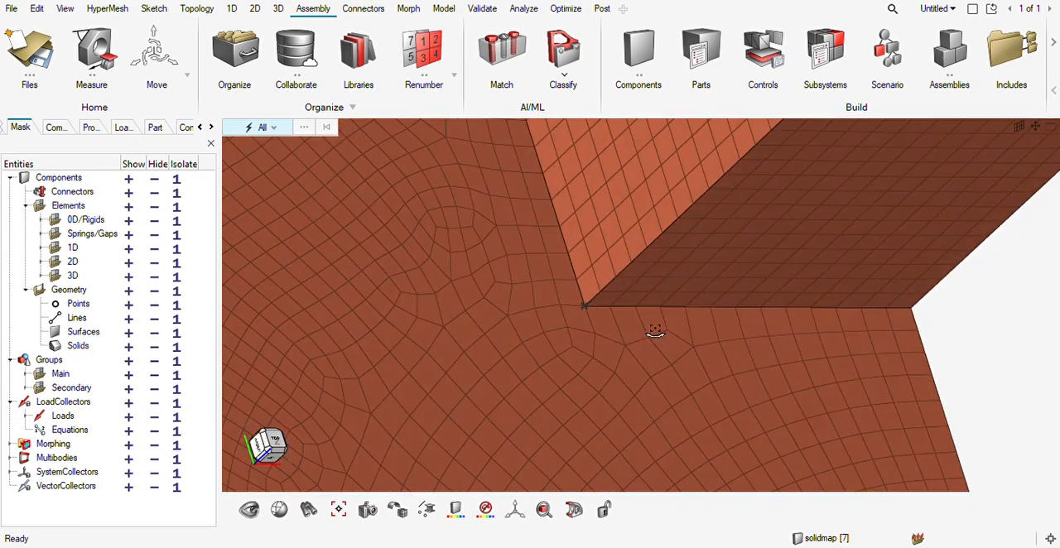
pyautogui.moveTo(655, 332); pyautogui.dragTo(608, 322, button='middle')
pyautogui.scroll(4, 587, 308)
pyautogui.scroll(-6, 586, 307)
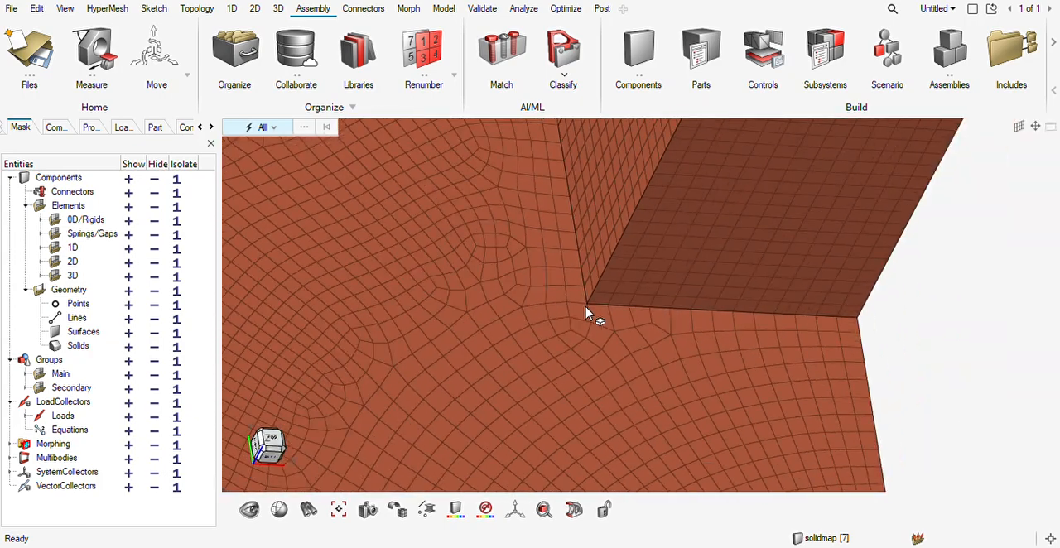
pyautogui.scroll(-5, 586, 315)
pyautogui.hotkey('shift', 'F3')
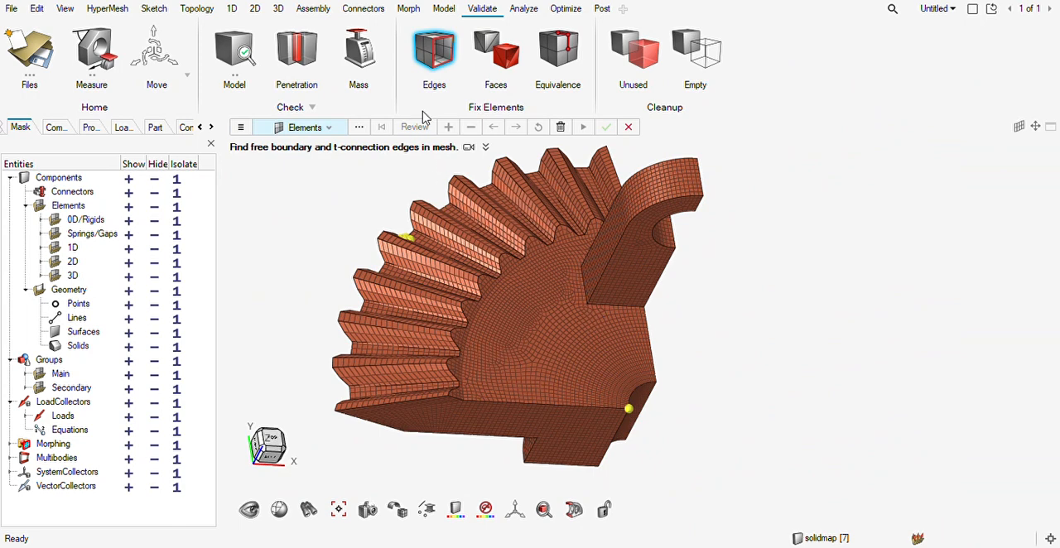
pyautogui.scroll(-3, 542, 189)
pyautogui.click(560, 62)
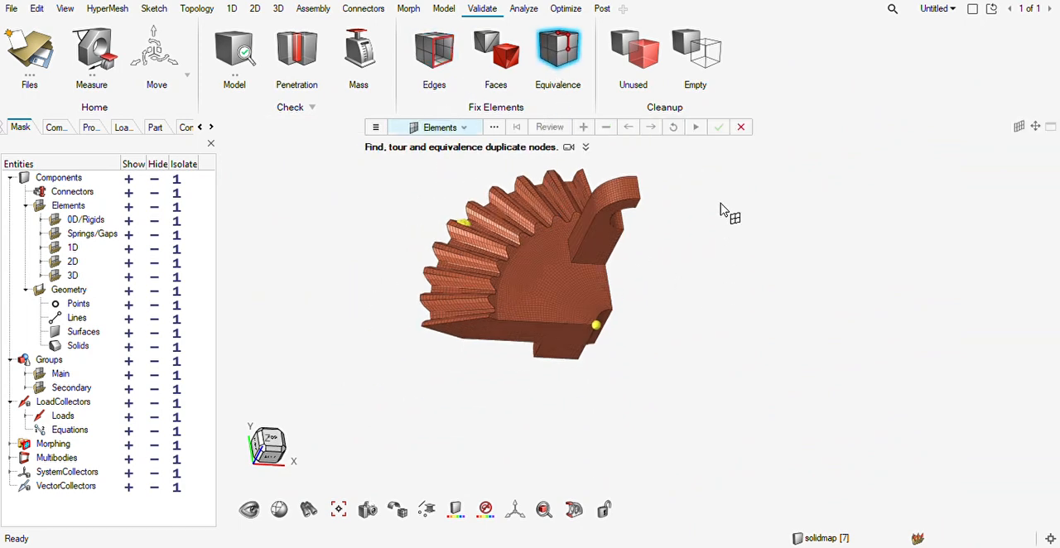
pyautogui.moveTo(828, 150); pyautogui.dragTo(348, 434)
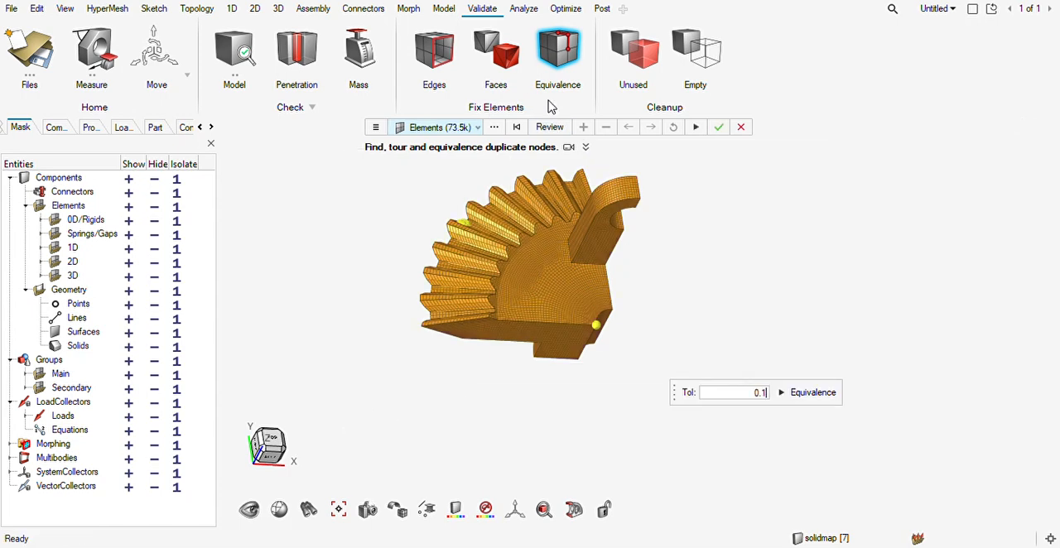
pyautogui.click(549, 127)
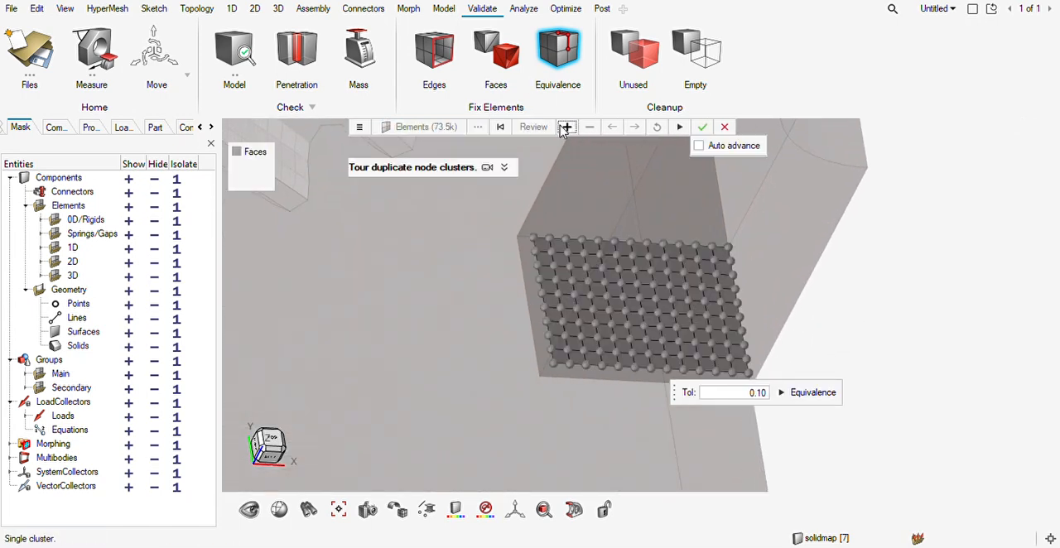
pyautogui.moveTo(652, 287); pyautogui.dragTo(610, 294, button='middle')
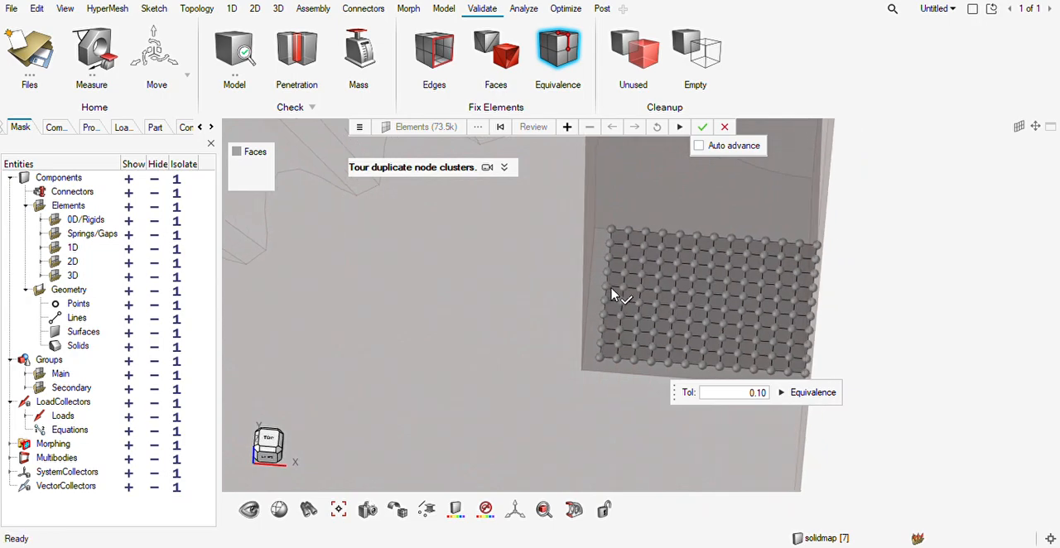
# Equivalence the duplicate nodes between the lug base and the web, and check the merged mesh.
pyautogui.click(810, 393)
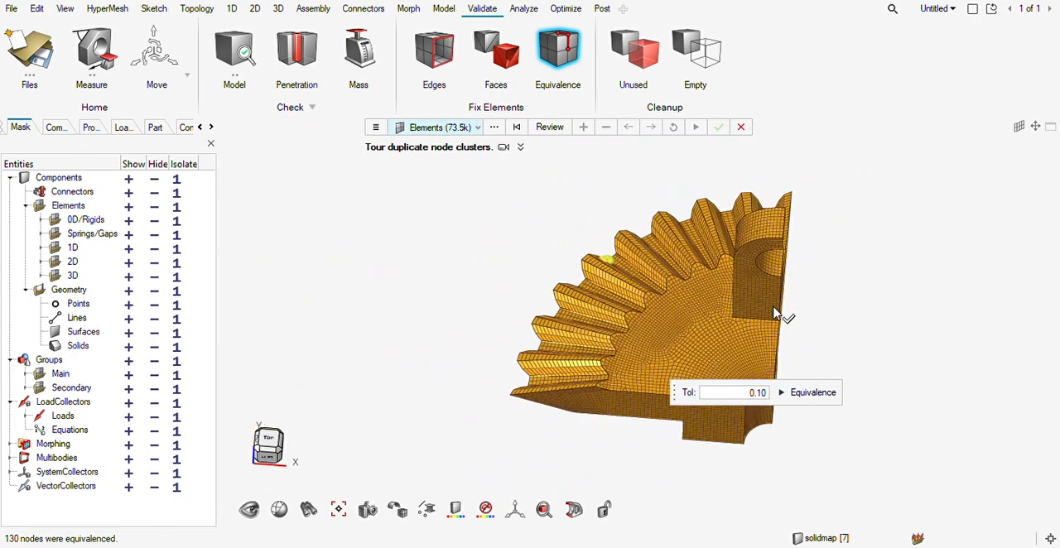
pyautogui.scroll(-3, 774, 308)
pyautogui.moveTo(776, 310); pyautogui.dragTo(737, 316, button='middle')
pyautogui.scroll(10, 763, 313)
pyautogui.scroll(-6, 735, 312)
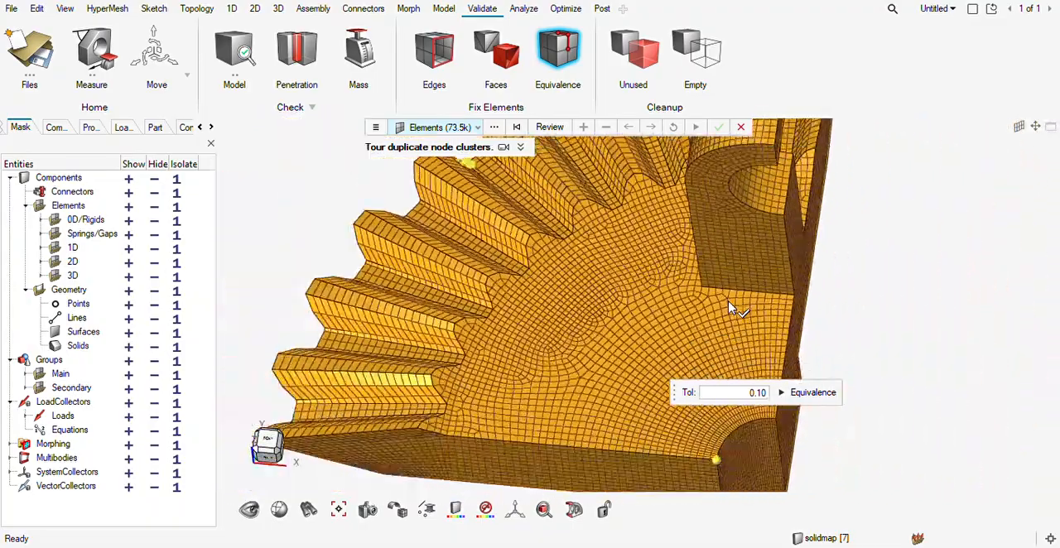
pyautogui.press('Escape')
pyautogui.press('Escape')
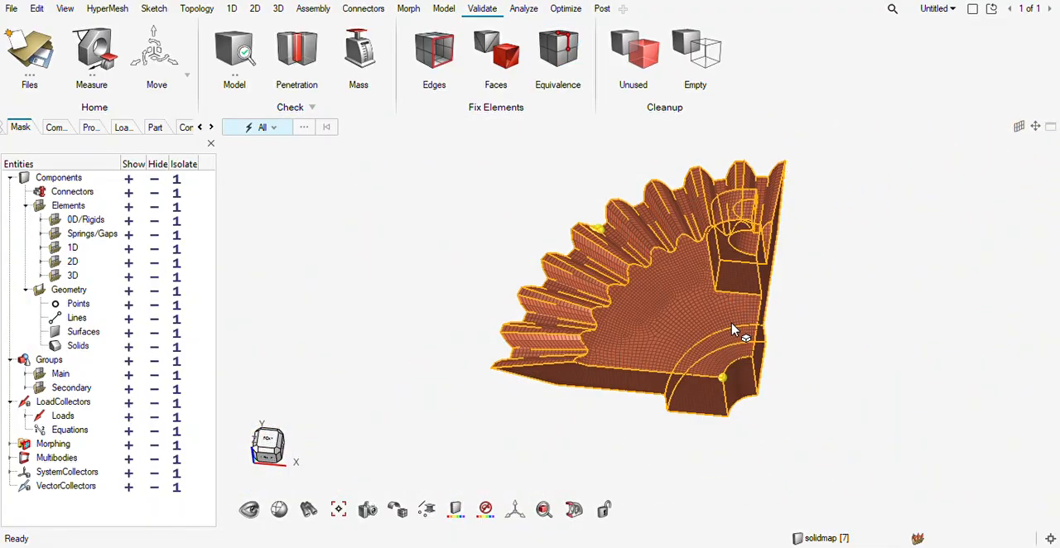
# Select all the sector's elements for mirroring and place the mirror plane on the lug-side cut face at distance 74.74.
pyautogui.moveTo(726, 355); pyautogui.dragTo(694, 357, button='middle')
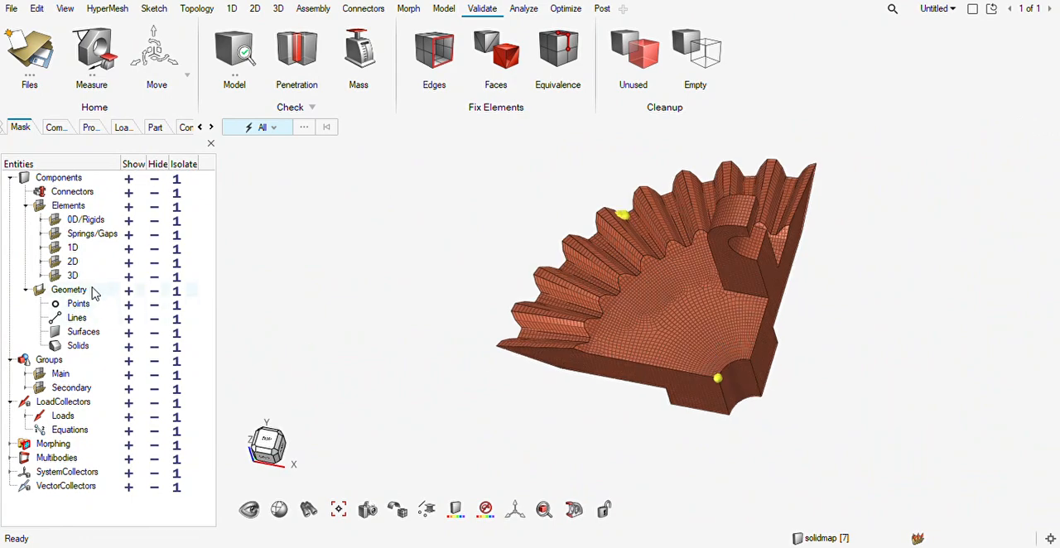
pyautogui.moveTo(764, 405); pyautogui.dragTo(767, 343, button='middle')
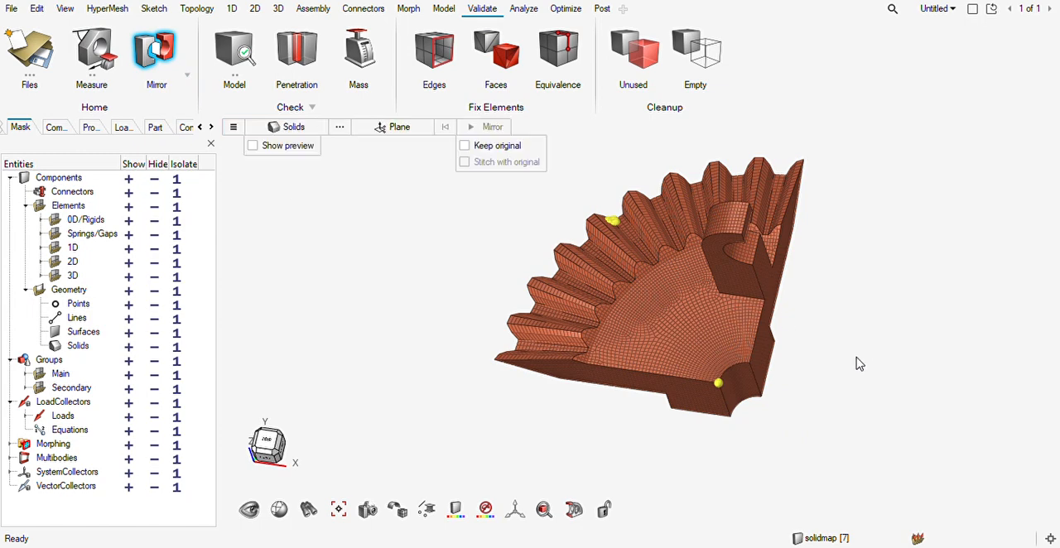
pyautogui.scroll(-3, 676, 347)
pyautogui.click(291, 128)
pyautogui.click(284, 159)
pyautogui.moveTo(812, 204); pyautogui.dragTo(446, 466)
pyautogui.click(410, 129)
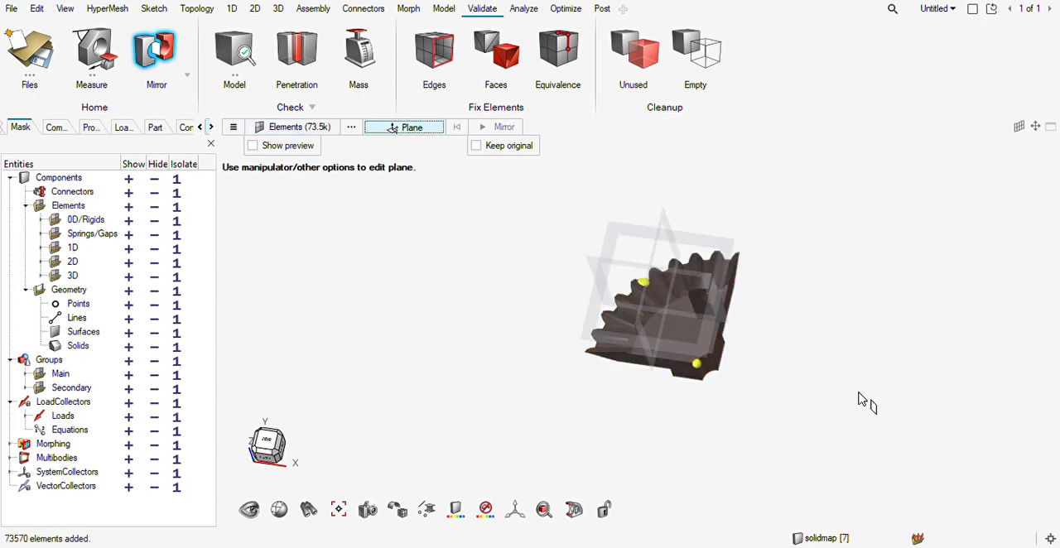
pyautogui.scroll(6, 696, 389)
pyautogui.click(345, 328)
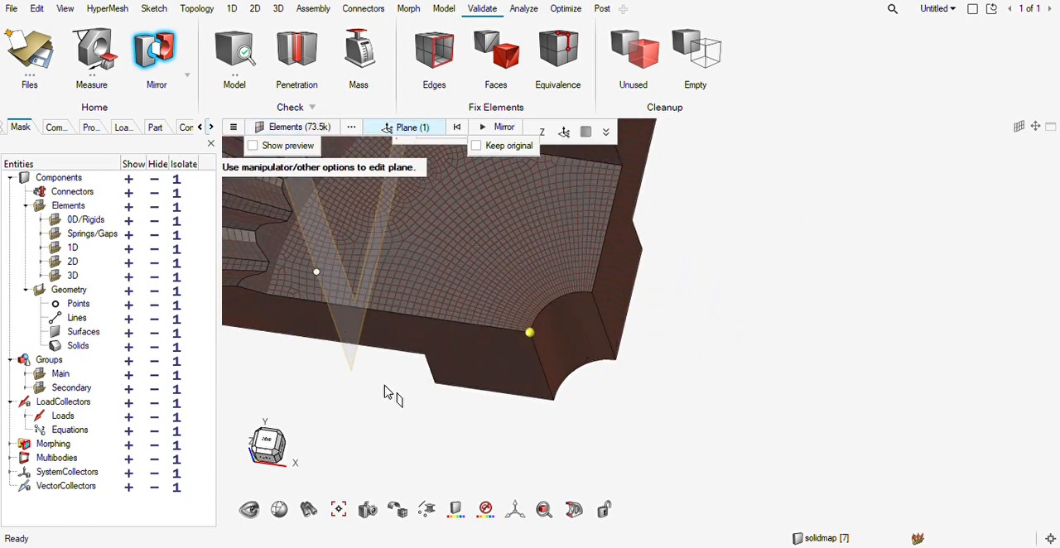
pyautogui.moveTo(363, 345); pyautogui.dragTo(635, 359)
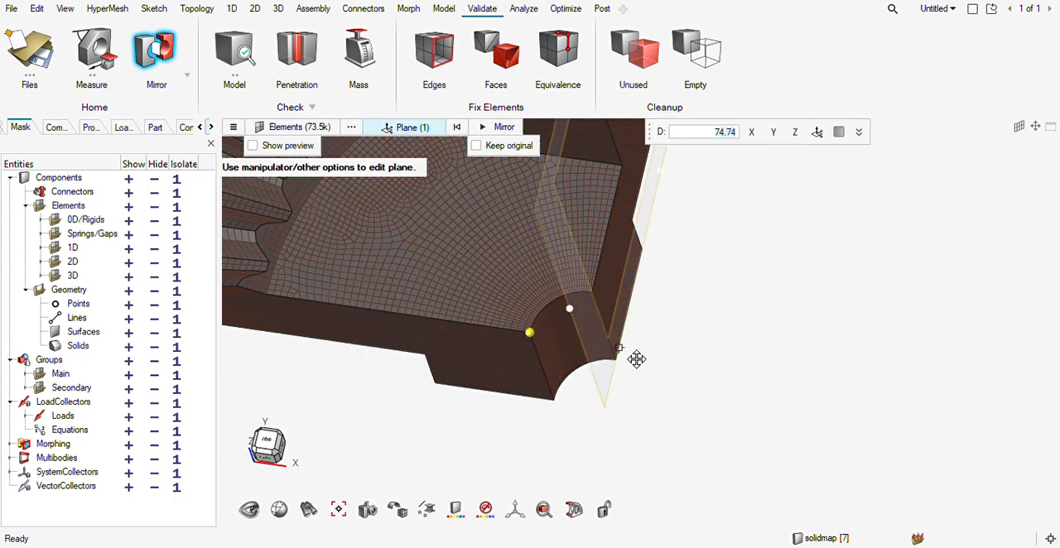
# Mirror the sector's elements about the placed plane, keeping the original elements.
pyautogui.scroll(-2, 795, 251)
pyautogui.moveTo(796, 252); pyautogui.dragTo(714, 353, button='middle')
pyautogui.scroll(-2, 783, 257)
pyautogui.click(477, 147)
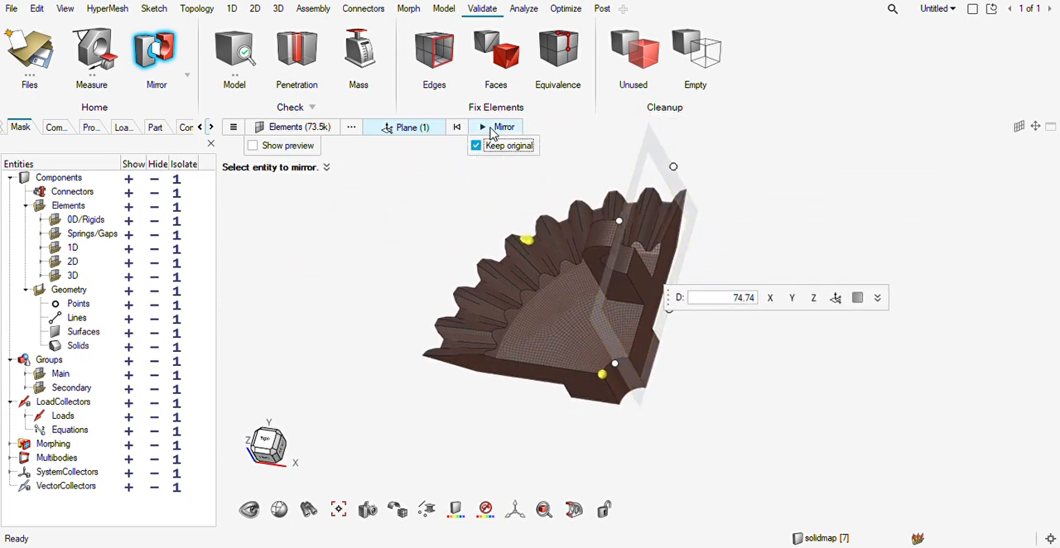
pyautogui.click(496, 128)
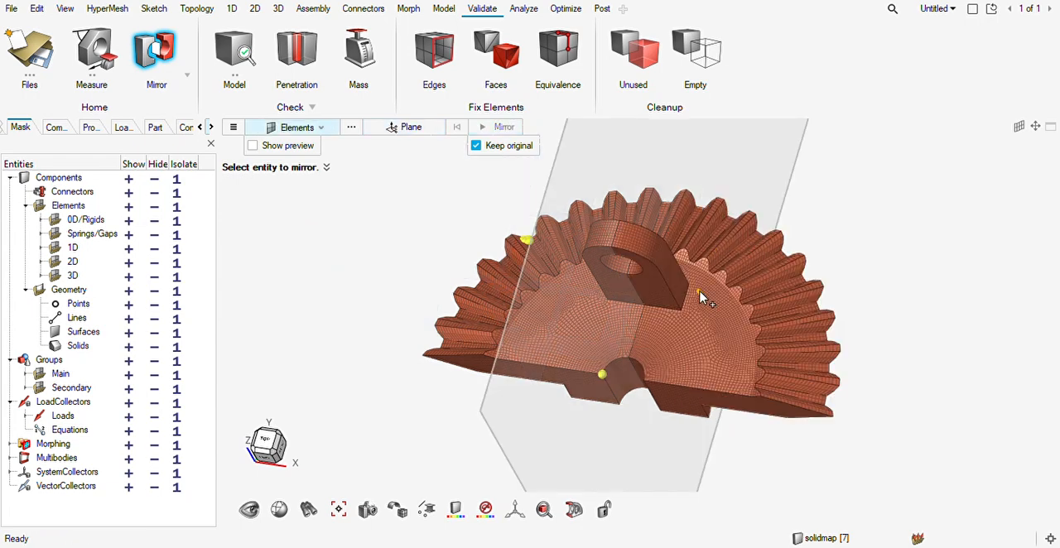
# Equivalence the duplicate nodes along the seam between the original and mirrored sectors at tolerance 0.10.
pyautogui.press('Escape')
pyautogui.moveTo(691, 315); pyautogui.dragTo(726, 323, button='middle')
pyautogui.moveTo(706, 319); pyautogui.dragTo(678, 295, button='right')
pyautogui.click(561, 68)
pyautogui.scroll(-3, 638, 202)
pyautogui.moveTo(669, 159); pyautogui.dragTo(591, 364)
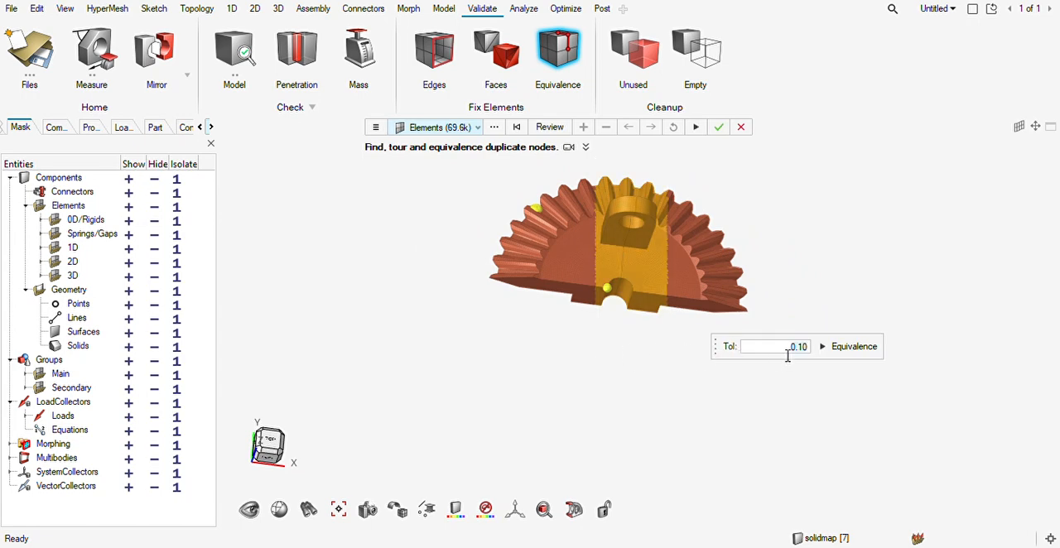
pyautogui.click(553, 129)
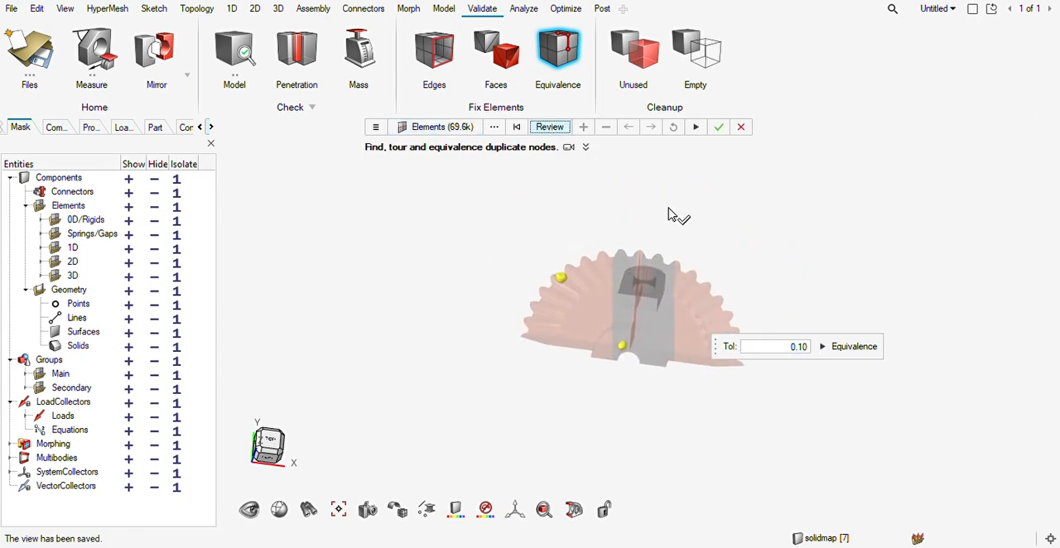
pyautogui.moveTo(696, 273); pyautogui.dragTo(911, 347, button='middle')
pyautogui.click(862, 349)
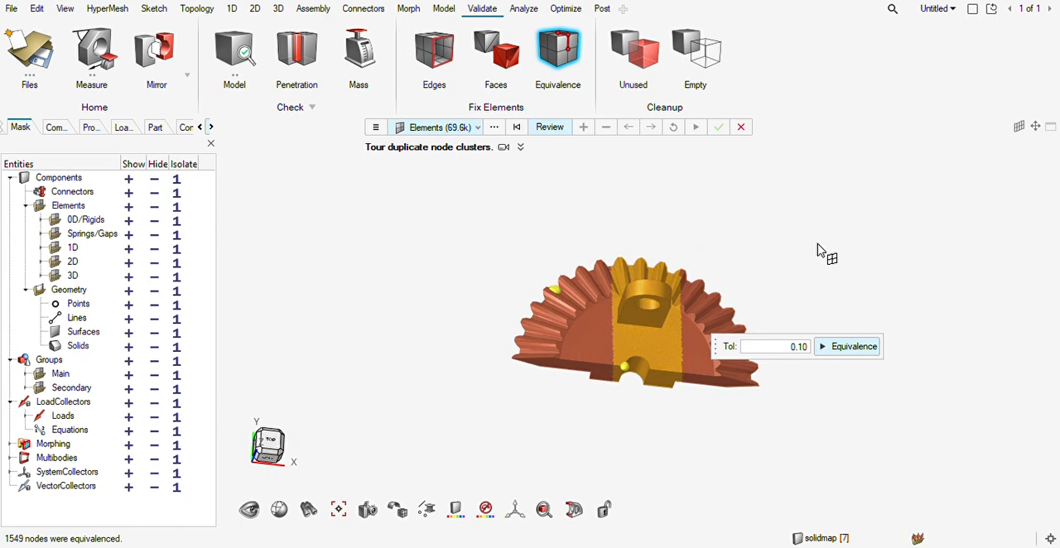
pyautogui.press('Escape')
# Mirror all the half-gear elements about a plane on the flat cut face at distance -74.74, keeping the original elements.
pyautogui.moveTo(738, 320)
pyautogui.mouseDown(button='middle')
pyautogui.moveTo(719, 360)
pyautogui.moveTo(726, 329)
pyautogui.mouseUp(button='middle')
pyautogui.click(154, 78)
pyautogui.moveTo(848, 208); pyautogui.dragTo(346, 482)
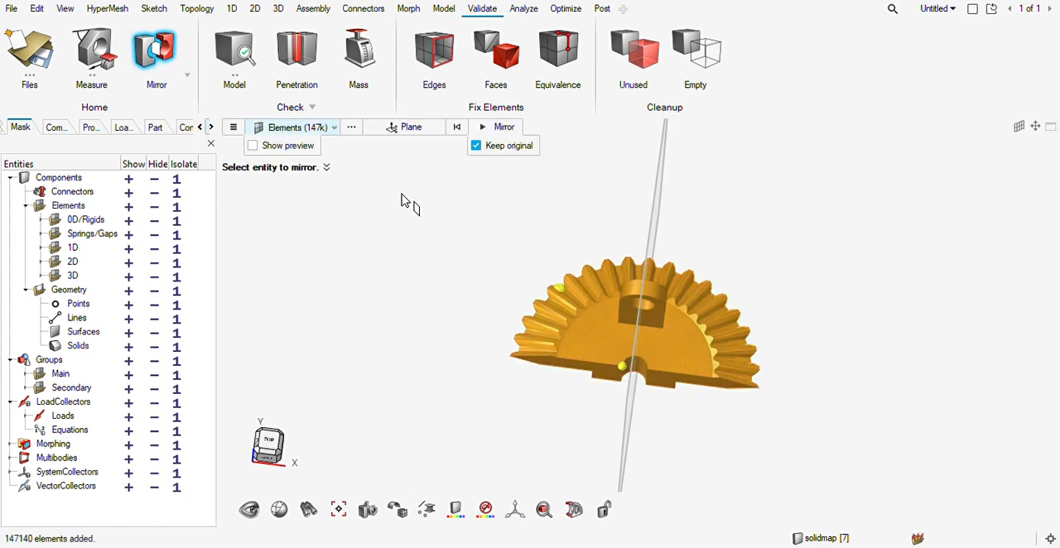
pyautogui.click(408, 128)
pyautogui.keyDown('ctrl'); pyautogui.moveTo(620, 398); pyautogui.dragTo(515, 354); pyautogui.keyUp('ctrl')
pyautogui.click(549, 229)
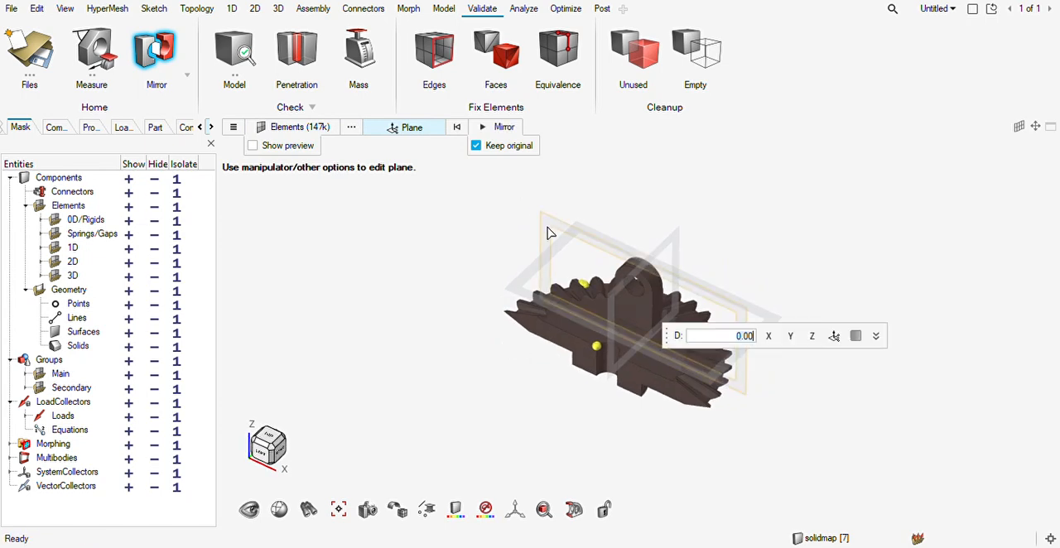
pyautogui.moveTo(549, 234); pyautogui.dragTo(584, 356)
pyautogui.scroll(5, 579, 348)
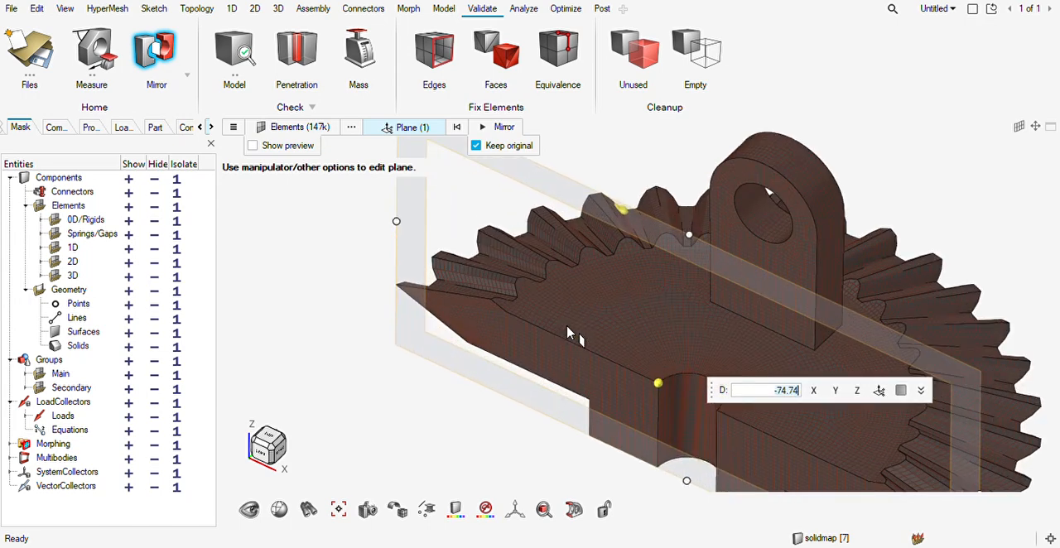
pyautogui.click(505, 127)
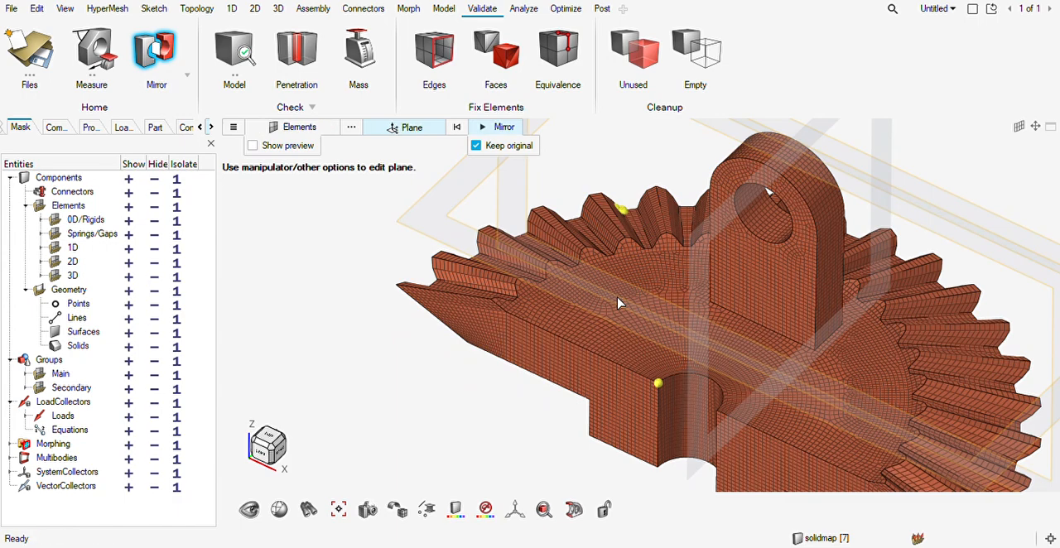
pyautogui.scroll(-3, 619, 303)
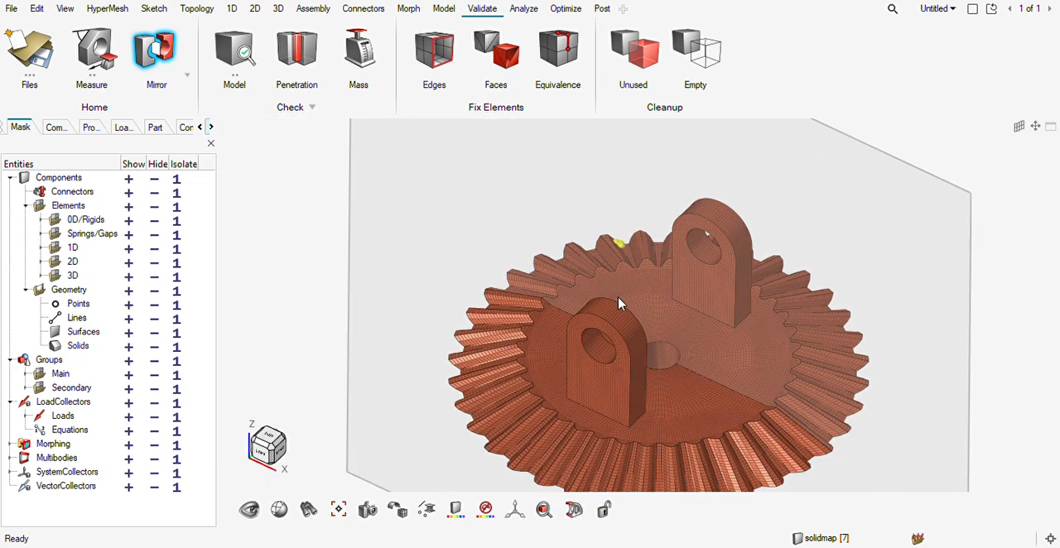
pyautogui.press('Escape')
# Equivalence the duplicate nodes along the seam between the two gear halves at tolerance 0.10.
pyautogui.moveTo(708, 339)
pyautogui.keyDown('ctrl'); pyautogui.mouseDown()
pyautogui.moveTo(729, 351)
pyautogui.moveTo(635, 414)
pyautogui.moveTo(675, 390)
pyautogui.mouseUp(); pyautogui.keyUp('ctrl')
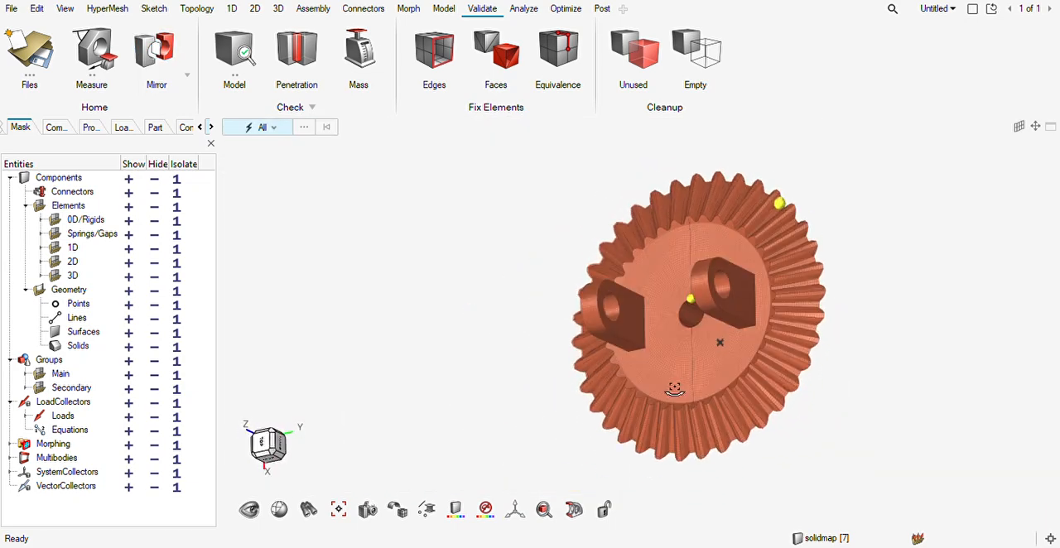
pyautogui.click(557, 51)
pyautogui.keyDown('shift'); pyautogui.moveTo(791, 149); pyautogui.dragTo(606, 497); pyautogui.keyUp('shift')
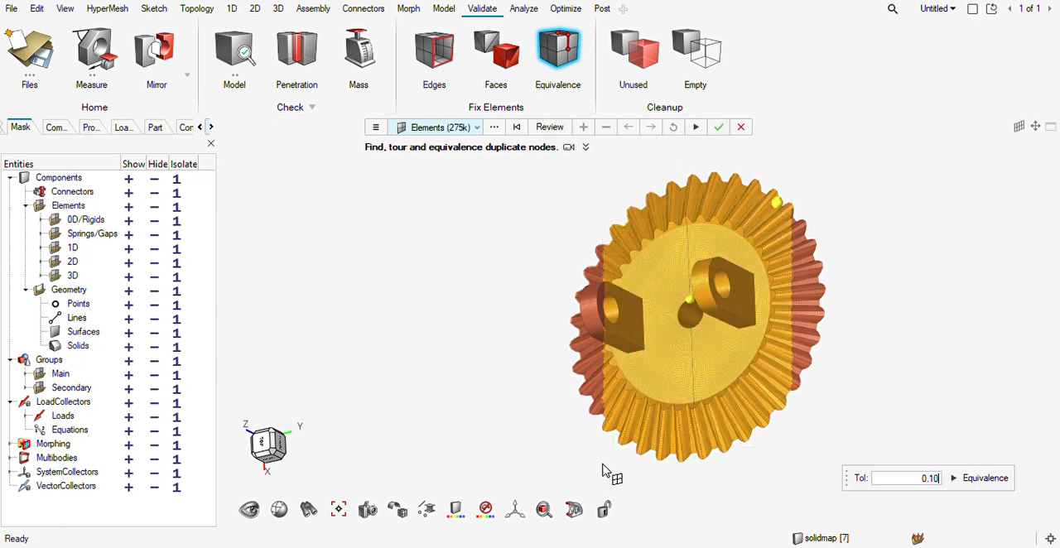
pyautogui.click(550, 128)
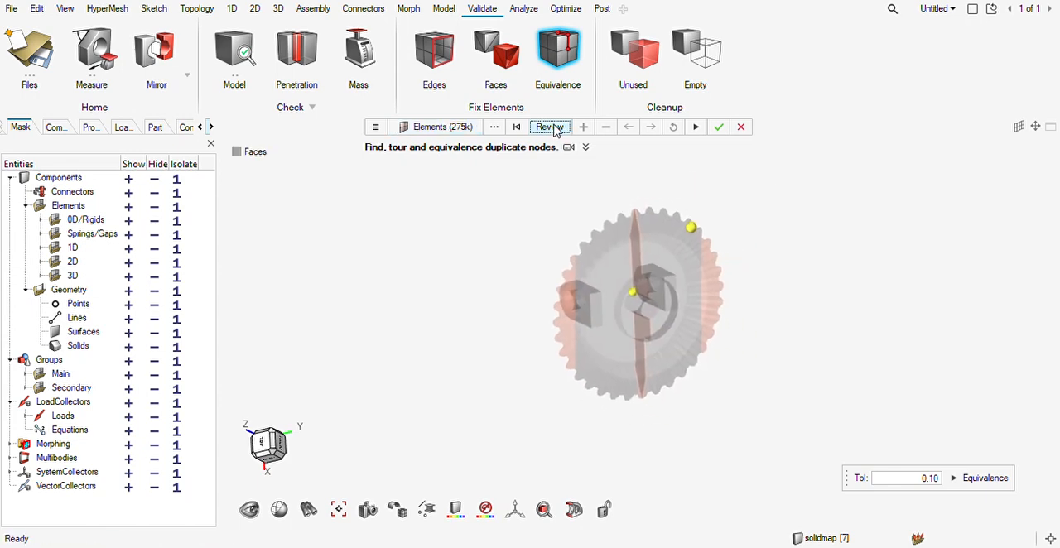
pyautogui.click(701, 128)
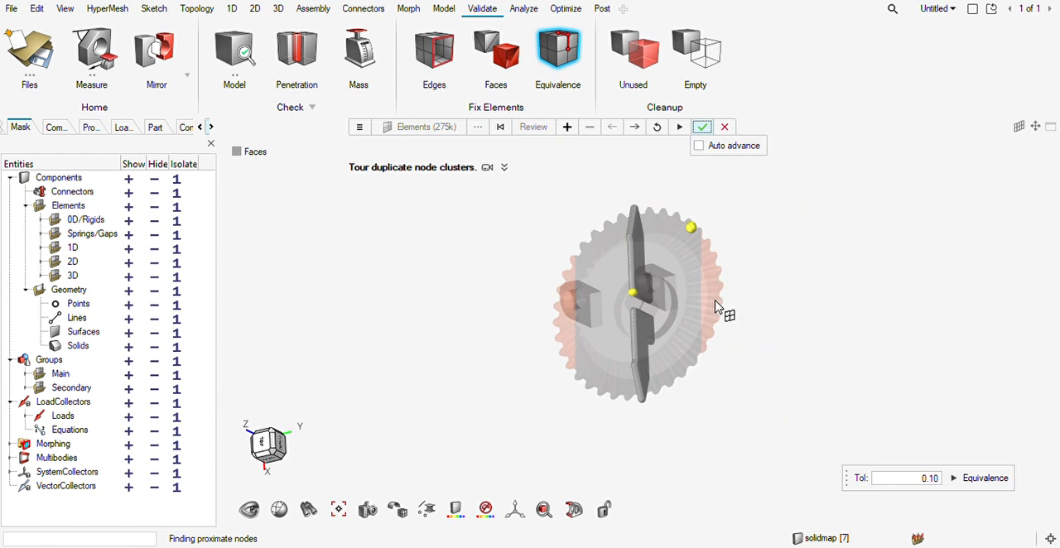
pyautogui.press('Escape')
pyautogui.press('Escape')
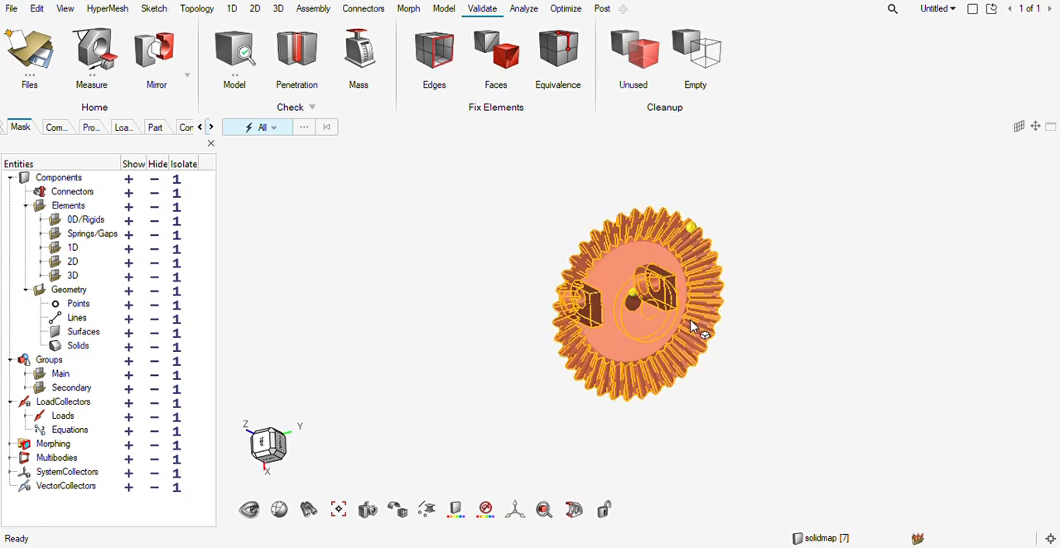
# Show the geometry of Component9_Body_0 together with the full gear mesh.
pyautogui.scroll(4, 688, 317)
pyautogui.moveTo(688, 318); pyautogui.dragTo(673, 208, button='middle')
pyautogui.moveTo(667, 255); pyautogui.dragTo(639, 348, button='middle')
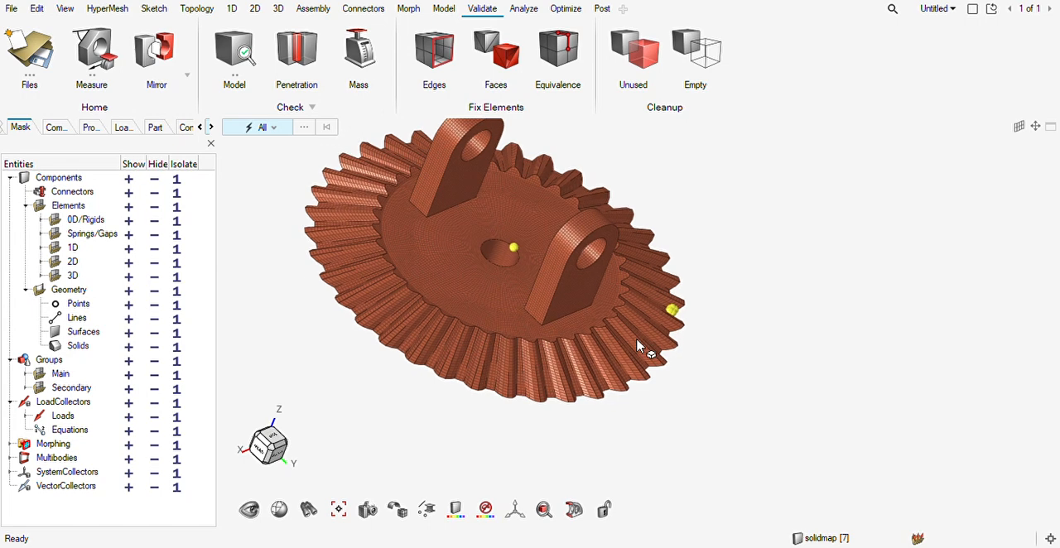
pyautogui.click(55, 127)
pyautogui.click(12, 229)
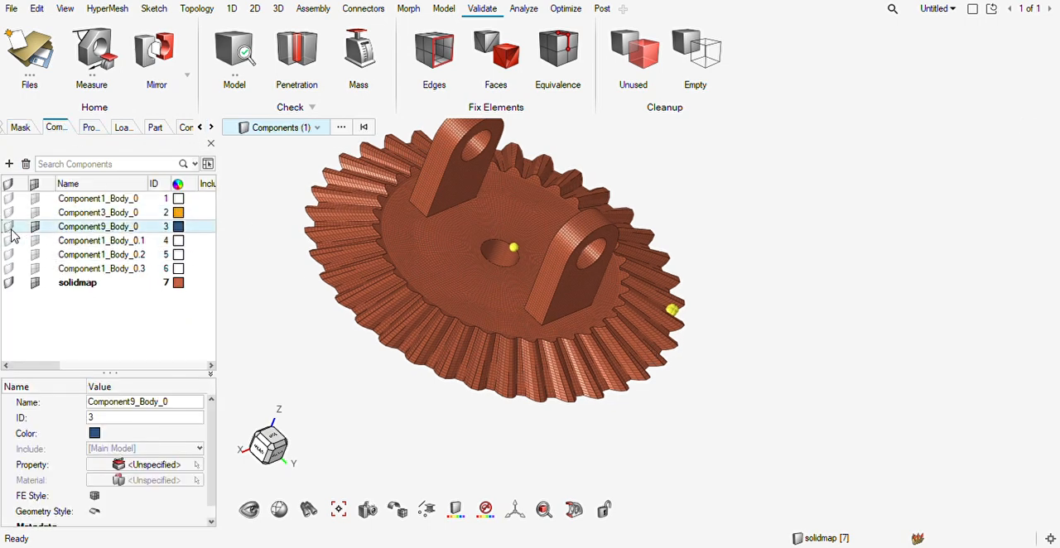
pyautogui.click(10, 228)
pyautogui.moveTo(447, 381); pyautogui.dragTo(484, 426, button='middle')
pyautogui.press('Escape')
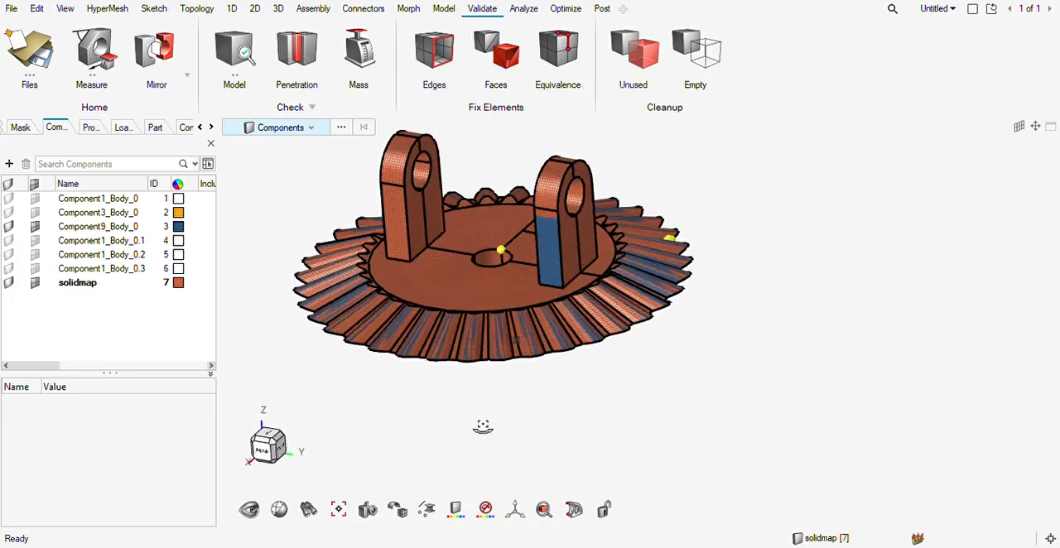
# Compare the gear mesh with the original geometry around the lug bases, the web and the teeth.
pyautogui.scroll(3, 610, 303)
pyautogui.moveTo(540, 253); pyautogui.dragTo(488, 282, button='middle')
pyautogui.scroll(3, 531, 311)
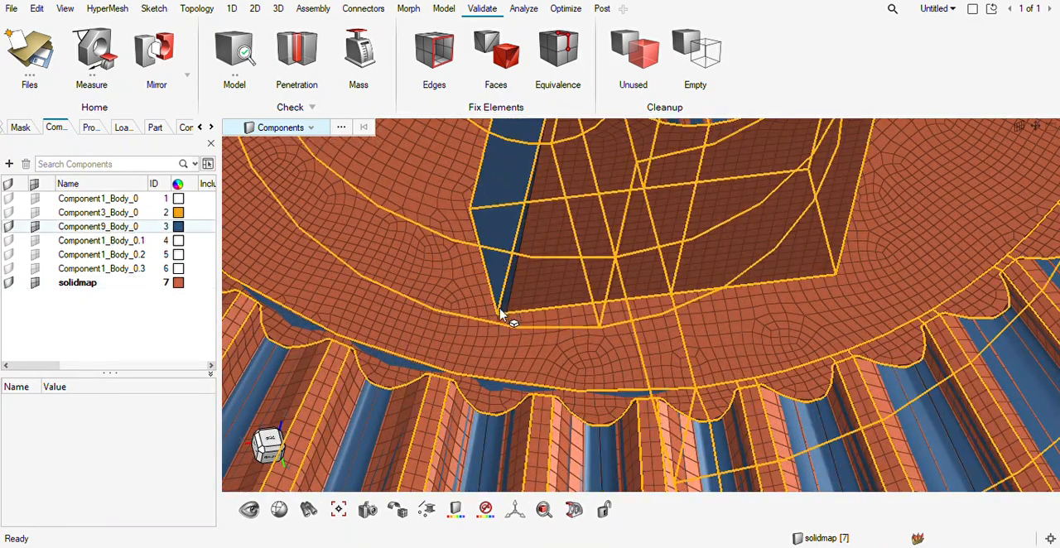
pyautogui.scroll(-5, 520, 301)
pyautogui.moveTo(502, 236); pyautogui.dragTo(537, 499, button='right')
pyautogui.moveTo(638, 352); pyautogui.dragTo(571, 317, button='middle')
pyautogui.scroll(5, 618, 281)
pyautogui.moveTo(621, 283); pyautogui.dragTo(655, 295, button='middle')
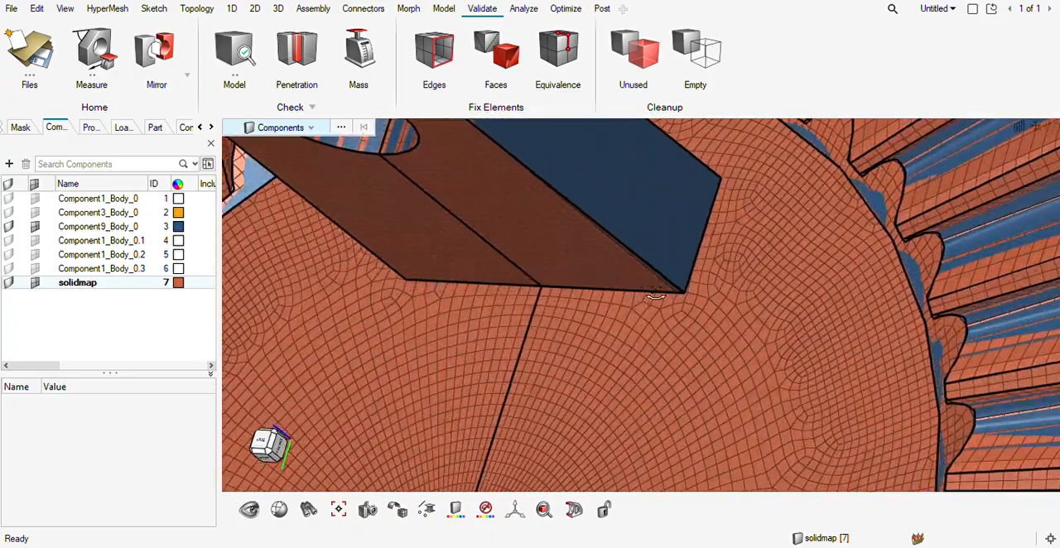
pyautogui.scroll(6, 655, 296)
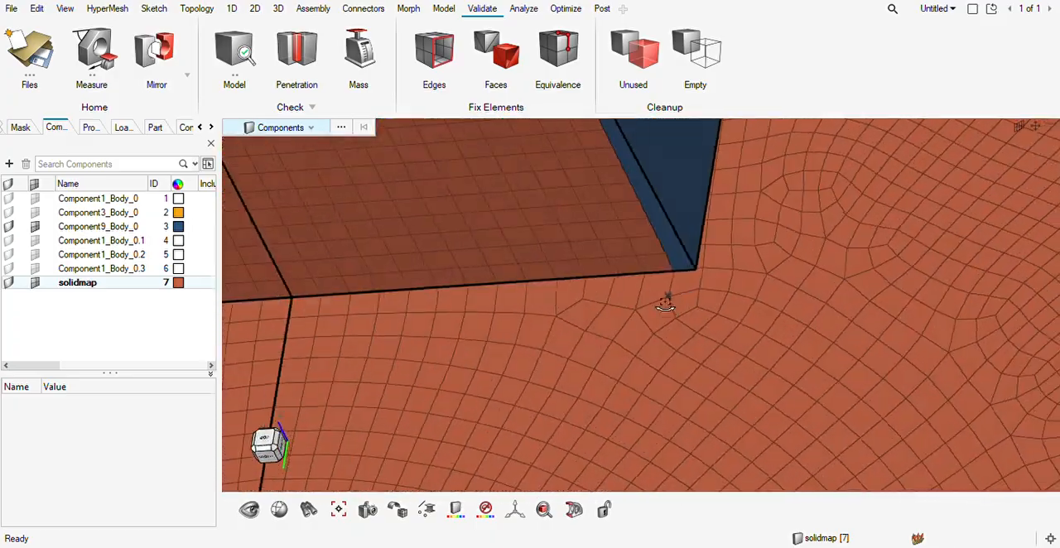
pyautogui.scroll(-10, 669, 290)
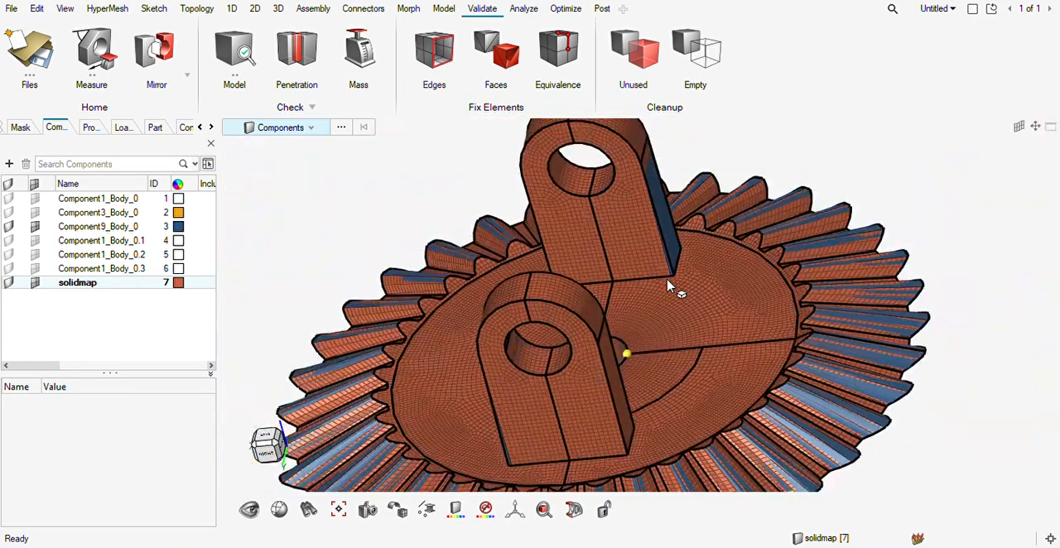
pyautogui.scroll(-3, 669, 286)
pyautogui.moveTo(667, 287); pyautogui.dragTo(646, 304, button='middle')
pyautogui.scroll(-4, 646, 304)
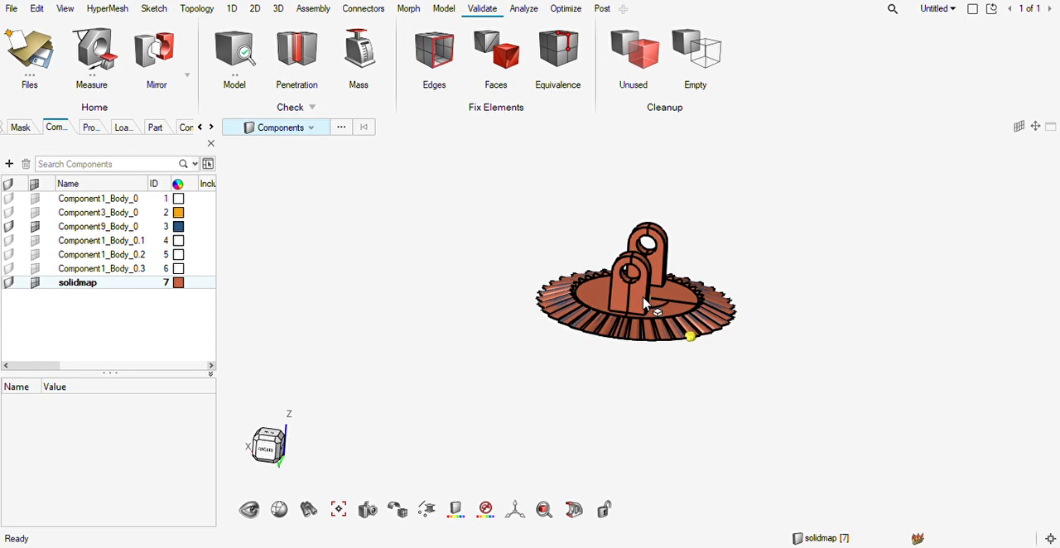
pyautogui.scroll(6, 644, 304)
pyautogui.scroll(-3, 646, 346)
pyautogui.moveTo(642, 344); pyautogui.dragTo(642, 335, button='middle')
pyautogui.scroll(4, 643, 336)
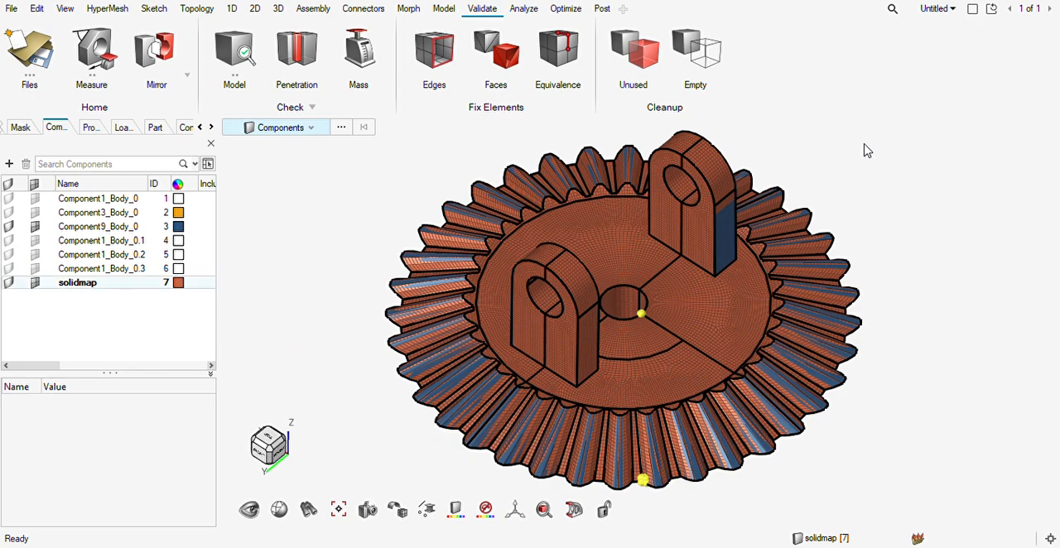
# Show the geometry of Component1_Body_0, Component1_Body_0.1, Component1_Body_0.2, Component1_Body_0.3 and Component3_Body_0.
pyautogui.click(9, 242)
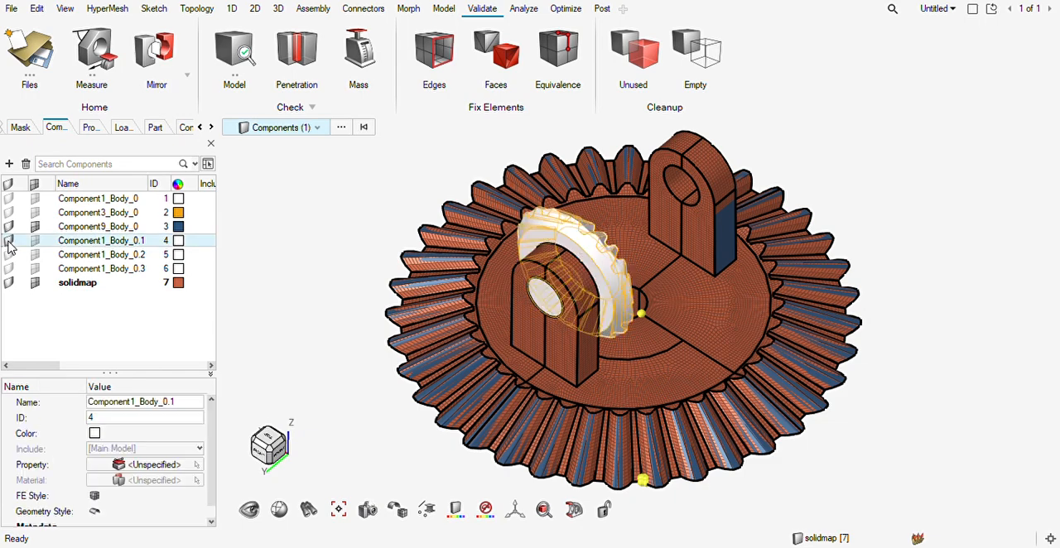
pyautogui.click(10, 255)
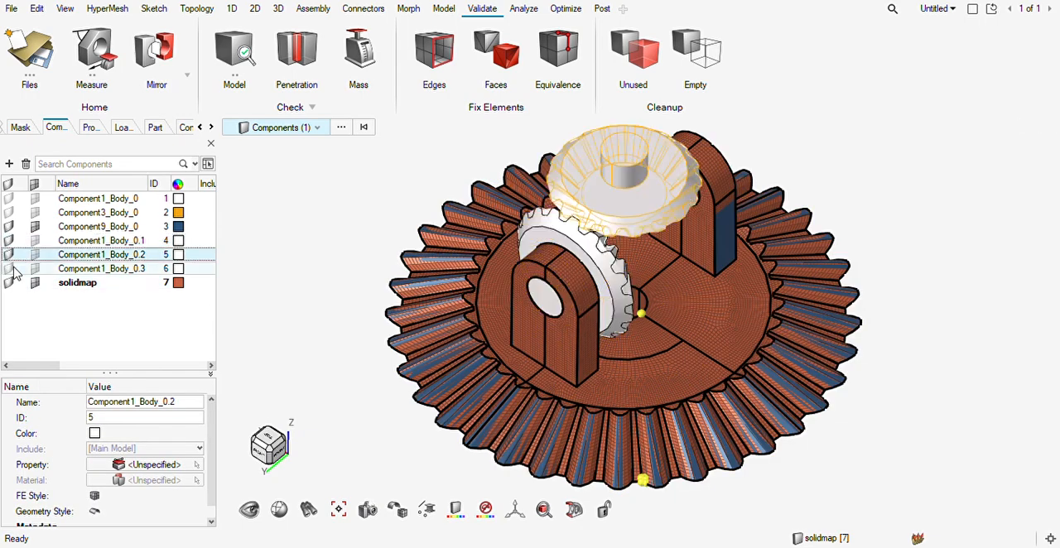
pyautogui.click(10, 270)
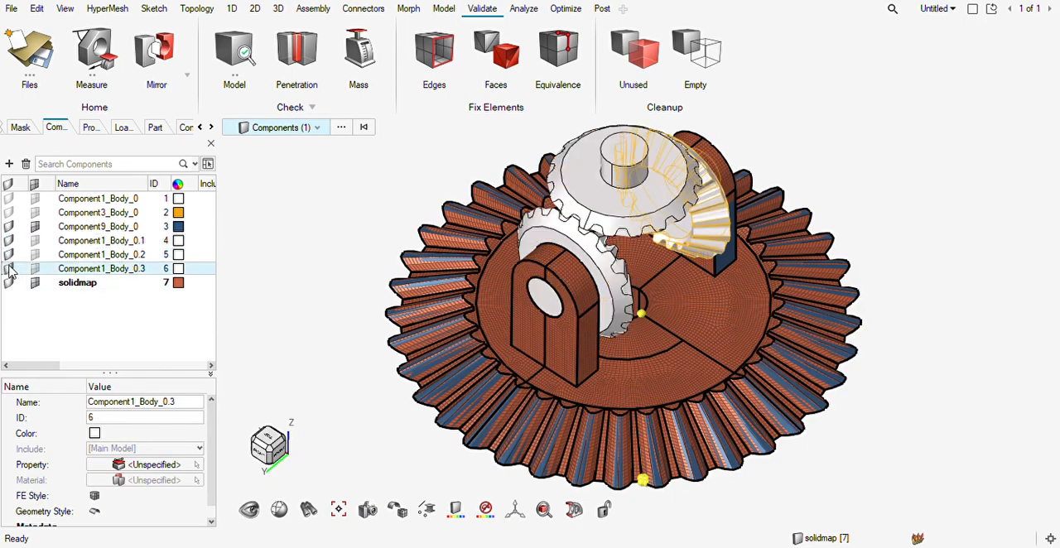
pyautogui.click(8, 214)
pyautogui.click(9, 200)
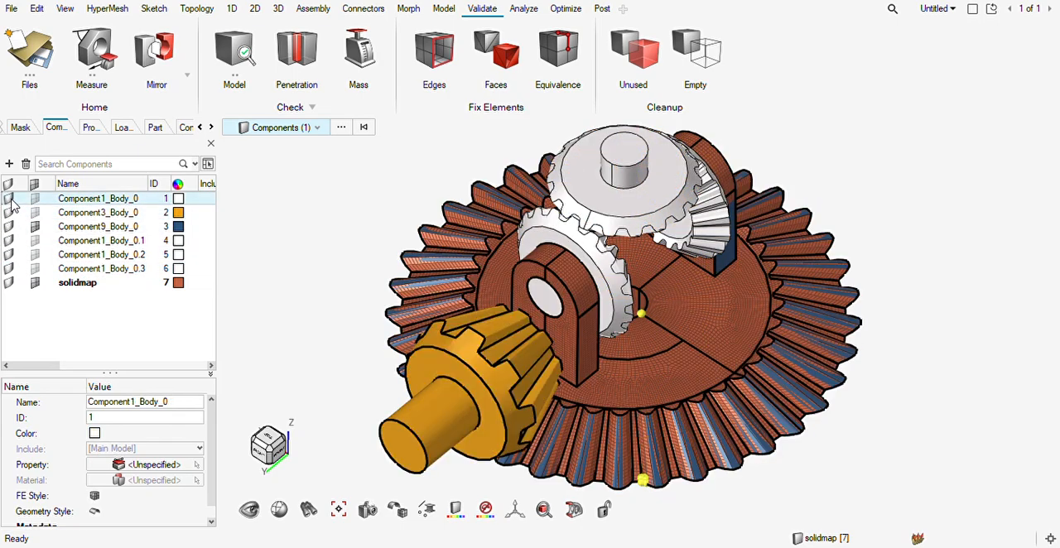
pyautogui.moveTo(561, 361); pyautogui.dragTo(504, 336, button='middle')
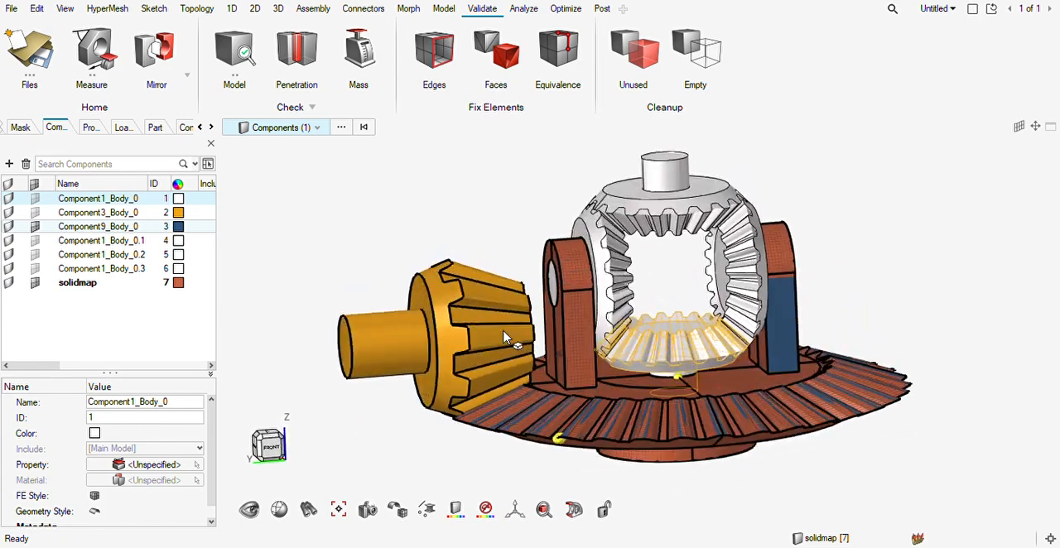
# Isolate the orange pinion component, Component3_Body_0, hiding all other components.
pyautogui.press('Escape')
pyautogui.click(400, 348)
pyautogui.press('Escape')
pyautogui.moveTo(708, 152); pyautogui.dragTo(653, 292)
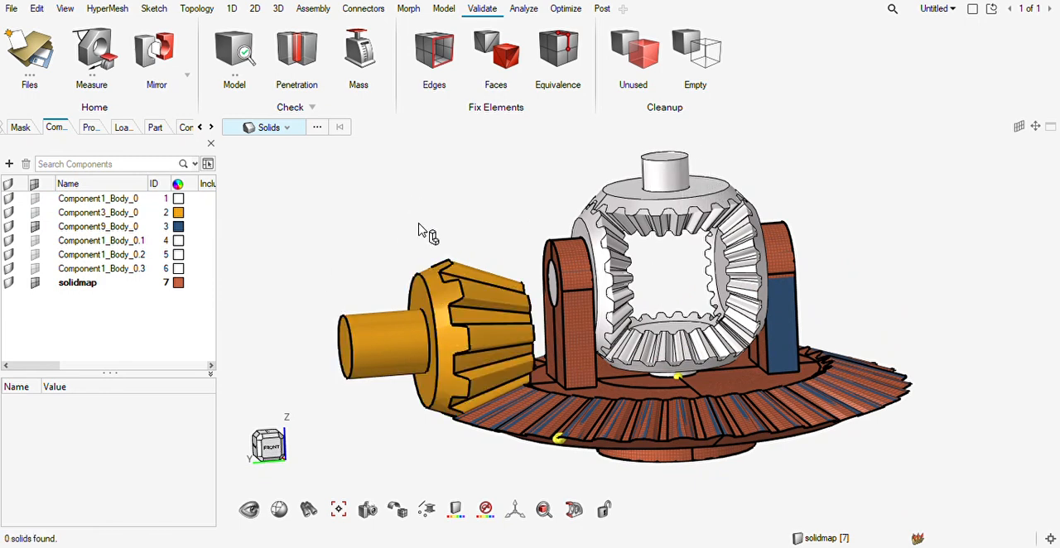
pyautogui.press('Escape')
pyautogui.click(452, 341)
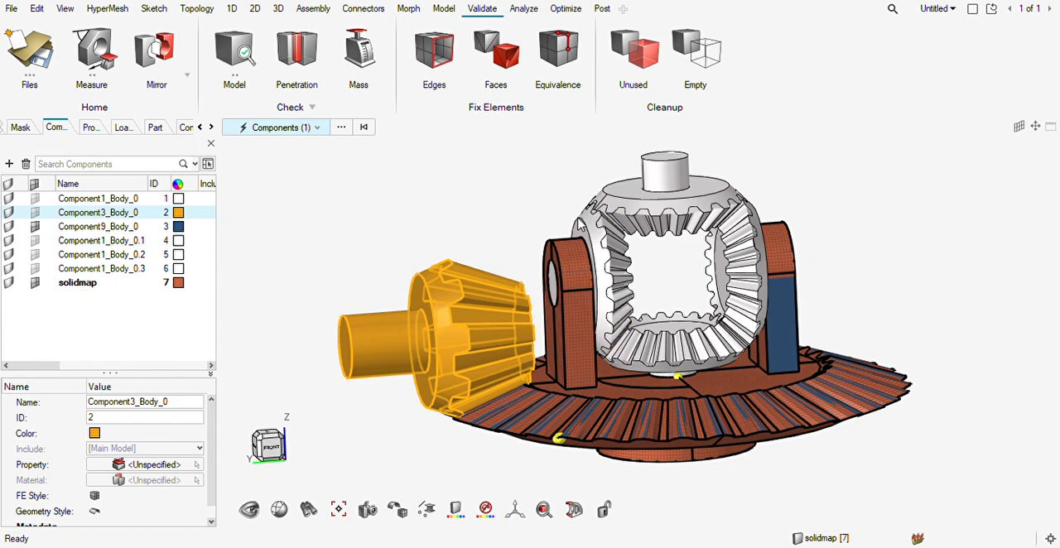
pyautogui.press('i')
pyautogui.moveTo(508, 346); pyautogui.dragTo(395, 352, button='middle')
pyautogui.press('Escape')
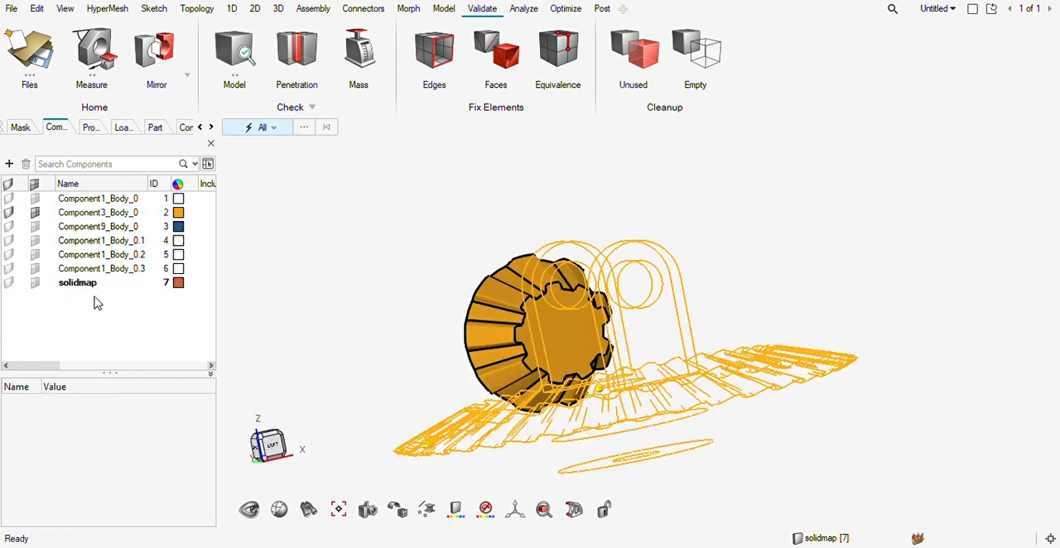
# Rename the solidmap component as comp1.
pyautogui.click(98, 284)
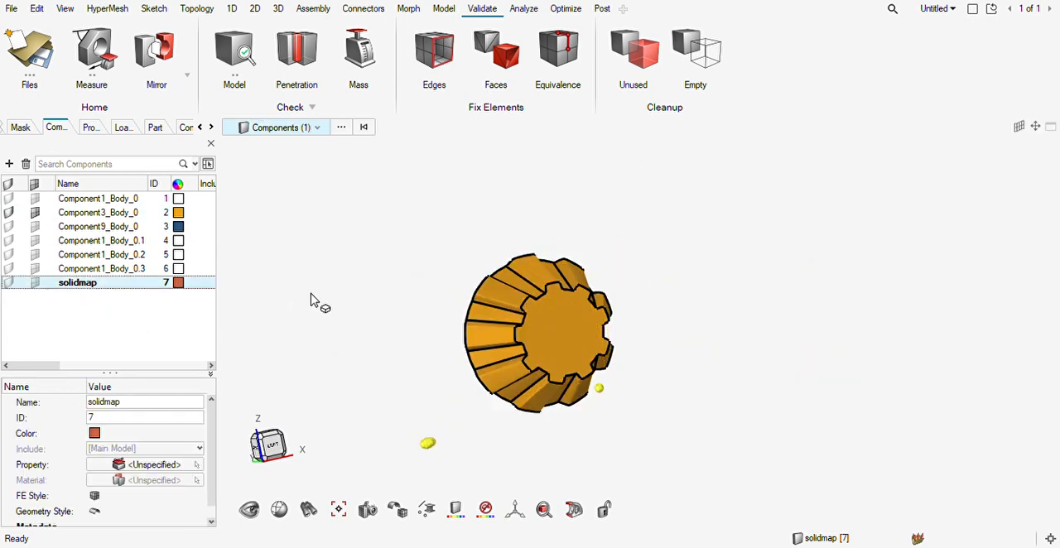
pyautogui.press('F2')
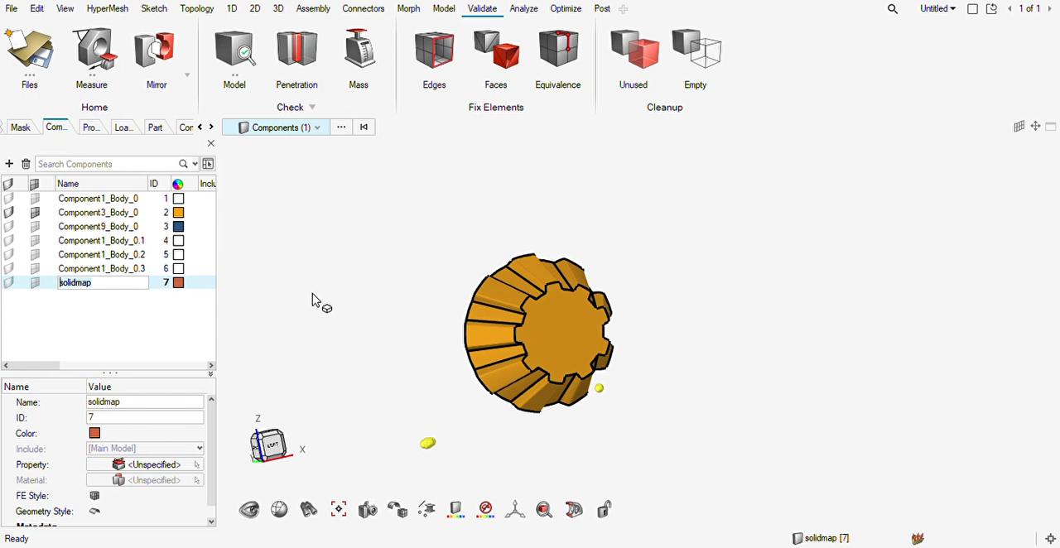
pyautogui.write('comp1')
pyautogui.press('Return')
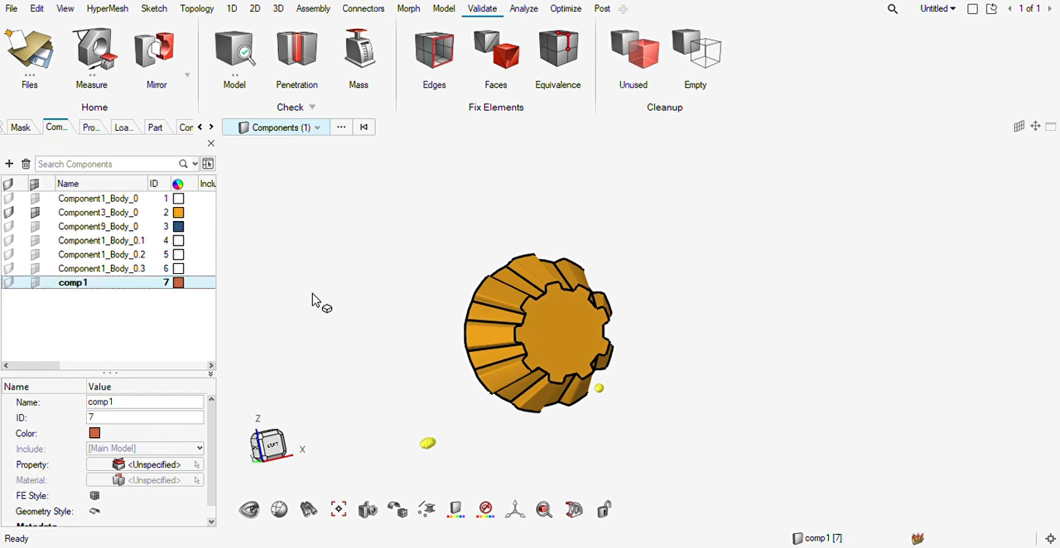
# Split the pinion solid with its annular back face around the shaft as the trimming surface, with the trimmer extended.
pyautogui.moveTo(618, 354); pyautogui.dragTo(729, 389, button='middle')
pyautogui.moveTo(547, 352); pyautogui.dragTo(626, 315, button='middle')
pyautogui.scroll(4, 533, 318)
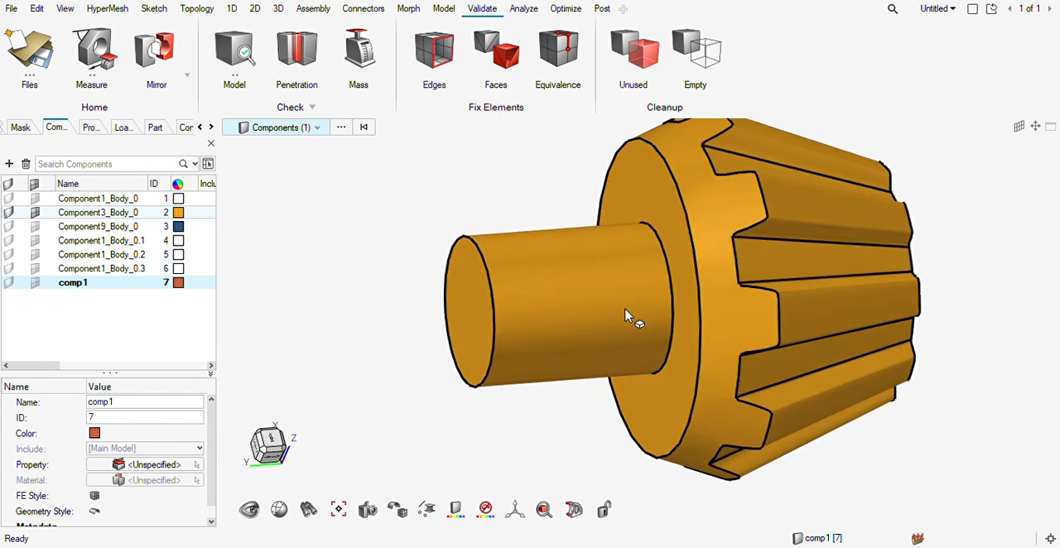
pyautogui.press('F11')
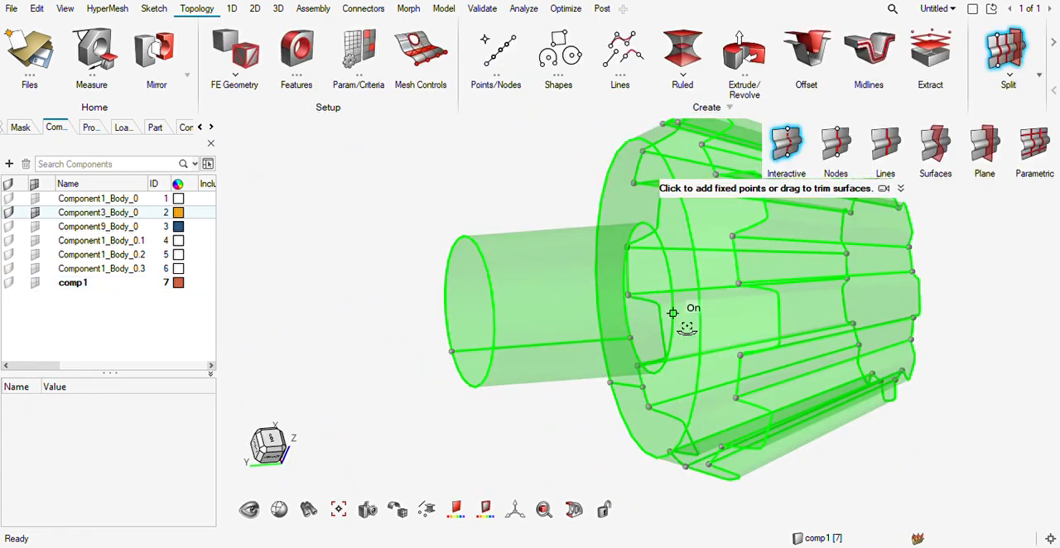
pyautogui.moveTo(678, 315); pyautogui.dragTo(738, 305, button='middle')
pyautogui.scroll(-5, 738, 304)
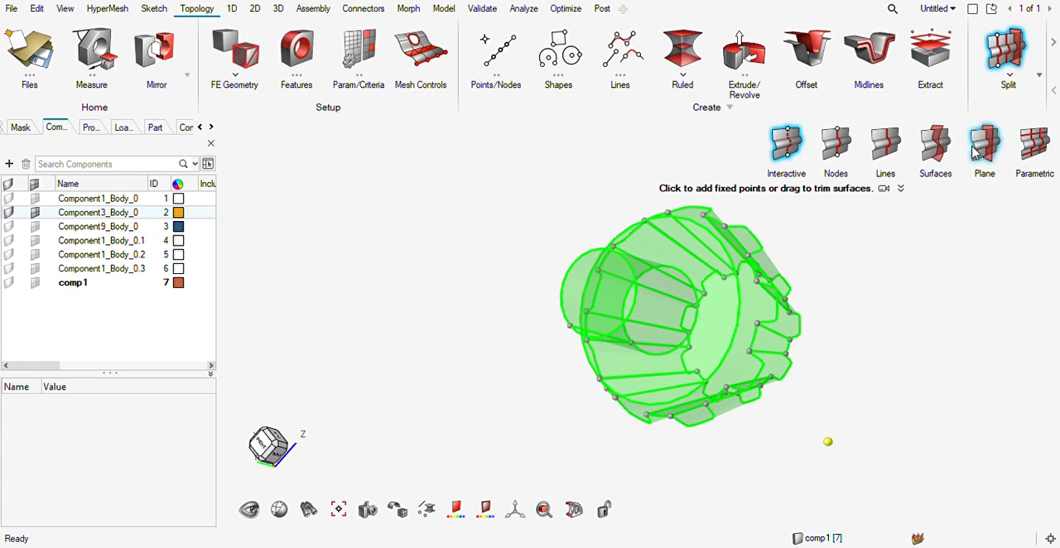
pyautogui.click(936, 147)
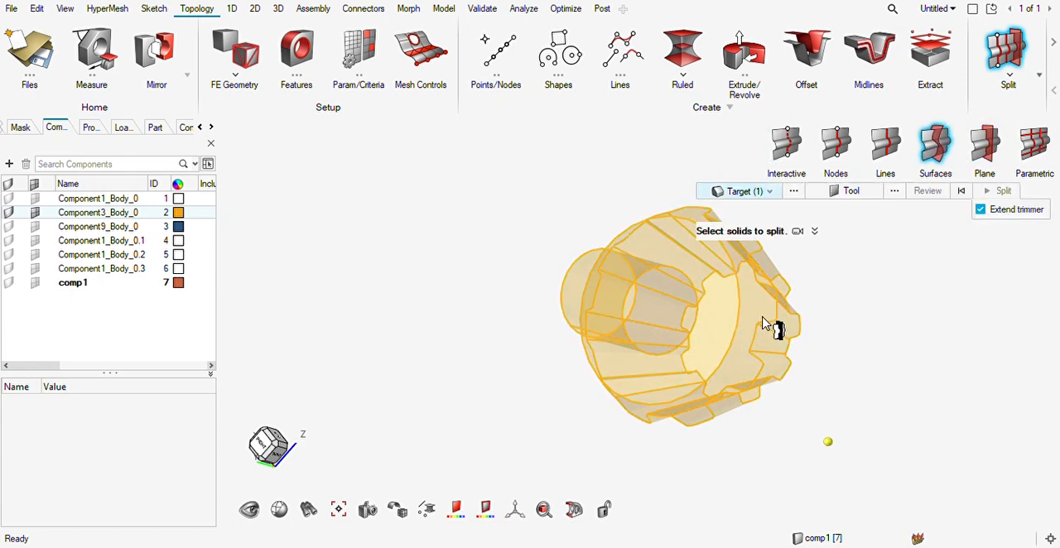
pyautogui.click(851, 193)
pyautogui.click(722, 336)
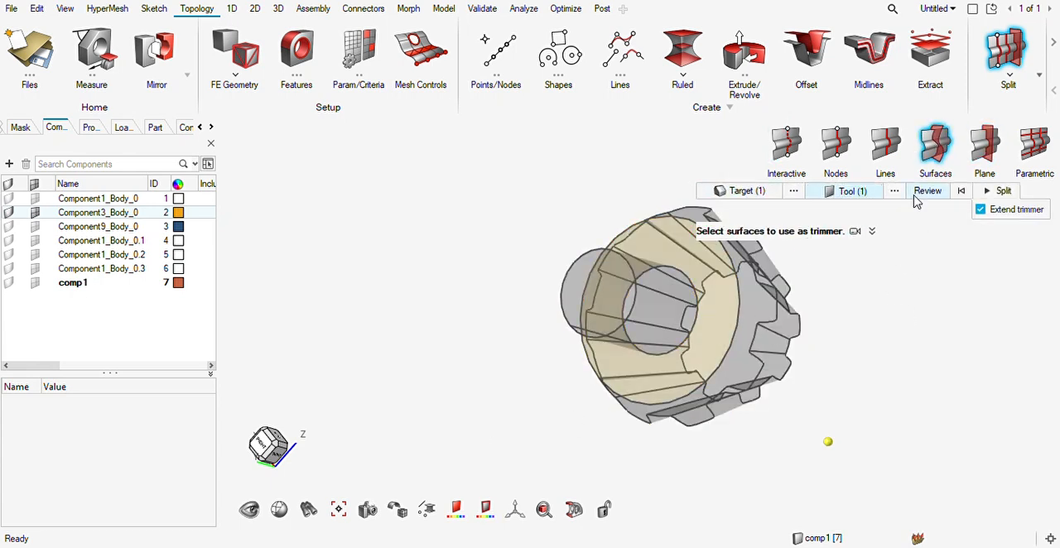
pyautogui.click(920, 196)
pyautogui.click(990, 192)
pyautogui.moveTo(708, 365); pyautogui.dragTo(623, 358, button='middle')
pyautogui.press('Escape')
pyautogui.moveTo(701, 363); pyautogui.dragTo(497, 379, button='right')
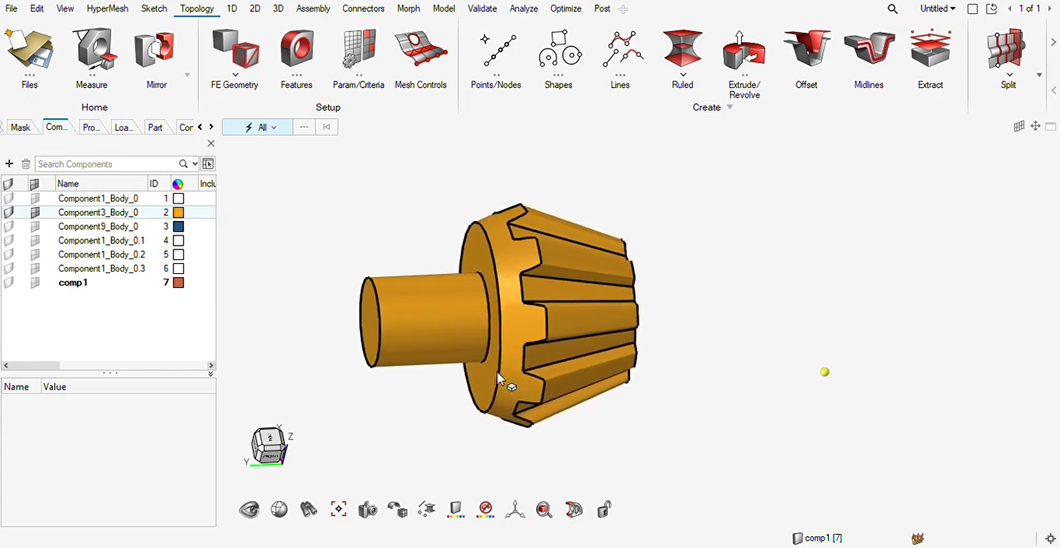
# Try a solid map mesh with element size 2.00 on the toothed body of the pinion, inspect it and undo it.
pyautogui.click(278, 10)
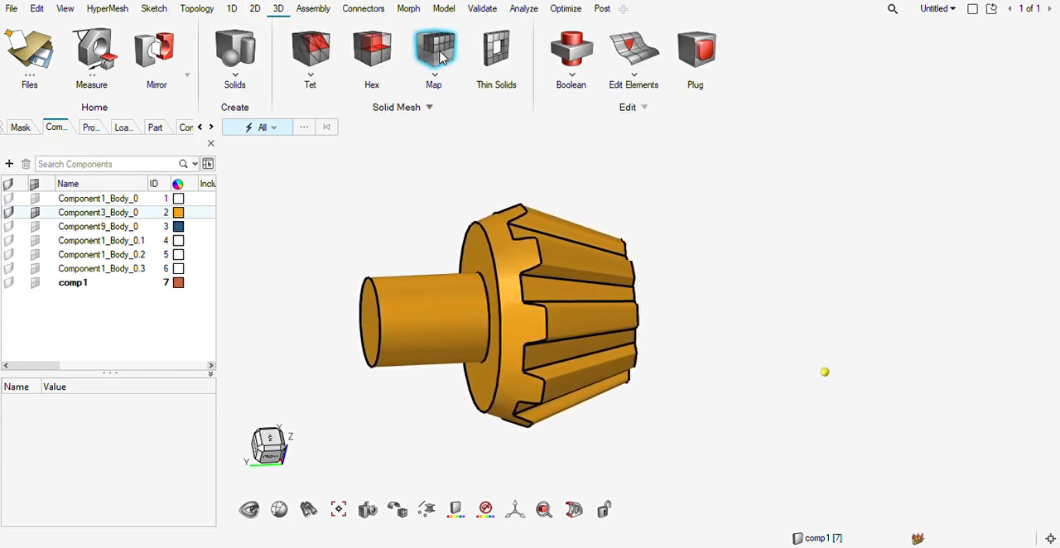
pyautogui.click(434, 53)
pyautogui.click(551, 273)
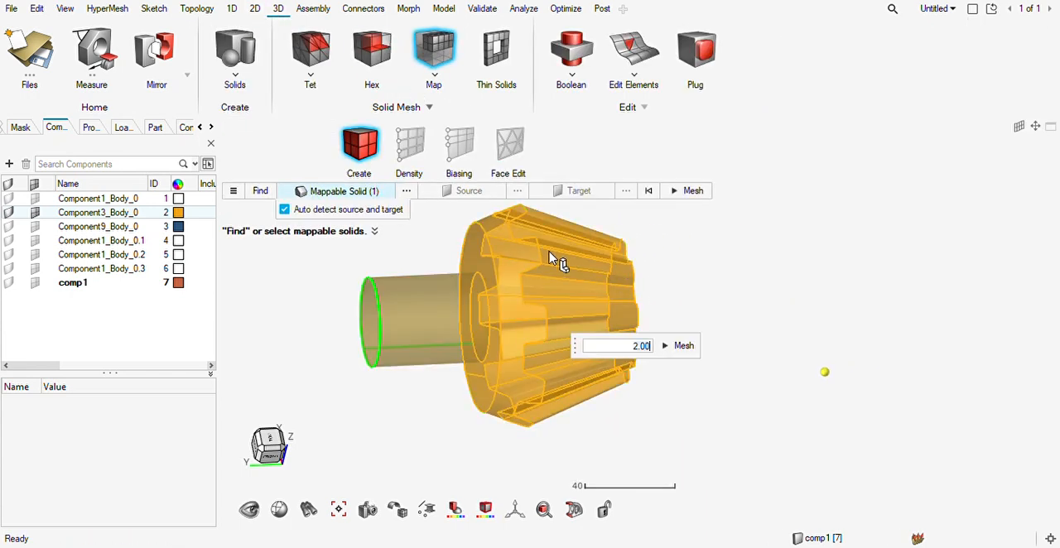
pyautogui.click(684, 352)
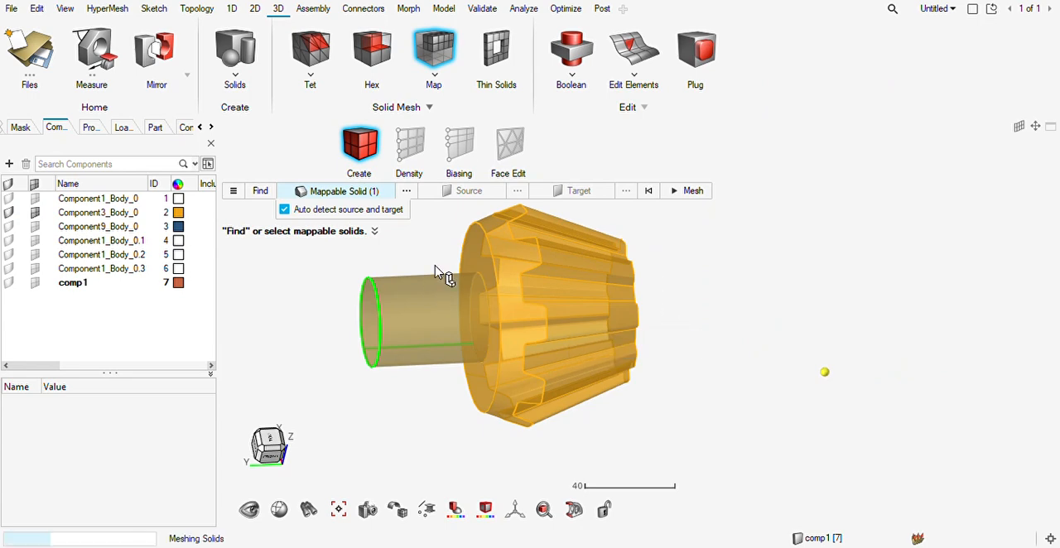
pyautogui.moveTo(479, 290); pyautogui.dragTo(518, 276, button='middle')
pyautogui.scroll(4, 517, 276)
pyautogui.scroll(3, 517, 282)
pyautogui.scroll(-5, 513, 282)
pyautogui.moveTo(512, 282); pyautogui.dragTo(476, 294, button='middle')
pyautogui.press('Escape')
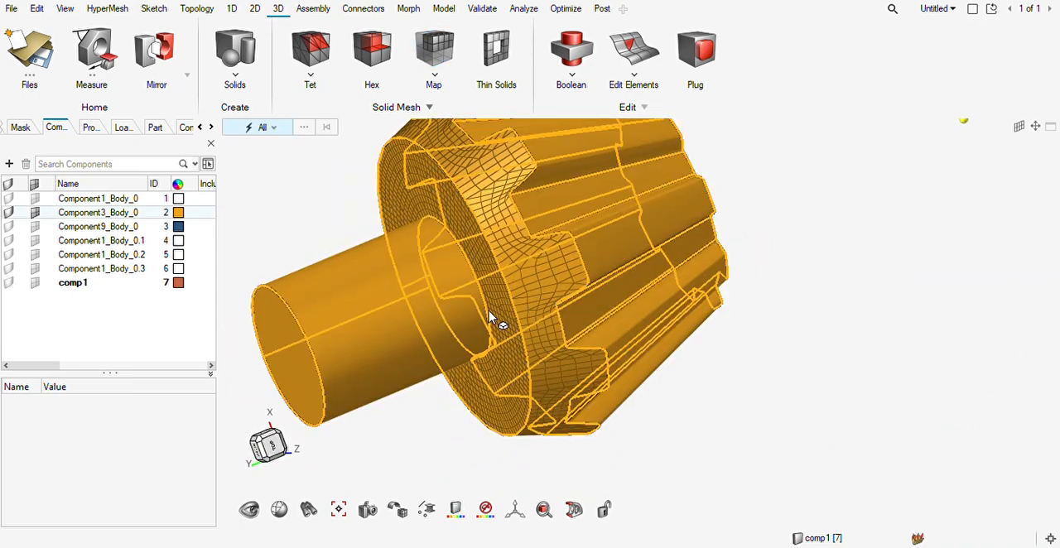
pyautogui.hotkey('ctrl', 'z')
# Isolate the toothed pinion solid, hiding the separate shaft solid.
pyautogui.moveTo(461, 347); pyautogui.dragTo(440, 314, button='middle')
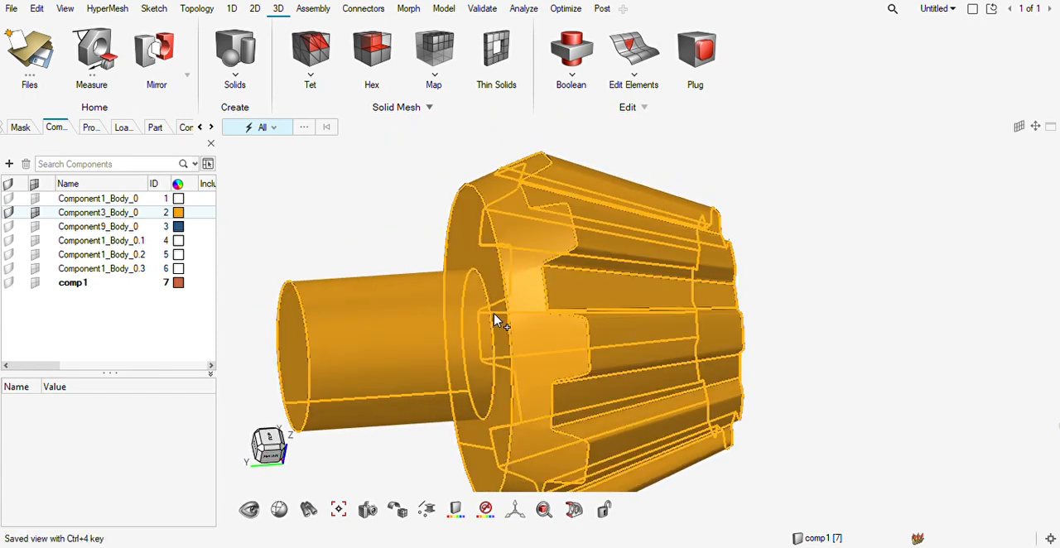
pyautogui.click(605, 310)
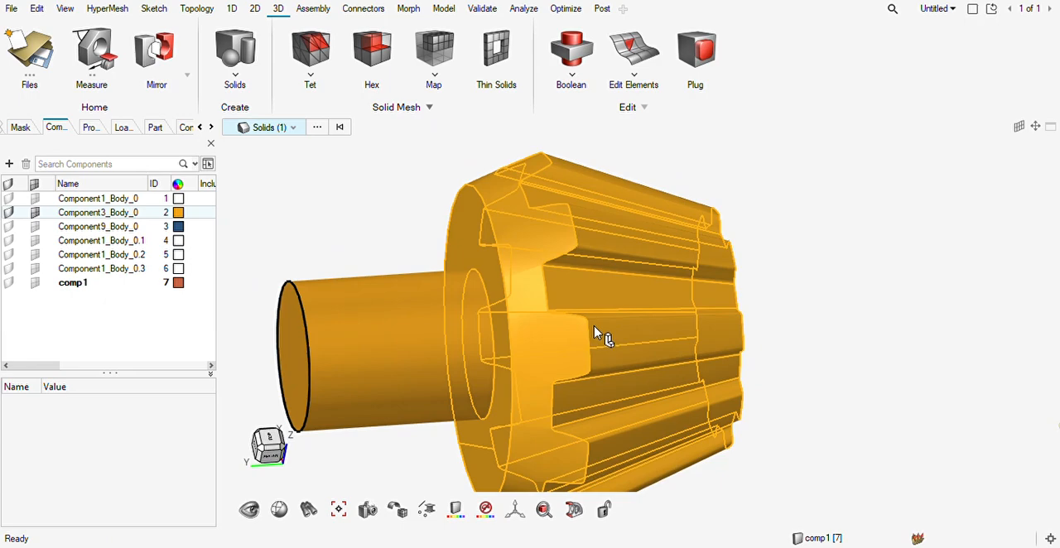
pyautogui.press('i')
pyautogui.press('Escape')
pyautogui.moveTo(509, 333); pyautogui.dragTo(647, 347, button='middle')
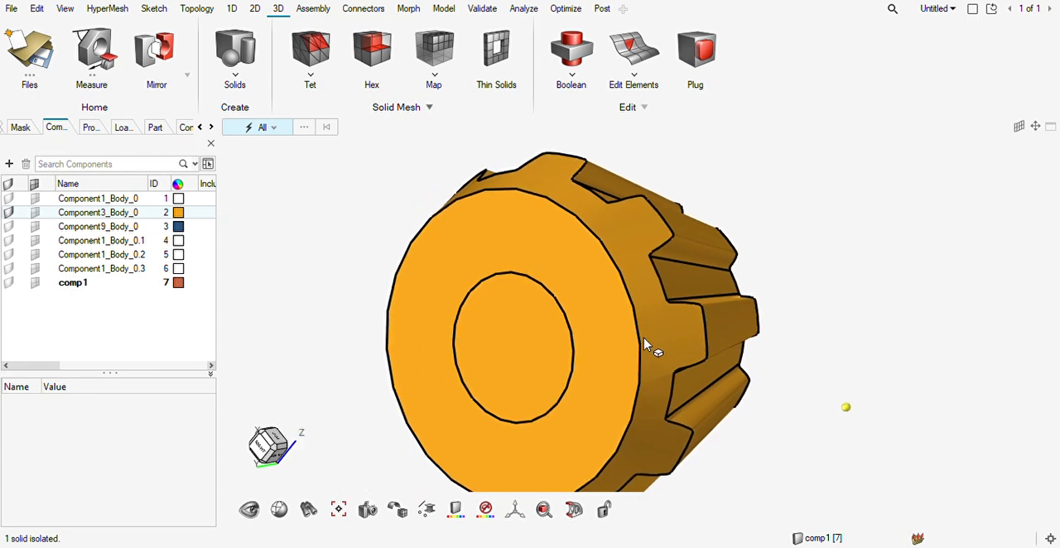
pyautogui.press('F12')
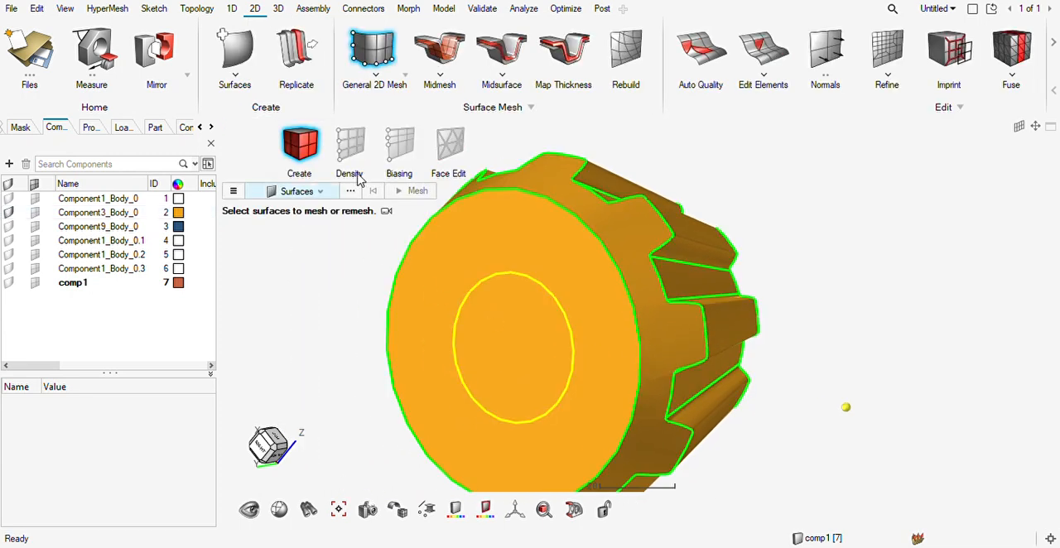
pyautogui.click(401, 108)
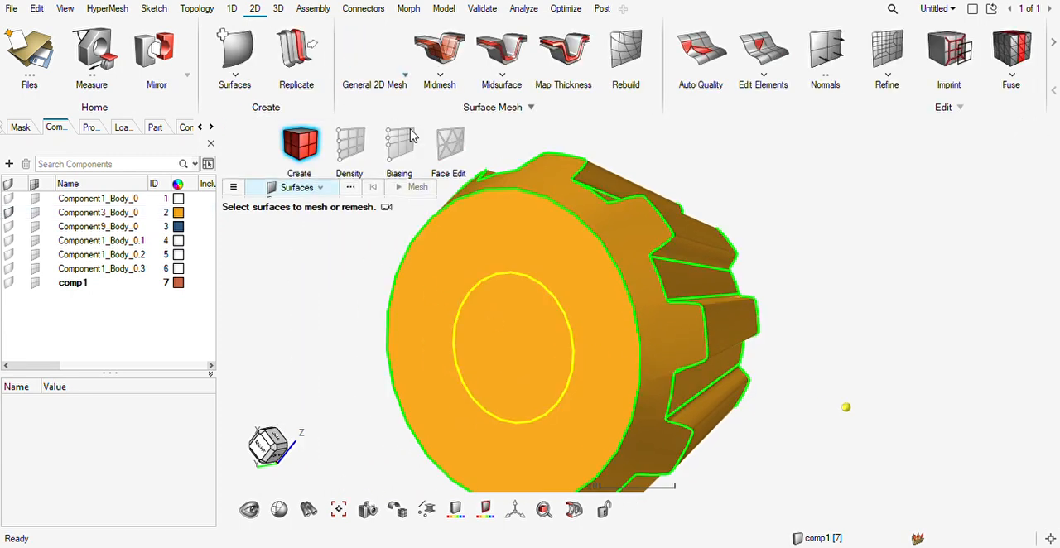
pyautogui.click(492, 356)
pyautogui.click(554, 235)
pyautogui.click(642, 240)
pyautogui.scroll(-3, 615, 283)
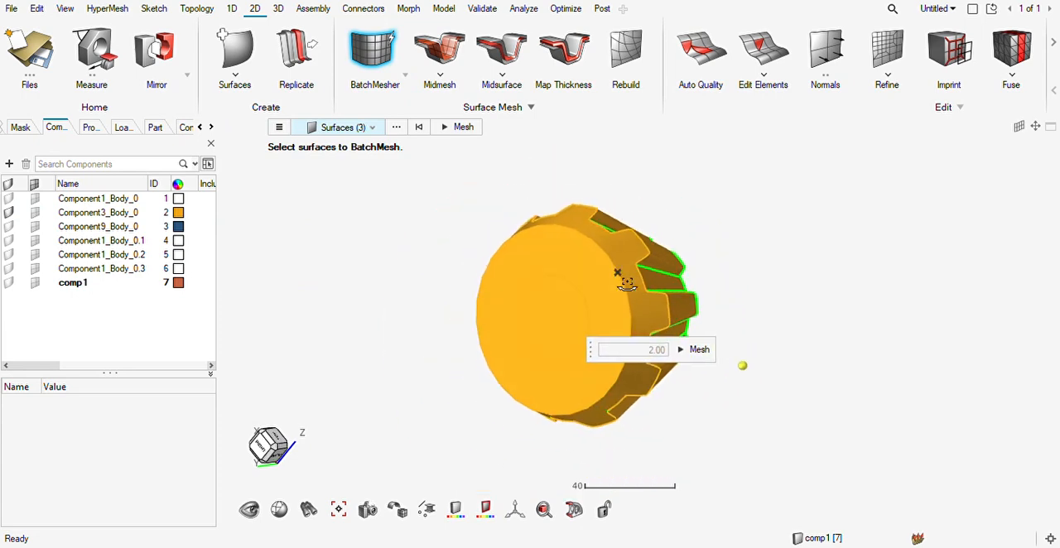
pyautogui.moveTo(614, 283); pyautogui.dragTo(617, 295, button='middle')
# Change the display colour of Component3_Body_0 to green.
pyautogui.click(260, 247)
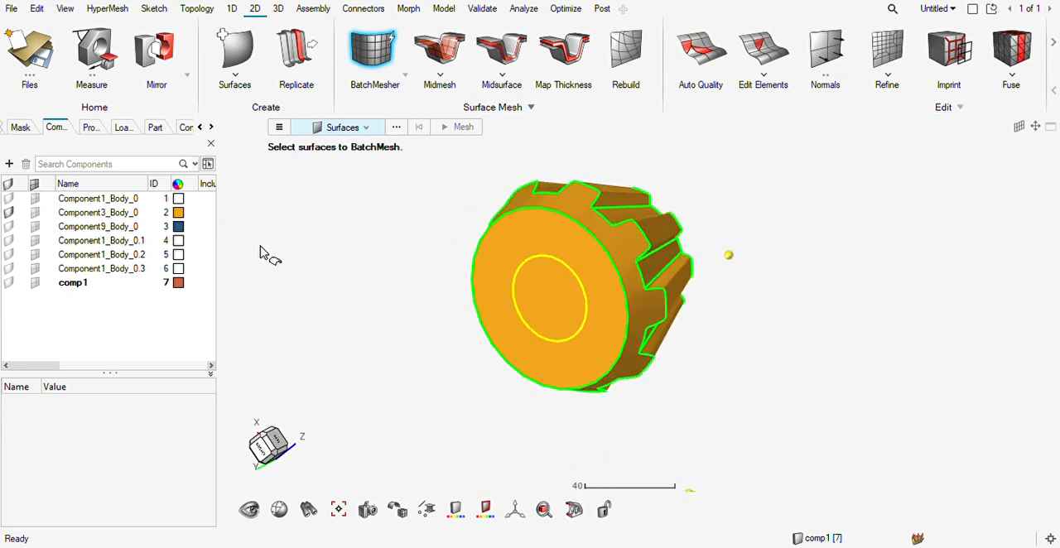
pyautogui.click(187, 217)
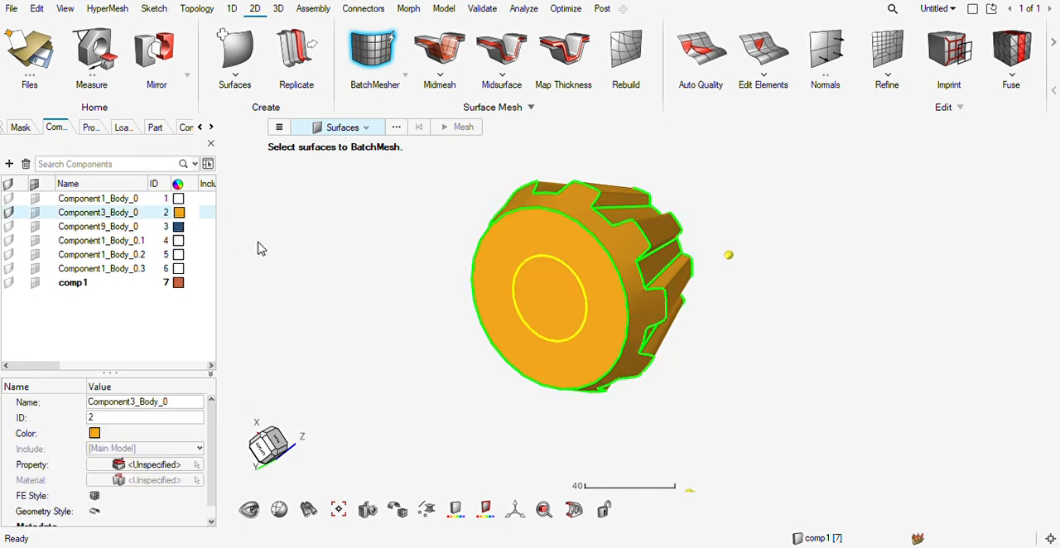
pyautogui.moveTo(629, 290); pyautogui.dragTo(619, 311, button='right')
# Try a general 2D mesh of size 2.00 on the pinion's central disc, annular back face and adjoining conical face, inspect it and undo it.
pyautogui.press('F12')
pyautogui.click(554, 330)
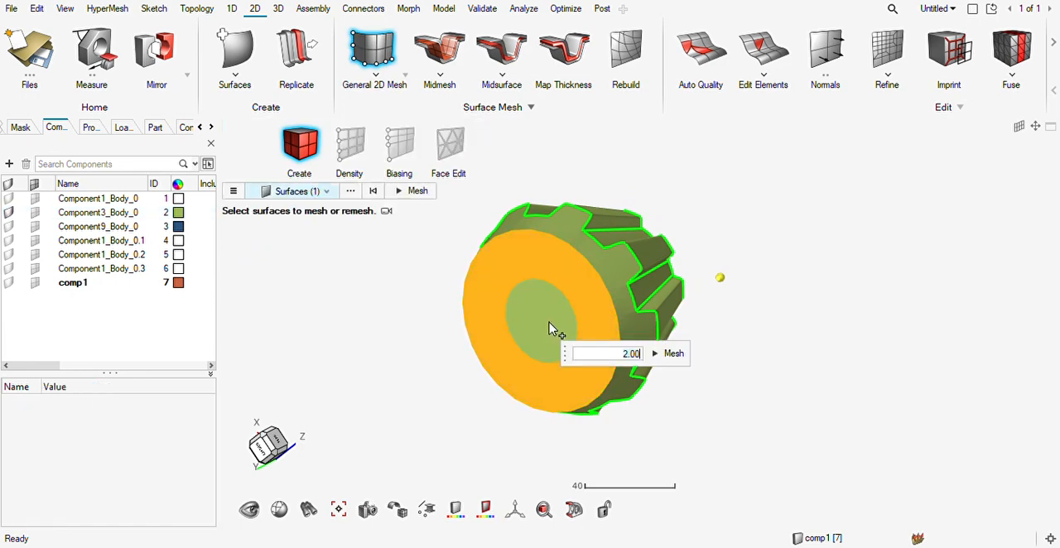
pyautogui.click(555, 327)
pyautogui.click(611, 268)
pyautogui.click(685, 348)
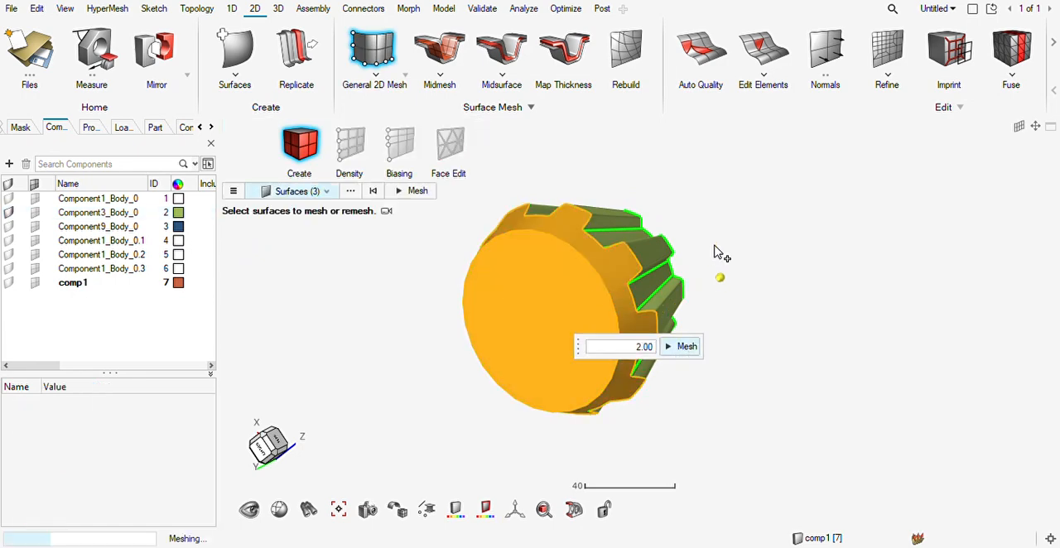
pyautogui.scroll(6, 644, 293)
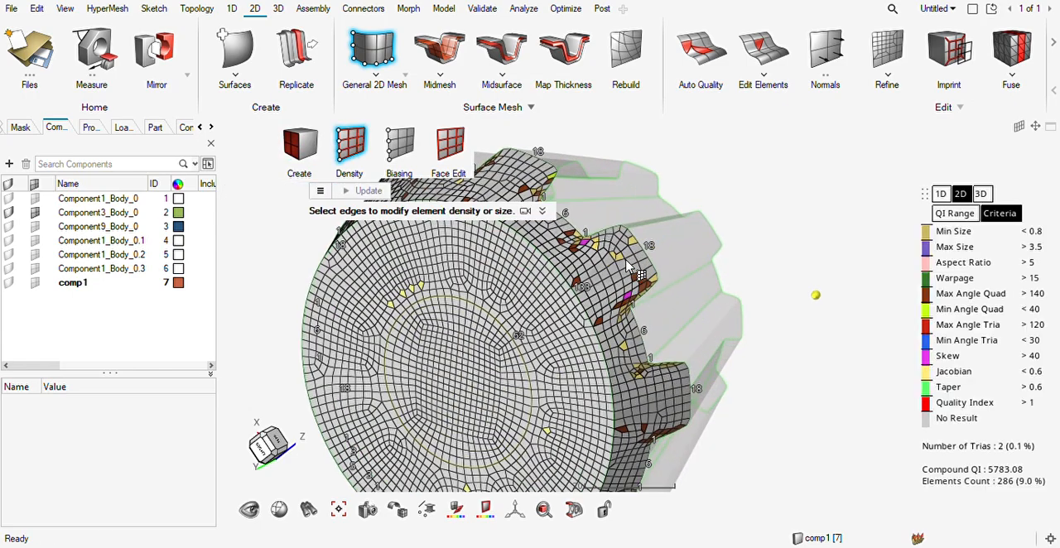
pyautogui.scroll(-5, 632, 266)
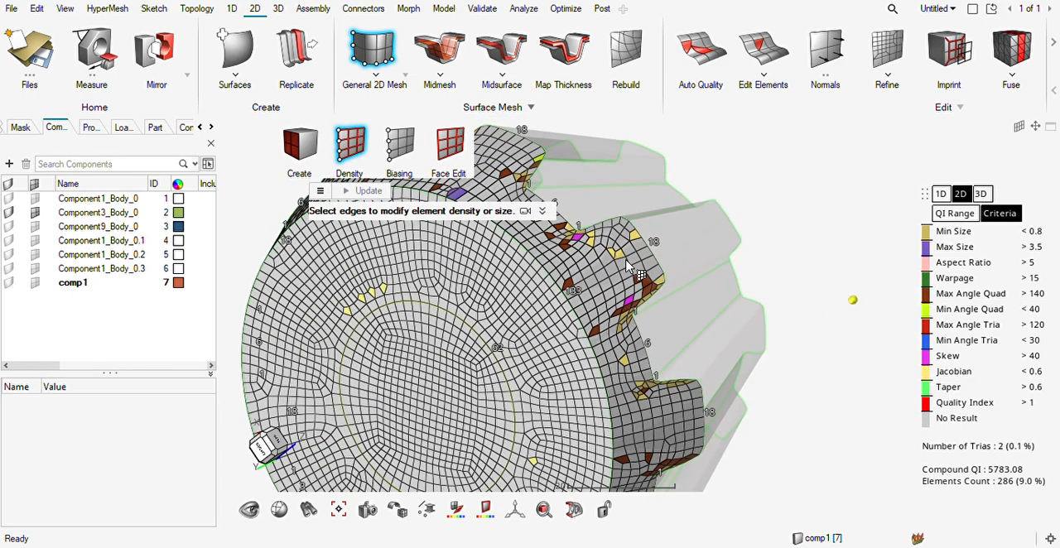
pyautogui.press('Escape')
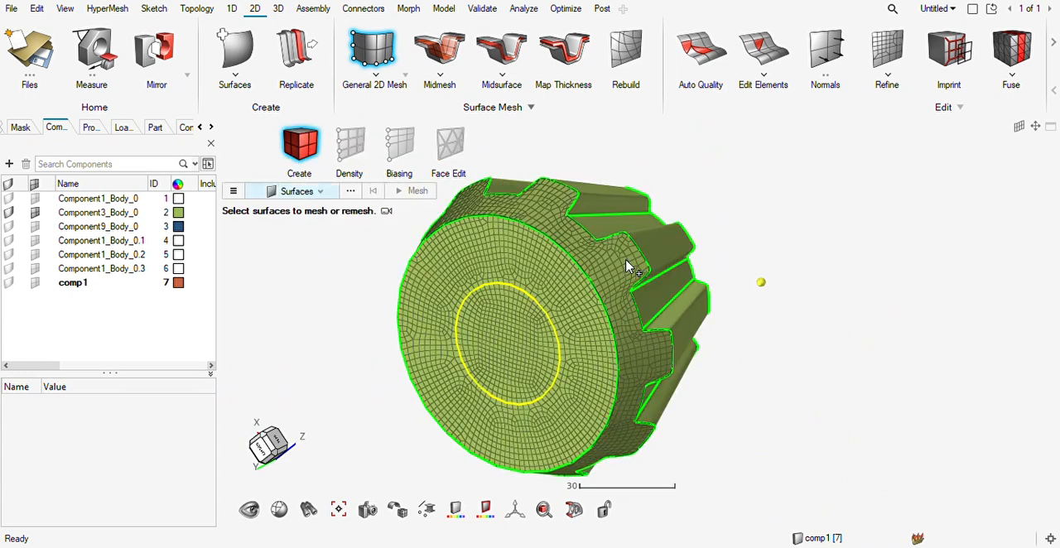
pyautogui.hotkey('ctrl', 'z')
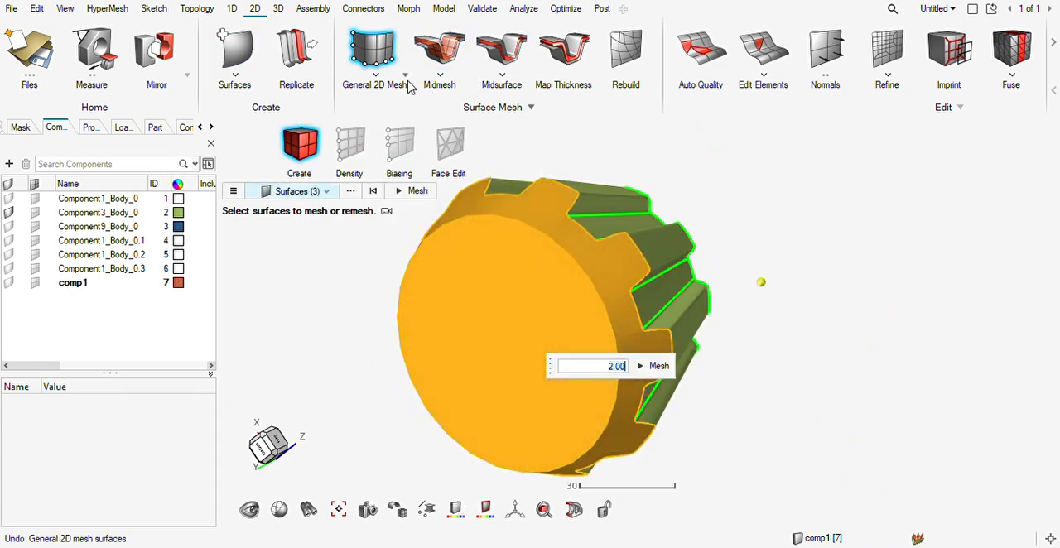
# Mesh the pinion's central disc, annular back face and adjoining conical face with BatchMesher.
pyautogui.click(383, 113)
pyautogui.click(540, 315)
pyautogui.click(557, 274)
pyautogui.click(583, 262)
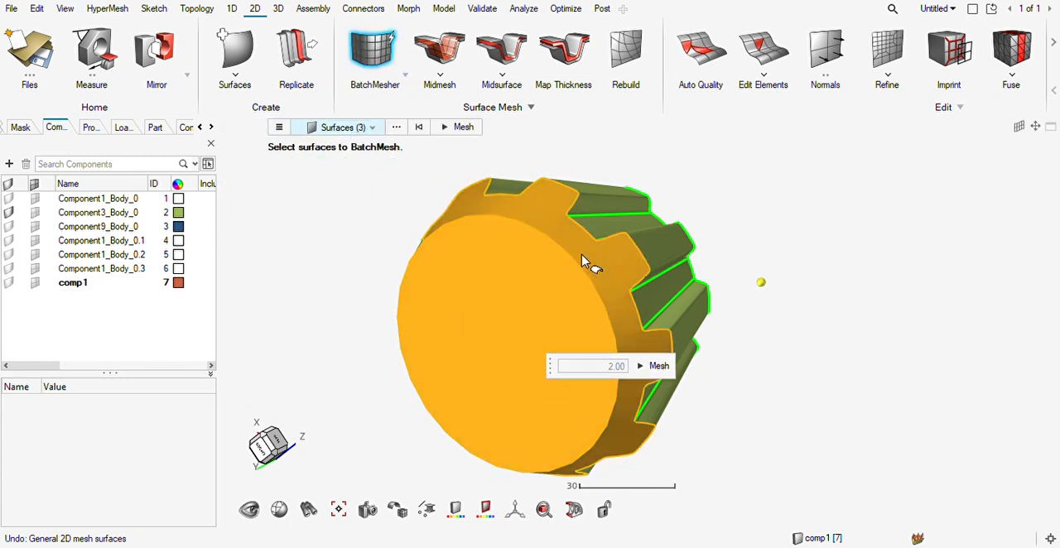
pyautogui.click(658, 366)
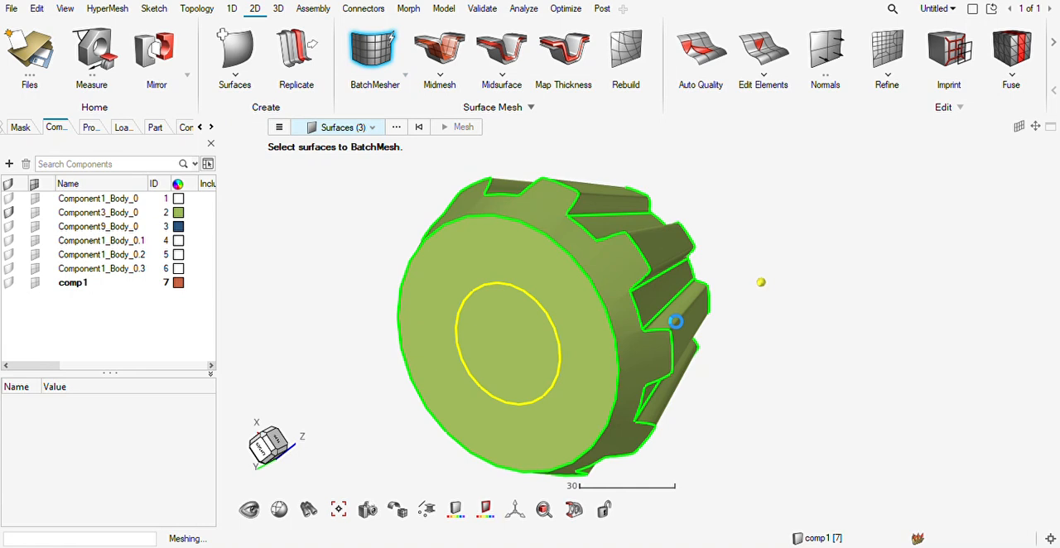
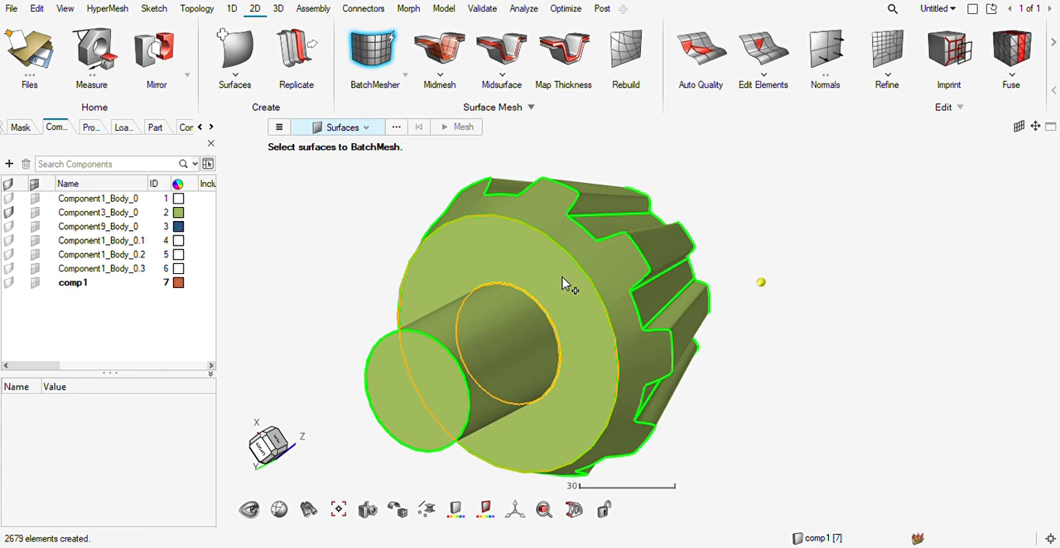
# Show the elements of Component3_Body_0 and inspect the surface mesh on the pinion's back faces.
pyautogui.moveTo(565, 278); pyautogui.dragTo(553, 282, button='right')
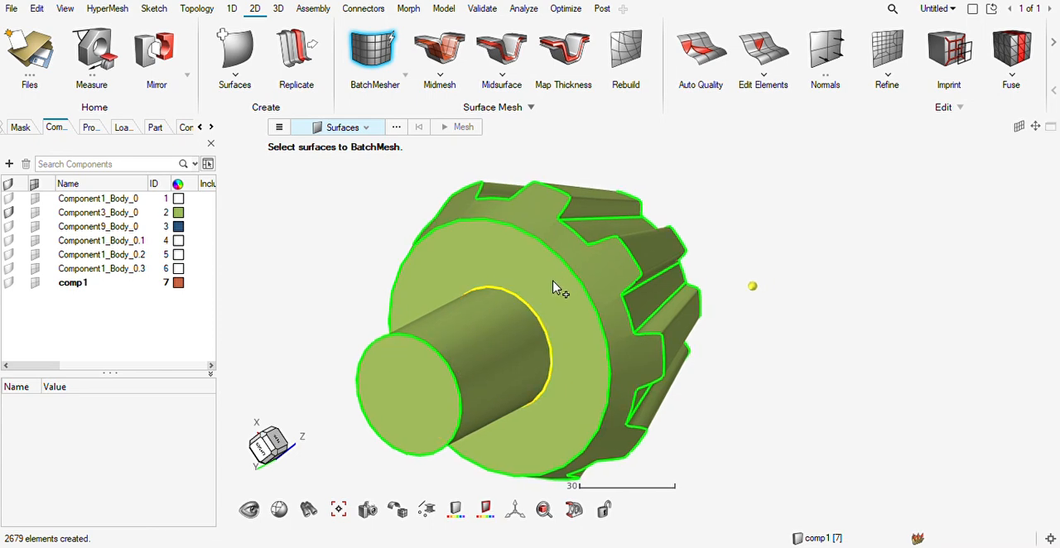
pyautogui.click(35, 213)
pyautogui.moveTo(691, 323); pyautogui.dragTo(730, 313, button='middle')
pyautogui.scroll(3, 630, 368)
pyautogui.moveTo(636, 376); pyautogui.dragTo(601, 375, button='middle')
pyautogui.scroll(-3, 625, 371)
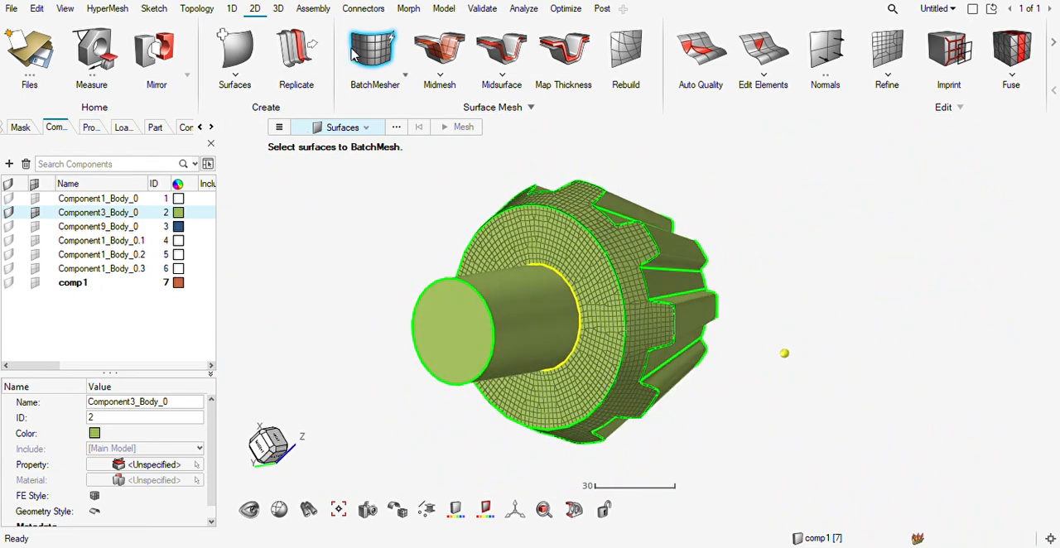
# Solid-map the toothed pinion solid from its meshed back faces, with automatic source and target detection and the default edge densities.
pyautogui.click(278, 12)
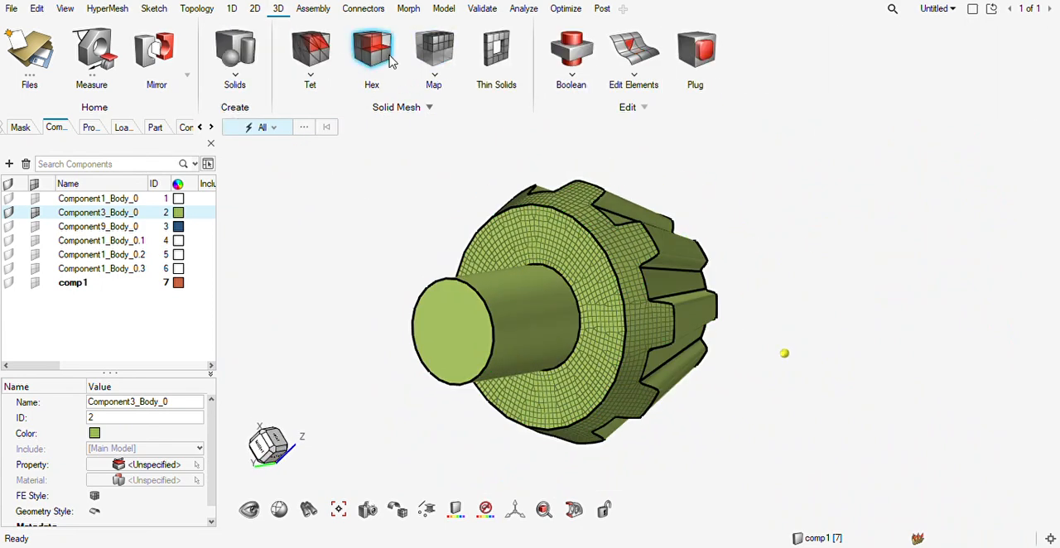
pyautogui.click(382, 56)
pyautogui.click(434, 51)
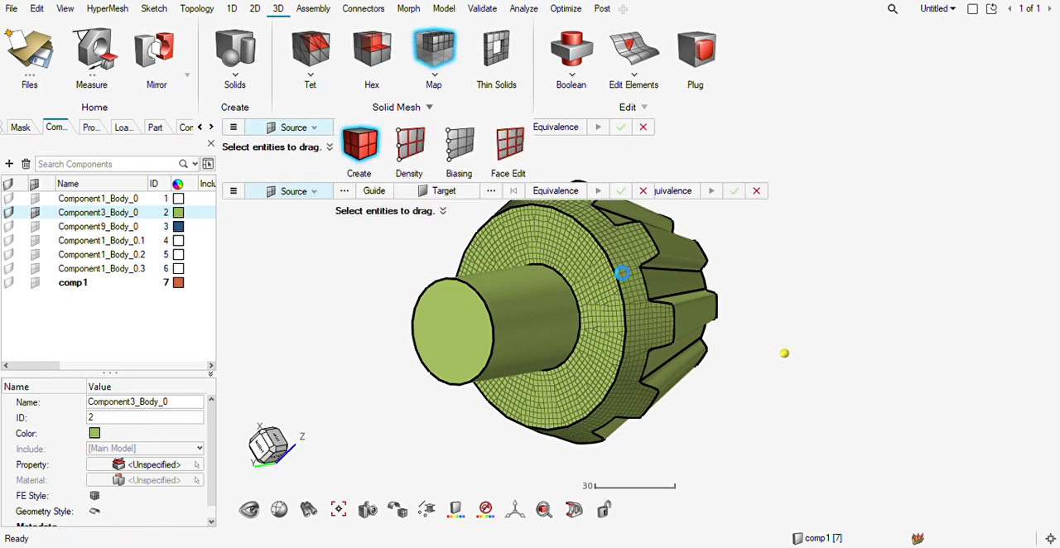
pyautogui.click(643, 277)
pyautogui.click(689, 191)
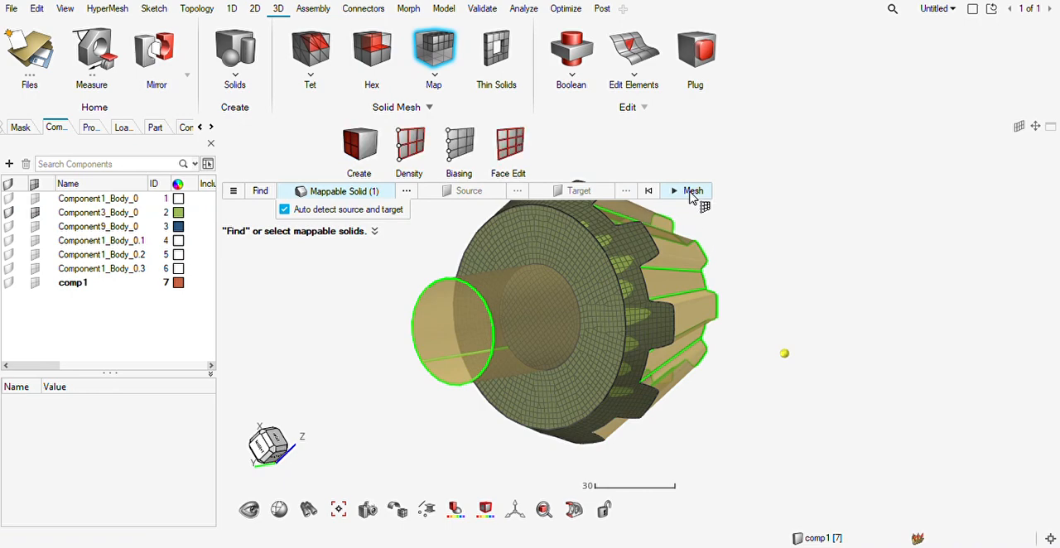
pyautogui.click(692, 191)
pyautogui.scroll(2, 727, 235)
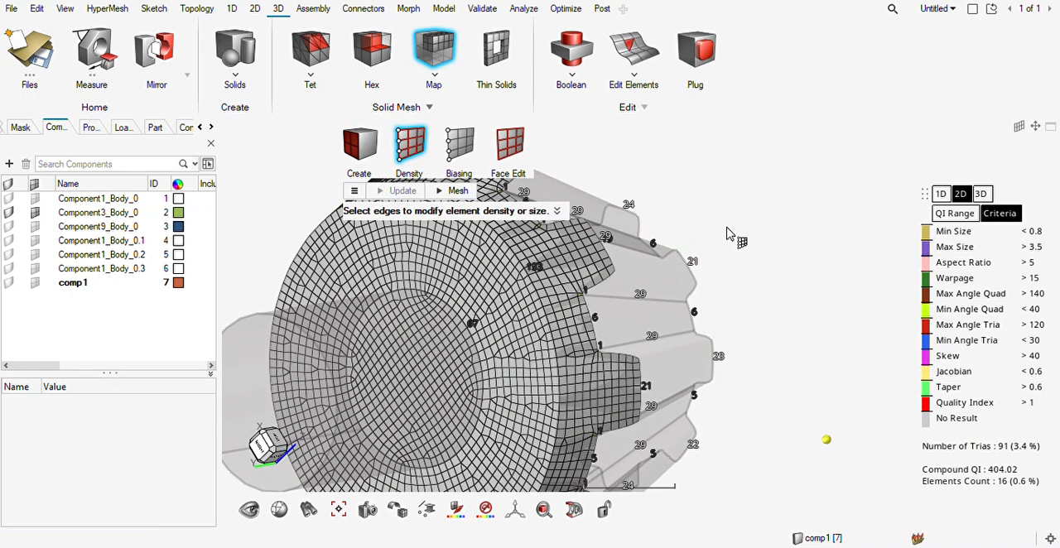
pyautogui.scroll(-2, 735, 247)
pyautogui.moveTo(753, 260); pyautogui.dragTo(734, 290, button='middle')
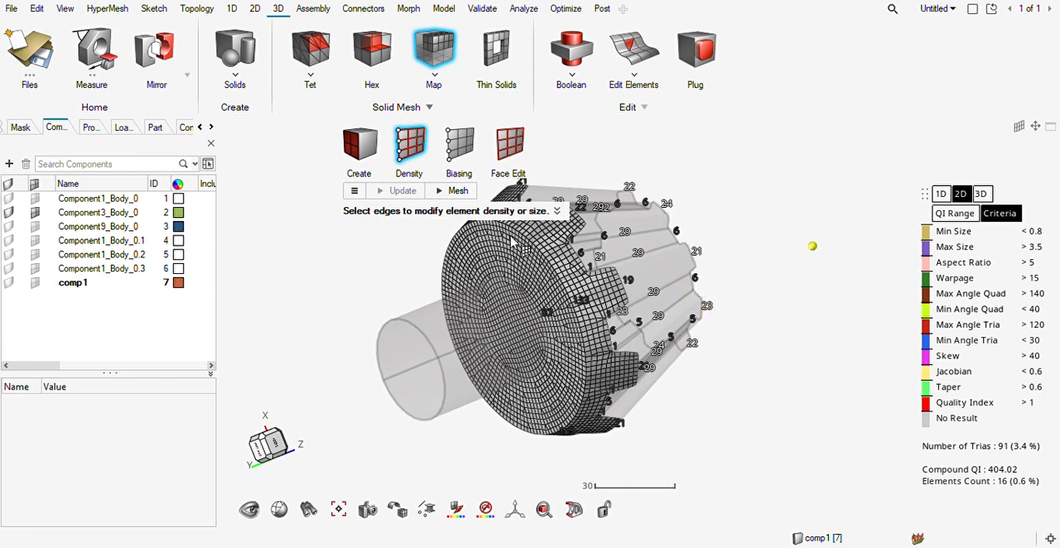
pyautogui.click(449, 191)
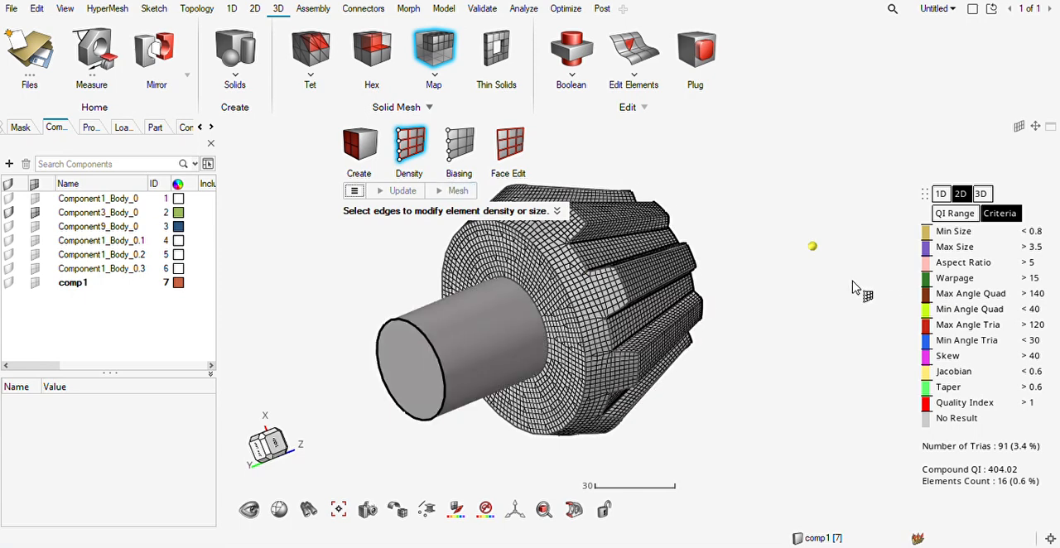
pyautogui.moveTo(596, 307); pyautogui.dragTo(544, 295, button='right')
pyautogui.press('Escape')
# Solid-map the pinion's cylindrical shaft solid with automatic source and target detection, keeping the default edge densities.
pyautogui.click(486, 367)
pyautogui.moveTo(563, 333); pyautogui.dragTo(588, 357, button='middle')
pyautogui.click(466, 186)
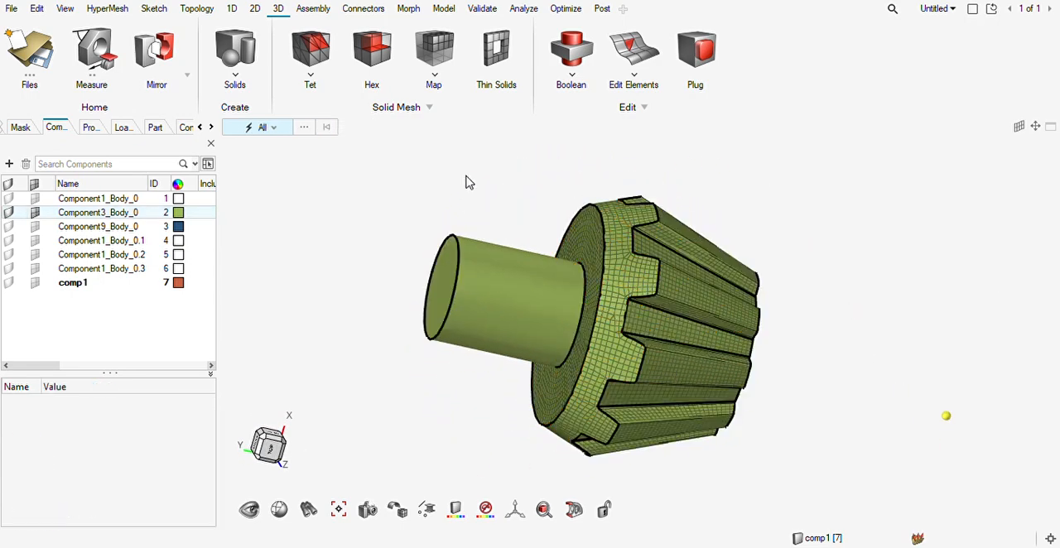
pyautogui.click(434, 54)
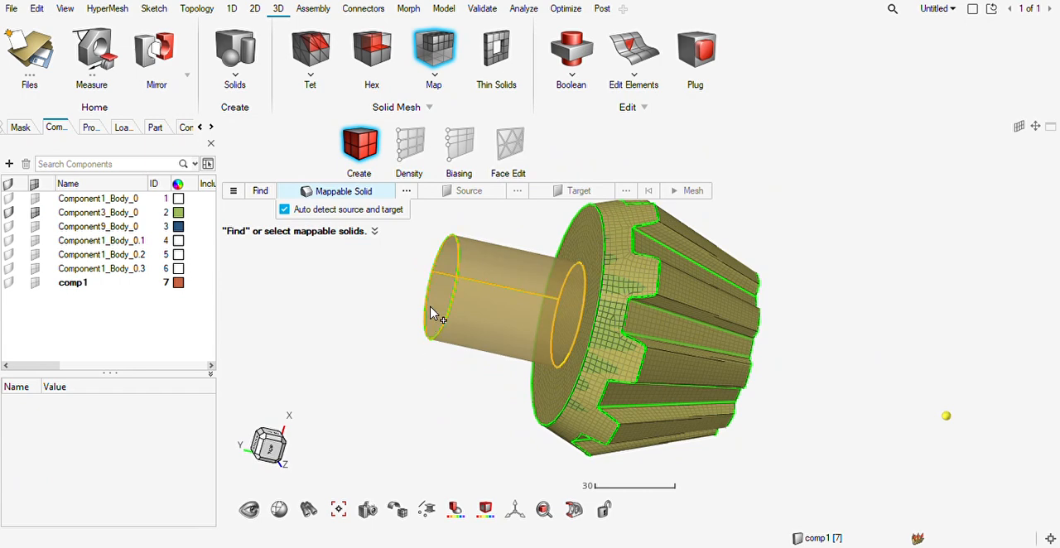
pyautogui.click(468, 323)
pyautogui.click(634, 333)
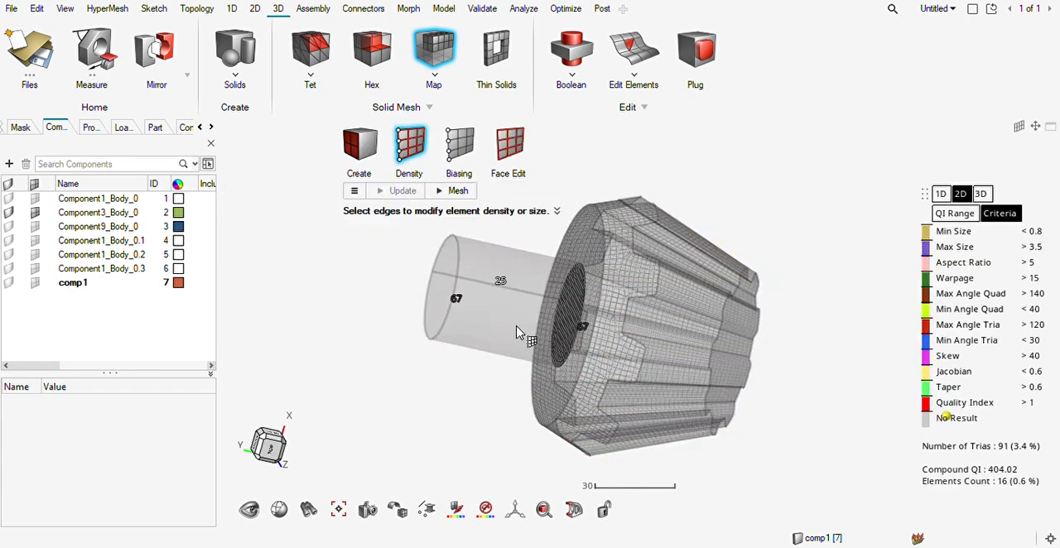
pyautogui.click(578, 329)
pyautogui.click(452, 191)
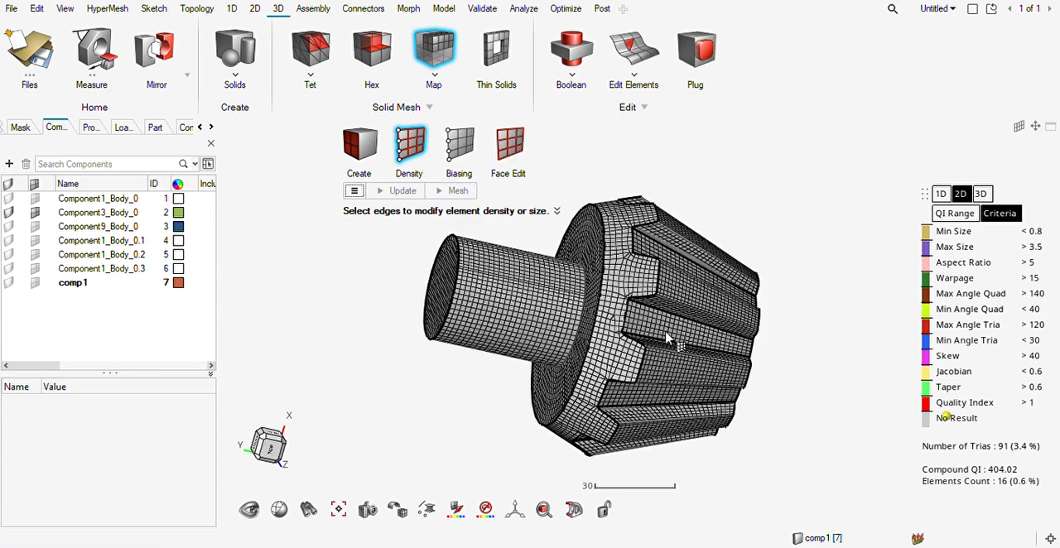
# Hide the geometry of Component3_Body_0, leaving its elements displayed, and inspect the mesh where the shaft meets the gear.
pyautogui.keyDown('ctrl'); pyautogui.moveTo(578, 359); pyautogui.dragTo(629, 372); pyautogui.keyUp('ctrl')
pyautogui.press('Escape')
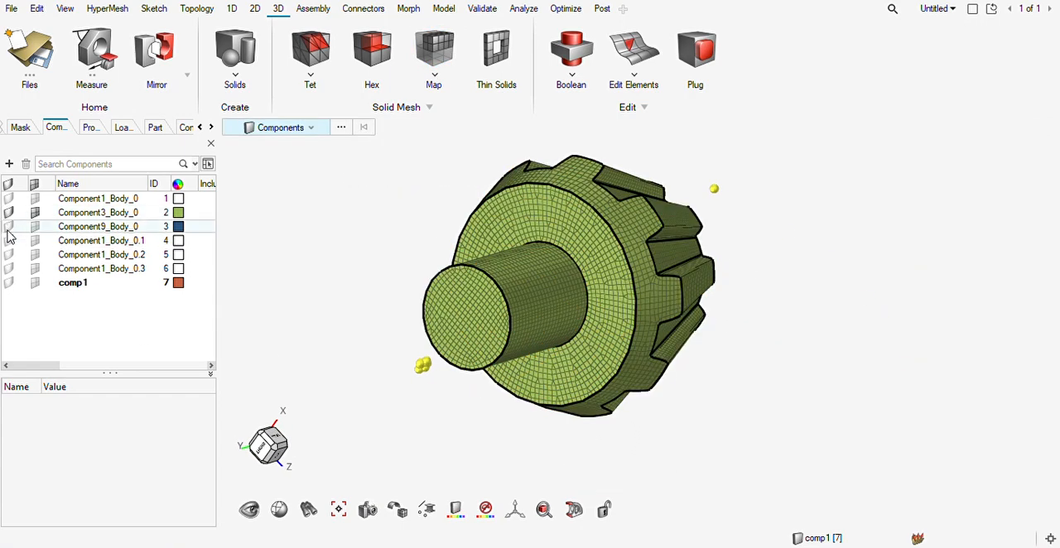
pyautogui.click(539, 357)
pyautogui.moveTo(560, 333); pyautogui.dragTo(490, 342, button='middle')
pyautogui.scroll(6, 601, 271)
pyautogui.moveTo(611, 258); pyautogui.dragTo(646, 277, button='middle')
pyautogui.scroll(-10, 667, 274)
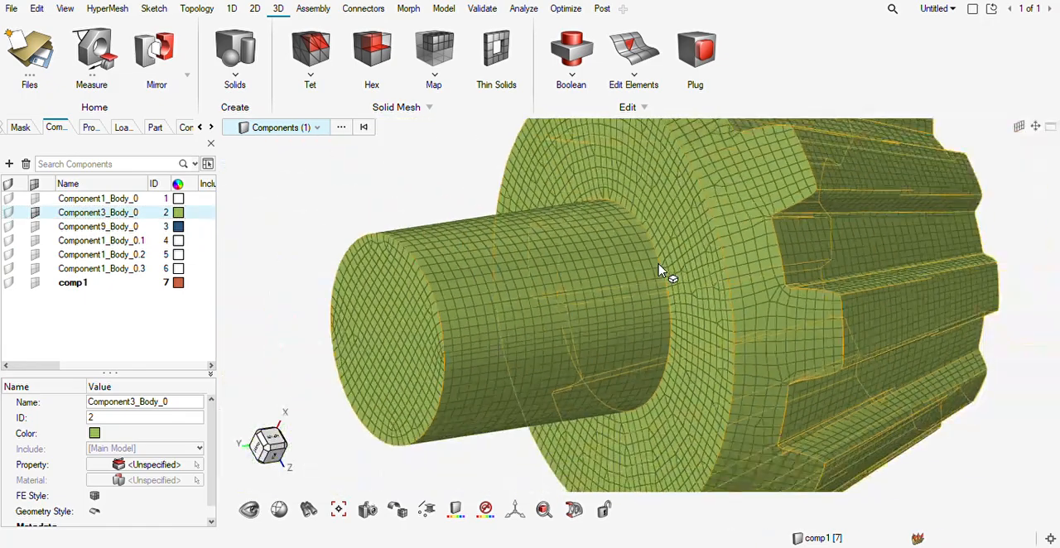
pyautogui.click(494, 197)
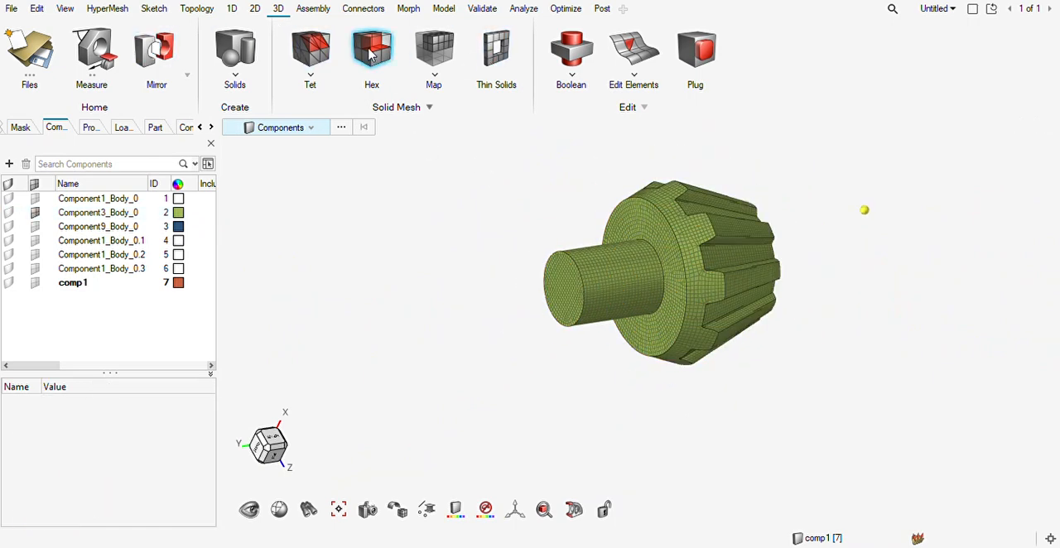
# Review all displayed pinion elements for nodes to equivalence with a tolerance of 0.10.
pyautogui.click(482, 8)
pyautogui.moveTo(832, 160); pyautogui.dragTo(372, 472)
pyautogui.click(550, 128)
pyautogui.scroll(10, 665, 301)
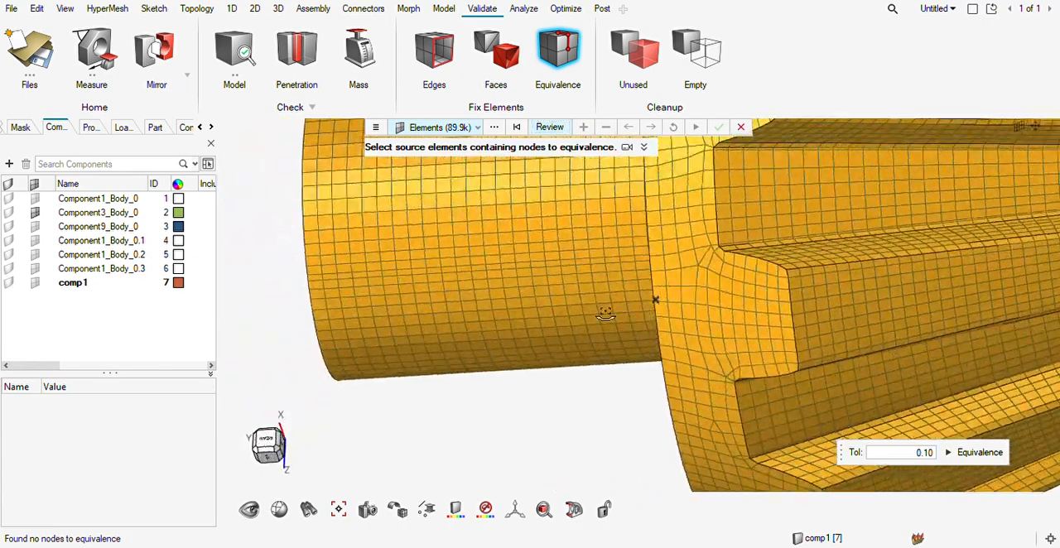
pyautogui.moveTo(606, 313); pyautogui.dragTo(645, 311, button='middle')
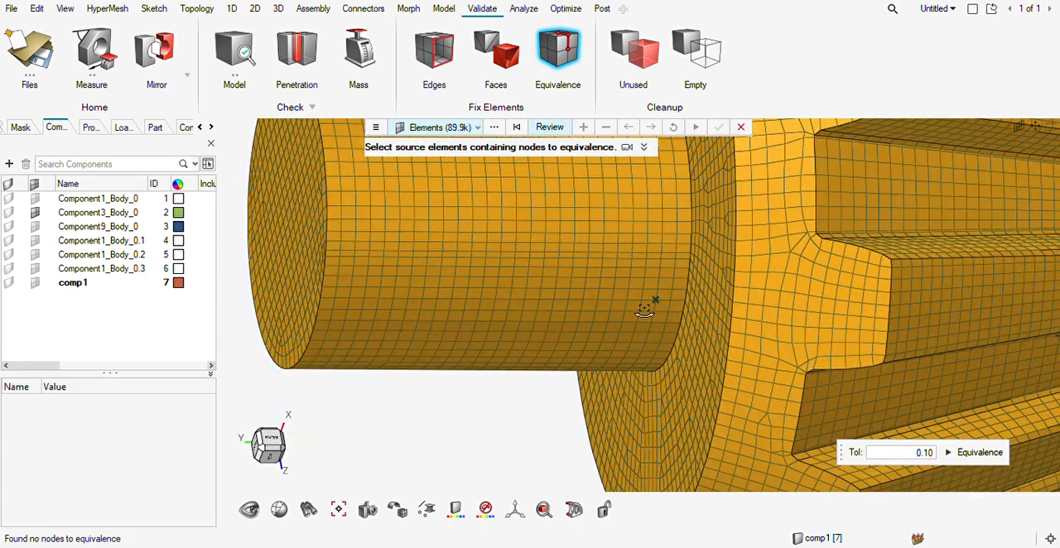
pyautogui.scroll(5, 697, 267)
pyautogui.scroll(-5, 695, 273)
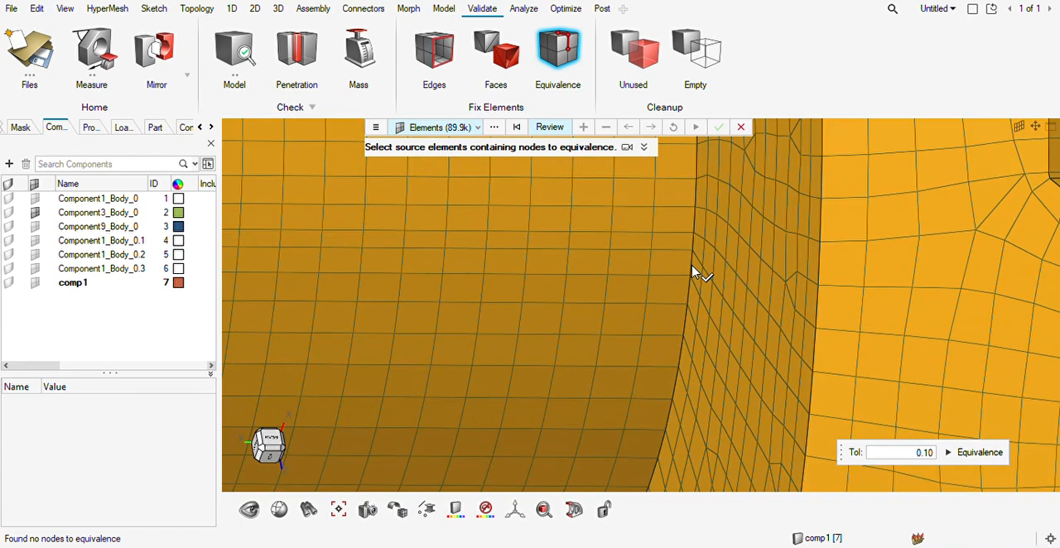
pyautogui.scroll(-2, 695, 273)
pyautogui.press('Escape')
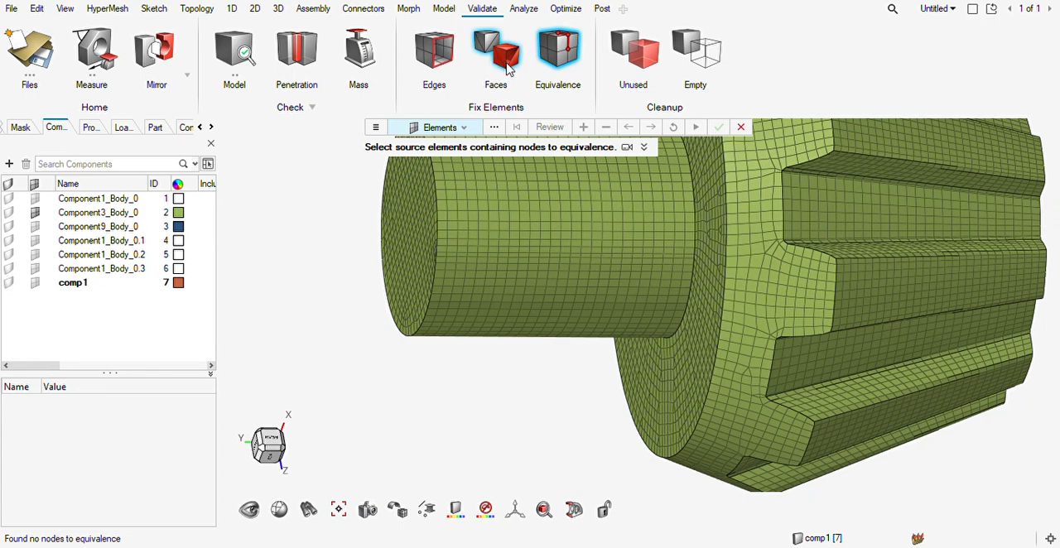
# Leave the equivalence check and examine mesh continuity between the shaft and the pinion's back face up close.
pyautogui.scroll(-4, 730, 298)
pyautogui.moveTo(729, 302); pyautogui.dragTo(677, 342, button='right')
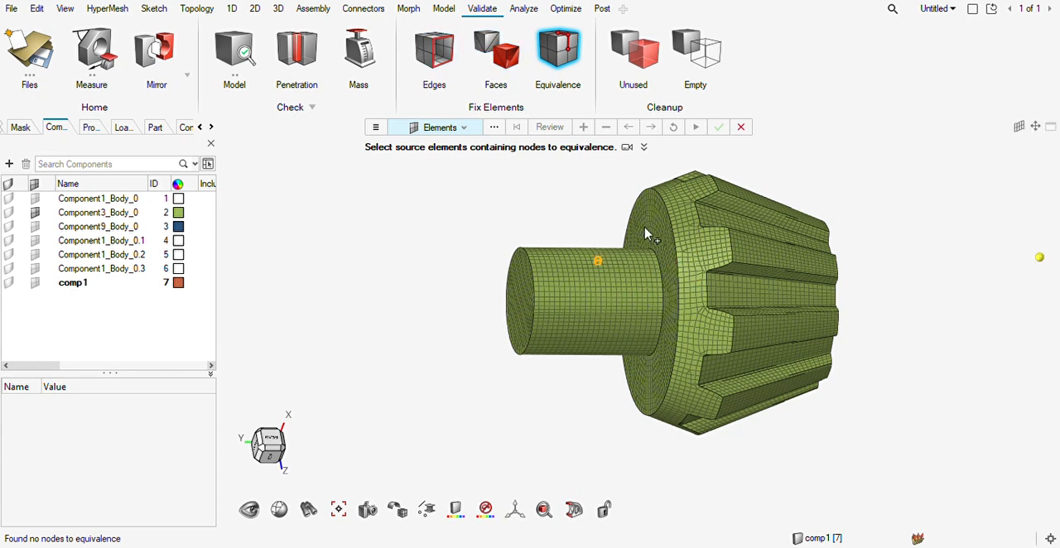
pyautogui.press('Escape')
pyautogui.scroll(6, 669, 265)
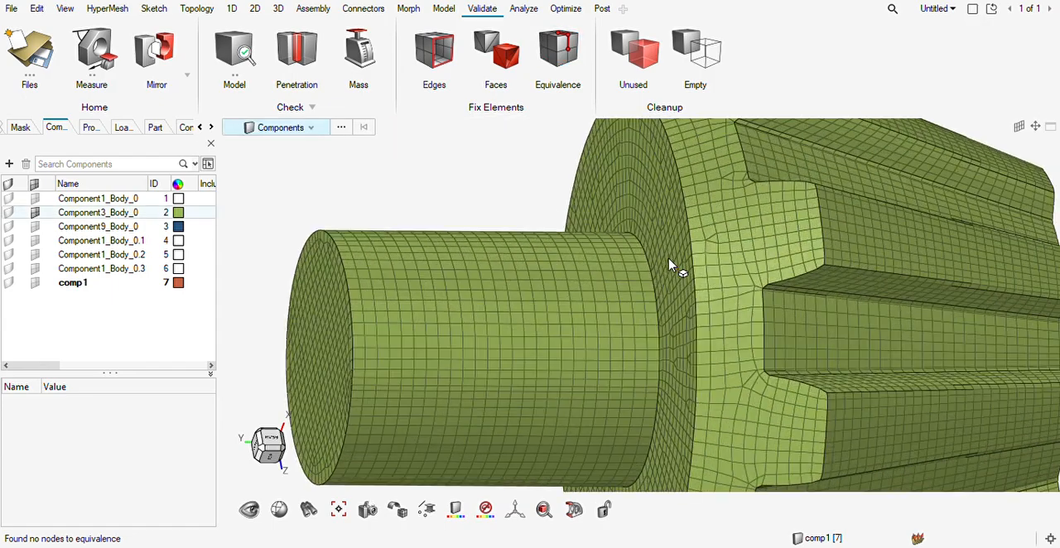
pyautogui.scroll(5, 655, 234)
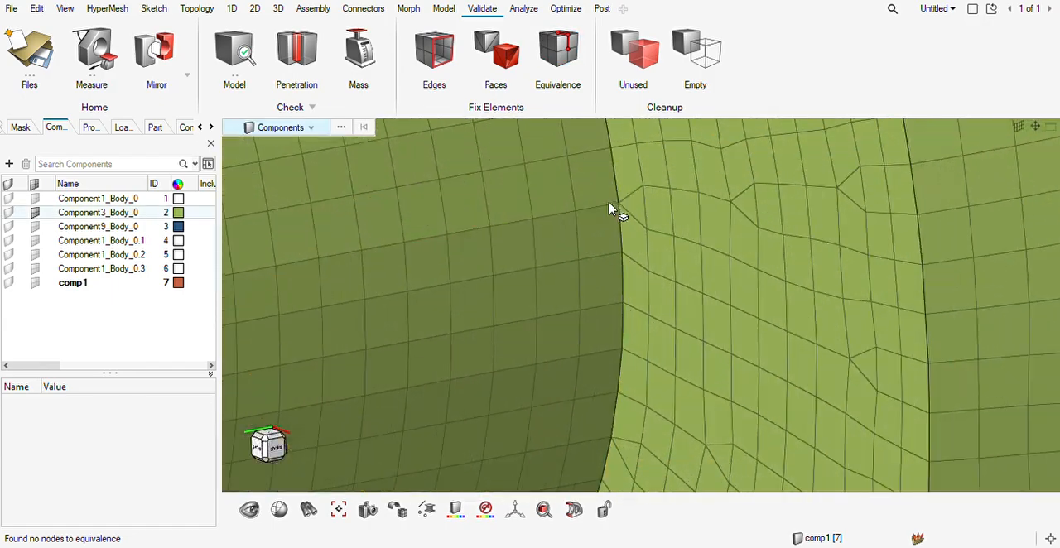
pyautogui.scroll(-8, 621, 232)
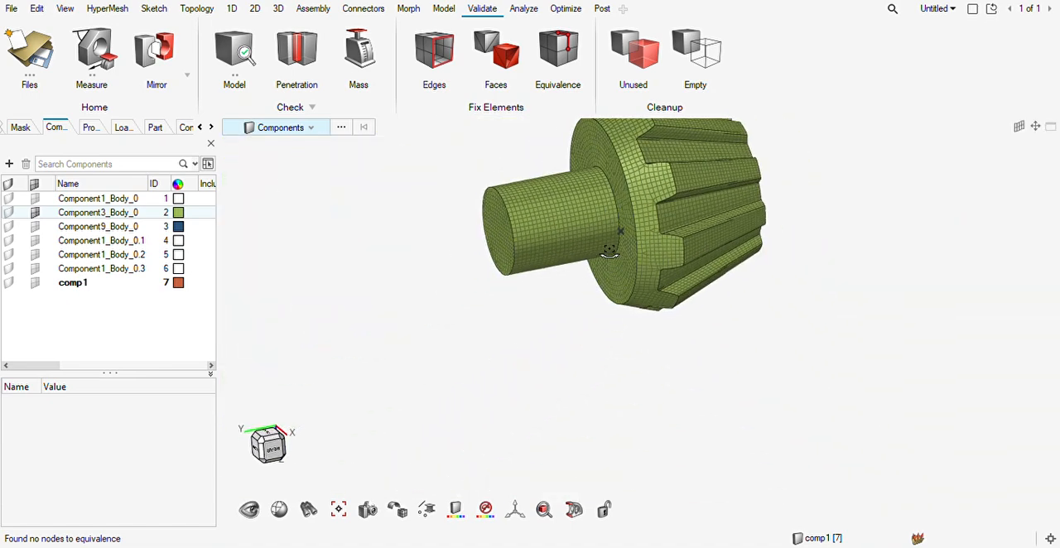
# Display the elements of comp1 together with the pinion mesh to view the meshed parts.
pyautogui.click(35, 284)
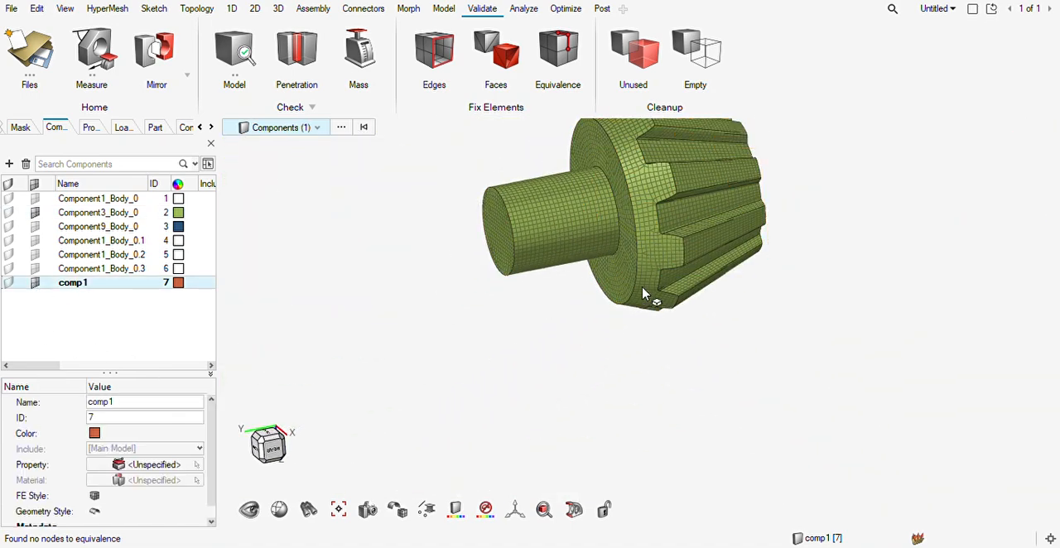
pyautogui.moveTo(761, 326); pyautogui.dragTo(738, 343, button='right')
pyautogui.scroll(-5, 737, 341)
pyautogui.moveTo(737, 340); pyautogui.dragTo(721, 250, button='middle')
pyautogui.scroll(5, 721, 253)
pyautogui.scroll(-5, 721, 250)
pyautogui.click(157, 350)
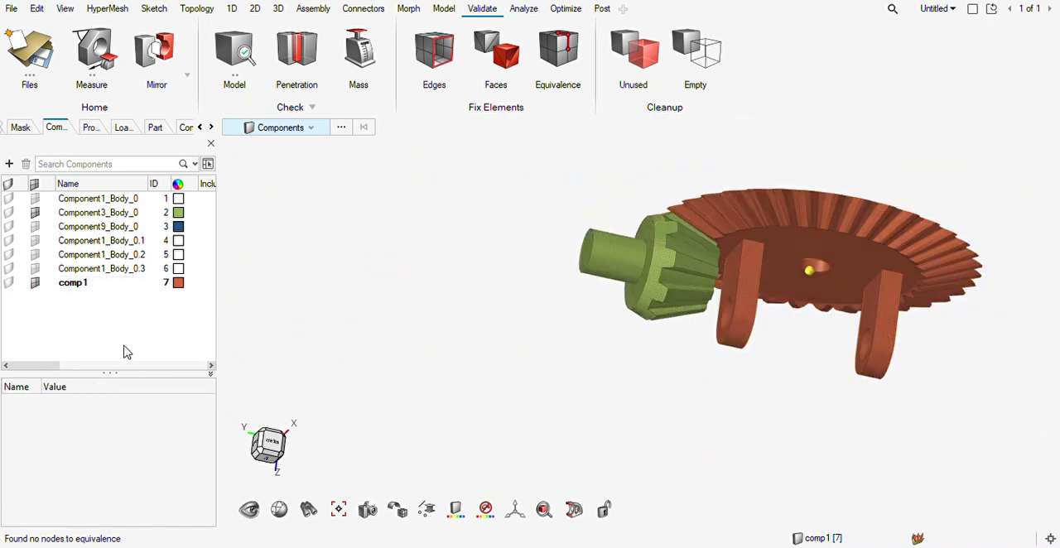
# Show the geometry of Component1_Body_0.3 and isolate that small bevel gear component.
pyautogui.click(9, 271)
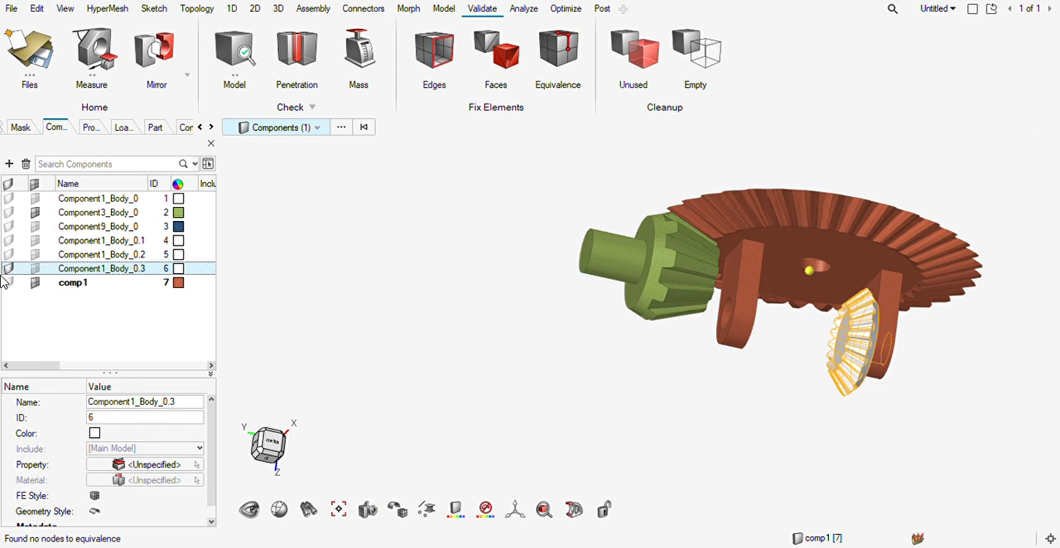
pyautogui.scroll(5, 897, 363)
pyautogui.moveTo(835, 350); pyautogui.dragTo(824, 325, button='middle')
pyautogui.click(804, 334)
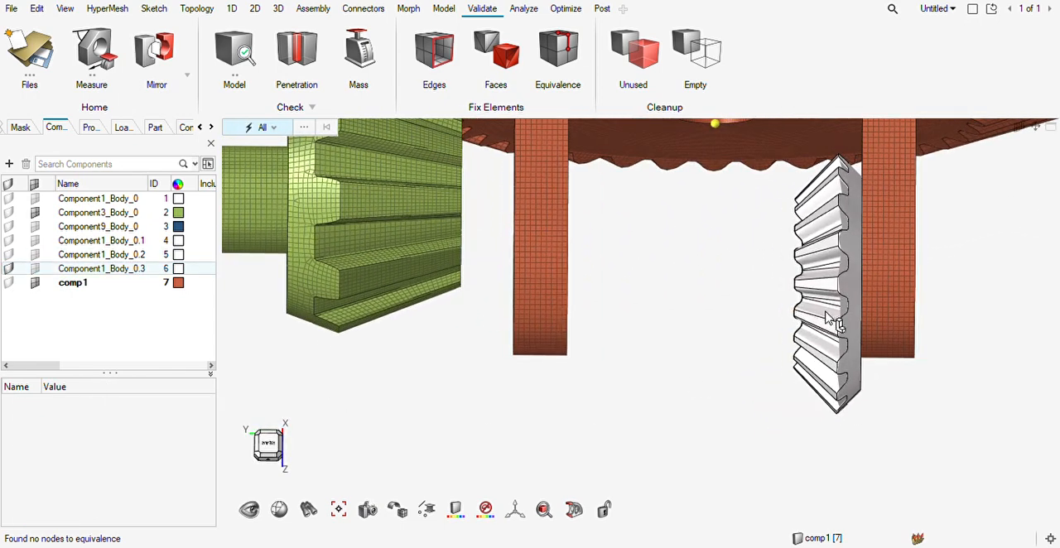
pyautogui.press('s')
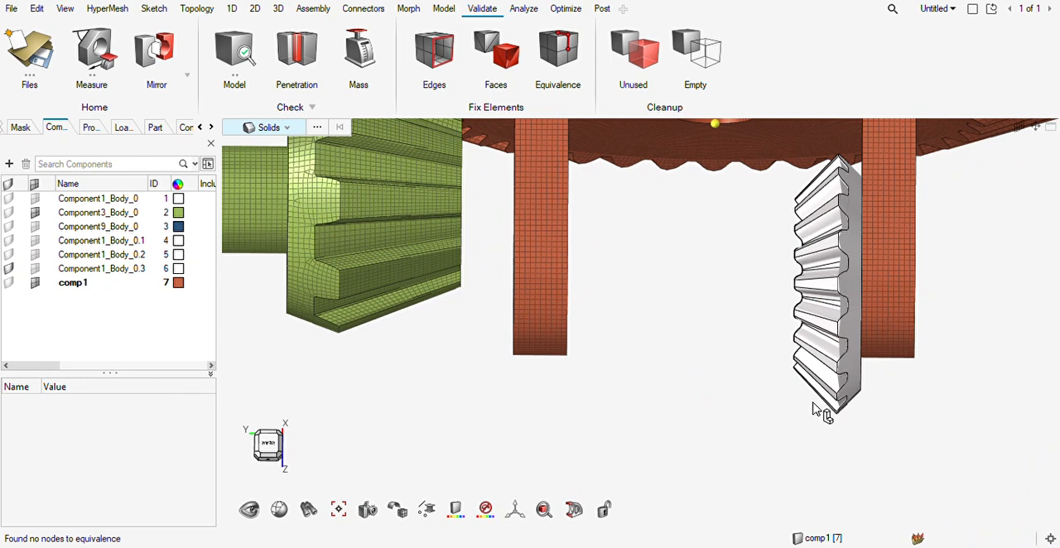
pyautogui.press('c')
pyautogui.click(817, 355)
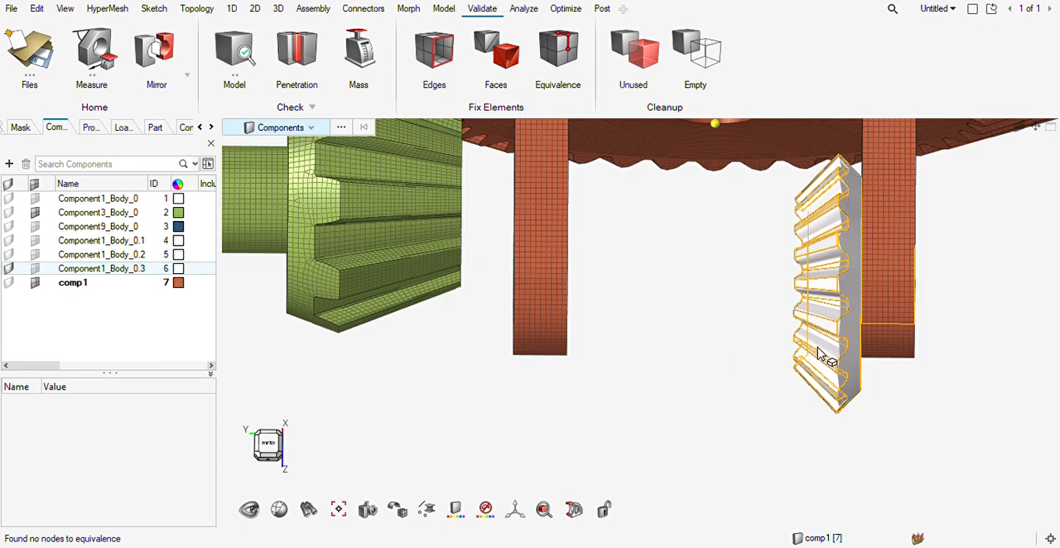
pyautogui.click(818, 347)
pyautogui.press('i')
pyautogui.moveTo(847, 332); pyautogui.dragTo(814, 315, button='middle')
pyautogui.press('Escape')
# Examine the teeth, conical back face and shaft stub of the isolated Component1_Body_0.3 gear.
pyautogui.moveTo(894, 348); pyautogui.dragTo(797, 340, button='middle')
pyautogui.scroll(5, 712, 356)
pyautogui.moveTo(689, 322)
pyautogui.mouseDown(button='middle')
pyautogui.moveTo(812, 324)
pyautogui.moveTo(788, 329)
pyautogui.moveTo(694, 300)
pyautogui.moveTo(750, 352)
pyautogui.moveTo(706, 327)
pyautogui.mouseUp(button='middle')
pyautogui.scroll(-8, 701, 324)
pyautogui.moveTo(702, 324); pyautogui.dragTo(663, 291, button='middle')
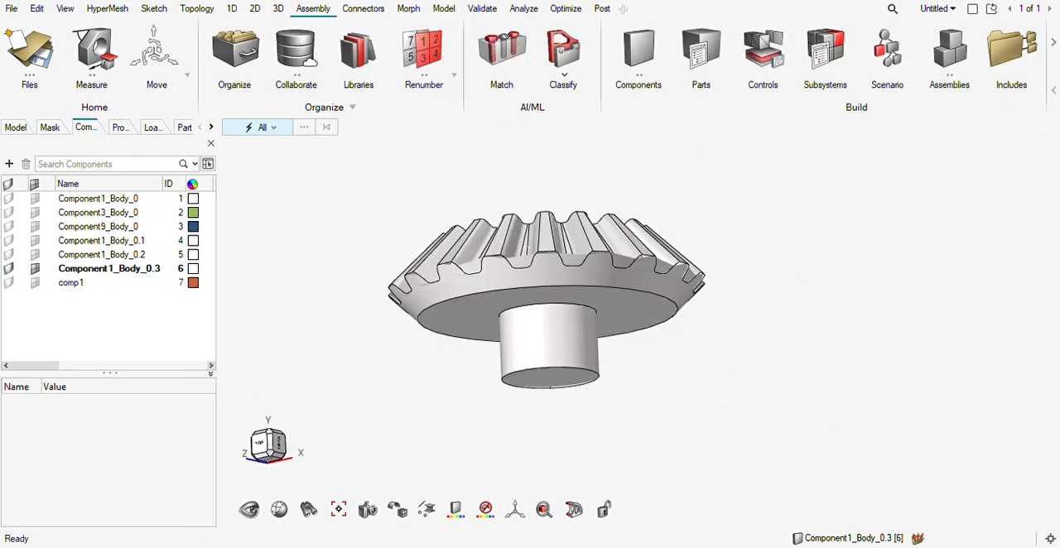
pyautogui.moveTo(628, 262); pyautogui.dragTo(578, 234, button='middle')
pyautogui.scroll(3, 541, 271)
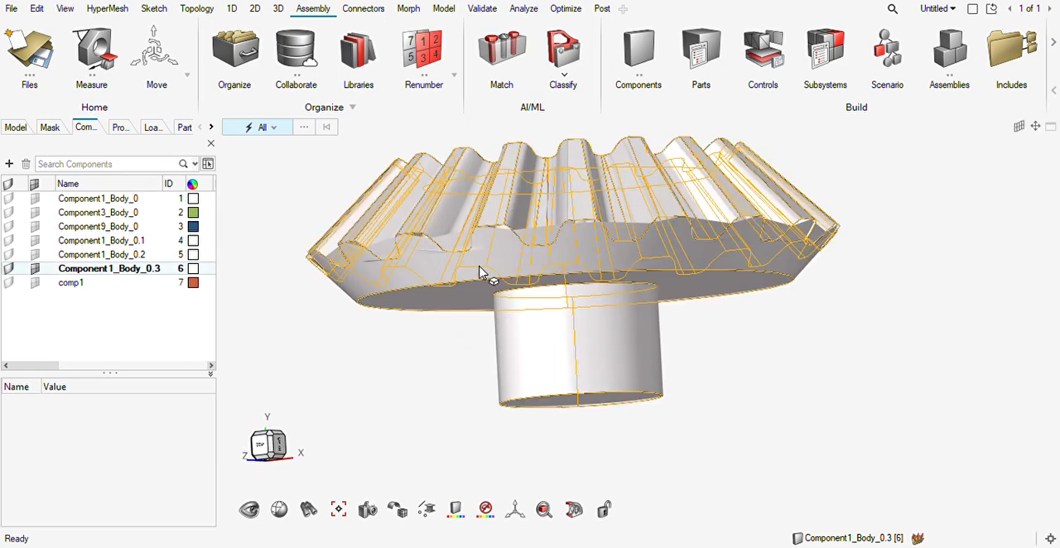
pyautogui.moveTo(651, 288); pyautogui.dragTo(598, 255, button='middle')
pyautogui.scroll(3, 598, 254)
pyautogui.scroll(-2, 599, 262)
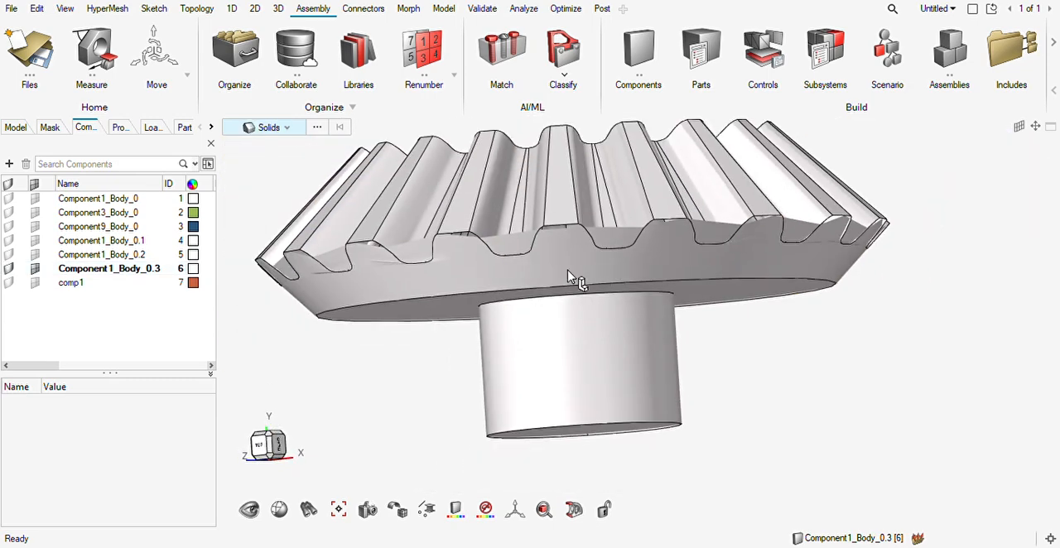
# Delete the conical back surface of the Component1_Body_0.3 gear, between the teeth and the flat annular face.
pyautogui.click(630, 278)
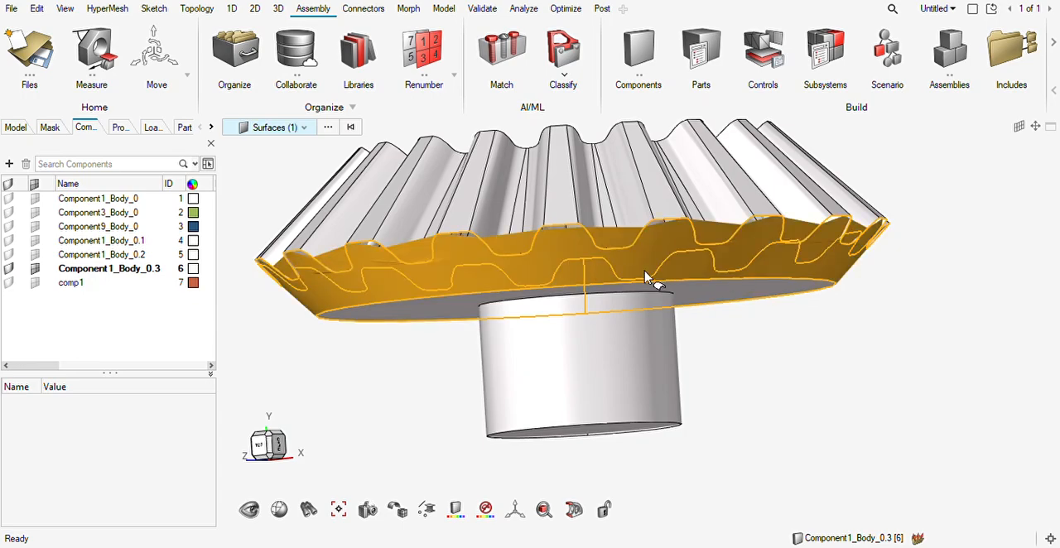
pyautogui.press('Delete')
pyautogui.moveTo(621, 294)
pyautogui.mouseDown(button='middle')
pyautogui.moveTo(580, 301)
pyautogui.moveTo(627, 303)
pyautogui.moveTo(610, 284)
pyautogui.moveTo(604, 348)
pyautogui.moveTo(586, 331)
pyautogui.moveTo(599, 319)
pyautogui.moveTo(596, 277)
pyautogui.mouseUp(button='middle')
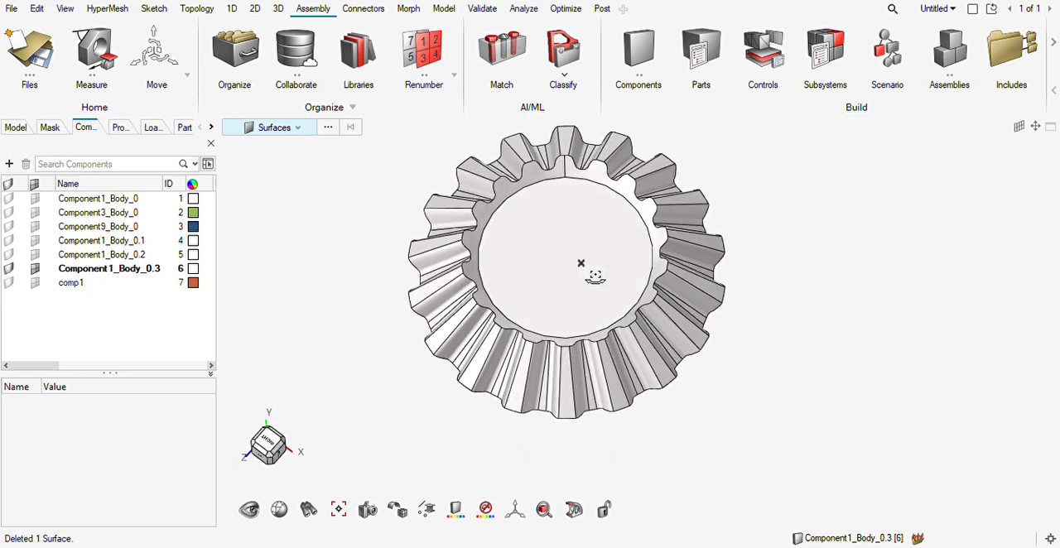
pyautogui.press('F8')
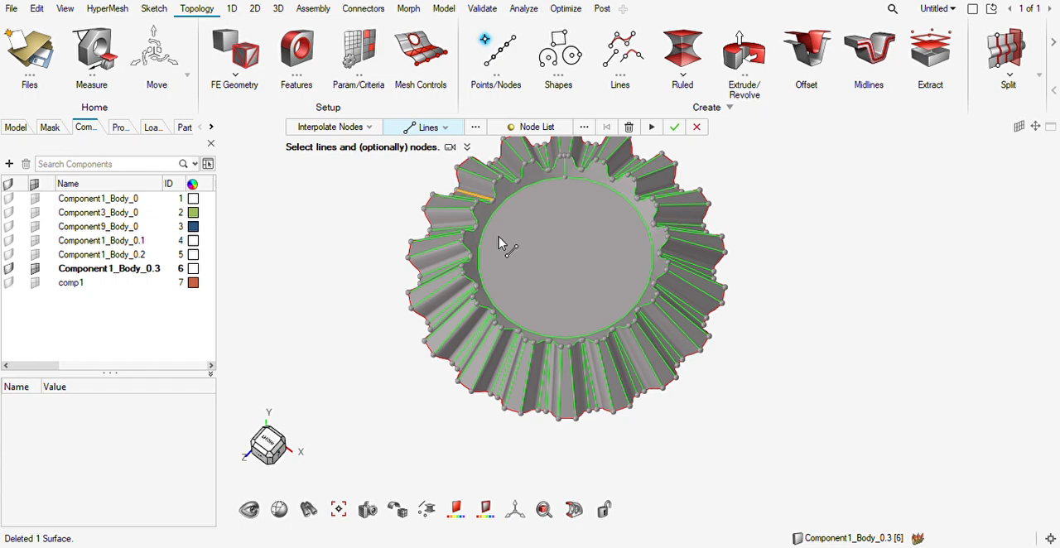
pyautogui.scroll(-2, 581, 261)
pyautogui.scroll(-2, 582, 260)
pyautogui.press('Escape')
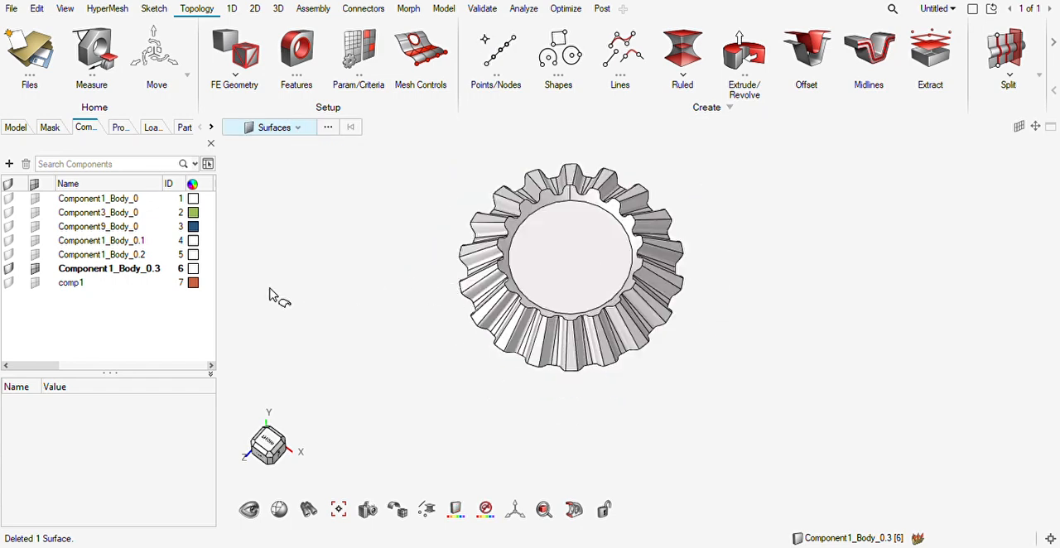
# Change the display colour of the Component1_Body_0.3 component to light blue.
pyautogui.click(124, 269)
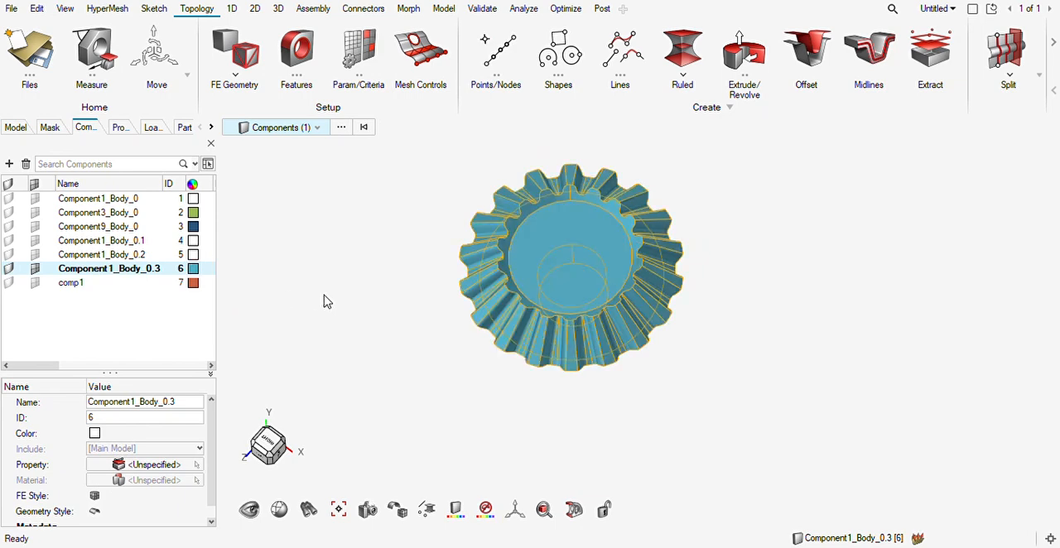
pyautogui.moveTo(581, 315); pyautogui.dragTo(551, 310, button='middle')
pyautogui.scroll(3, 573, 299)
# Create a free node at the centre of the gear's circular end face.
pyautogui.press('F8')
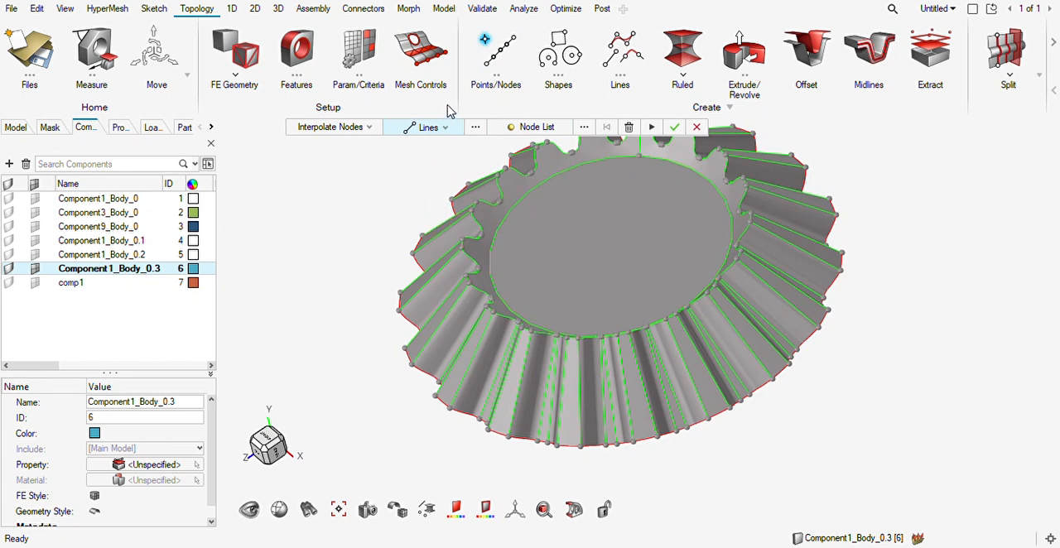
pyautogui.click(485, 48)
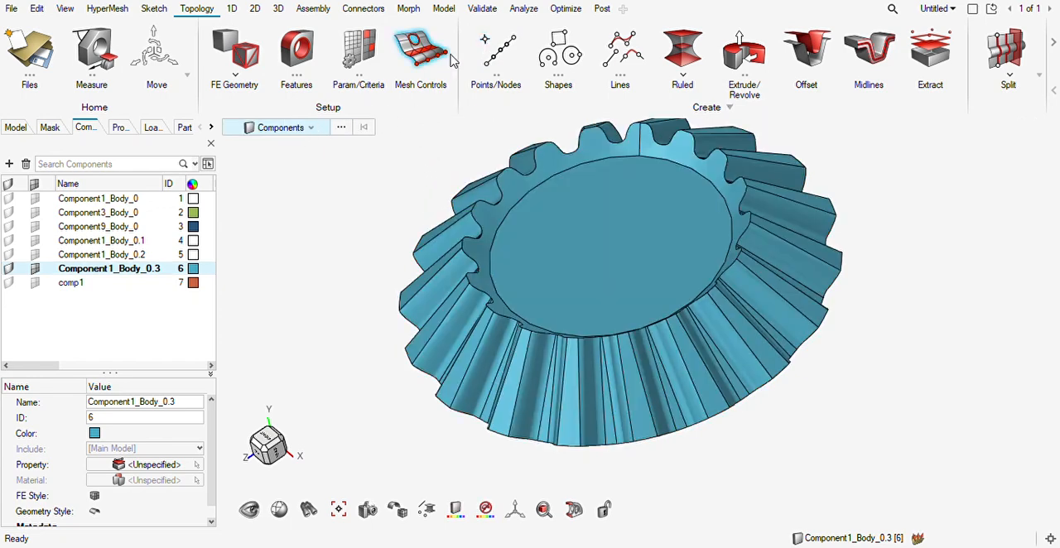
pyautogui.click(483, 48)
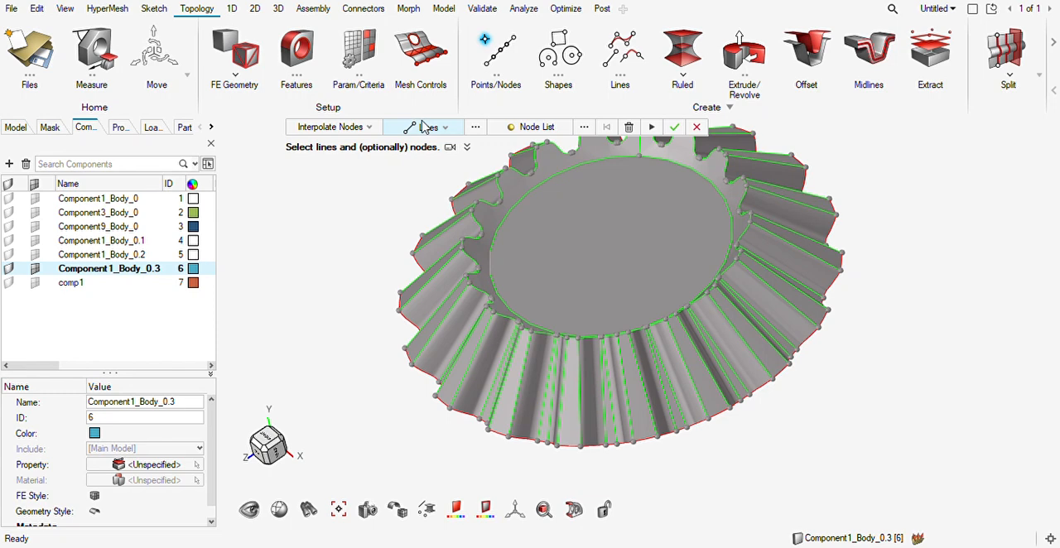
pyautogui.click(340, 156)
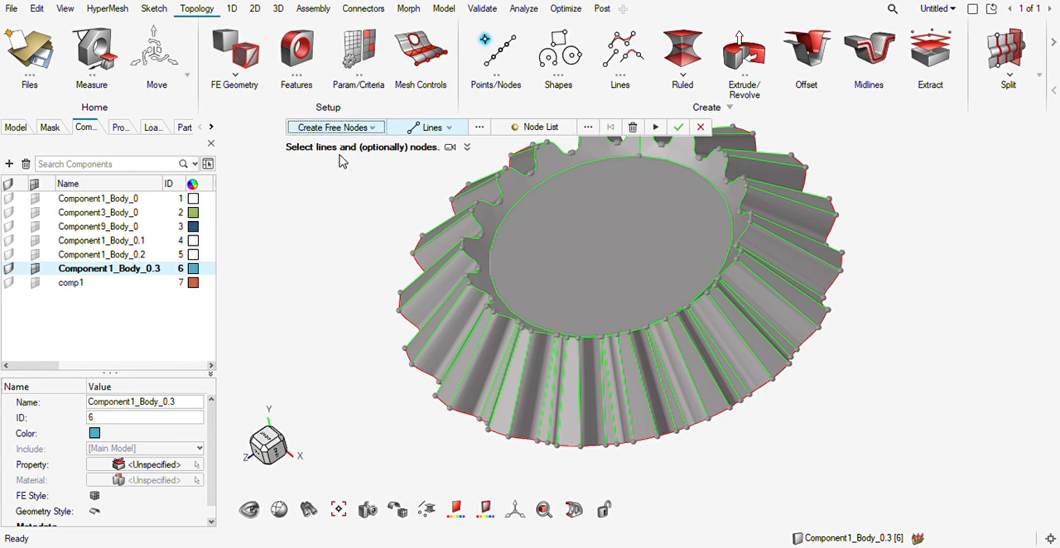
pyautogui.click(609, 249)
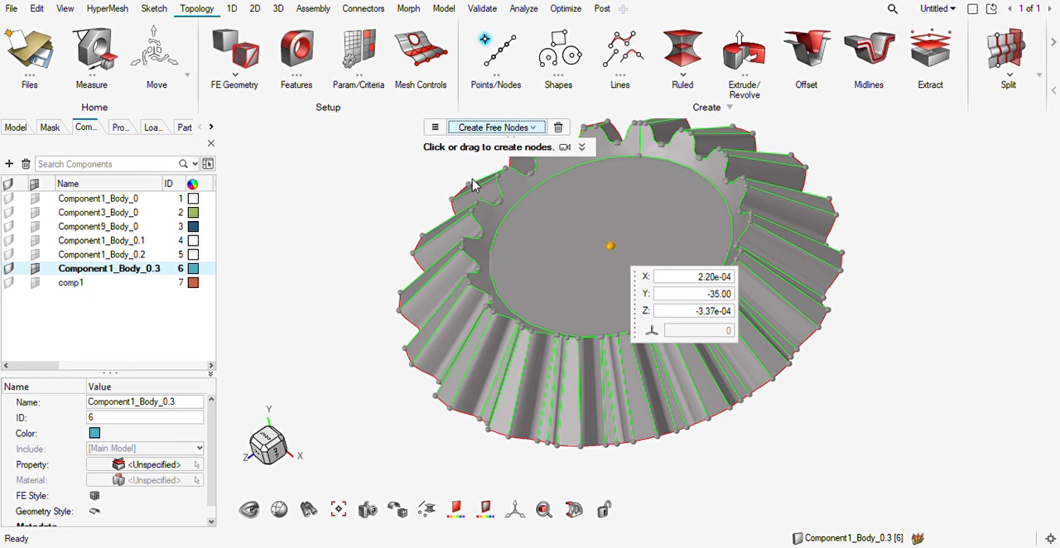
# Try interpolating 4 nodes along the circular edge of the end face, and undo the interpolation.
pyautogui.click(539, 192)
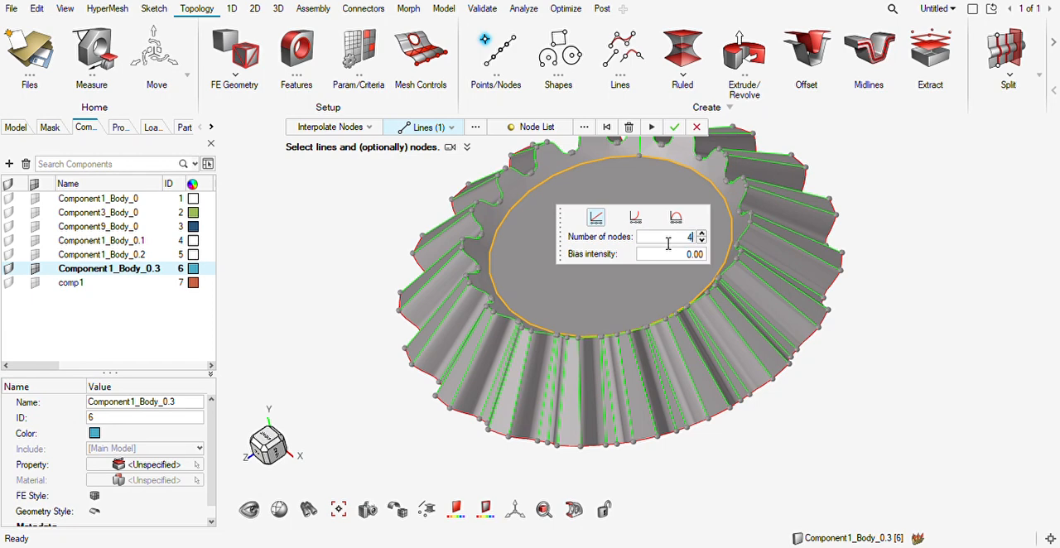
pyautogui.middleClick(811, 223)
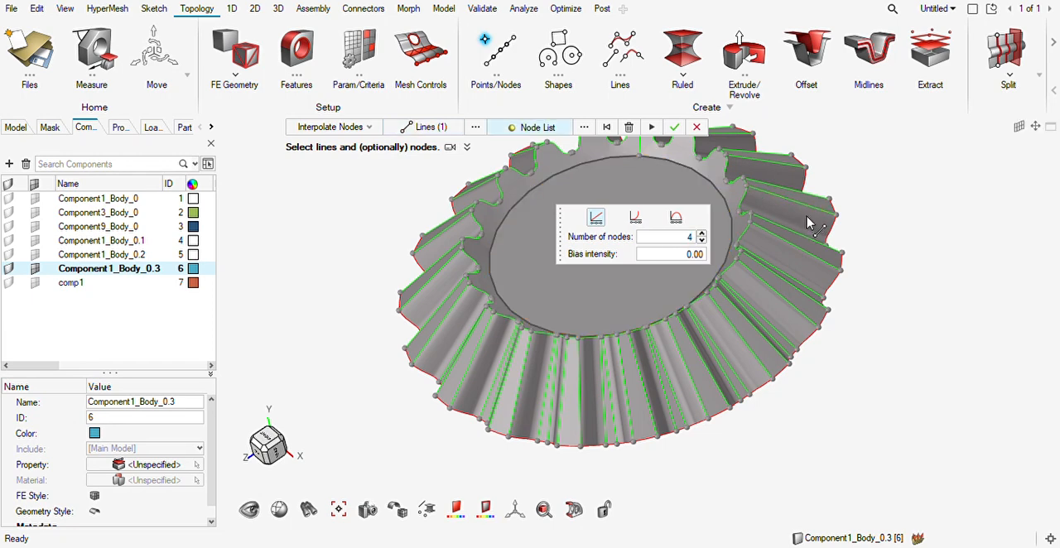
pyautogui.middleClick(885, 227)
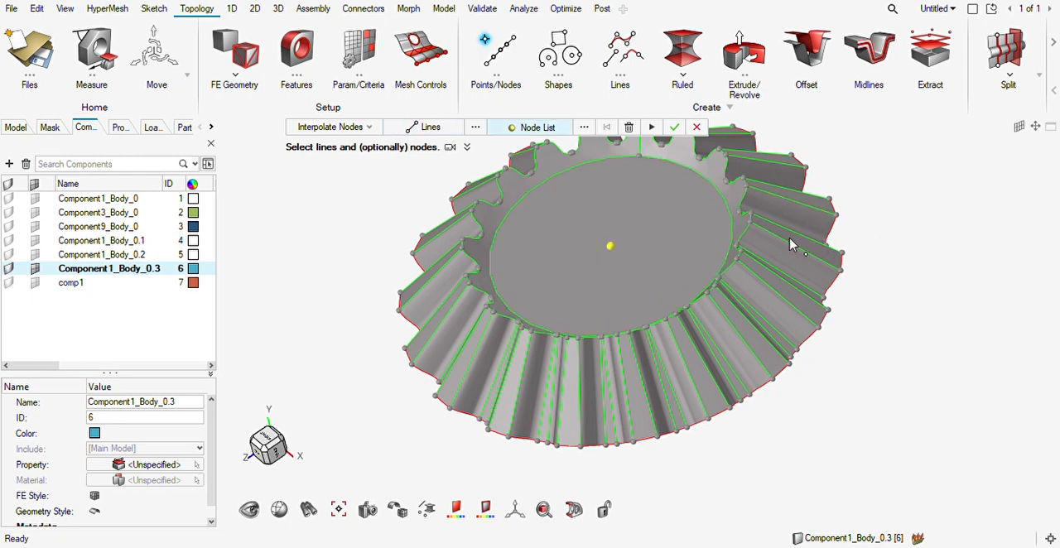
pyautogui.click(549, 198)
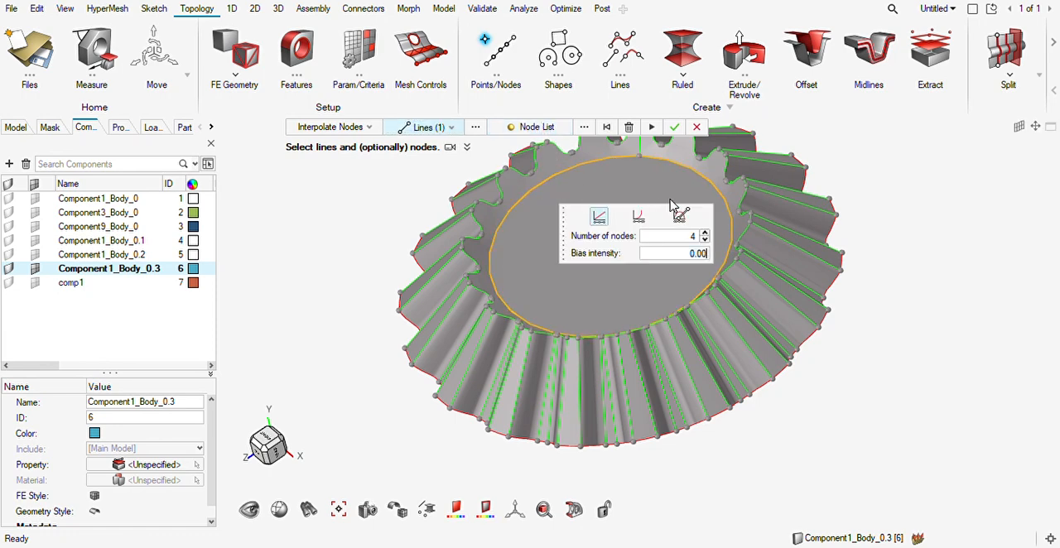
pyautogui.click(673, 129)
pyautogui.keyDown('ctrl'); pyautogui.moveTo(779, 267); pyautogui.dragTo(779, 290); pyautogui.keyUp('ctrl')
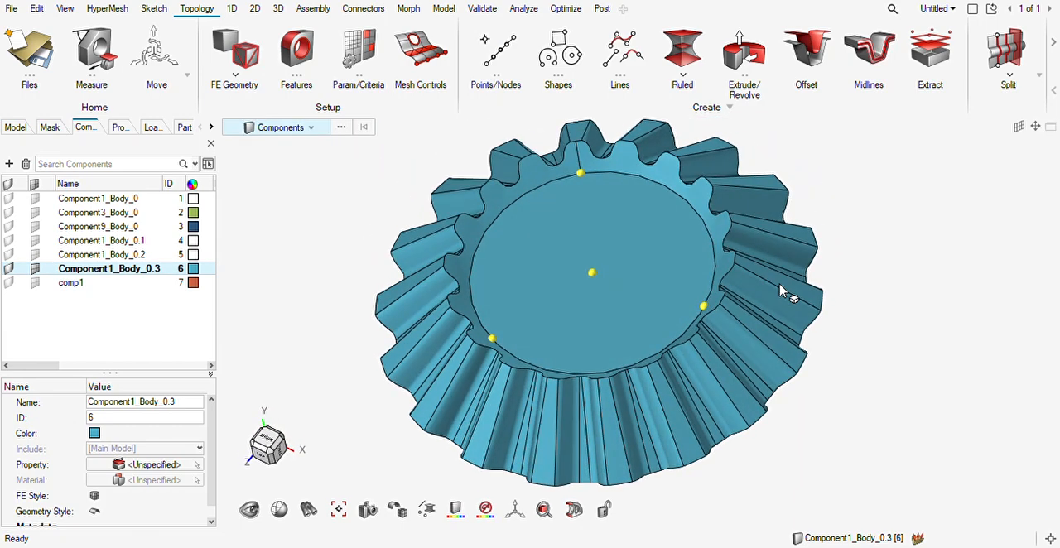
pyautogui.hotkey('ctrl', 'z')
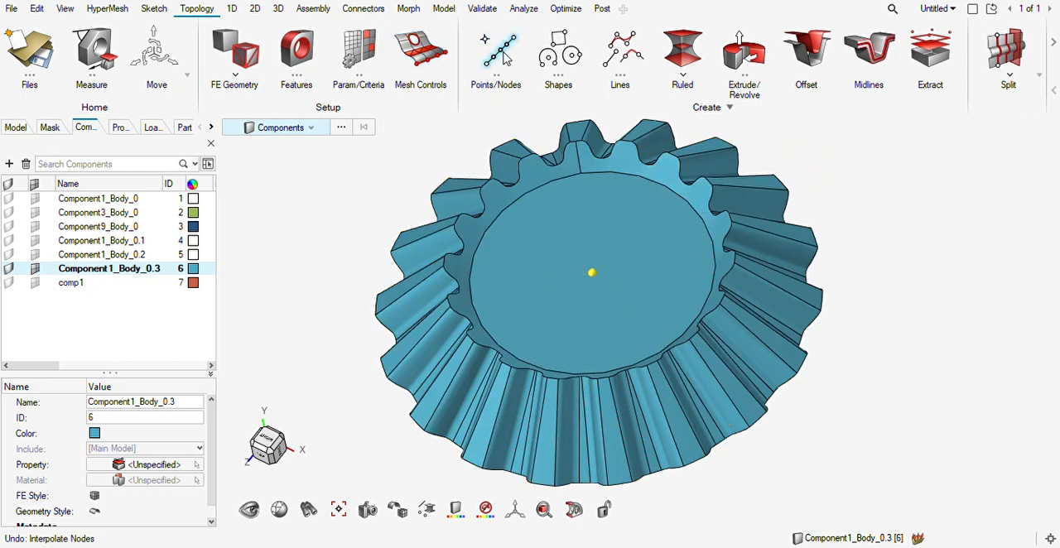
# Interpolate 3 nodes along the circular edge of the gear's end face.
pyautogui.click(486, 40)
pyautogui.click(539, 194)
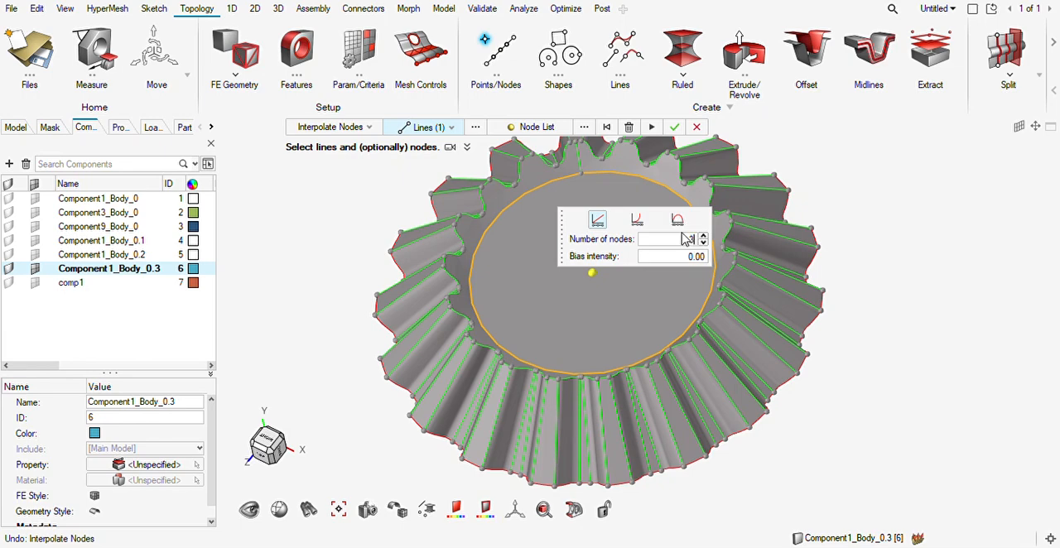
pyautogui.click(675, 127)
pyautogui.keyDown('ctrl'); pyautogui.moveTo(726, 301); pyautogui.dragTo(700, 344); pyautogui.keyUp('ctrl')
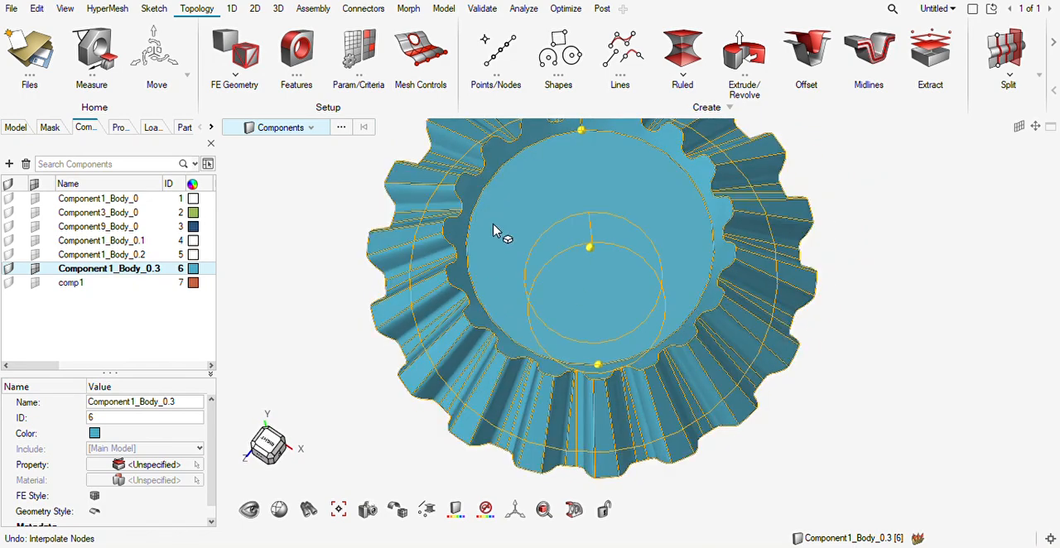
pyautogui.press('Escape')
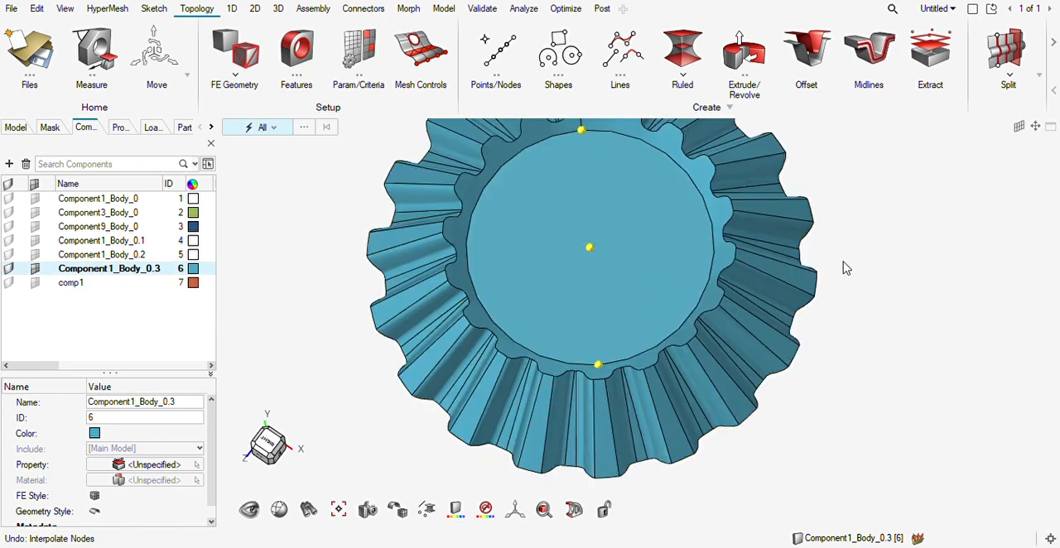
# Split all gear surfaces with a plane through the centre node, aligned with the two opposite nodes on the circular edge.
pyautogui.press('F11')
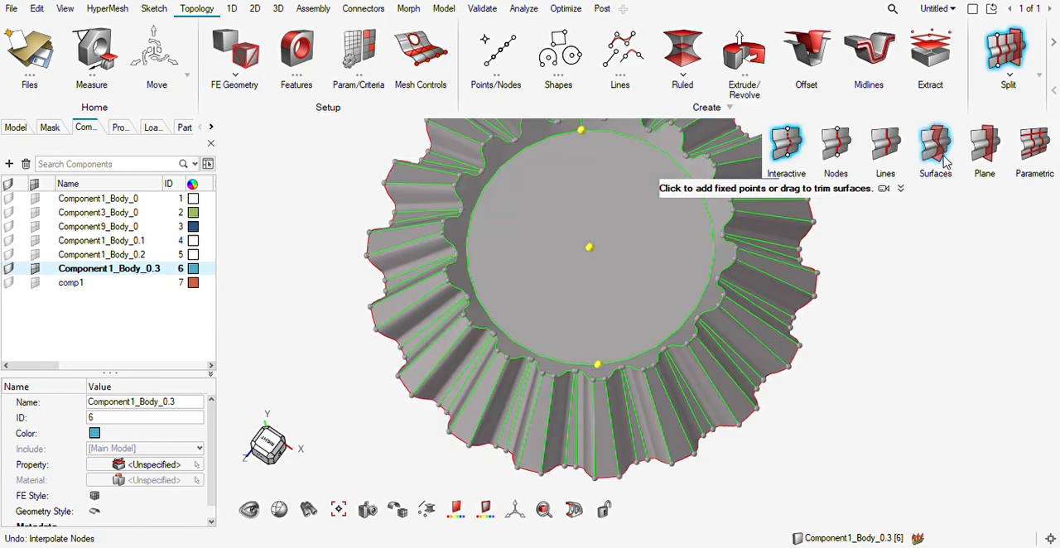
pyautogui.click(982, 149)
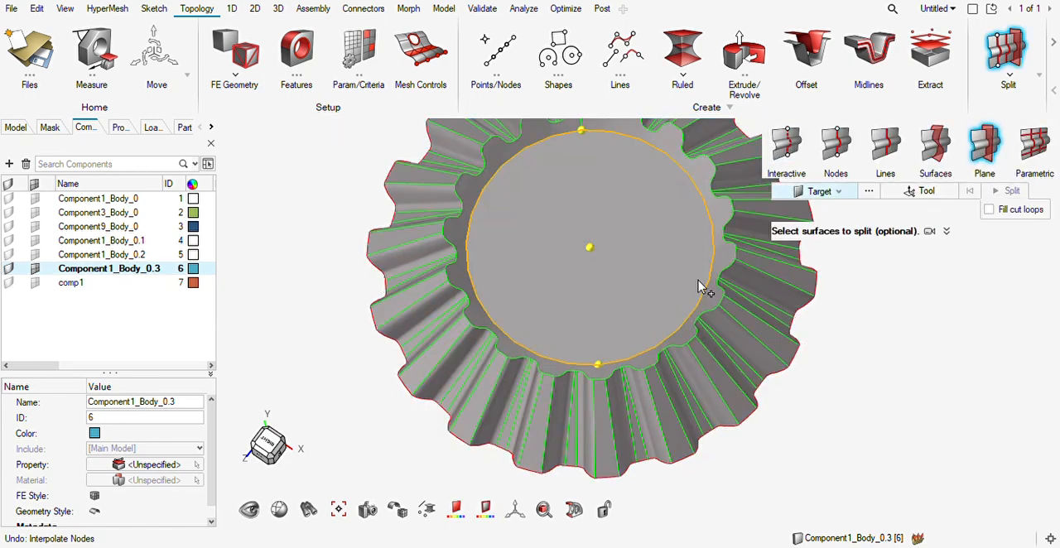
pyautogui.click(836, 192)
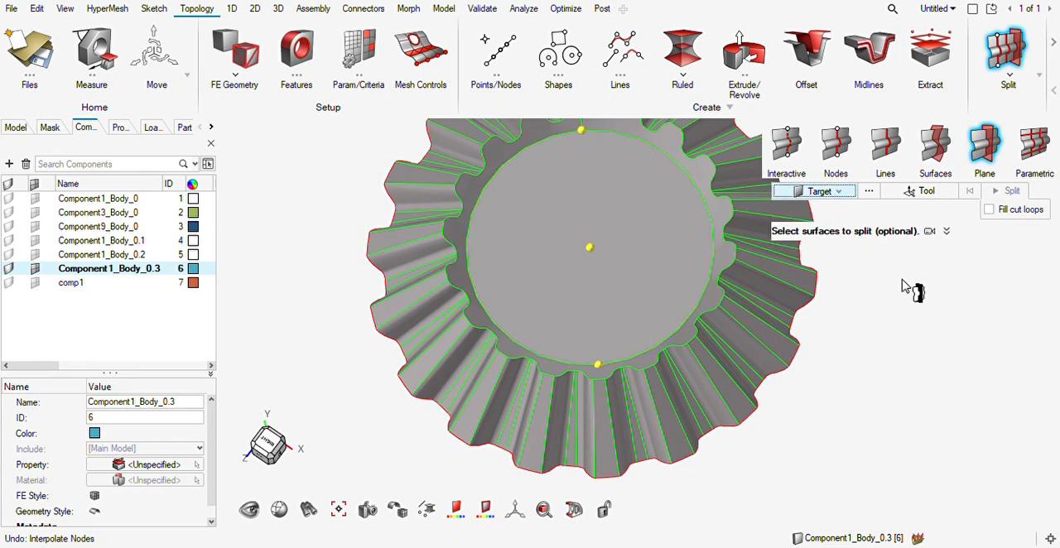
pyautogui.scroll(-5, 904, 284)
pyautogui.moveTo(963, 456); pyautogui.dragTo(580, 193)
pyautogui.keyDown('ctrl'); pyautogui.moveTo(808, 289); pyautogui.dragTo(602, 313, button='right'); pyautogui.keyUp('ctrl')
pyautogui.scroll(3, 602, 313)
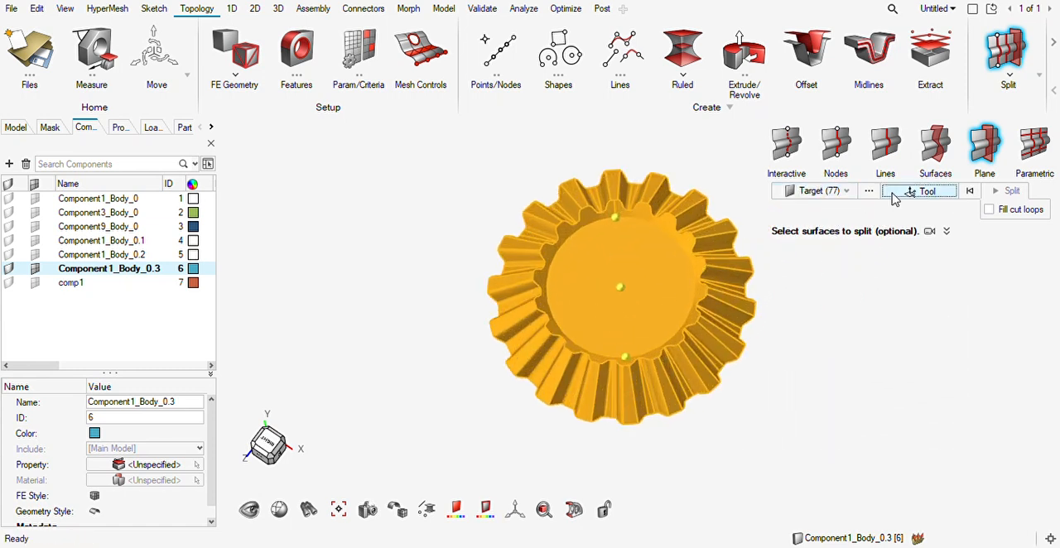
pyautogui.click(895, 195)
pyautogui.click(629, 294)
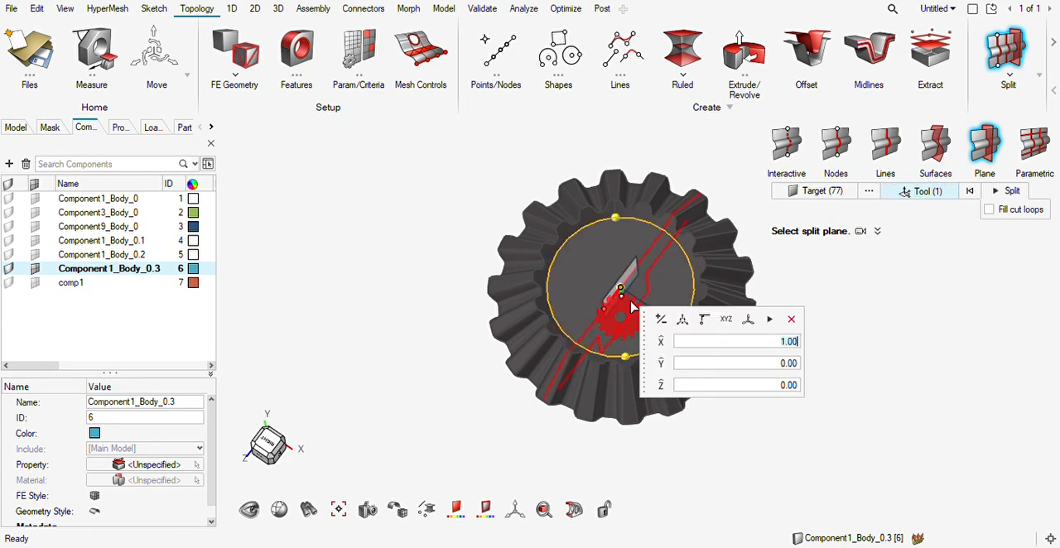
pyautogui.scroll(3, 620, 320)
pyautogui.moveTo(594, 290); pyautogui.dragTo(622, 431)
pyautogui.scroll(-3, 757, 289)
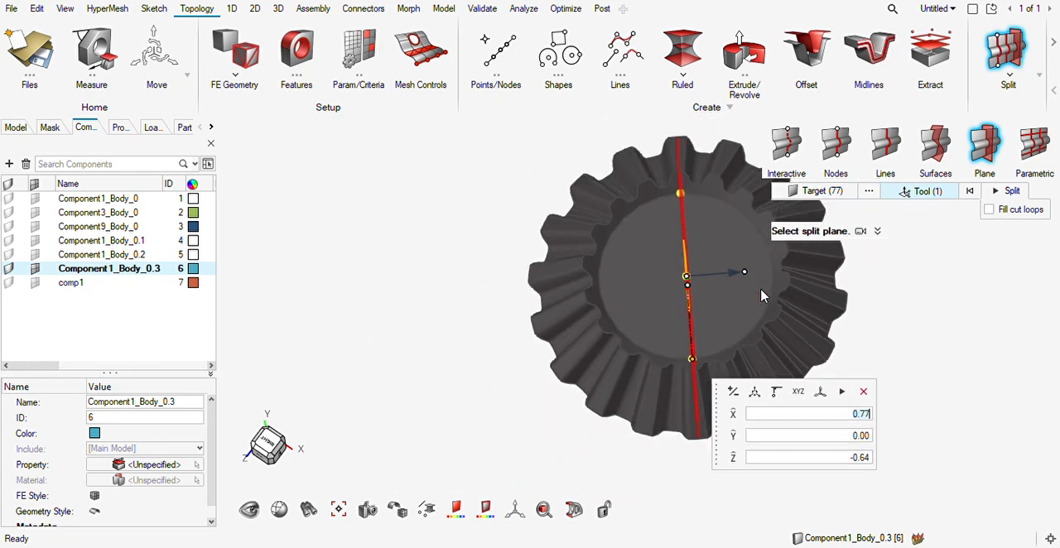
pyautogui.click(1011, 193)
pyautogui.keyDown('ctrl'); pyautogui.moveTo(757, 337); pyautogui.dragTo(727, 317); pyautogui.keyUp('ctrl')
pyautogui.press('Escape')
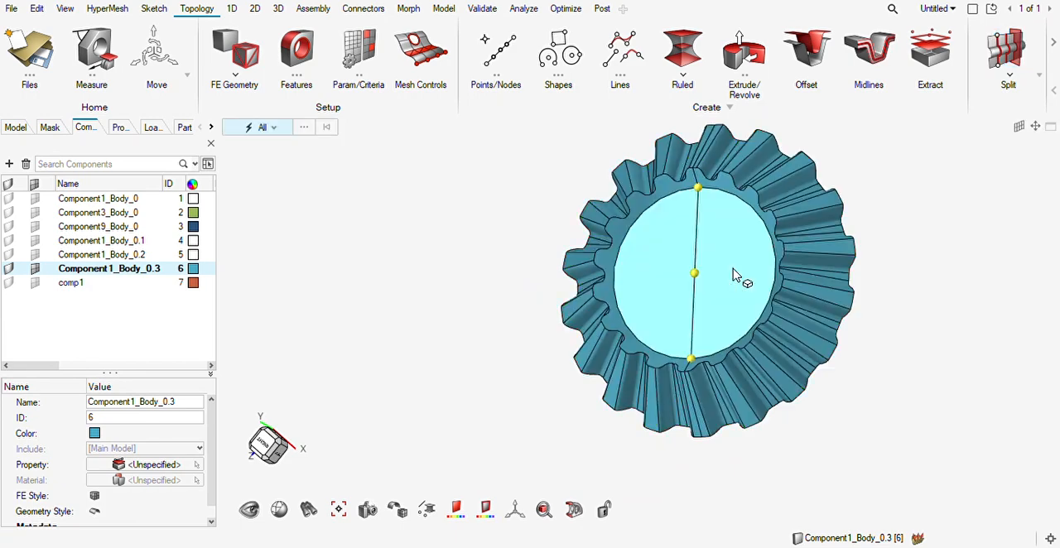
# Split all gear surfaces again with a second plane through the centre node, perpendicular to the first cut.
pyautogui.moveTo(731, 301); pyautogui.dragTo(743, 301, button='middle')
pyautogui.scroll(3, 693, 290)
pyautogui.scroll(1, 691, 285)
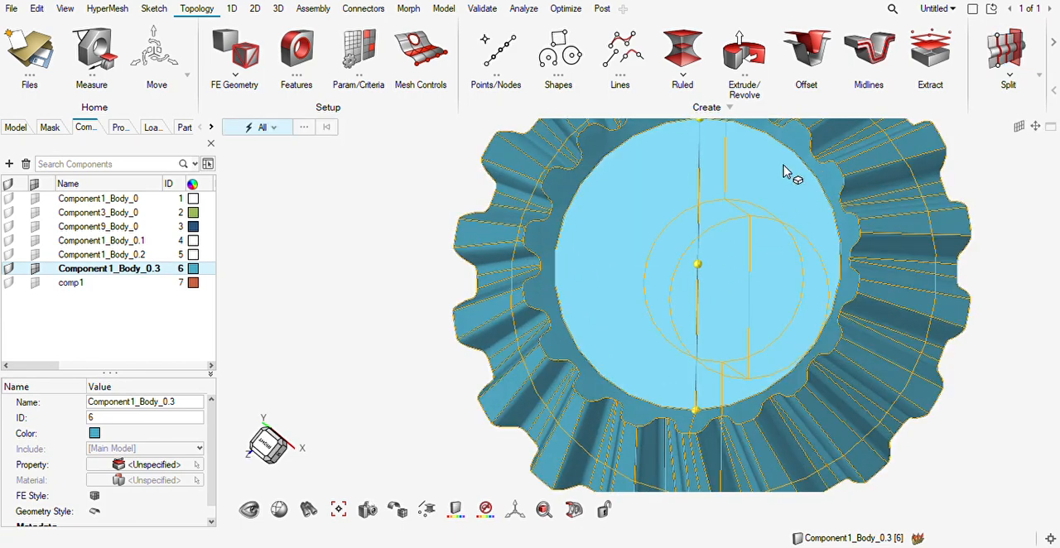
pyautogui.scroll(-4, 785, 217)
pyautogui.press('F11')
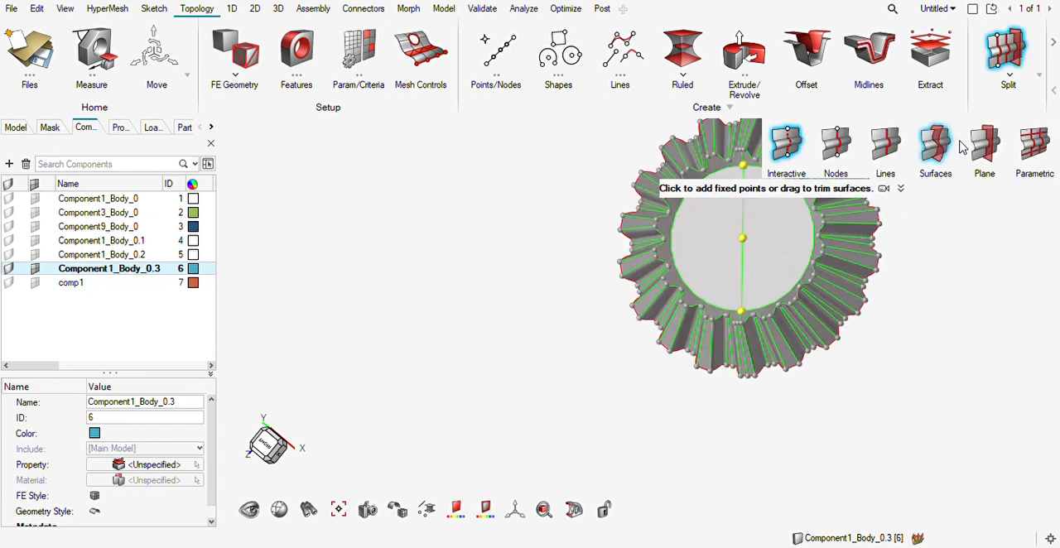
pyautogui.click(985, 146)
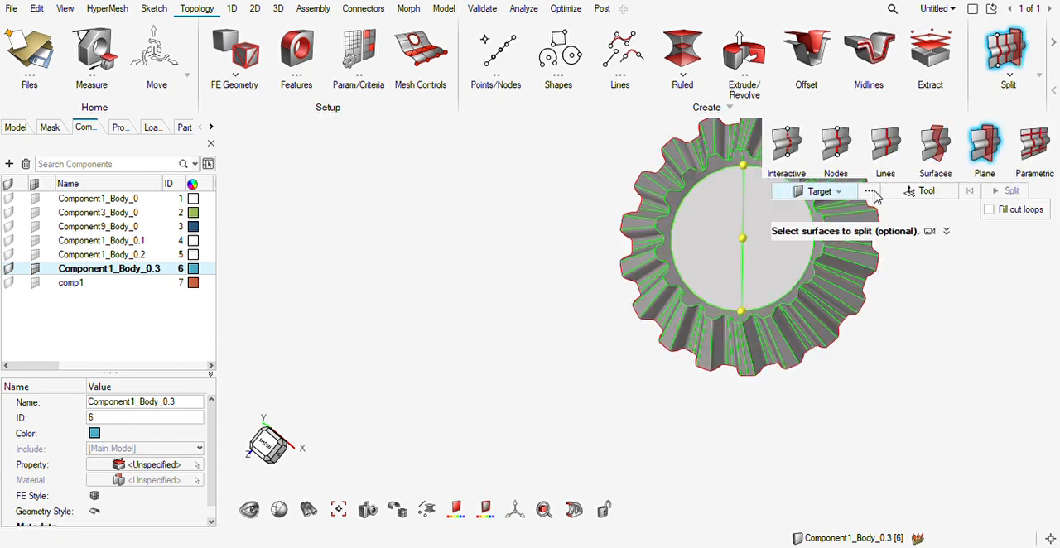
pyautogui.scroll(-3, 629, 224)
pyautogui.moveTo(444, 137); pyautogui.dragTo(560, 236)
pyautogui.scroll(3, 561, 236)
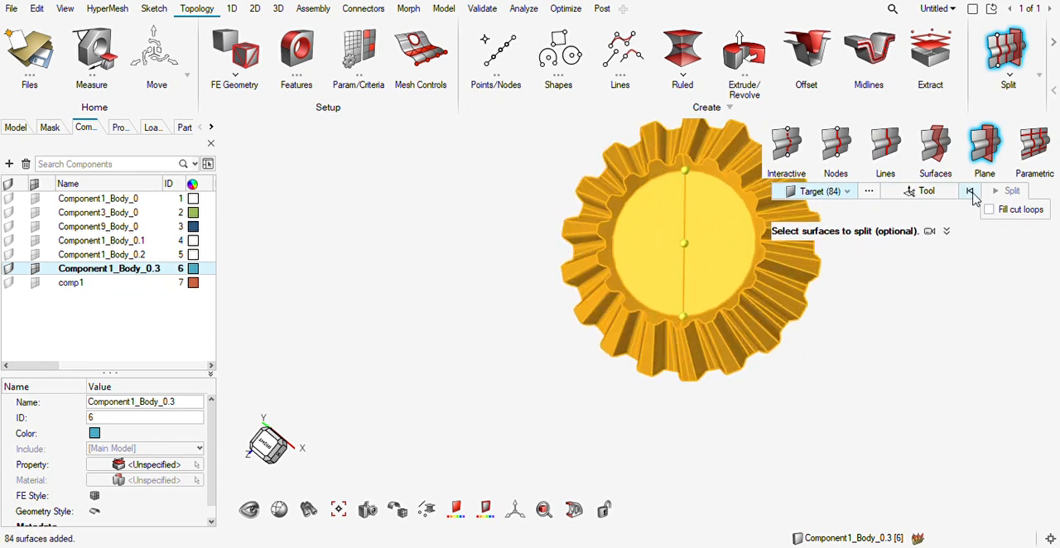
pyautogui.click(926, 191)
pyautogui.click(766, 242)
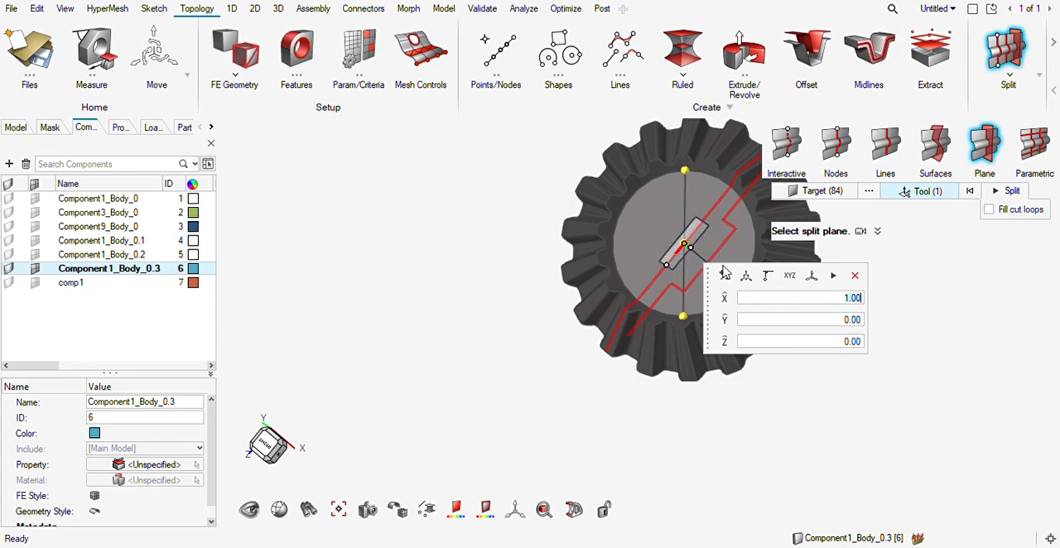
pyautogui.scroll(3, 747, 234)
pyautogui.moveTo(836, 249); pyautogui.dragTo(789, 232, button='middle')
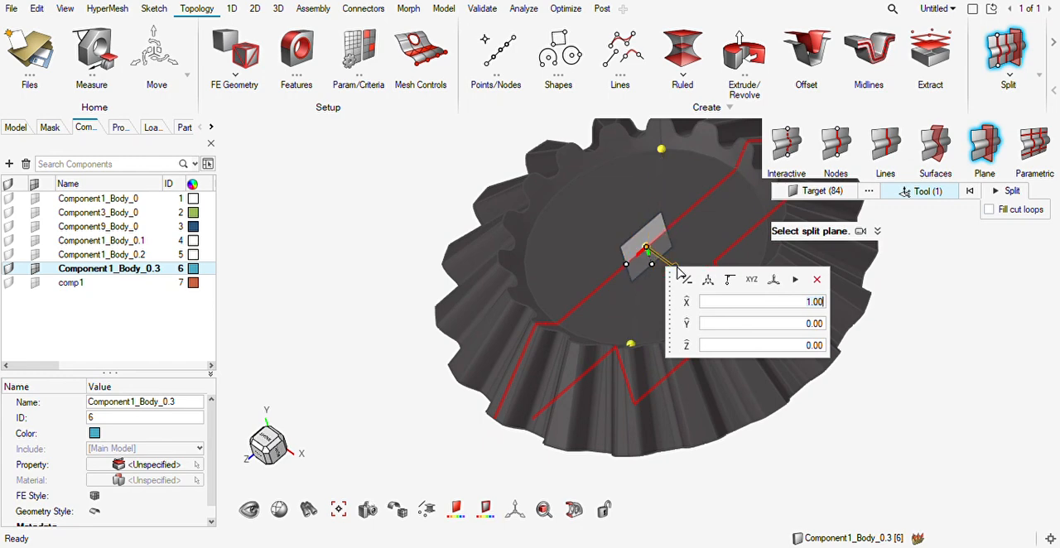
pyautogui.moveTo(652, 265); pyautogui.dragTo(661, 150)
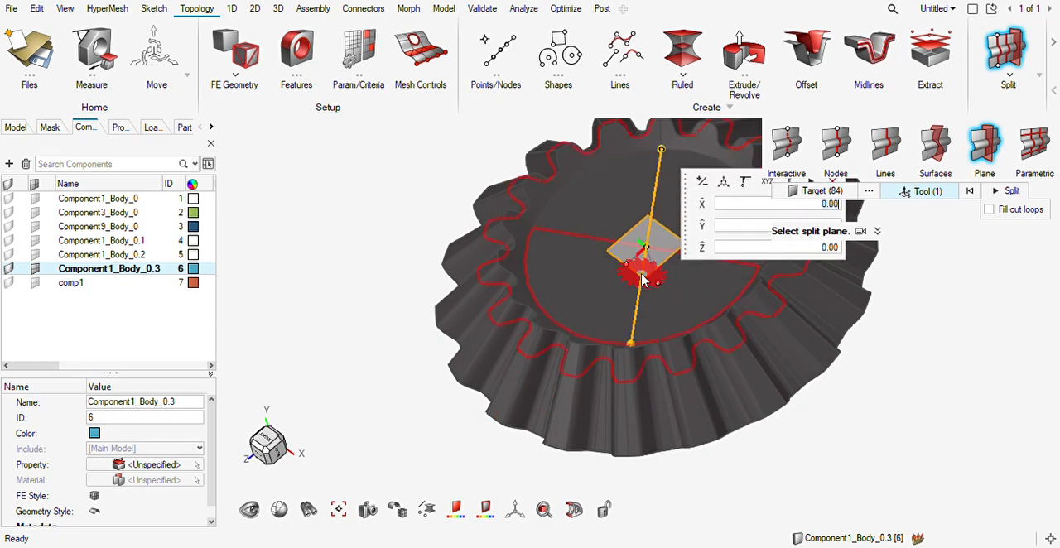
pyautogui.moveTo(658, 282); pyautogui.dragTo(663, 151)
pyautogui.keyDown('ctrl'); pyautogui.moveTo(568, 286); pyautogui.dragTo(617, 303); pyautogui.keyUp('ctrl')
pyautogui.click(1009, 191)
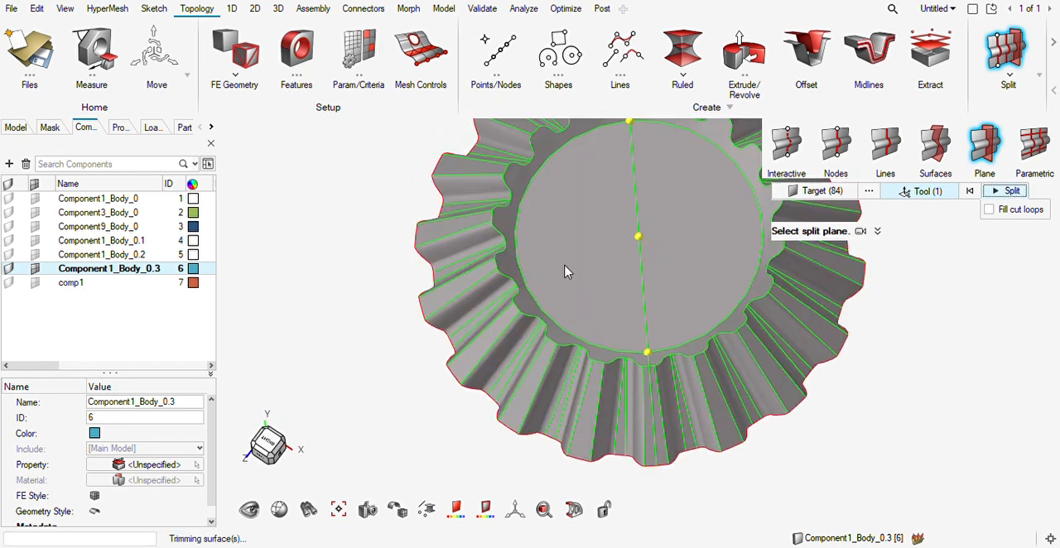
pyautogui.scroll(3, 523, 300)
pyautogui.scroll(-3, 523, 300)
pyautogui.moveTo(563, 288); pyautogui.dragTo(577, 335, button='middle')
pyautogui.press('Escape')
# Examine the cut lines that divide the gear's circular end face and toothed rim into quadrants.
pyautogui.moveTo(605, 294); pyautogui.dragTo(590, 267, button='middle')
pyautogui.moveTo(595, 282)
pyautogui.mouseDown(button='right')
pyautogui.moveTo(583, 307)
pyautogui.moveTo(497, 327)
pyautogui.mouseUp(button='right')
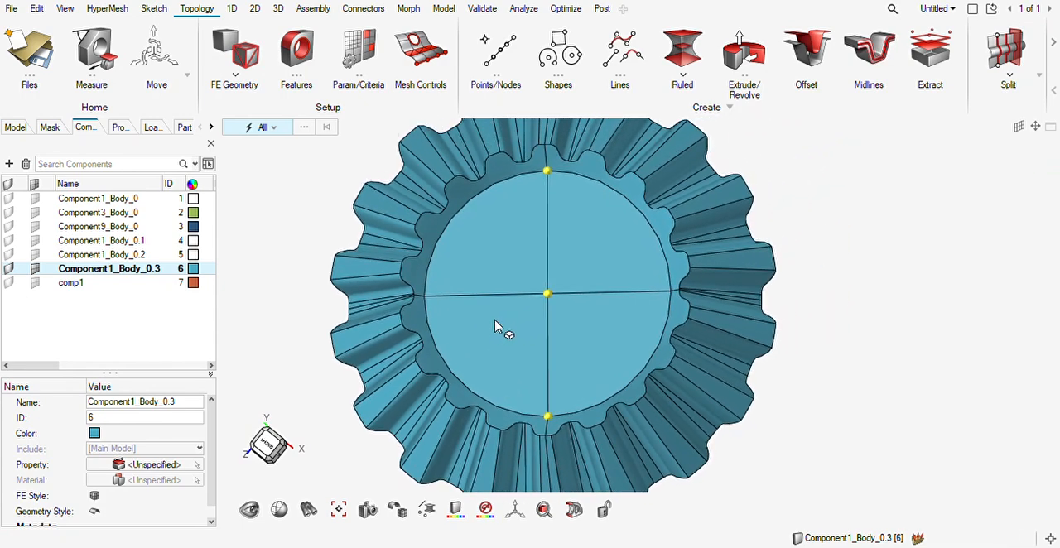
pyautogui.scroll(-3, 523, 296)
pyautogui.scroll(1, 510, 231)
pyautogui.scroll(1, 508, 225)
pyautogui.doubleClick(550, 152)
pyautogui.scroll(3, 522, 255)
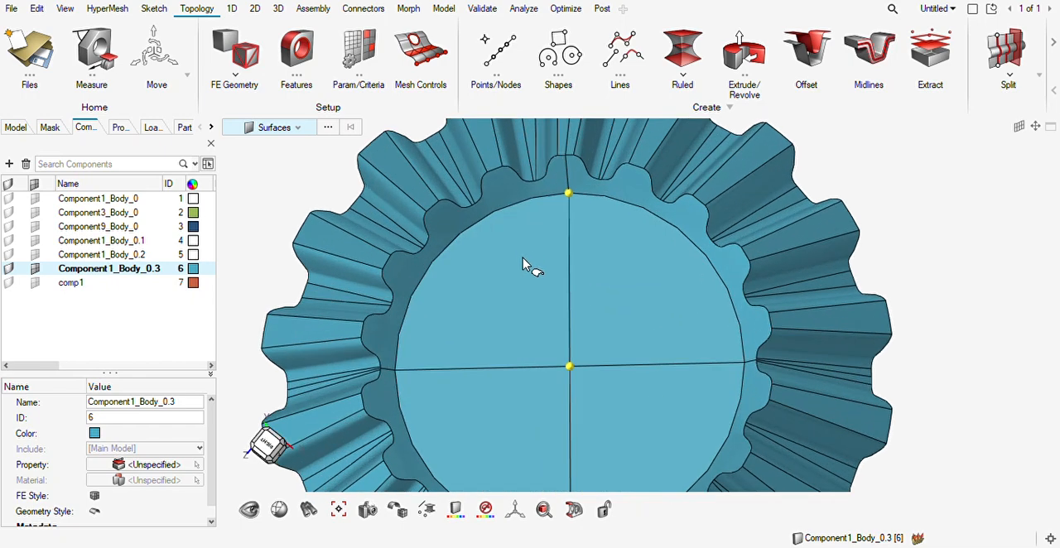
pyautogui.scroll(-3, 523, 264)
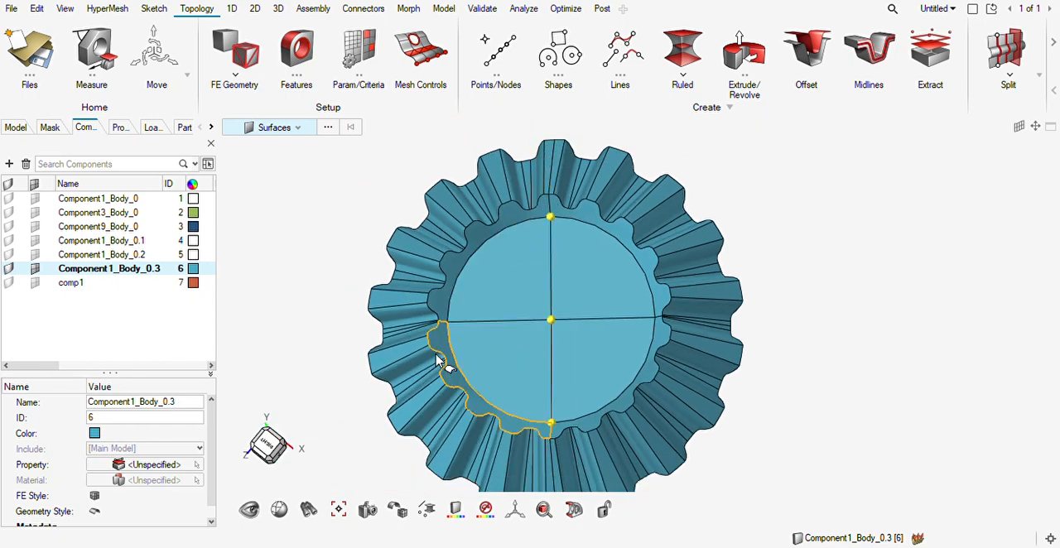
# Hide the end-face, toothed-rim and thin cut tooth surfaces of three of the gear's four quadrants.
pyautogui.scroll(3, 414, 359)
pyautogui.moveTo(430, 347); pyautogui.dragTo(498, 324, button='right')
pyautogui.scroll(6, 500, 327)
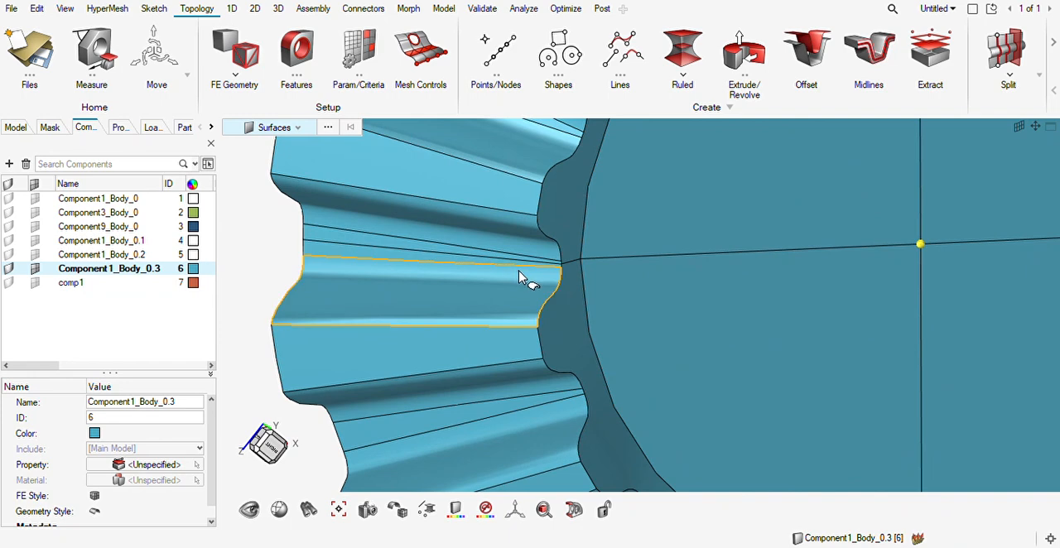
pyautogui.press('s')
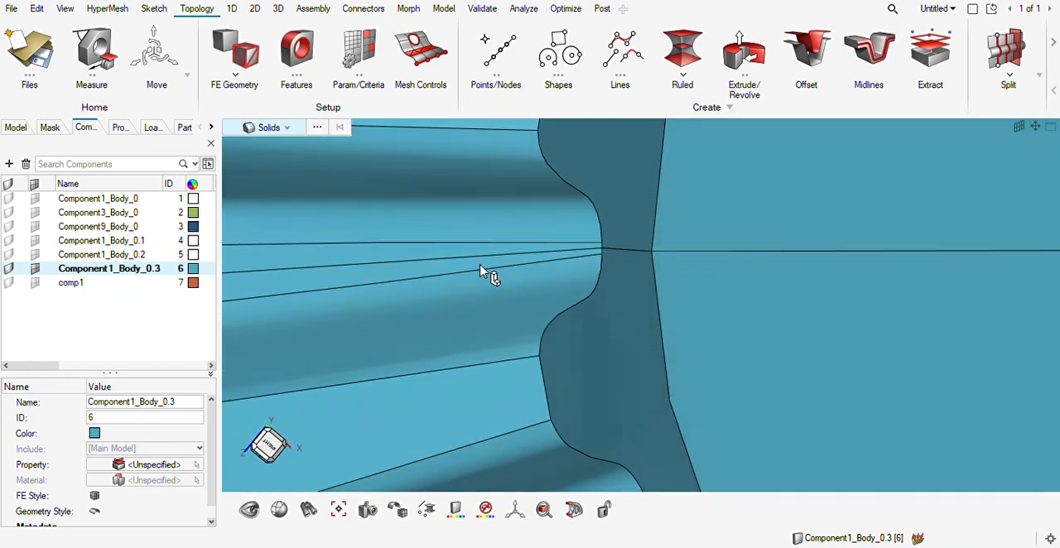
pyautogui.press('s')
pyautogui.click(496, 265)
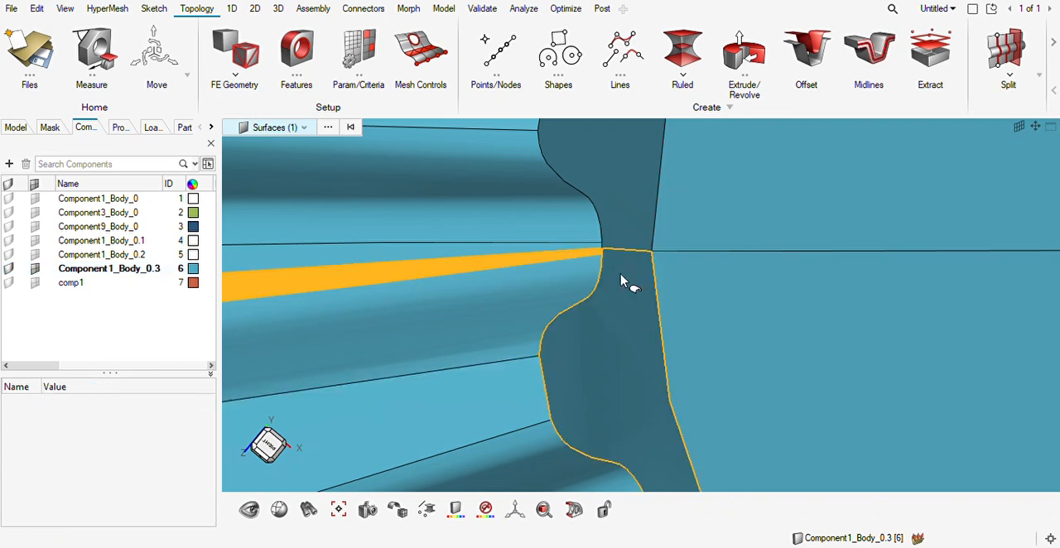
pyautogui.click(623, 293)
pyautogui.click(798, 298)
pyautogui.scroll(-6, 800, 299)
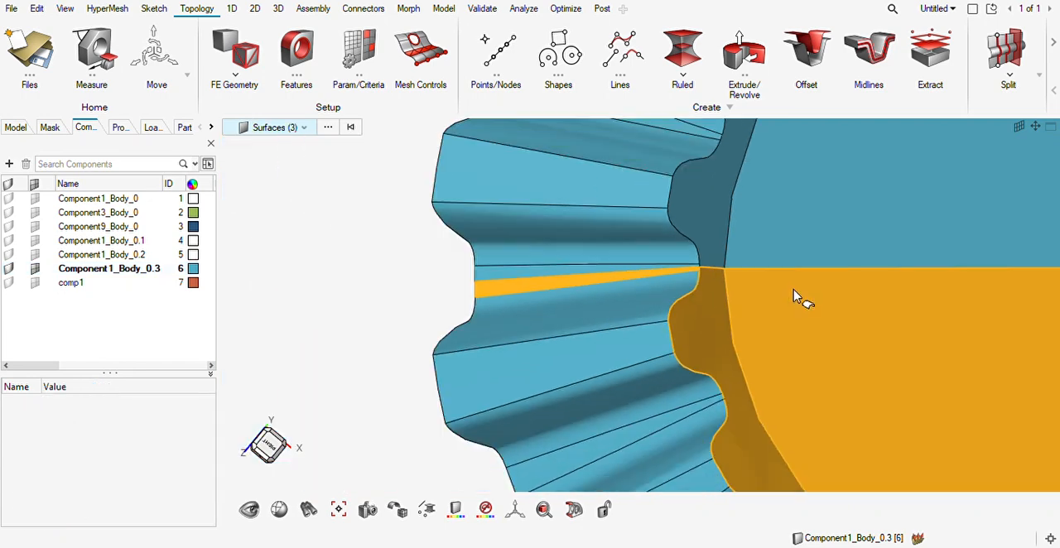
pyautogui.click(913, 305)
pyautogui.click(865, 212)
pyautogui.moveTo(859, 203); pyautogui.dragTo(811, 336, button='right')
pyautogui.scroll(5, 766, 216)
pyautogui.click(779, 202)
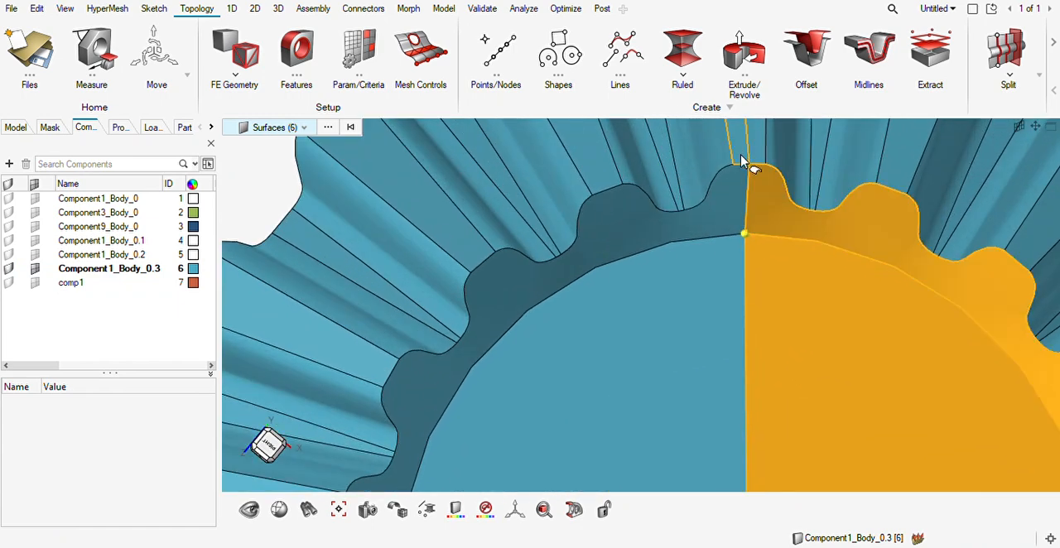
pyautogui.click(763, 151)
pyautogui.scroll(-4, 798, 203)
pyautogui.press('h')
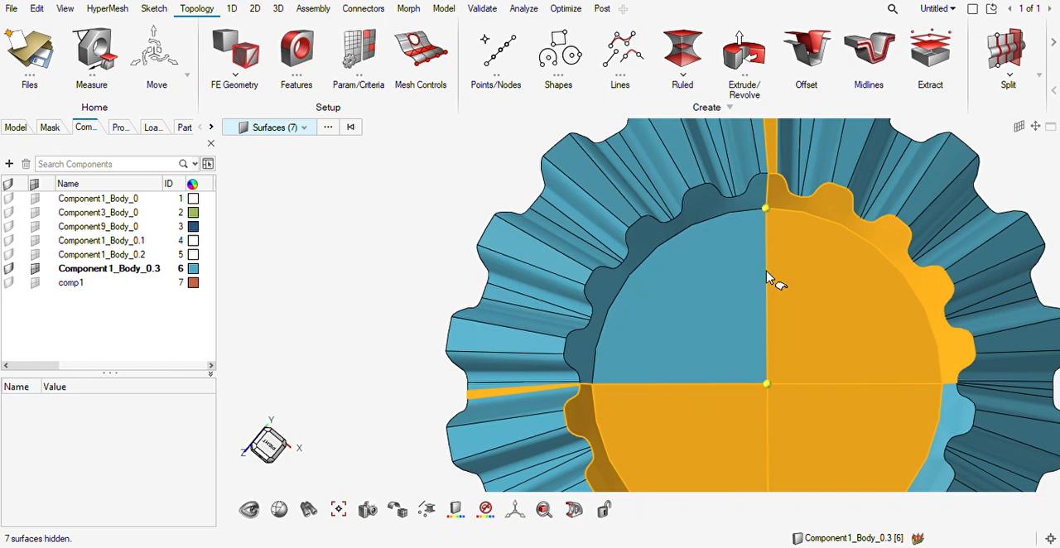
# Hide the back-face and hub surfaces of the first opened quadrant.
pyautogui.moveTo(784, 286); pyautogui.dragTo(803, 272, button='middle')
pyautogui.click(805, 274)
pyautogui.click(792, 345)
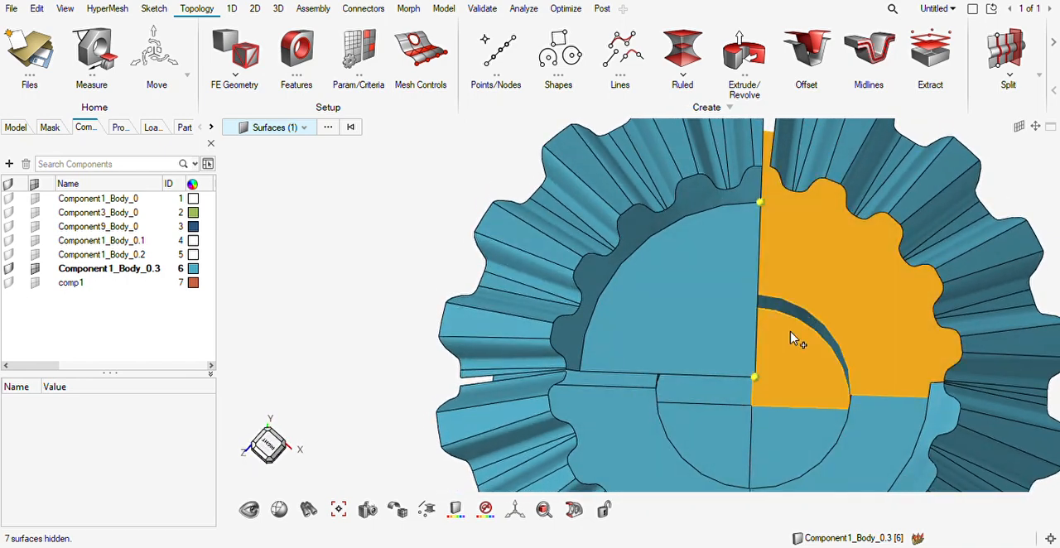
pyautogui.click(797, 317)
pyautogui.press('h')
# Hide the back-face, hub cylinder and hub end surfaces of the second opened quadrant.
pyautogui.moveTo(760, 354)
pyautogui.mouseDown(button='middle')
pyautogui.moveTo(741, 364)
pyautogui.moveTo(748, 360)
pyautogui.mouseUp(button='middle')
pyautogui.moveTo(750, 377); pyautogui.dragTo(760, 342, button='right')
pyautogui.click(722, 466)
pyautogui.click(684, 438)
pyautogui.moveTo(687, 433)
pyautogui.mouseDown(button='middle')
pyautogui.moveTo(654, 447)
pyautogui.moveTo(700, 431)
pyautogui.mouseUp(button='middle')
pyautogui.click(701, 434)
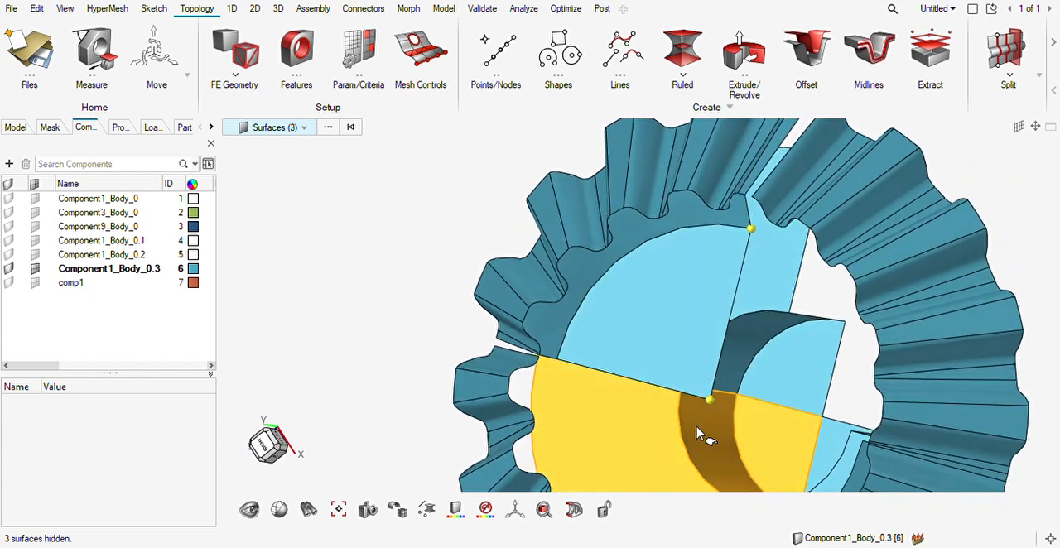
pyautogui.press('h')
# Hide all attached tooth surfaces of the three unwanted quadrants, starting from one tooth flank beside the cut.
pyautogui.moveTo(627, 427); pyautogui.dragTo(668, 426, button='middle')
pyautogui.scroll(4, 555, 383)
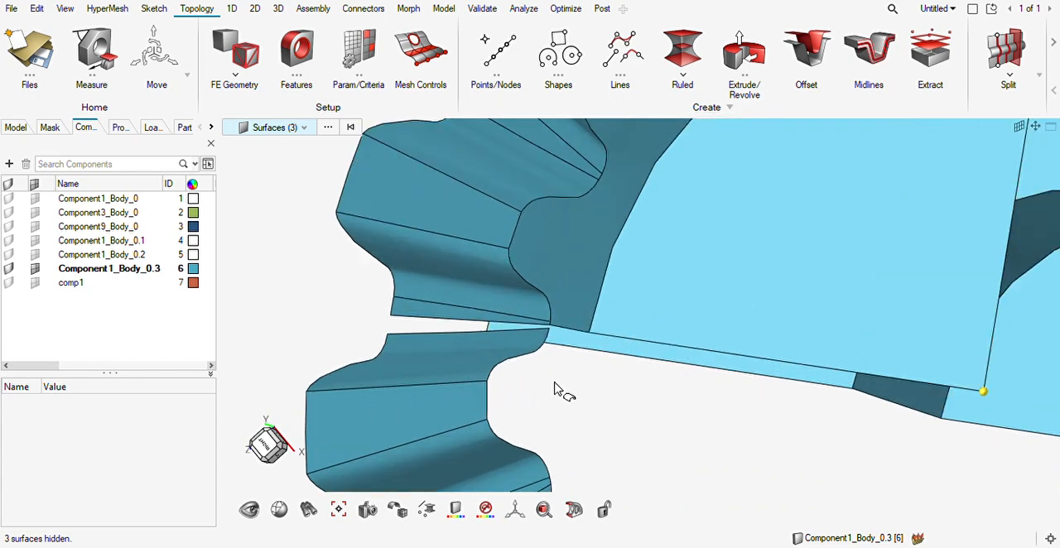
pyautogui.click(510, 362)
pyautogui.scroll(-3, 569, 336)
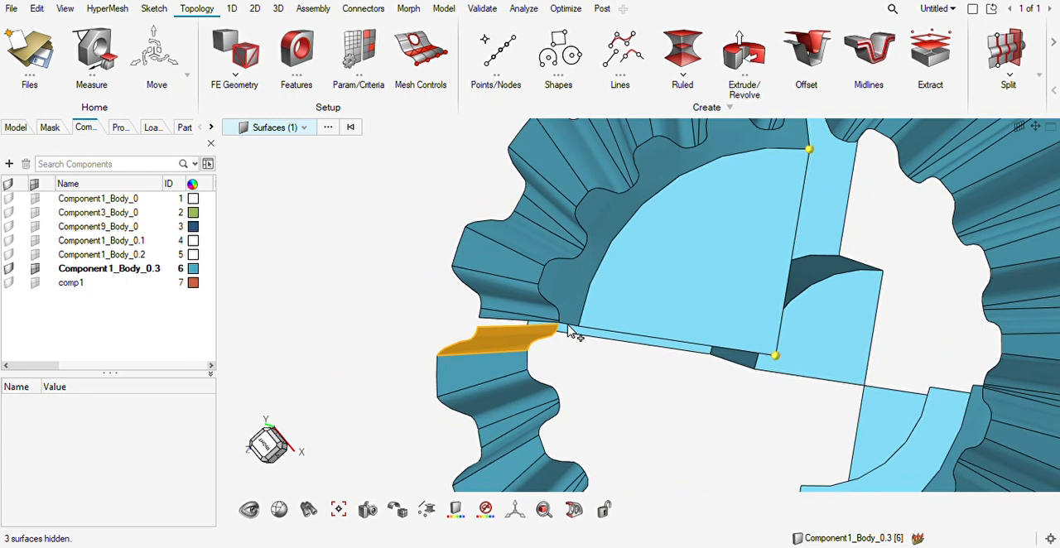
pyautogui.press('a')
pyautogui.press('h')
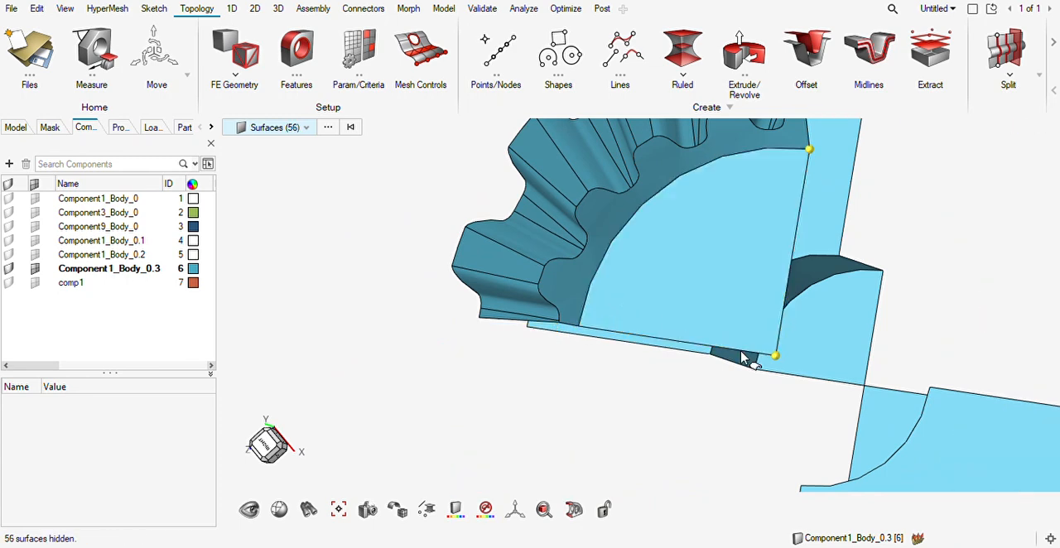
# Hide the leftover back-face and hub surfaces of the third unwanted quadrant, isolating a quarter of the gear.
pyautogui.click(891, 405)
pyautogui.moveTo(892, 393); pyautogui.dragTo(737, 234, button='right')
pyautogui.click(820, 351)
pyautogui.press('h')
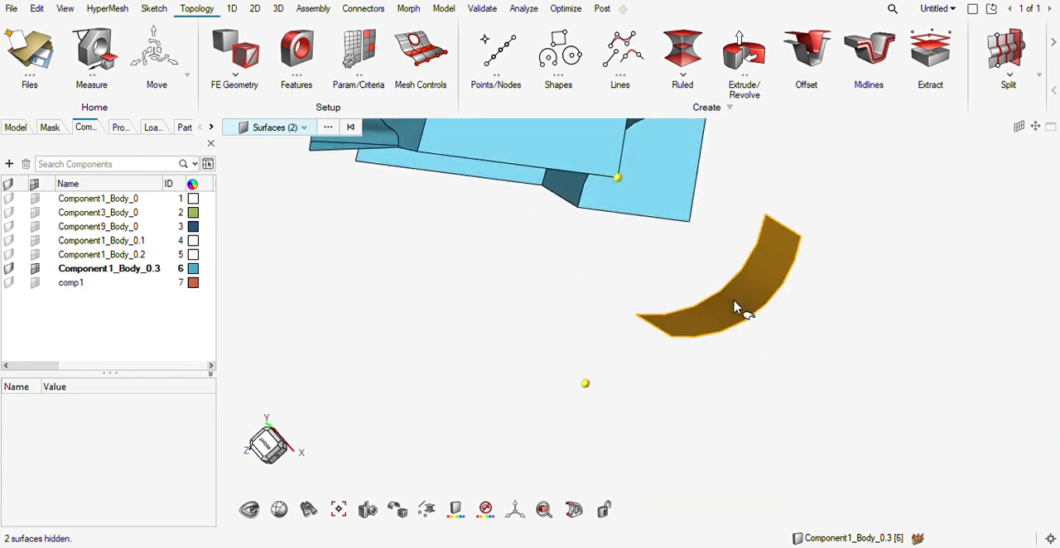
pyautogui.click(754, 319)
pyautogui.moveTo(580, 286); pyautogui.dragTo(677, 313, button='middle')
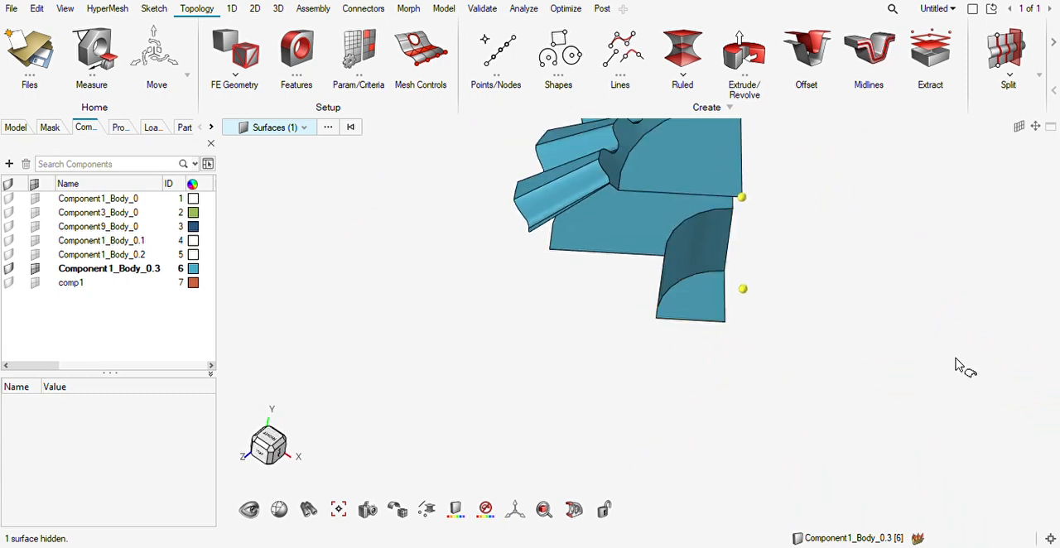
# Draw a line about 40 long along the gear axis, from the end-face centre node to the hub end's centre corner.
pyautogui.moveTo(577, 316)
pyautogui.mouseDown(button='middle')
pyautogui.moveTo(575, 345)
pyautogui.moveTo(627, 359)
pyautogui.moveTo(559, 369)
pyautogui.moveTo(580, 395)
pyautogui.moveTo(525, 378)
pyautogui.moveTo(561, 394)
pyautogui.moveTo(530, 377)
pyautogui.moveTo(547, 365)
pyautogui.moveTo(535, 360)
pyautogui.moveTo(564, 384)
pyautogui.moveTo(518, 377)
pyautogui.moveTo(583, 314)
pyautogui.mouseUp(button='middle')
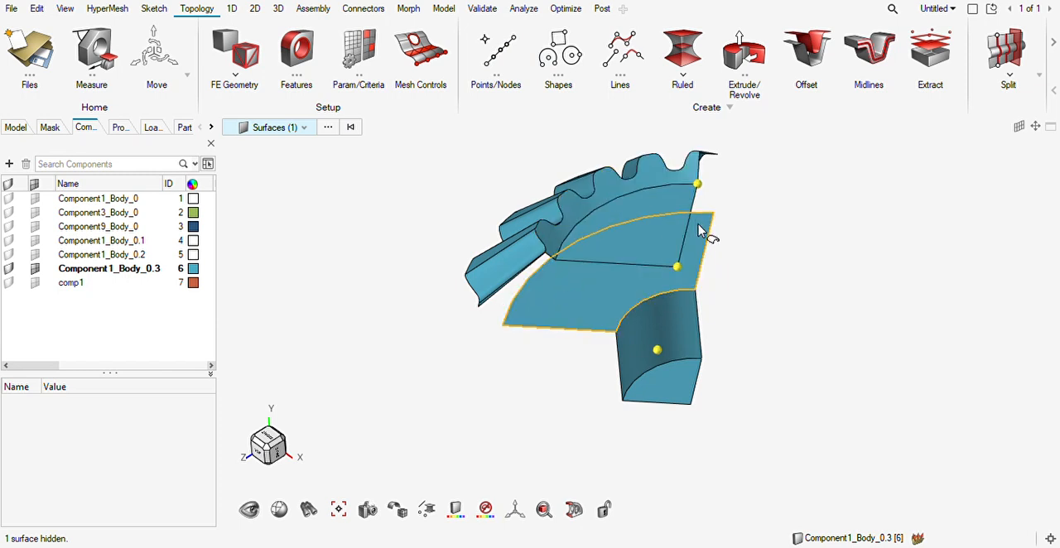
pyautogui.keyDown('ctrl'); pyautogui.moveTo(549, 291); pyautogui.dragTo(582, 285); pyautogui.keyUp('ctrl')
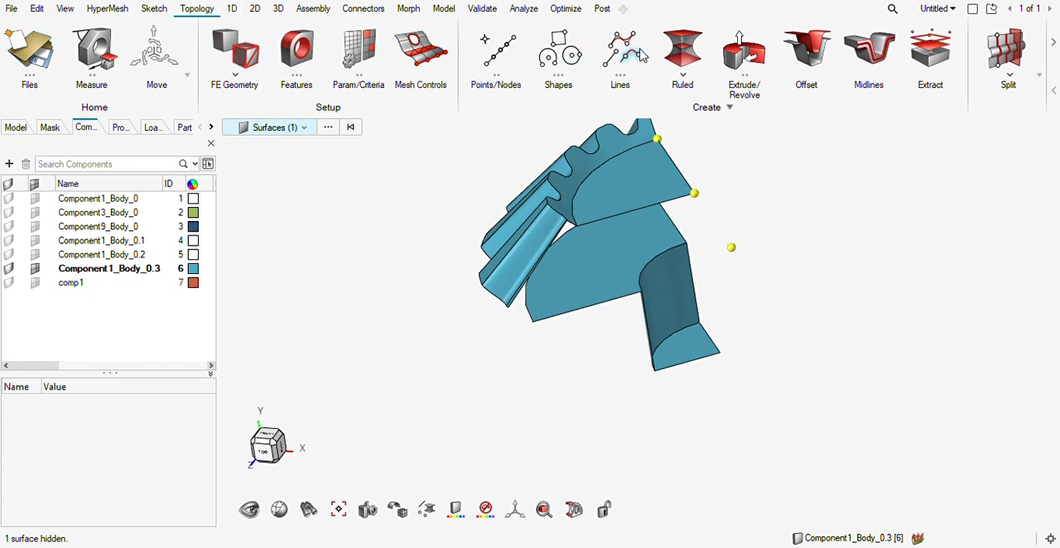
pyautogui.click(613, 68)
pyautogui.moveTo(700, 200); pyautogui.dragTo(719, 353)
pyautogui.scroll(3, 527, 341)
pyautogui.moveTo(563, 339)
pyautogui.mouseDown(button='middle')
pyautogui.moveTo(637, 278)
pyautogui.moveTo(568, 329)
pyautogui.mouseUp(button='middle')
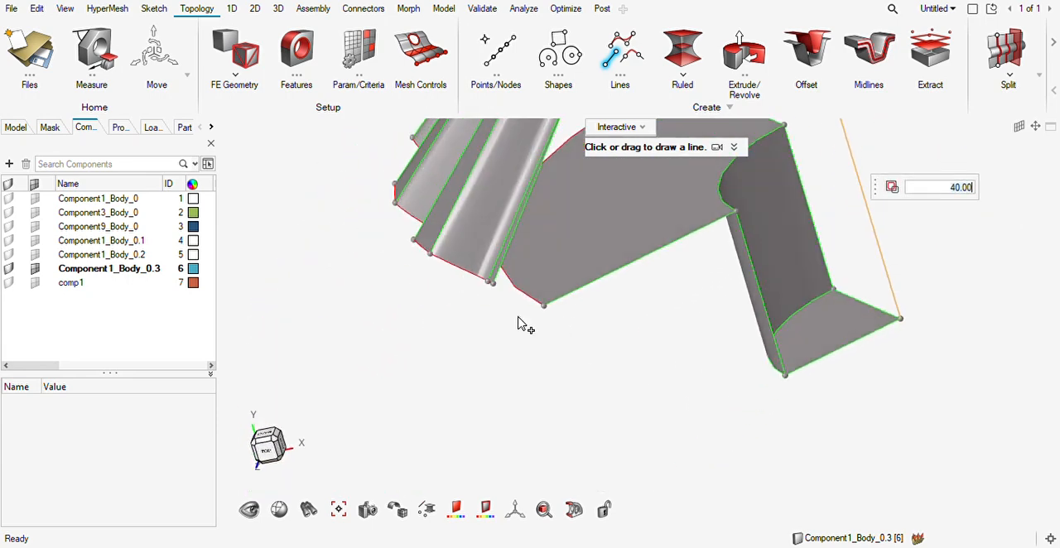
# Try to connect the outer tooth corners to the back-face corners with lines on both cut sides of the quarter gear.
pyautogui.moveTo(499, 290); pyautogui.dragTo(547, 307)
pyautogui.moveTo(540, 367); pyautogui.dragTo(530, 385, button='middle')
pyautogui.moveTo(702, 439); pyautogui.dragTo(795, 263, button='middle')
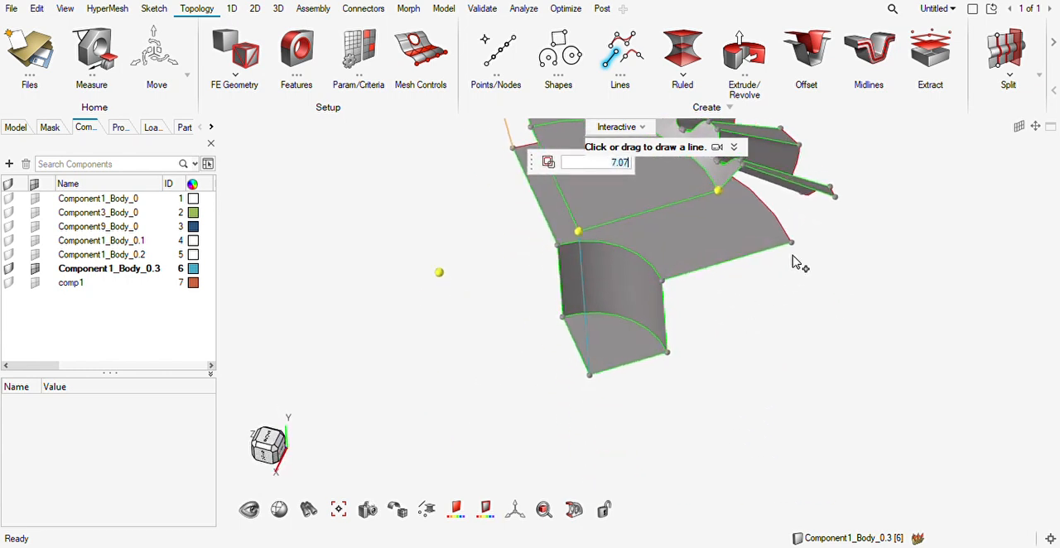
pyautogui.click(843, 209)
pyautogui.click(795, 246)
pyautogui.moveTo(784, 310); pyautogui.dragTo(774, 275, button='middle')
pyautogui.press('Escape')
pyautogui.press('Escape')
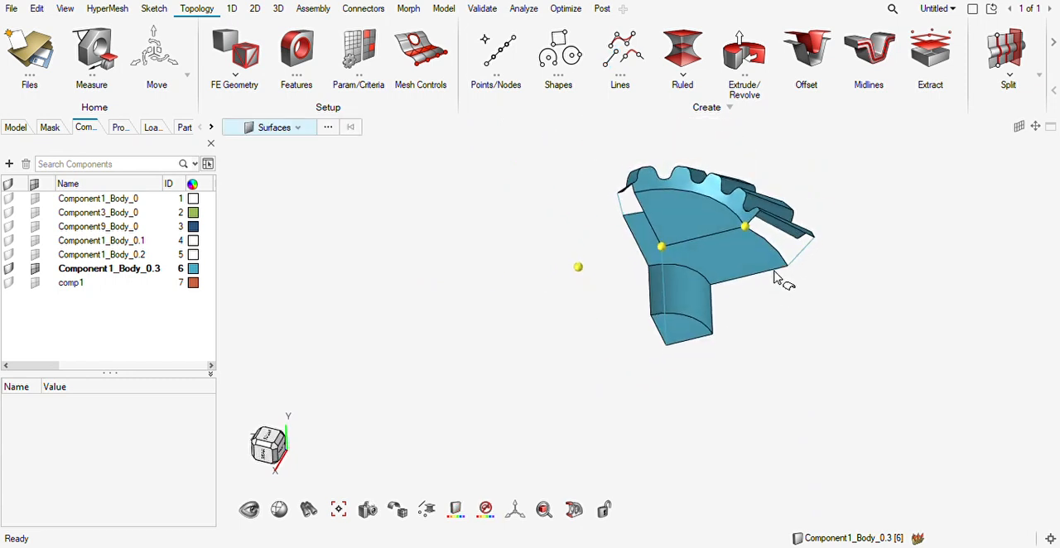
pyautogui.scroll(3, 775, 276)
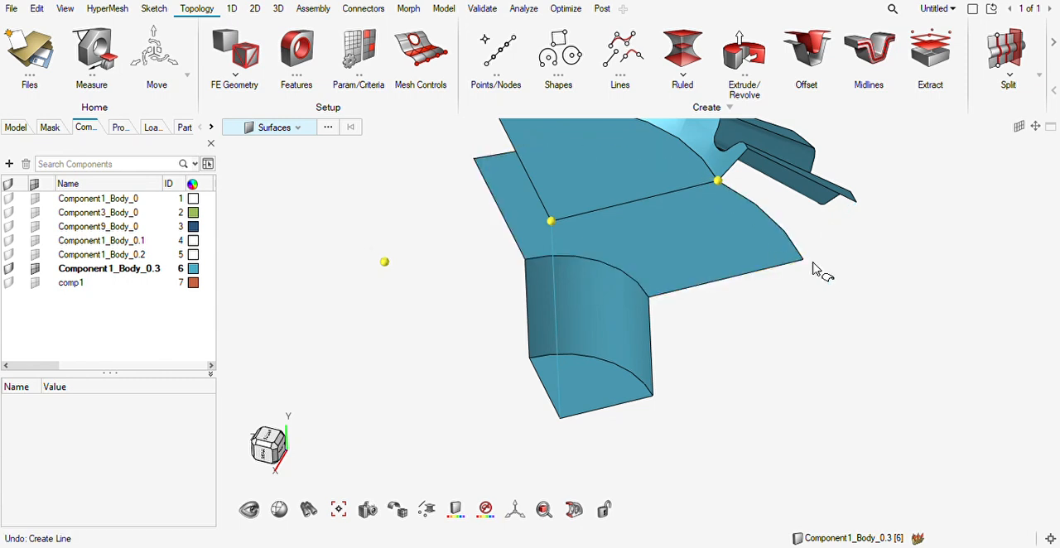
pyautogui.scroll(-3, 826, 284)
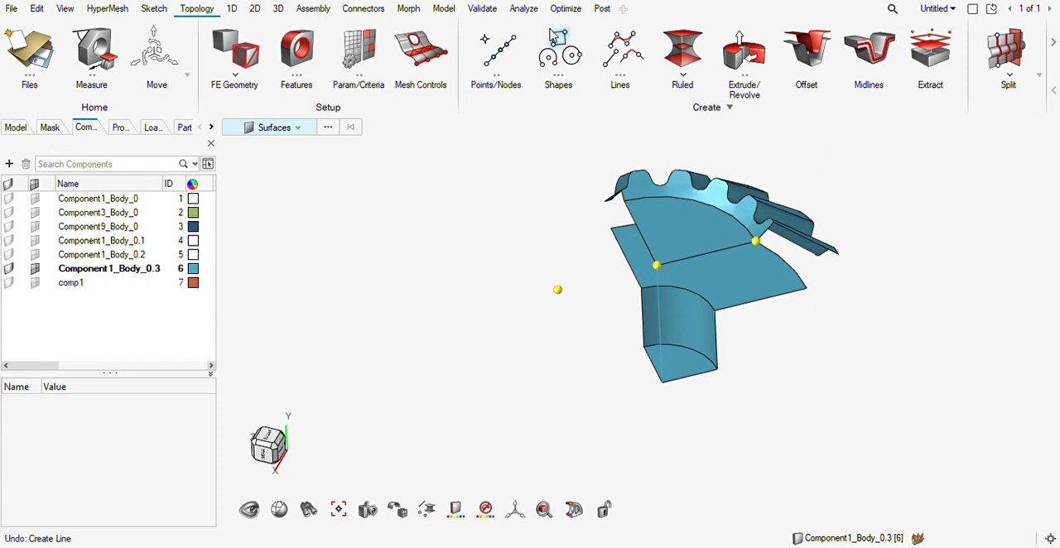
# On one cut side, draw lines to the back-face corner from the end face's circular-edge node (about 23.9) and the outer tooth corner (about 12.58).
pyautogui.click(612, 54)
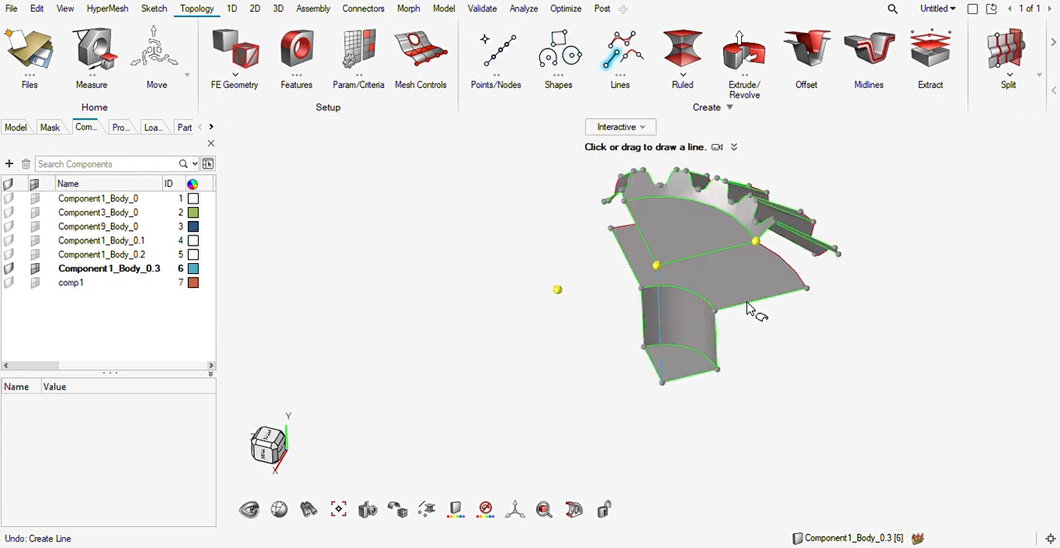
pyautogui.click(809, 290)
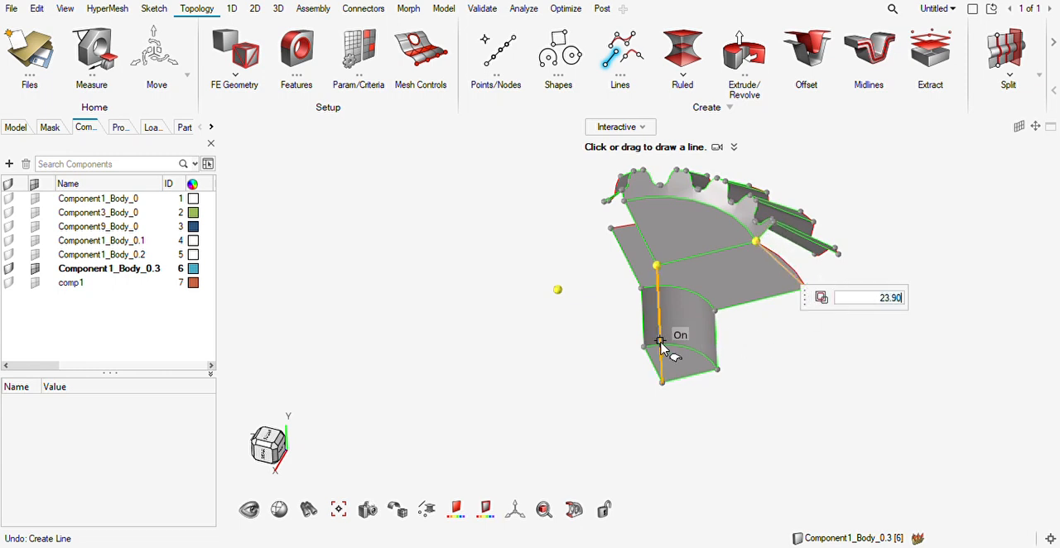
pyautogui.moveTo(744, 321); pyautogui.dragTo(494, 322, button='middle')
pyautogui.scroll(3, 778, 315)
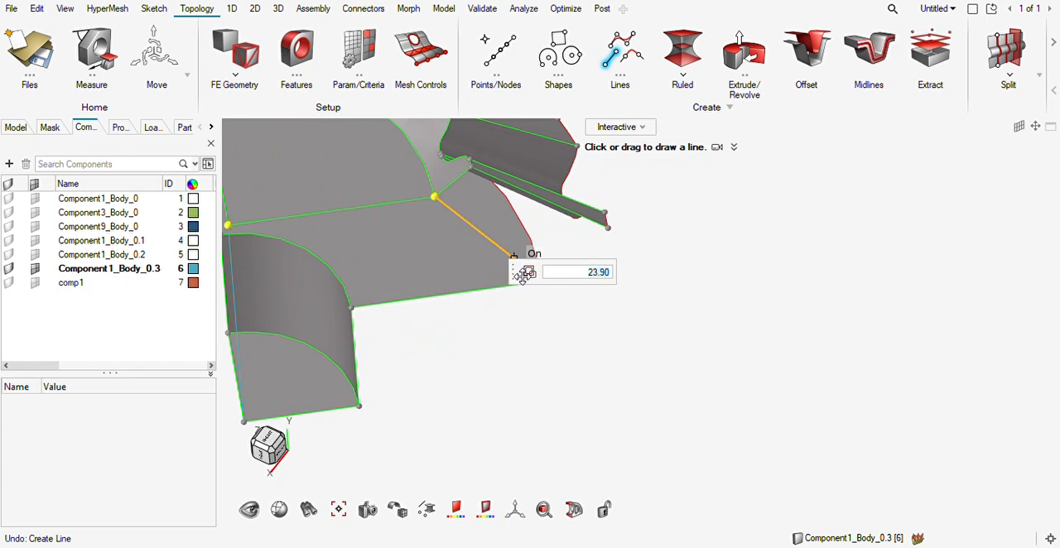
pyautogui.click(606, 235)
pyautogui.click(545, 292)
pyautogui.scroll(-3, 615, 301)
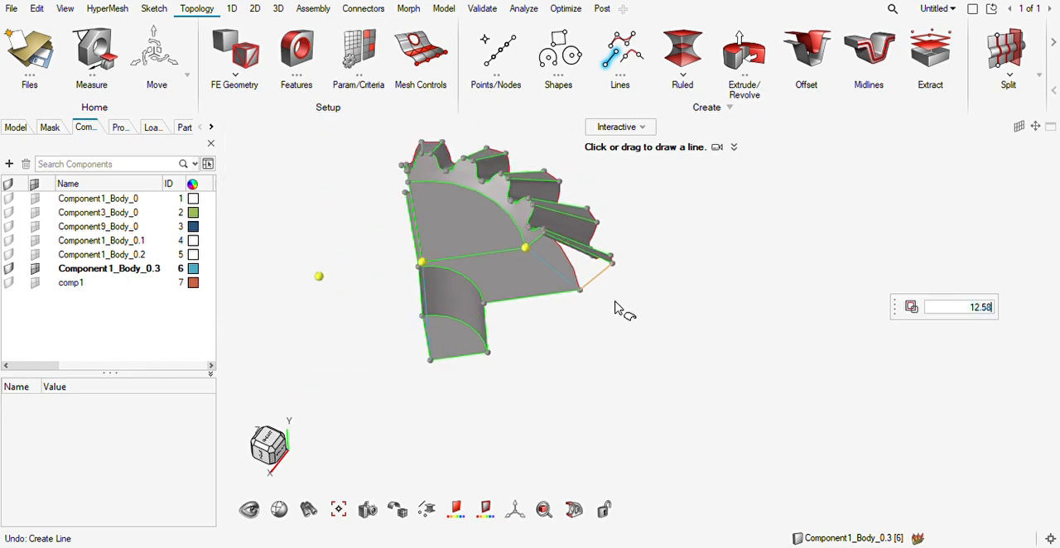
# On the other cut side, draw lines from the back-face corner to the outer tooth corner and to the end face's circular-edge corner.
pyautogui.scroll(-1, 616, 300)
pyautogui.moveTo(591, 333); pyautogui.dragTo(755, 312, button='middle')
pyautogui.scroll(6, 400, 331)
pyautogui.click(478, 278)
pyautogui.moveTo(588, 274)
pyautogui.mouseDown(button='middle')
pyautogui.moveTo(521, 274)
pyautogui.moveTo(534, 277)
pyautogui.mouseUp(button='middle')
pyautogui.click(505, 237)
pyautogui.moveTo(473, 303)
pyautogui.mouseDown(button='middle')
pyautogui.moveTo(458, 289)
pyautogui.moveTo(525, 303)
pyautogui.moveTo(599, 280)
pyautogui.moveTo(542, 303)
pyautogui.moveTo(540, 321)
pyautogui.moveTo(579, 298)
pyautogui.moveTo(550, 276)
pyautogui.mouseUp(button='middle')
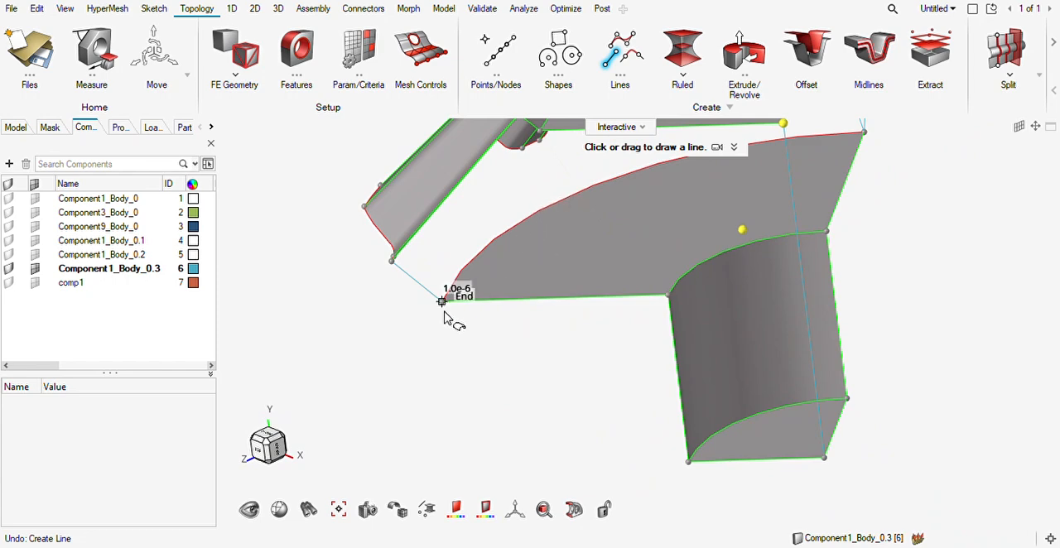
pyautogui.click(548, 126)
pyautogui.press('Escape')
pyautogui.press('Escape')
pyautogui.moveTo(569, 262)
pyautogui.mouseDown(button='middle')
pyautogui.moveTo(551, 306)
pyautogui.moveTo(544, 299)
pyautogui.moveTo(632, 315)
pyautogui.moveTo(575, 296)
pyautogui.moveTo(596, 294)
pyautogui.moveTo(568, 310)
pyautogui.moveTo(634, 307)
pyautogui.moveTo(591, 309)
pyautogui.moveTo(569, 294)
pyautogui.mouseUp(button='middle')
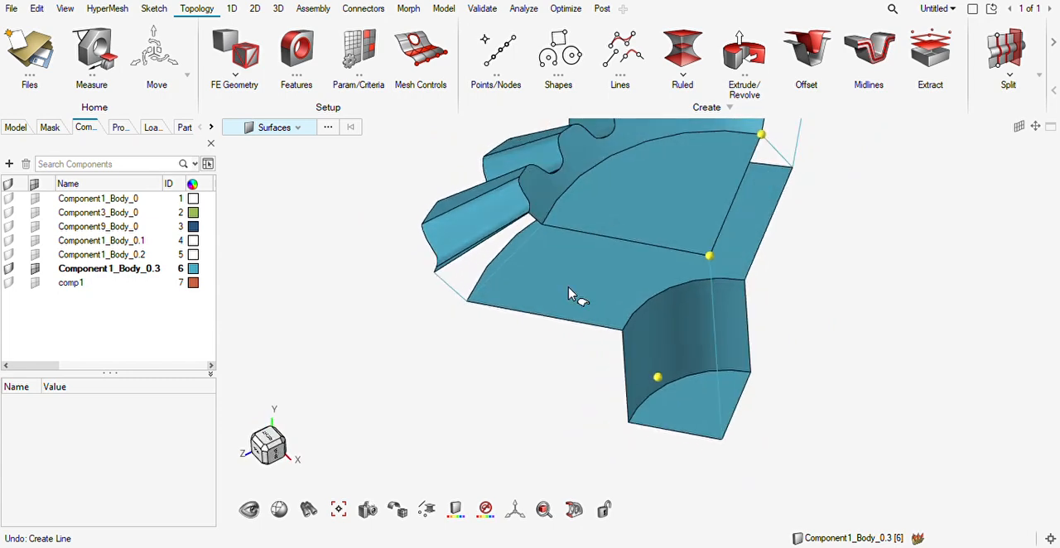
# Create a patch surface with Use Parasolid between the tooth edge and the drawn lines on the first open cut side.
pyautogui.click(254, 9)
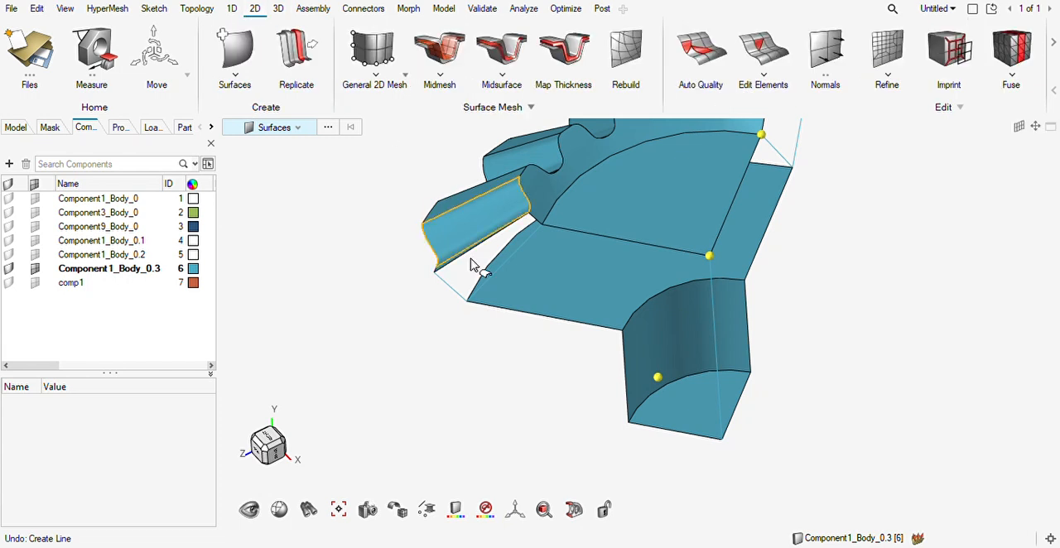
pyautogui.click(233, 52)
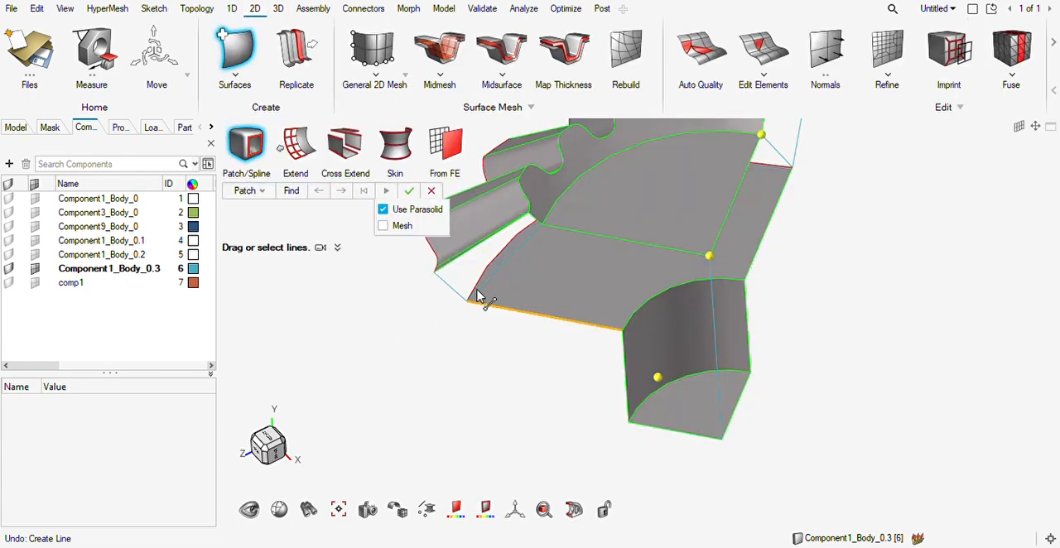
pyautogui.scroll(3, 478, 281)
pyautogui.moveTo(524, 248); pyautogui.dragTo(512, 259)
pyautogui.moveTo(421, 334); pyautogui.dragTo(463, 499, button='right')
pyautogui.moveTo(486, 436); pyautogui.dragTo(704, 362)
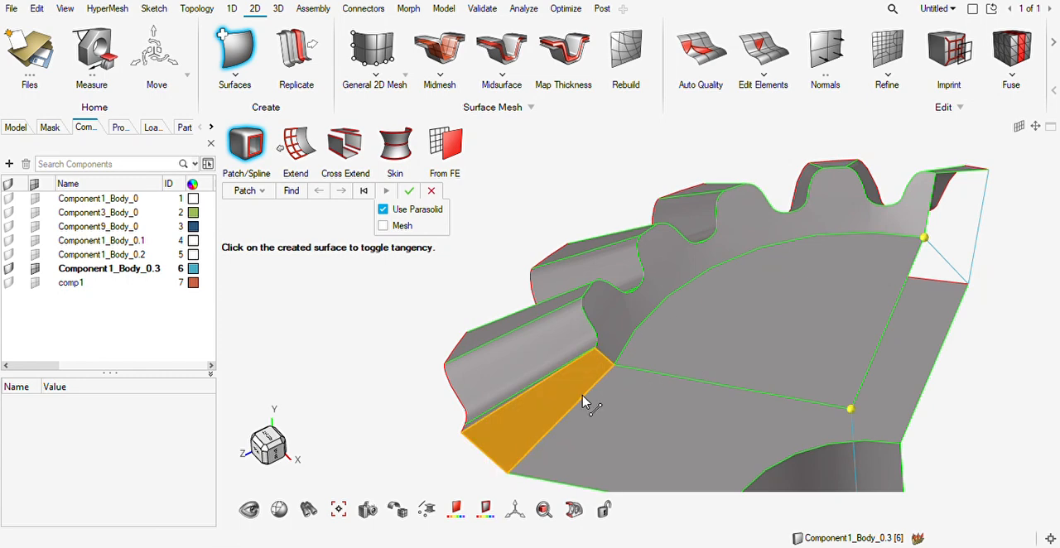
# Create a matching patch surface between the tooth edge and the drawn lines on the opposite cut side, undoing the wrongly bounded one.
pyautogui.keyDown('ctrl'); pyautogui.moveTo(662, 400); pyautogui.dragTo(926, 260); pyautogui.keyUp('ctrl')
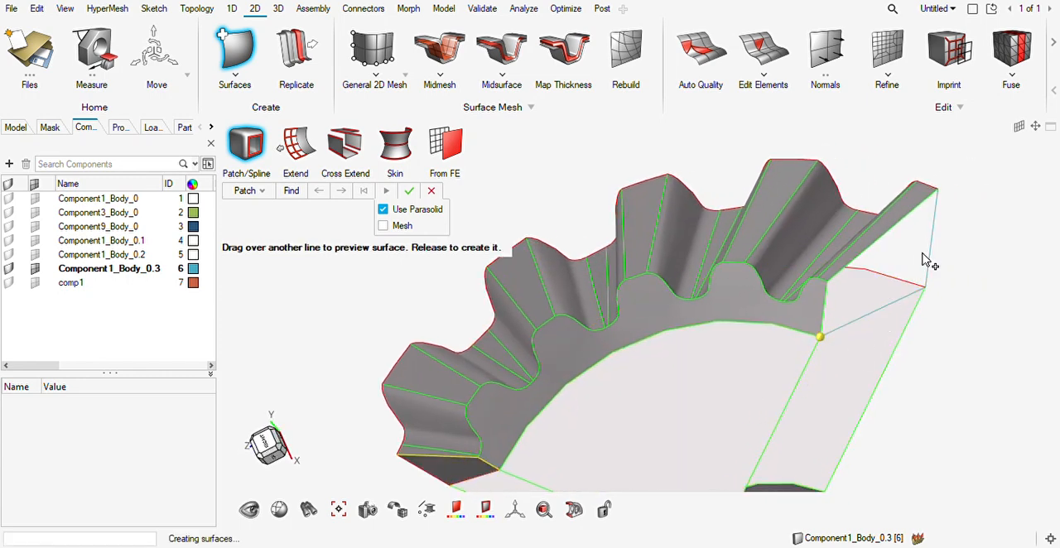
pyautogui.hotkey('ctrl', 'z')
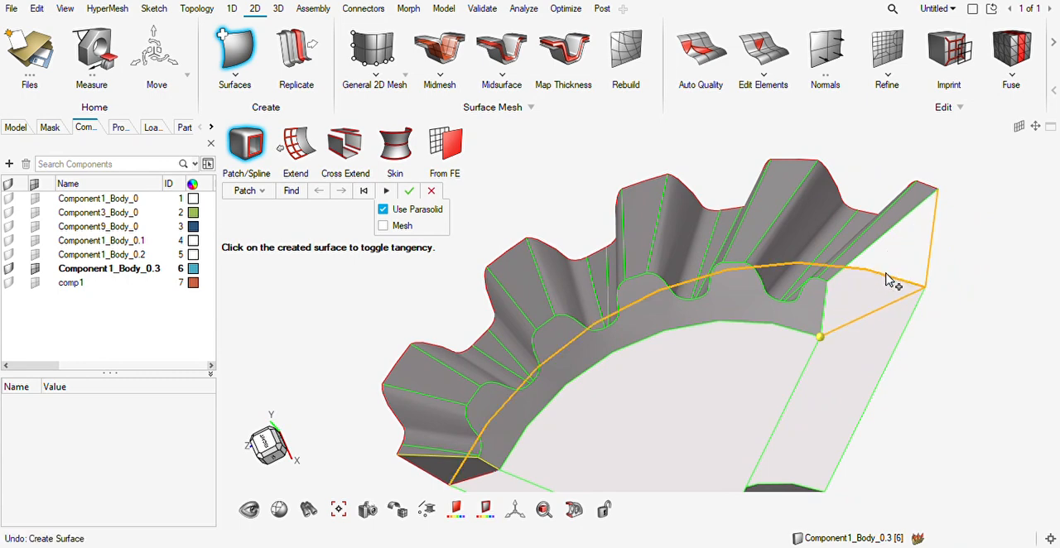
pyautogui.click(846, 316)
# Create a patch surface with Use Parasolid closing the large toothed face between the tooth profile edges, the cut-side edges and the circular arc.
pyautogui.moveTo(875, 412); pyautogui.dragTo(865, 377, button='right')
pyautogui.scroll(-3, 861, 377)
pyautogui.moveTo(836, 399); pyautogui.dragTo(758, 383, button='middle')
pyautogui.scroll(2, 696, 324)
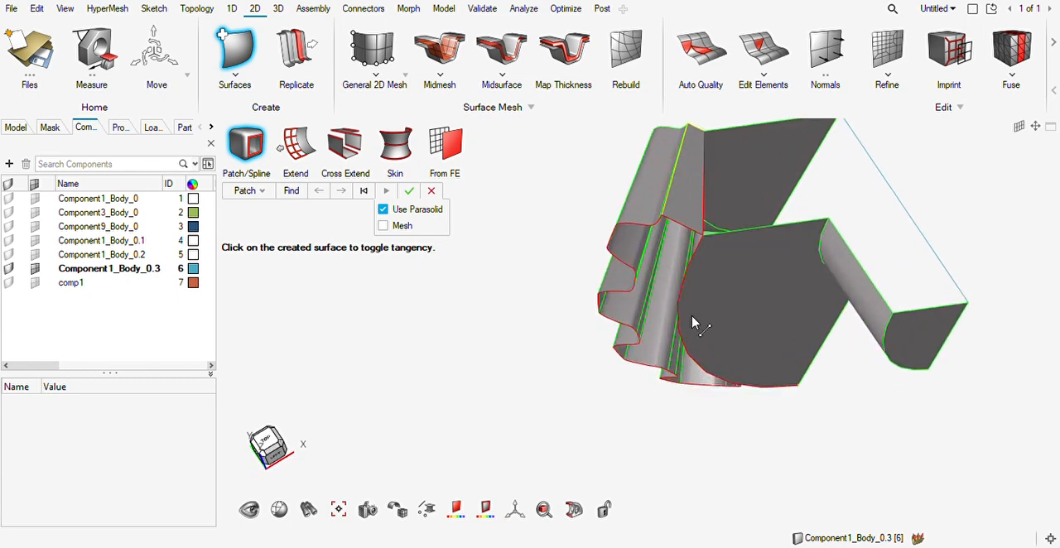
pyautogui.moveTo(708, 300); pyautogui.dragTo(669, 326, button='middle')
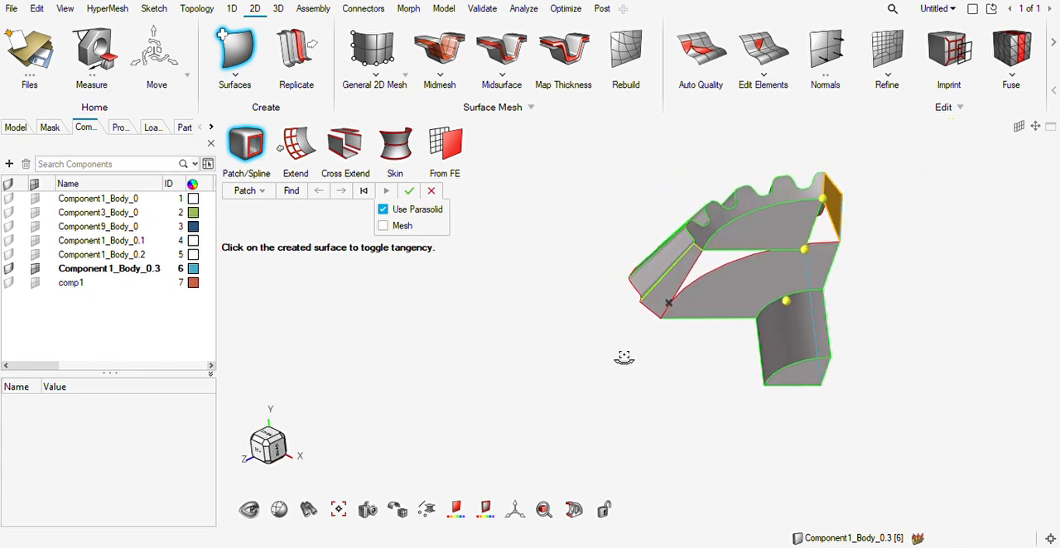
pyautogui.scroll(6, 669, 287)
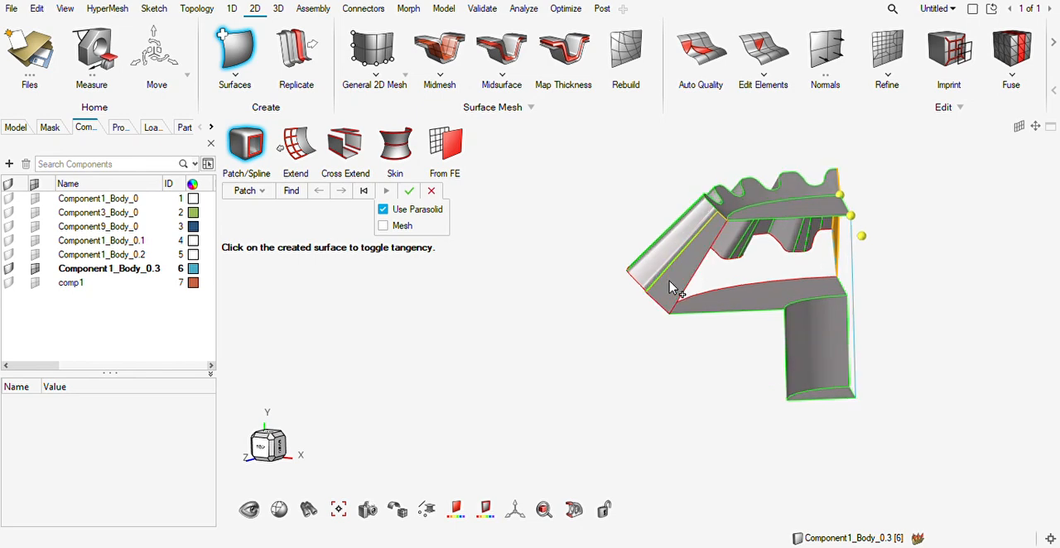
pyautogui.moveTo(794, 333); pyautogui.dragTo(770, 361, button='middle')
pyautogui.moveTo(744, 278); pyautogui.dragTo(737, 249, button='middle')
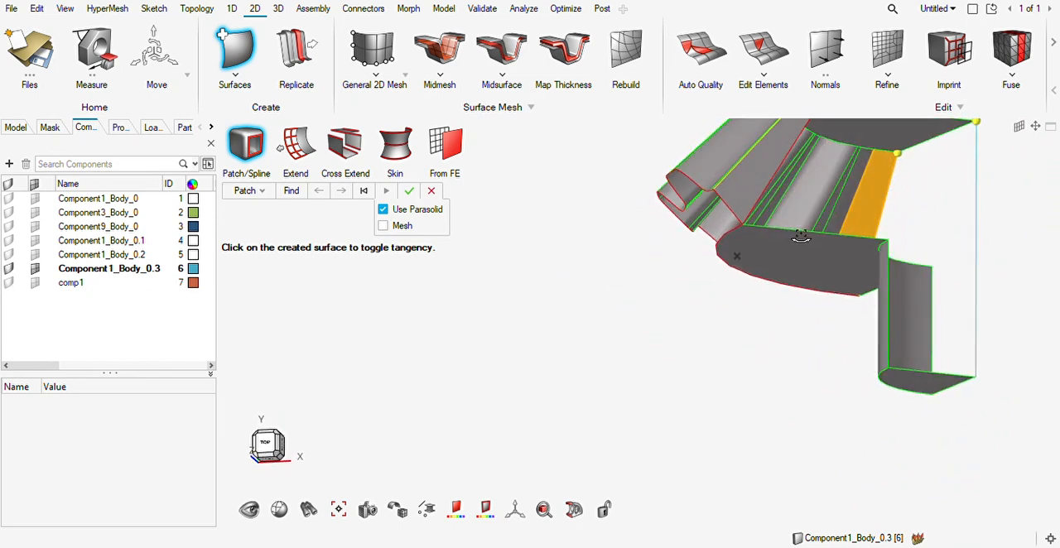
pyautogui.click(722, 251)
pyautogui.scroll(8, 740, 220)
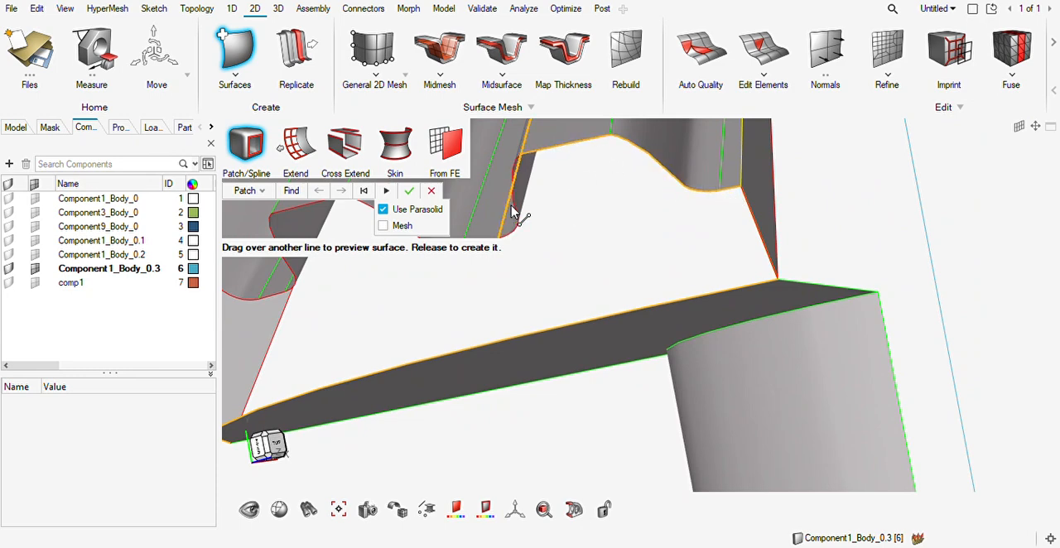
pyautogui.moveTo(565, 238); pyautogui.dragTo(743, 243, button='middle')
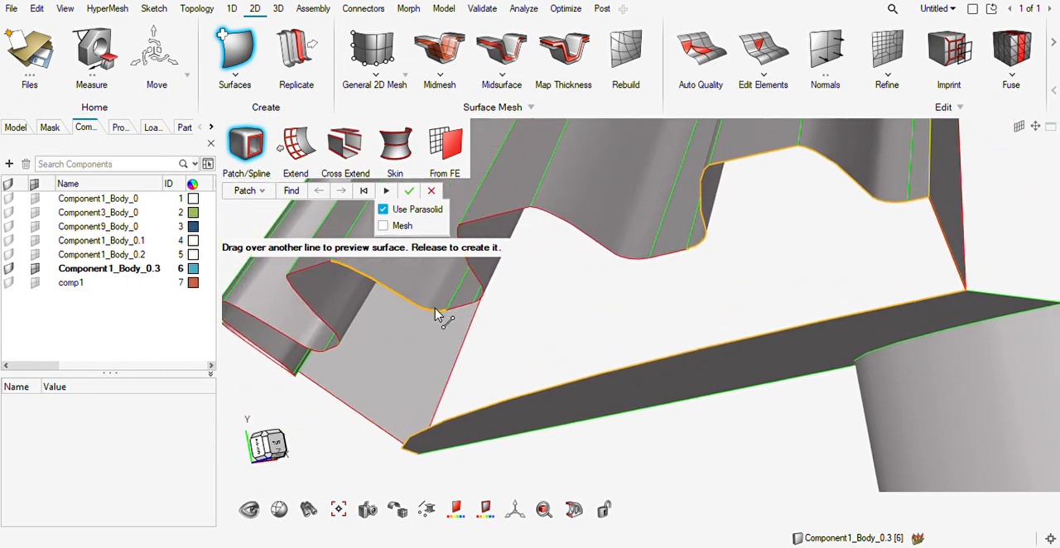
pyautogui.moveTo(437, 315); pyautogui.dragTo(440, 315)
pyautogui.moveTo(440, 317); pyautogui.dragTo(381, 327, button='middle')
pyautogui.click(367, 286)
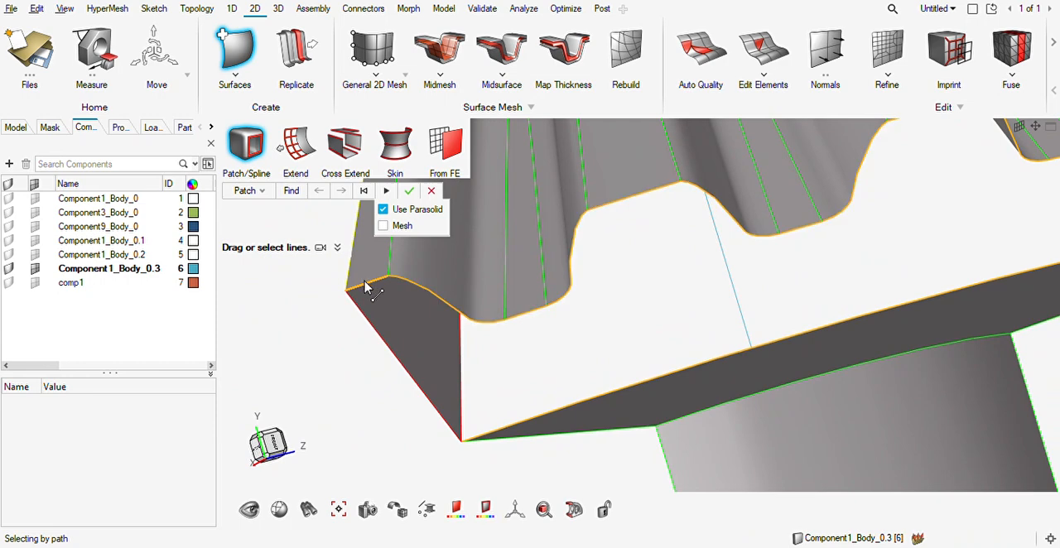
pyautogui.click(411, 192)
# Mesh the newly patched toothed face with mixed elements of size 2.00, and undo that mesh.
pyautogui.moveTo(579, 305)
pyautogui.mouseDown(button='middle')
pyautogui.moveTo(597, 318)
pyautogui.moveTo(672, 320)
pyautogui.moveTo(443, 359)
pyautogui.moveTo(530, 348)
pyautogui.moveTo(558, 356)
pyautogui.moveTo(497, 356)
pyautogui.moveTo(540, 345)
pyautogui.moveTo(644, 259)
pyautogui.moveTo(555, 313)
pyautogui.moveTo(620, 283)
pyautogui.moveTo(554, 302)
pyautogui.mouseUp(button='middle')
pyautogui.scroll(-5, 589, 304)
pyautogui.scroll(3, 554, 300)
pyautogui.moveTo(560, 257); pyautogui.dragTo(650, 270, button='middle')
pyautogui.moveTo(490, 278); pyautogui.dragTo(496, 305, button='middle')
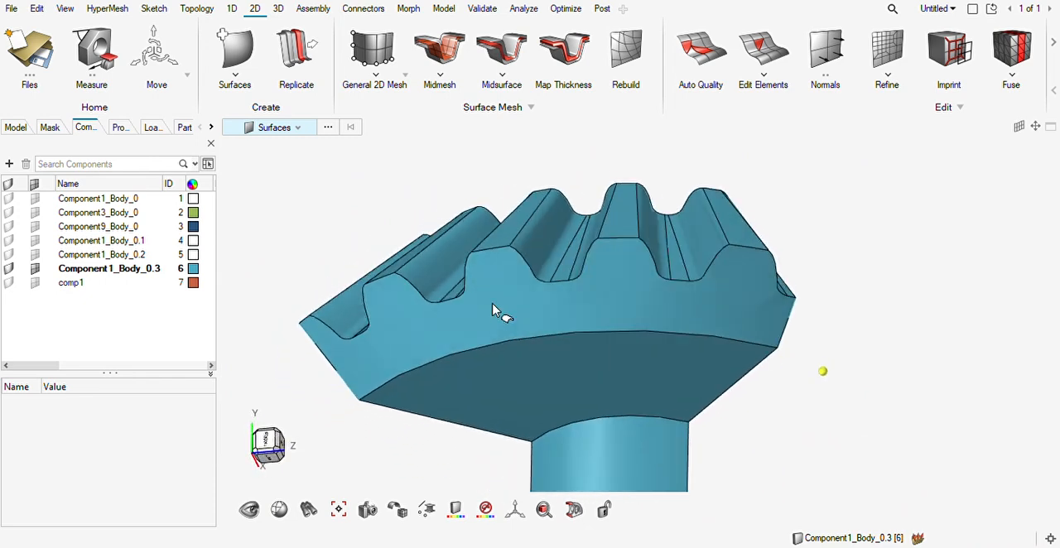
pyautogui.press('F12')
pyautogui.click(497, 310)
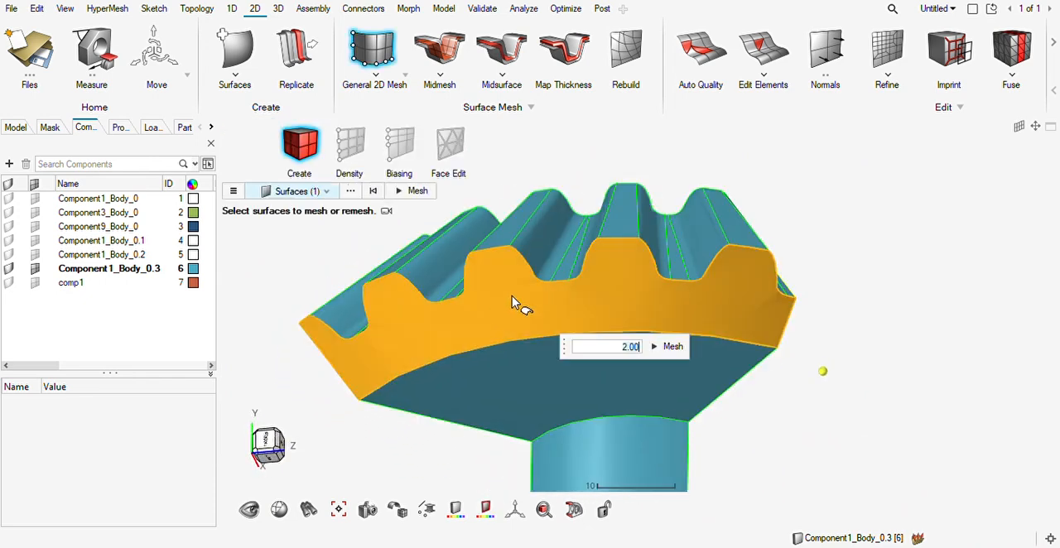
pyautogui.click(673, 346)
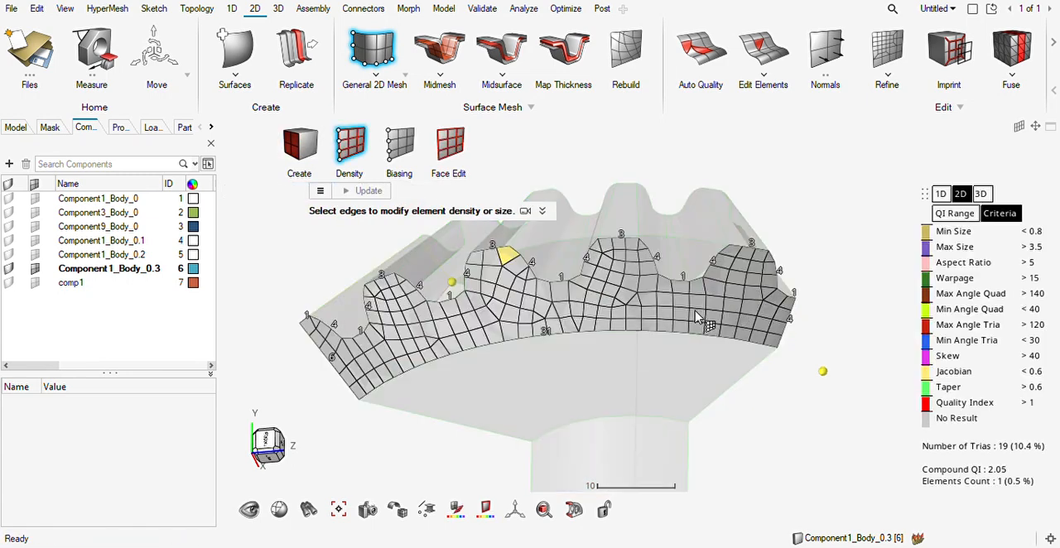
pyautogui.hotkey('ctrl', 'z')
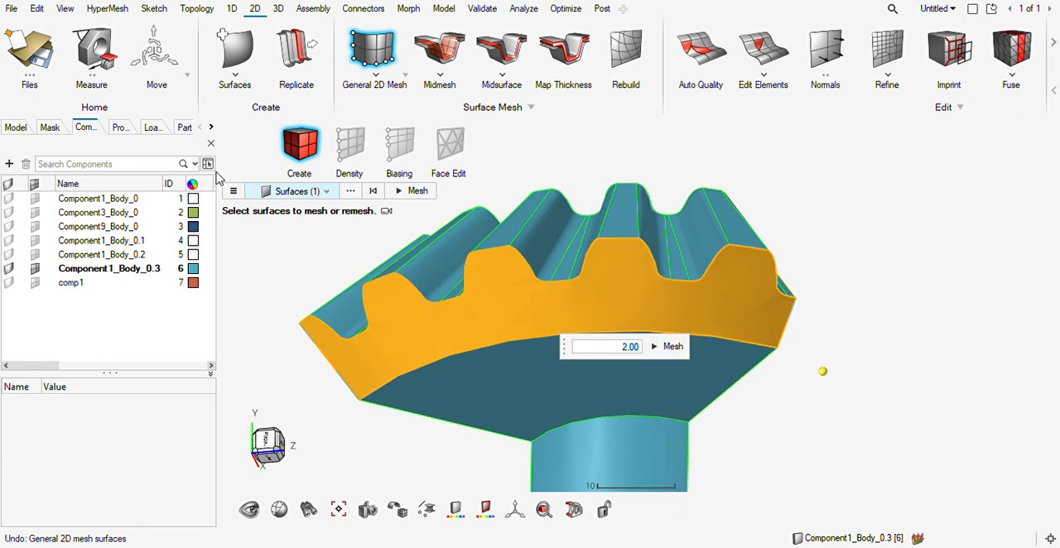
# Remesh the patched toothed face at element size 2.00 with an element type other than Mixed.
pyautogui.click(234, 191)
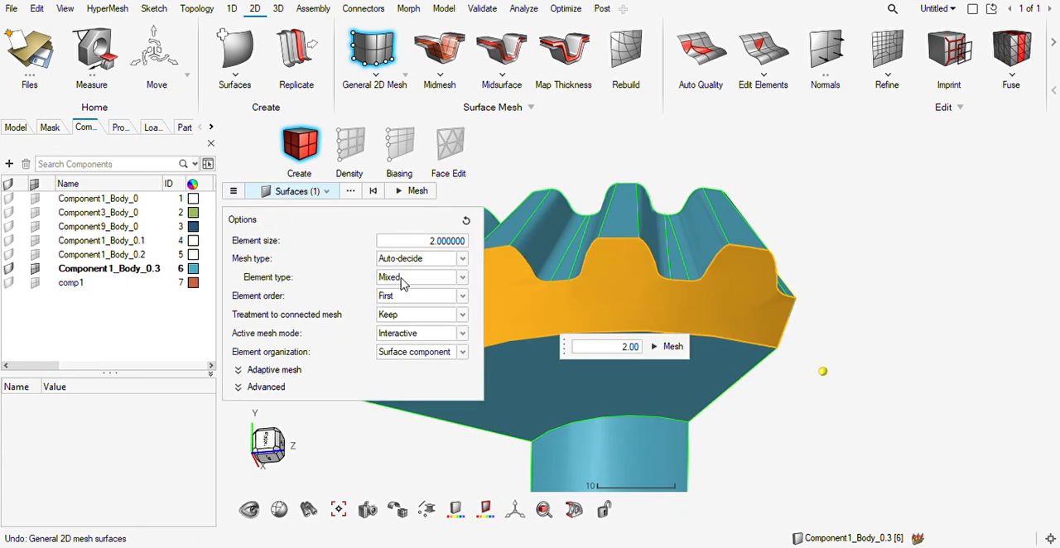
pyautogui.click(401, 306)
pyautogui.click(671, 348)
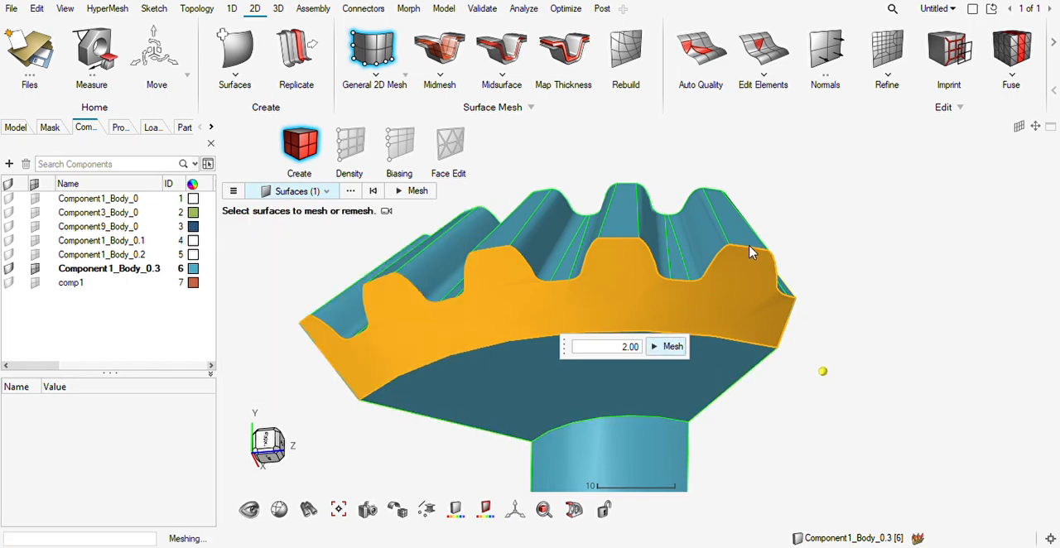
pyautogui.scroll(5, 661, 282)
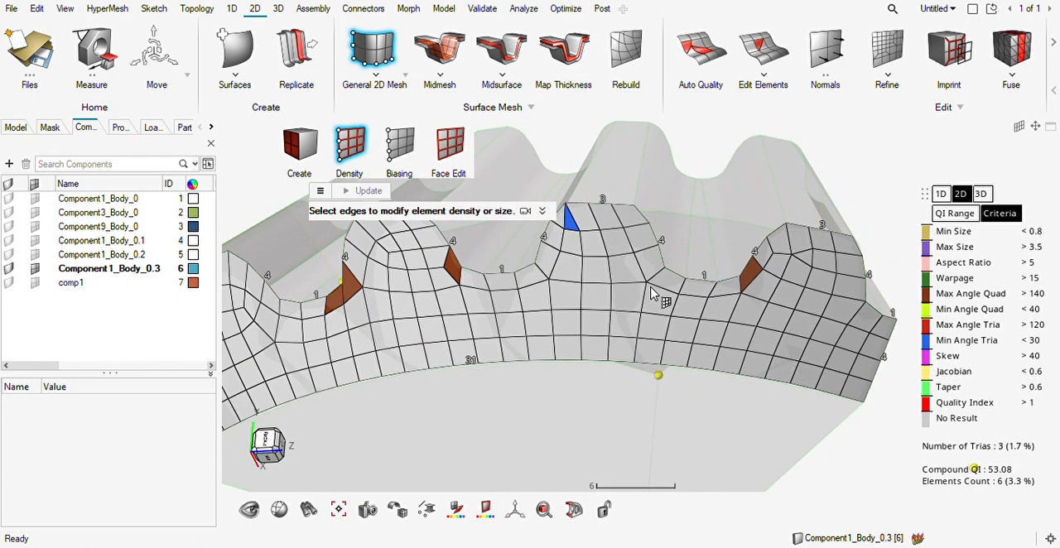
pyautogui.press('Escape')
pyautogui.press('Escape')
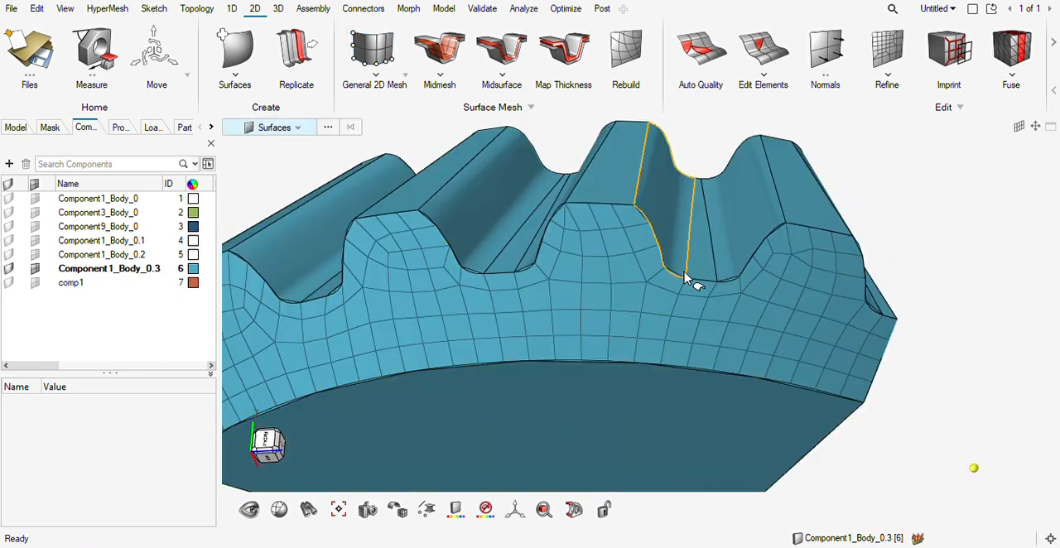
# Examine the 2D mesh on the toothed face of the gear sector from several angles.
pyautogui.moveTo(672, 304); pyautogui.dragTo(681, 282, button='right')
pyautogui.scroll(-5, 681, 282)
pyautogui.moveTo(497, 300); pyautogui.dragTo(680, 329, button='middle')
pyautogui.scroll(3, 719, 324)
pyautogui.scroll(-3, 721, 312)
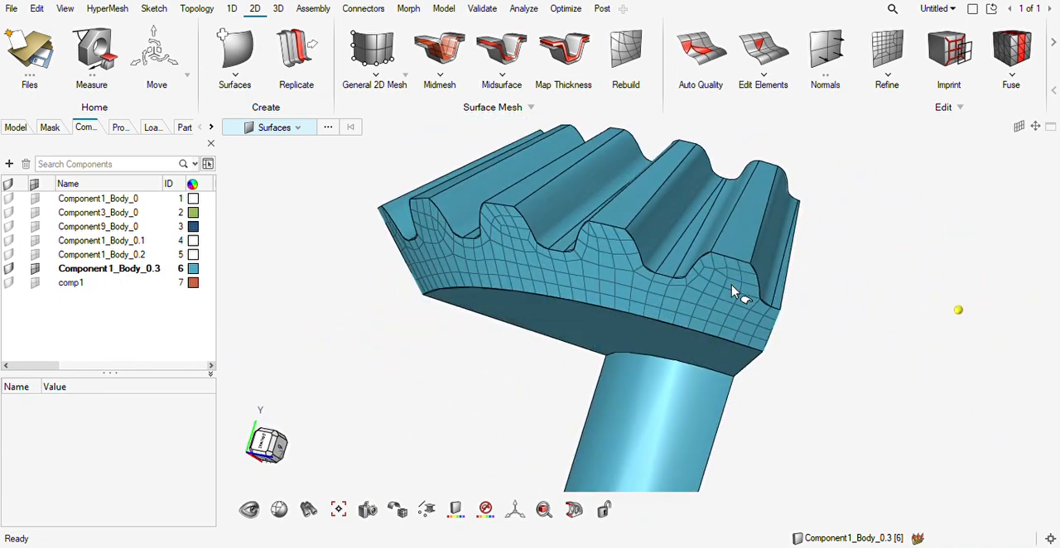
pyautogui.scroll(3, 732, 292)
pyautogui.scroll(-5, 750, 273)
pyautogui.moveTo(752, 277); pyautogui.dragTo(513, 308, button='middle')
# Set up a Hex solid mesh with the toothed face's elements as source and the opposite, smaller toothed face as target.
pyautogui.click(278, 8)
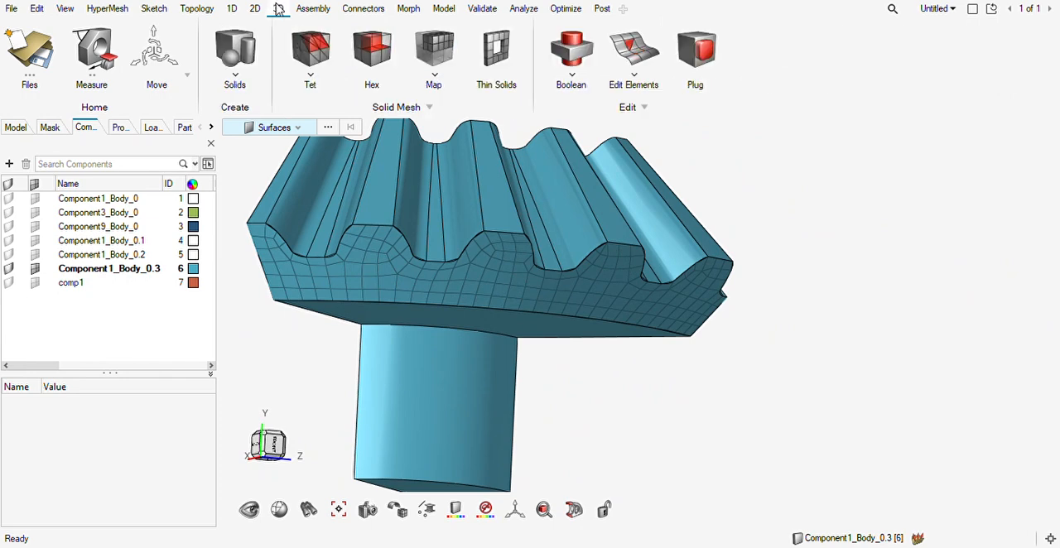
pyautogui.click(372, 49)
pyautogui.click(389, 273)
pyautogui.moveTo(595, 294); pyautogui.dragTo(478, 195, button='middle')
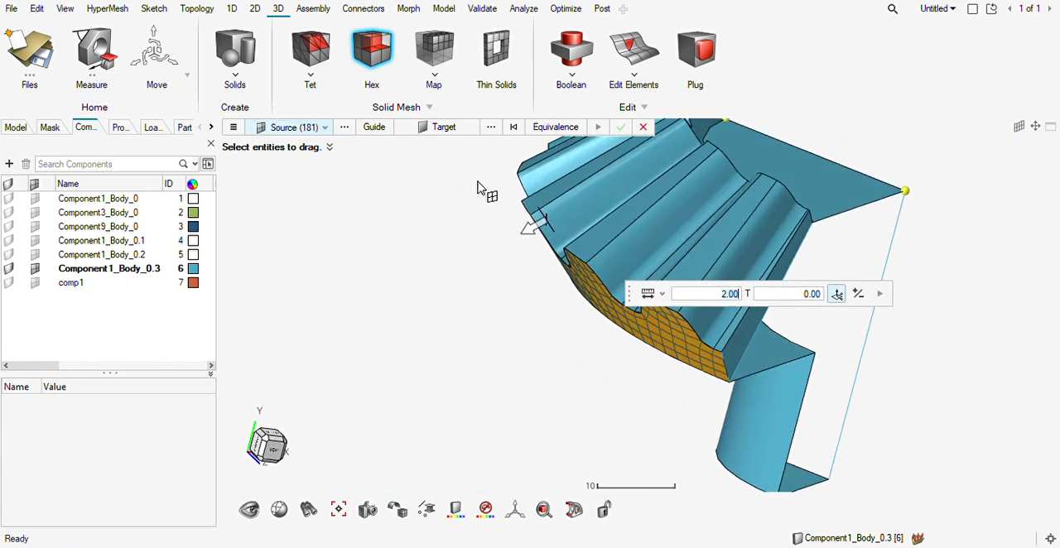
pyautogui.click(434, 128)
pyautogui.moveTo(701, 209); pyautogui.dragTo(585, 266, button='middle')
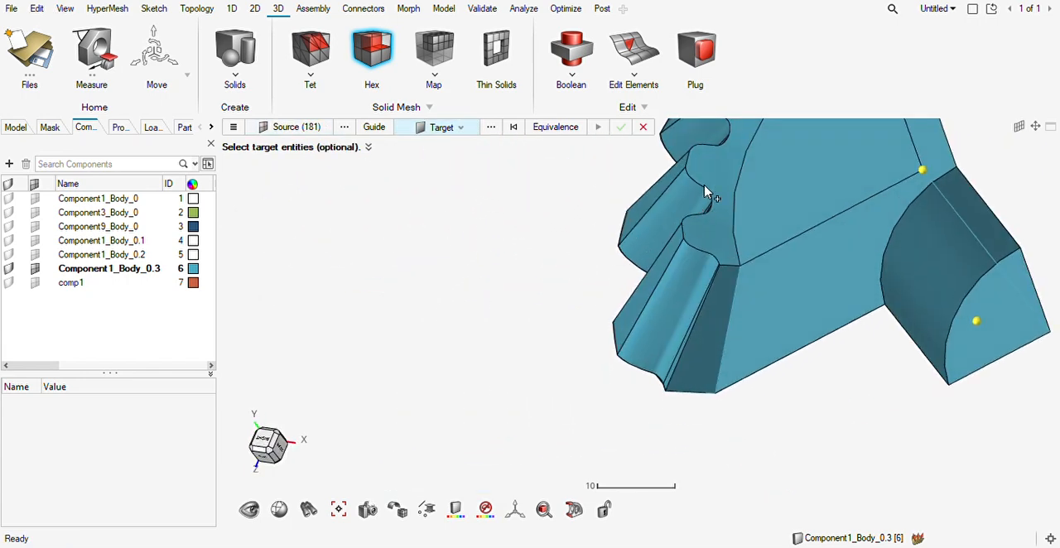
pyautogui.click(712, 172)
pyautogui.click(539, 131)
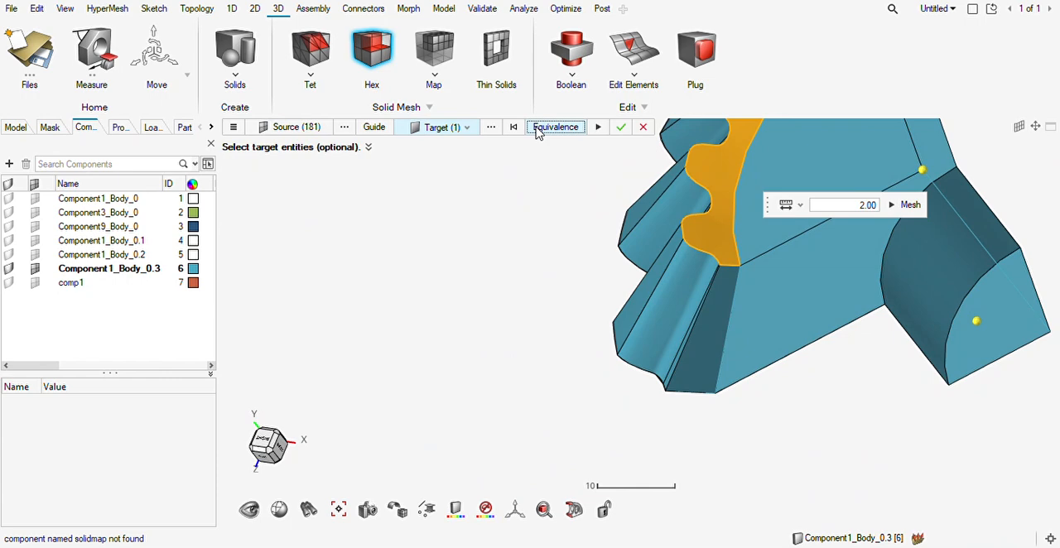
# Select the first tooth-flank surfaces beside one cut side as guides for the hex mesh.
pyautogui.click(384, 129)
pyautogui.moveTo(572, 238); pyautogui.dragTo(691, 255, button='middle')
pyautogui.scroll(1, 734, 328)
pyautogui.click(745, 331)
pyautogui.click(738, 375)
pyautogui.click(687, 303)
pyautogui.moveTo(692, 310)
pyautogui.mouseDown(button='middle')
pyautogui.moveTo(764, 343)
pyautogui.moveTo(680, 288)
pyautogui.mouseUp(button='middle')
pyautogui.click(770, 378)
pyautogui.moveTo(663, 382); pyautogui.dragTo(736, 386, button='middle')
pyautogui.click(578, 313)
pyautogui.click(540, 323)
pyautogui.click(495, 294)
pyautogui.click(460, 275)
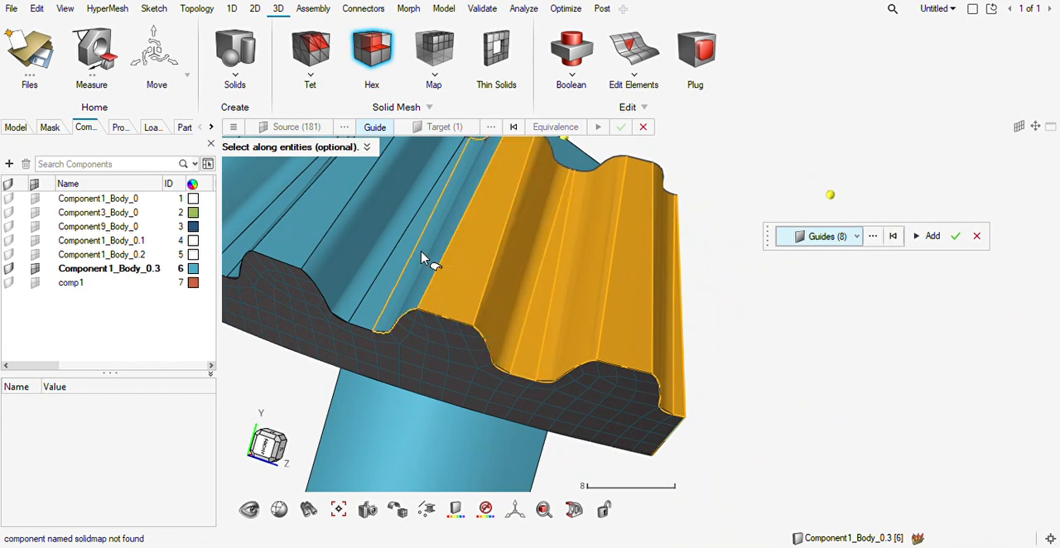
# Extend the guide selection across the middle and far teeth to 19 surfaces, including the tooth tips, flanks and root fillets.
pyautogui.click(422, 258)
pyautogui.click(386, 230)
pyautogui.click(365, 217)
pyautogui.moveTo(364, 217); pyautogui.dragTo(625, 362, button='middle')
pyautogui.click(536, 299)
pyautogui.click(519, 290)
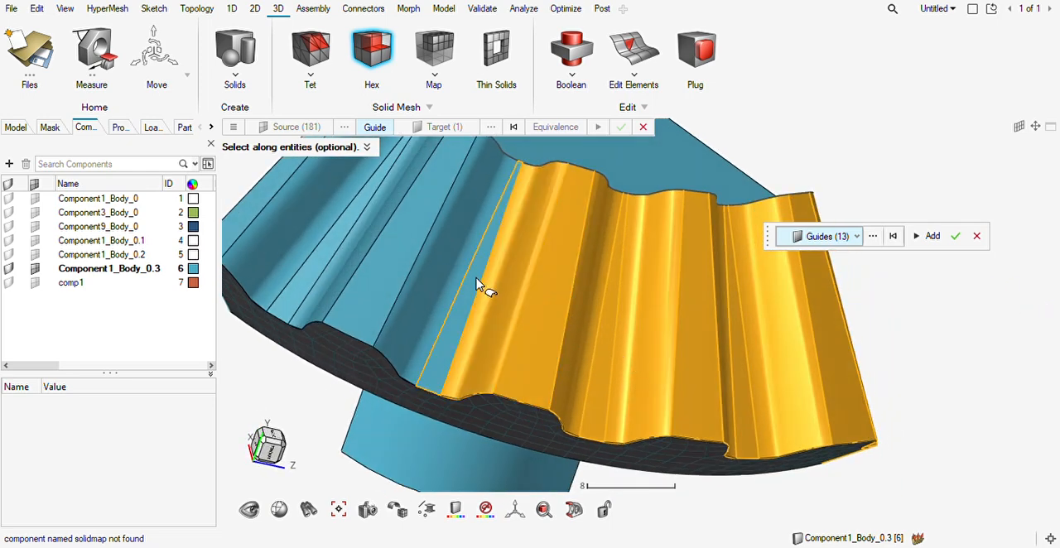
pyautogui.click(480, 289)
pyautogui.click(458, 284)
pyautogui.click(400, 242)
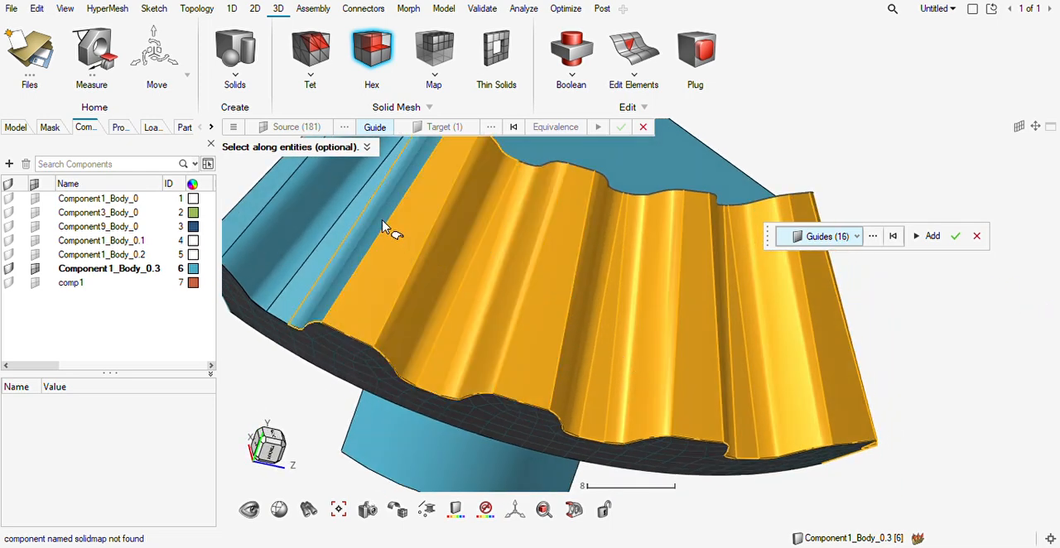
pyautogui.click(365, 229)
pyautogui.click(316, 229)
pyautogui.click(311, 259)
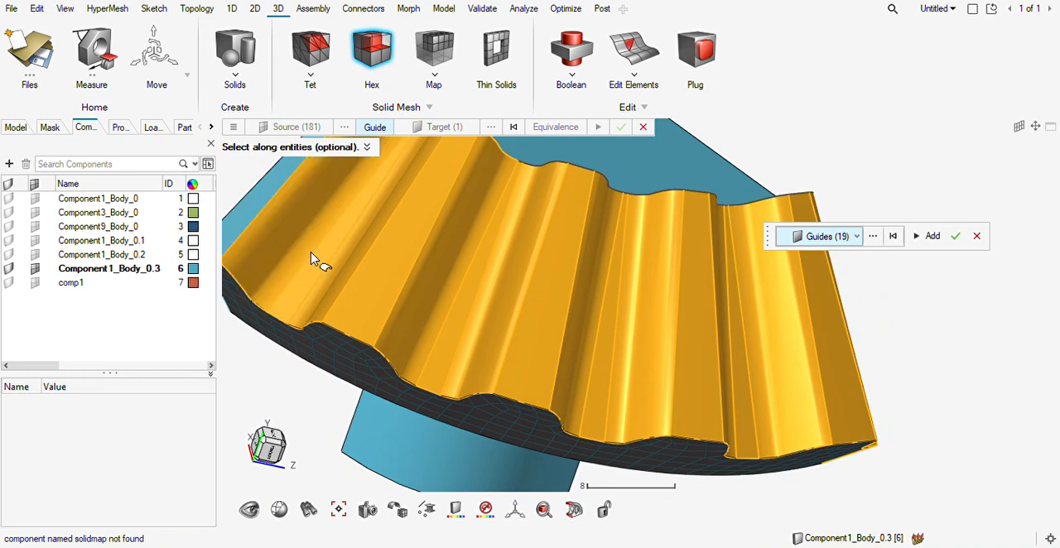
# Add the last two bounding surfaces, accept the 21 guides and generate the hex mesh of the toothed rim.
pyautogui.click(261, 205)
pyautogui.moveTo(264, 208); pyautogui.dragTo(376, 259, button='middle')
pyautogui.click(256, 189)
pyautogui.moveTo(353, 265); pyautogui.dragTo(604, 459, button='right')
pyautogui.click(955, 236)
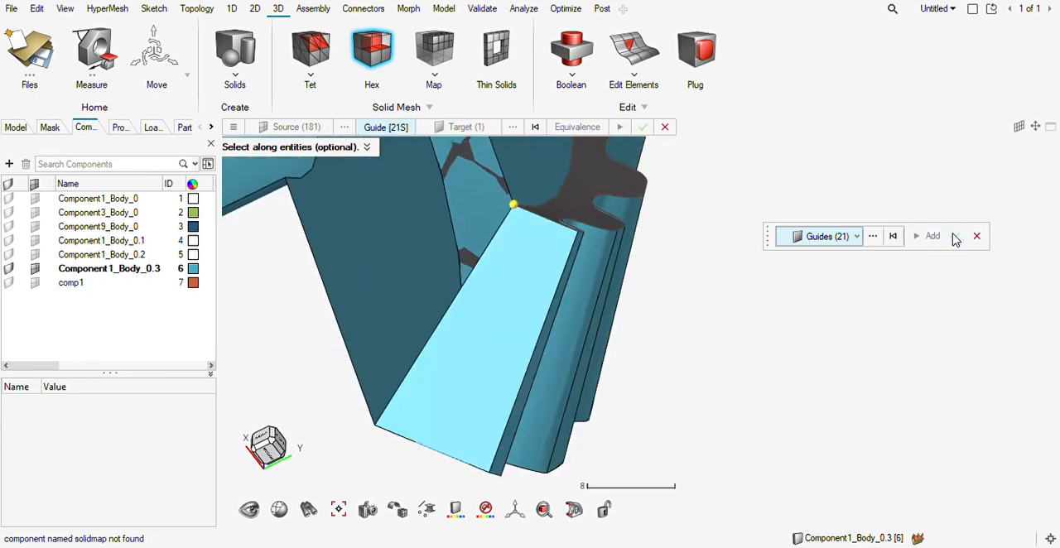
pyautogui.click(643, 128)
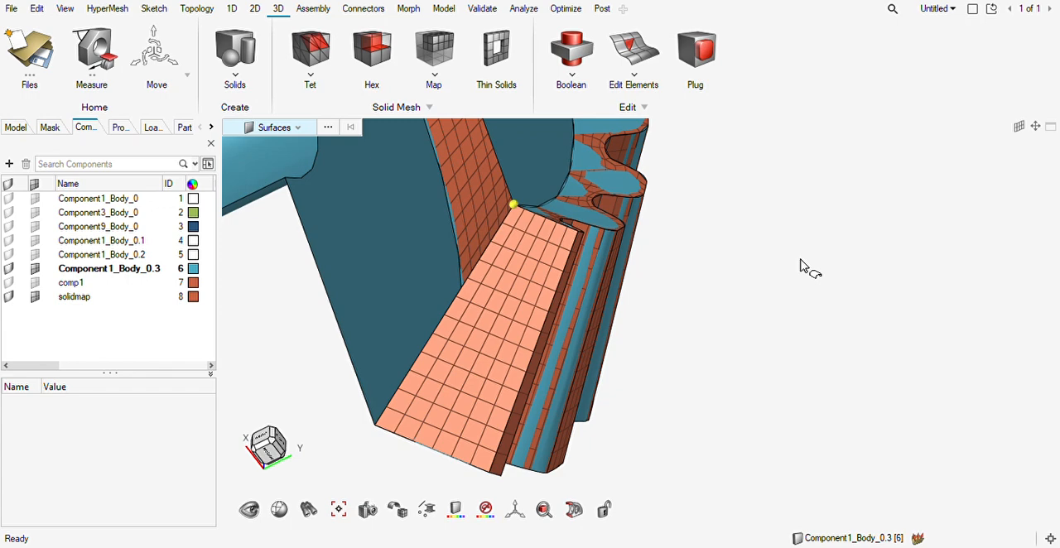
# Examine the hex mesh of the toothed rim from the cut sides, the back face and the tooth side.
pyautogui.keyDown('ctrl'); pyautogui.moveTo(667, 292); pyautogui.dragTo(695, 255); pyautogui.keyUp('ctrl')
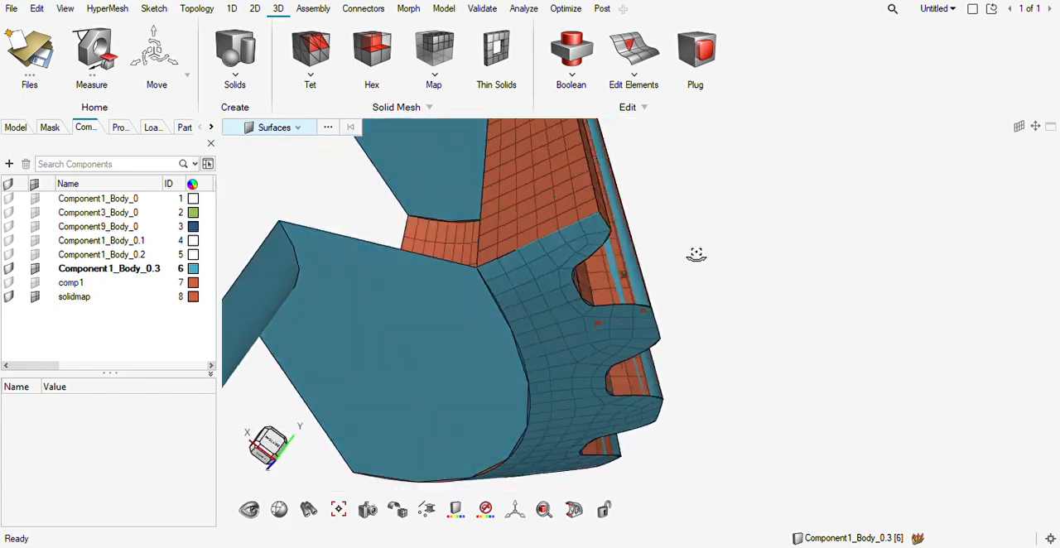
pyautogui.scroll(-5, 692, 253)
pyautogui.keyDown('ctrl'); pyautogui.moveTo(658, 290); pyautogui.dragTo(680, 303); pyautogui.keyUp('ctrl')
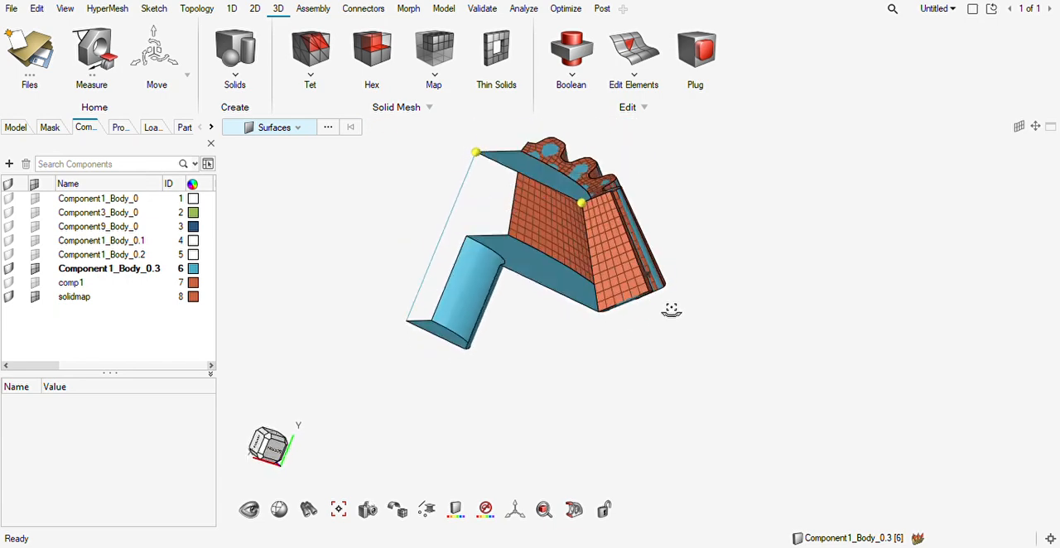
pyautogui.keyDown('ctrl'); pyautogui.moveTo(640, 307); pyautogui.dragTo(650, 250); pyautogui.keyUp('ctrl')
pyautogui.scroll(4, 650, 250)
pyautogui.moveTo(638, 242); pyautogui.dragTo(524, 196, button='middle')
pyautogui.moveTo(524, 196); pyautogui.dragTo(537, 270, button='right')
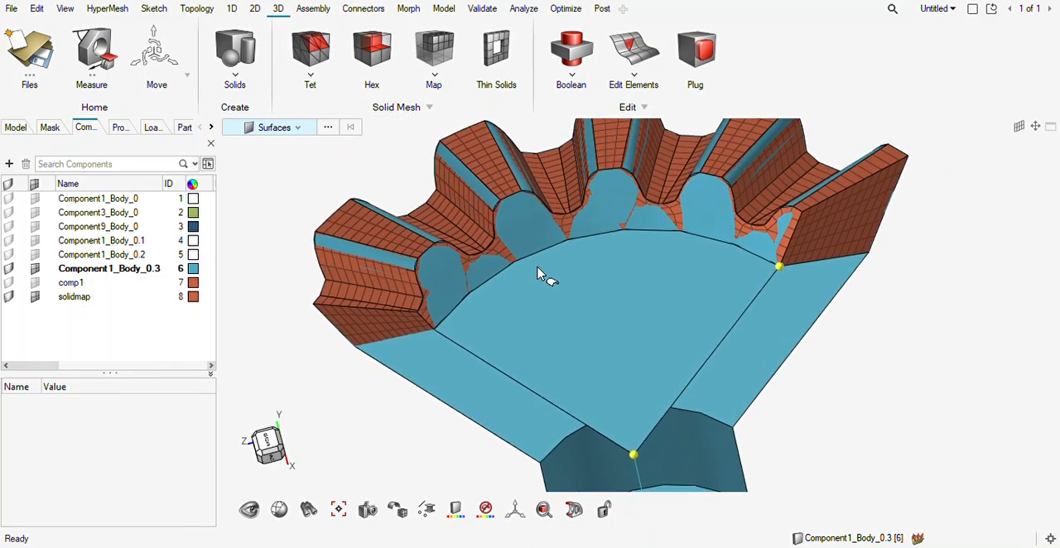
pyautogui.moveTo(469, 481); pyautogui.dragTo(607, 295, button='middle')
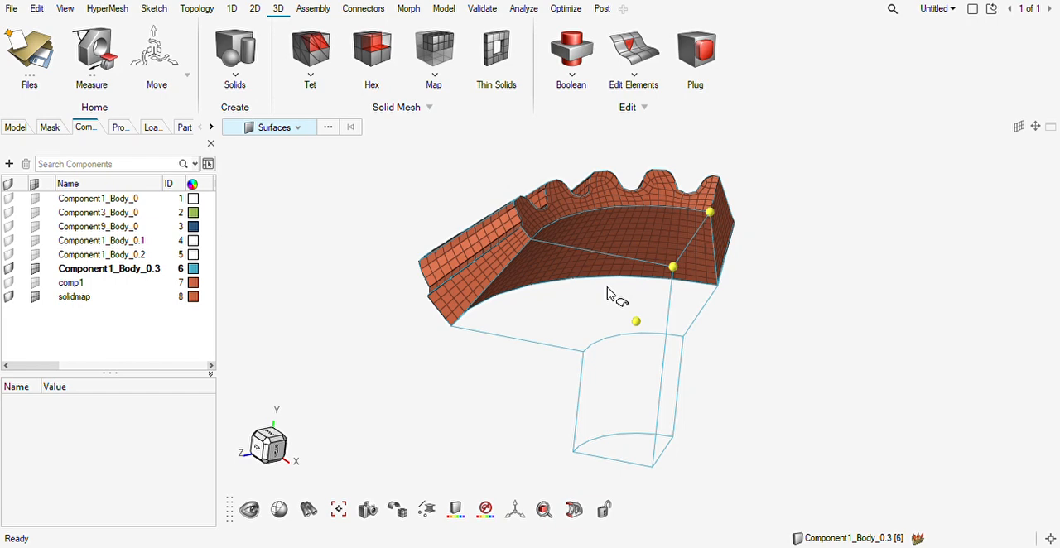
pyautogui.moveTo(589, 363); pyautogui.dragTo(537, 377, button='middle')
pyautogui.press('F12')
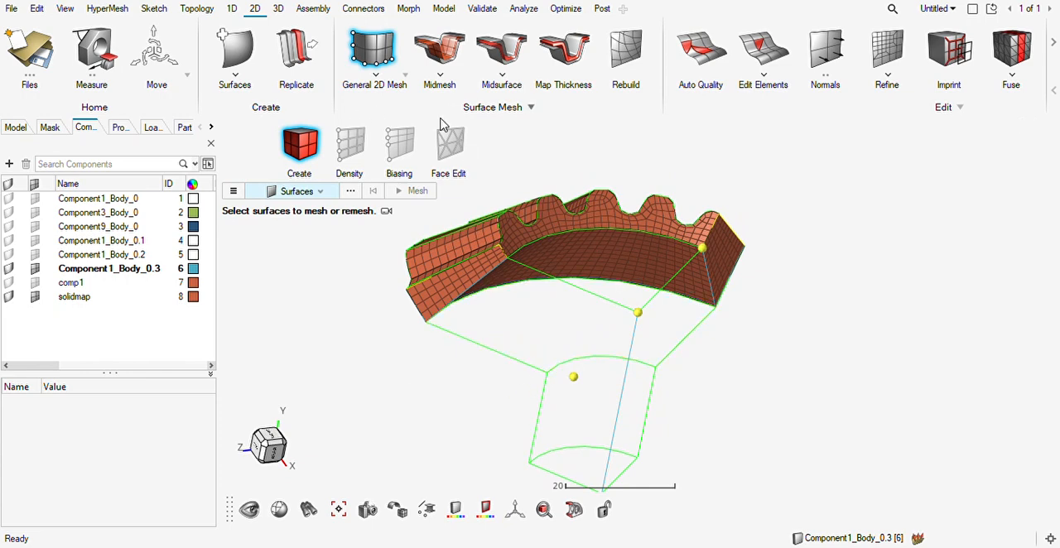
pyautogui.moveTo(508, 296); pyautogui.dragTo(590, 358, button='middle')
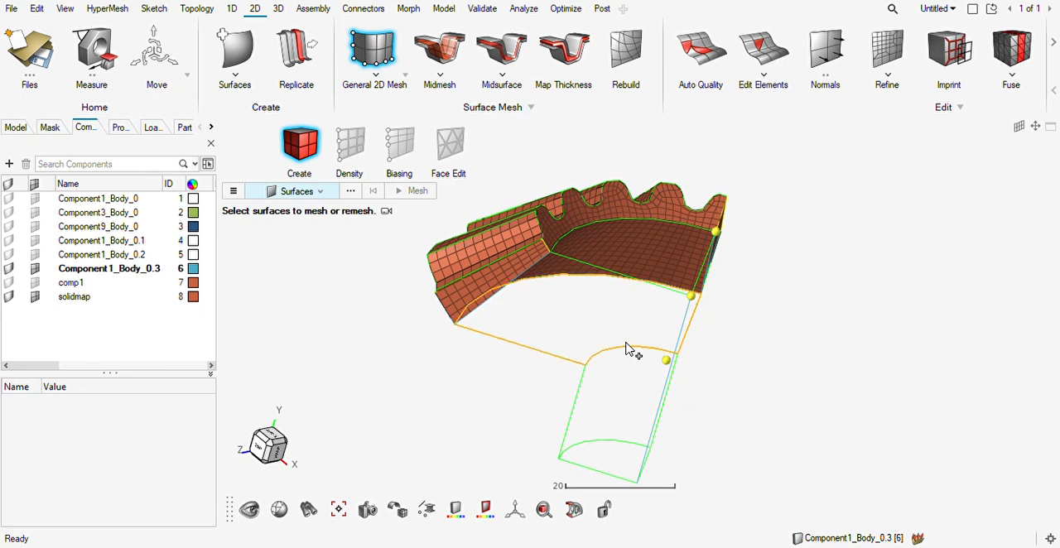
pyautogui.moveTo(625, 348); pyautogui.dragTo(604, 331, button='middle')
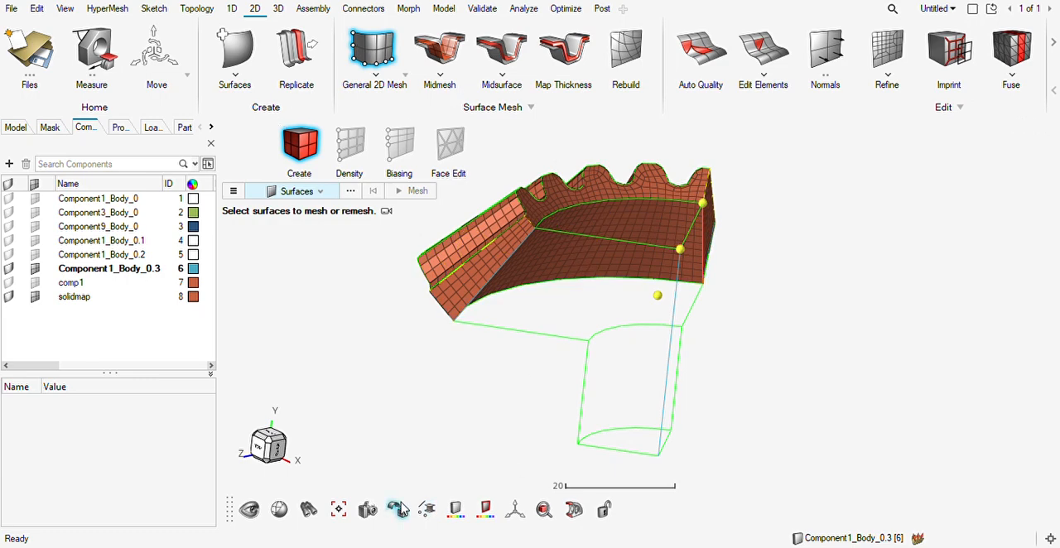
pyautogui.moveTo(608, 357)
pyautogui.mouseDown(button='middle')
pyautogui.moveTo(504, 356)
pyautogui.moveTo(639, 396)
pyautogui.moveTo(558, 369)
pyautogui.moveTo(603, 334)
pyautogui.mouseUp(button='middle')
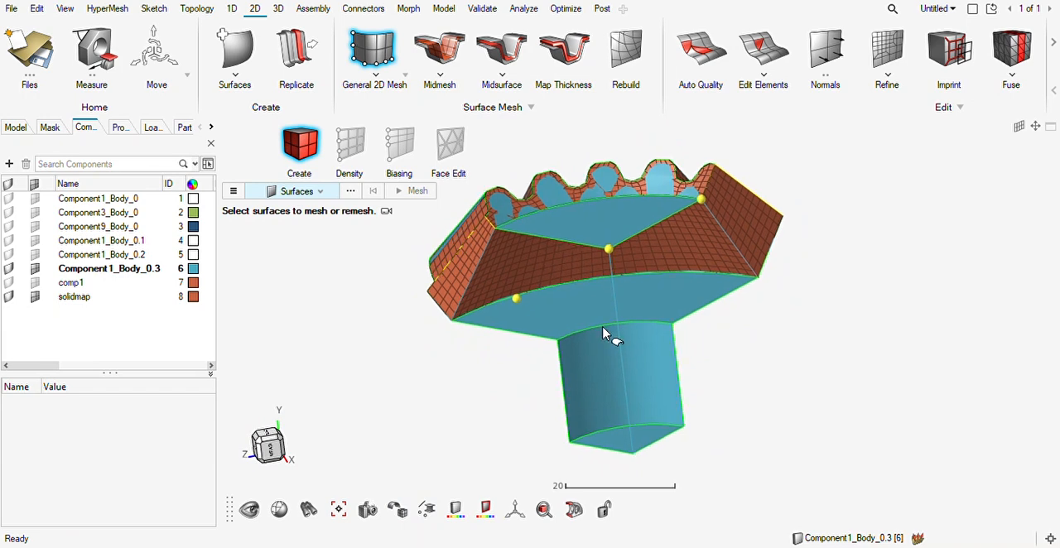
# Create a Patch/Spline surface closing the first open cut side of the inner body and hub.
pyautogui.click(234, 58)
pyautogui.moveTo(468, 288)
pyautogui.mouseDown()
pyautogui.moveTo(561, 369)
pyautogui.moveTo(602, 433)
pyautogui.moveTo(617, 424)
pyautogui.moveTo(580, 267)
pyautogui.mouseUp()
pyautogui.moveTo(581, 314); pyautogui.dragTo(605, 307, button='middle')
pyautogui.moveTo(691, 235); pyautogui.dragTo(652, 340)
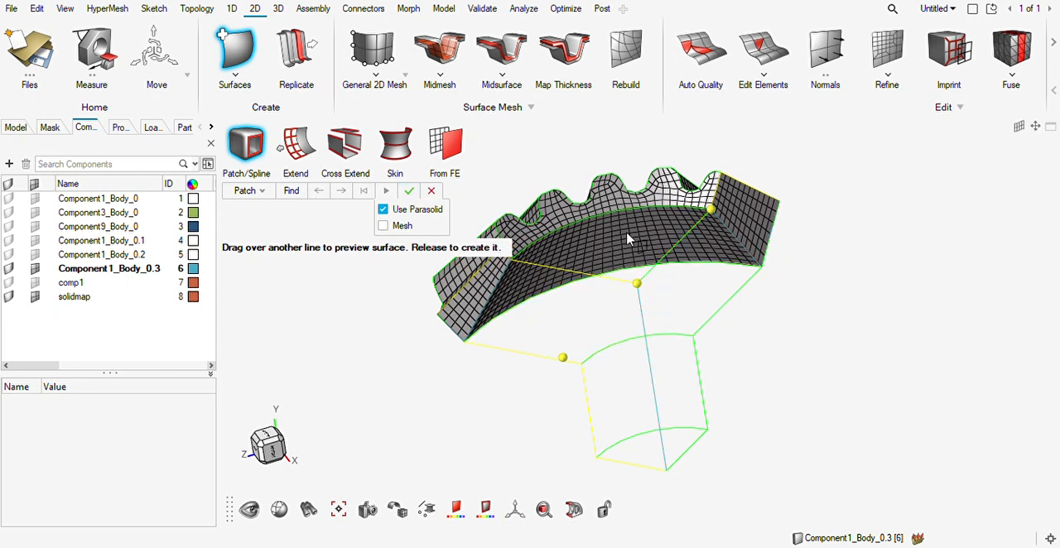
# Patch the opposite open cut side of the inner body and hub from its boundary lines.
pyautogui.click(657, 260)
pyautogui.click(646, 328)
pyautogui.click(696, 440)
pyautogui.click(720, 308)
pyautogui.moveTo(743, 272); pyautogui.dragTo(704, 439)
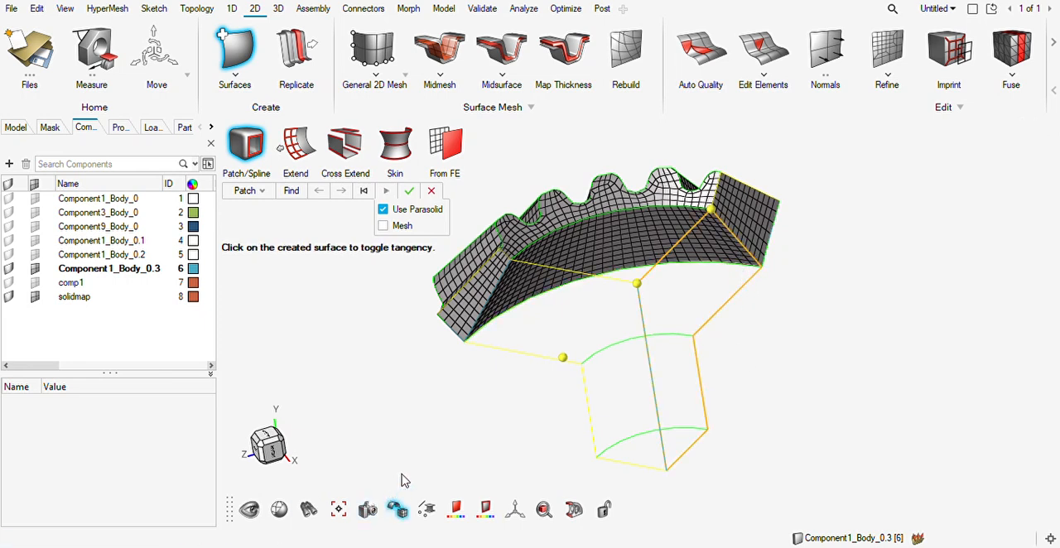
pyautogui.moveTo(607, 336); pyautogui.dragTo(664, 342, button='middle')
pyautogui.press('Escape')
pyautogui.moveTo(584, 352); pyautogui.dragTo(525, 347, button='middle')
# Select all elements of the toothed-rim mesh and generate their free faces.
pyautogui.press('F12')
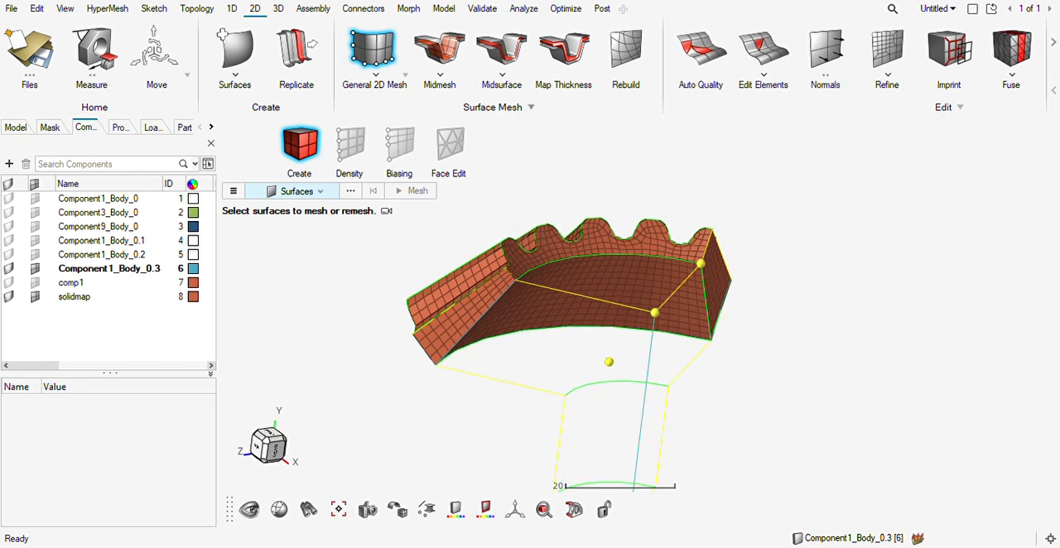
pyautogui.hotkey('shift', 'F3')
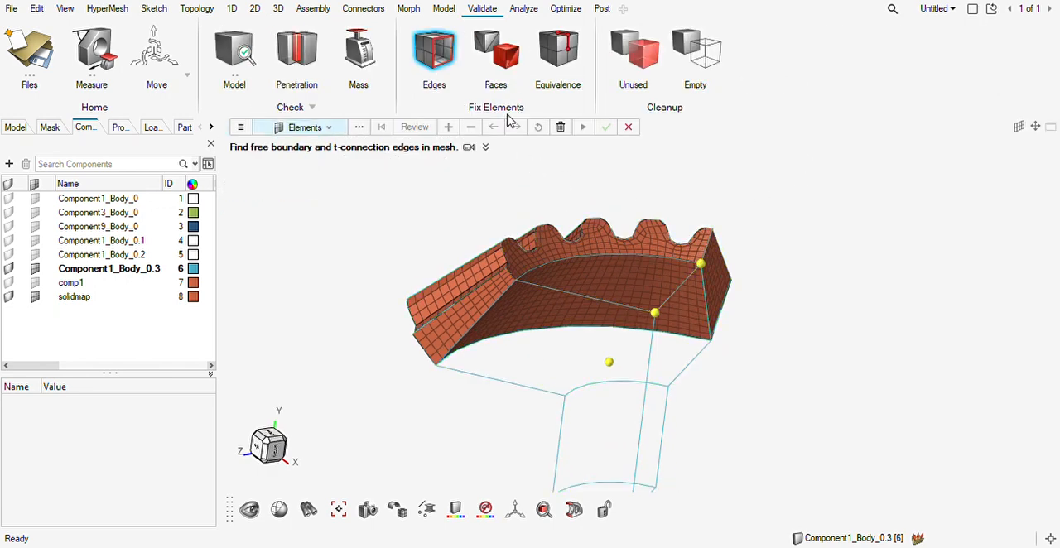
pyautogui.click(500, 51)
pyautogui.moveTo(793, 171); pyautogui.dragTo(355, 429)
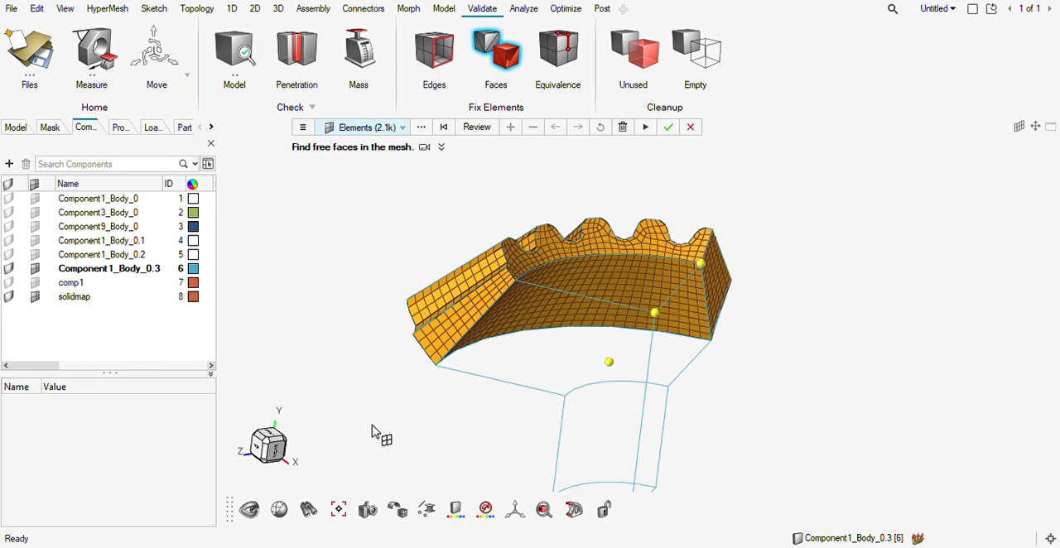
pyautogui.click(668, 127)
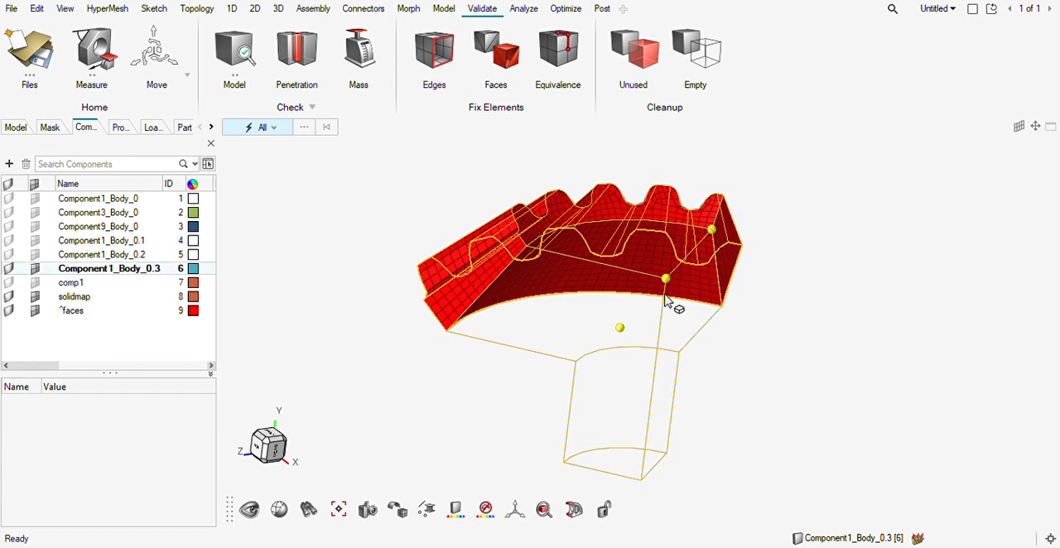
# Create a 2D mesh on one patched cut side of the inner body and hub.
pyautogui.click(279, 9)
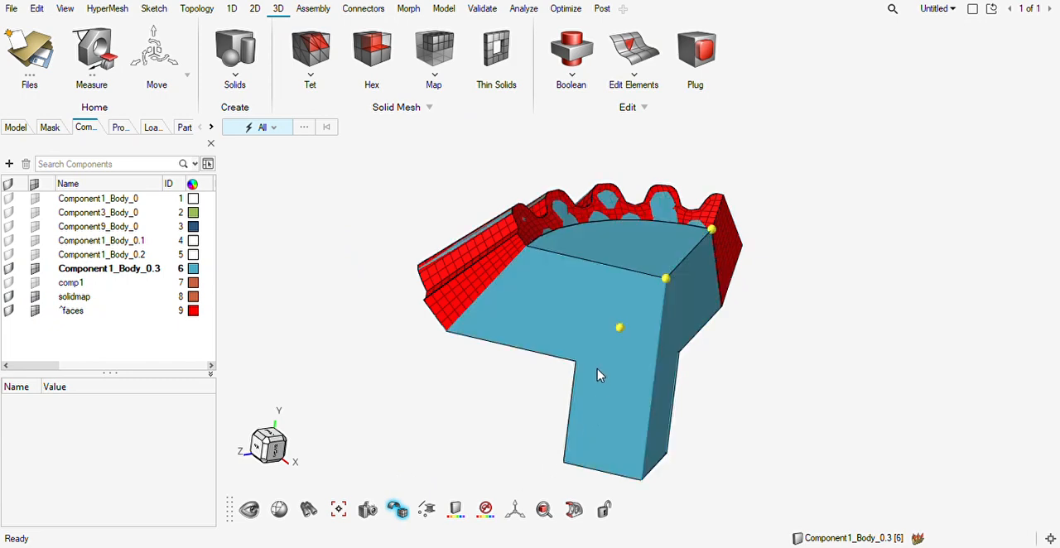
pyautogui.click(586, 329)
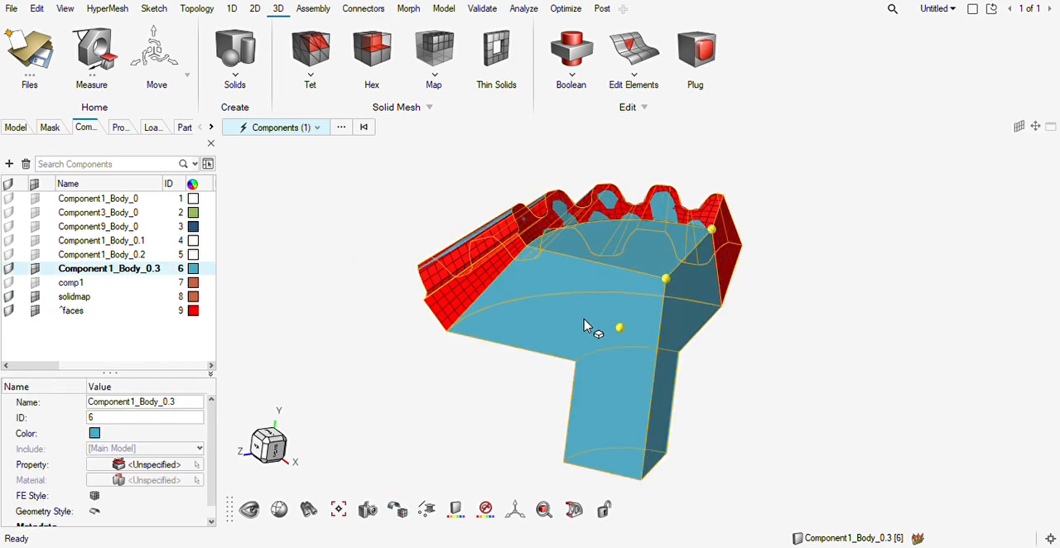
pyautogui.press('F12')
pyautogui.click(606, 367)
pyautogui.click(674, 388)
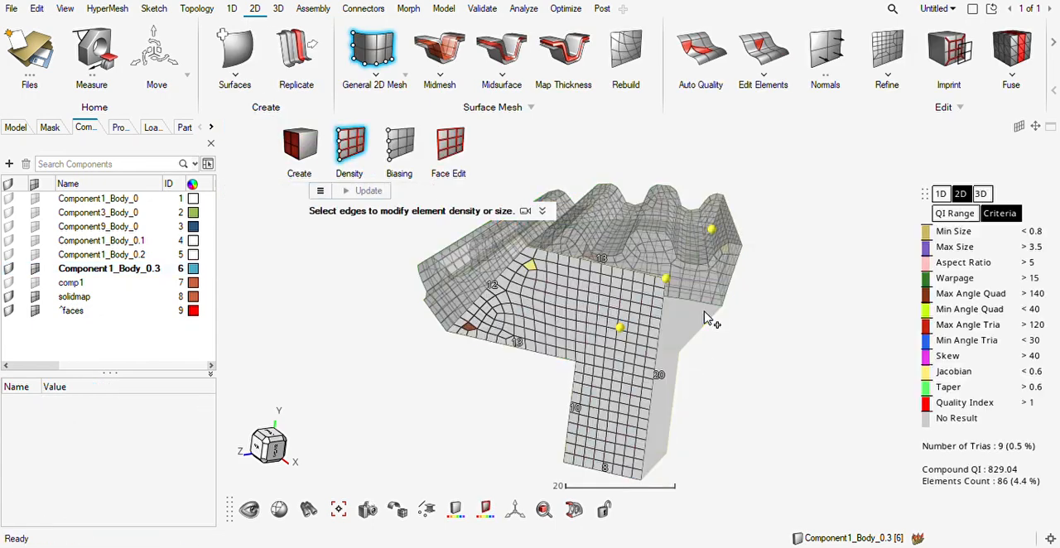
pyautogui.press('Escape')
pyautogui.moveTo(574, 344); pyautogui.dragTo(565, 363, button='middle')
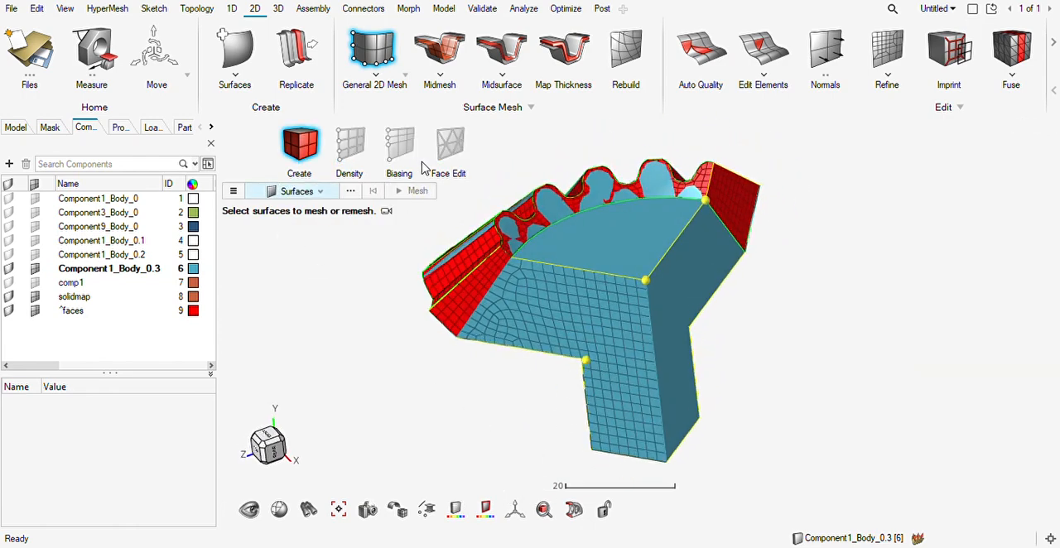
# Set the meshed cut side as the hex mesh source and the opposite cut side as its target.
pyautogui.click(278, 10)
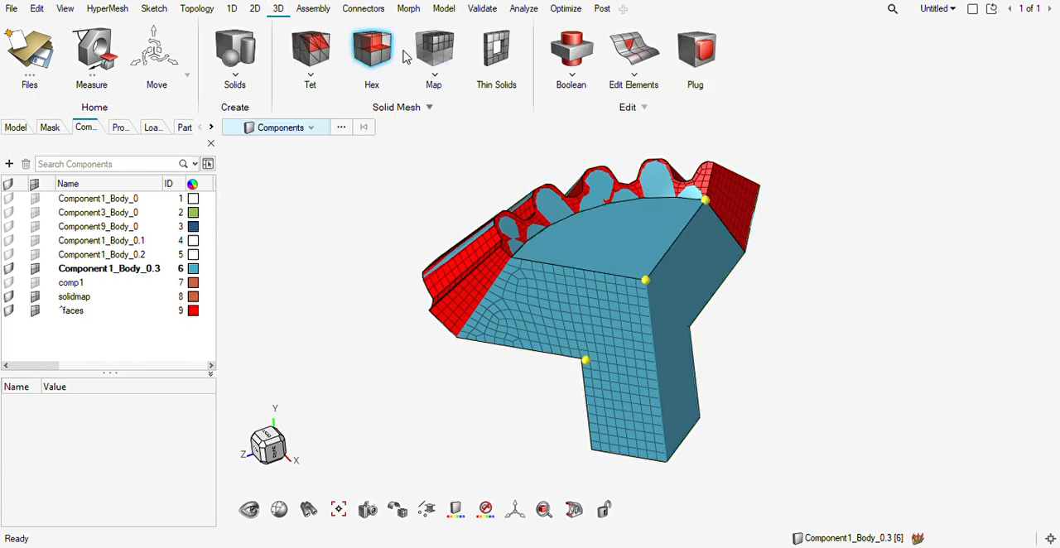
pyautogui.click(620, 358)
pyautogui.click(435, 135)
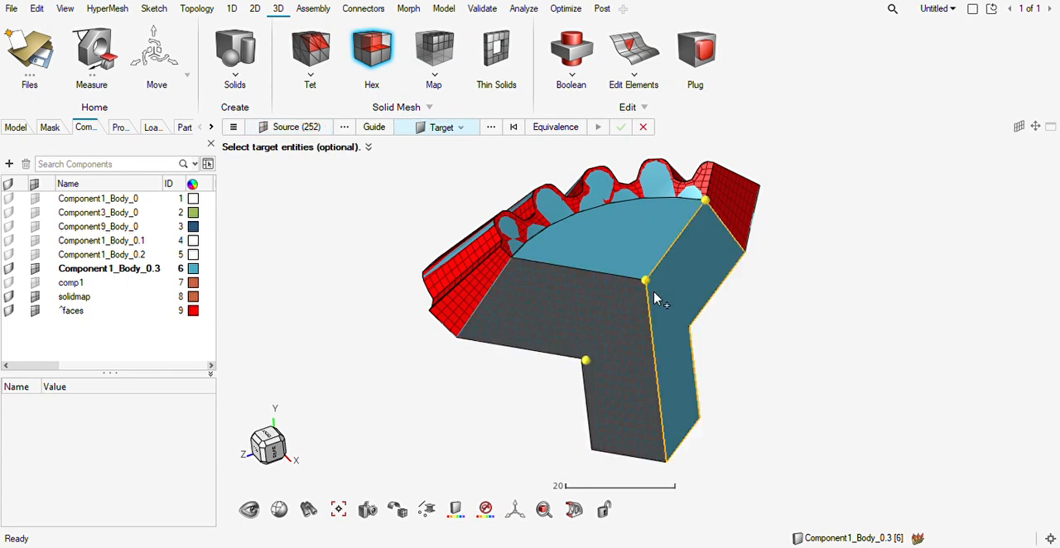
pyautogui.click(655, 296)
# Add the free faces along the rim's inner wall as guides and generate the hex mesh of the inner body.
pyautogui.click(374, 127)
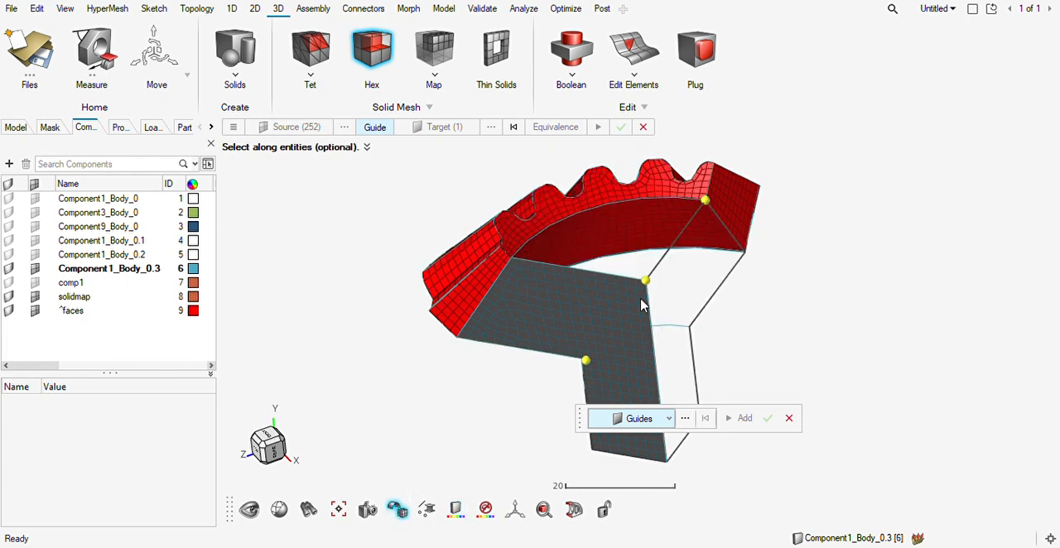
pyautogui.scroll(3, 623, 300)
pyautogui.moveTo(603, 274); pyautogui.dragTo(597, 272, button='middle')
pyautogui.click(646, 424)
pyautogui.click(627, 469)
pyautogui.moveTo(511, 205); pyautogui.dragTo(604, 273, button='right')
pyautogui.click(627, 256)
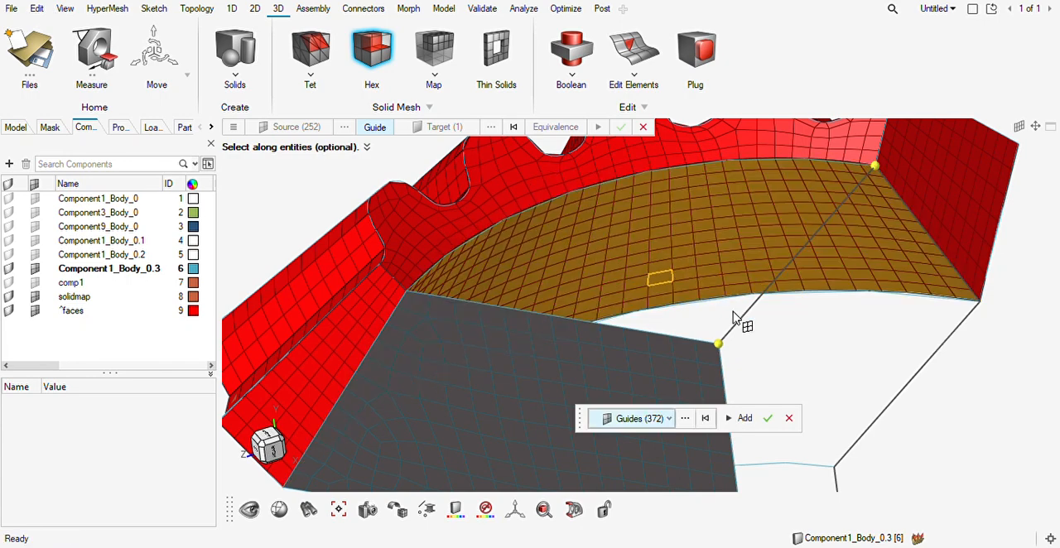
pyautogui.click(754, 420)
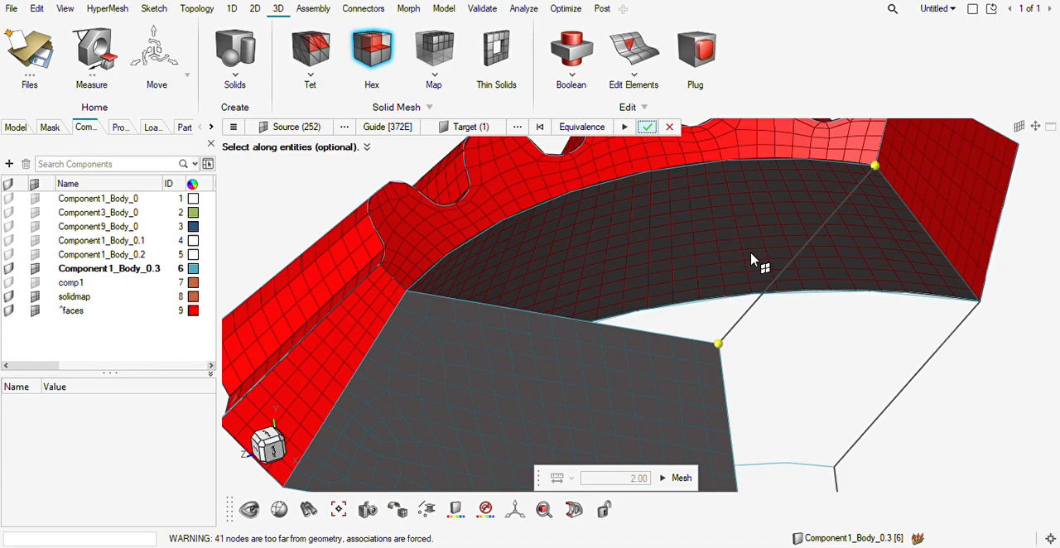
pyautogui.press('Escape')
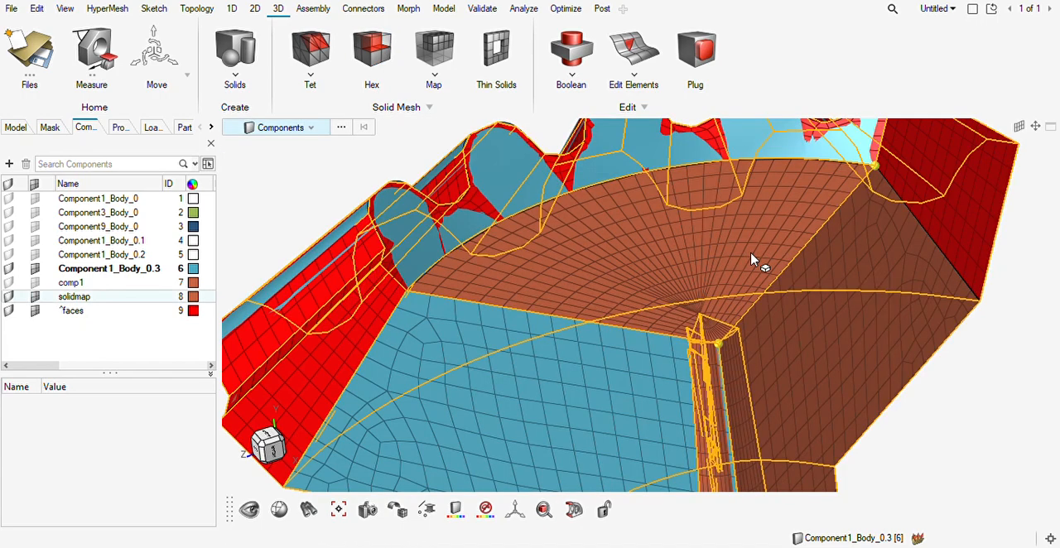
# Inspect the hex mesh around the axis corner and undo the drag operation that created it.
pyautogui.scroll(3, 714, 338)
pyautogui.keyDown('ctrl'); pyautogui.moveTo(732, 367); pyautogui.dragTo(769, 396); pyautogui.keyUp('ctrl')
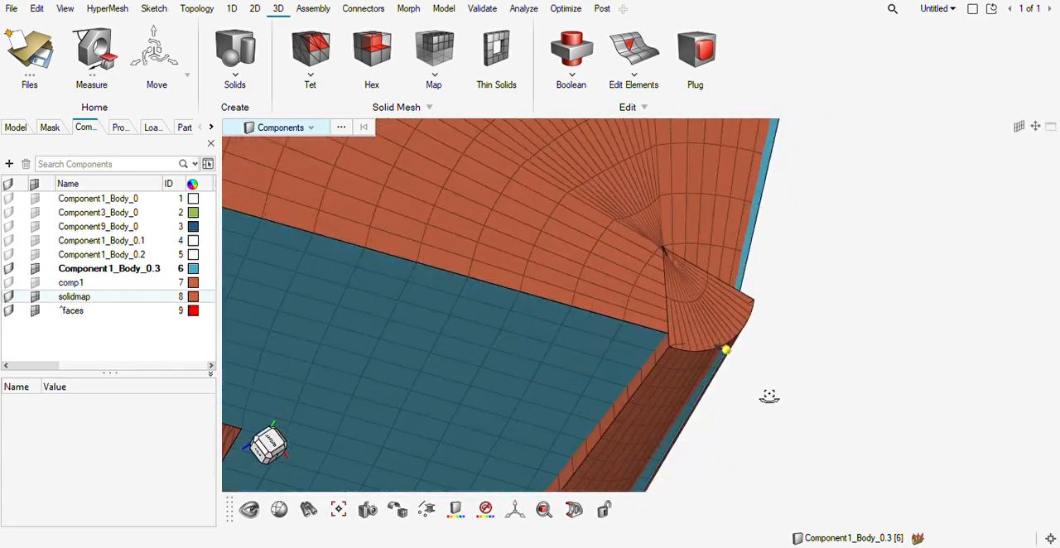
pyautogui.scroll(-6, 734, 380)
pyautogui.moveTo(736, 380); pyautogui.dragTo(702, 376, button='middle')
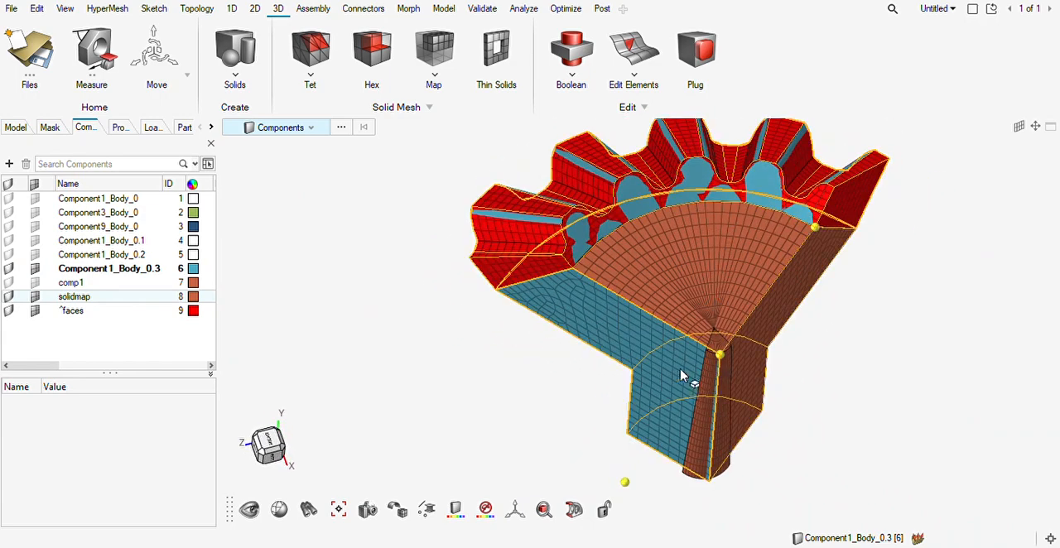
pyautogui.hotkey('ctrl', 'z')
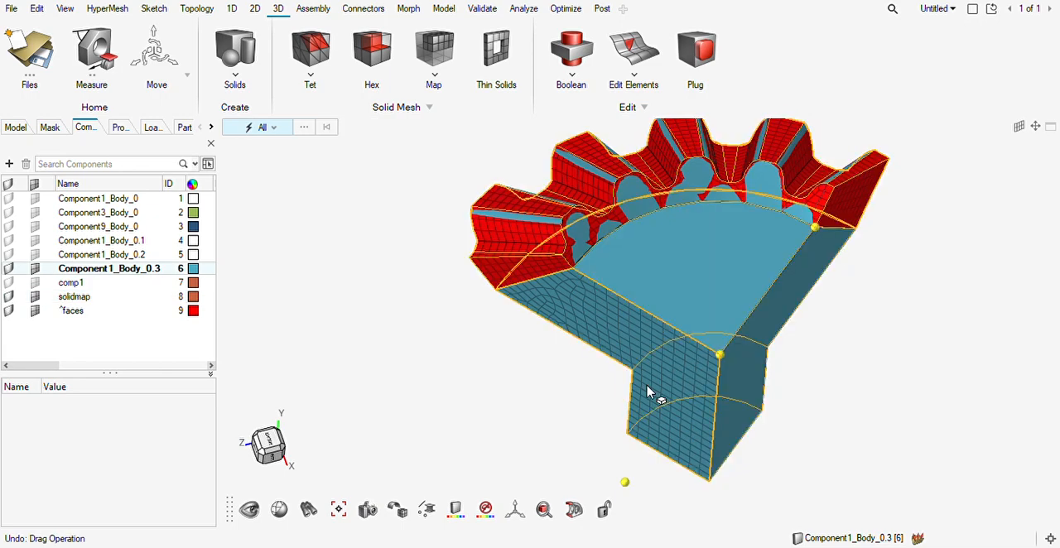
pyautogui.moveTo(666, 362)
pyautogui.mouseDown(button='middle')
pyautogui.moveTo(758, 339)
pyautogui.moveTo(753, 324)
pyautogui.moveTo(673, 366)
pyautogui.mouseUp(button='middle')
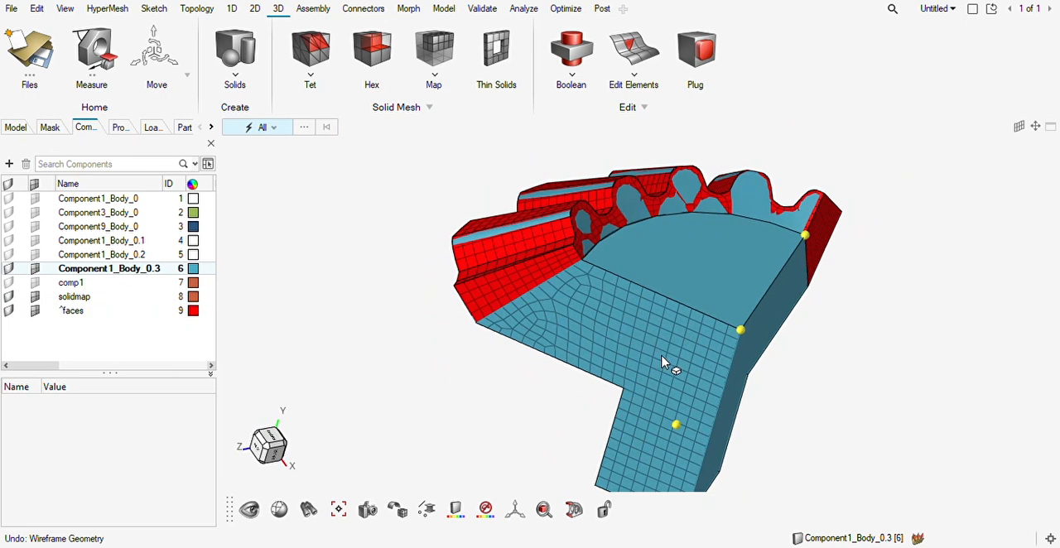
# Delete all 2D elements on the cut side of the inner body and hub.
pyautogui.press('e')
pyautogui.doubleClick(657, 370)
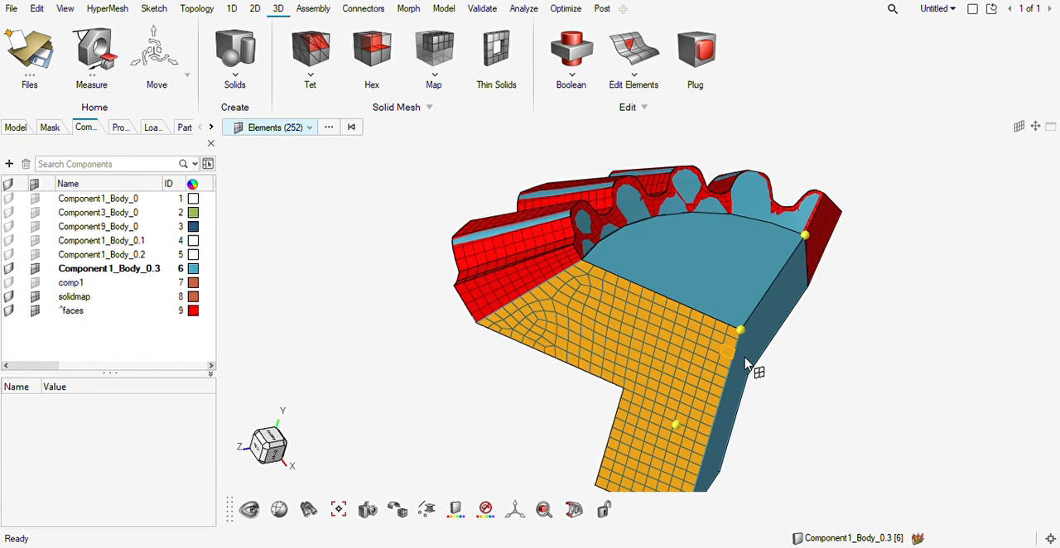
pyautogui.press('Delete')
pyautogui.press('Escape')
pyautogui.moveTo(652, 374); pyautogui.dragTo(730, 374, button='middle')
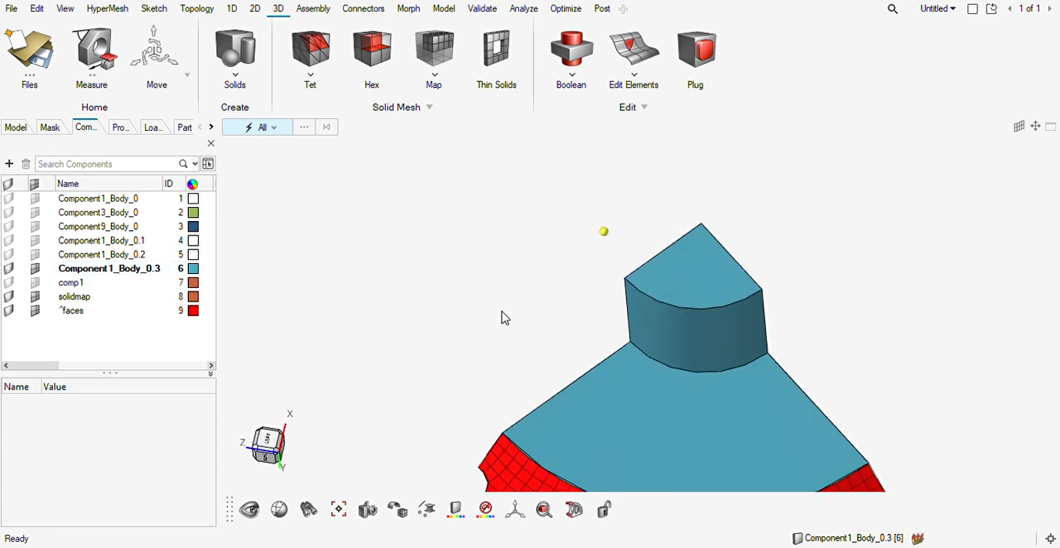
# Select both cut sides and the sector-shaped face inside the teeth as the target surfaces for a split by surfaces.
pyautogui.press('F11')
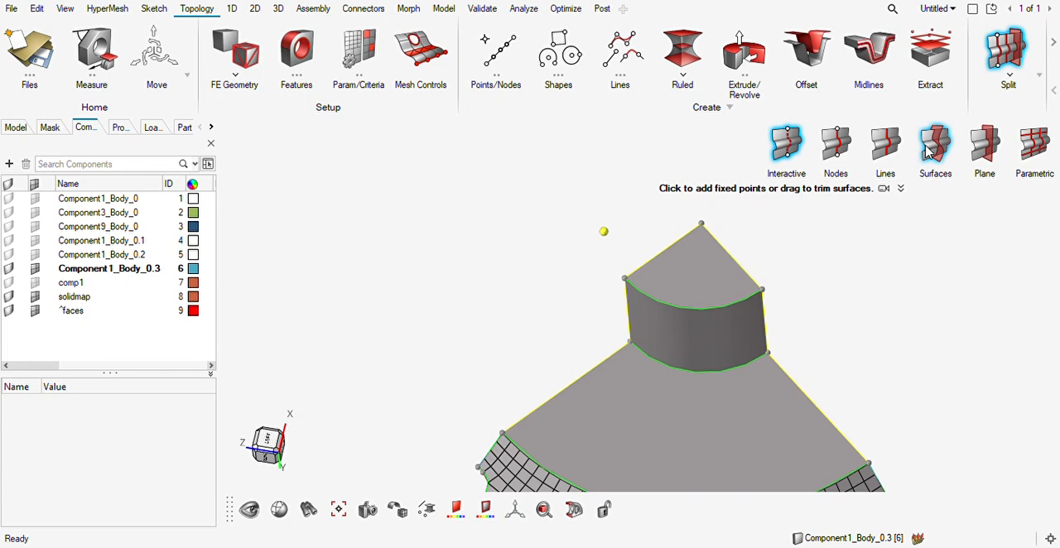
pyautogui.click(930, 153)
pyautogui.moveTo(675, 354); pyautogui.dragTo(705, 493, button='right')
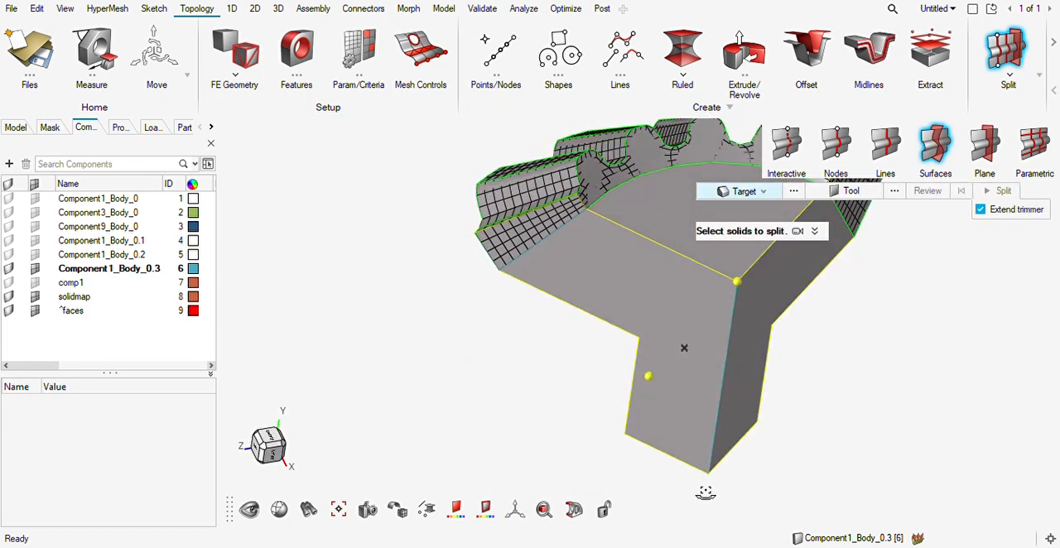
pyautogui.click(750, 194)
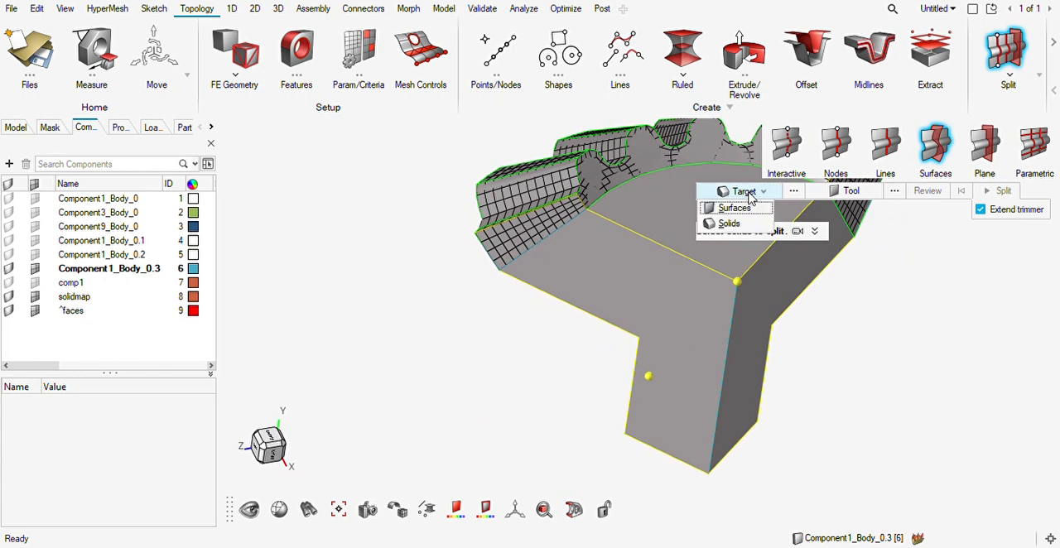
pyautogui.click(719, 209)
pyautogui.click(654, 275)
pyautogui.click(691, 234)
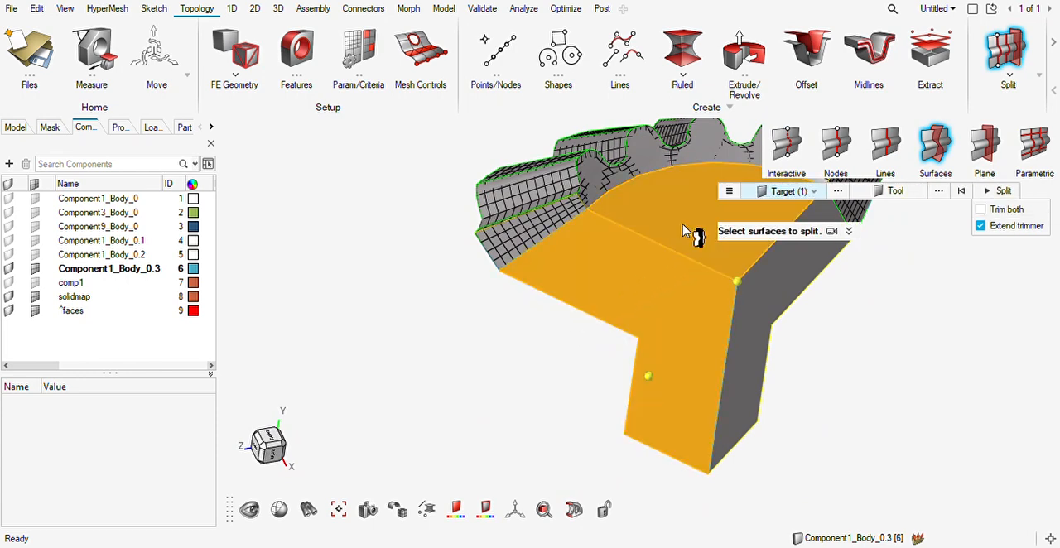
pyautogui.click(752, 325)
pyautogui.moveTo(703, 347); pyautogui.dragTo(764, 241, button='middle')
pyautogui.moveTo(710, 340); pyautogui.dragTo(711, 333, button='middle')
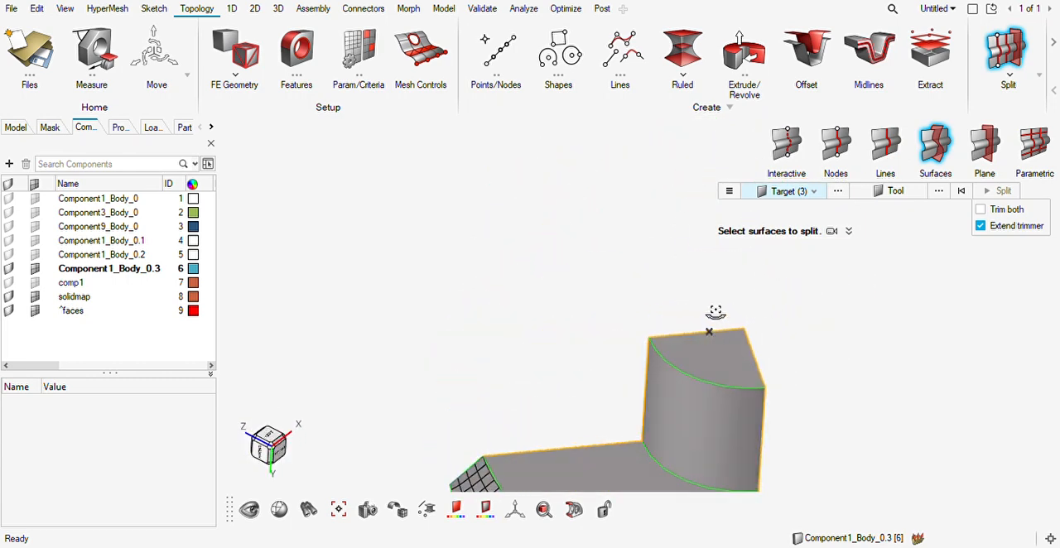
# Split the target surfaces using the hub's cylindrical face as the trimmer, with Extend trimmer enabled.
pyautogui.click(884, 193)
pyautogui.moveTo(806, 330); pyautogui.dragTo(710, 397, button='middle')
pyautogui.click(709, 405)
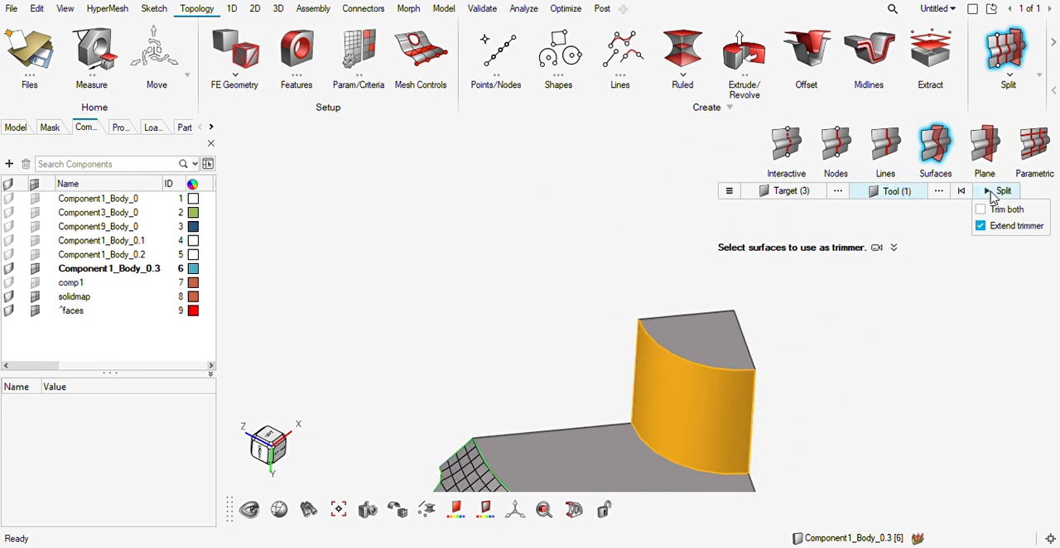
pyautogui.click(995, 193)
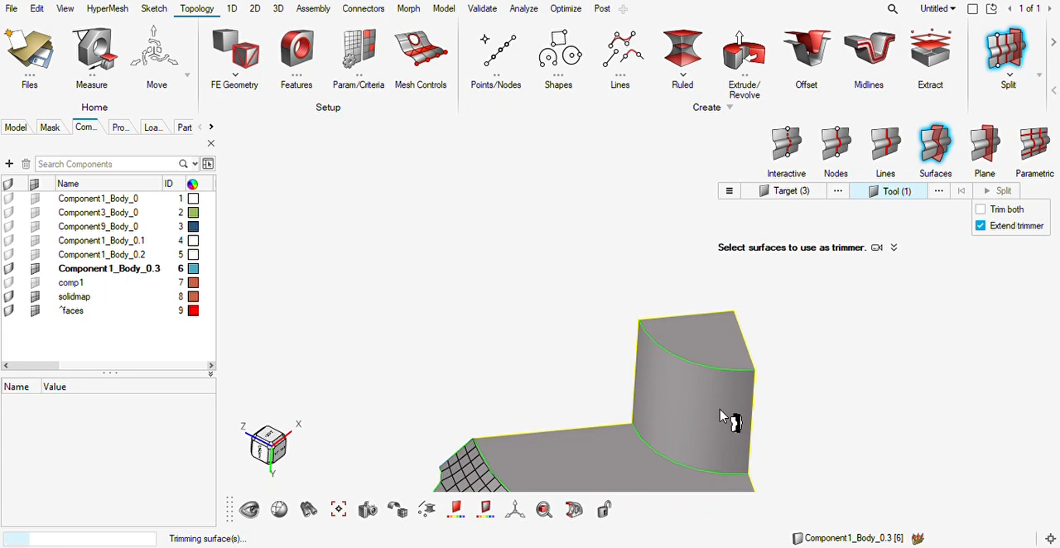
pyautogui.moveTo(720, 416); pyautogui.dragTo(638, 388, button='middle')
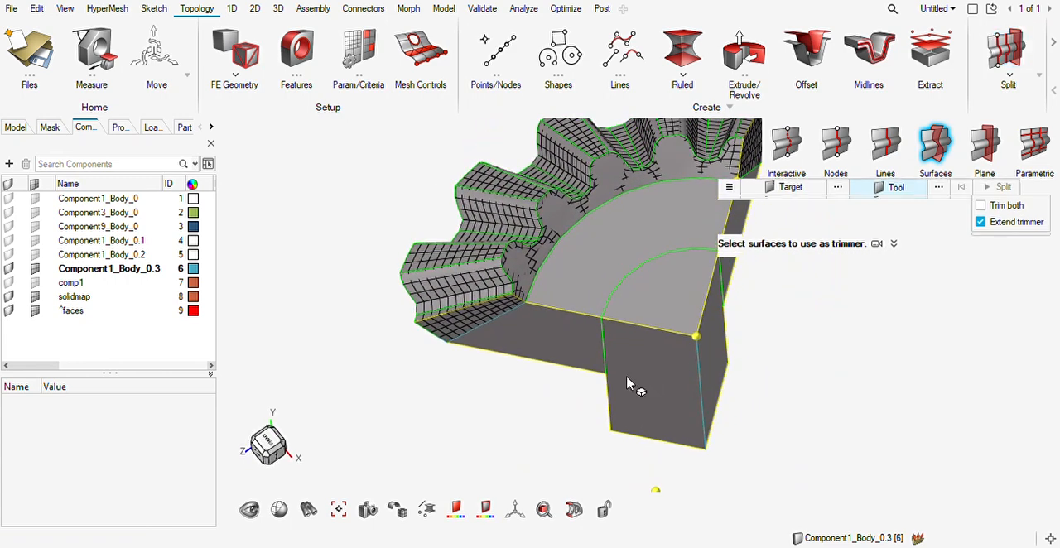
# Create a 2D mesh on the part of the cut side between the toothed rim and the hub.
pyautogui.press('F12')
pyautogui.click(547, 342)
pyautogui.click(653, 363)
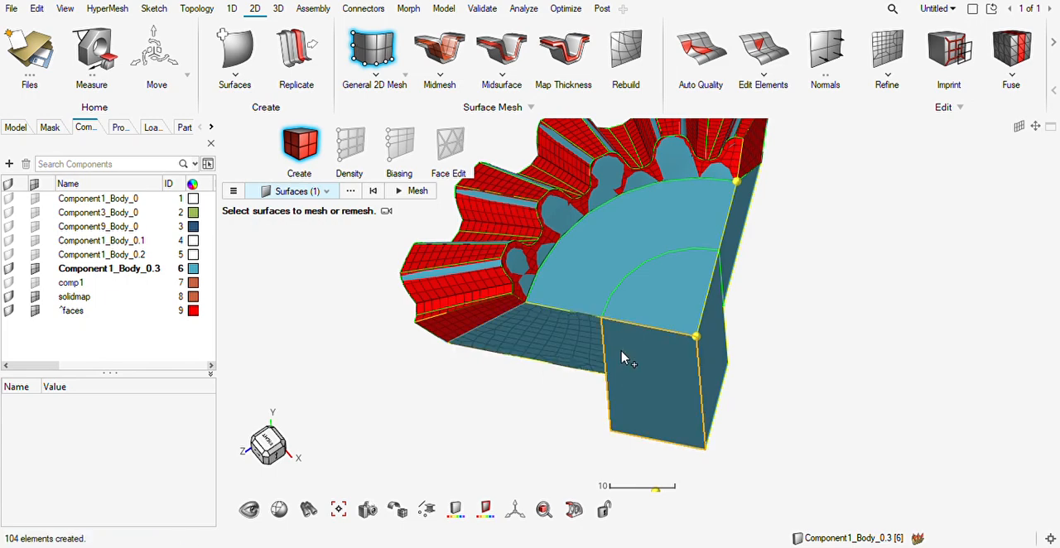
pyautogui.moveTo(593, 366); pyautogui.dragTo(588, 330, button='middle')
# Set the element density to 10 on the cut-side edge bordering the sector-shaped face.
pyautogui.scroll(4, 578, 295)
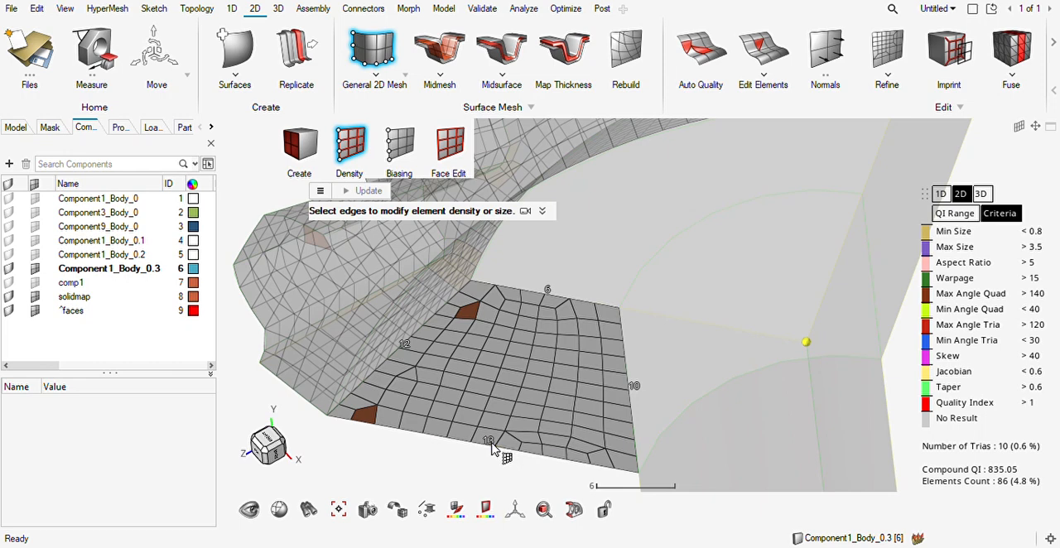
pyautogui.click(550, 291)
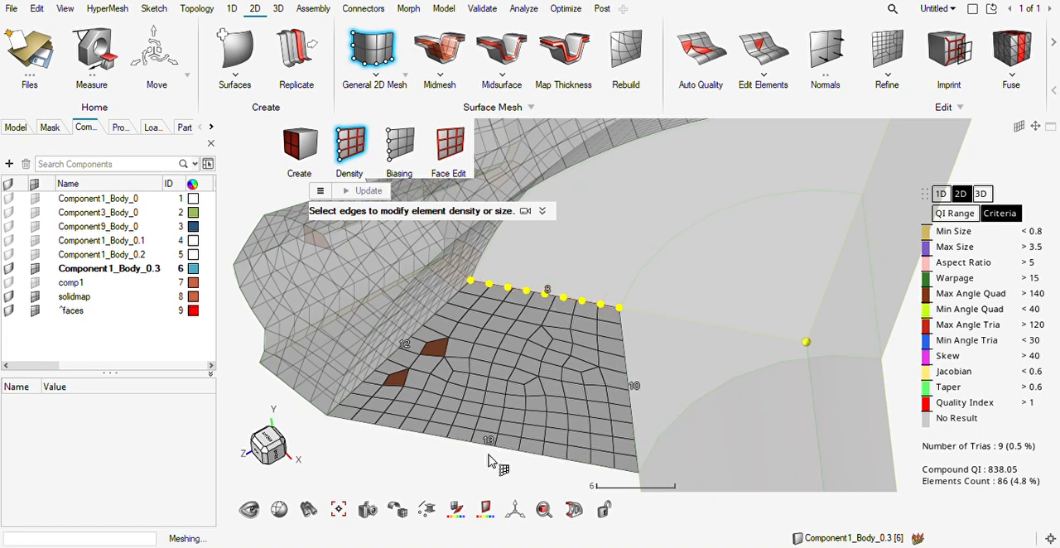
pyautogui.click(549, 292)
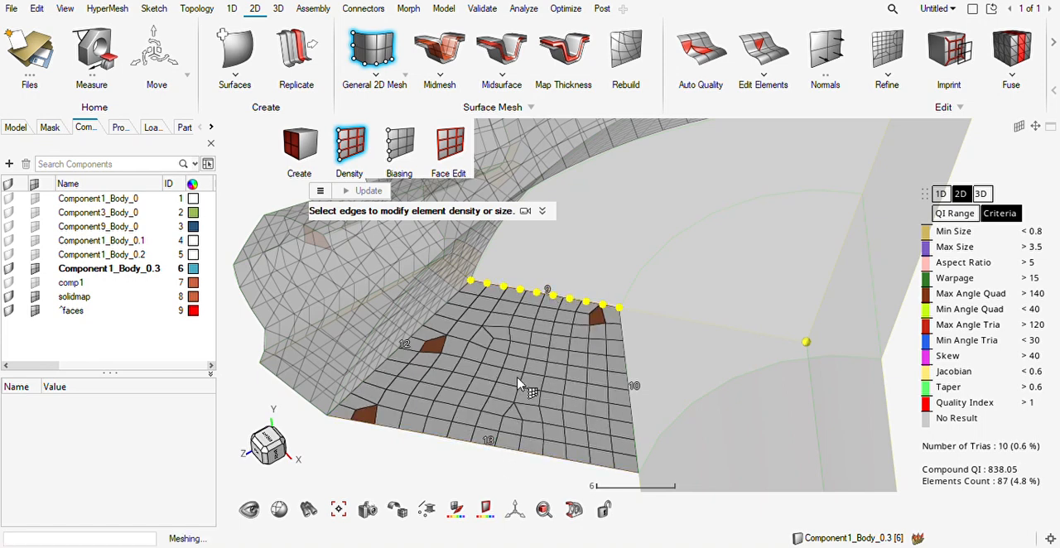
pyautogui.click(547, 292)
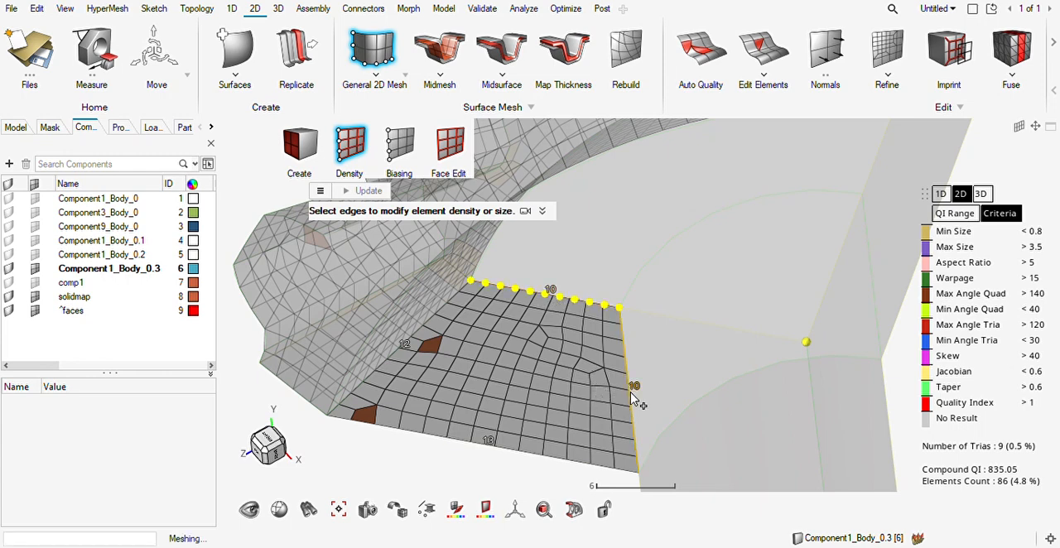
# Set the element density to 12 on the hub-side, upper and lower edges of the meshed cut-side patch and finish the mesh.
pyautogui.click(635, 388)
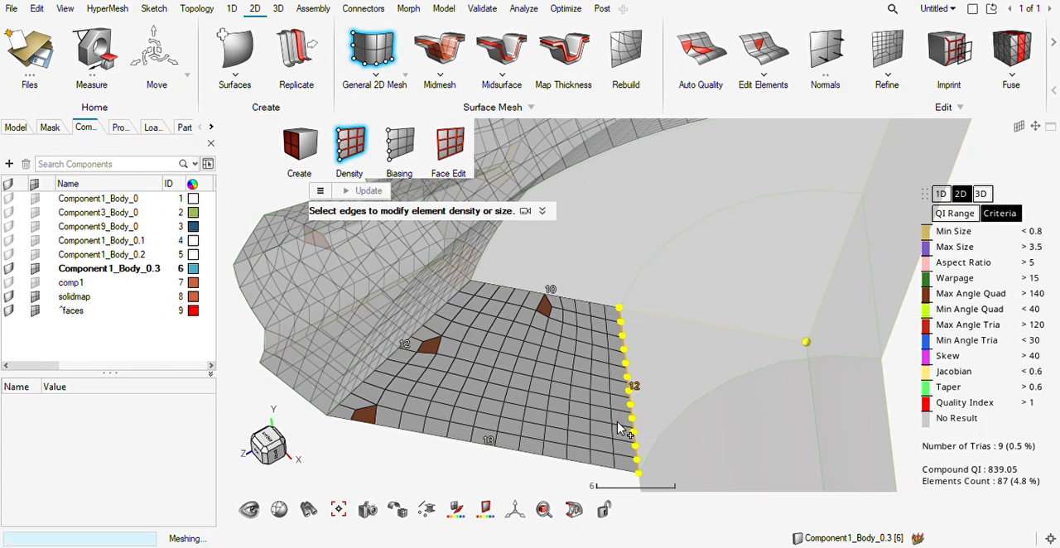
pyautogui.click(553, 290)
pyautogui.click(553, 289)
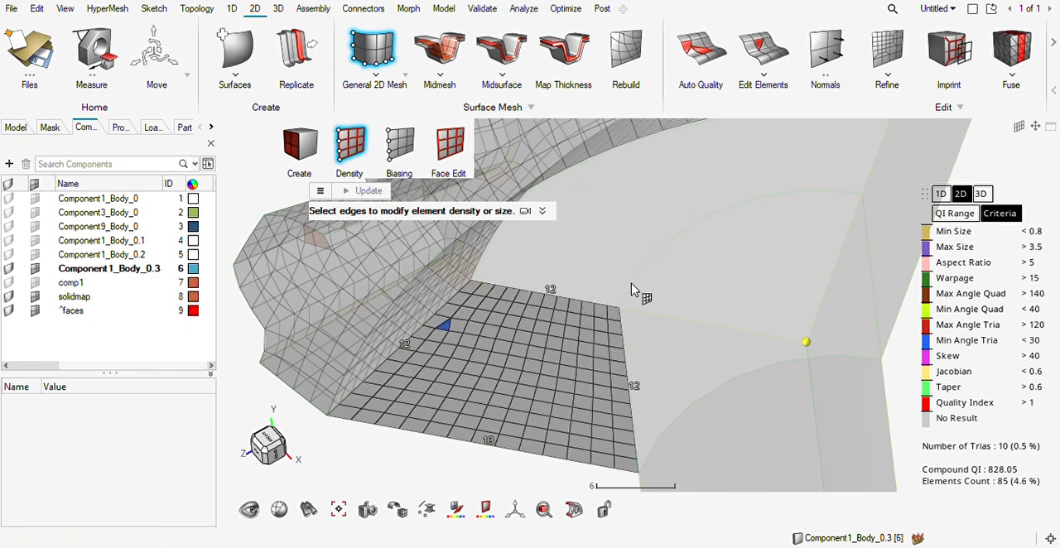
pyautogui.rightClick(490, 442)
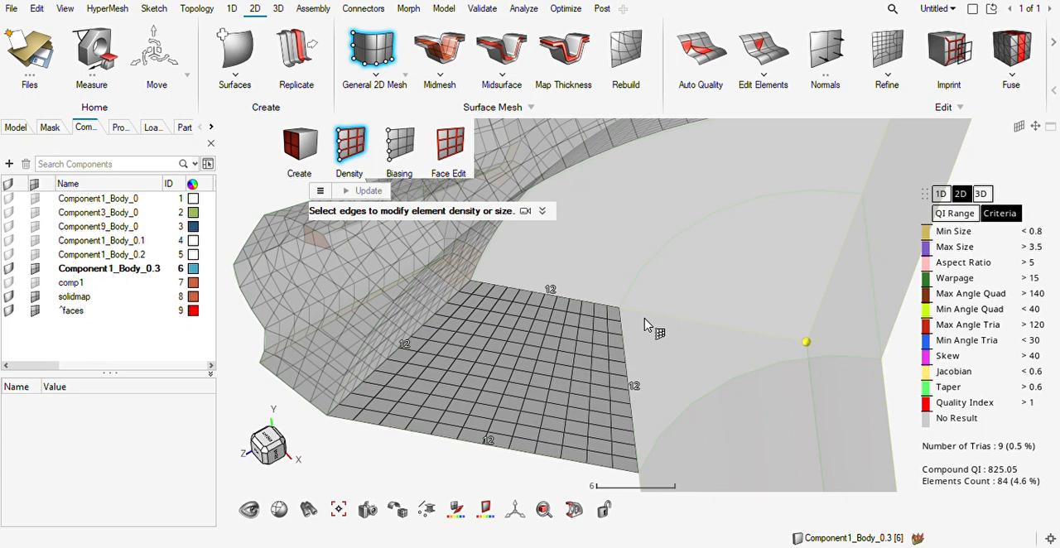
pyautogui.press('Escape')
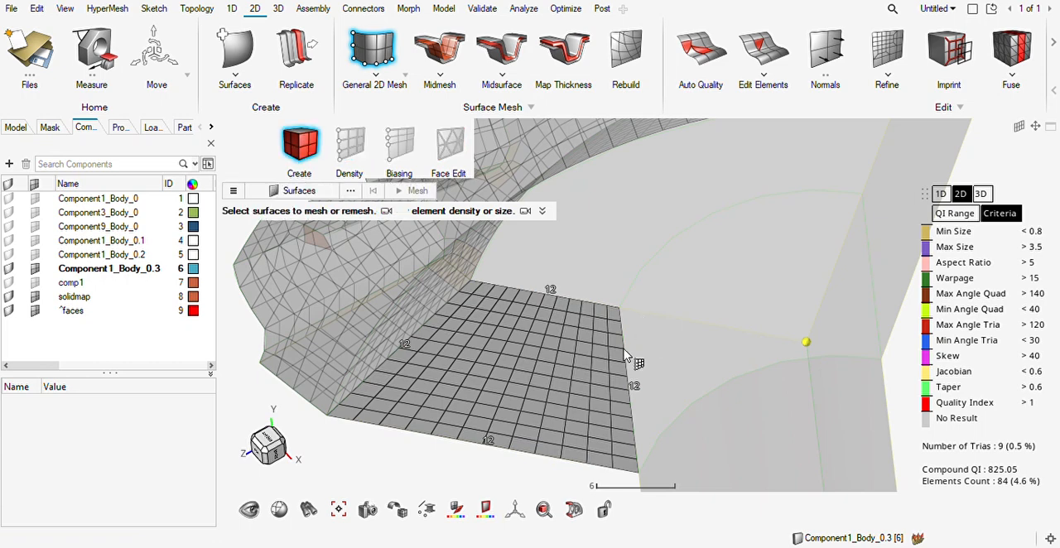
pyautogui.press('Escape')
# For a hex drag mesh, select the meshed cut-side patch as source and the matching patch on the opposite cut side as target.
pyautogui.moveTo(684, 375); pyautogui.dragTo(609, 335, button='right')
pyautogui.scroll(-4, 609, 332)
pyautogui.moveTo(637, 386)
pyautogui.mouseDown(button='middle')
pyautogui.moveTo(523, 385)
pyautogui.moveTo(672, 411)
pyautogui.moveTo(637, 384)
pyautogui.moveTo(632, 400)
pyautogui.mouseUp(button='middle')
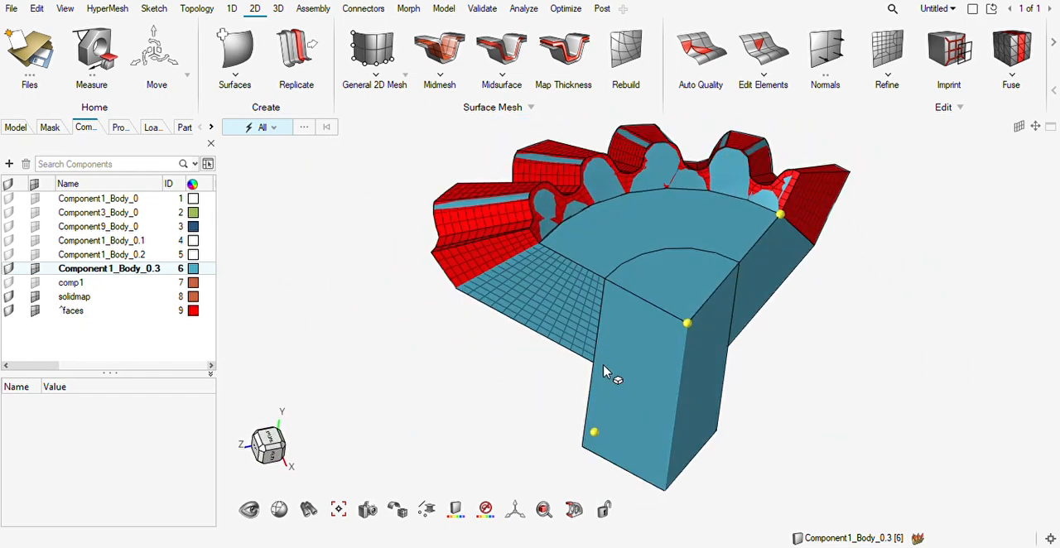
pyautogui.click(278, 10)
pyautogui.click(372, 52)
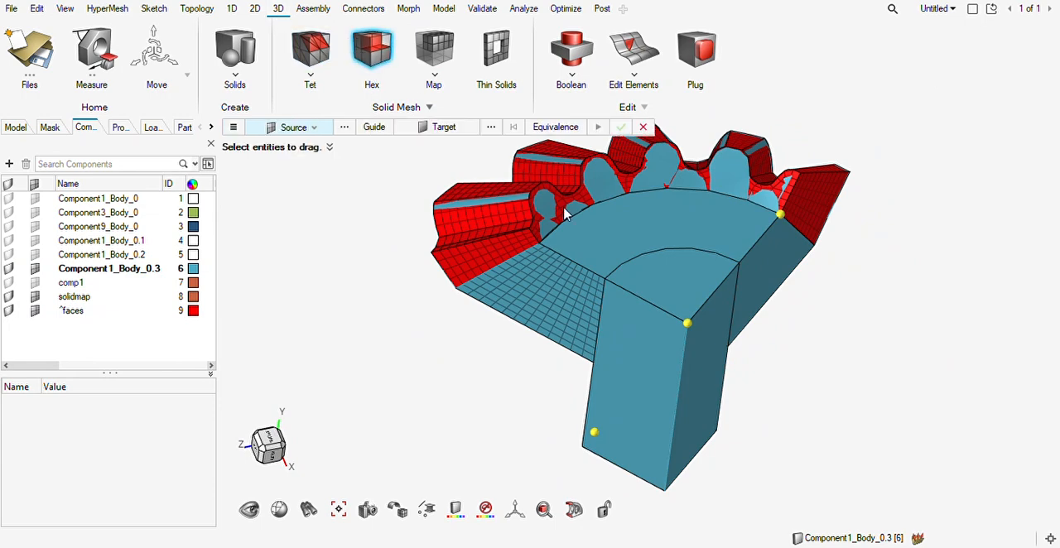
pyautogui.click(559, 285)
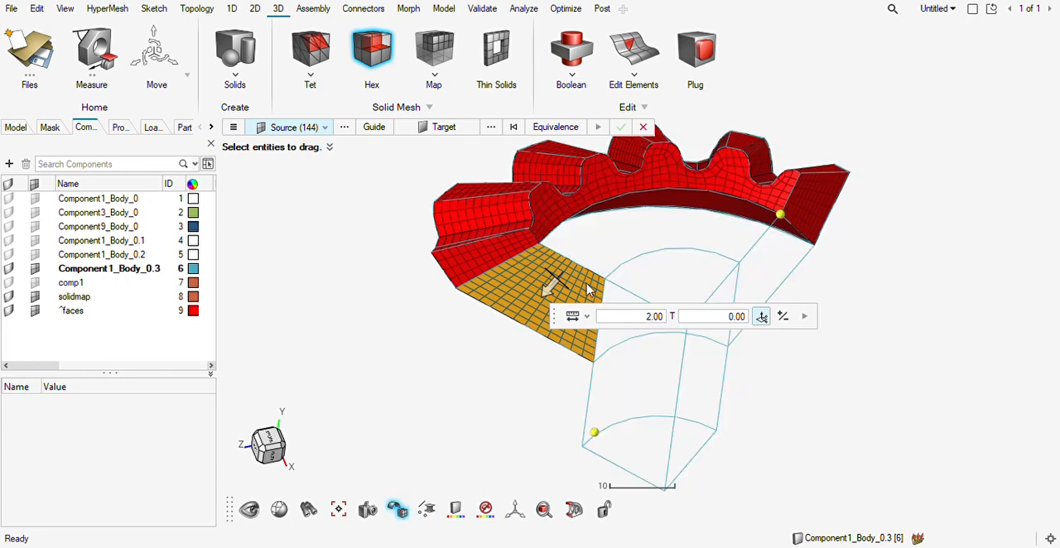
pyautogui.click(448, 127)
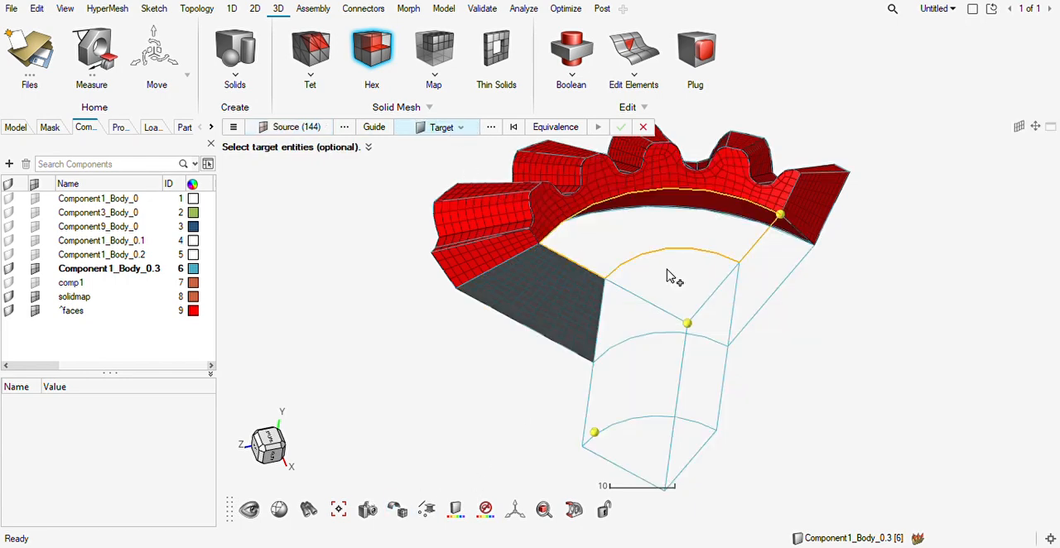
pyautogui.click(758, 338)
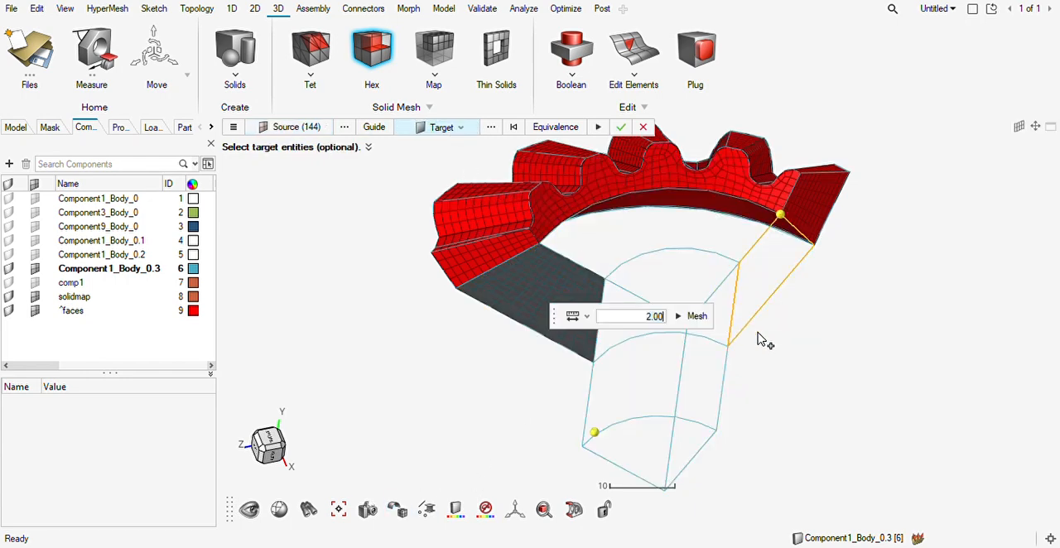
# Add the element faces on the inside of the toothed rim as guides and create the hex mesh between the rim and the hub.
pyautogui.click(378, 129)
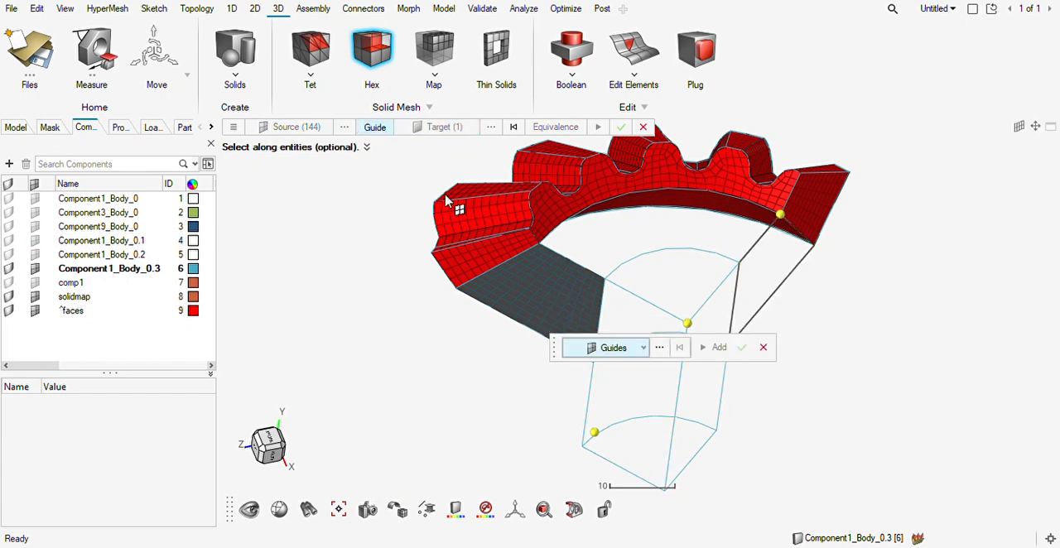
pyautogui.click(653, 207)
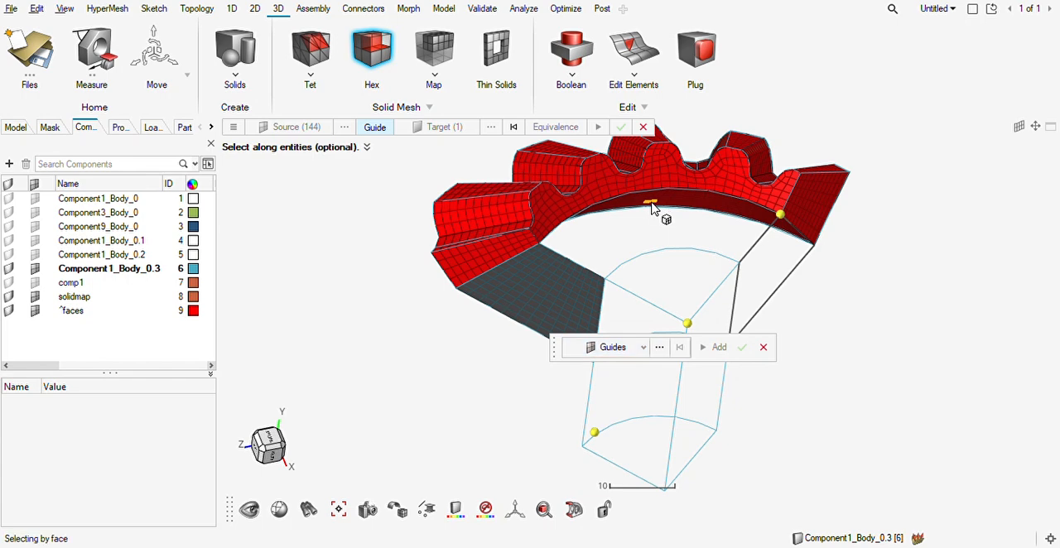
pyautogui.click(722, 346)
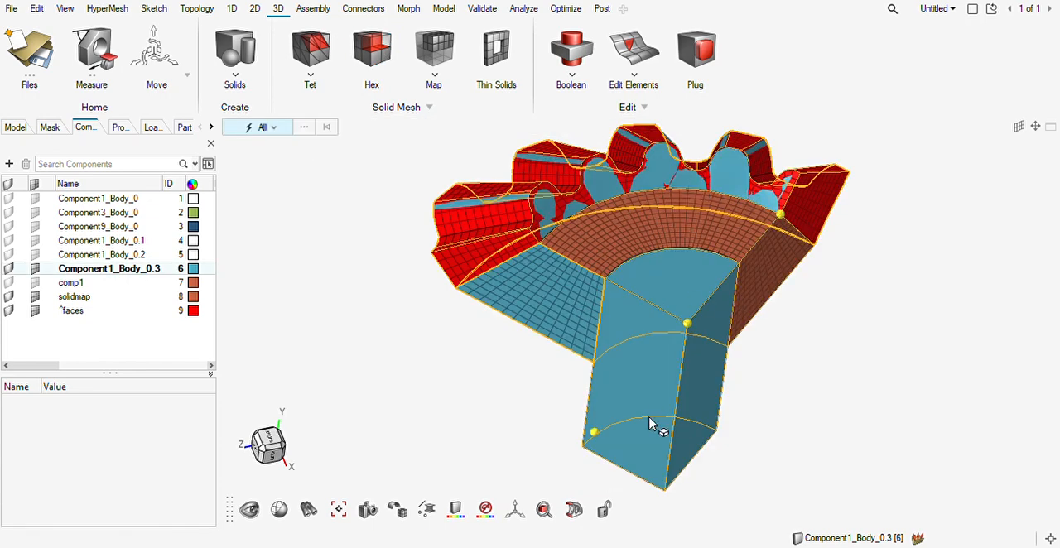
# Select the protruding hub's cylindrical face and both of its flat cut sides as target surfaces for a split by surfaces.
pyautogui.moveTo(668, 369)
pyautogui.mouseDown(button='right')
pyautogui.moveTo(710, 332)
pyautogui.moveTo(644, 434)
pyautogui.moveTo(690, 374)
pyautogui.moveTo(630, 428)
pyautogui.mouseUp(button='right')
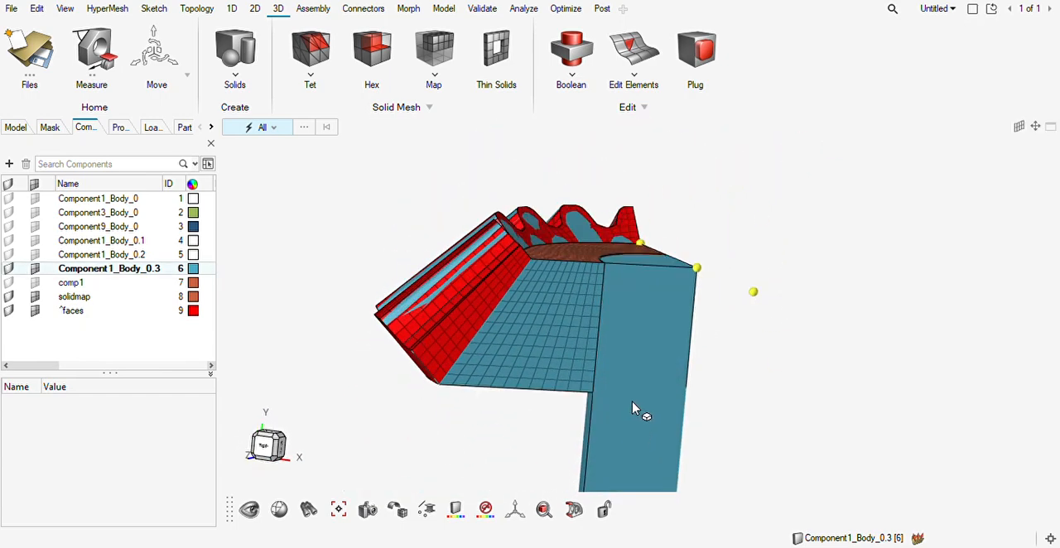
pyautogui.moveTo(658, 398)
pyautogui.mouseDown(button='right')
pyautogui.moveTo(634, 422)
pyautogui.moveTo(672, 362)
pyautogui.mouseUp(button='right')
pyautogui.moveTo(648, 434); pyautogui.dragTo(605, 424, button='middle')
pyautogui.scroll(4, 606, 424)
pyautogui.moveTo(604, 424); pyautogui.dragTo(669, 348, button='right')
pyautogui.moveTo(658, 370); pyautogui.dragTo(626, 402, button='middle')
pyautogui.scroll(4, 604, 293)
pyautogui.scroll(-3, 604, 293)
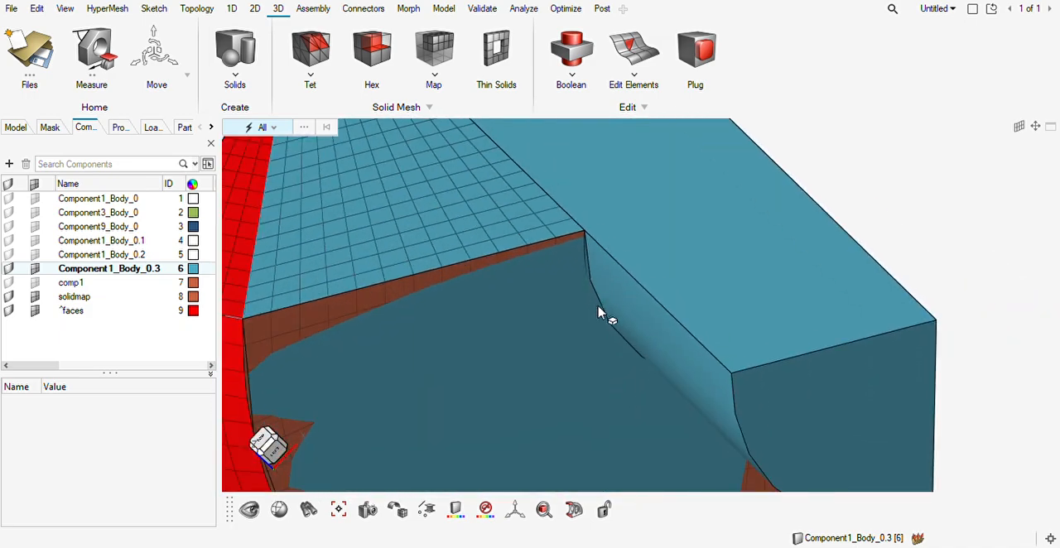
pyautogui.scroll(-3, 569, 280)
pyautogui.moveTo(569, 280)
pyautogui.mouseDown(button='middle')
pyautogui.moveTo(546, 328)
pyautogui.moveTo(623, 275)
pyautogui.mouseUp(button='middle')
pyautogui.press('F11')
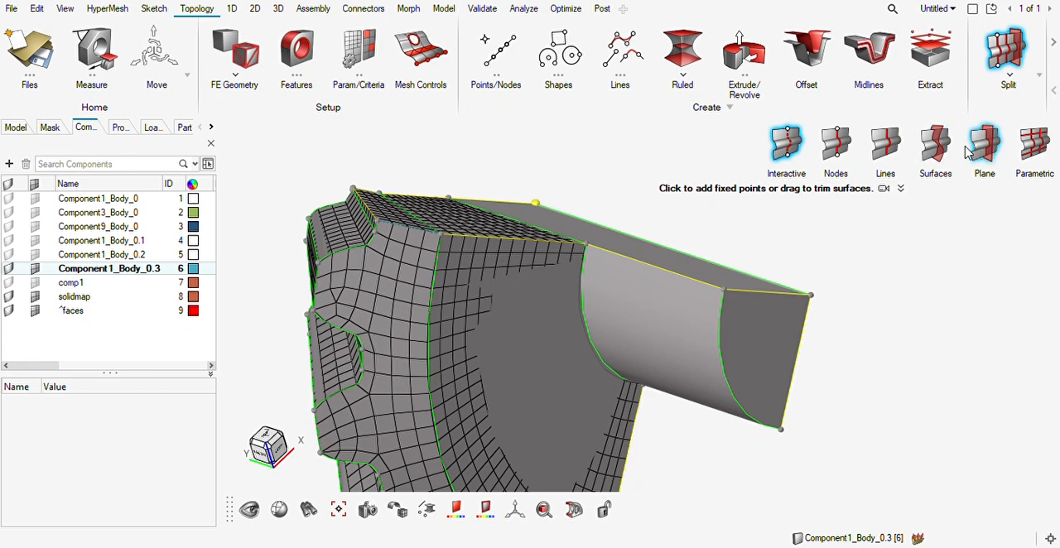
pyautogui.click(935, 147)
pyautogui.click(700, 302)
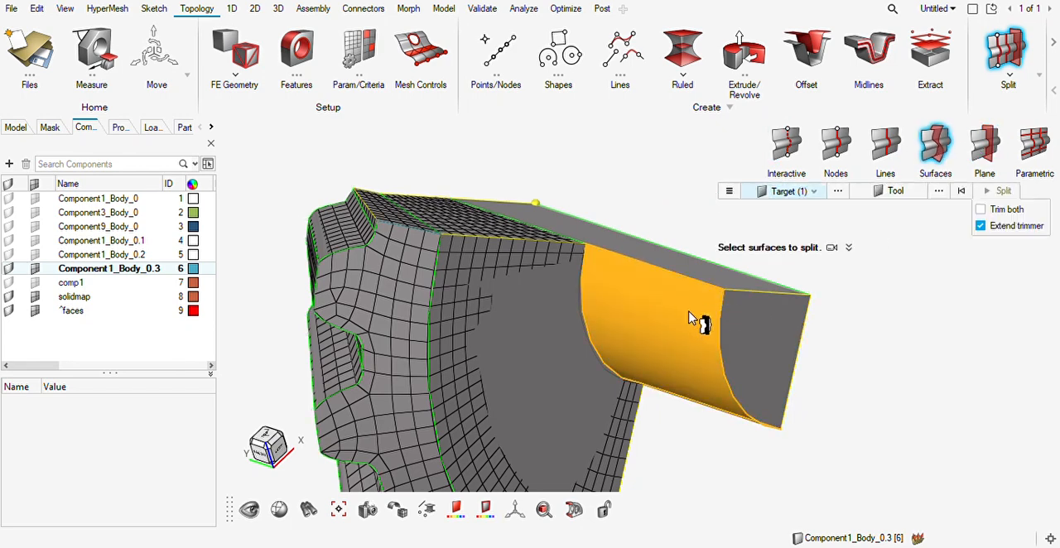
pyautogui.click(724, 279)
pyautogui.moveTo(782, 317); pyautogui.dragTo(639, 375, button='middle')
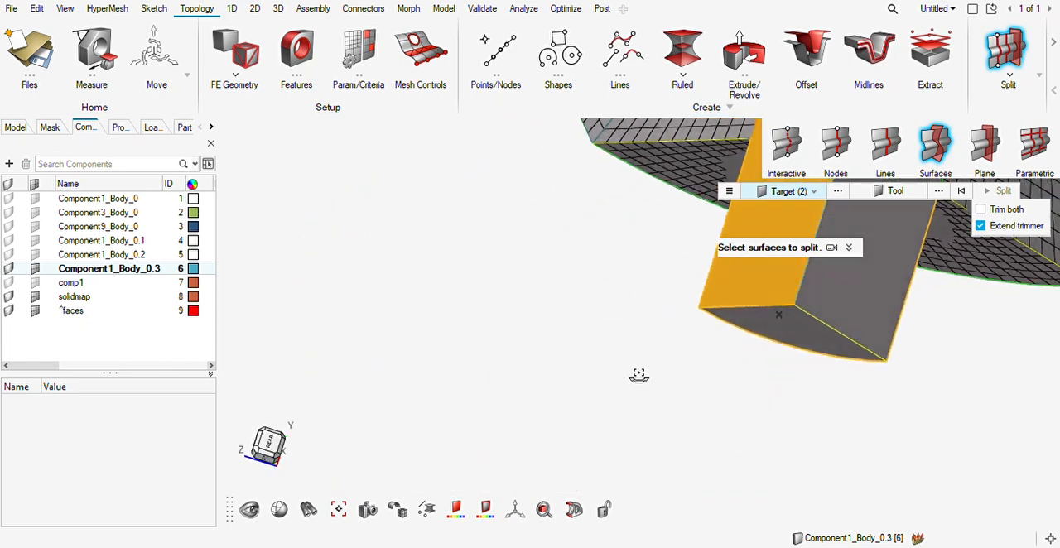
pyautogui.click(868, 288)
pyautogui.moveTo(800, 329); pyautogui.dragTo(947, 247, button='middle')
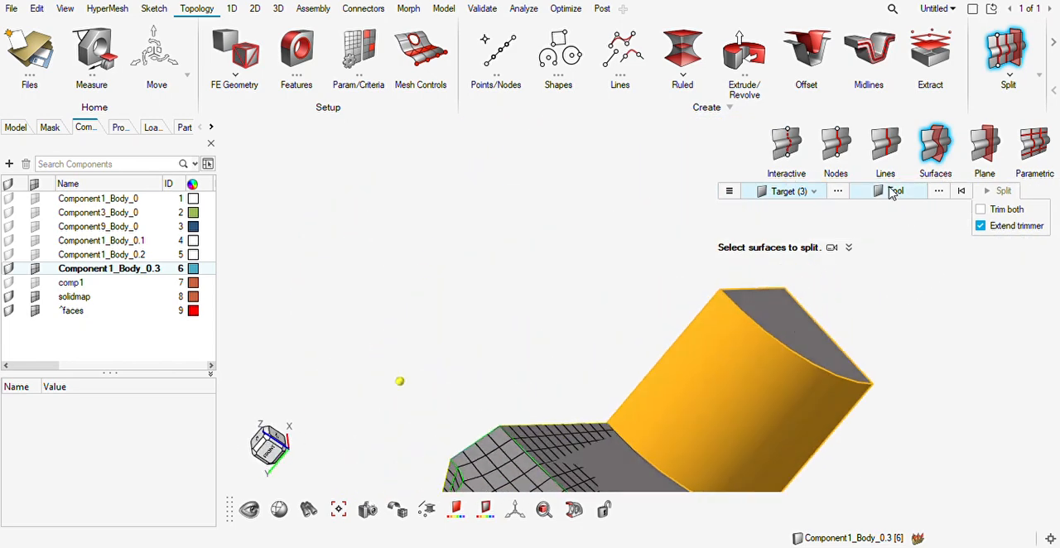
# Split the hub's target surfaces using the adjoining ring-shaped gear face as the trimmer, with Extend trimmer enabled.
pyautogui.click(892, 191)
pyautogui.moveTo(753, 307); pyautogui.dragTo(627, 414, button='middle')
pyautogui.click(723, 397)
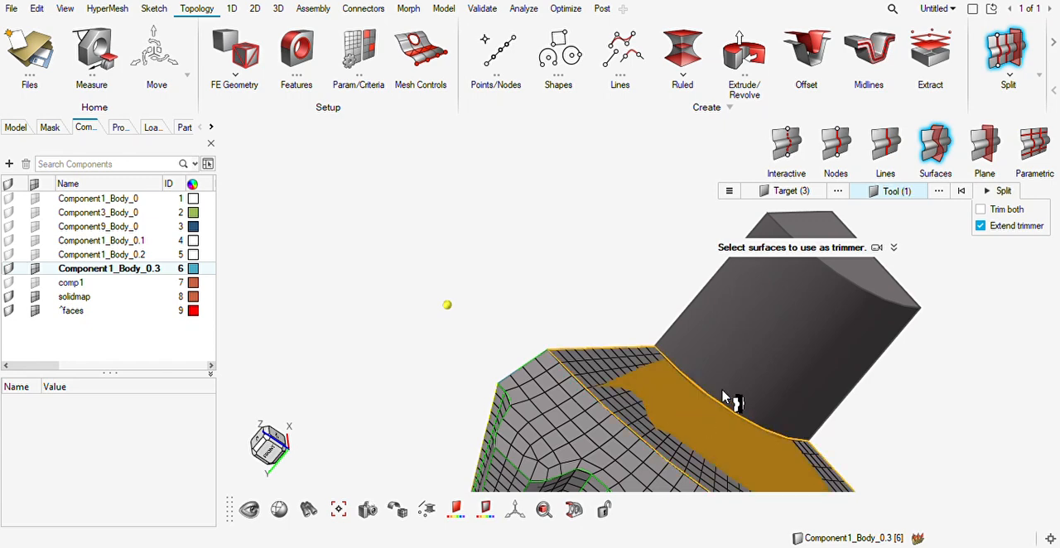
pyautogui.click(1010, 191)
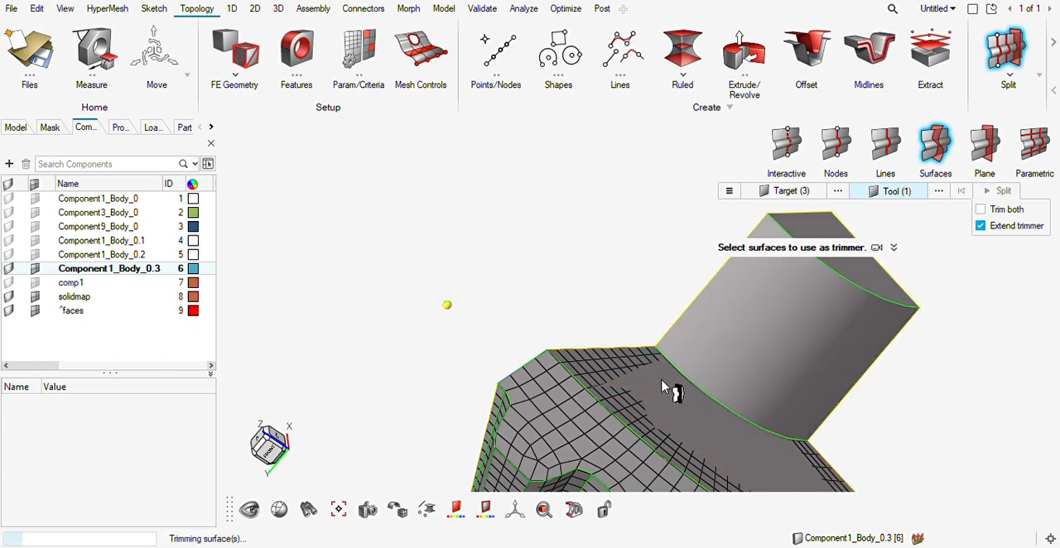
# Find the free faces of the hex elements between the toothed rim and the hub.
pyautogui.moveTo(673, 385); pyautogui.dragTo(605, 367, button='middle')
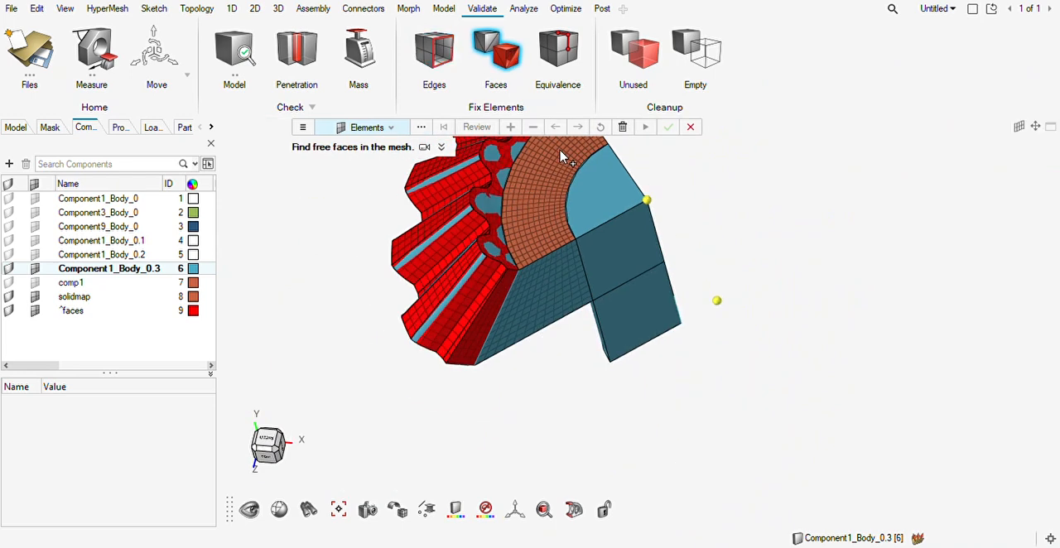
pyautogui.moveTo(627, 217); pyautogui.dragTo(650, 234, button='middle')
pyautogui.moveTo(650, 234); pyautogui.dragTo(645, 321, button='right')
pyautogui.moveTo(645, 169); pyautogui.dragTo(526, 445)
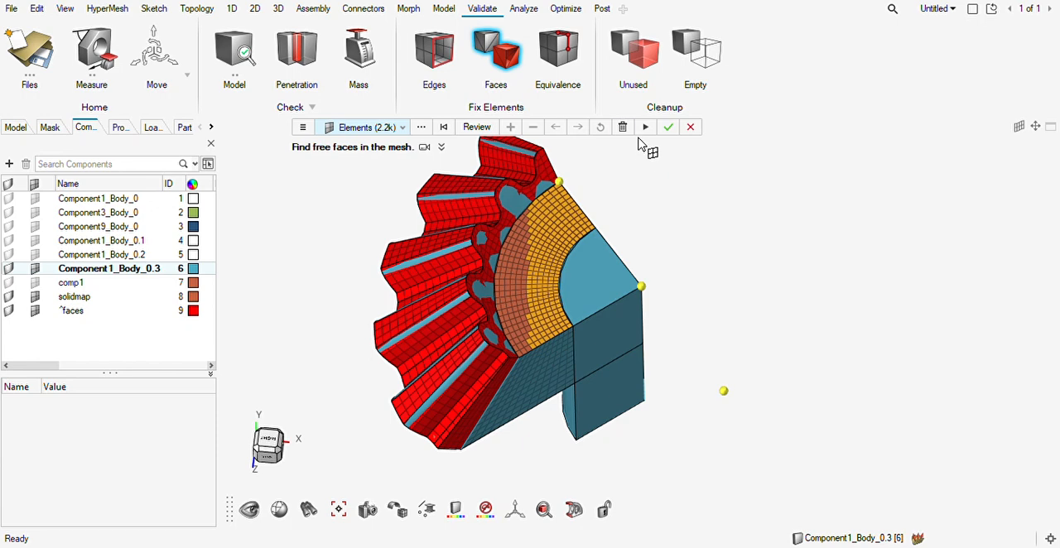
pyautogui.click(668, 128)
# Delete the existing saved views and store the current orientation facing the hub and the meshed cut side as a saved view.
pyautogui.moveTo(616, 367)
pyautogui.mouseDown(button='middle')
pyautogui.moveTo(592, 373)
pyautogui.moveTo(568, 338)
pyautogui.moveTo(570, 352)
pyautogui.moveTo(591, 360)
pyautogui.moveTo(634, 345)
pyautogui.moveTo(631, 356)
pyautogui.moveTo(661, 356)
pyautogui.moveTo(646, 362)
pyautogui.mouseUp(button='middle')
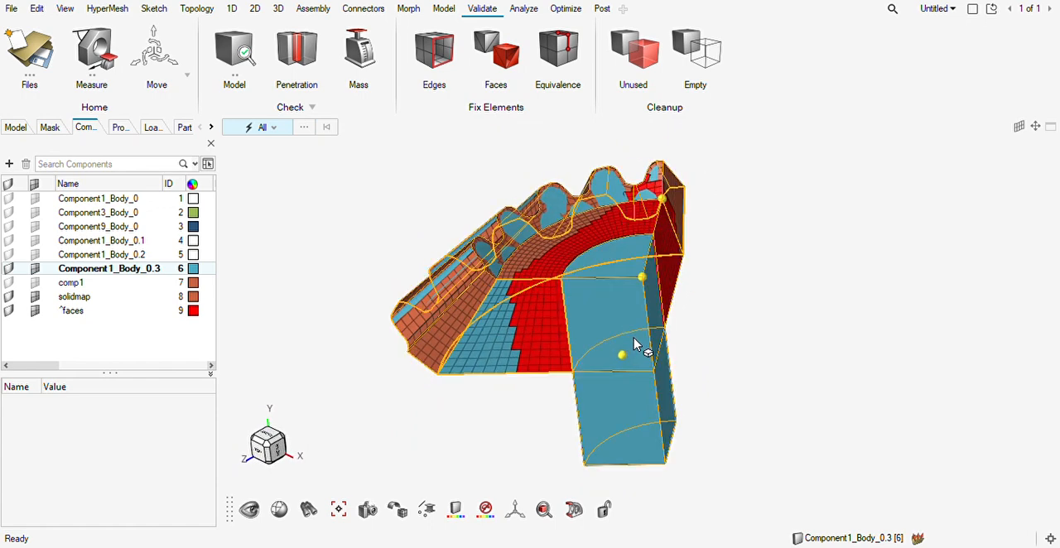
pyautogui.scroll(2, 610, 339)
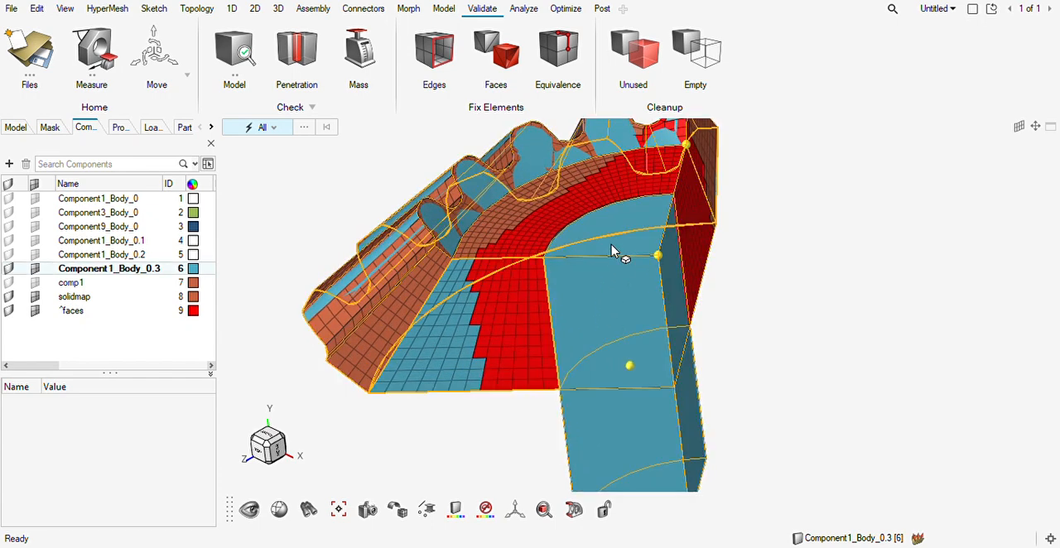
pyautogui.moveTo(657, 363); pyautogui.dragTo(662, 356, button='middle')
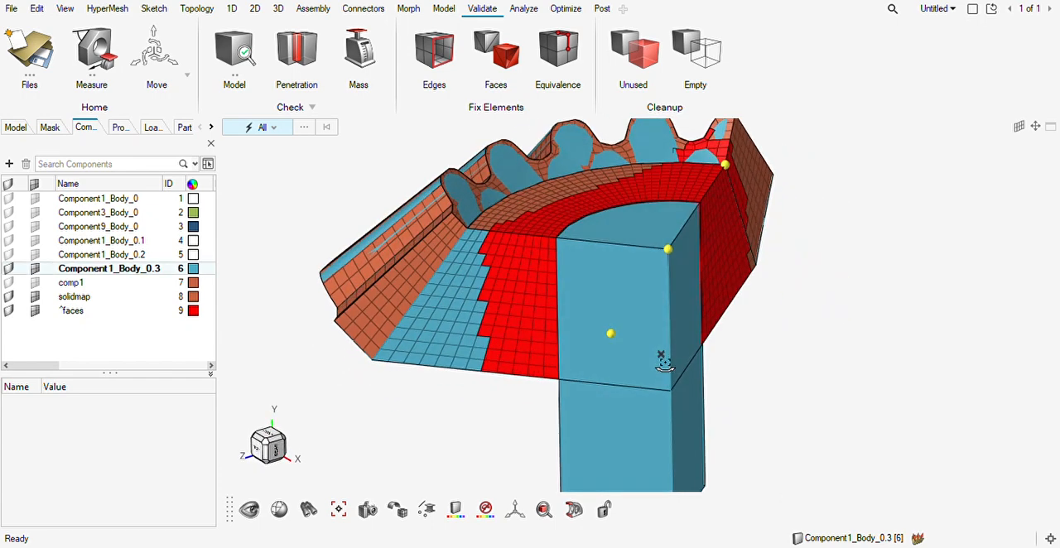
pyautogui.moveTo(657, 363); pyautogui.dragTo(723, 279, button='right')
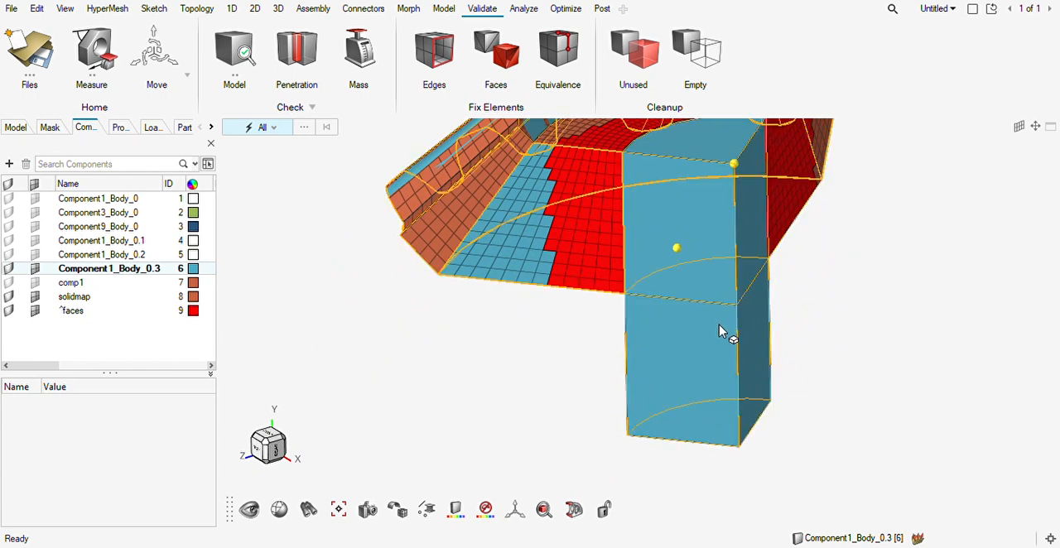
pyautogui.hotkey('ctrl', 'shift', '1')
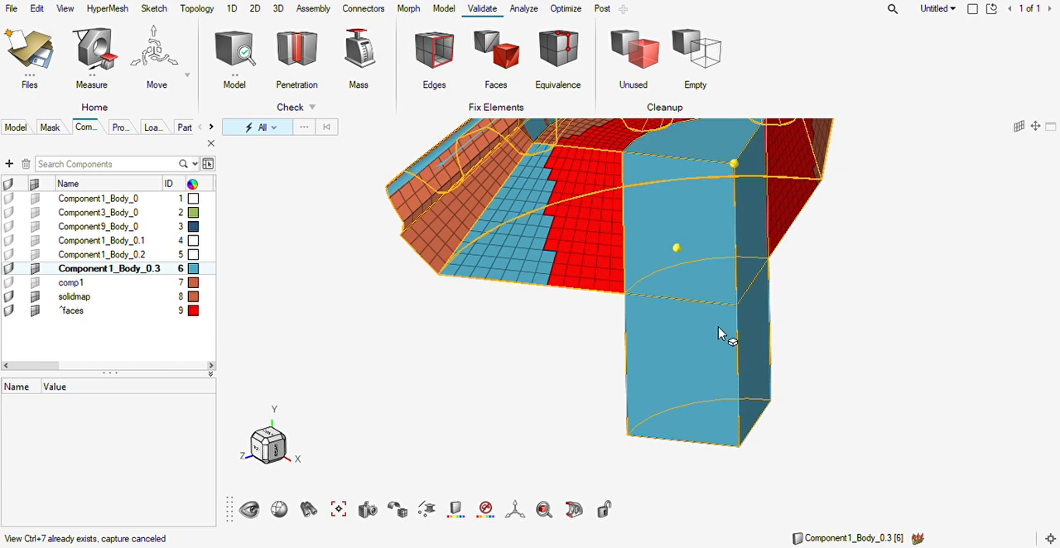
pyautogui.click(16, 128)
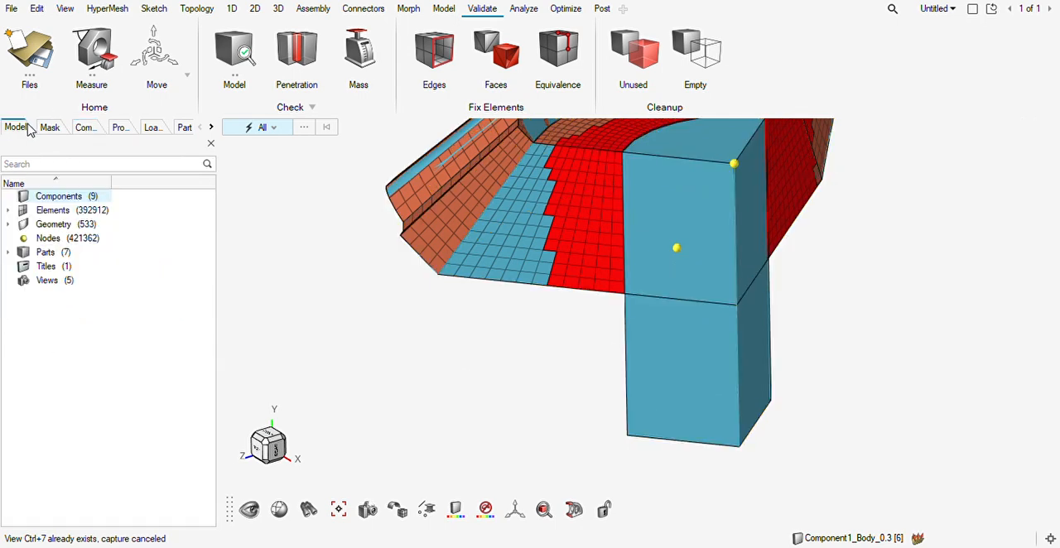
pyautogui.click(45, 283)
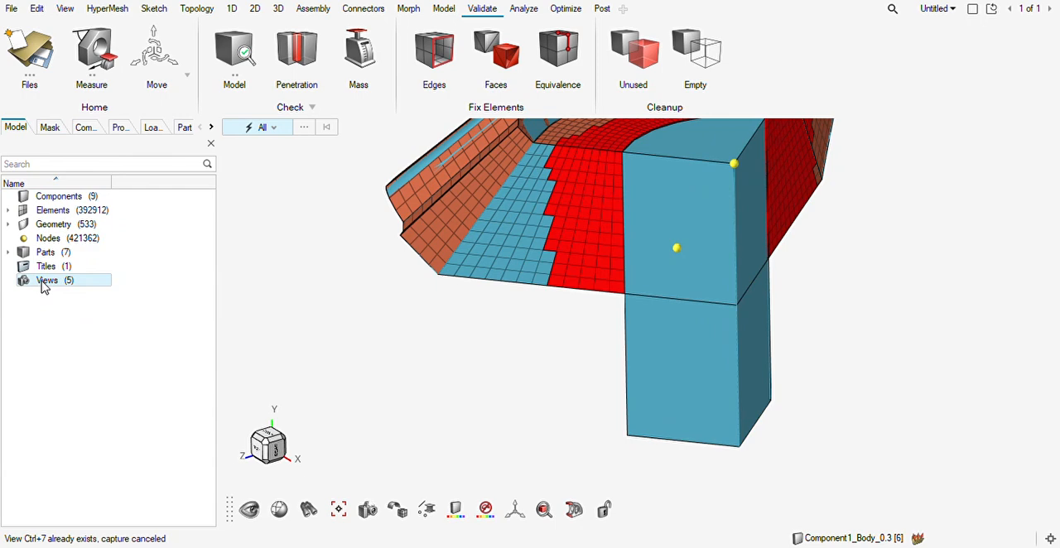
pyautogui.press('Delete')
pyautogui.click(85, 128)
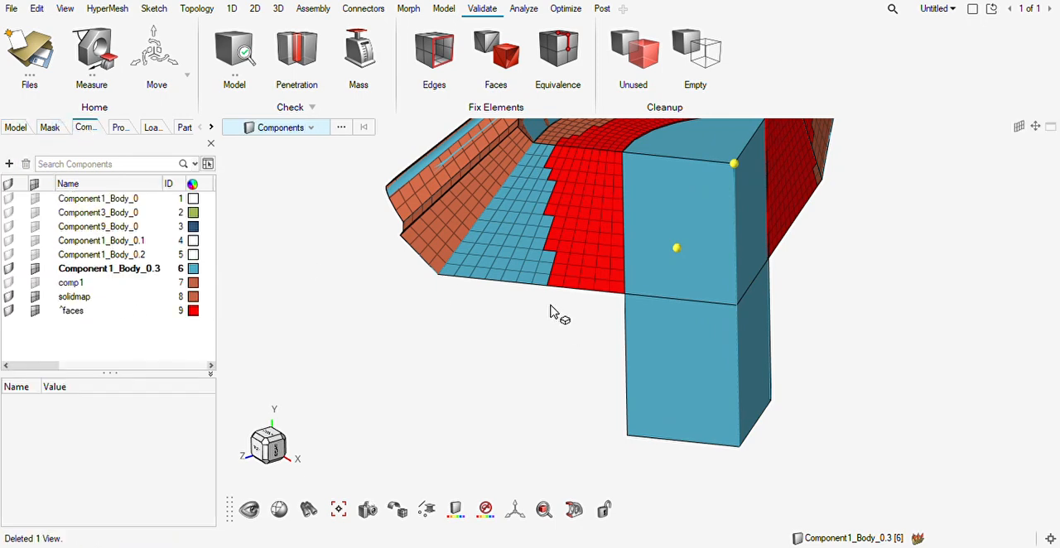
pyautogui.moveTo(552, 310); pyautogui.dragTo(530, 356, button='middle')
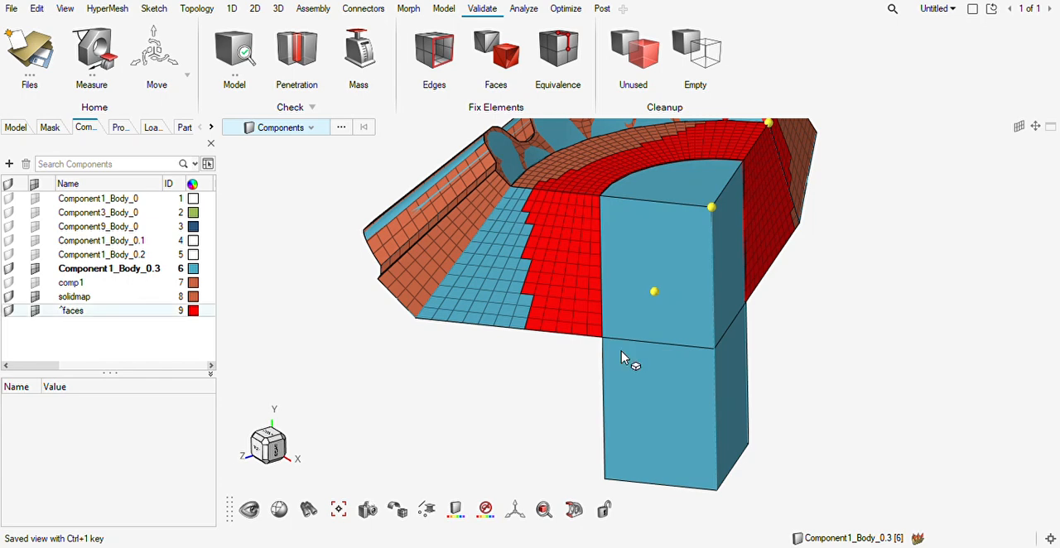
# Hide the flat cut-side surface on the lower, protruding part of the hub.
pyautogui.moveTo(636, 345); pyautogui.dragTo(624, 344, button='right')
pyautogui.press('s')
pyautogui.press('s')
pyautogui.press('s')
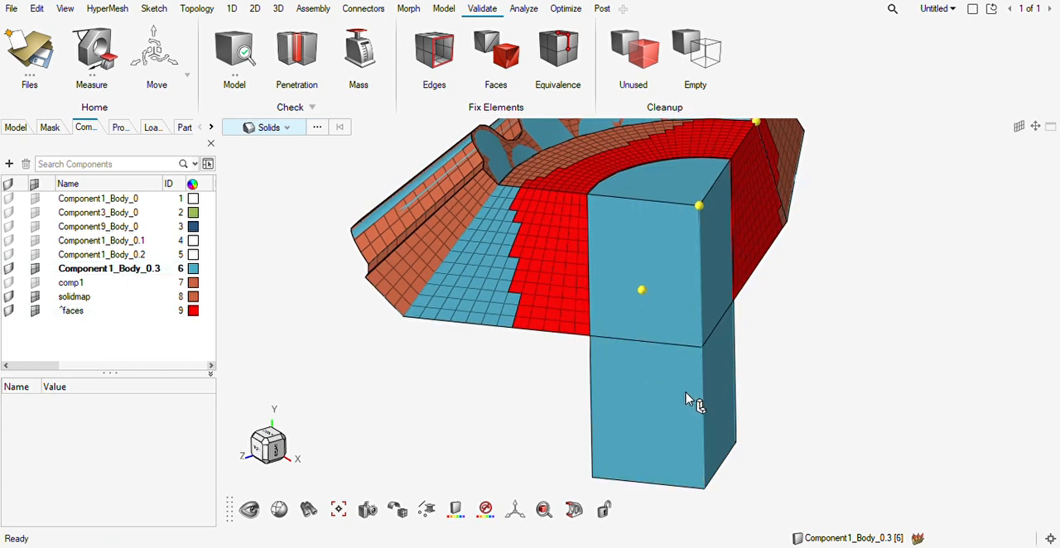
pyautogui.click(651, 399)
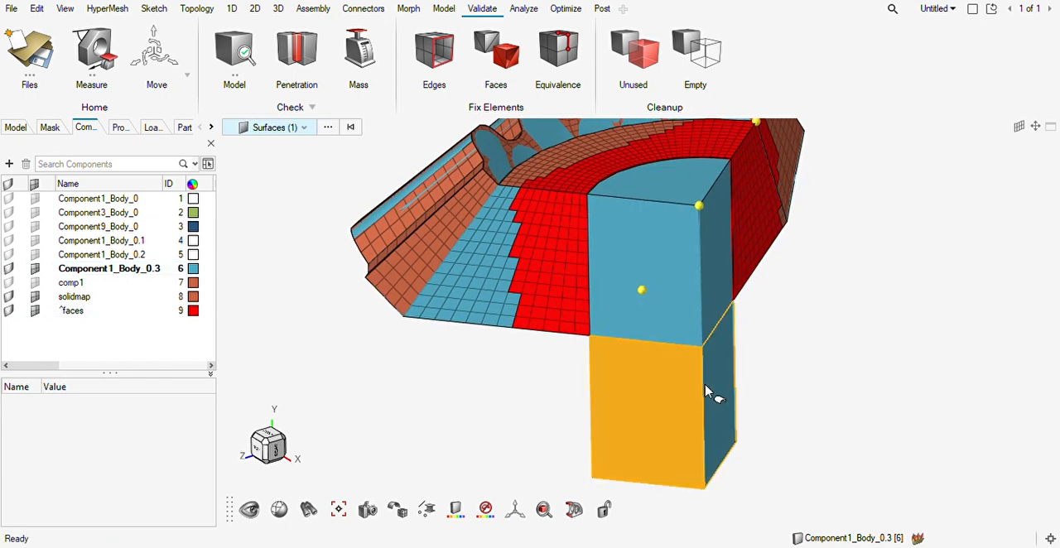
pyautogui.press('h')
# Create a 2D mesh on the hub's sector-shaped end face inside the meshed ring.
pyautogui.moveTo(700, 308); pyautogui.dragTo(729, 220, button='middle')
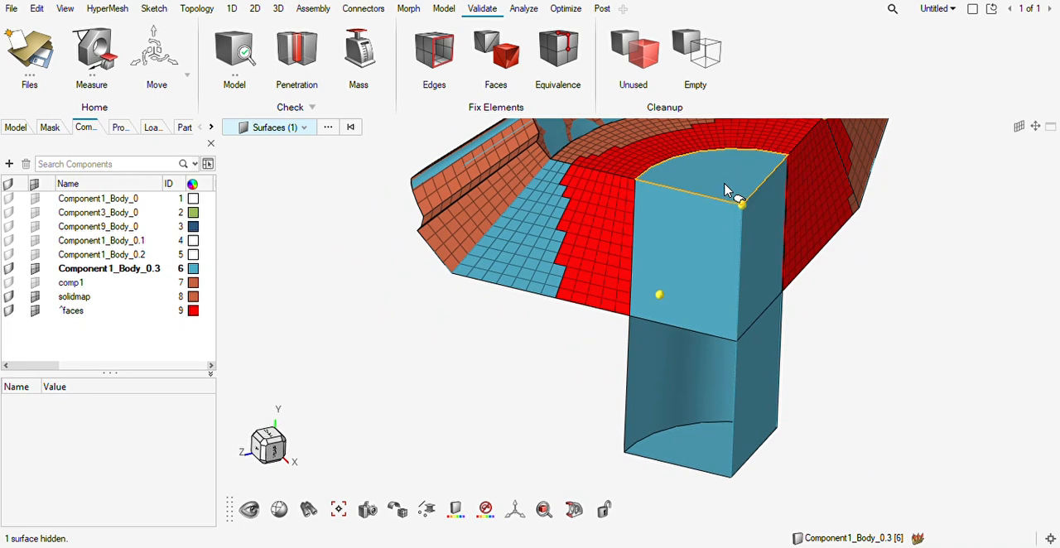
pyautogui.press('F12')
pyautogui.click(734, 187)
pyautogui.click(838, 349)
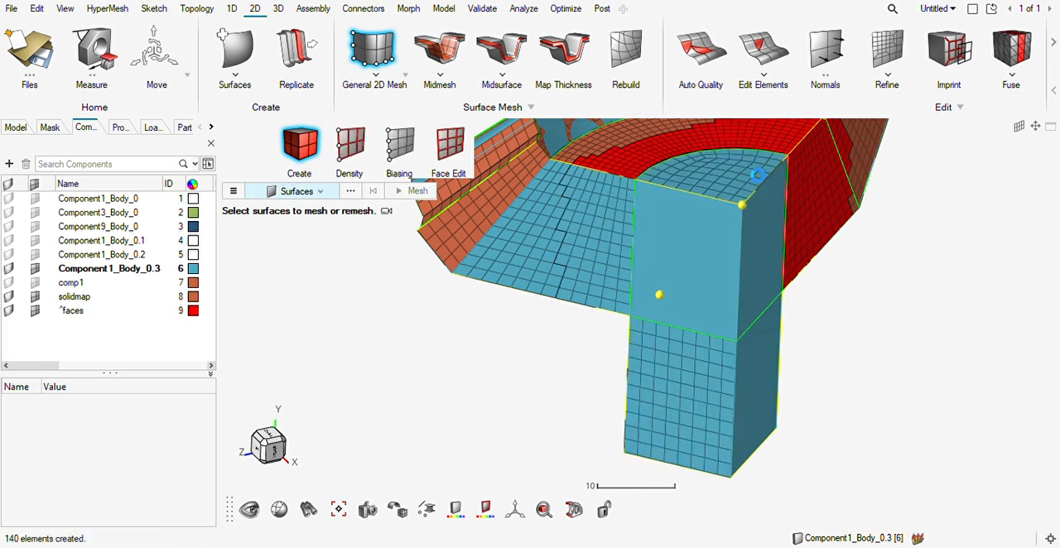
# Undo the 2D mesh on the hub's sector-shaped end face.
pyautogui.moveTo(755, 171); pyautogui.dragTo(640, 302, button='middle')
pyautogui.scroll(3, 640, 303)
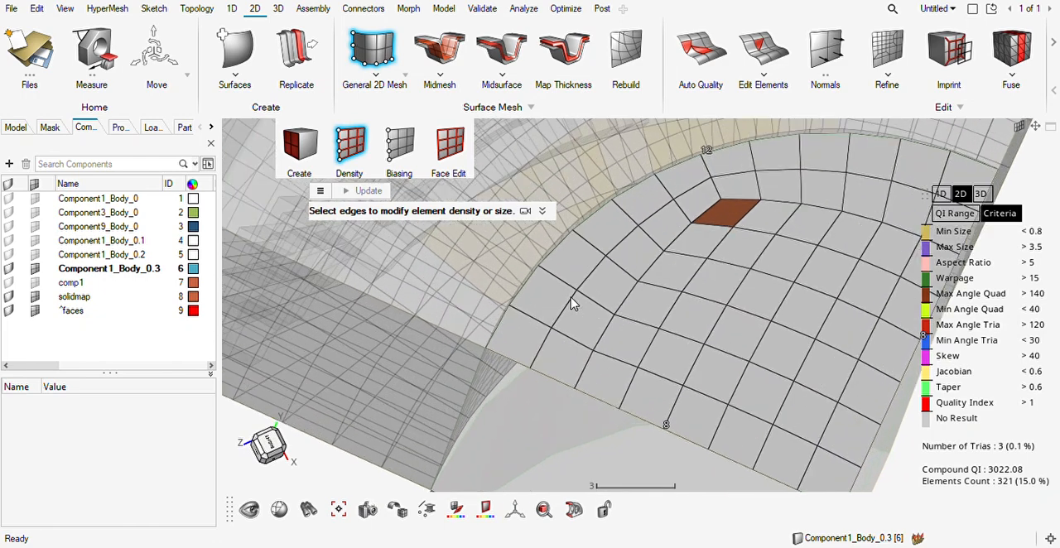
pyautogui.press('Escape')
pyautogui.scroll(-3, 656, 301)
pyautogui.moveTo(655, 302)
pyautogui.mouseDown(button='middle')
pyautogui.moveTo(661, 312)
pyautogui.moveTo(665, 300)
pyautogui.moveTo(658, 328)
pyautogui.moveTo(653, 303)
pyautogui.moveTo(673, 298)
pyautogui.mouseUp(button='middle')
pyautogui.press('Escape')
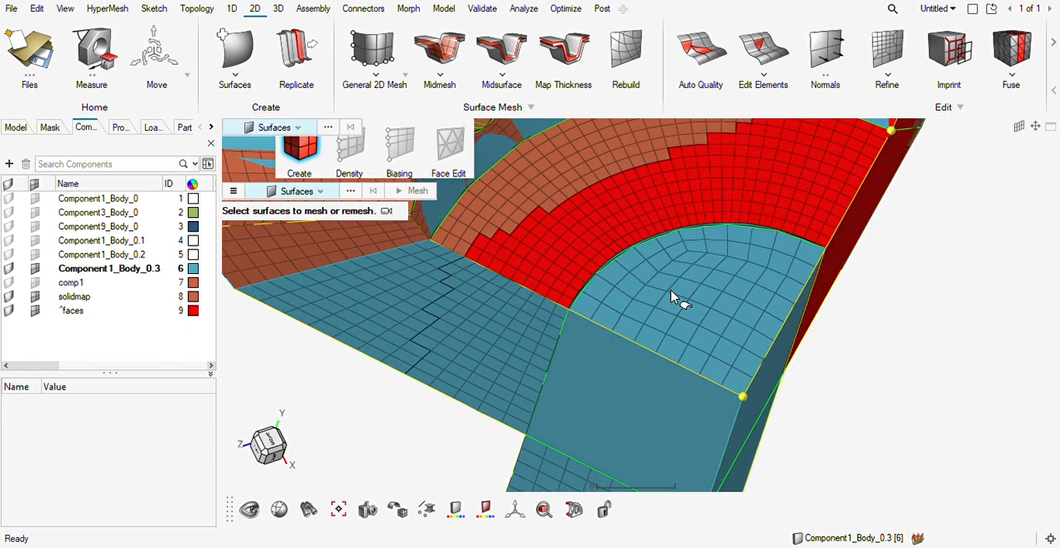
pyautogui.hotkey('ctrl', 'z')
pyautogui.moveTo(715, 326); pyautogui.dragTo(710, 240, button='middle')
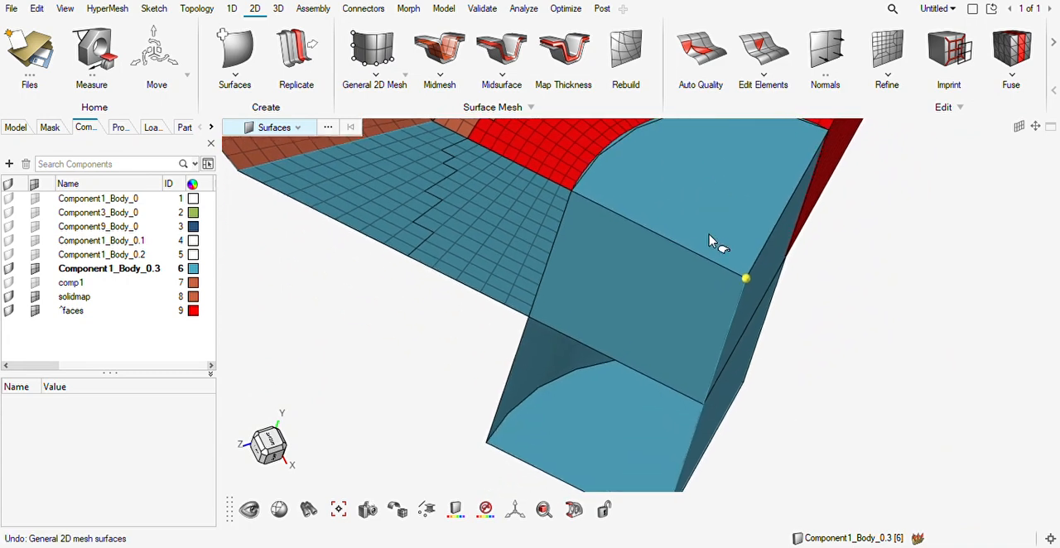
# Create a 2D mesh on the upper hub's flat cut-side surface and set its inner edge density to 12 elements.
pyautogui.click(654, 301)
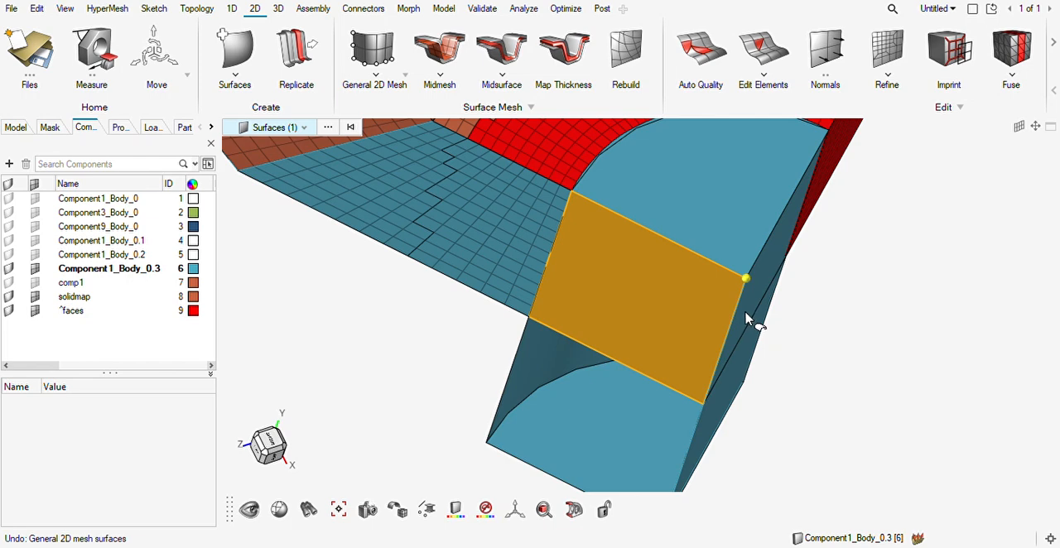
pyautogui.press('F12')
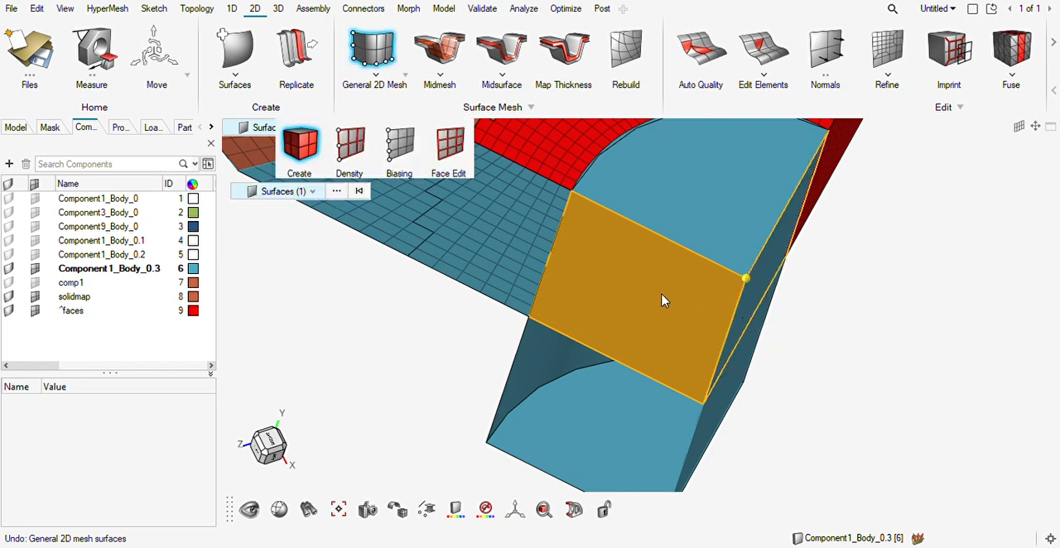
pyautogui.click(768, 330)
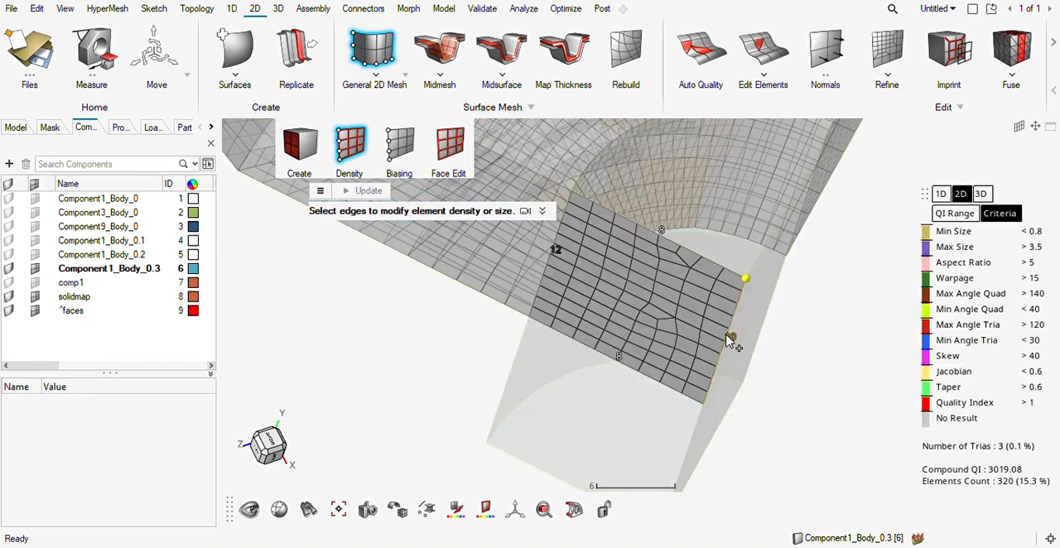
pyautogui.click(732, 337)
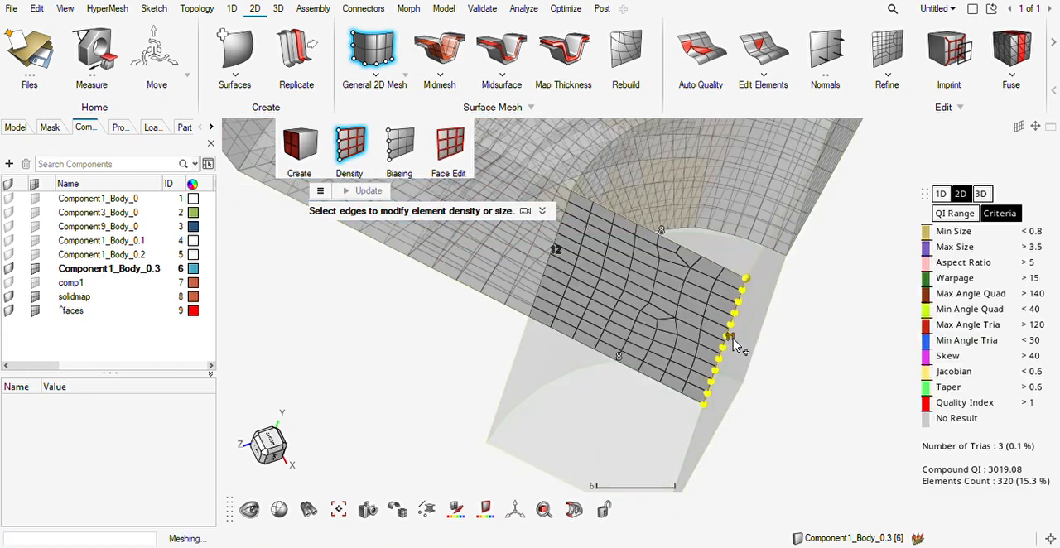
pyautogui.click(733, 341)
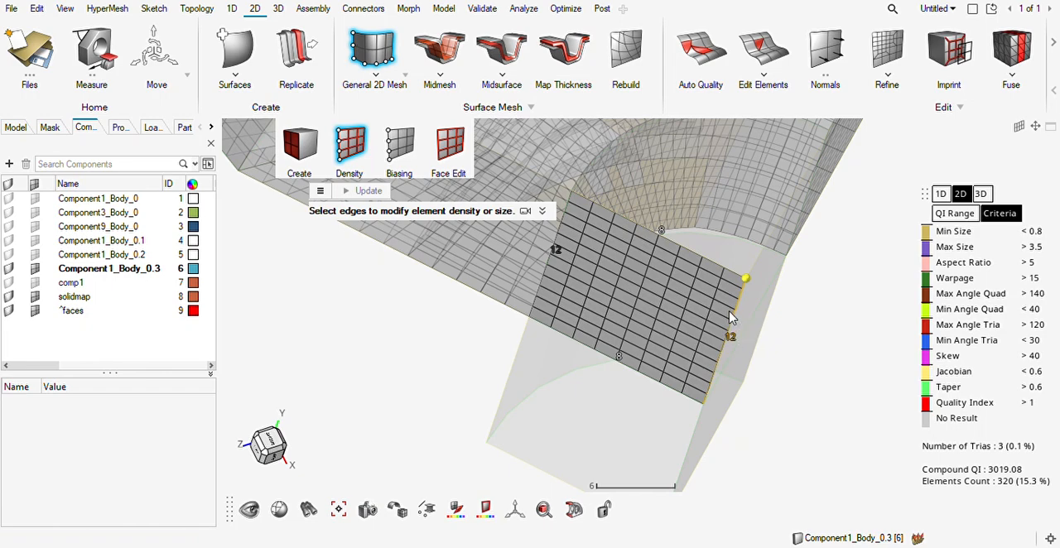
pyautogui.press('Escape')
pyautogui.press('Escape')
pyautogui.moveTo(729, 309)
pyautogui.mouseDown(button='middle')
pyautogui.moveTo(703, 301)
pyautogui.moveTo(726, 312)
pyautogui.moveTo(701, 356)
pyautogui.mouseUp(button='middle')
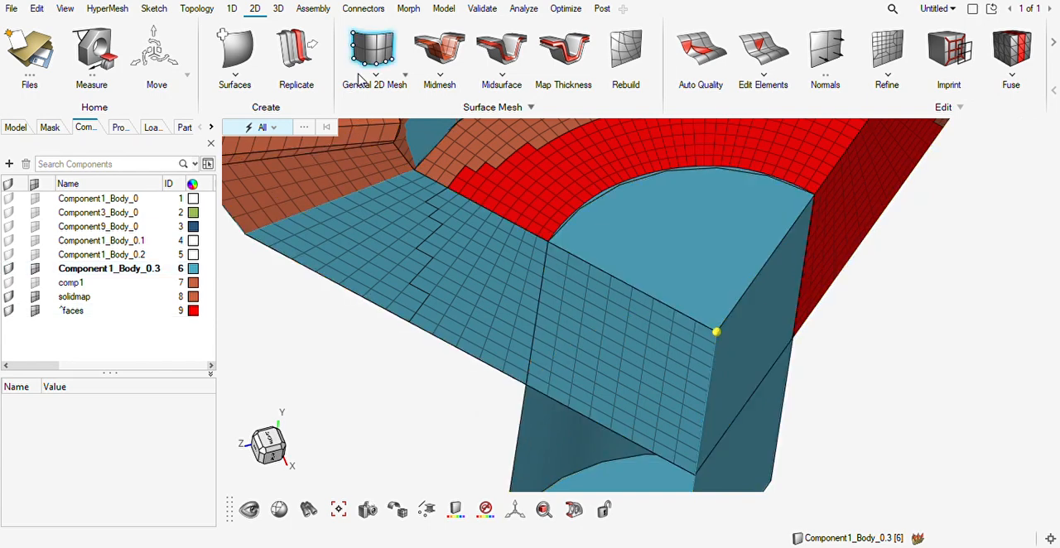
# Try to hex-mesh the hub sector from the meshed flat side, guided by the ring's inner faces, to the opposite flat side.
pyautogui.click(278, 10)
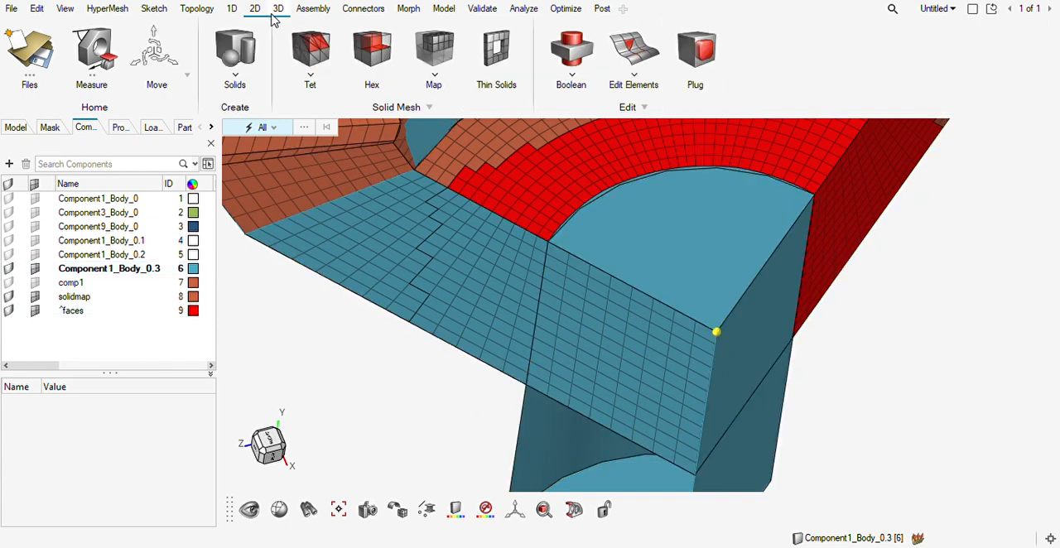
pyautogui.click(372, 51)
pyautogui.click(643, 370)
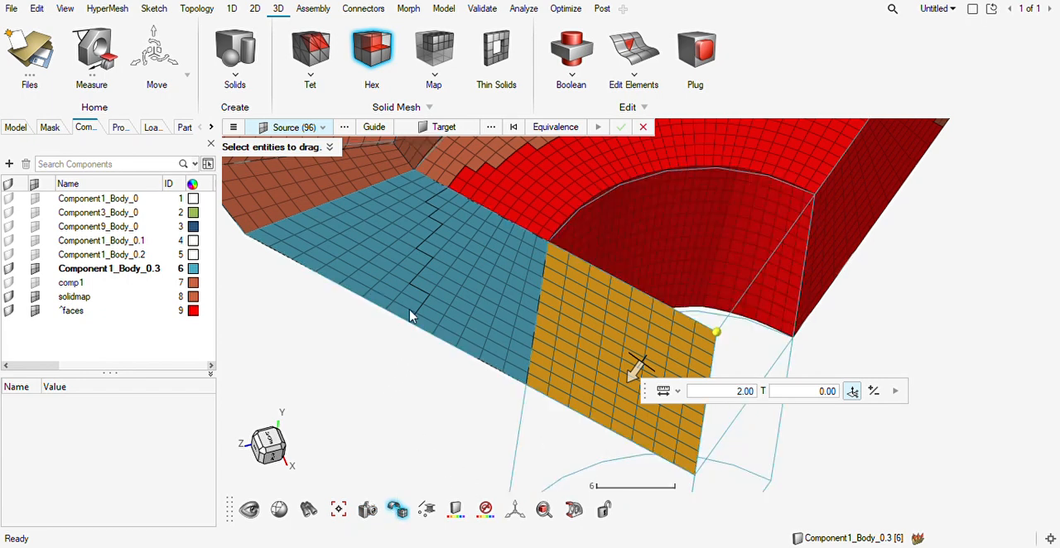
pyautogui.click(375, 126)
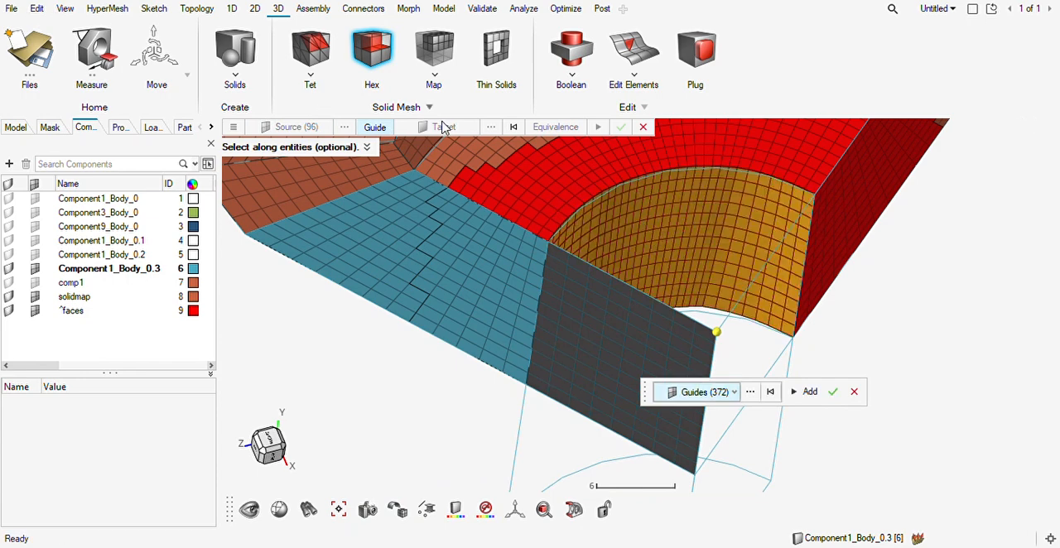
pyautogui.click(833, 393)
pyautogui.click(468, 129)
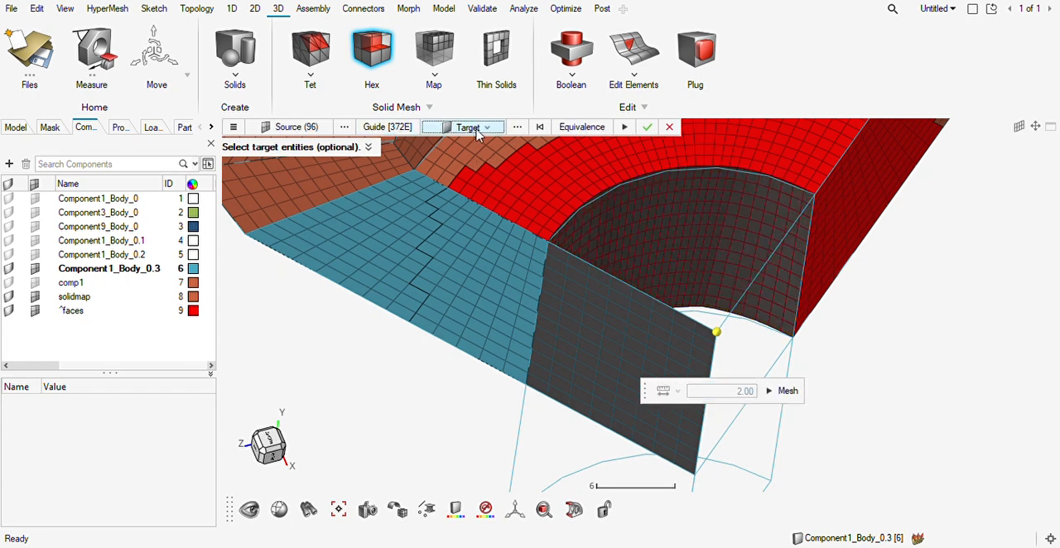
pyautogui.click(775, 374)
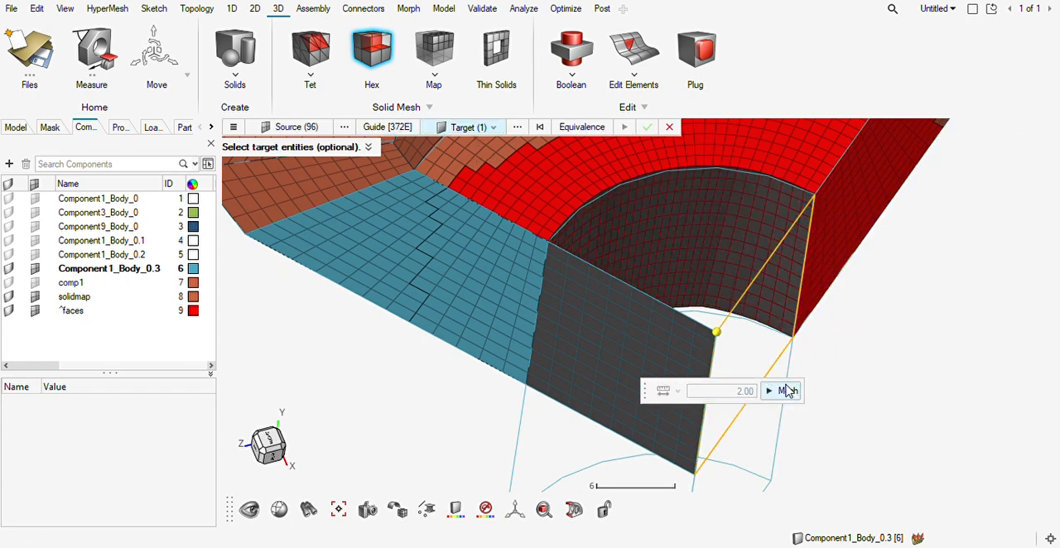
pyautogui.click(787, 391)
pyautogui.moveTo(795, 303); pyautogui.dragTo(781, 349, button='middle')
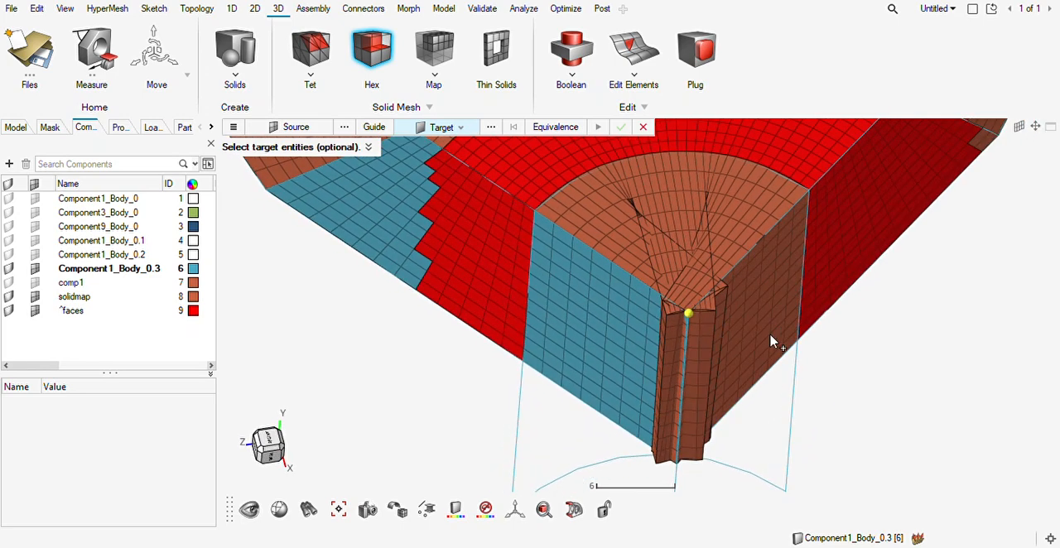
pyautogui.press('Escape')
pyautogui.hotkey('ctrl', 'z')
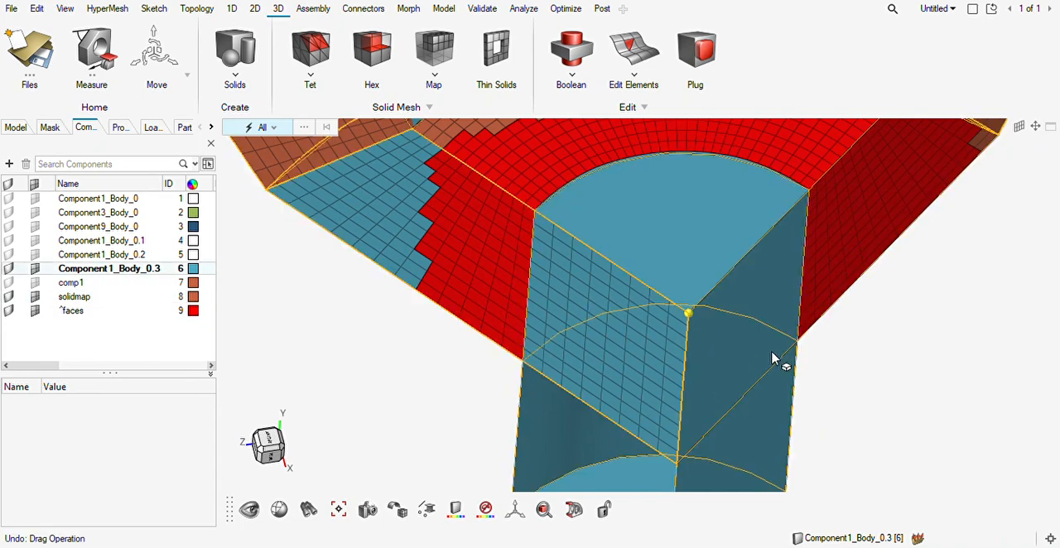
# Delete the 2D elements on the upper hub's flat cut-side surface.
pyautogui.moveTo(744, 360); pyautogui.dragTo(674, 296, button='right')
pyautogui.moveTo(608, 267); pyautogui.dragTo(607, 331, button='right')
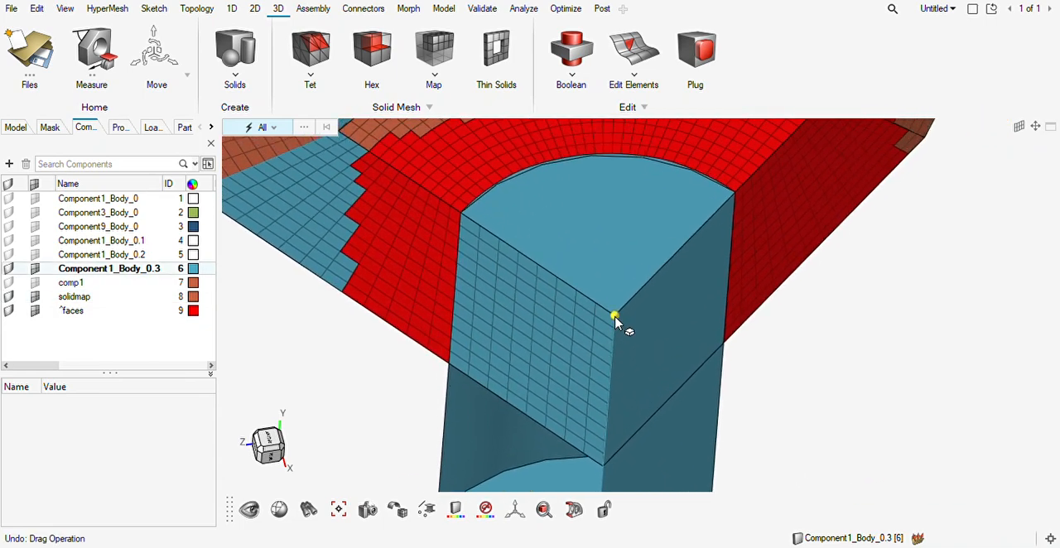
pyautogui.moveTo(700, 305); pyautogui.dragTo(776, 255, button='right')
pyautogui.press('e')
pyautogui.click(618, 292)
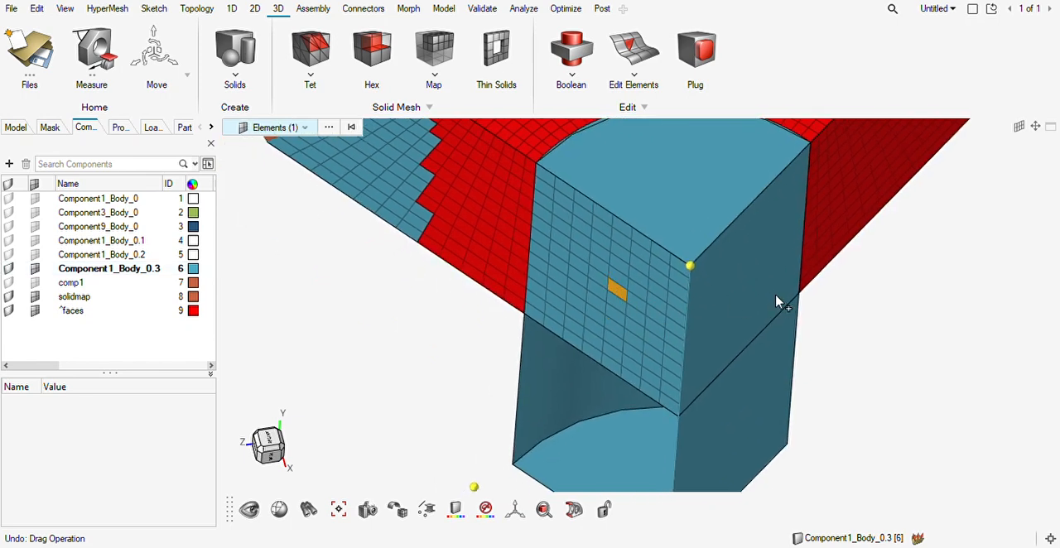
pyautogui.hotkey('ctrl', 'a')
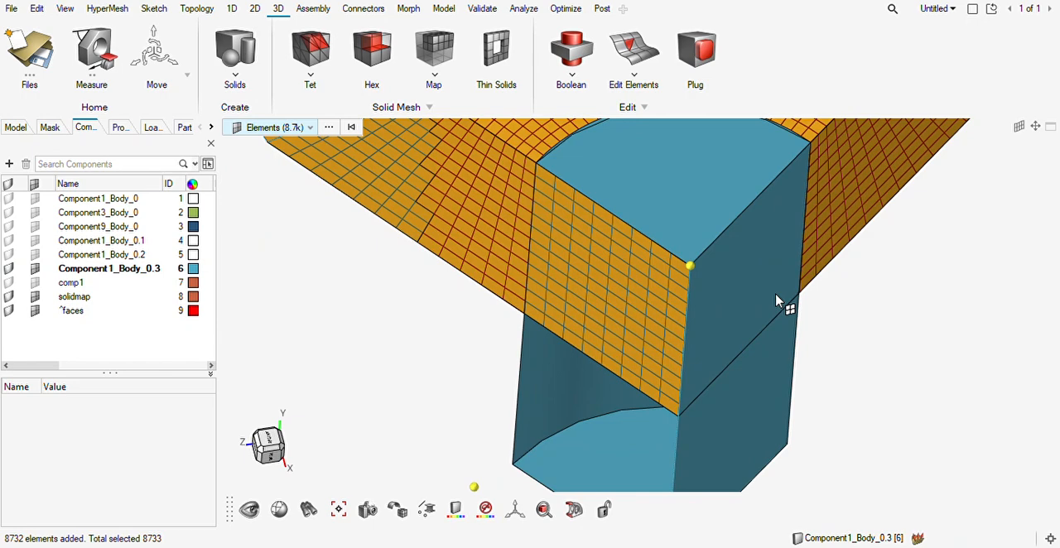
pyautogui.press('Escape')
pyautogui.doubleClick(619, 310)
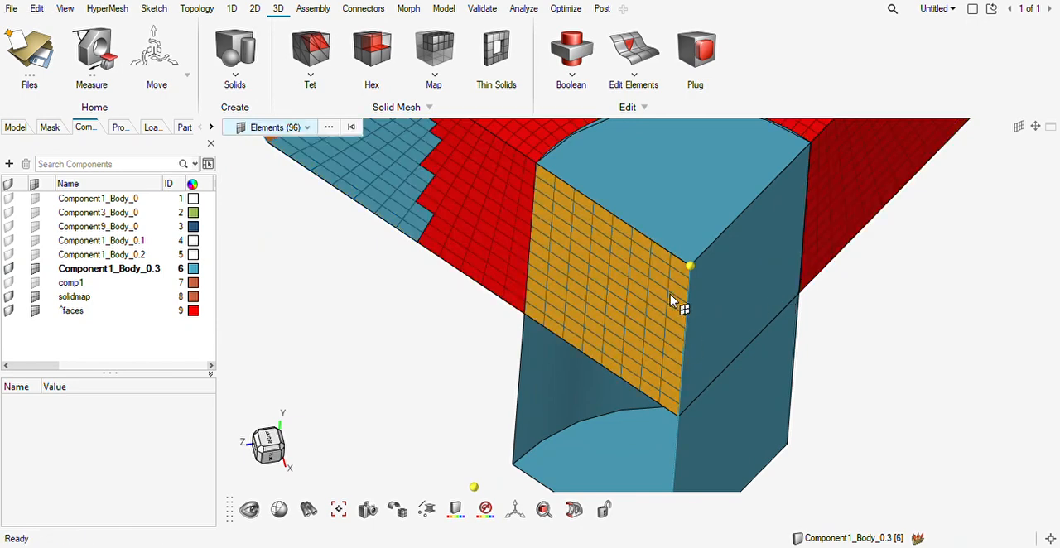
pyautogui.press('Delete')
# Associate the nodes along the meshed ring's inner arc with the arc edge of the hub's end face, using a tolerance of 2.00.
pyautogui.moveTo(631, 259); pyautogui.dragTo(644, 220, button='middle')
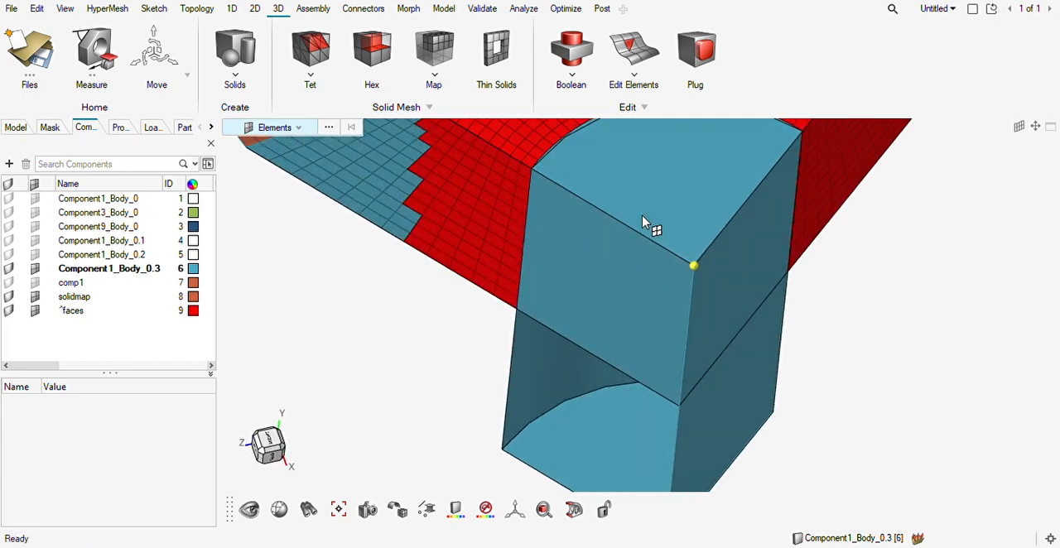
pyautogui.moveTo(650, 224); pyautogui.dragTo(647, 349, button='right')
pyautogui.moveTo(647, 350); pyautogui.dragTo(629, 299, button='middle')
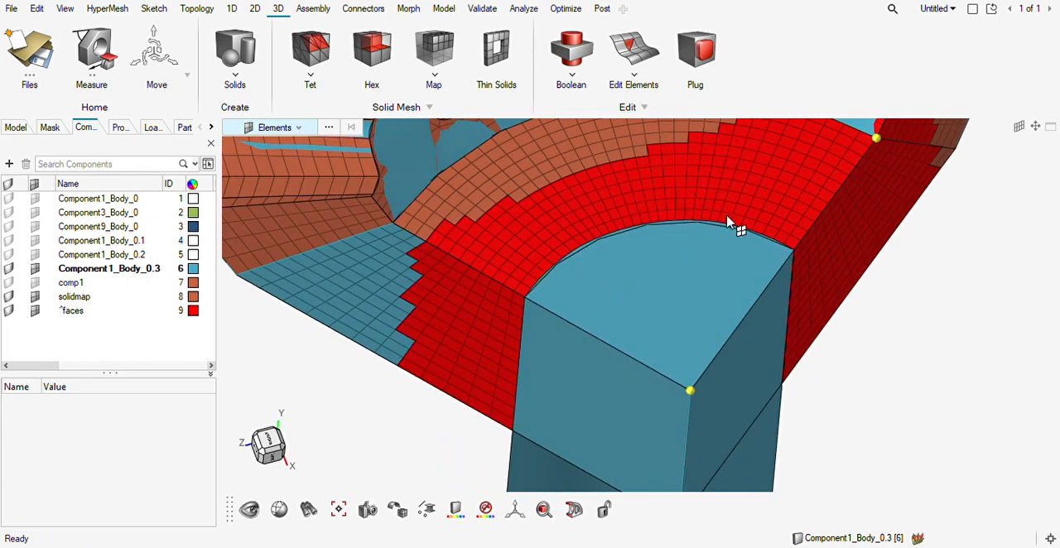
pyautogui.scroll(2, 682, 273)
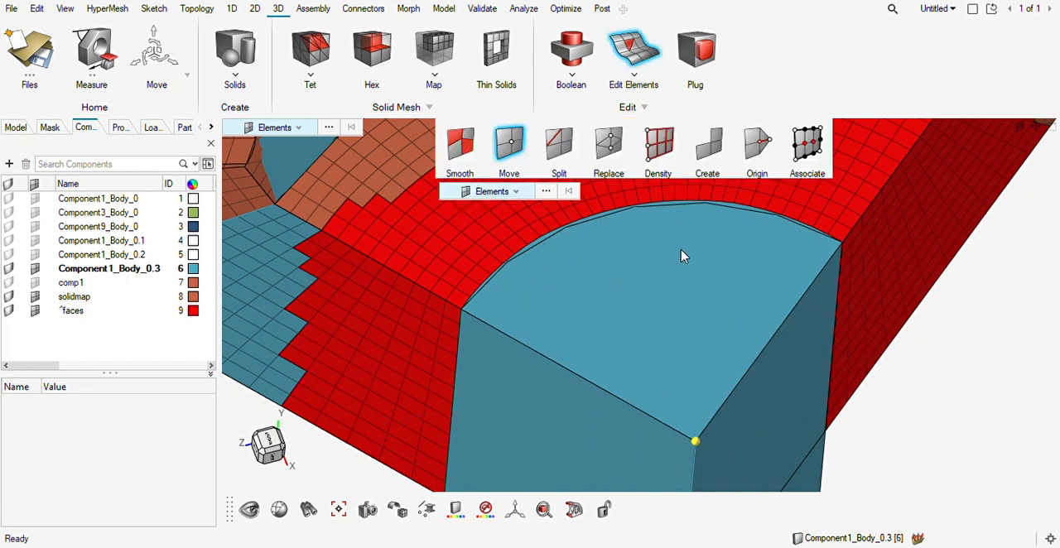
pyautogui.press('F6')
pyautogui.click(808, 145)
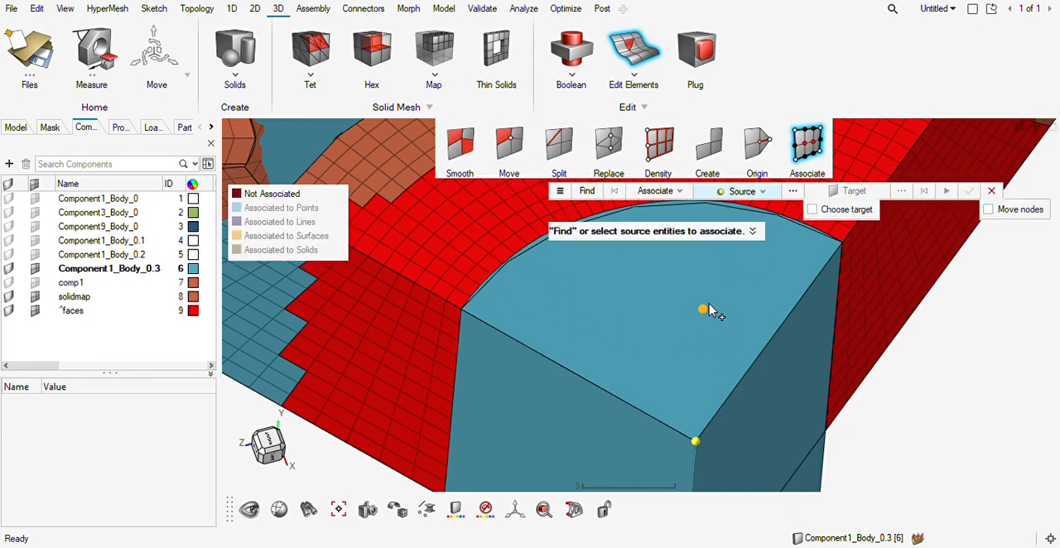
pyautogui.keyDown('ctrl'); pyautogui.moveTo(709, 310); pyautogui.dragTo(696, 406); pyautogui.keyUp('ctrl')
pyautogui.click(449, 406)
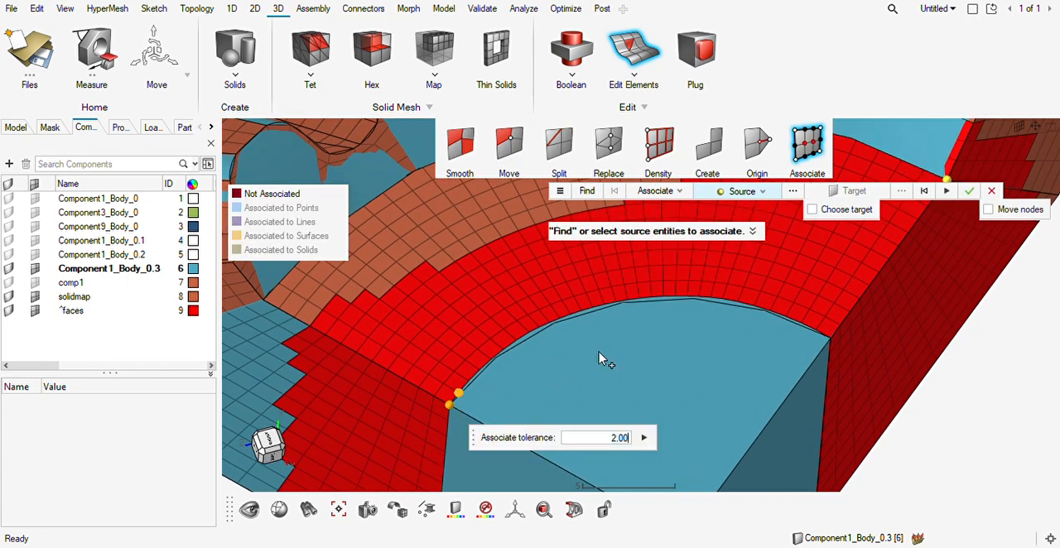
pyautogui.click(831, 342)
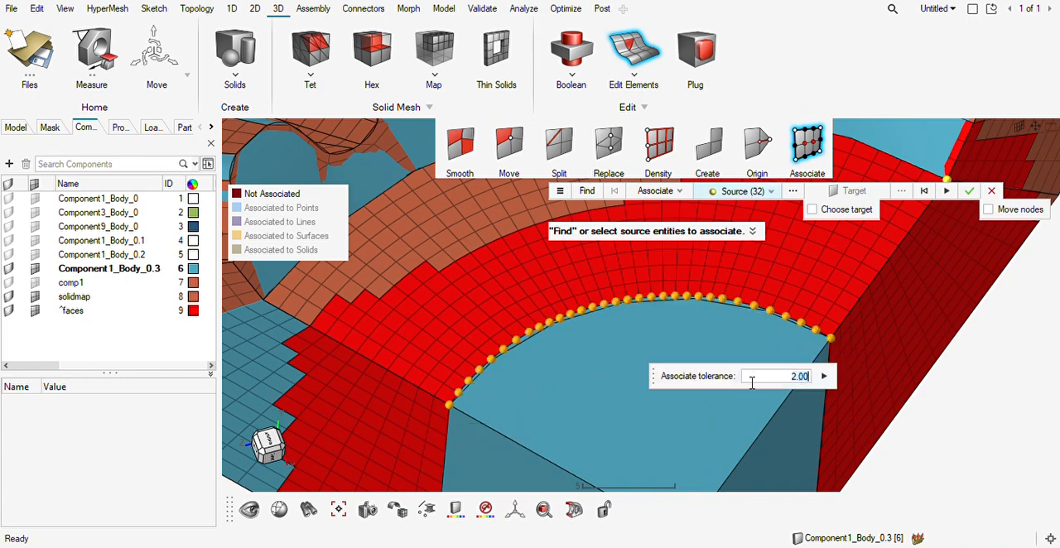
pyautogui.click(845, 208)
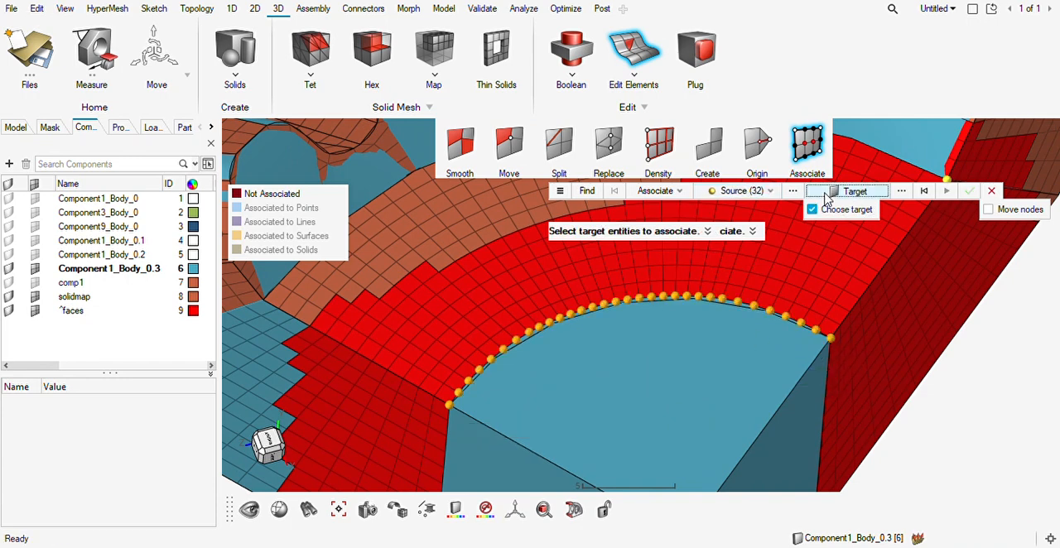
pyautogui.click(853, 192)
pyautogui.click(836, 209)
pyautogui.click(703, 288)
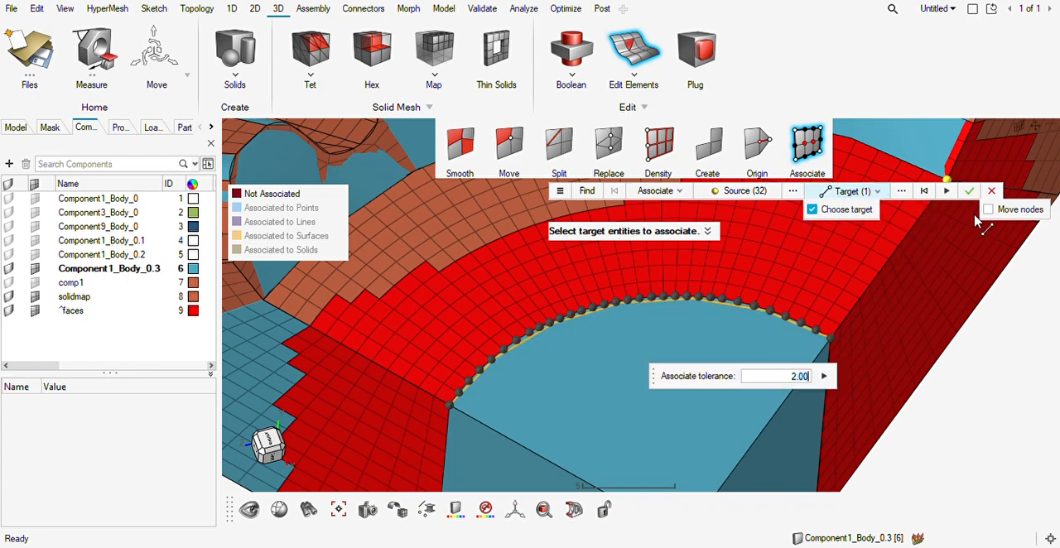
pyautogui.click(969, 191)
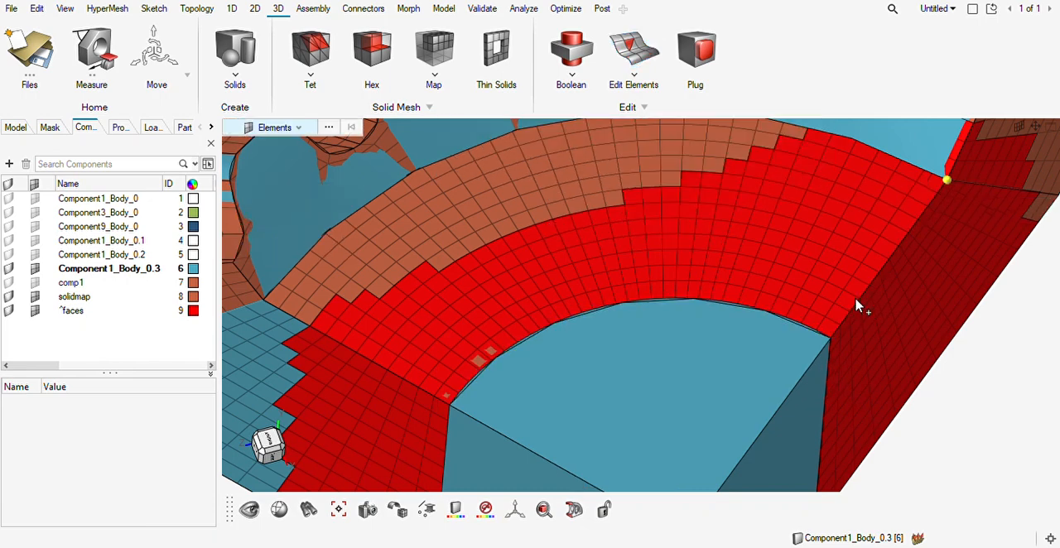
# Create a quad 2D mesh with element size 2.00 on the hub sector's end face beside the meshed ring.
pyautogui.keyDown('ctrl'); pyautogui.moveTo(705, 372); pyautogui.dragTo(698, 325, button='right'); pyautogui.keyUp('ctrl')
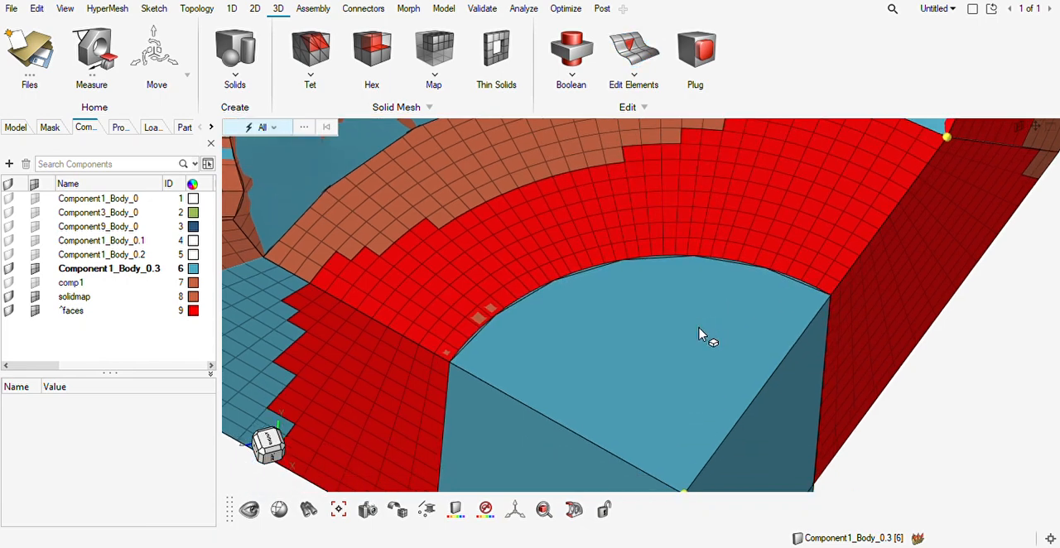
pyautogui.press('F12')
pyautogui.click(618, 389)
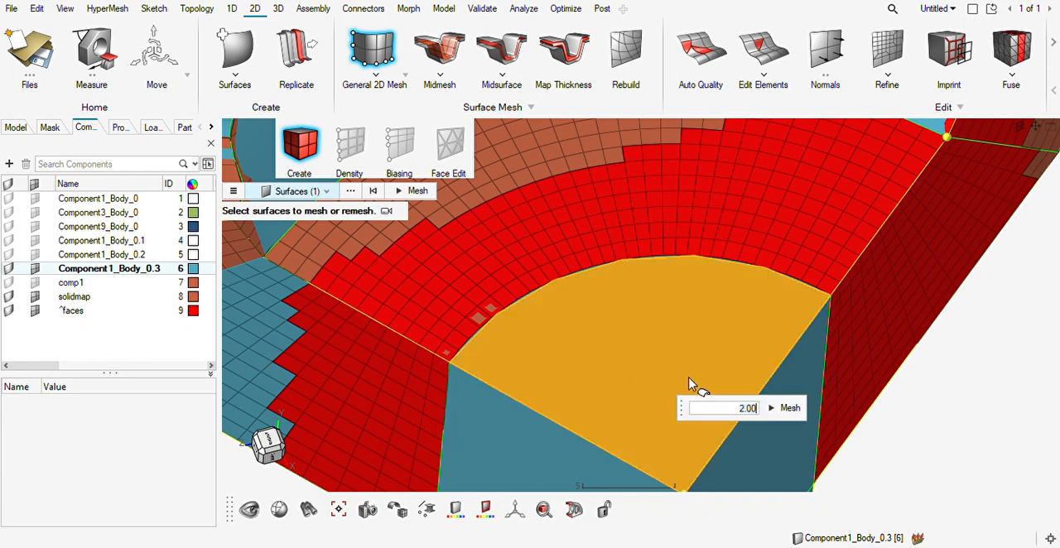
pyautogui.click(785, 409)
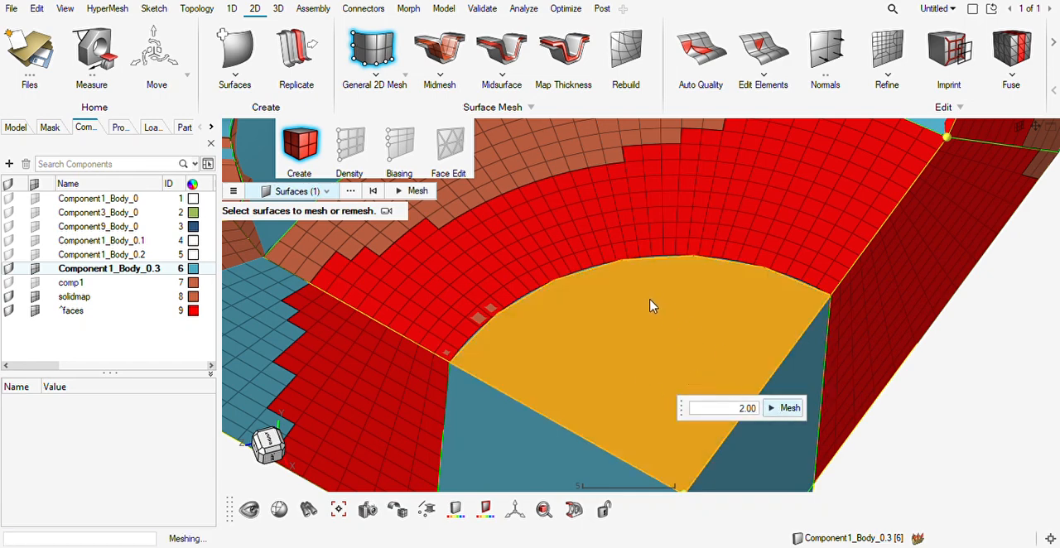
pyautogui.scroll(3, 508, 352)
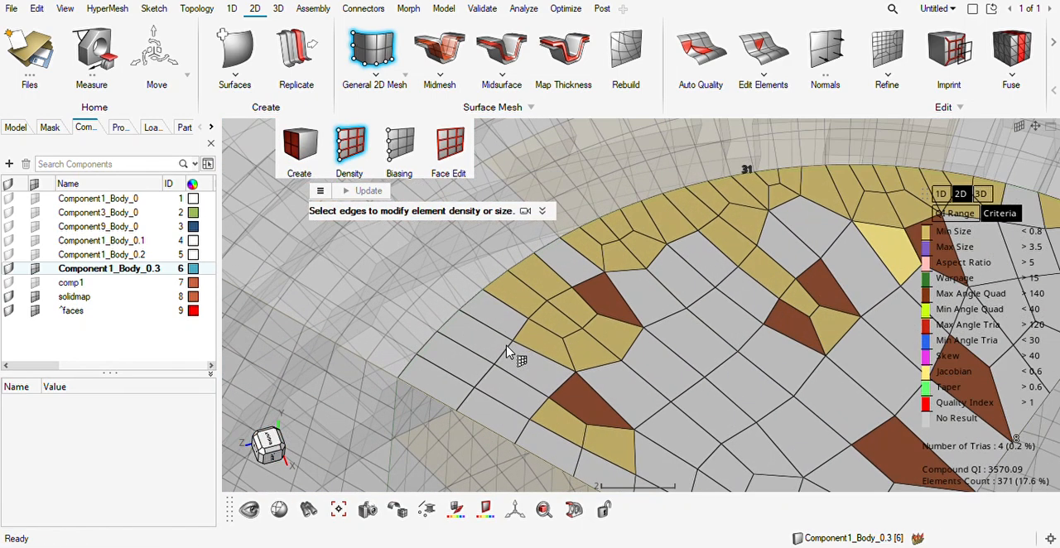
# Set the element densities of the end face's two straight edges to 12 and 13.
pyautogui.scroll(-3, 510, 353)
pyautogui.moveTo(516, 357); pyautogui.dragTo(610, 360, button='middle')
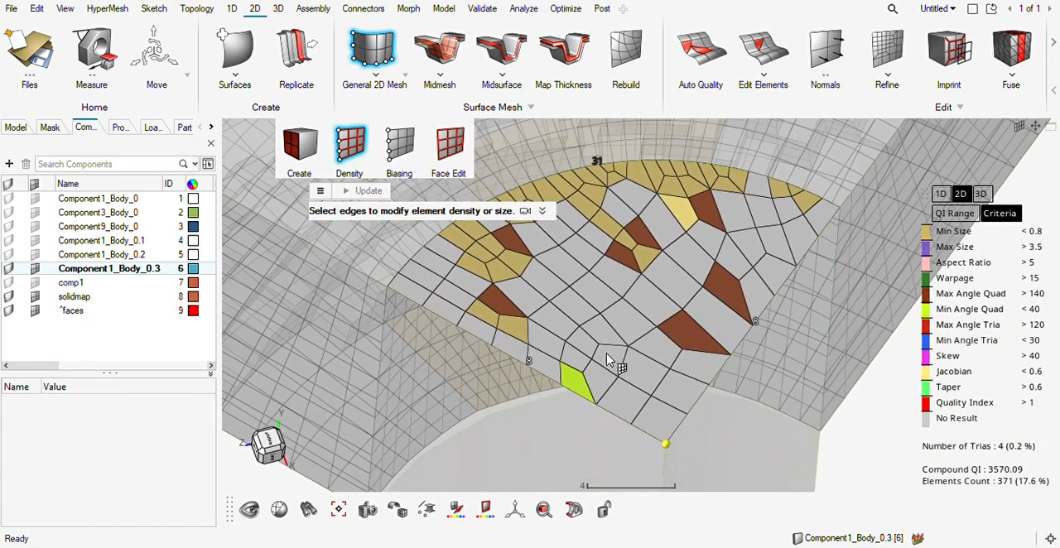
pyautogui.click(756, 327)
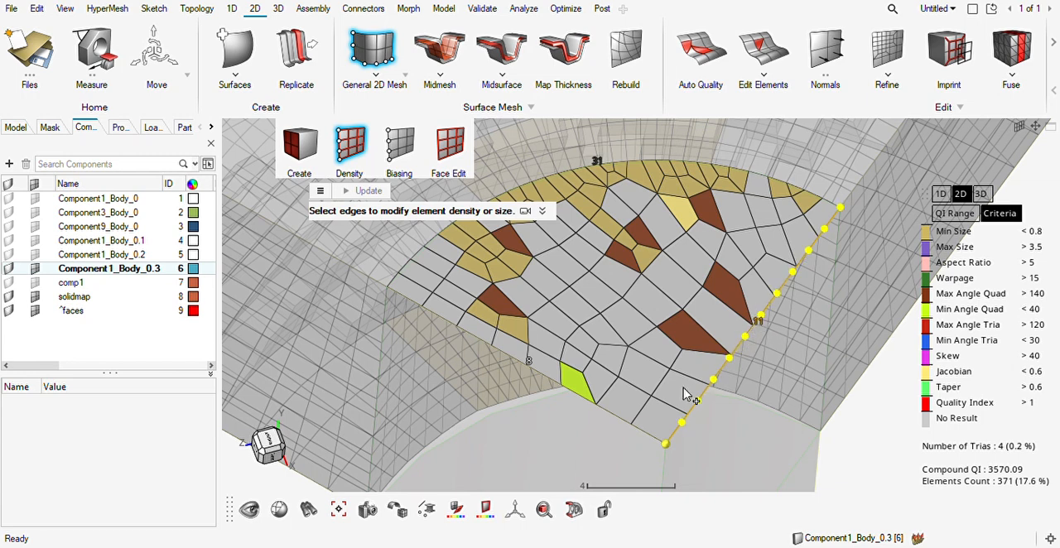
pyautogui.scroll(4, 524, 371)
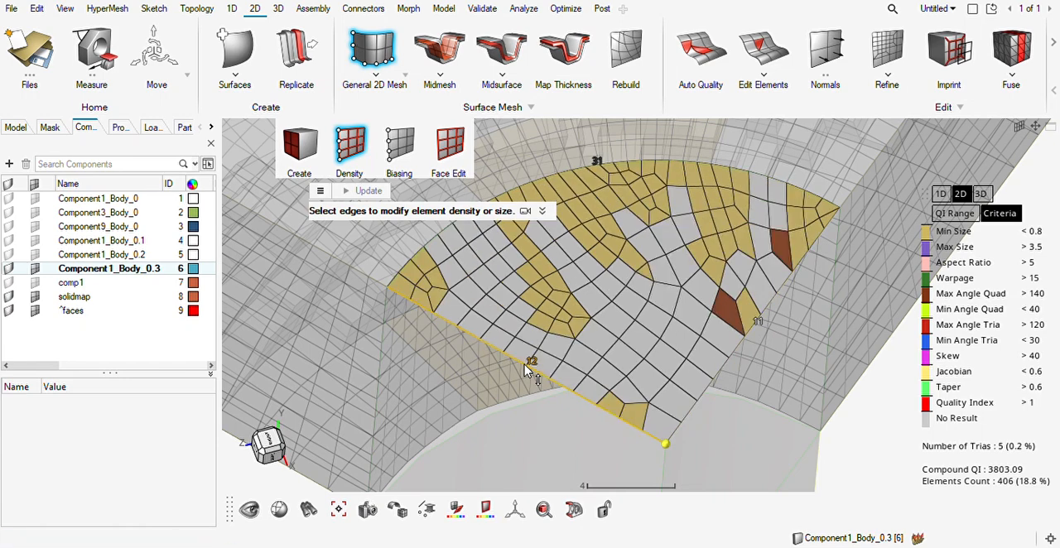
pyautogui.scroll(1, 525, 370)
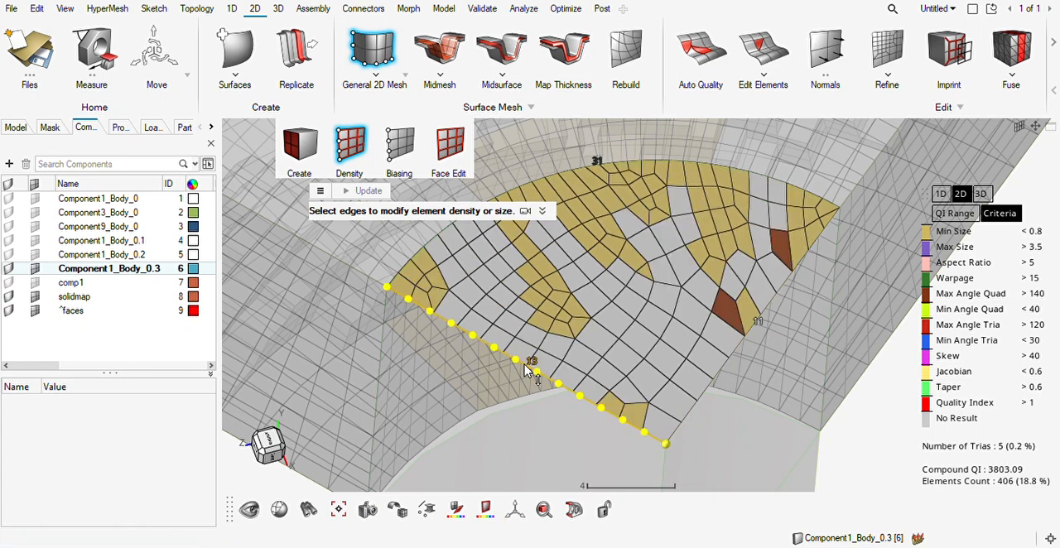
pyautogui.scroll(1, 760, 327)
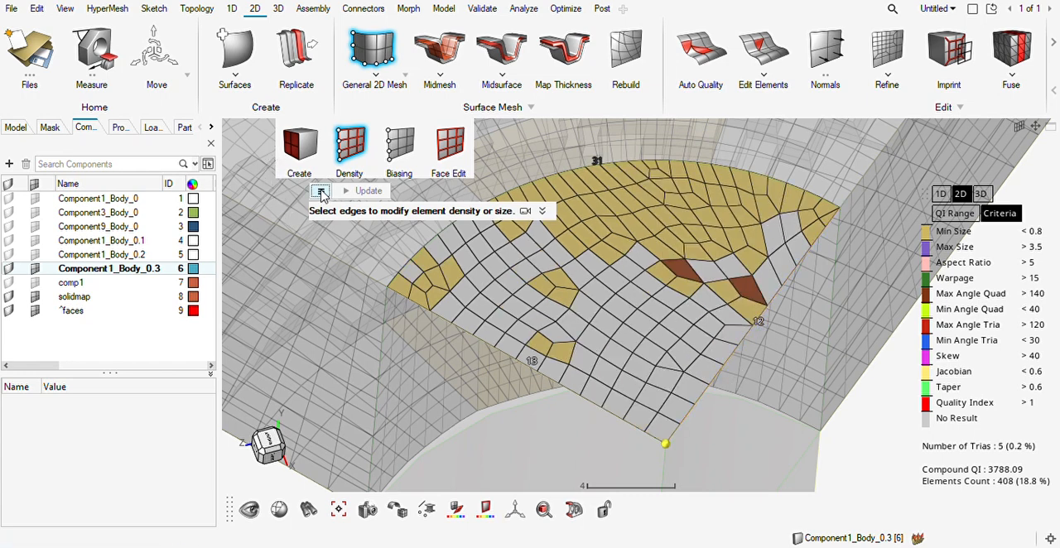
# Undo the last density change and delete the 2D elements on the hub sector's end face.
pyautogui.click(321, 193)
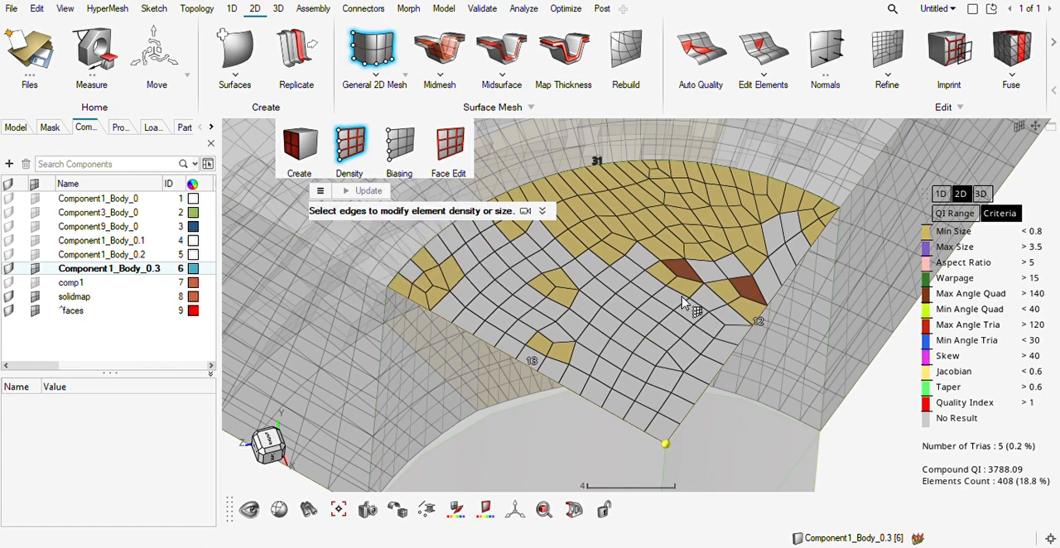
pyautogui.moveTo(683, 303); pyautogui.dragTo(741, 249, button='middle')
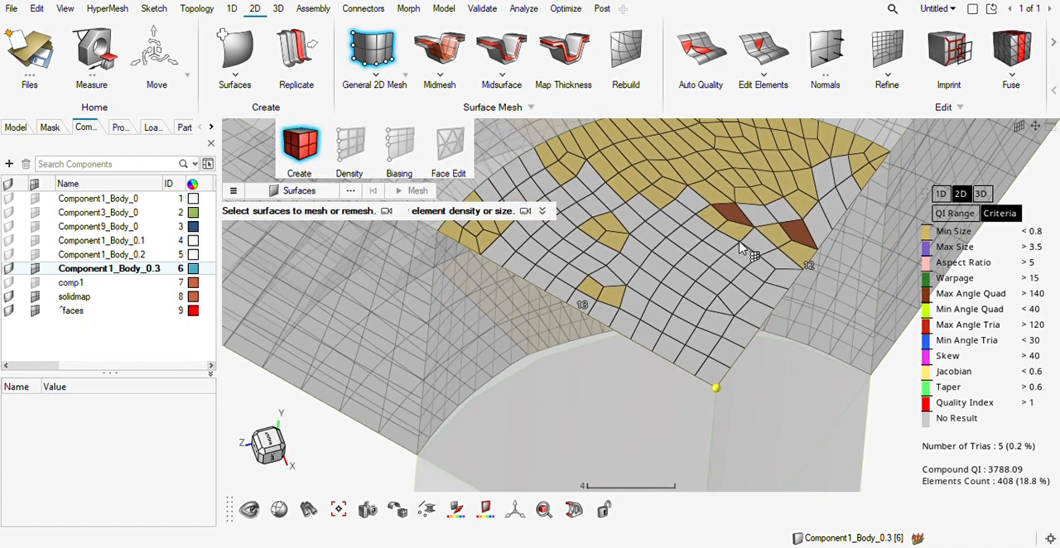
pyautogui.press('Escape')
pyautogui.press('Escape')
pyautogui.moveTo(728, 281); pyautogui.dragTo(700, 372, button='right')
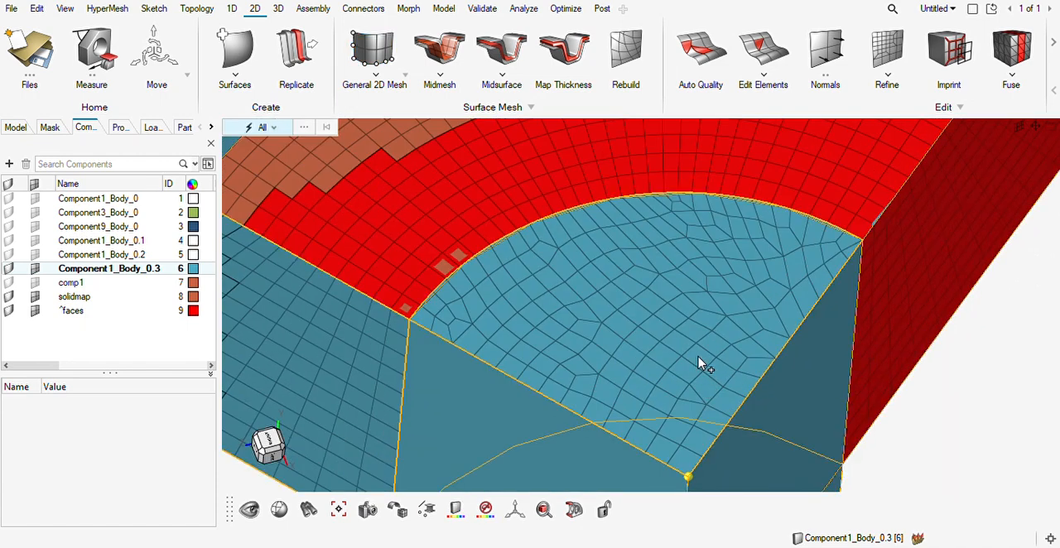
pyautogui.hotkey('ctrl', 'z')
pyautogui.click(614, 332)
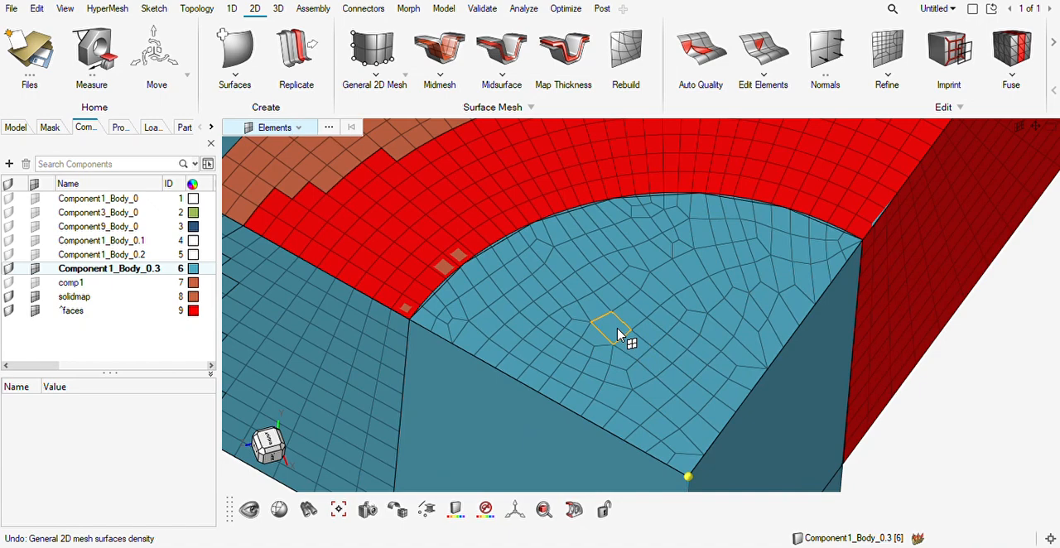
pyautogui.hotkey('shift', 'f')
pyautogui.press('Delete')
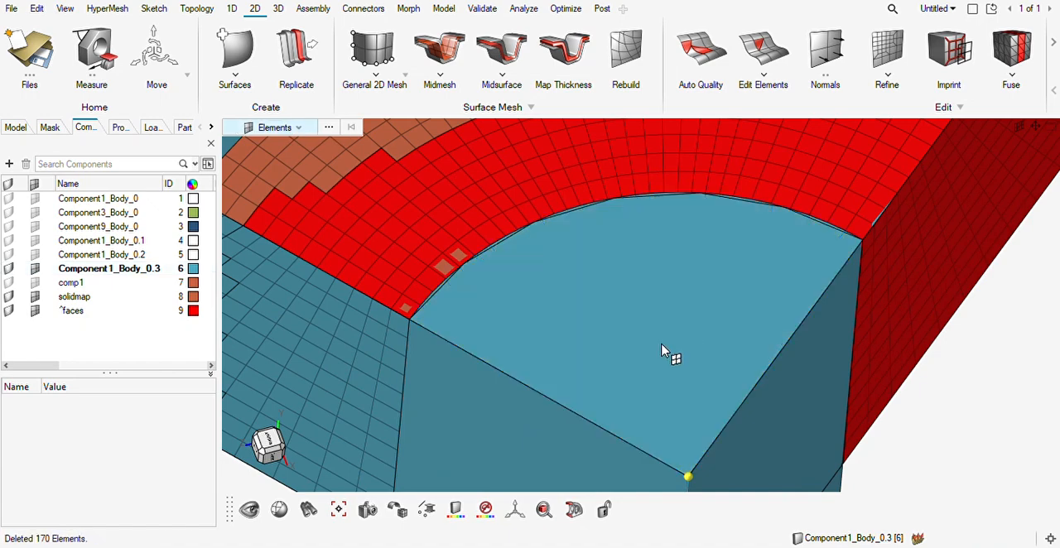
# Mesh the hub sector's end face with the Mixed element type and an element size of 2.00.
pyautogui.press('F12')
pyautogui.click(631, 372)
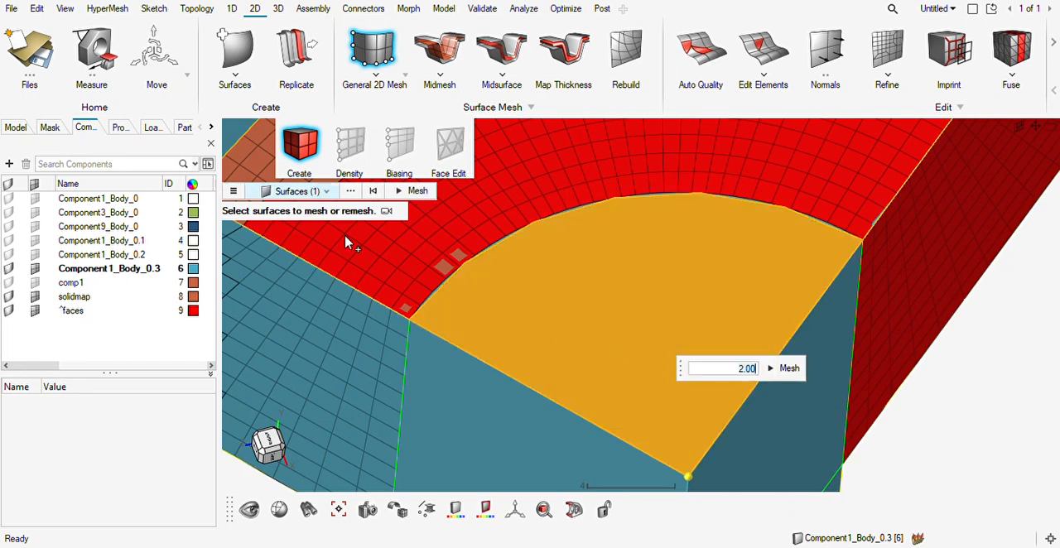
pyautogui.click(231, 191)
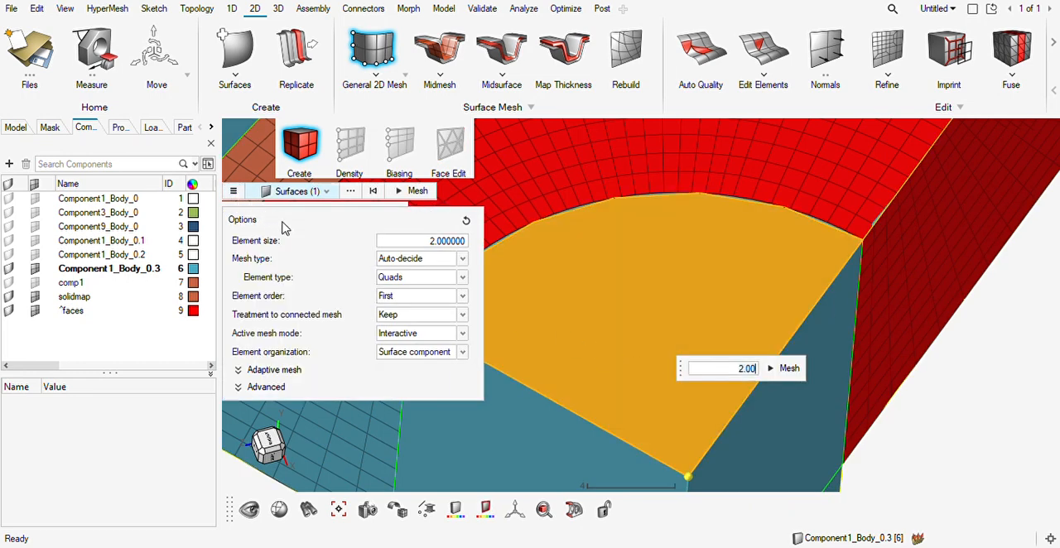
pyautogui.click(398, 310)
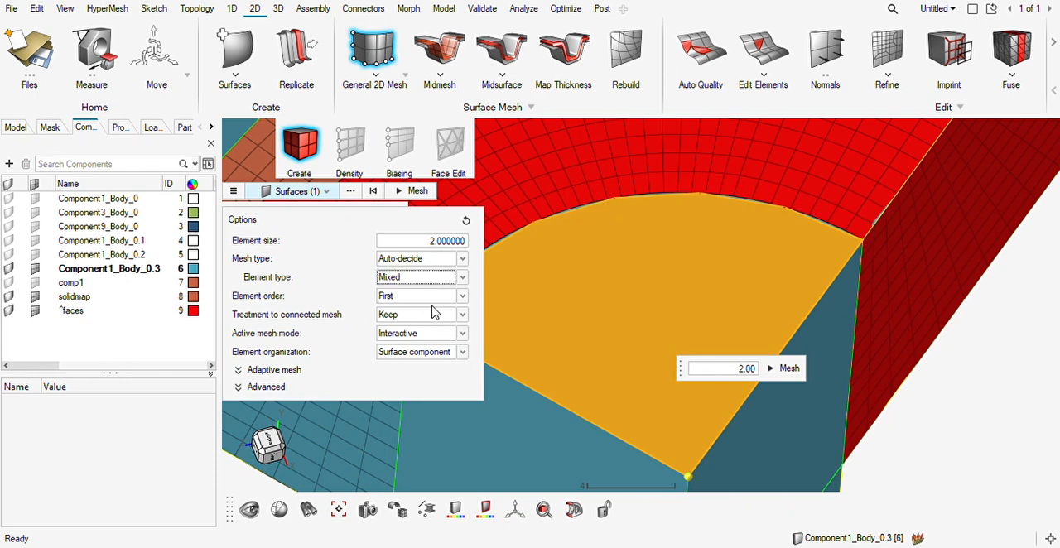
pyautogui.click(781, 371)
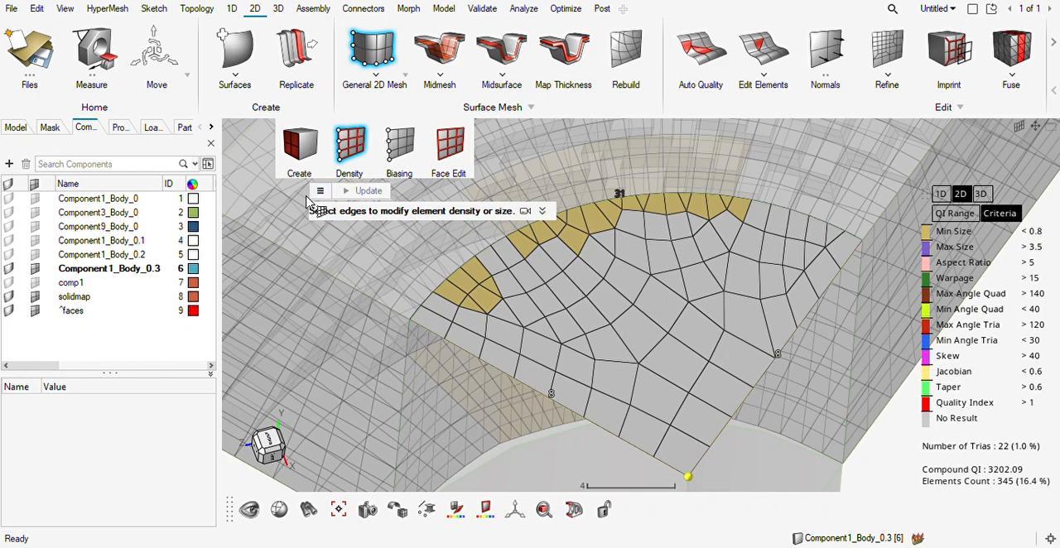
pyautogui.click(319, 191)
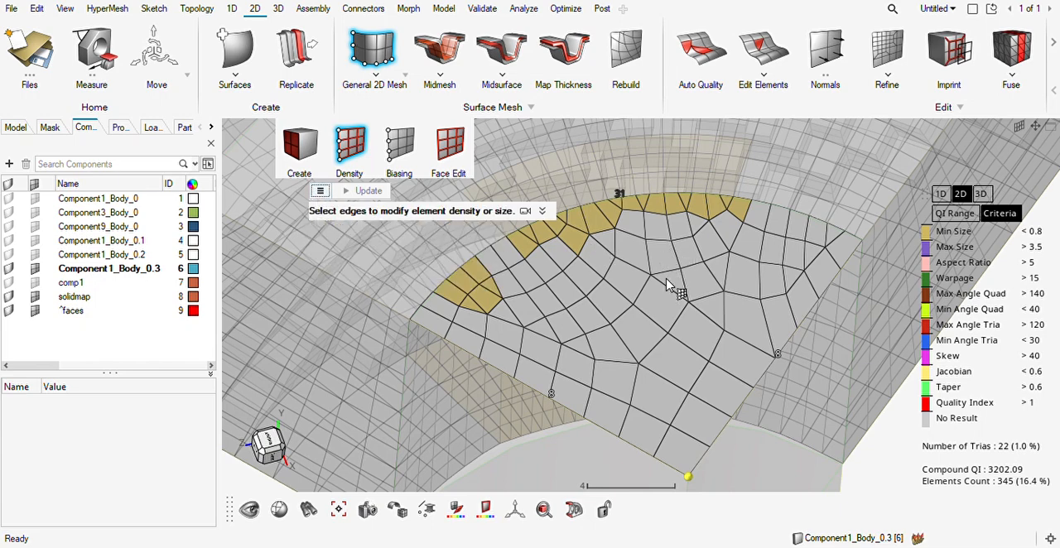
pyautogui.keyDown('ctrl'); pyautogui.moveTo(673, 278); pyautogui.dragTo(678, 377, button='right'); pyautogui.keyUp('ctrl')
pyautogui.scroll(-5, 678, 377)
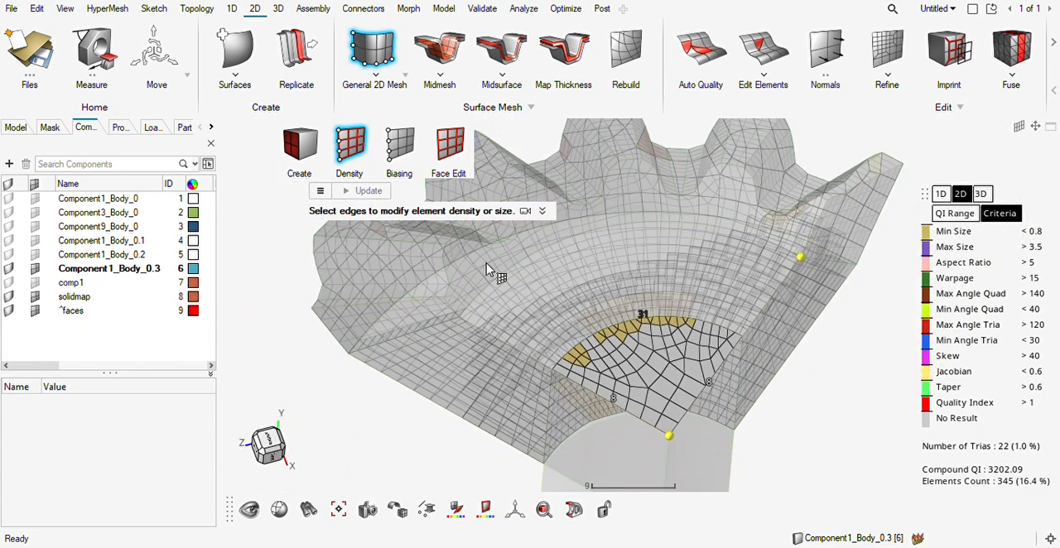
pyautogui.click(448, 151)
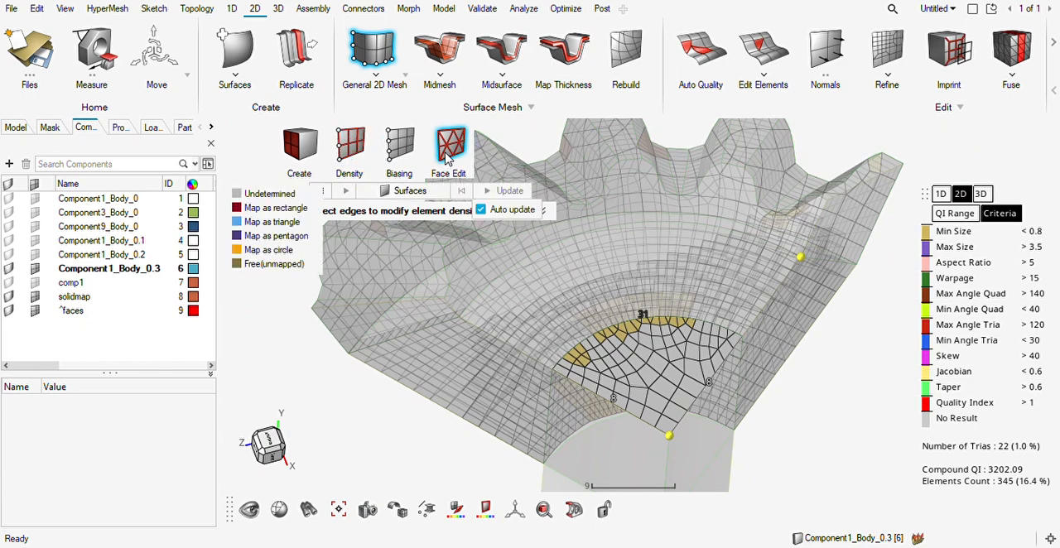
pyautogui.click(451, 159)
pyautogui.click(404, 149)
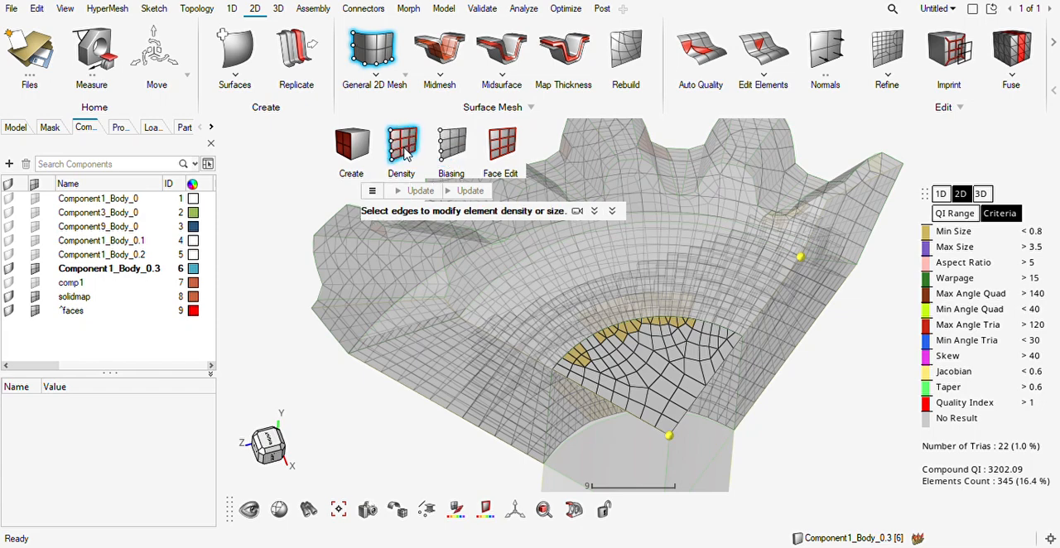
# Raise the element density along the end face's two straight edges to about 15 elements each.
pyautogui.scroll(5, 675, 372)
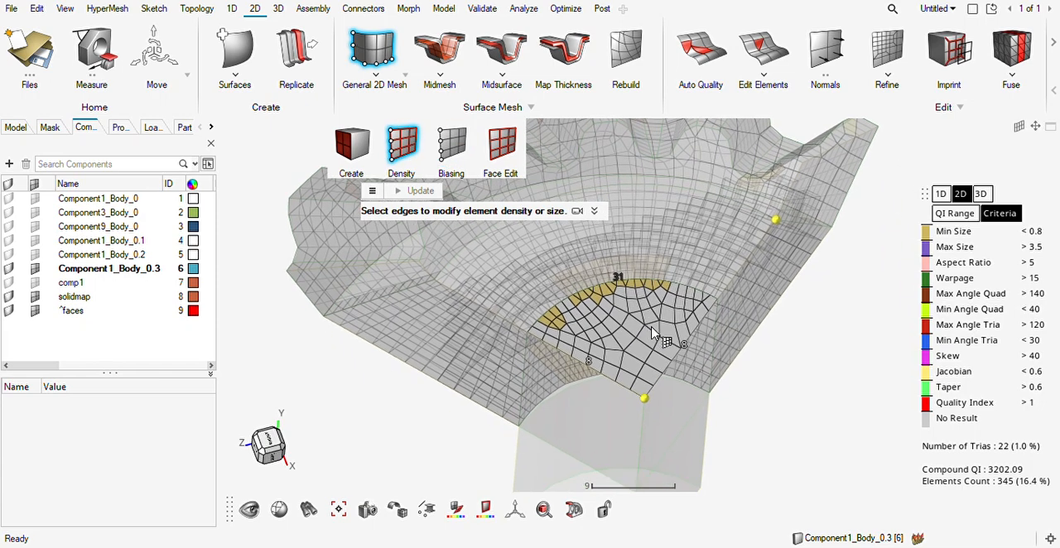
pyautogui.click(524, 406)
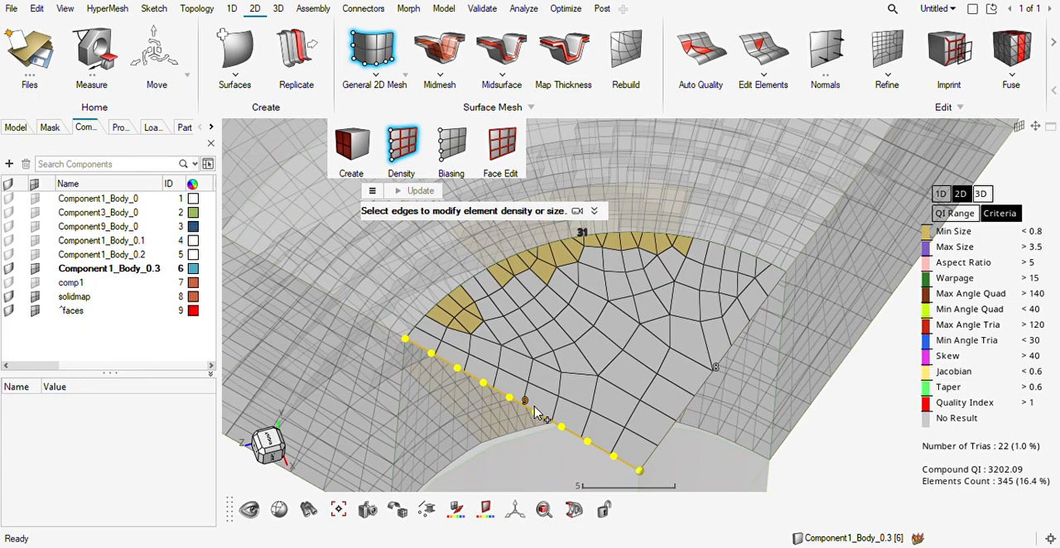
pyautogui.click(524, 406)
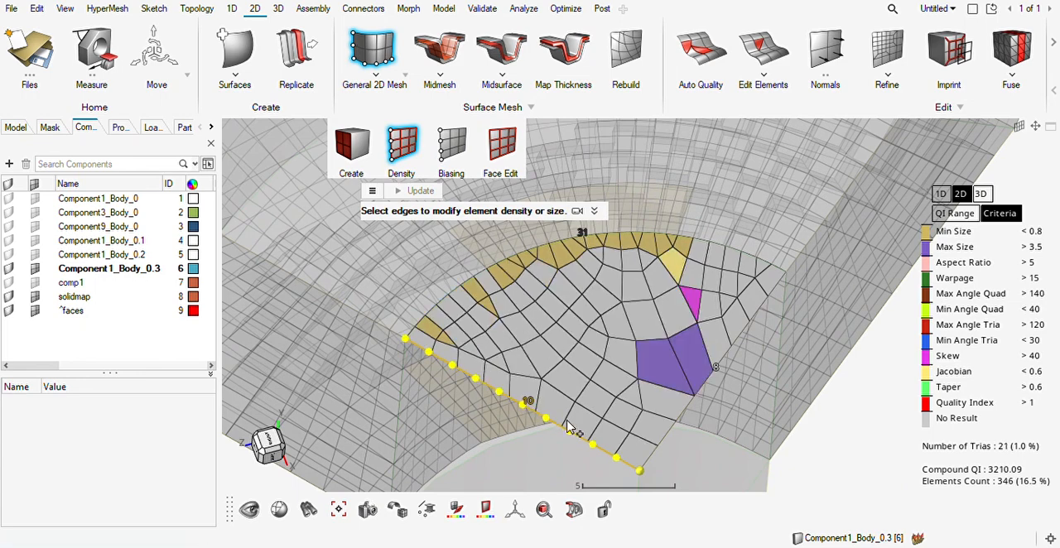
pyautogui.click(722, 377)
pyautogui.click(722, 377)
pyautogui.click(722, 378)
pyautogui.click(722, 377)
pyautogui.click(531, 402)
pyautogui.click(532, 403)
pyautogui.click(532, 403)
pyautogui.click(531, 402)
pyautogui.click(532, 402)
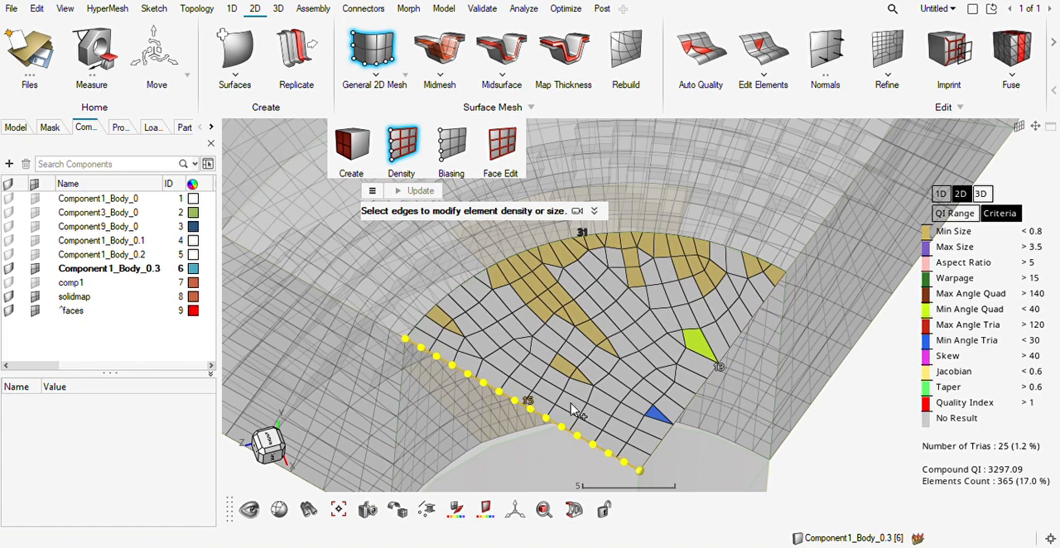
pyautogui.click(722, 372)
pyautogui.click(719, 370)
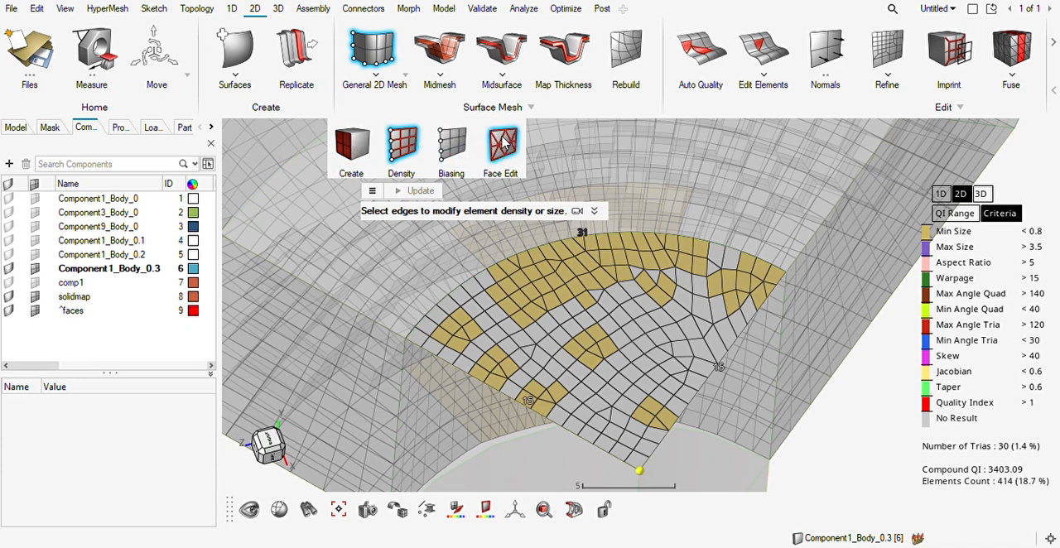
# Try to remap the hub end face's mesh as Triangle (tria center) with Face Edit.
pyautogui.click(505, 144)
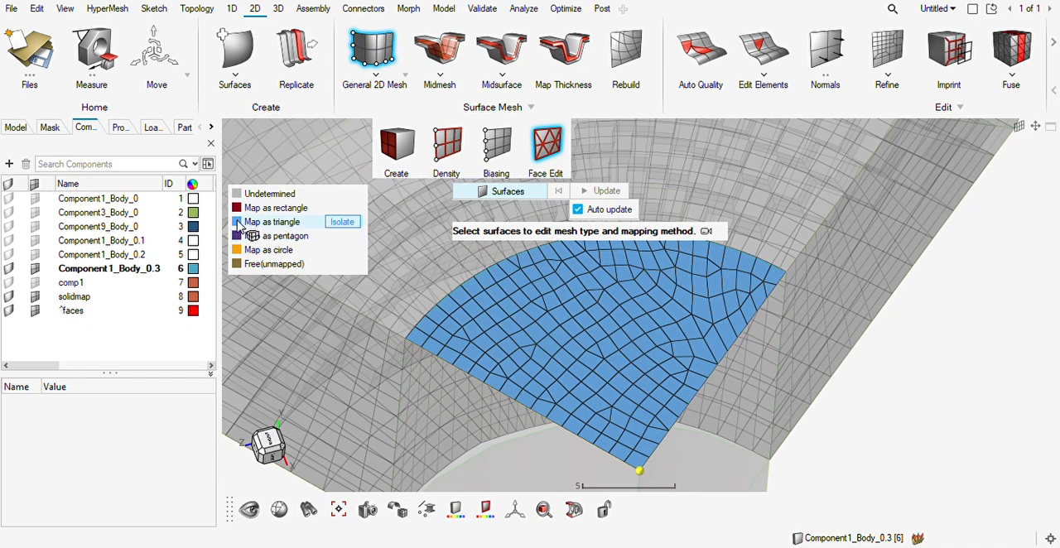
pyautogui.click(274, 226)
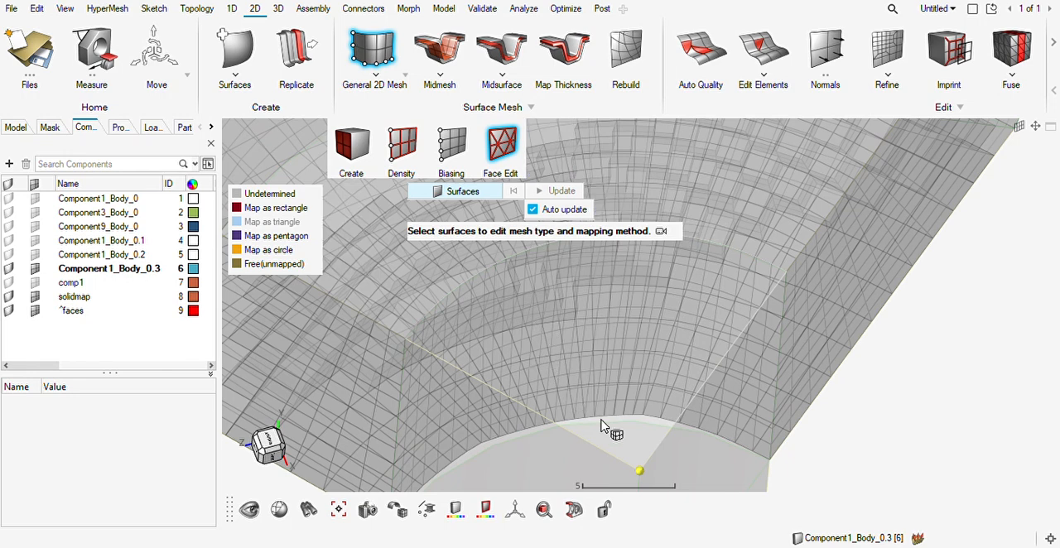
pyautogui.click(275, 229)
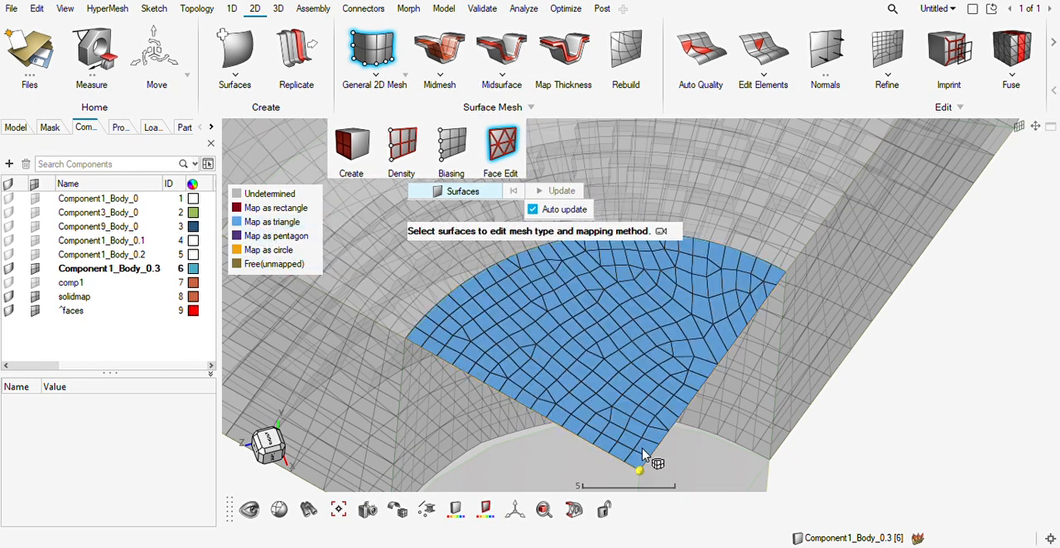
pyautogui.keyDown('ctrl'); pyautogui.moveTo(679, 430); pyautogui.dragTo(740, 375); pyautogui.keyUp('ctrl')
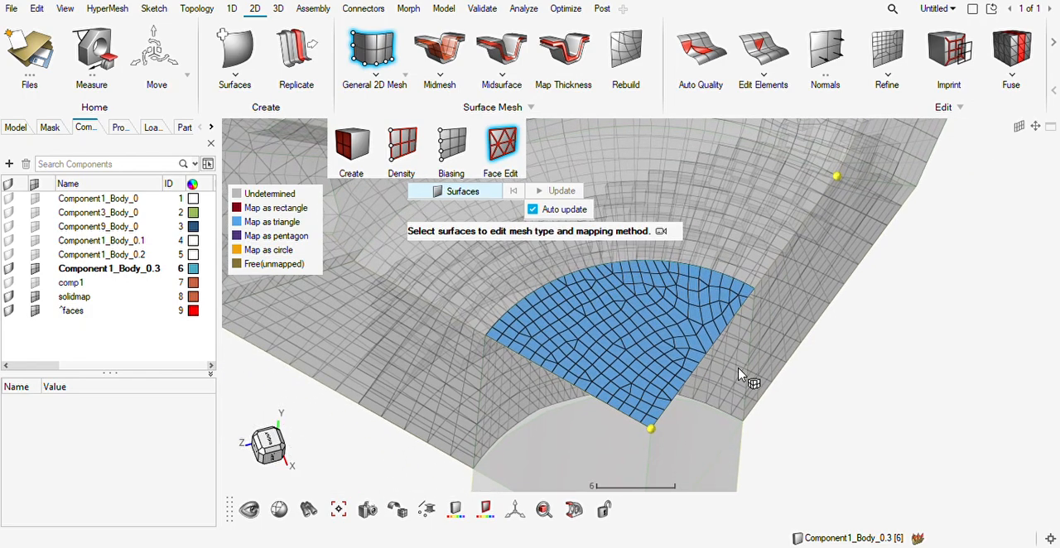
pyautogui.moveTo(751, 382)
pyautogui.mouseDown(button='middle')
pyautogui.moveTo(732, 386)
pyautogui.moveTo(748, 392)
pyautogui.mouseUp(button='middle')
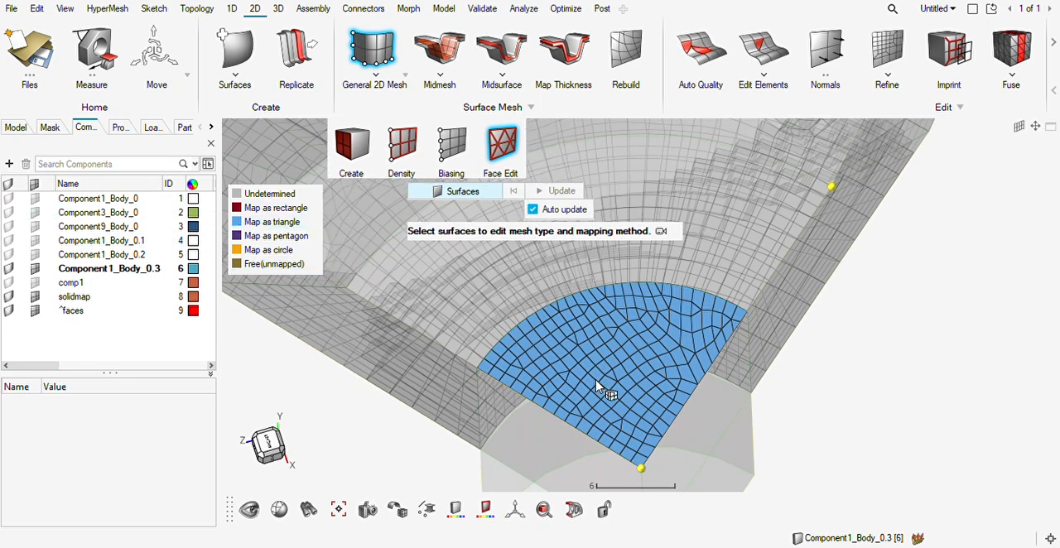
pyautogui.click(657, 413)
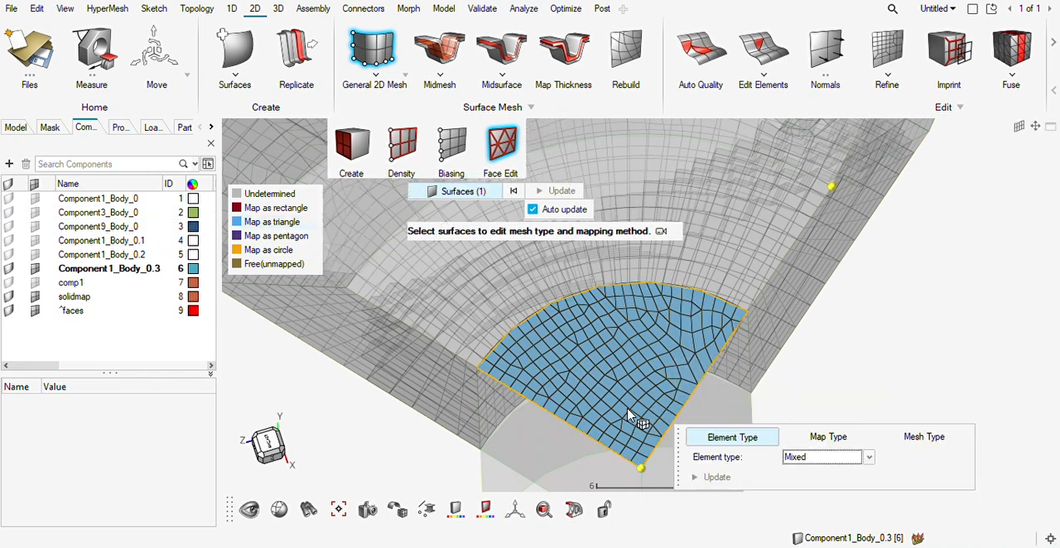
pyautogui.click(828, 436)
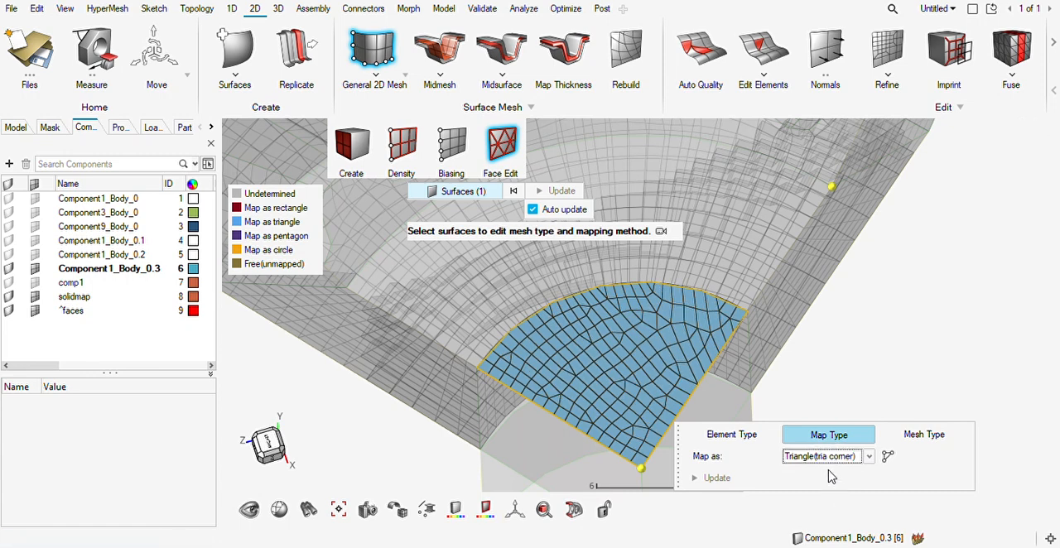
pyautogui.click(831, 465)
pyautogui.click(831, 501)
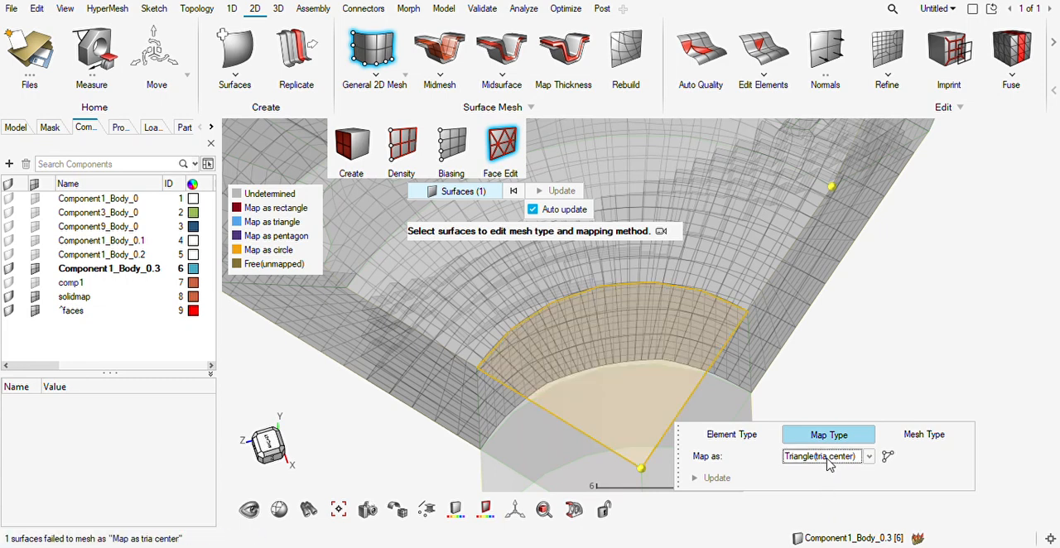
# Try to remap the hub end face's mesh as Pentagon, Rectangle and Triangle with Face Edit.
pyautogui.click(815, 503)
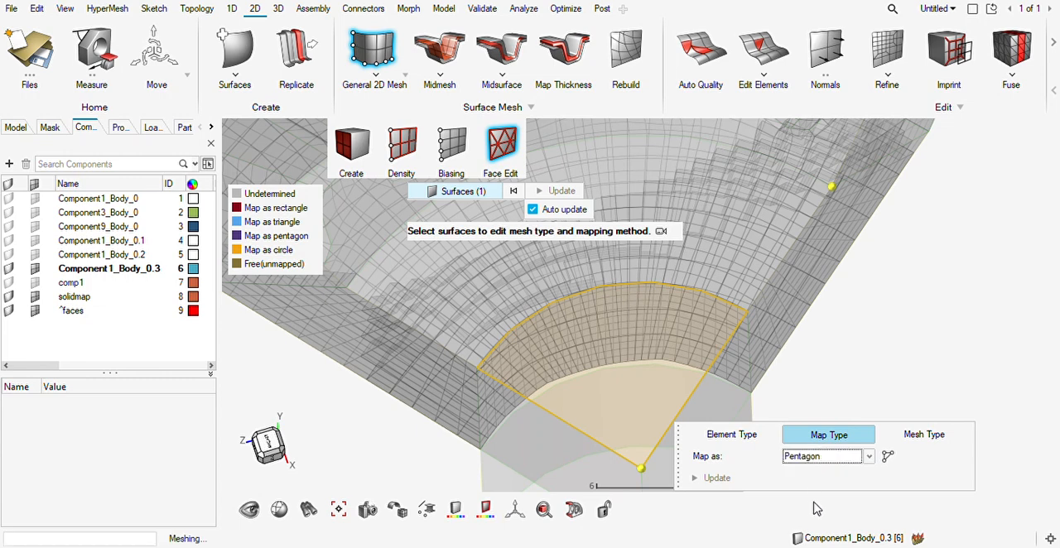
pyautogui.click(820, 460)
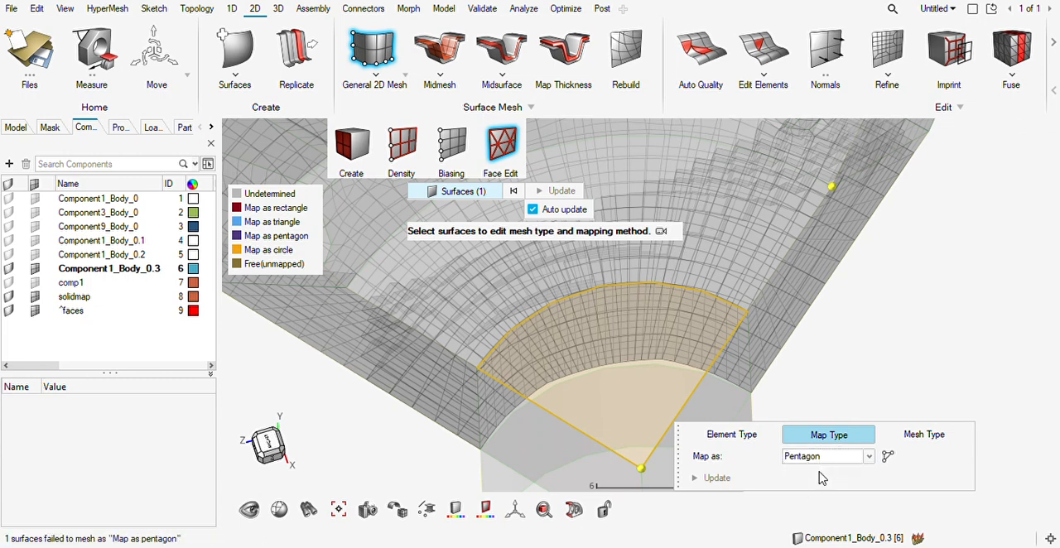
pyautogui.click(818, 479)
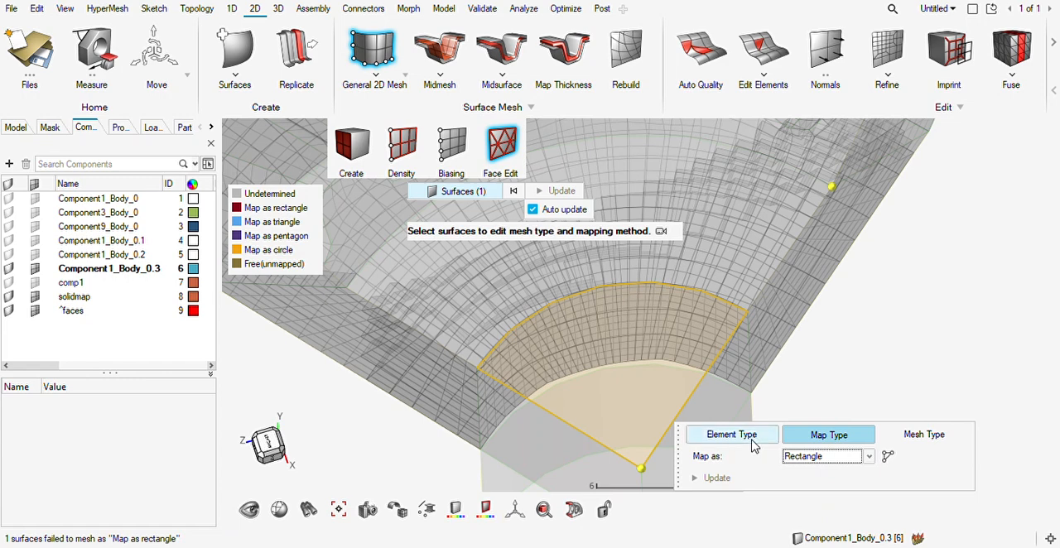
pyautogui.click(810, 483)
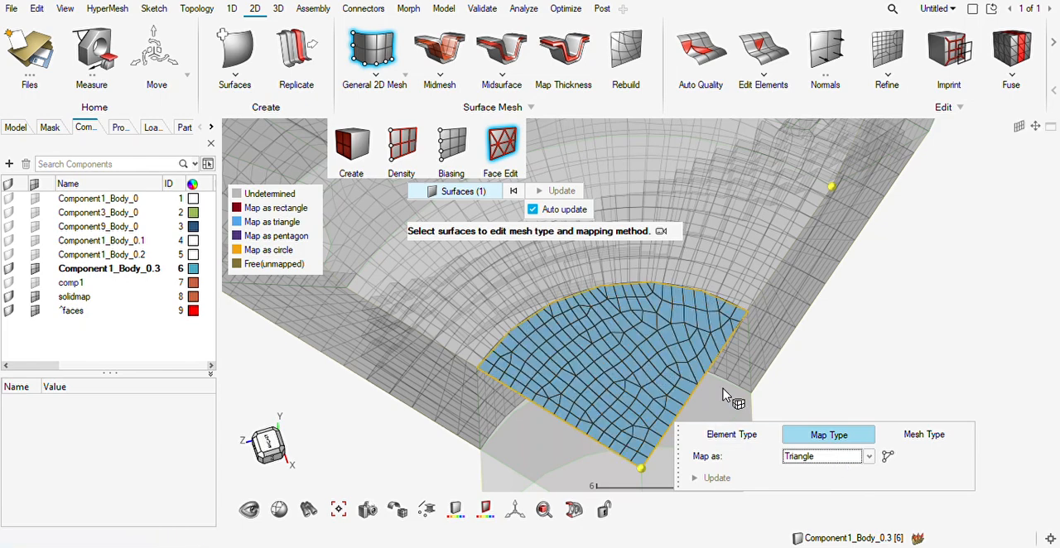
pyautogui.press('Escape')
pyautogui.press('Escape')
pyautogui.press('Escape')
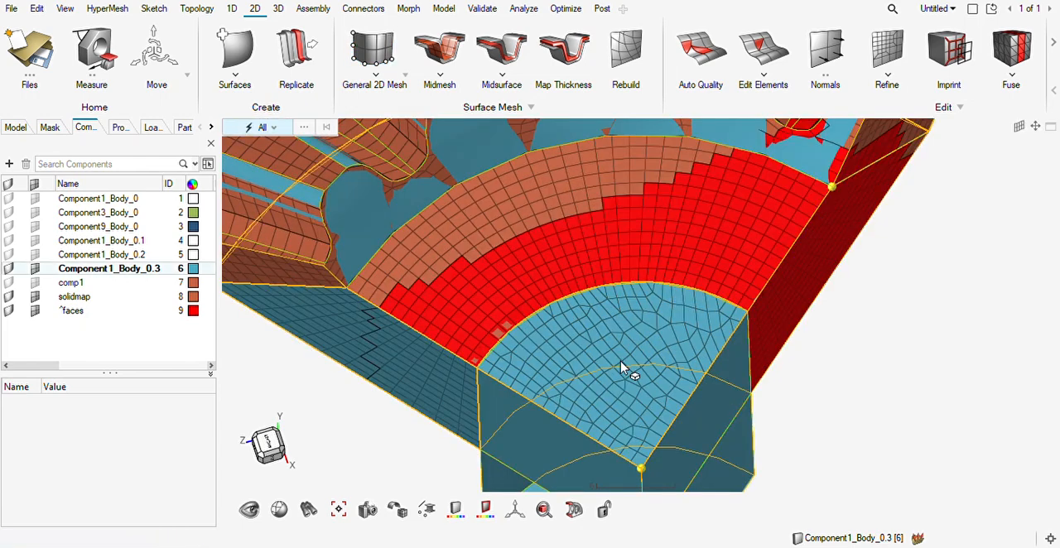
# Delete all 2D elements on the hub sector's end face.
pyautogui.moveTo(645, 353); pyautogui.dragTo(620, 348, button='middle')
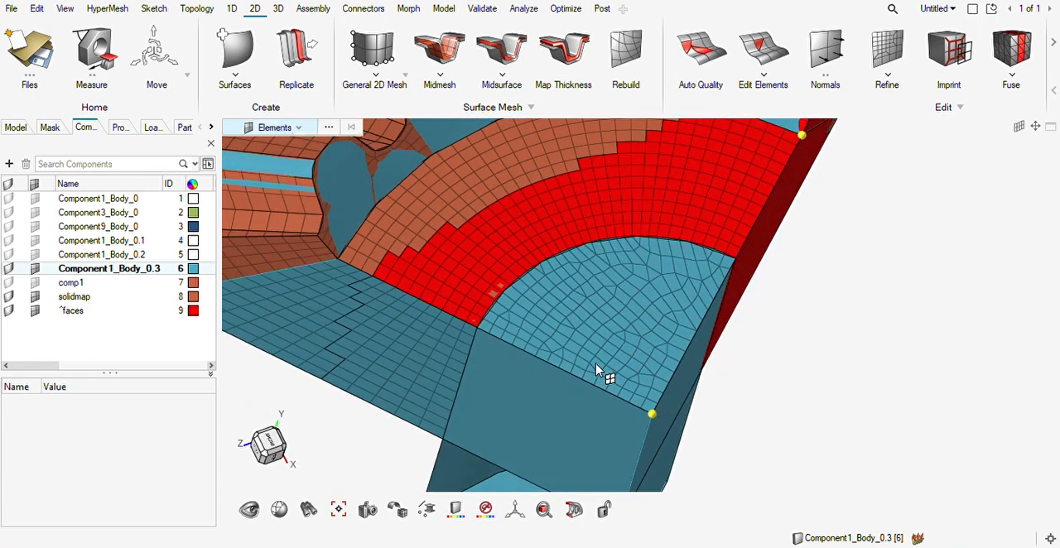
pyautogui.click(633, 361)
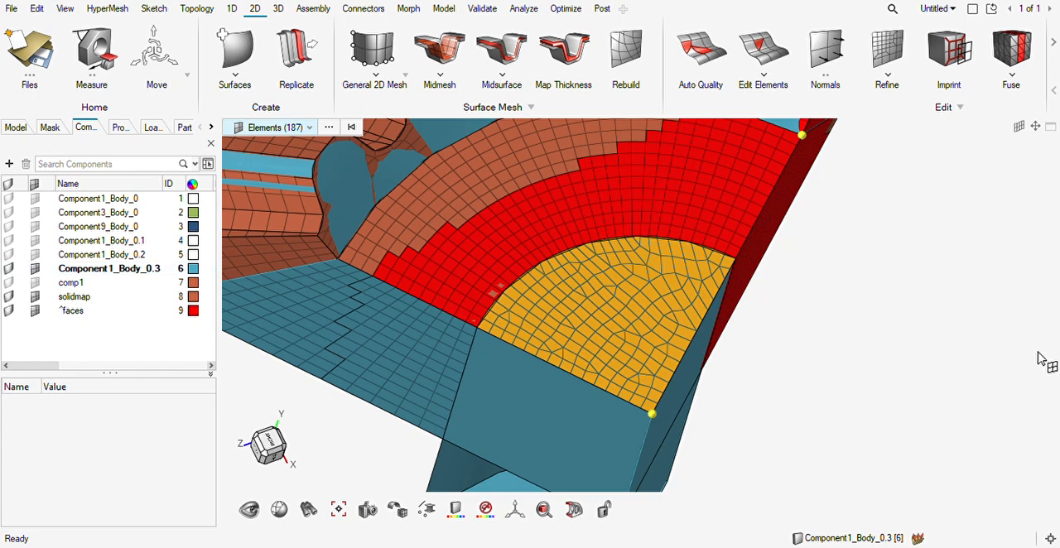
pyautogui.press('Delete')
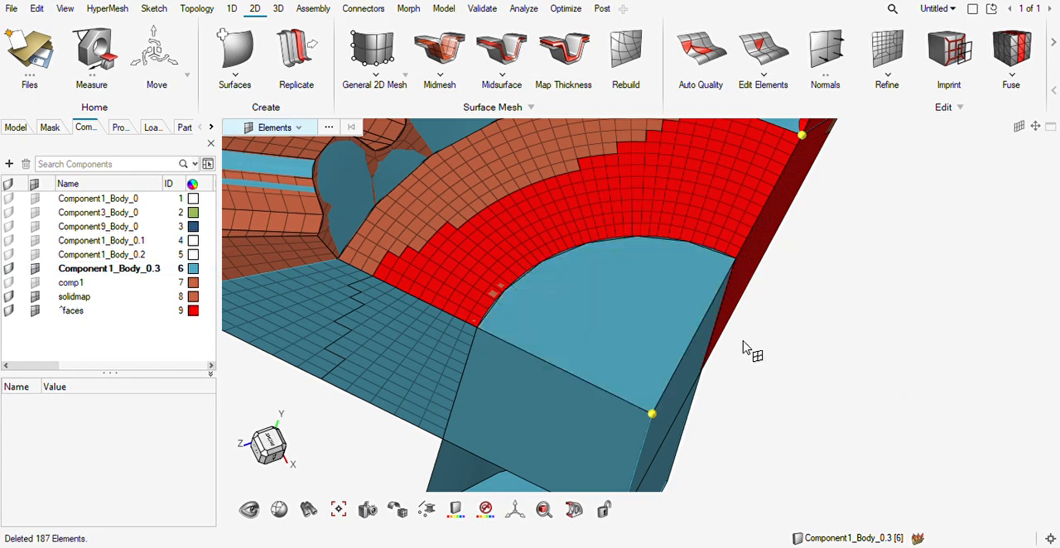
# Mesh the hub sector's bare end face with the BatchMesher at an element size of 2.00.
pyautogui.moveTo(623, 333); pyautogui.dragTo(631, 361, button='middle')
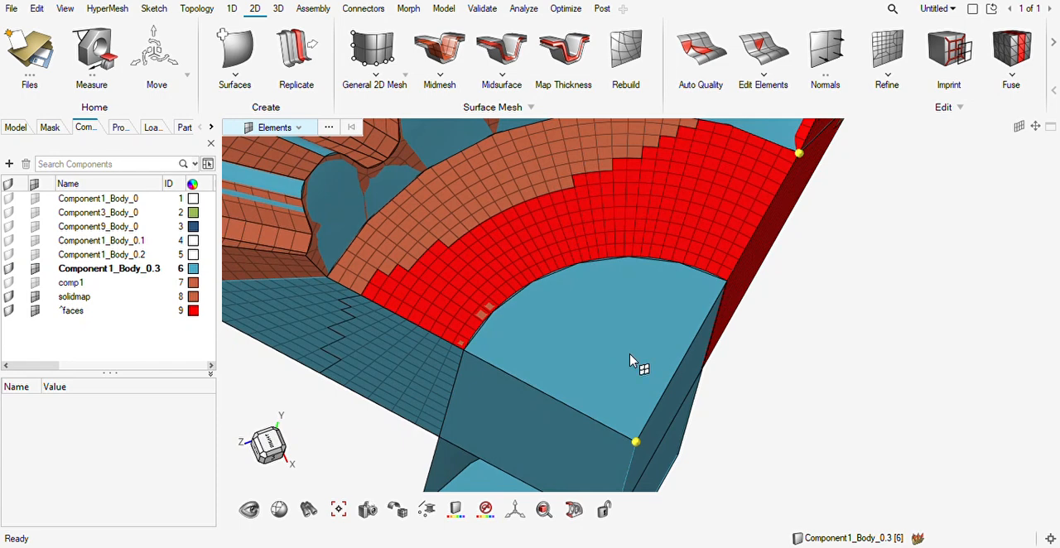
pyautogui.click(374, 49)
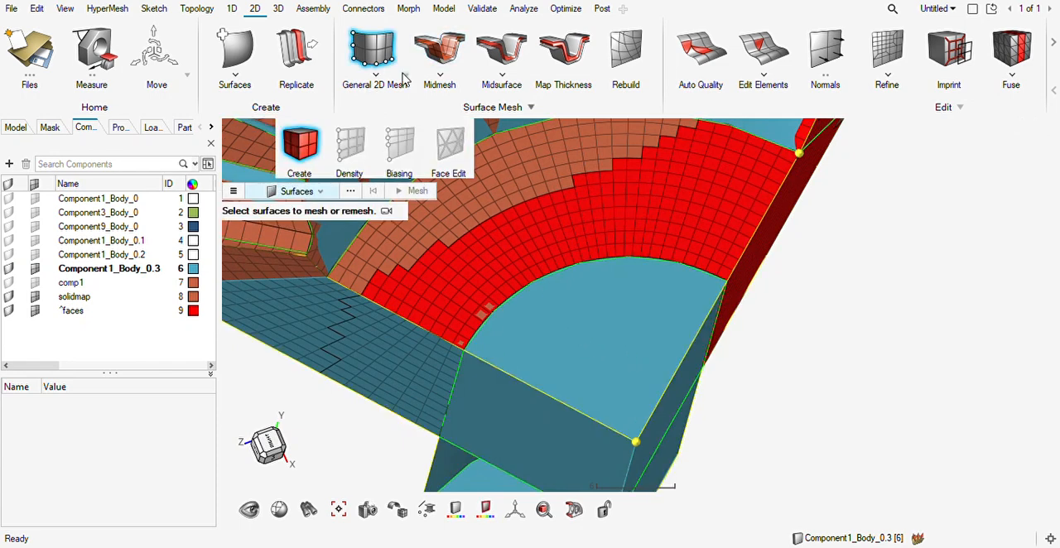
pyautogui.press('Escape')
pyautogui.click(646, 370)
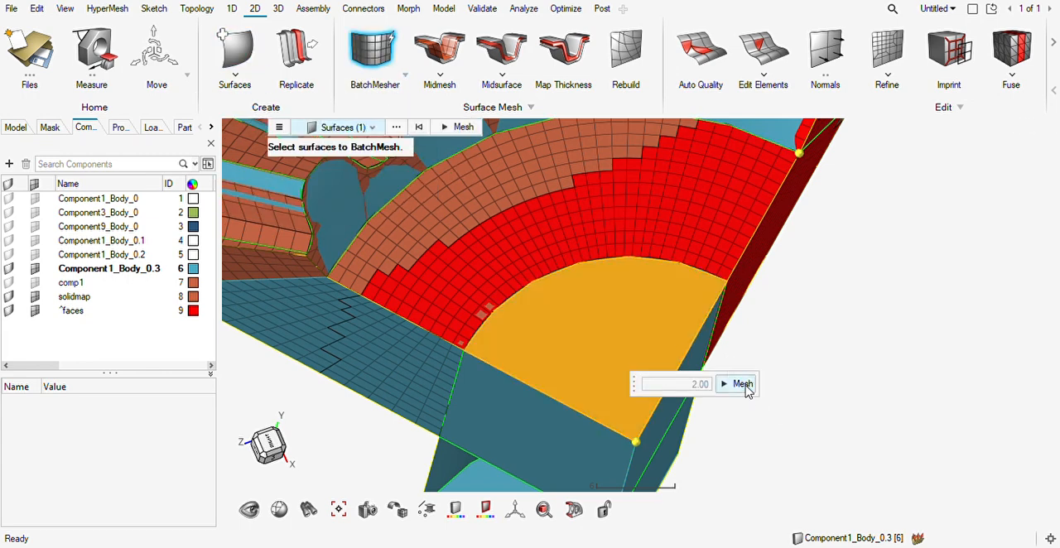
pyautogui.click(741, 384)
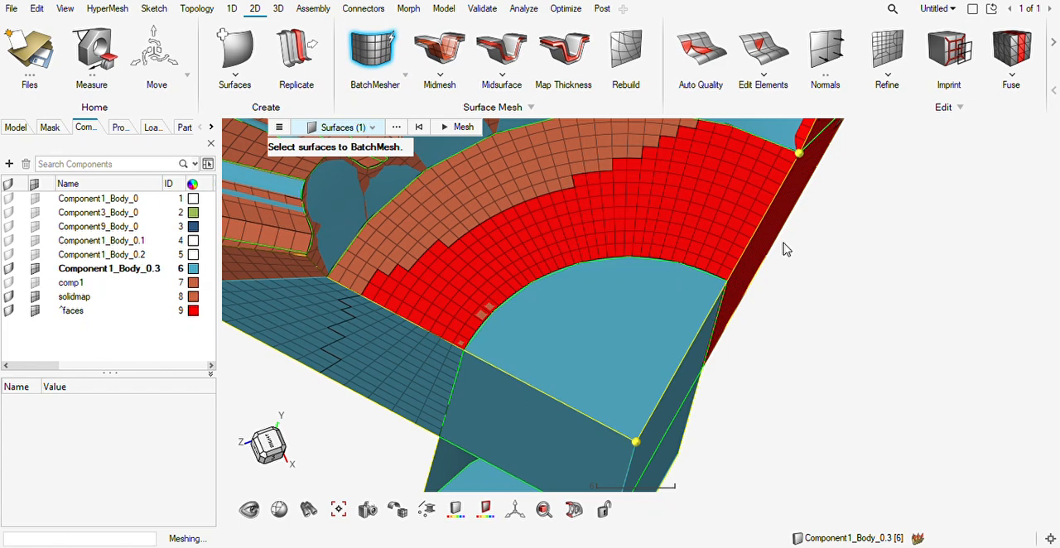
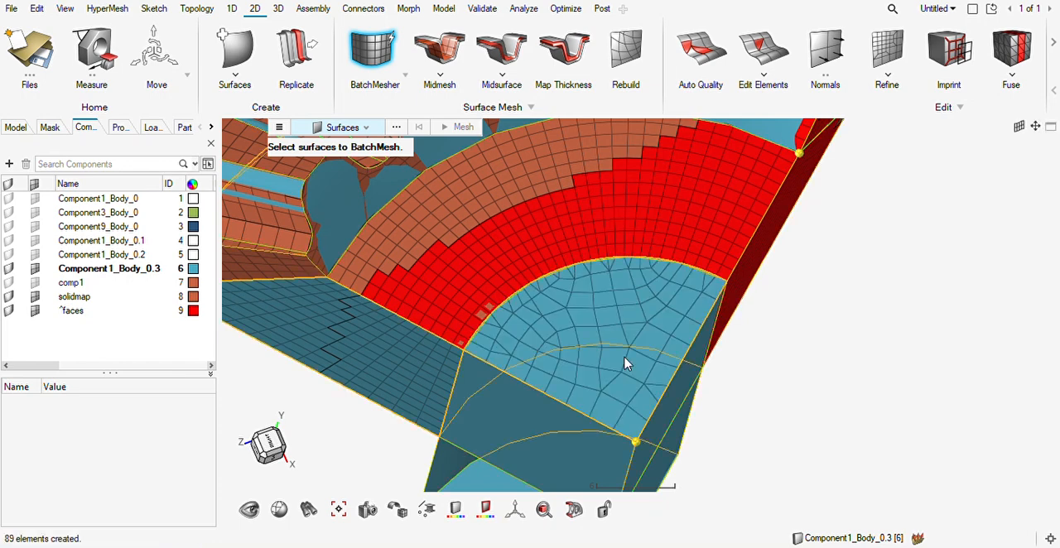
# Examine the hub sector's meshed end face and how it meets the surrounding ring walls.
pyautogui.moveTo(627, 365)
pyautogui.keyDown('ctrl'); pyautogui.mouseDown()
pyautogui.moveTo(647, 326)
pyautogui.moveTo(634, 336)
pyautogui.moveTo(586, 331)
pyautogui.moveTo(615, 351)
pyautogui.moveTo(610, 336)
pyautogui.mouseUp(); pyautogui.keyUp('ctrl')
pyautogui.scroll(2, 609, 334)
pyautogui.scroll(-2, 609, 333)
pyautogui.keyDown('ctrl'); pyautogui.moveTo(622, 370); pyautogui.dragTo(700, 276); pyautogui.keyUp('ctrl')
pyautogui.scroll(-3, 700, 276)
pyautogui.keyDown('ctrl'); pyautogui.moveTo(682, 359); pyautogui.dragTo(657, 345); pyautogui.keyUp('ctrl')
pyautogui.scroll(3, 634, 273)
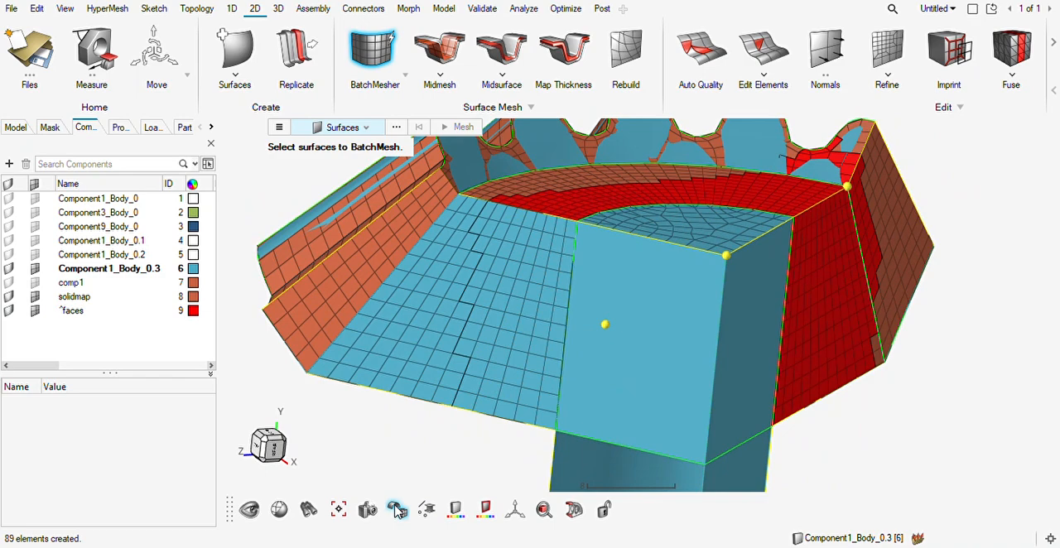
pyautogui.moveTo(645, 277)
pyautogui.mouseDown(button='middle')
pyautogui.moveTo(633, 294)
pyautogui.moveTo(642, 305)
pyautogui.moveTo(637, 299)
pyautogui.mouseUp(button='middle')
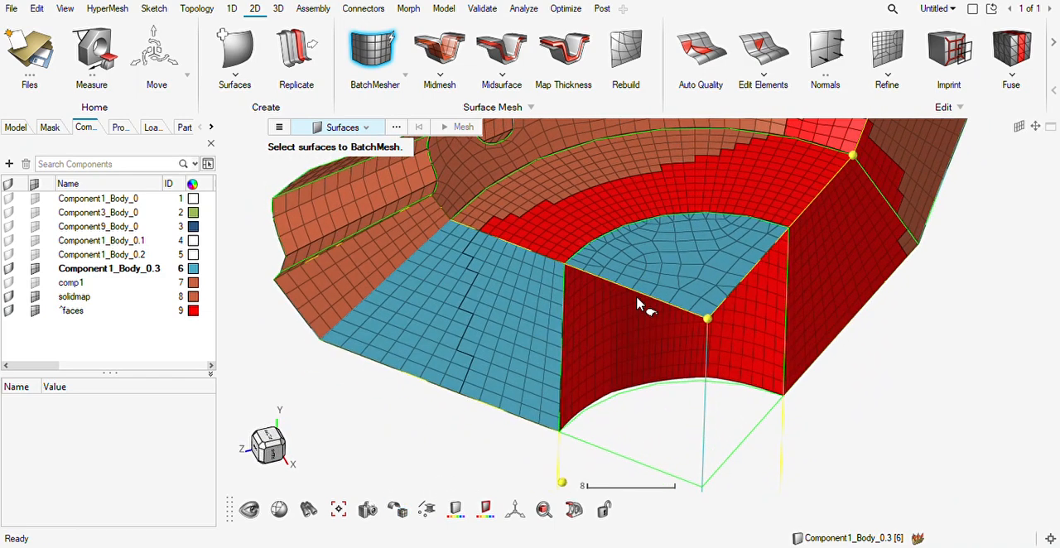
pyautogui.click(278, 8)
pyautogui.click(375, 52)
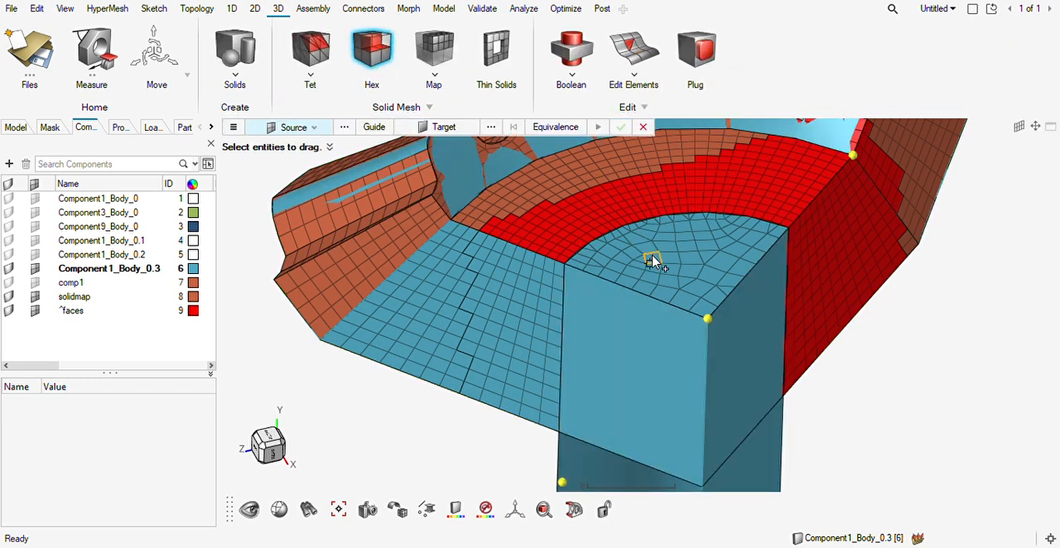
pyautogui.click(653, 260)
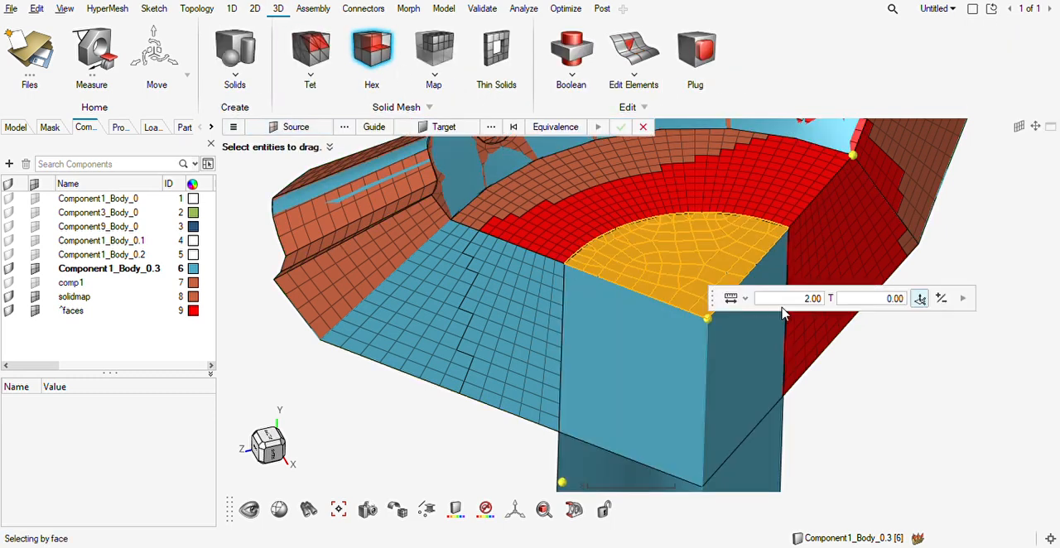
pyautogui.click(439, 128)
pyautogui.moveTo(631, 424)
pyautogui.mouseDown(button='middle')
pyautogui.moveTo(687, 367)
pyautogui.moveTo(664, 425)
pyautogui.moveTo(687, 241)
pyautogui.mouseUp(button='middle')
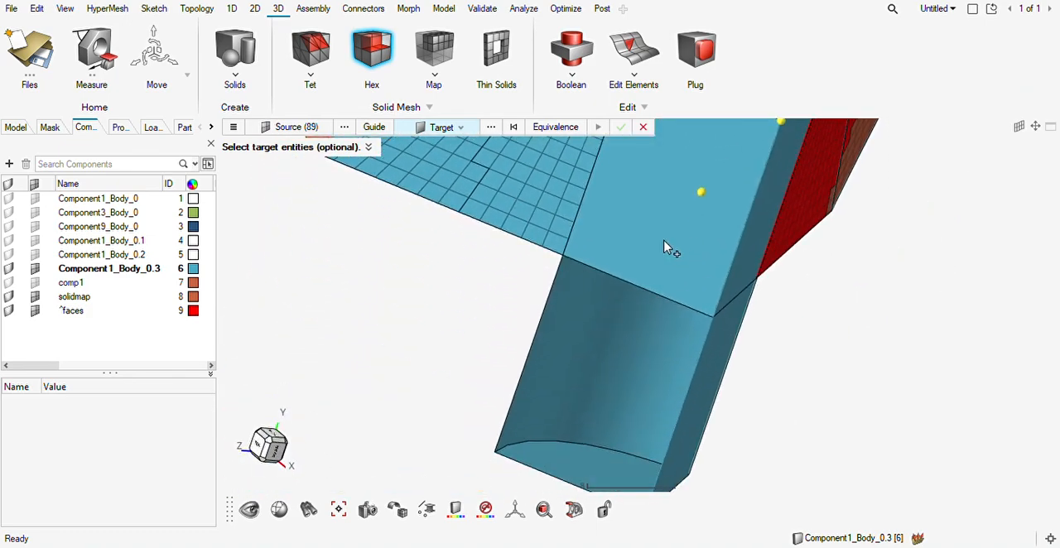
pyautogui.press('Escape')
pyautogui.press('Escape')
pyautogui.moveTo(698, 241); pyautogui.dragTo(729, 237, button='middle')
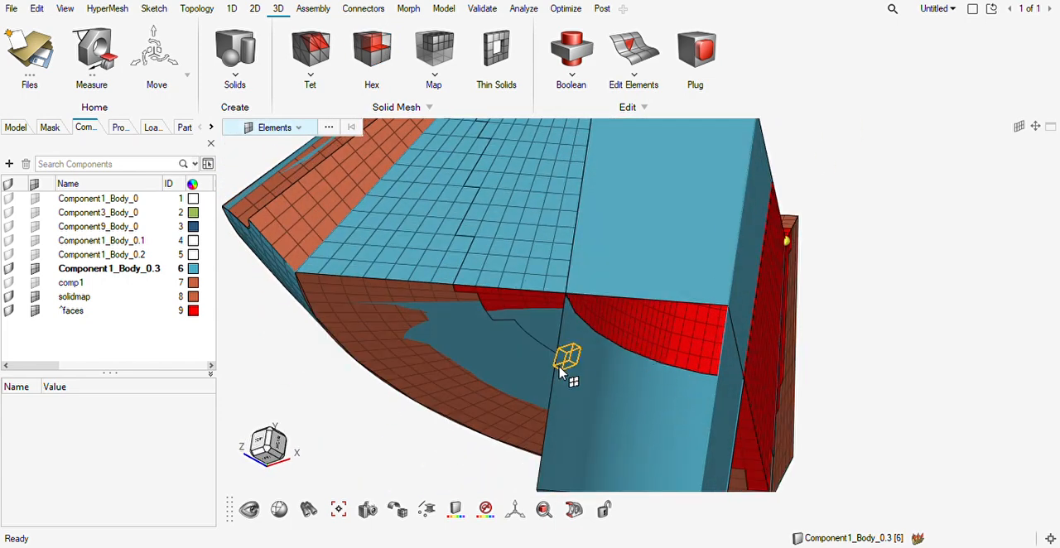
# Try to create a patch surface over the hub sector's open lower end from its boundary lines.
pyautogui.click(255, 9)
pyautogui.click(235, 49)
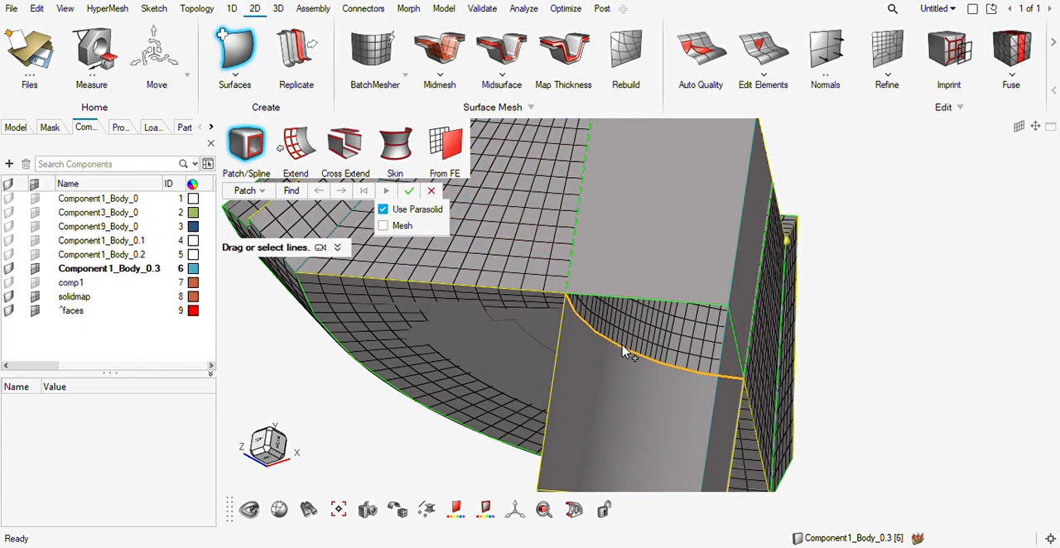
pyautogui.moveTo(625, 353); pyautogui.dragTo(614, 302)
pyautogui.moveTo(751, 347); pyautogui.dragTo(743, 351)
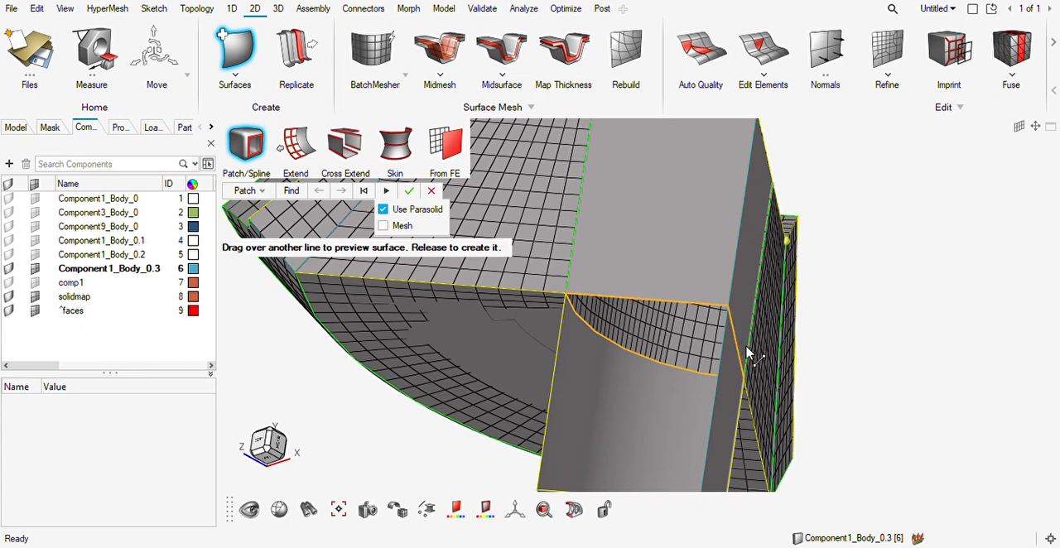
pyautogui.click(409, 192)
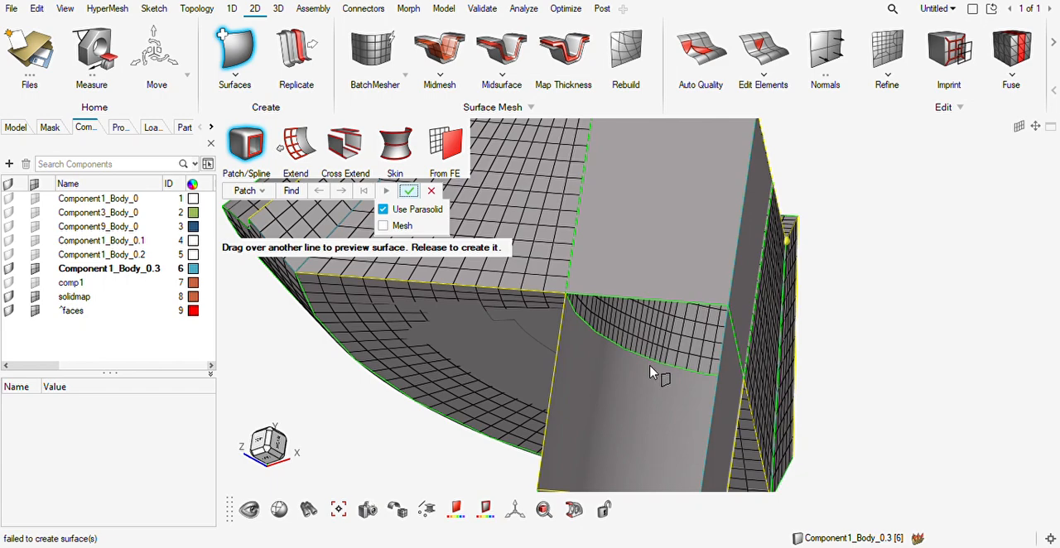
pyautogui.moveTo(692, 371); pyautogui.dragTo(769, 292, button='middle')
pyautogui.press('Escape')
pyautogui.press('Escape')
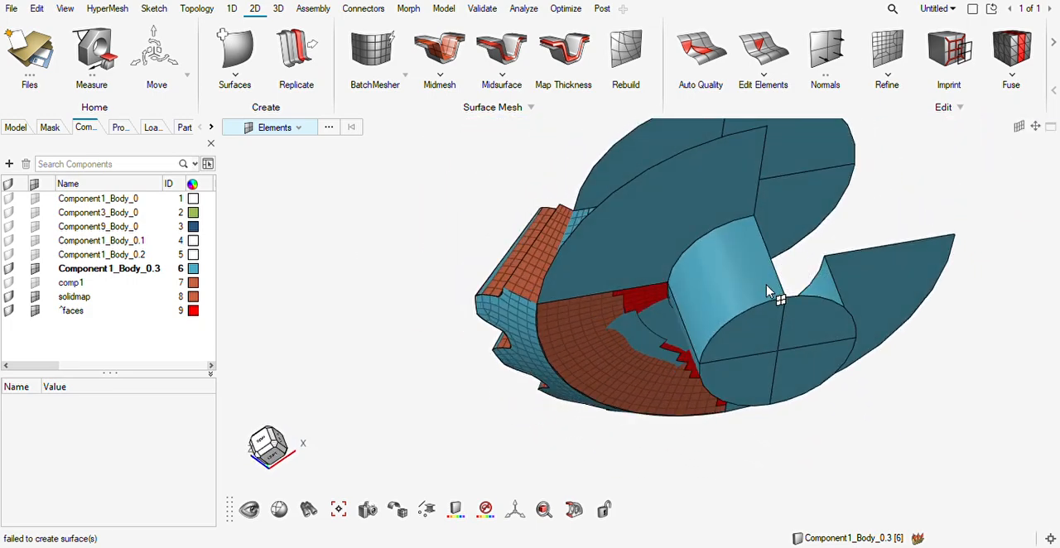
# Hide the curved shaft surface below the hub sector and restore the mesh display.
pyautogui.press('s')
pyautogui.click(729, 286)
pyautogui.press('m')
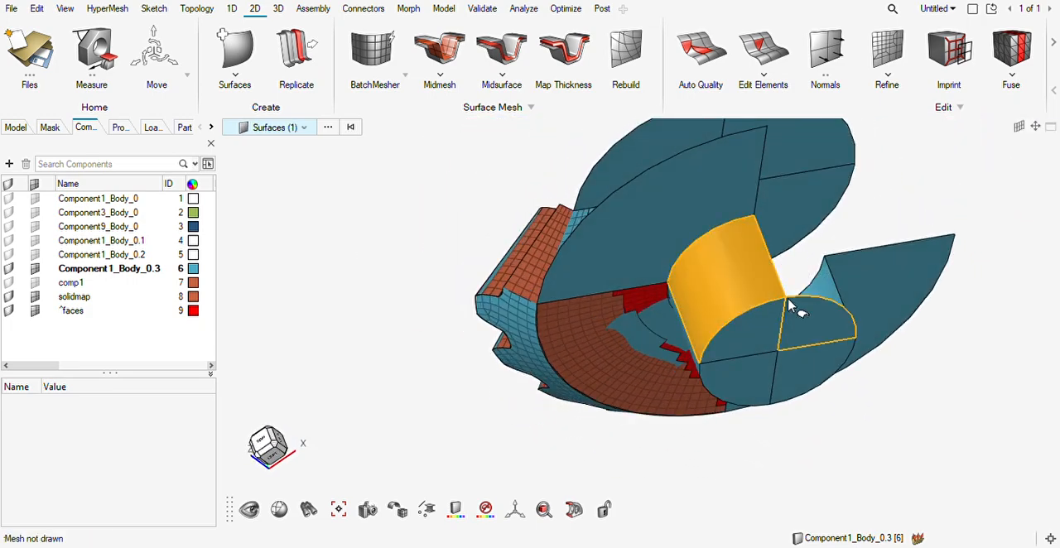
pyautogui.press('h')
pyautogui.moveTo(750, 336); pyautogui.dragTo(705, 356, button='middle')
pyautogui.press('g')
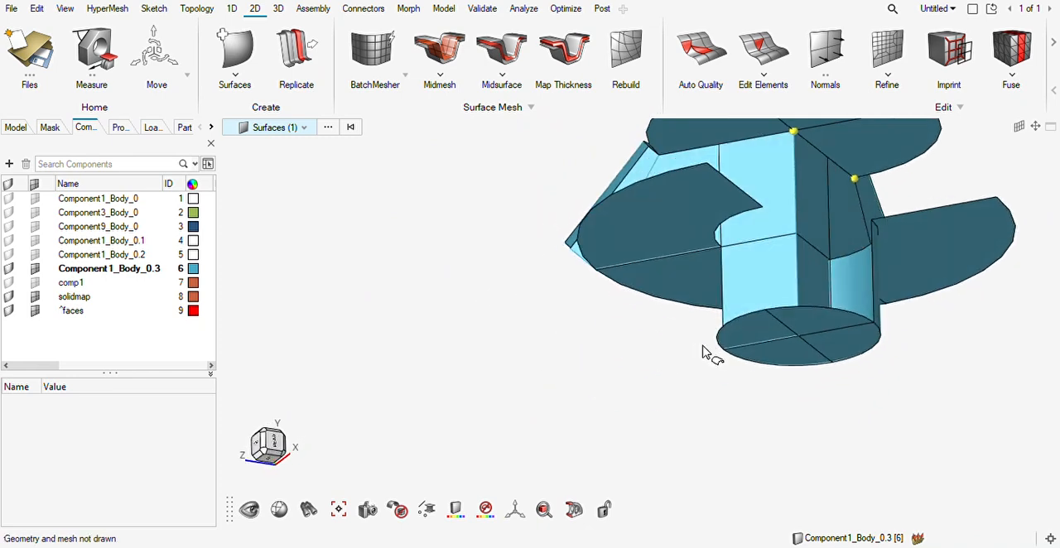
pyautogui.press('m')
pyautogui.press('g')
# Hide the flat shaft surface directly below the hub sector to expose its lower end.
pyautogui.moveTo(734, 307)
pyautogui.mouseDown(button='middle')
pyautogui.moveTo(727, 290)
pyautogui.moveTo(726, 331)
pyautogui.moveTo(748, 307)
pyautogui.mouseUp(button='middle')
pyautogui.press('s')
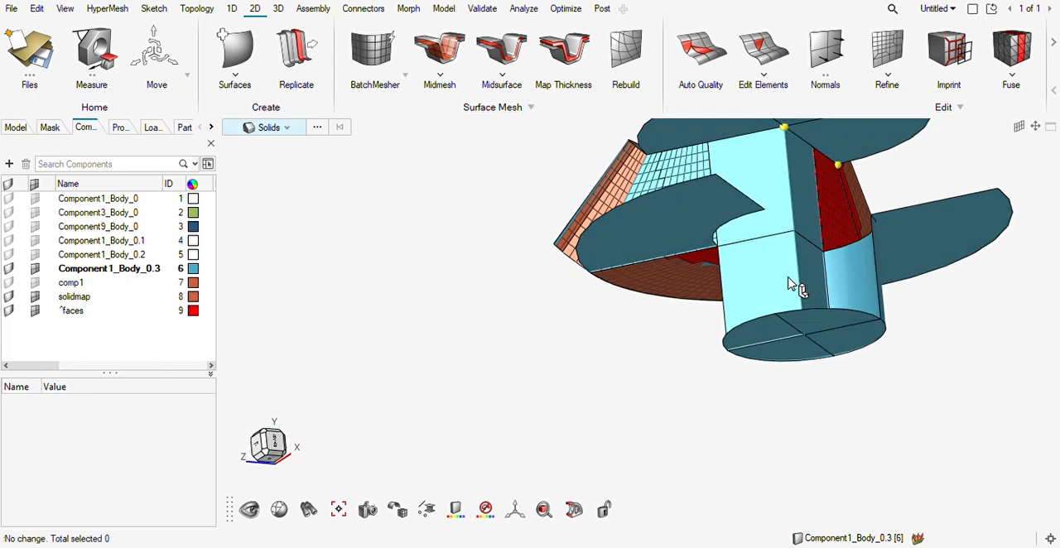
pyautogui.press('h')
pyautogui.press('s')
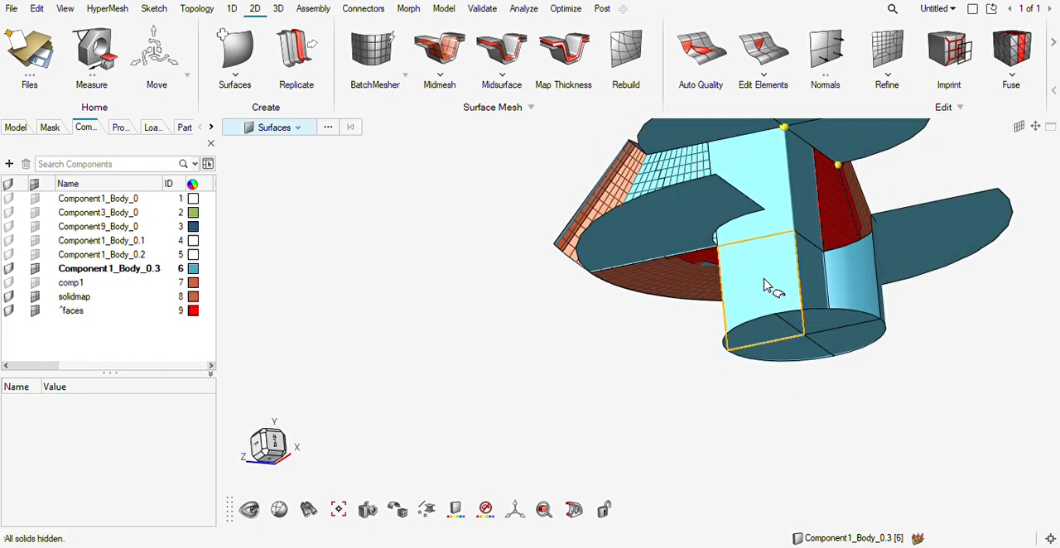
pyautogui.click(771, 279)
pyautogui.press('h')
pyautogui.moveTo(820, 280); pyautogui.dragTo(783, 276, button='middle')
pyautogui.scroll(3, 820, 307)
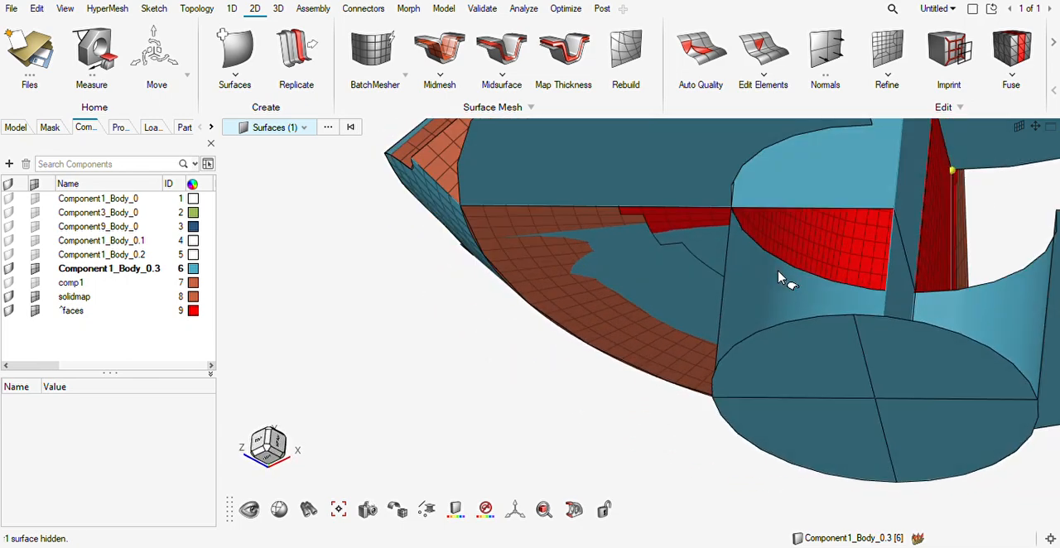
# Try again to create a patch surface from the arc and straight edges at the hub sector's lower end.
pyautogui.click(235, 48)
pyautogui.moveTo(805, 277)
pyautogui.mouseDown()
pyautogui.moveTo(820, 201)
pyautogui.moveTo(907, 251)
pyautogui.moveTo(448, 232)
pyautogui.mouseUp()
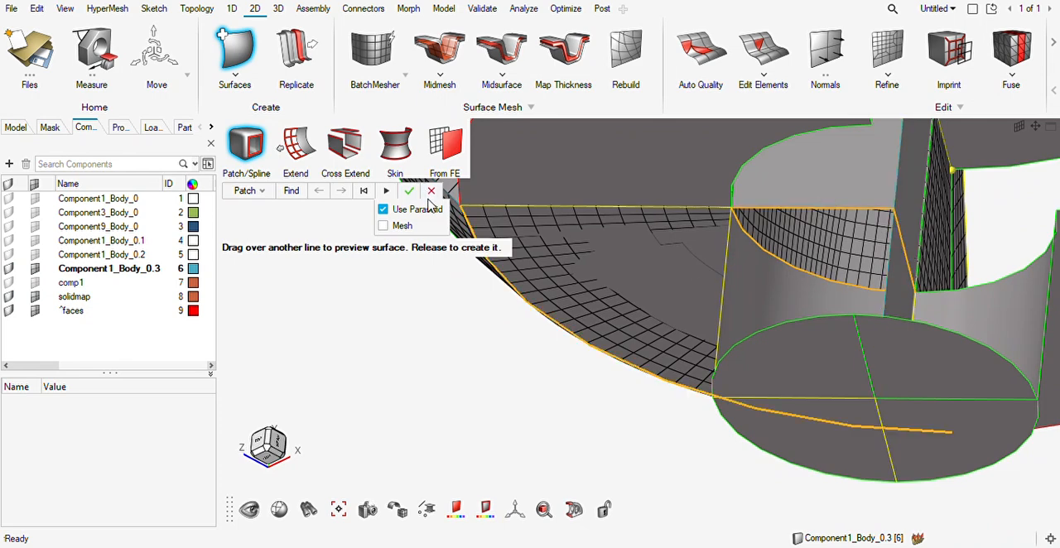
pyautogui.click(411, 191)
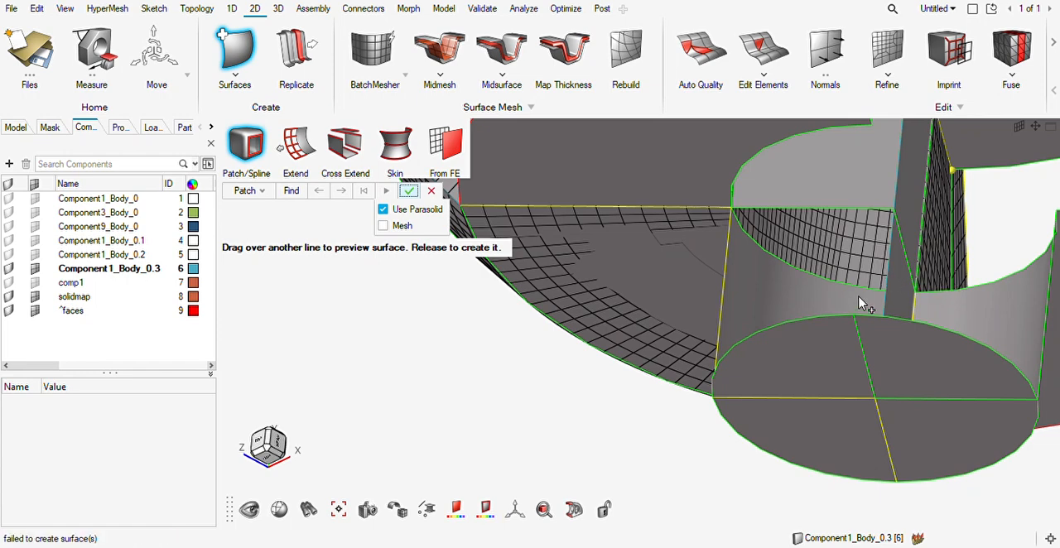
pyautogui.moveTo(861, 317); pyautogui.dragTo(820, 292, button='middle')
pyautogui.press('Escape')
# Display the geometry as wireframe, leaving the hub sector's meshed end face and inner walls exposed.
pyautogui.scroll(-2, 815, 280)
pyautogui.moveTo(822, 284); pyautogui.dragTo(690, 390, button='right')
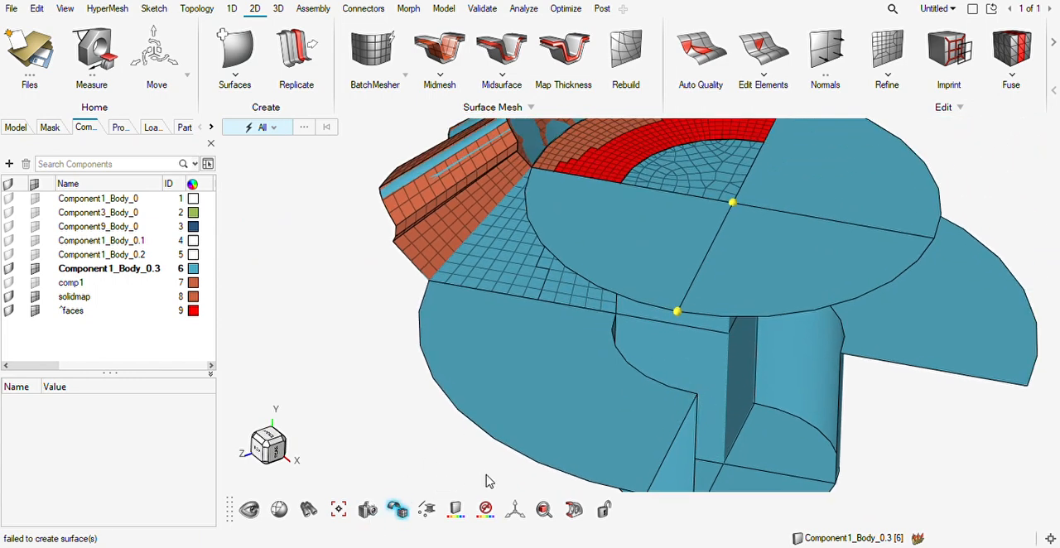
pyautogui.click(485, 475)
pyautogui.moveTo(705, 235)
pyautogui.mouseDown(button='middle')
pyautogui.moveTo(691, 240)
pyautogui.moveTo(697, 247)
pyautogui.mouseUp(button='middle')
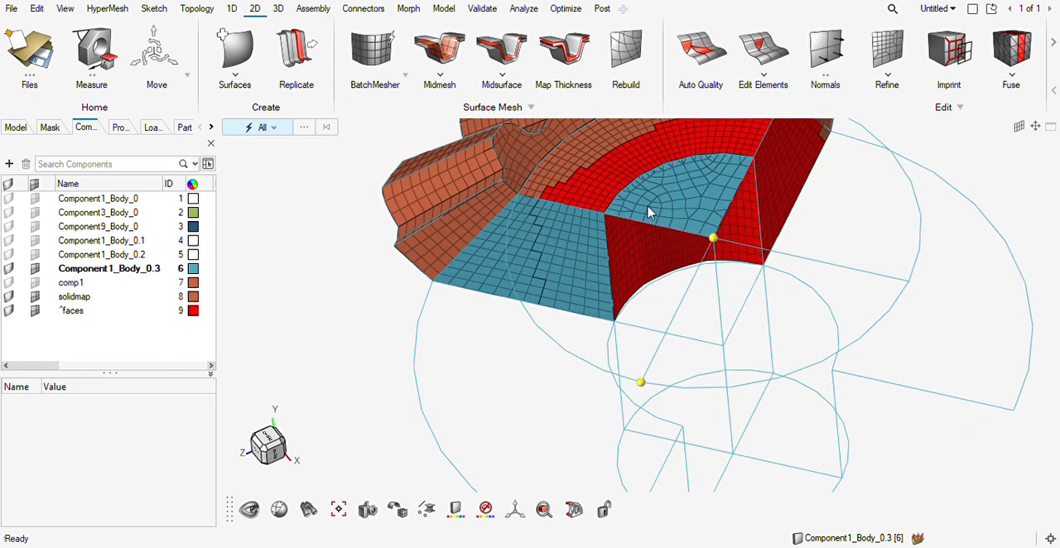
# Hex-mesh the hub sector by dragging its end-face mesh with the adjoining meshed ring wall as guide.
pyautogui.click(279, 8)
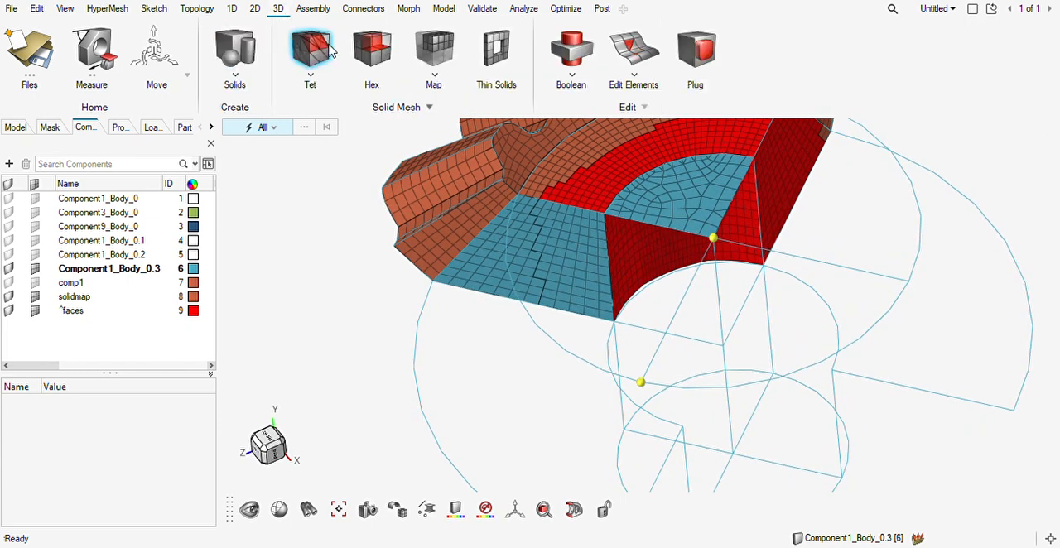
pyautogui.click(373, 47)
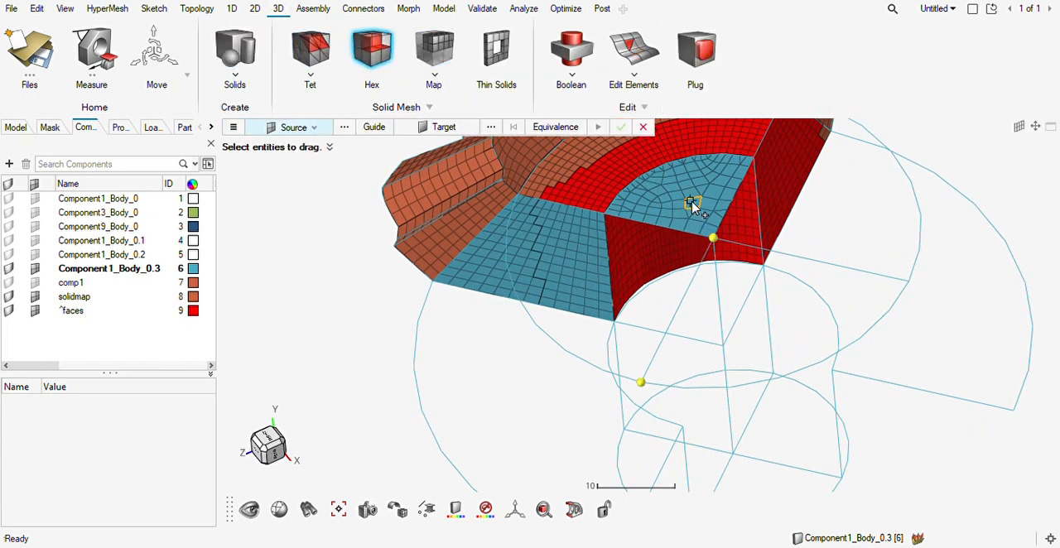
pyautogui.click(692, 208)
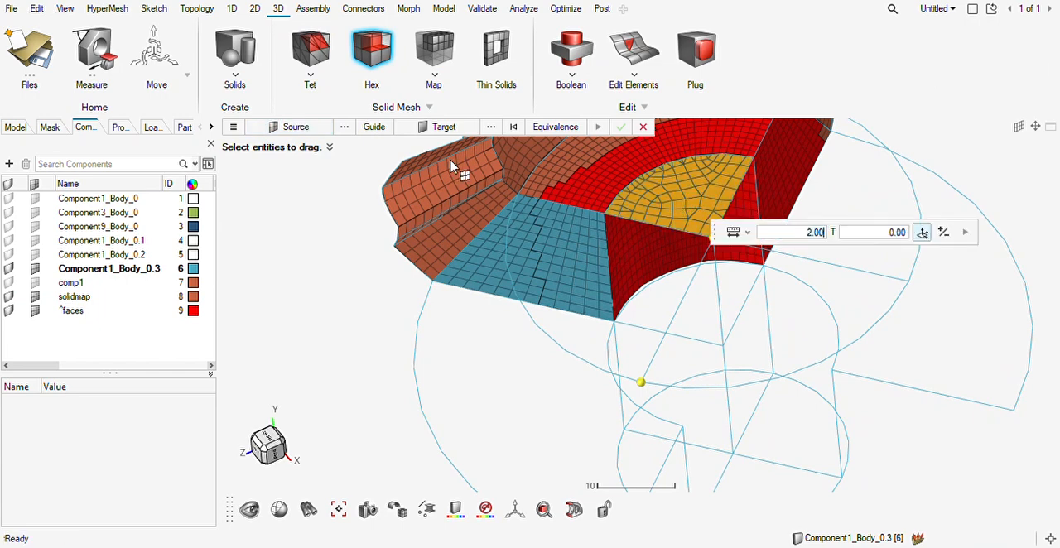
pyautogui.click(374, 127)
pyautogui.click(641, 253)
pyautogui.click(902, 233)
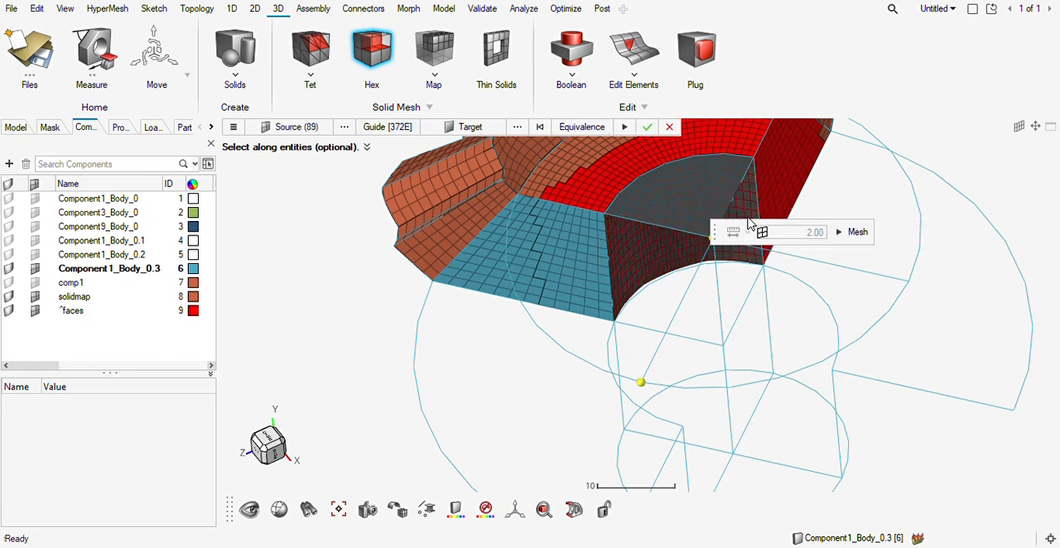
pyautogui.click(647, 126)
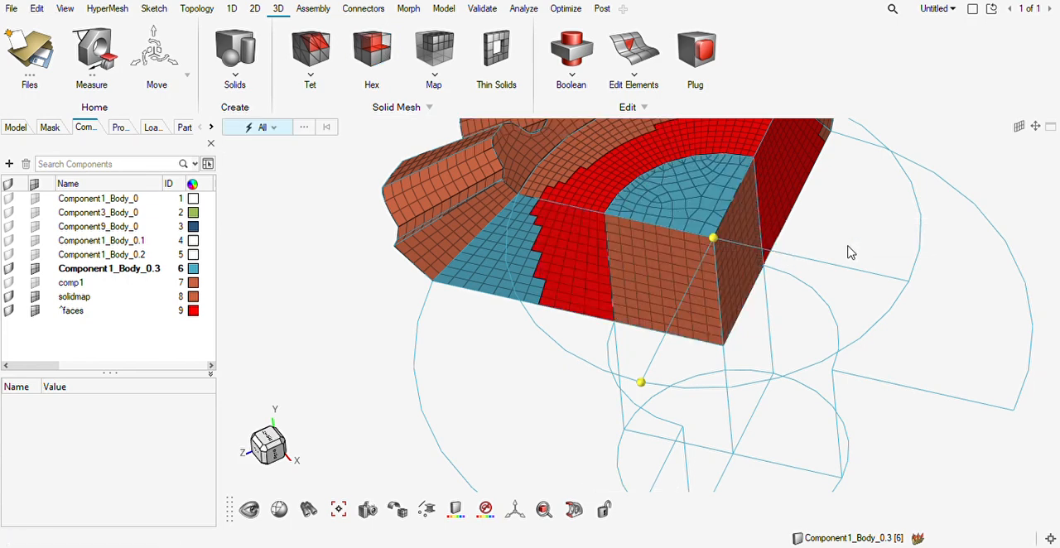
# Find the free faces of the displayed solid mesh, including the newly filled hub sector.
pyautogui.keyDown('ctrl'); pyautogui.moveTo(753, 279); pyautogui.dragTo(725, 297); pyautogui.keyUp('ctrl')
pyautogui.keyDown('ctrl'); pyautogui.moveTo(703, 256); pyautogui.dragTo(684, 290); pyautogui.keyUp('ctrl')
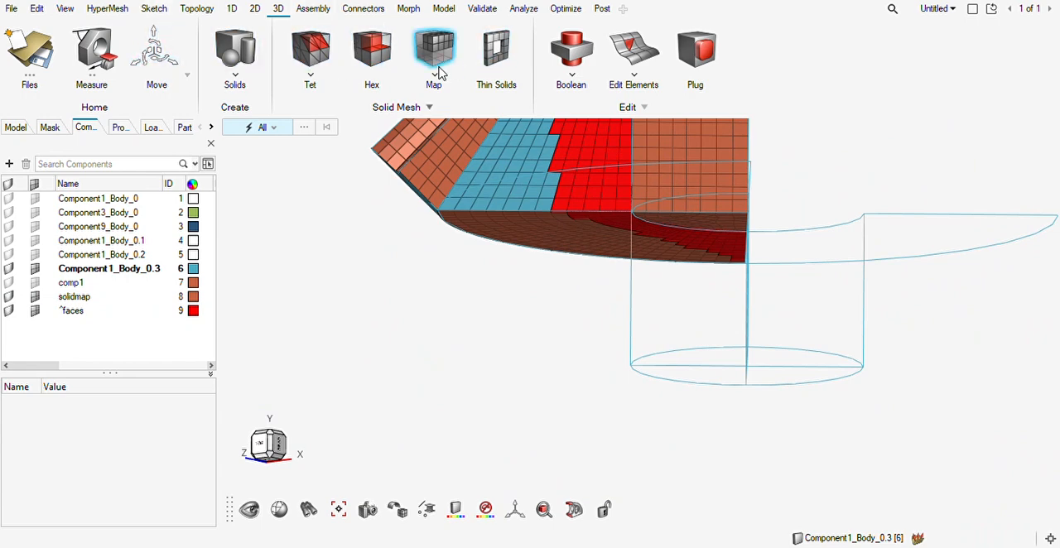
pyautogui.click(482, 8)
pyautogui.click(434, 51)
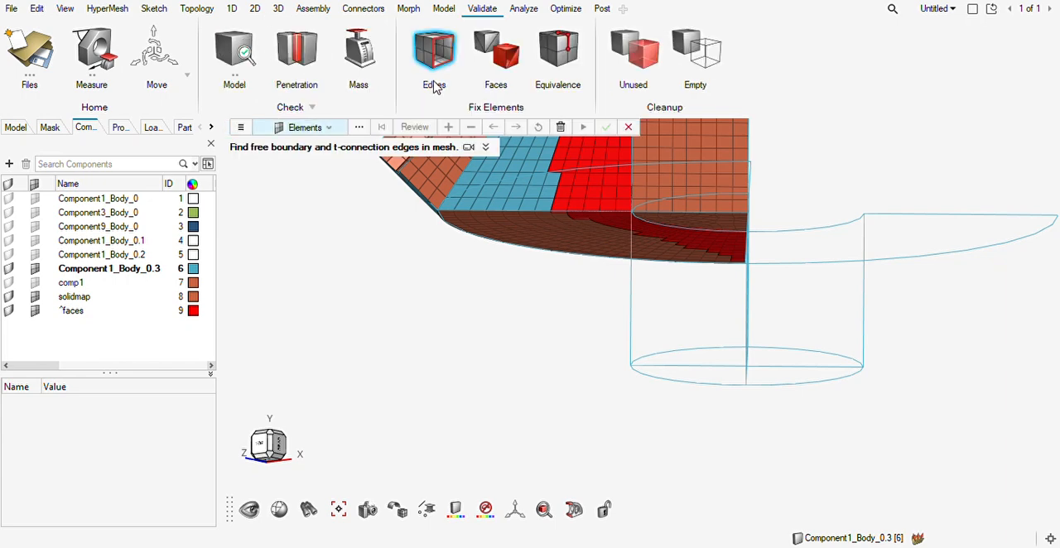
pyautogui.click(496, 51)
pyautogui.moveTo(825, 173); pyautogui.dragTo(618, 290)
pyautogui.middleClick(698, 197)
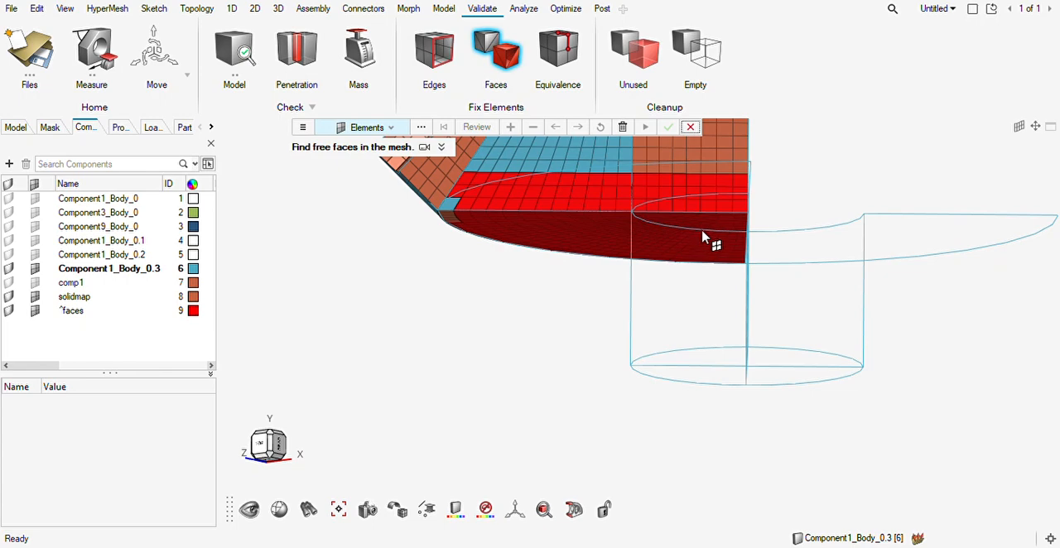
pyautogui.moveTo(686, 224)
pyautogui.keyDown('ctrl'); pyautogui.mouseDown()
pyautogui.moveTo(712, 209)
pyautogui.moveTo(656, 189)
pyautogui.moveTo(644, 218)
pyautogui.moveTo(682, 253)
pyautogui.mouseUp(); pyautogui.keyUp('ctrl')
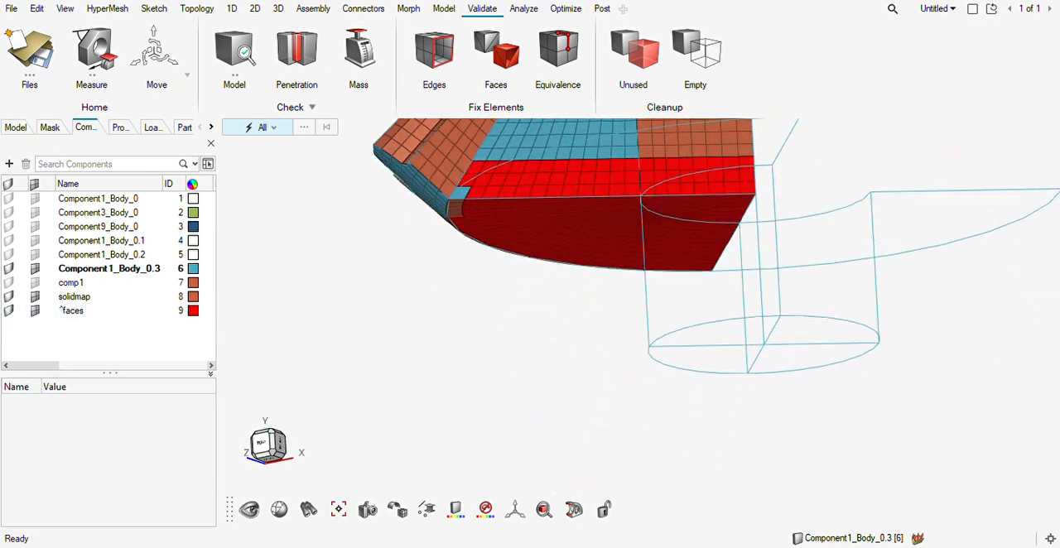
pyautogui.click(279, 11)
pyautogui.click(372, 52)
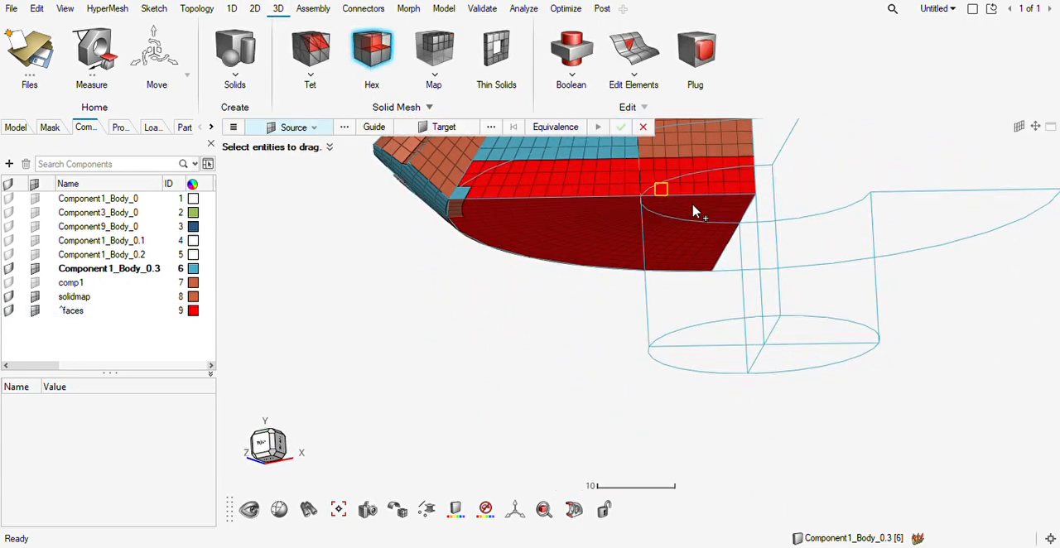
pyautogui.click(701, 213)
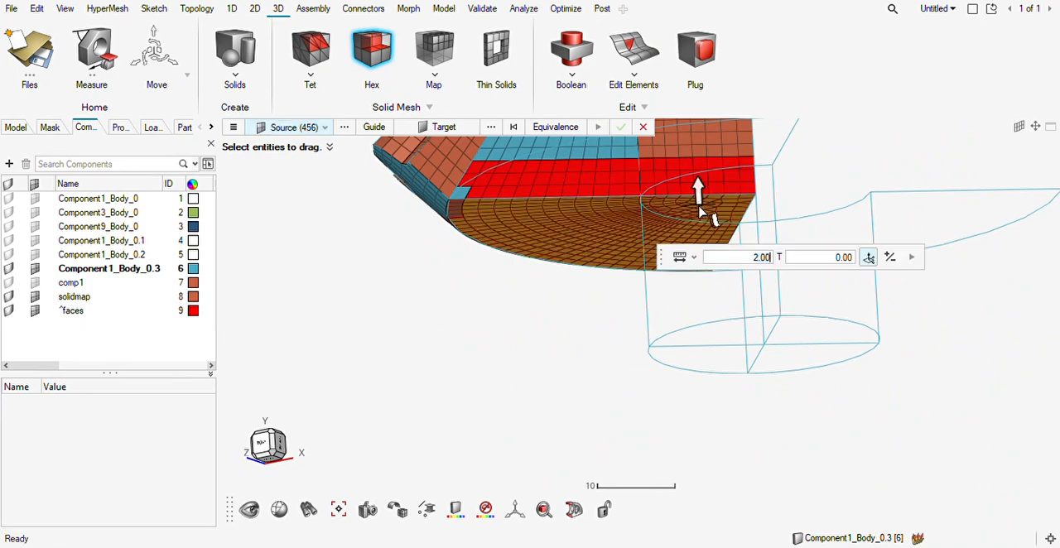
pyautogui.moveTo(615, 224); pyautogui.dragTo(612, 175, button='middle')
pyautogui.scroll(2, 658, 212)
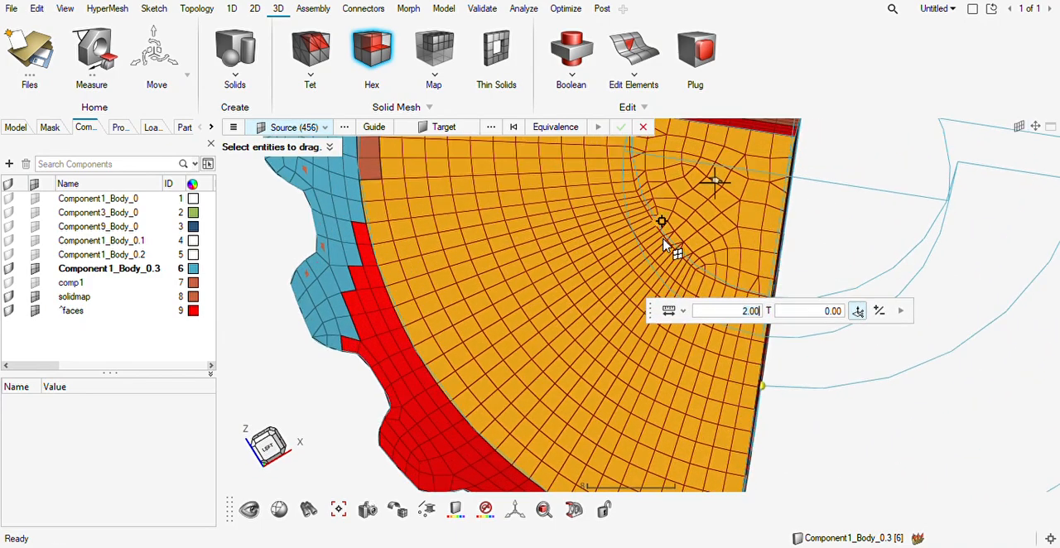
pyautogui.scroll(-1, 653, 248)
pyautogui.moveTo(668, 236); pyautogui.dragTo(647, 241, button='middle')
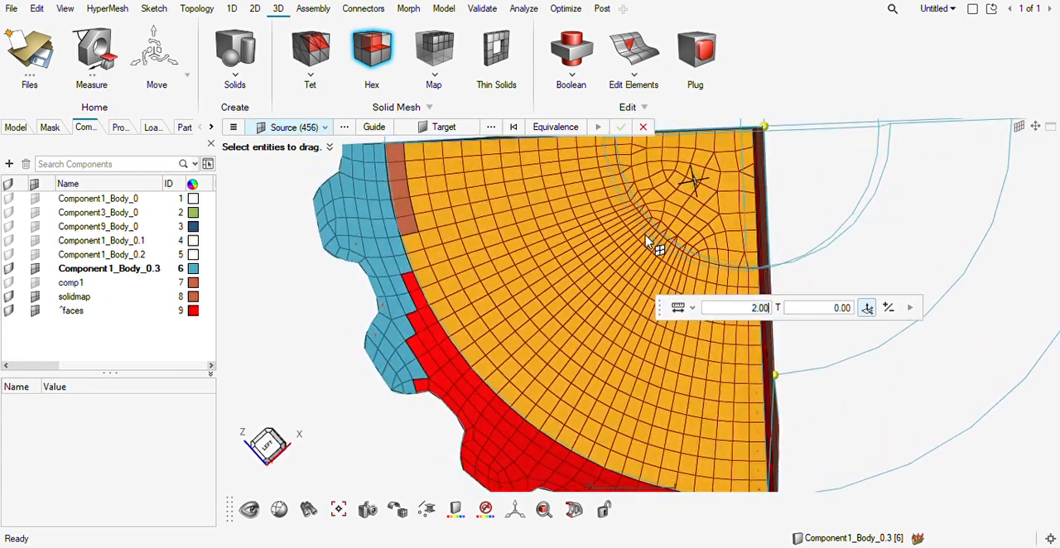
pyautogui.scroll(2, 683, 256)
pyautogui.middleClick(681, 260)
# Start aligning nodes to lines at the shaft arc on the hub sector's lower free faces.
pyautogui.moveTo(735, 243); pyautogui.dragTo(691, 282, button='middle')
pyautogui.scroll(2, 691, 284)
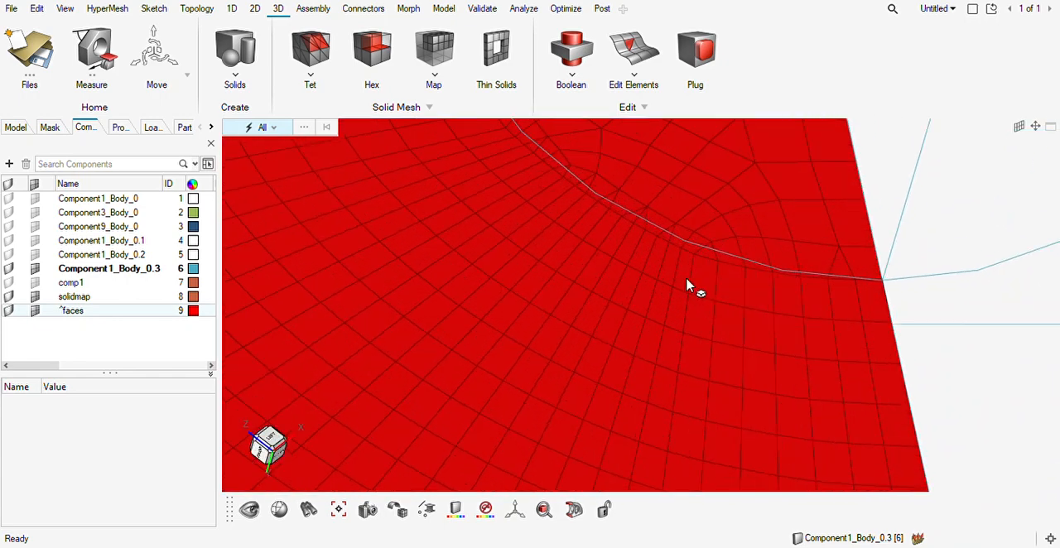
pyautogui.scroll(-2, 585, 291)
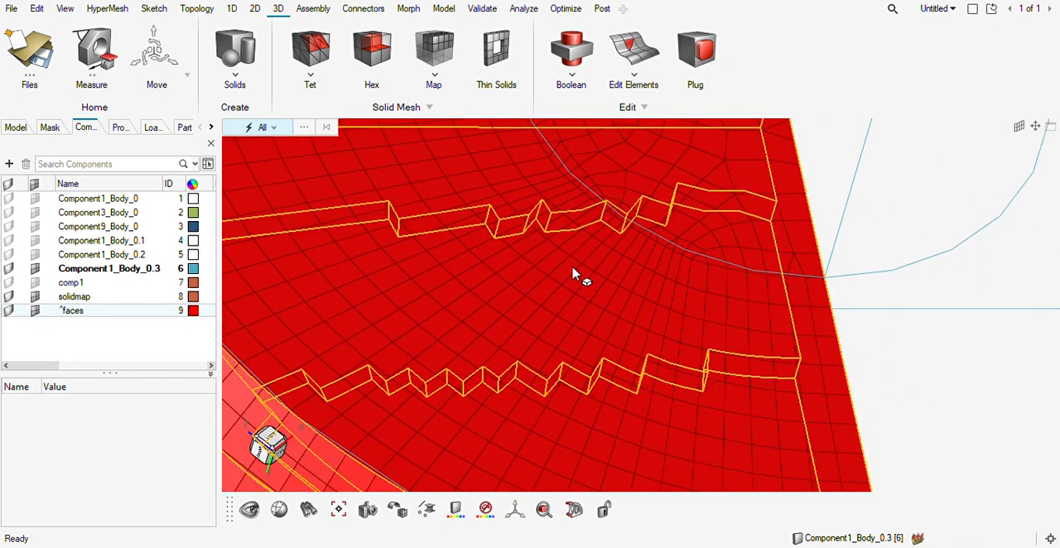
pyautogui.press('F7')
pyautogui.moveTo(503, 311); pyautogui.dragTo(502, 454, button='right')
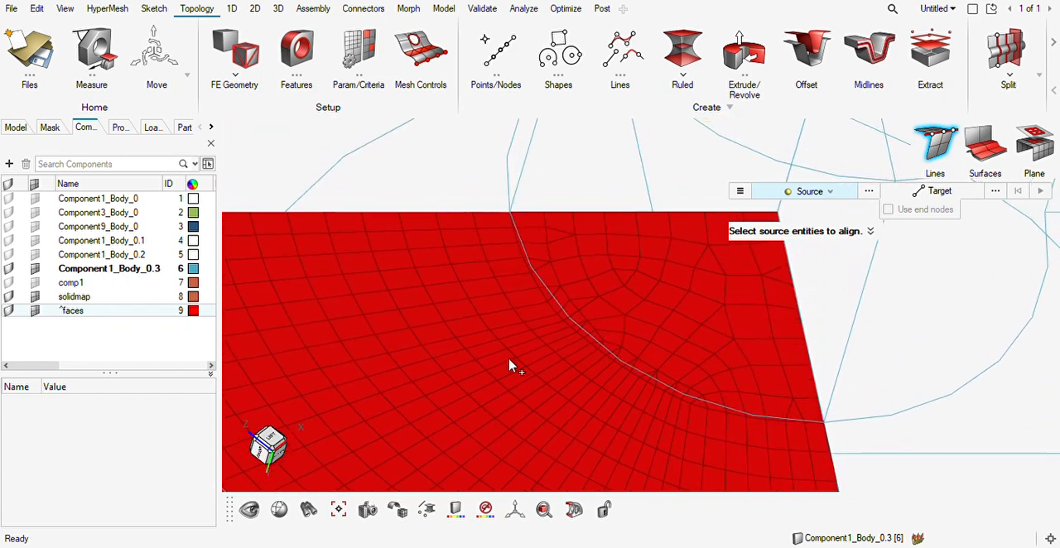
pyautogui.click(511, 215)
pyautogui.click(824, 426)
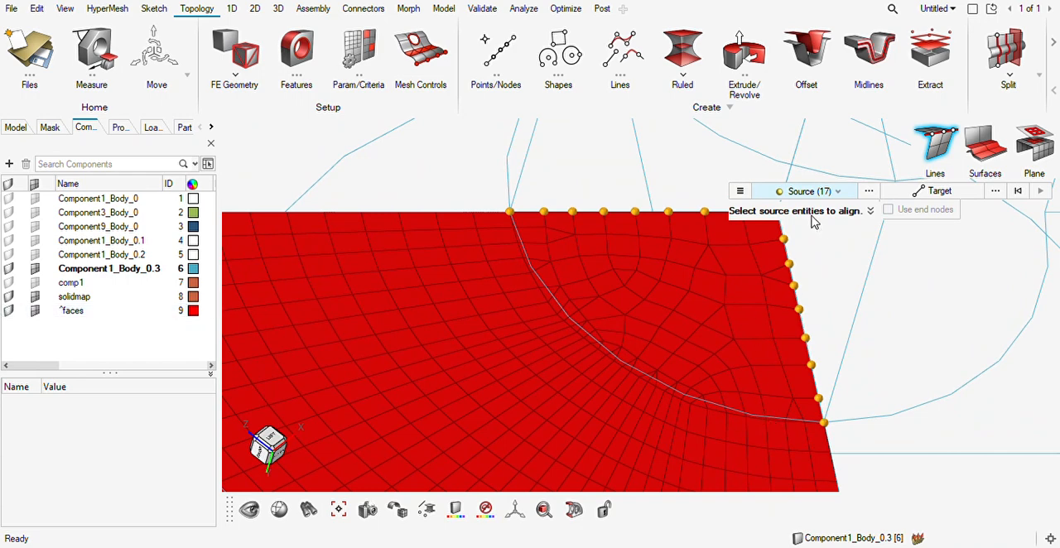
pyautogui.press('Escape')
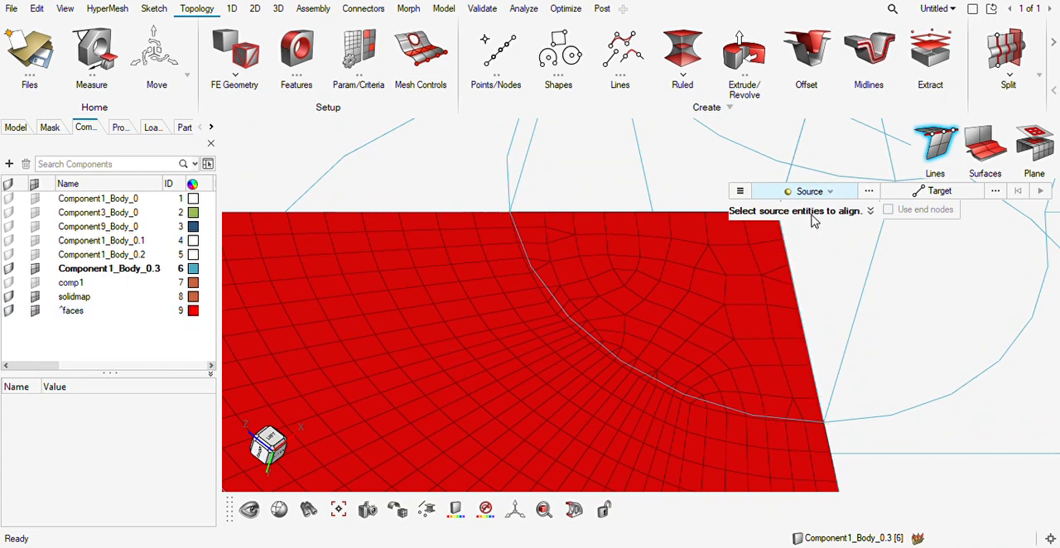
# Align the path of face nodes that follows the shaft arc, from one straight edge to the other, to the arc line.
pyautogui.click(516, 215)
pyautogui.click(664, 392)
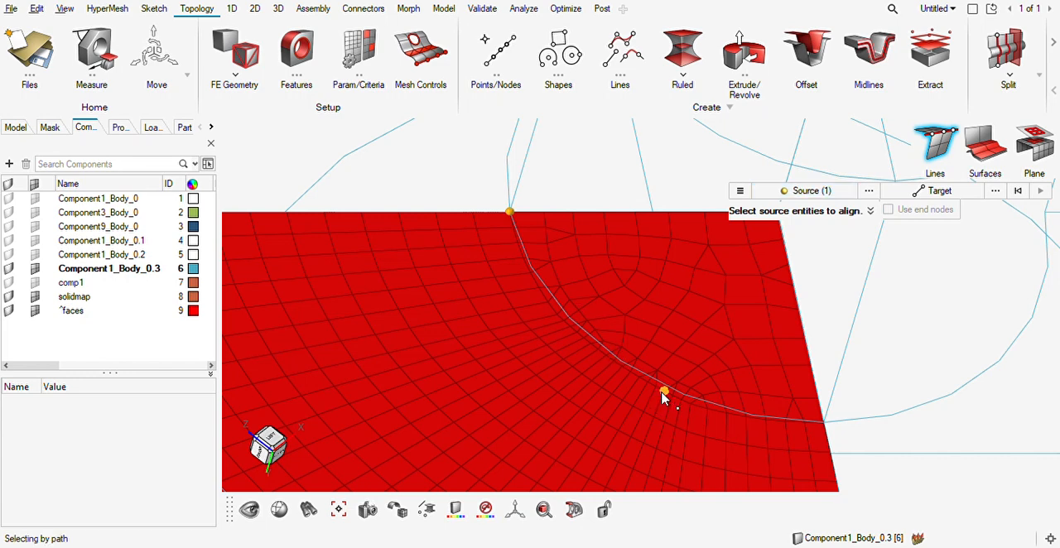
pyautogui.click(822, 424)
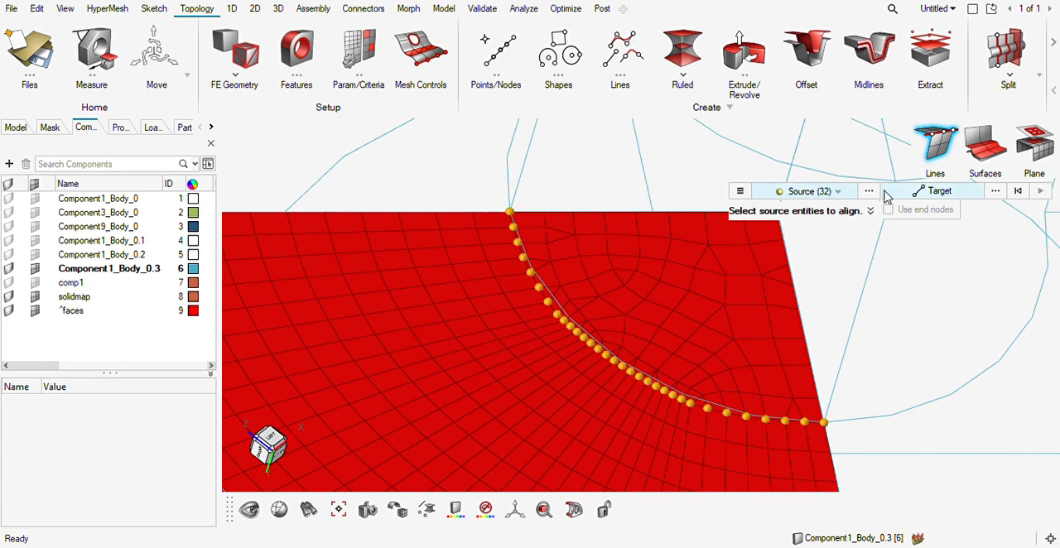
pyautogui.click(919, 192)
pyautogui.click(598, 352)
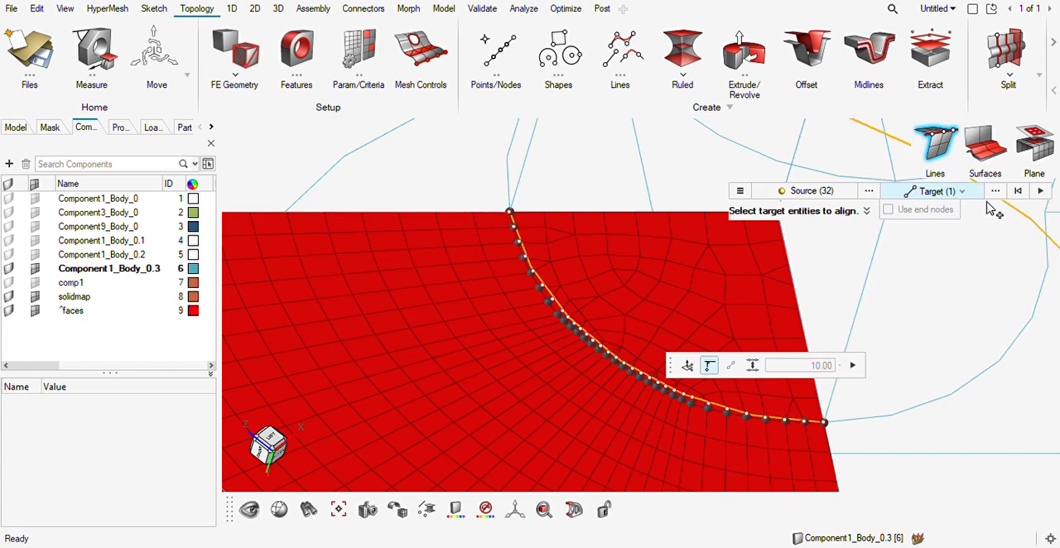
pyautogui.click(1038, 191)
# Try to flatten the sector's lower end-face elements onto a plane placed on that face, with direction -0.01, 1.00, 0.00.
pyautogui.moveTo(701, 307); pyautogui.dragTo(636, 299, button='middle')
pyautogui.click(1035, 144)
pyautogui.click(712, 285)
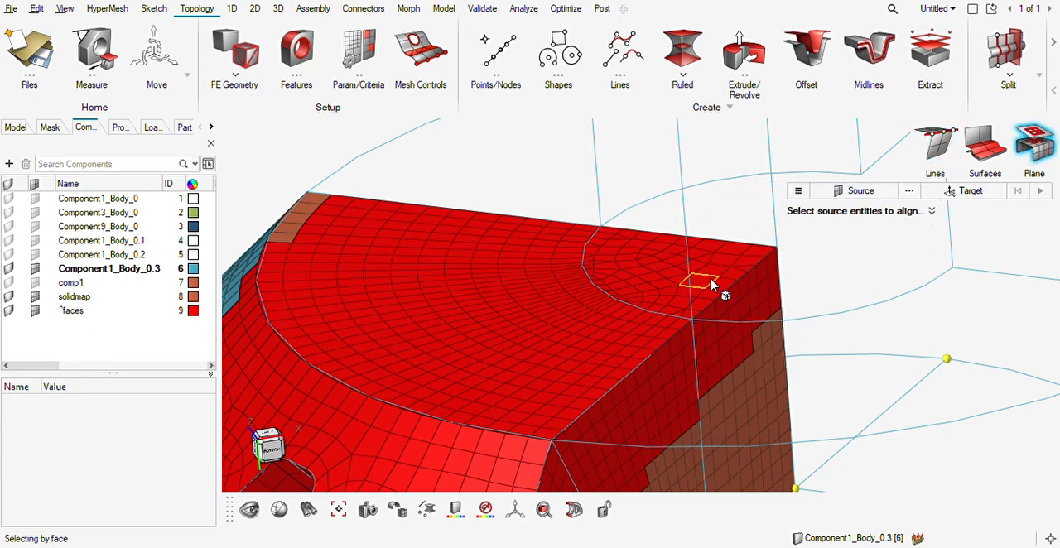
pyautogui.click(973, 191)
pyautogui.moveTo(567, 359)
pyautogui.mouseDown(button='middle')
pyautogui.moveTo(540, 412)
pyautogui.moveTo(570, 369)
pyautogui.mouseUp(button='middle')
pyautogui.moveTo(560, 313); pyautogui.dragTo(576, 257)
pyautogui.moveTo(576, 252); pyautogui.dragTo(513, 304)
pyautogui.scroll(3, 536, 264)
pyautogui.moveTo(491, 352); pyautogui.dragTo(513, 273)
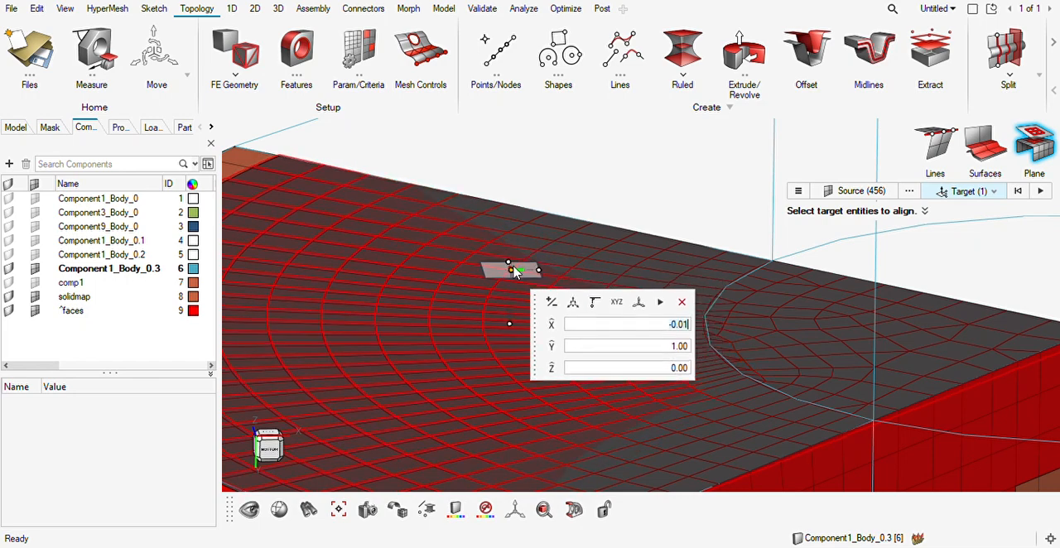
pyautogui.scroll(-2, 586, 248)
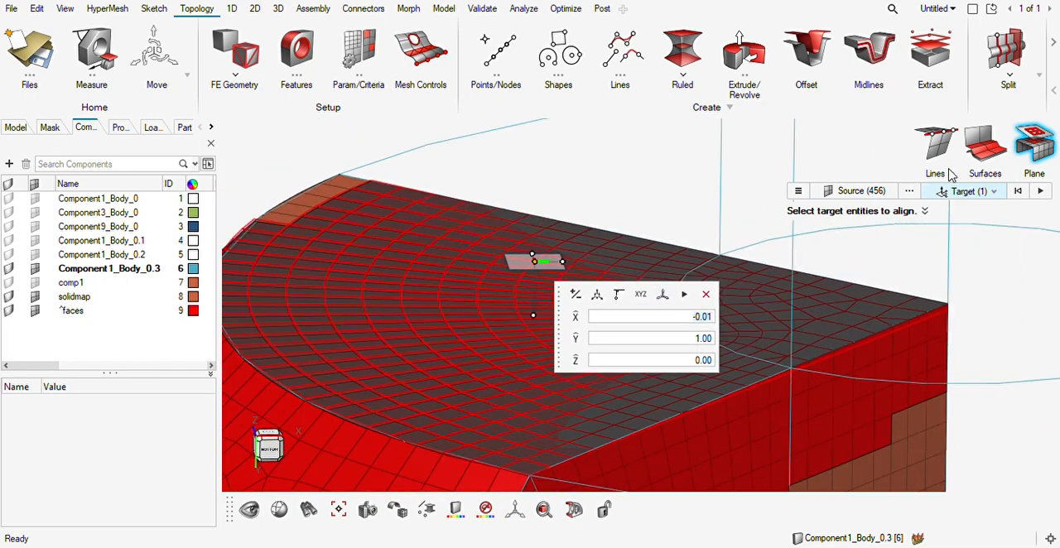
pyautogui.click(1041, 191)
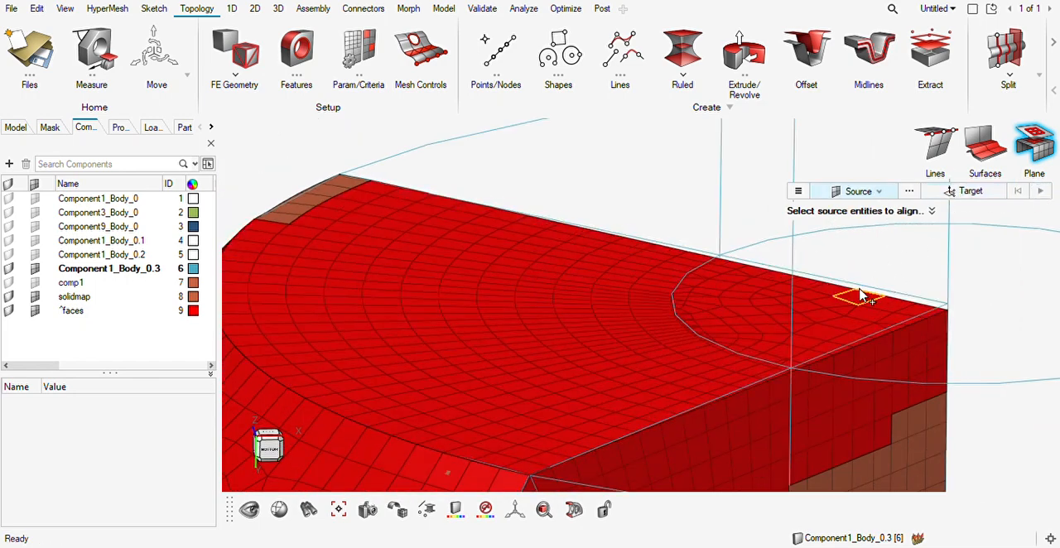
# Try to align the sector's lower end-face elements to the end surface of the geometry.
pyautogui.moveTo(860, 289); pyautogui.dragTo(841, 242, button='right')
pyautogui.scroll(-3, 842, 243)
pyautogui.moveTo(842, 247); pyautogui.dragTo(755, 298, button='middle')
pyautogui.scroll(3, 758, 282)
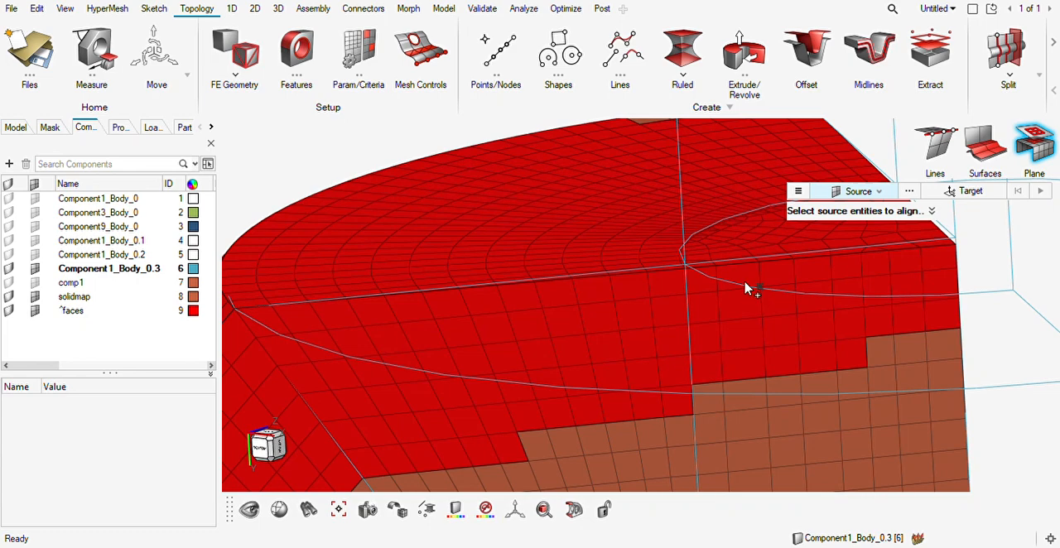
pyautogui.scroll(-3, 750, 293)
pyautogui.click(985, 145)
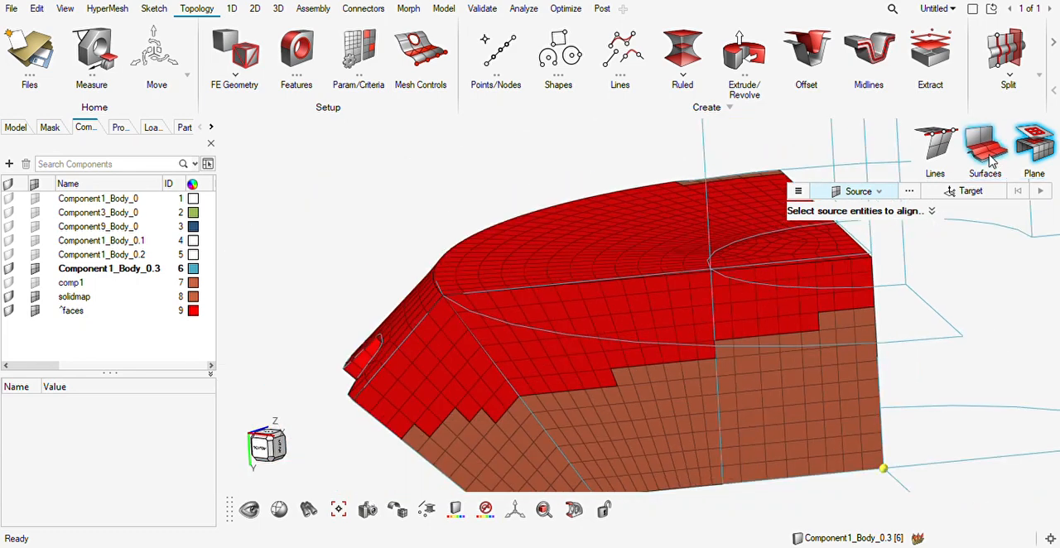
pyautogui.click(700, 240)
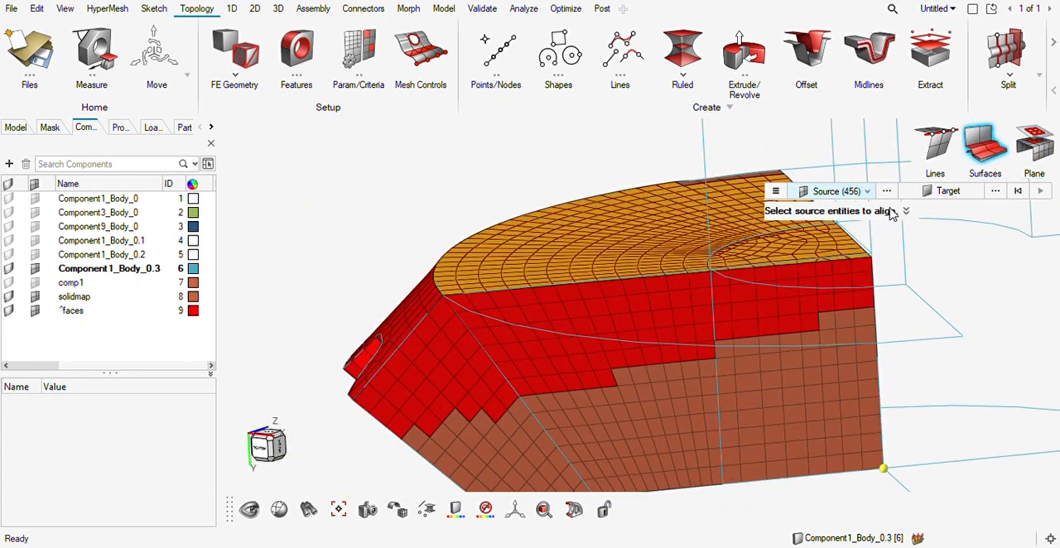
pyautogui.click(921, 194)
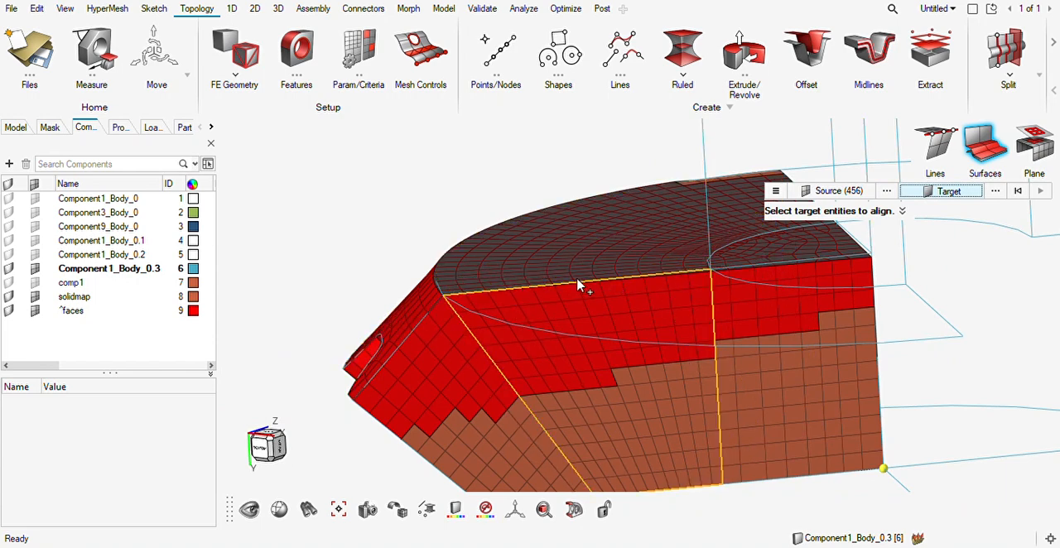
pyautogui.click(650, 205)
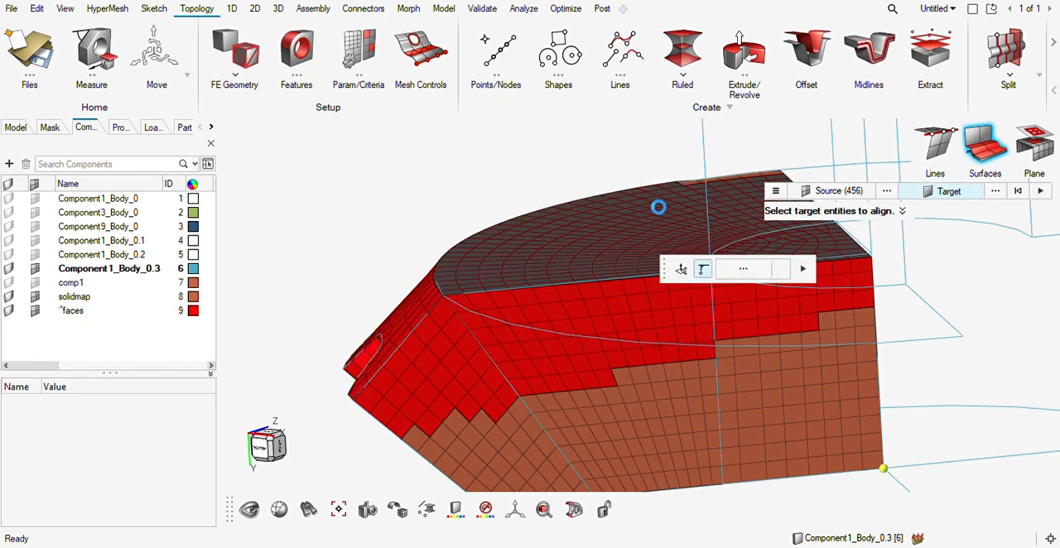
pyautogui.click(1040, 192)
pyautogui.keyDown('ctrl'); pyautogui.moveTo(781, 279); pyautogui.dragTo(710, 373); pyautogui.keyUp('ctrl')
pyautogui.scroll(6, 695, 356)
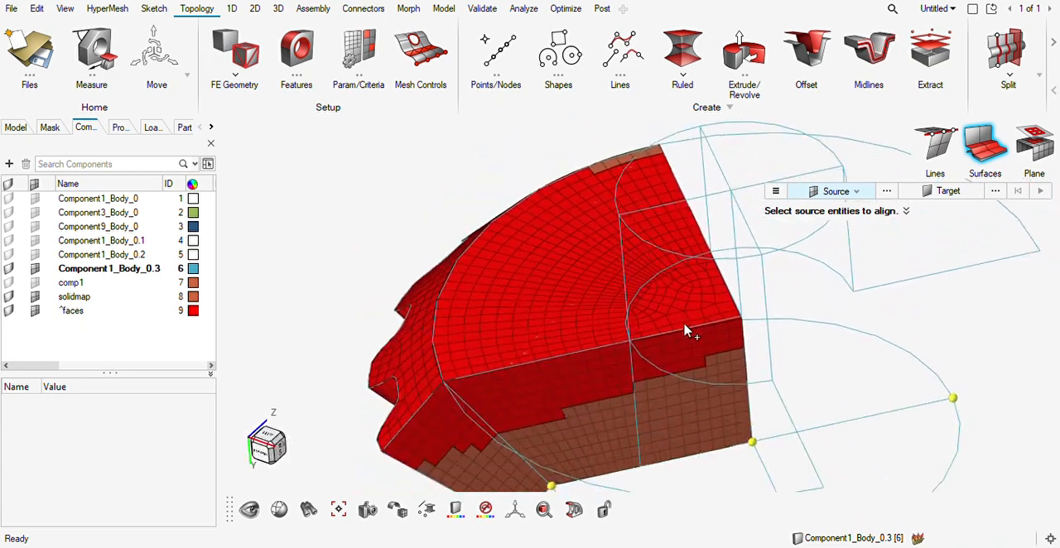
pyautogui.keyDown('ctrl'); pyautogui.moveTo(670, 338); pyautogui.dragTo(680, 334); pyautogui.keyUp('ctrl')
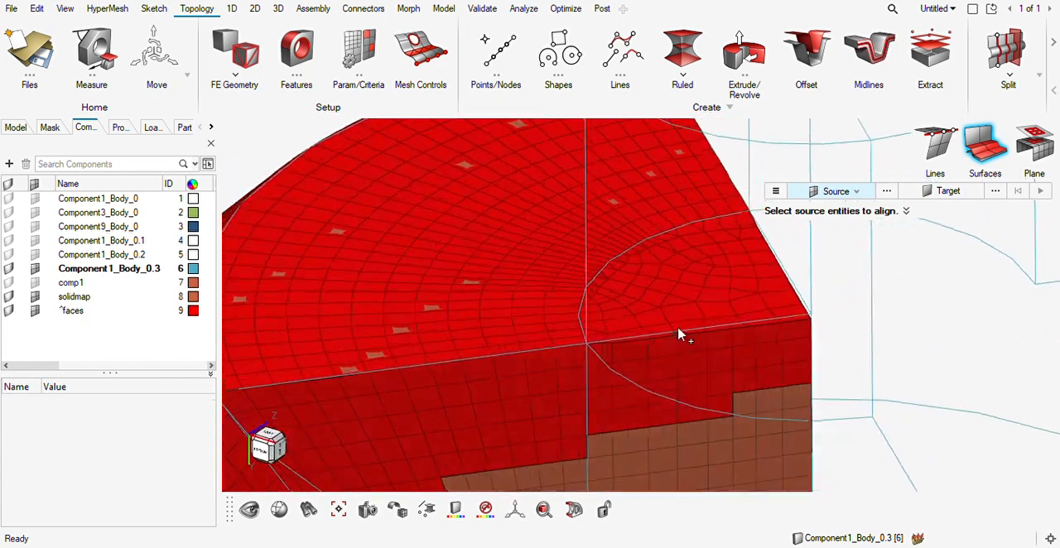
pyautogui.click(675, 301)
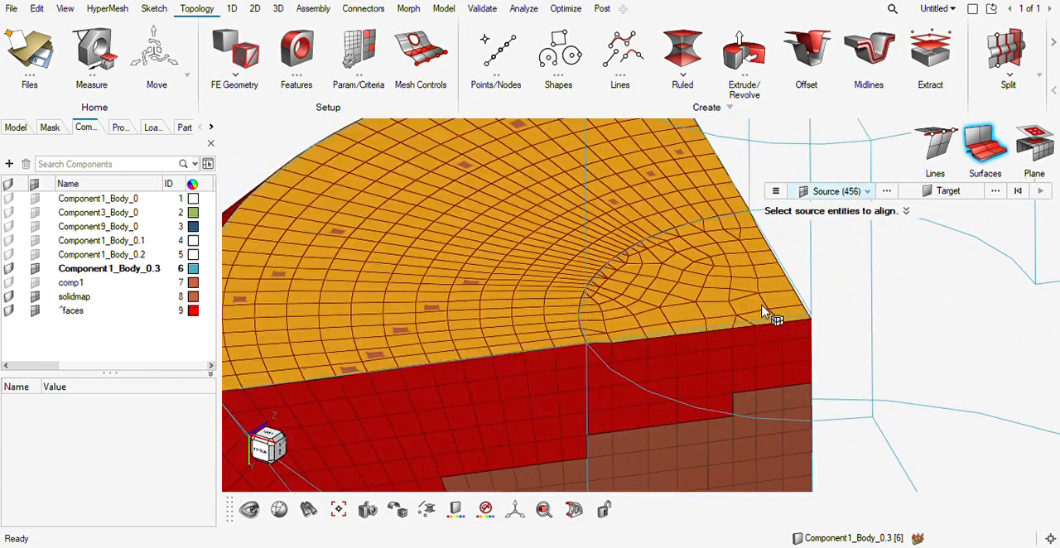
pyautogui.click(942, 191)
pyautogui.scroll(3, 785, 313)
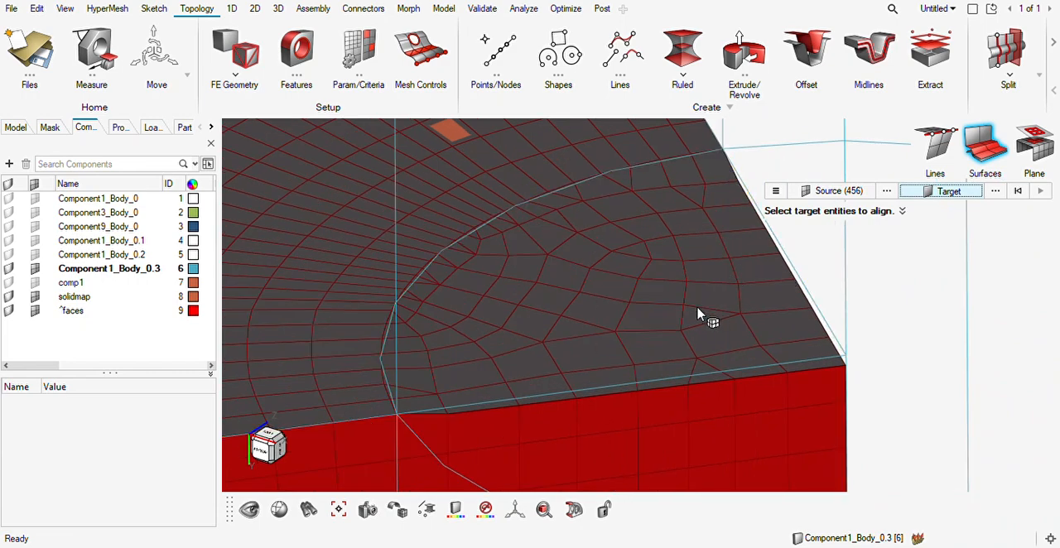
pyautogui.scroll(-2, 698, 306)
# Align the lower end-face elements to a plane based at the sector's outer corner, with direction -0.01, 1.00, 0.00.
pyautogui.click(1027, 152)
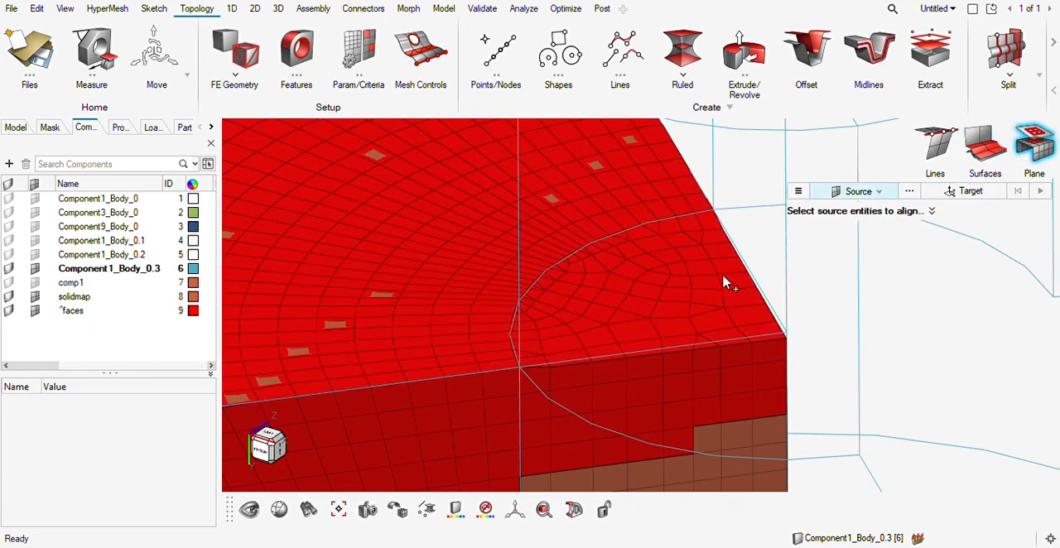
pyautogui.moveTo(520, 334); pyautogui.dragTo(742, 323, button='right')
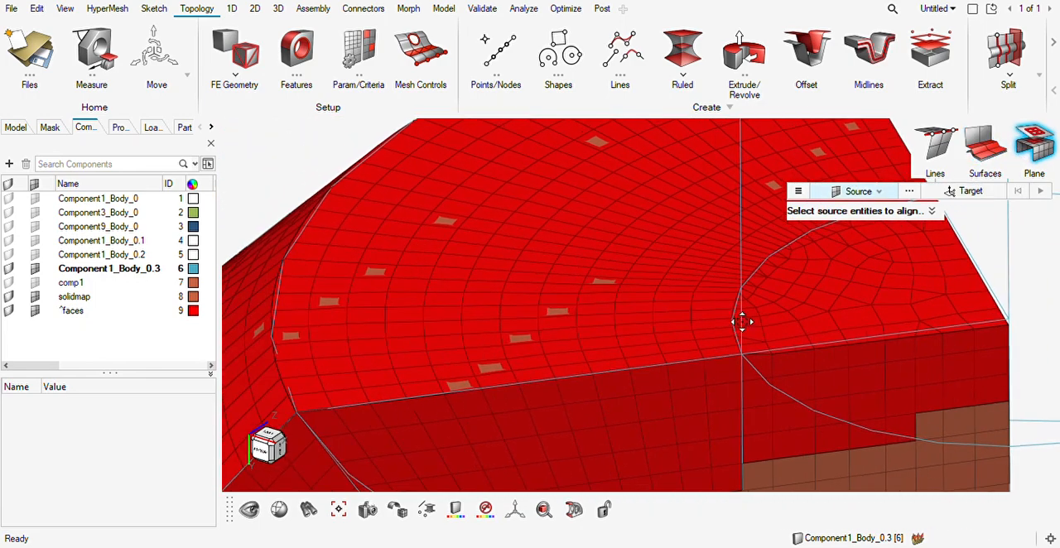
pyautogui.click(870, 296)
pyautogui.click(968, 194)
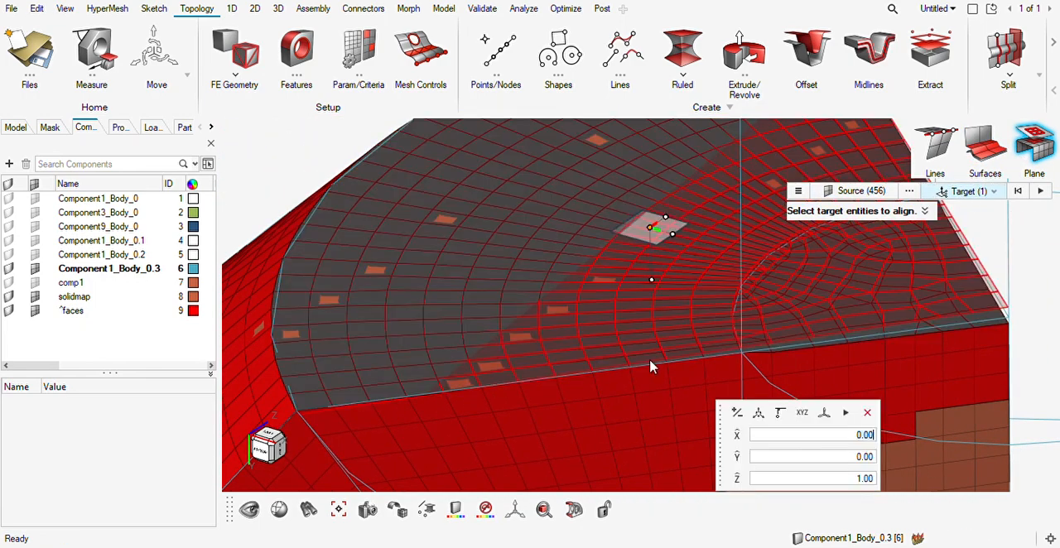
pyautogui.moveTo(654, 235); pyautogui.dragTo(397, 267)
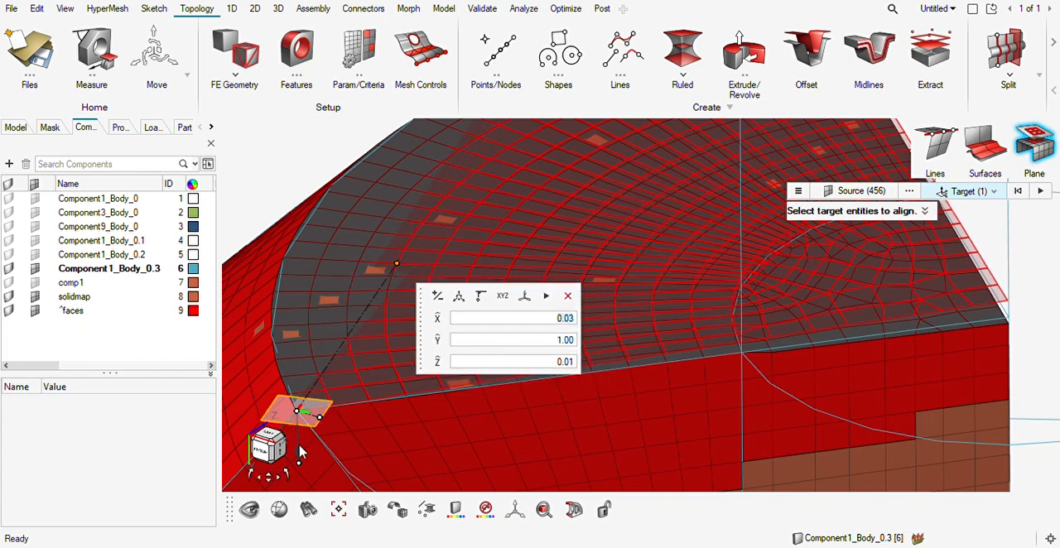
pyautogui.moveTo(319, 423); pyautogui.dragTo(473, 383)
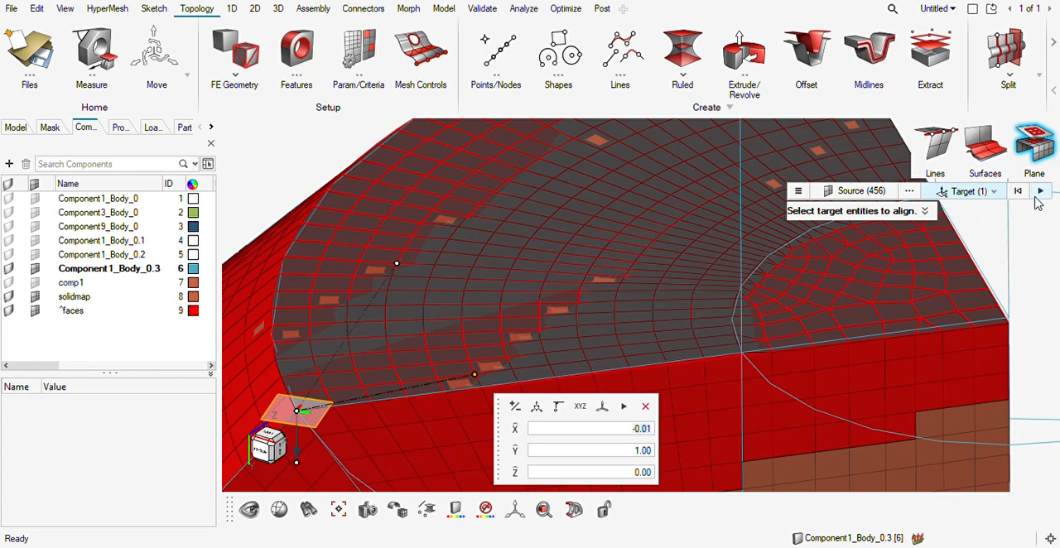
pyautogui.click(1040, 192)
pyautogui.moveTo(827, 275); pyautogui.dragTo(803, 272, button='right')
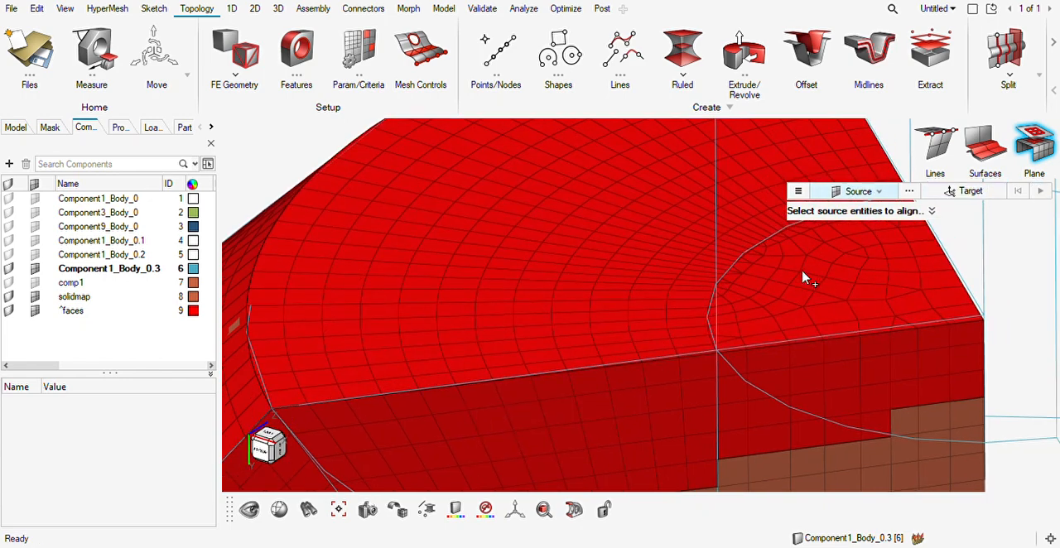
pyautogui.scroll(-3, 803, 271)
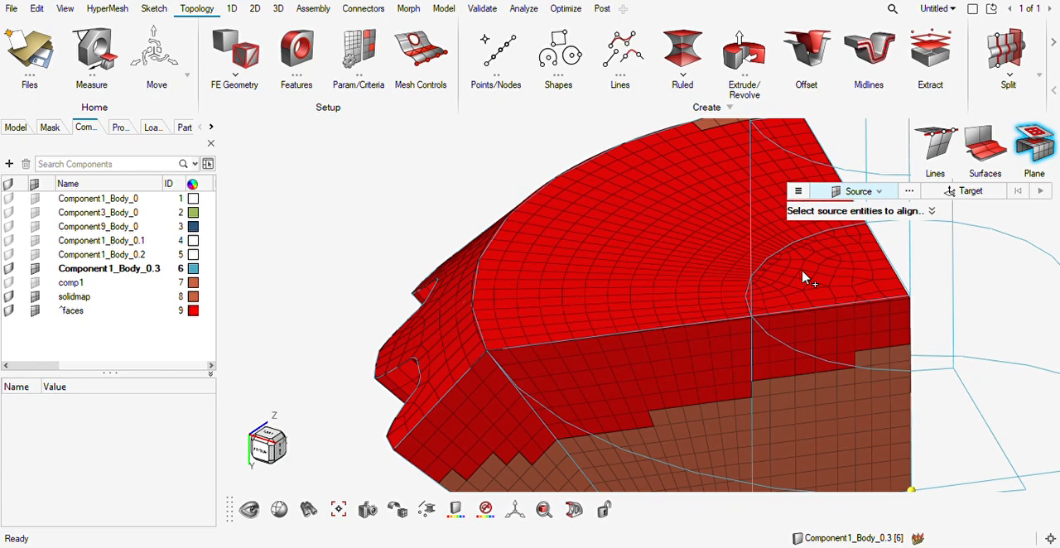
pyautogui.press('Escape')
pyautogui.press('Escape')
# Start a hex drag mesh with the hub sector's whole flattened end face as the source.
pyautogui.moveTo(809, 283); pyautogui.dragTo(736, 302, button='right')
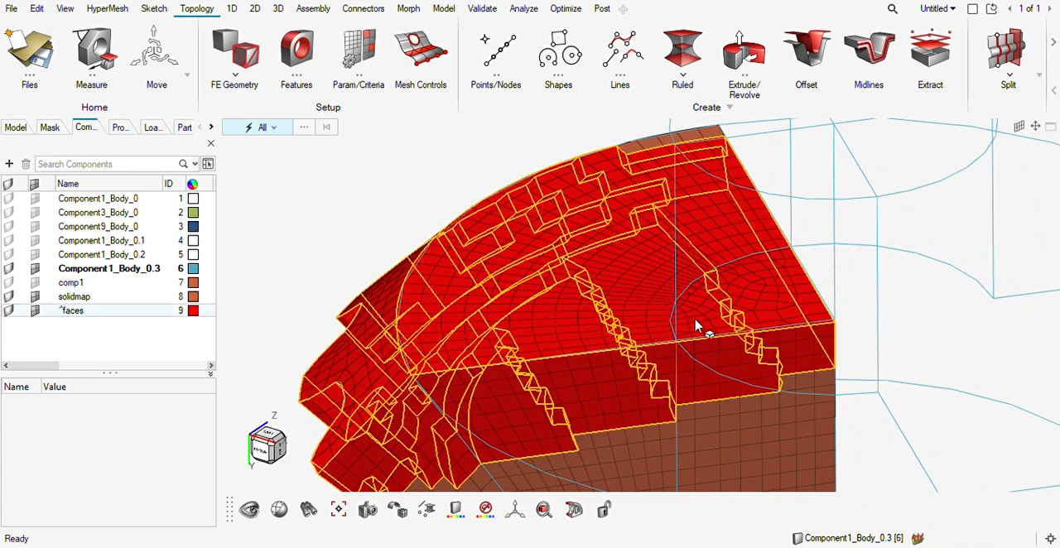
pyautogui.click(279, 9)
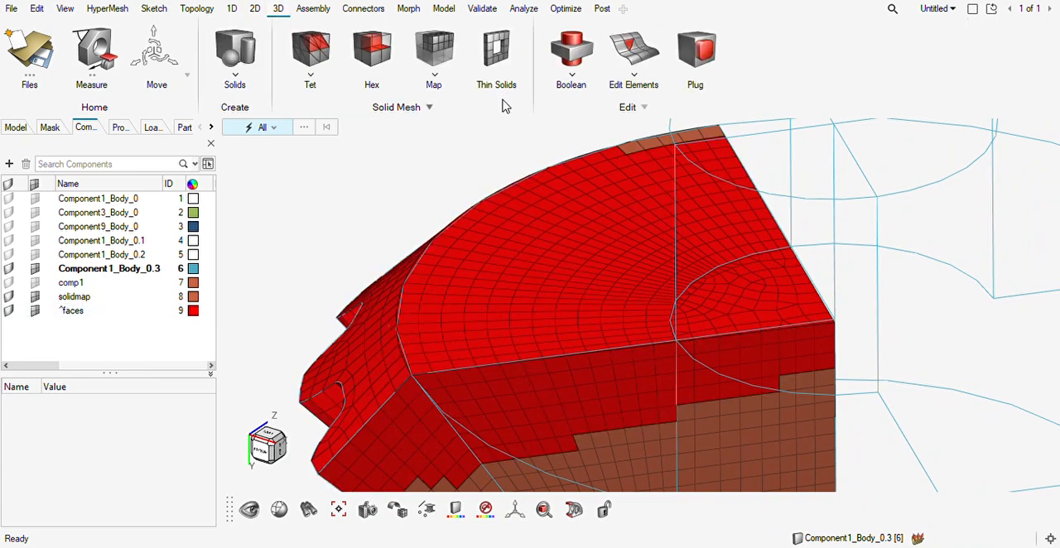
pyautogui.click(434, 50)
pyautogui.click(372, 49)
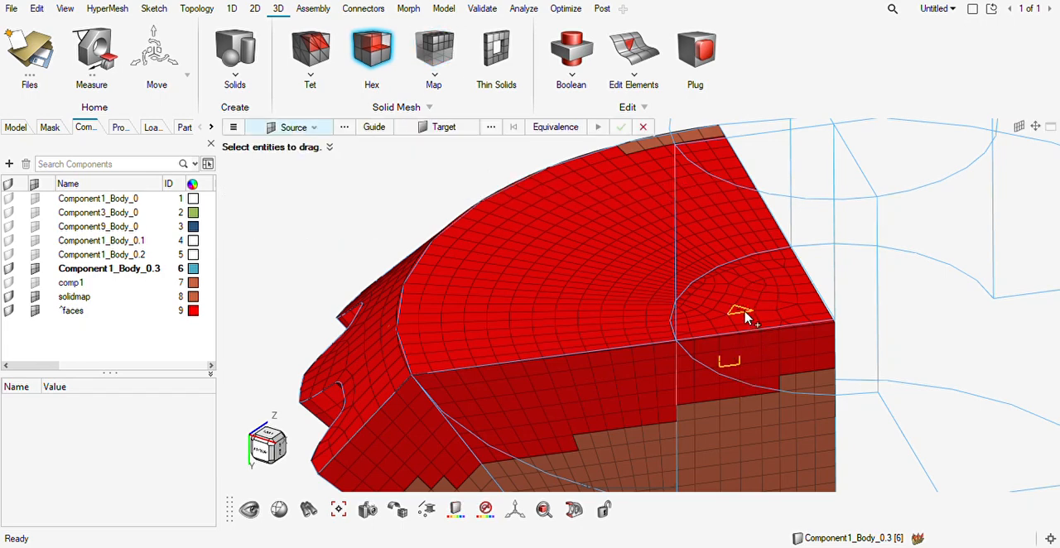
pyautogui.click(743, 315)
# Remove the end-face elements just outside the shaft arc from the drag source, from the lower edge around to the upper edge.
pyautogui.moveTo(587, 345); pyautogui.dragTo(621, 335, button='middle')
pyautogui.keyDown('shift'); pyautogui.moveTo(669, 291); pyautogui.dragTo(535, 409); pyautogui.keyUp('shift')
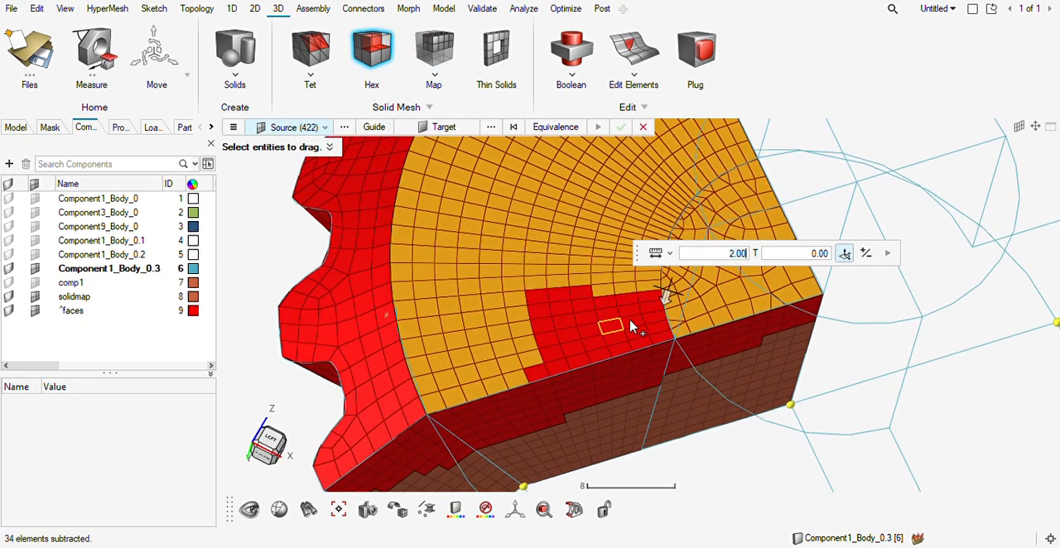
pyautogui.moveTo(649, 323); pyautogui.dragTo(614, 431, button='right')
pyautogui.keyDown('shift'); pyautogui.moveTo(714, 230); pyautogui.dragTo(663, 287); pyautogui.keyUp('shift')
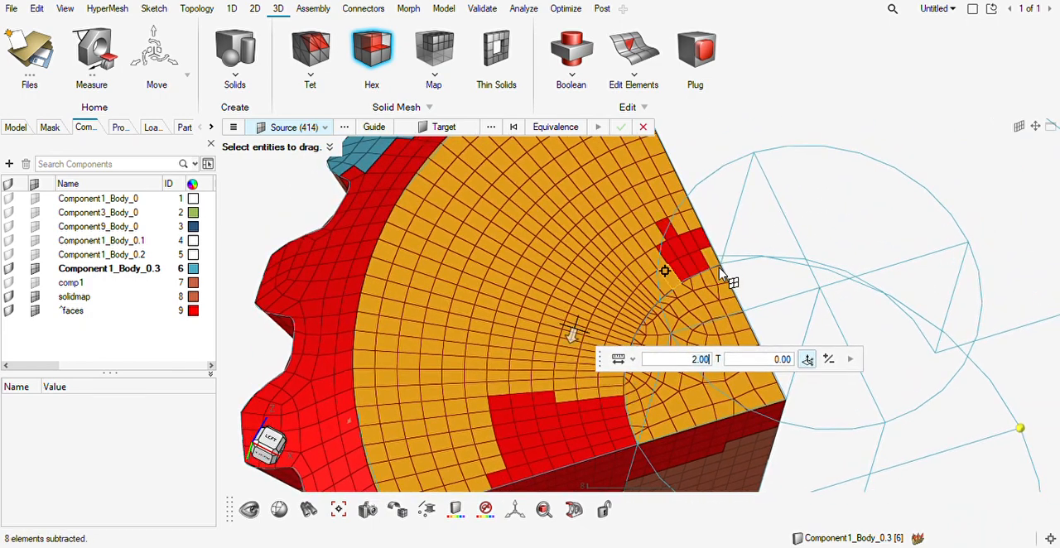
pyautogui.keyDown('shift'); pyautogui.moveTo(724, 232); pyautogui.dragTo(599, 314); pyautogui.keyUp('shift')
pyautogui.moveTo(629, 326); pyautogui.dragTo(731, 262, button='right')
pyautogui.keyDown('shift'); pyautogui.moveTo(690, 239); pyautogui.dragTo(644, 362); pyautogui.keyUp('shift')
pyautogui.keyDown('shift'); pyautogui.moveTo(748, 199); pyautogui.dragTo(710, 267); pyautogui.keyUp('shift')
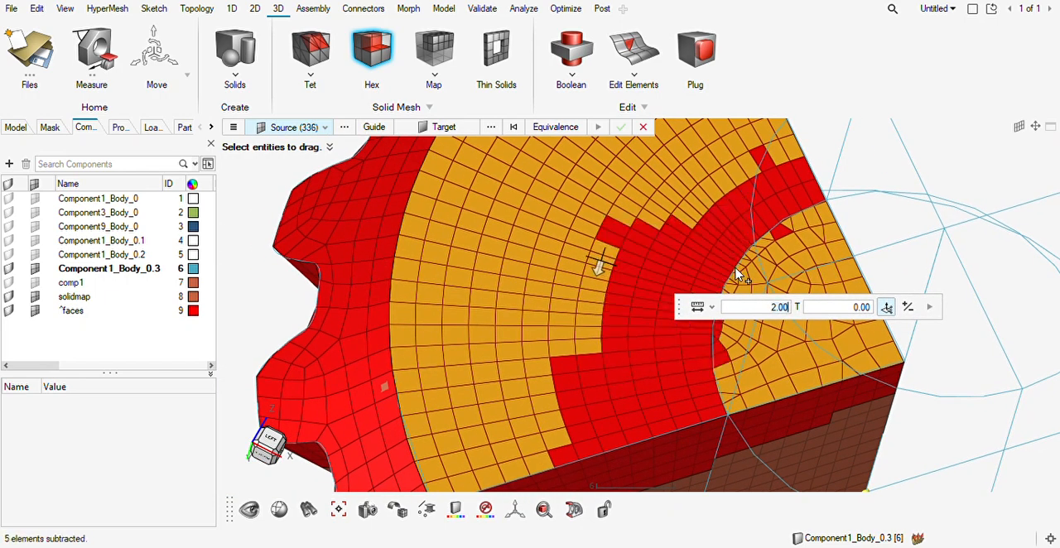
# Add the wrongly deselected small elements along the inner side of the shaft arc back to the drag source.
pyautogui.scroll(3, 762, 247)
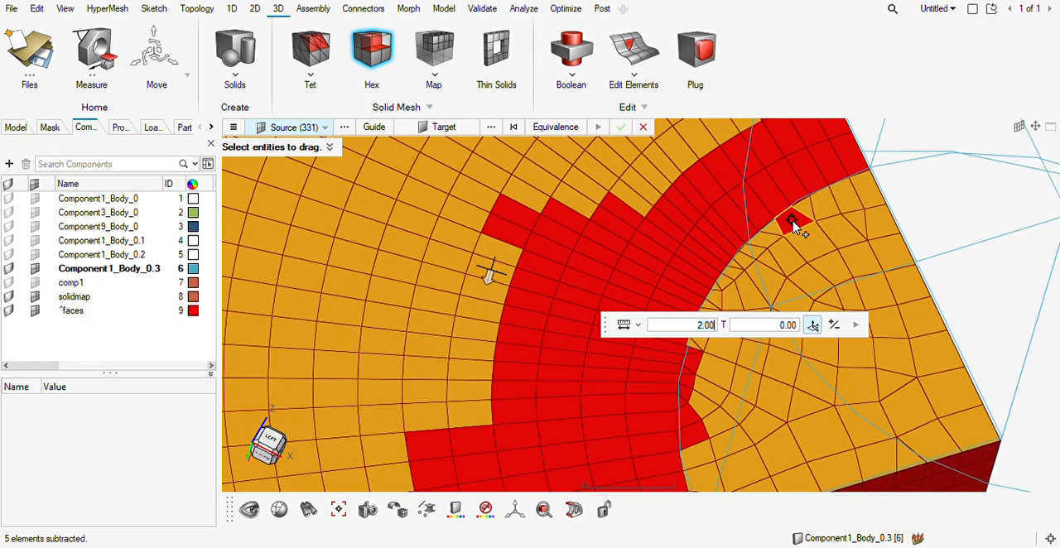
pyautogui.click(793, 224)
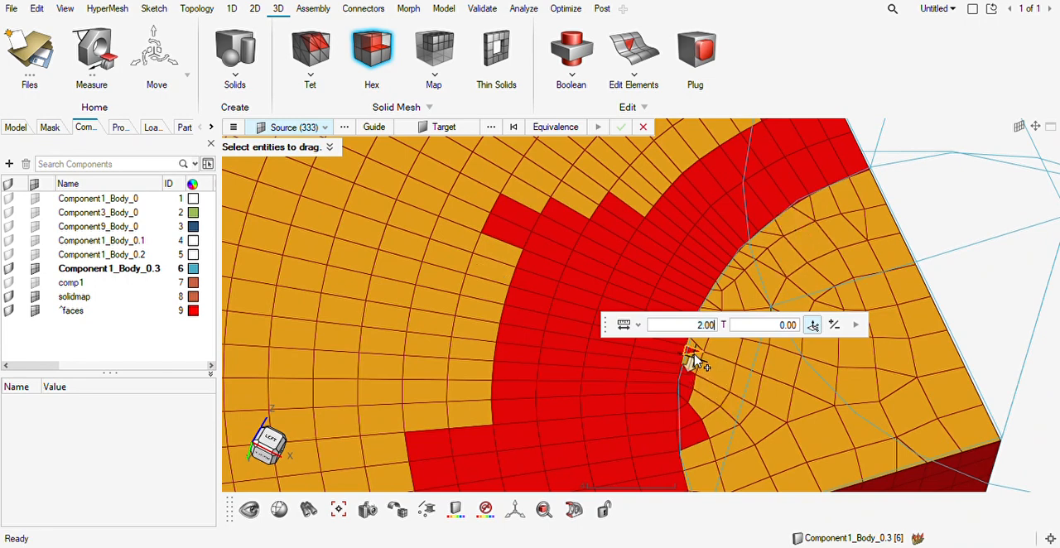
pyautogui.click(688, 378)
pyautogui.click(687, 378)
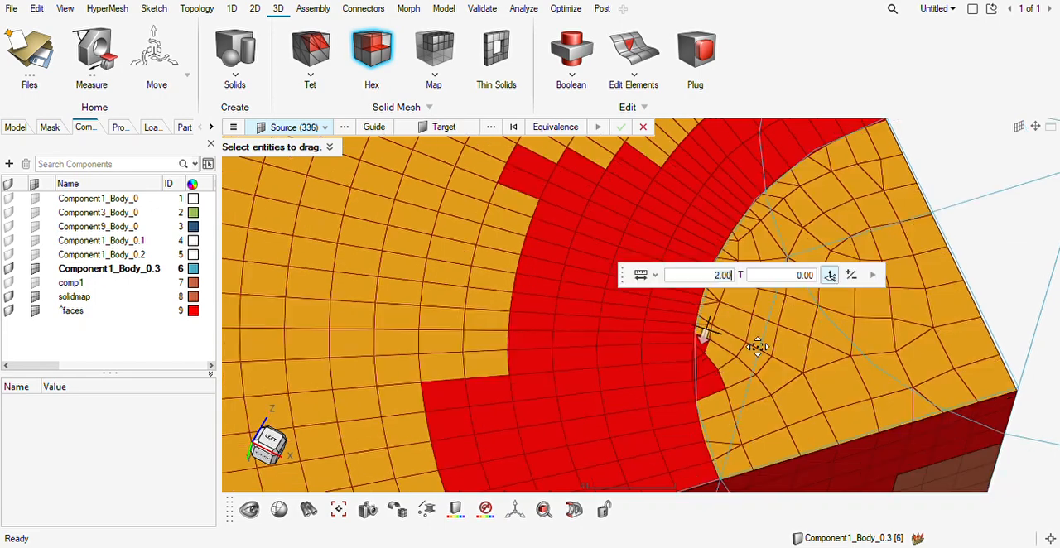
pyautogui.scroll(2, 708, 403)
pyautogui.click(698, 398)
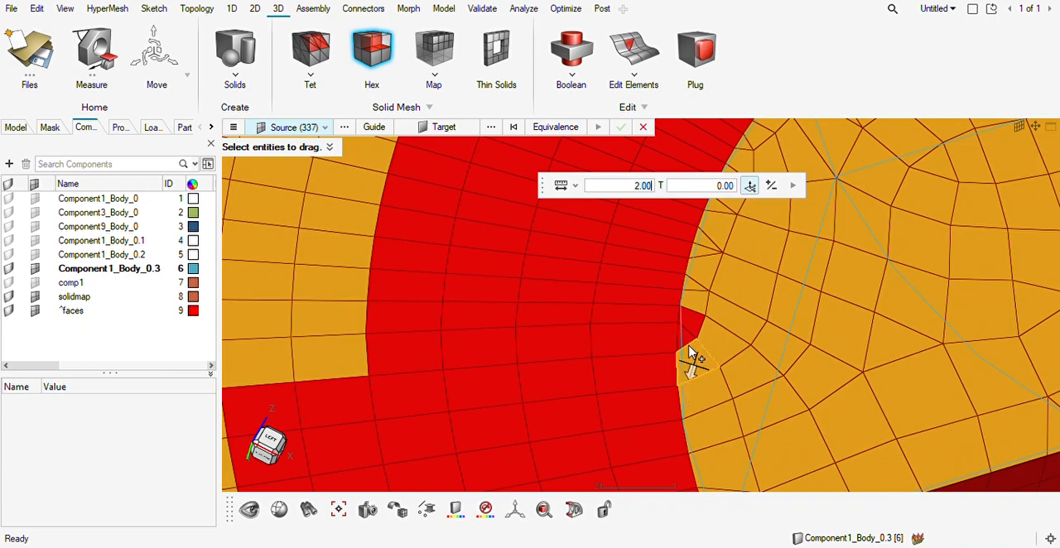
pyautogui.click(689, 342)
pyautogui.click(691, 324)
pyautogui.scroll(-6, 773, 314)
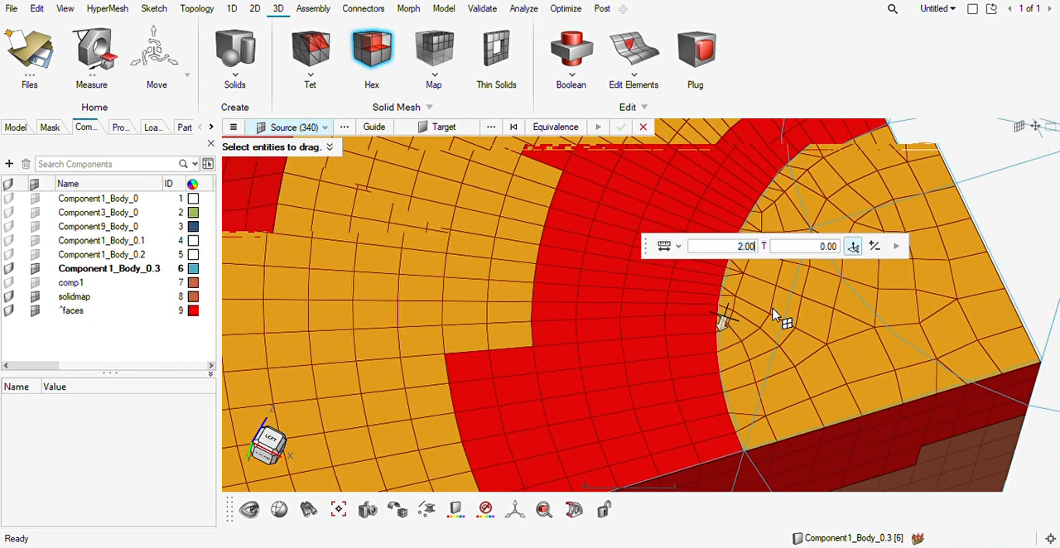
# Deselect all remaining source elements outside the shaft arc, keeping only the face elements inside it.
pyautogui.keyDown('shift'); pyautogui.moveTo(685, 219); pyautogui.dragTo(426, 490, button='right'); pyautogui.keyUp('shift')
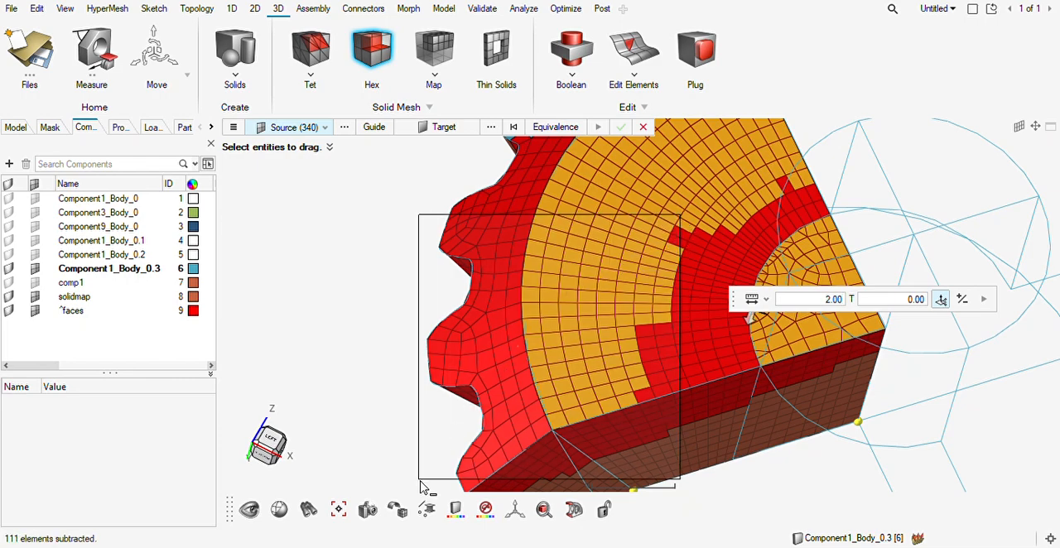
pyautogui.keyDown('ctrl'); pyautogui.moveTo(620, 324); pyautogui.dragTo(741, 303); pyautogui.keyUp('ctrl')
pyautogui.keyDown('shift'); pyautogui.moveTo(840, 167); pyautogui.dragTo(672, 355, button='right'); pyautogui.keyUp('shift')
pyautogui.keyDown('shift'); pyautogui.moveTo(763, 252); pyautogui.dragTo(722, 351, button='right'); pyautogui.keyUp('shift')
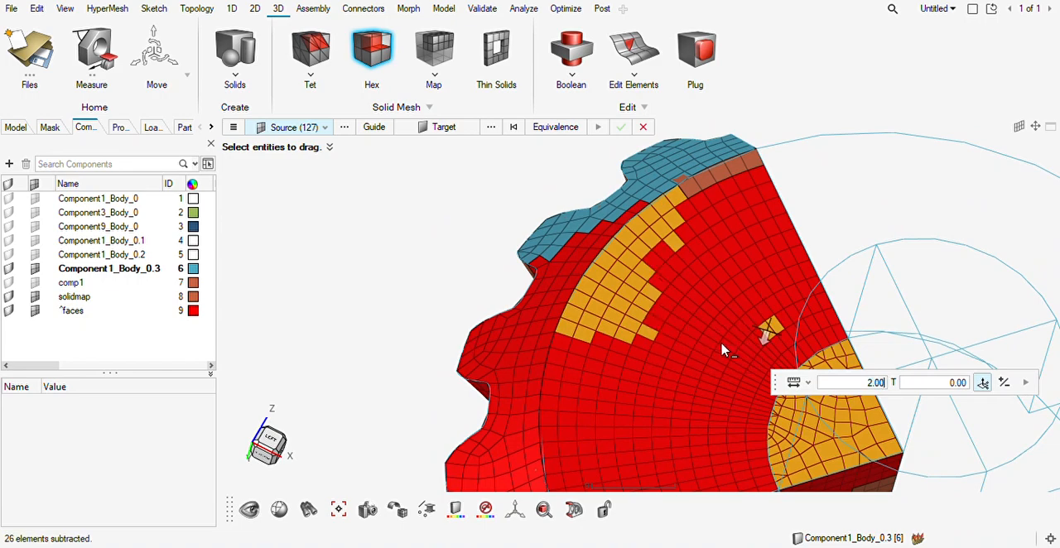
pyautogui.keyDown('shift'); pyautogui.moveTo(791, 298); pyautogui.dragTo(729, 355, button='right'); pyautogui.keyUp('shift')
pyautogui.keyDown('shift'); pyautogui.moveTo(727, 171); pyautogui.dragTo(472, 404, button='right'); pyautogui.keyUp('shift')
pyautogui.keyDown('ctrl'); pyautogui.moveTo(575, 348); pyautogui.dragTo(571, 213); pyautogui.keyUp('ctrl')
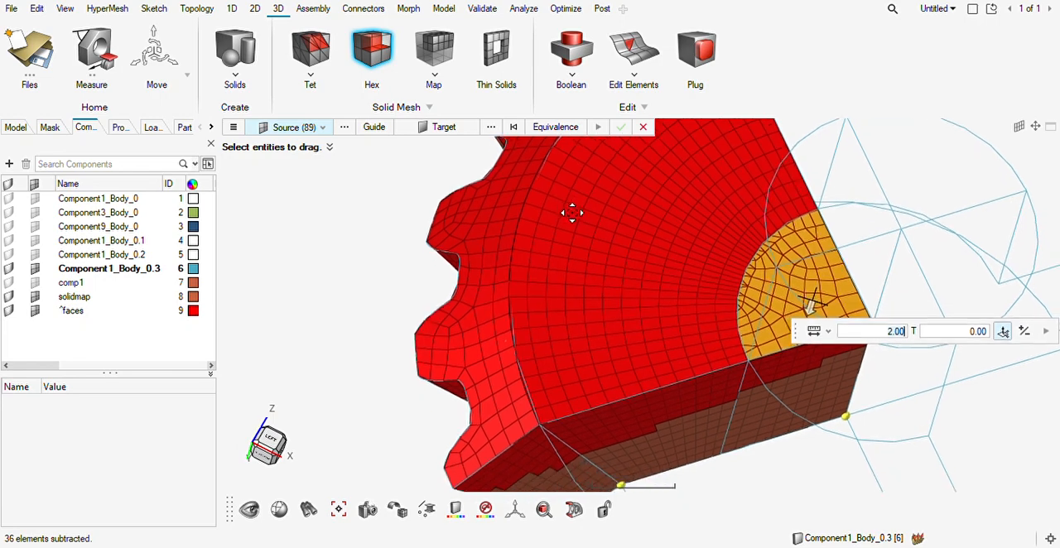
# Drag the source elements to the shaft sector's far end face as target, creating the shaft's hex mesh, and close the tool.
pyautogui.click(439, 126)
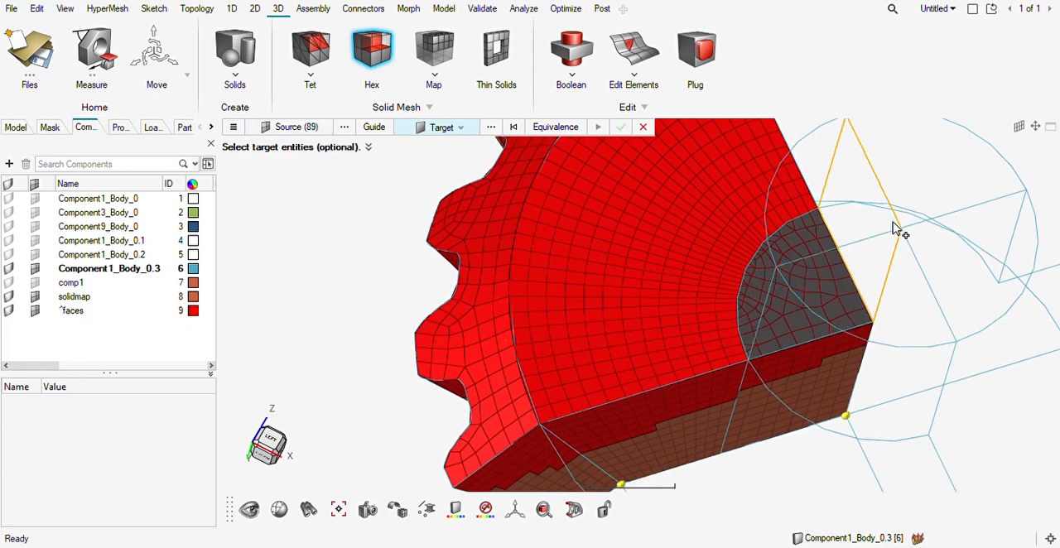
pyautogui.keyDown('ctrl'); pyautogui.moveTo(828, 158); pyautogui.dragTo(797, 377); pyautogui.keyUp('ctrl')
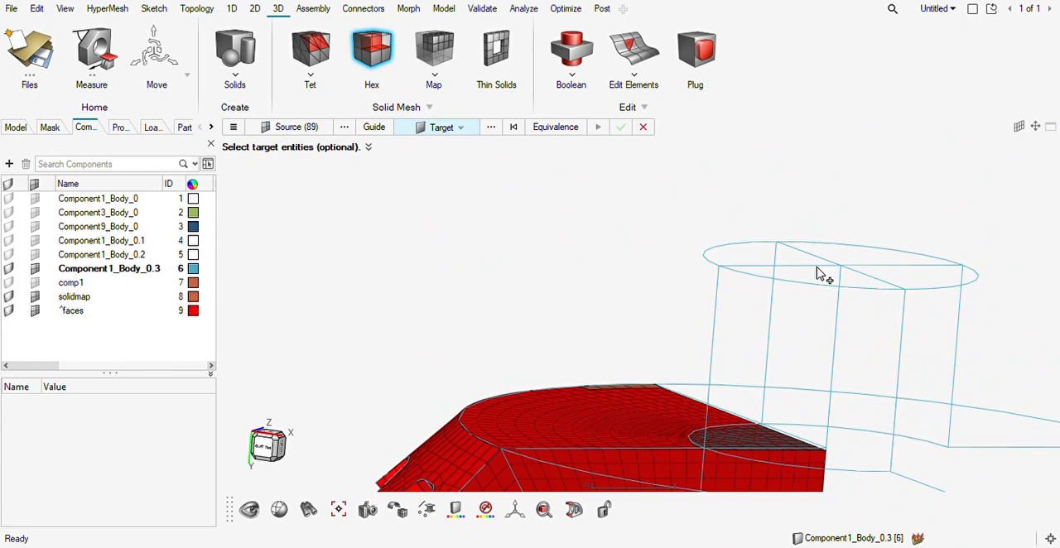
pyautogui.click(724, 257)
pyautogui.click(927, 477)
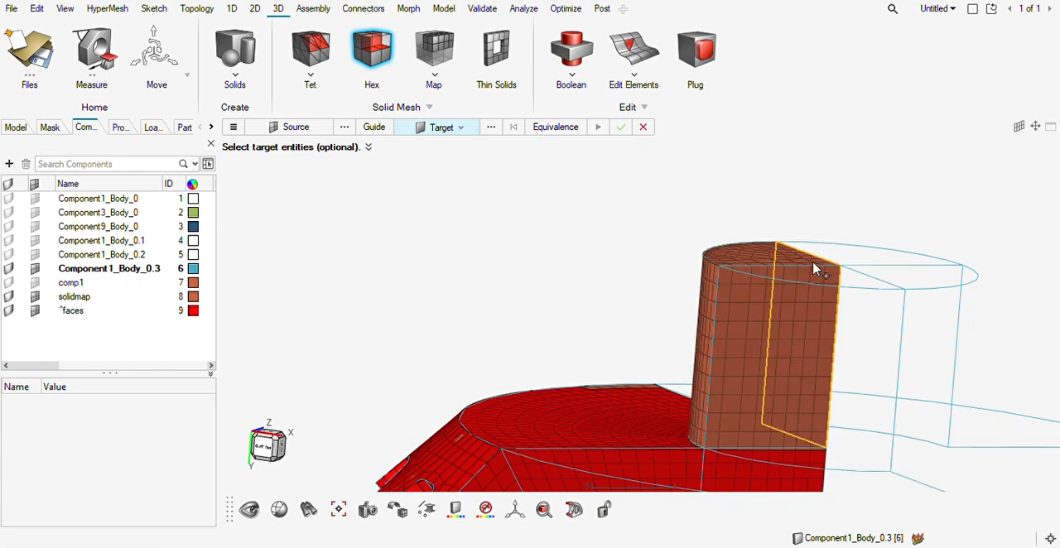
pyautogui.press('Escape')
pyautogui.keyDown('ctrl'); pyautogui.moveTo(801, 354); pyautogui.dragTo(688, 257, button='right'); pyautogui.keyUp('ctrl')
pyautogui.scroll(-5, 688, 258)
pyautogui.keyDown('ctrl'); pyautogui.moveTo(688, 258); pyautogui.dragTo(639, 438); pyautogui.keyUp('ctrl')
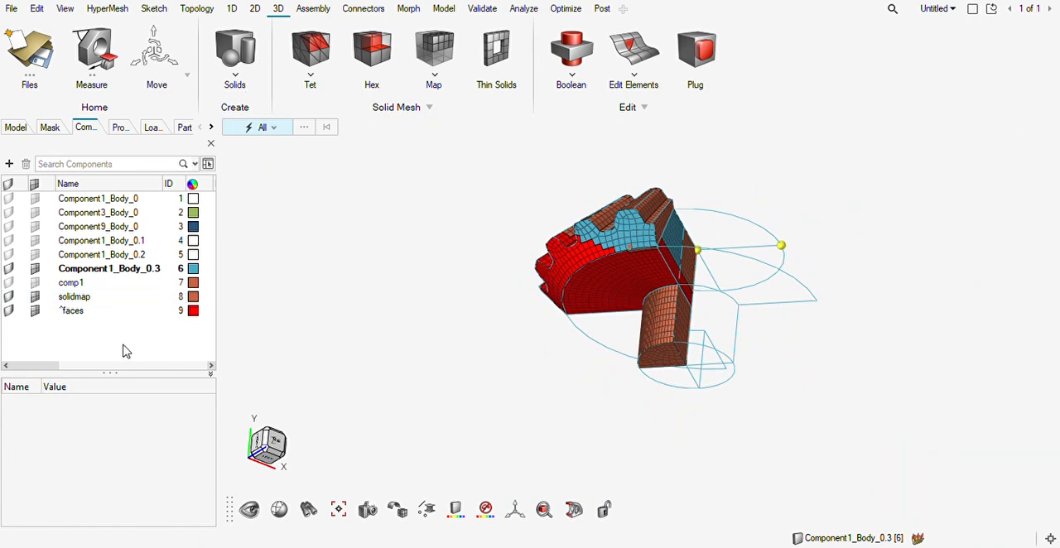
# Select all elements in the model and isolate them.
pyautogui.click(49, 128)
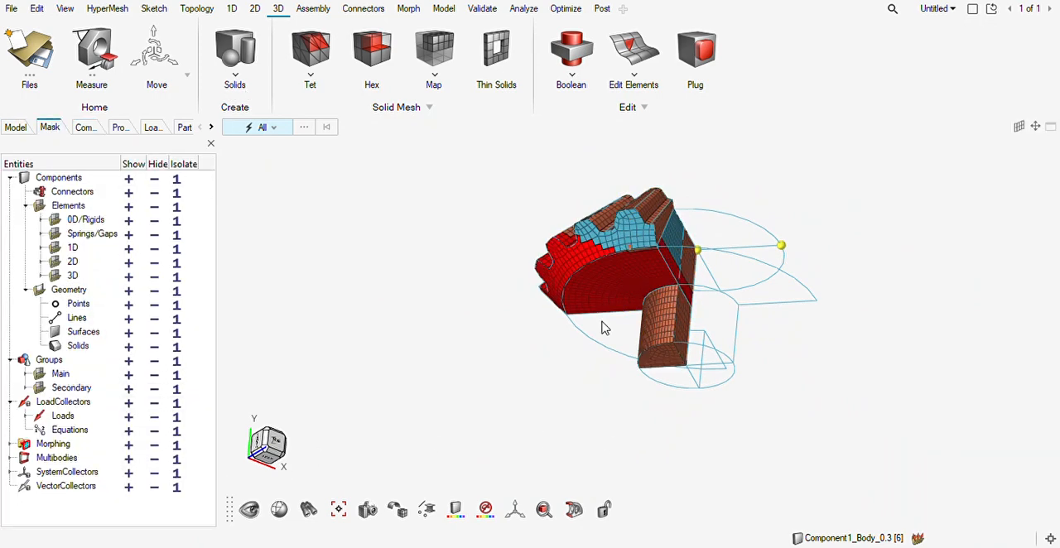
pyautogui.press('e')
pyautogui.hotkey('ctrl', 'a')
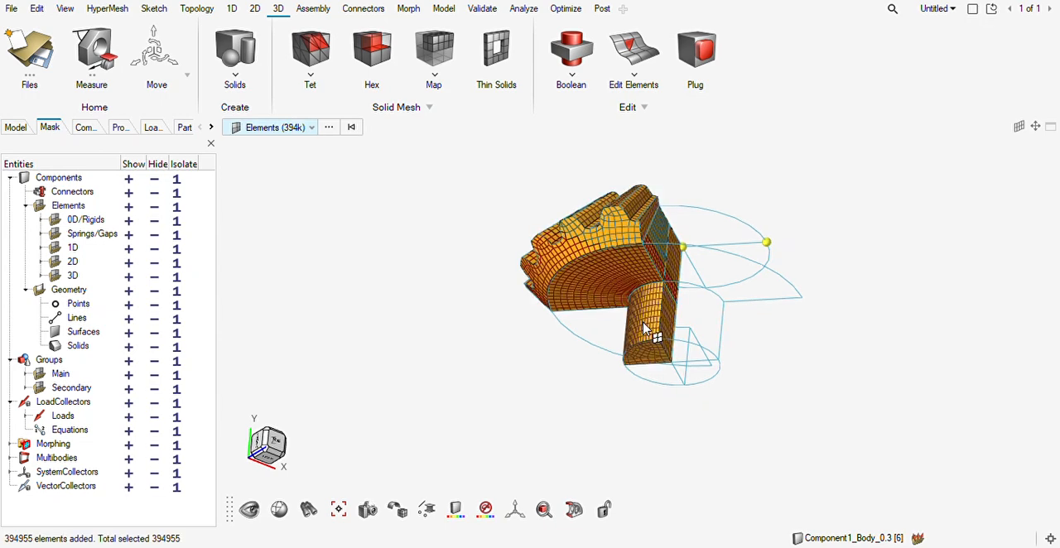
pyautogui.press('i')
pyautogui.moveTo(605, 321); pyautogui.dragTo(595, 343, button='middle')
pyautogui.press('Escape')
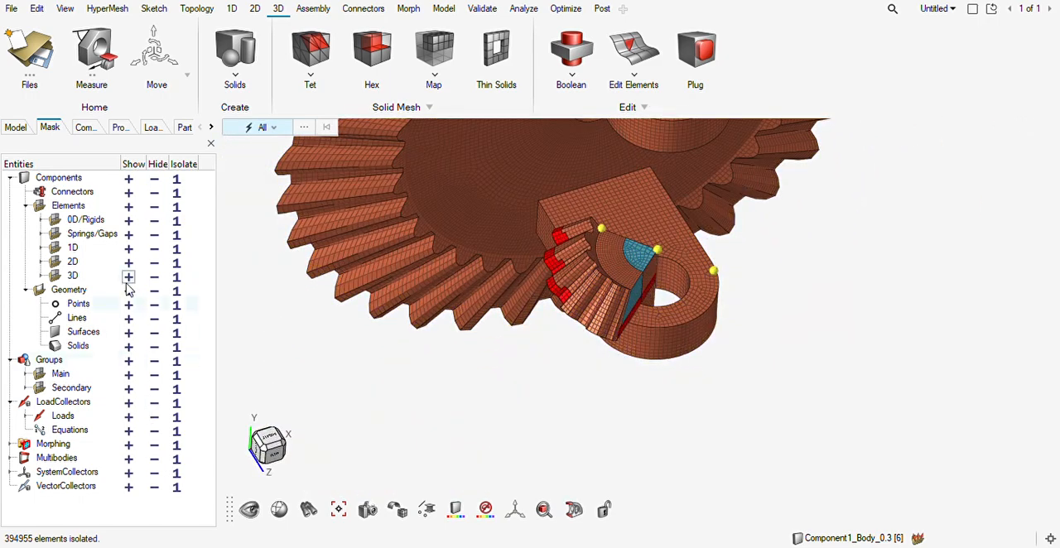
# Isolate the 2D elements and delete all of them, leaving only the solid mesh.
pyautogui.click(175, 262)
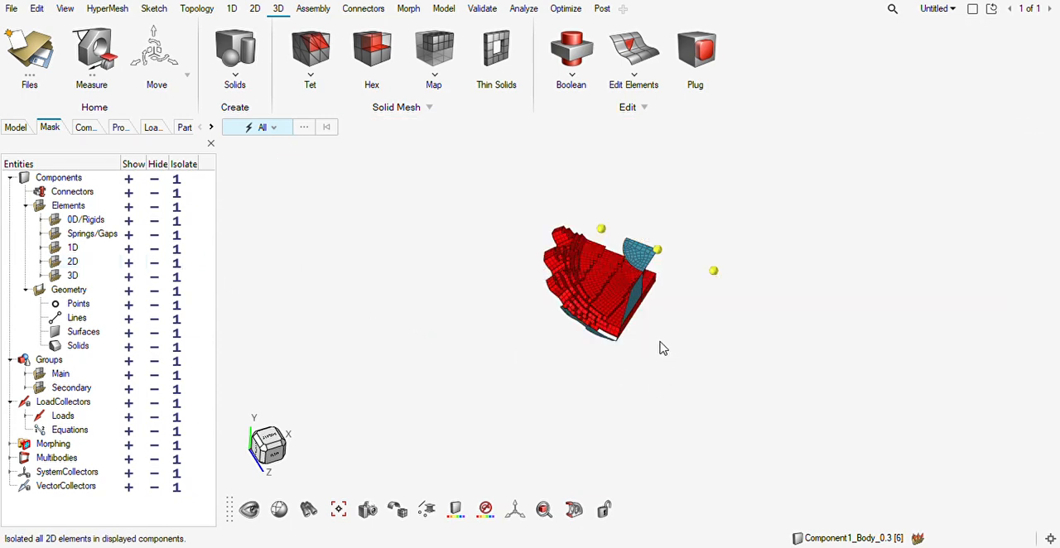
pyautogui.press('e')
pyautogui.moveTo(788, 157); pyautogui.dragTo(411, 435)
pyautogui.press('Delete')
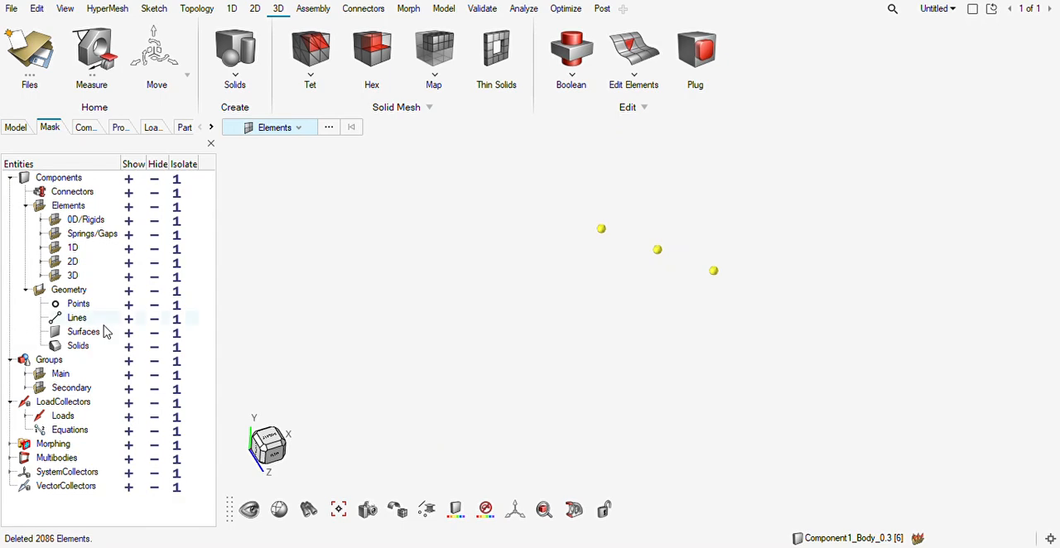
# Redisplay the solid mesh, select the bevel gear sector's attached elements, reverse the selection and hide everything else.
pyautogui.hotkey('ctrl', 'z')
pyautogui.moveTo(618, 304)
pyautogui.mouseDown(button='middle')
pyautogui.moveTo(627, 301)
pyautogui.moveTo(614, 293)
pyautogui.mouseUp(button='middle')
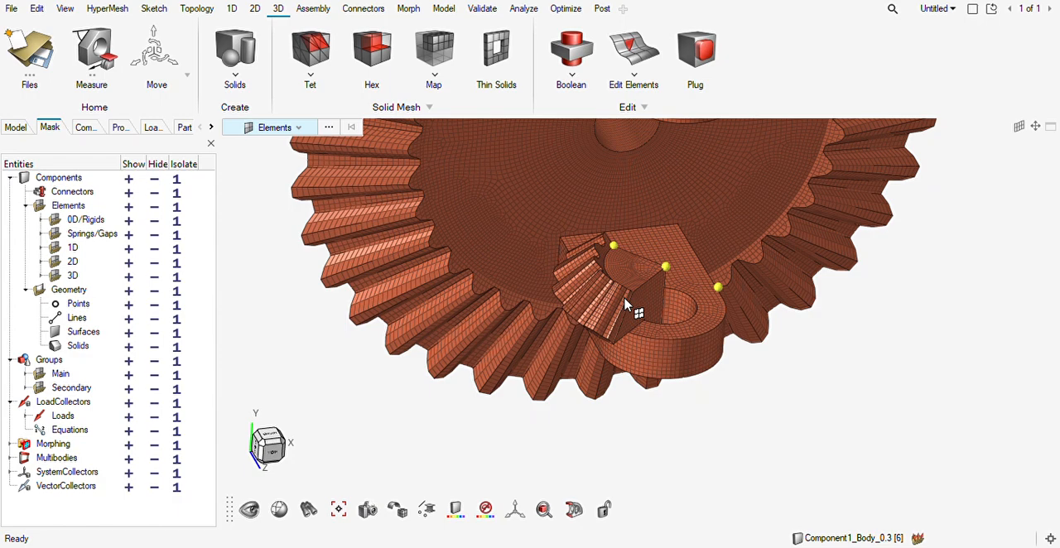
pyautogui.hotkey('shift', 'a')
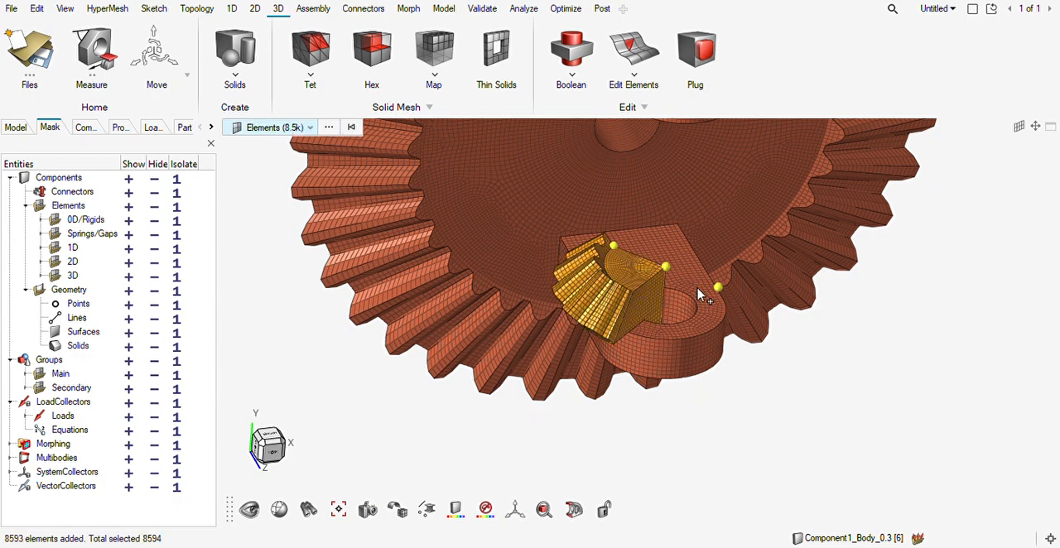
pyautogui.hotkey('ctrl', 'r')
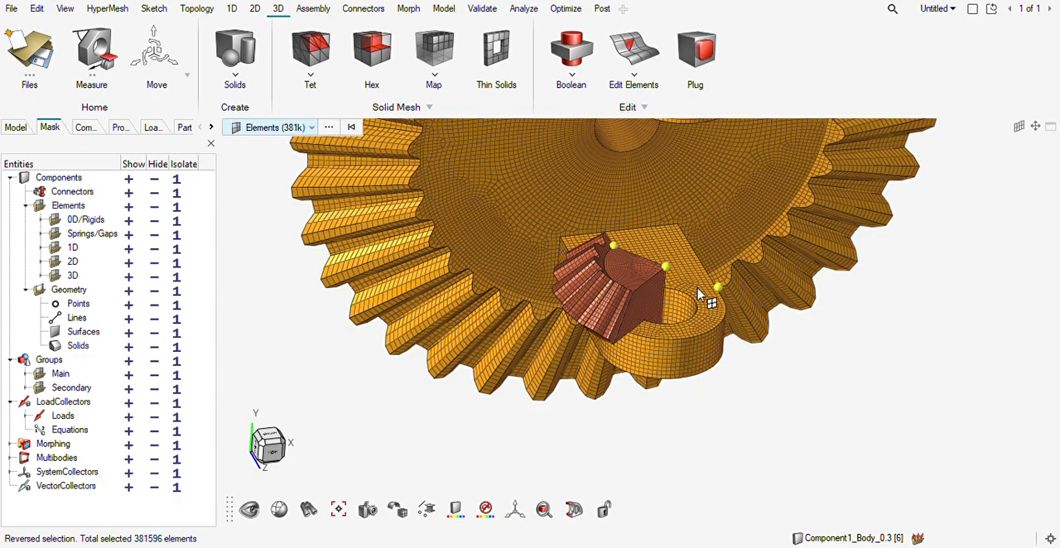
pyautogui.press('h')
pyautogui.press('Escape')
pyautogui.moveTo(607, 366); pyautogui.dragTo(609, 340, button='middle')
pyautogui.scroll(3, 674, 274)
pyautogui.moveTo(657, 294); pyautogui.dragTo(622, 315, button='middle')
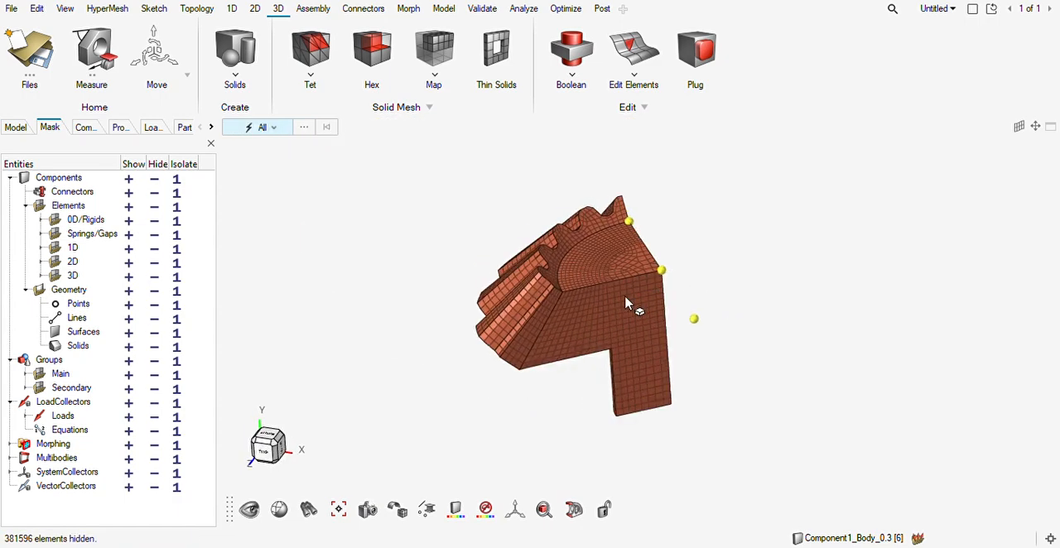
# Clear the temporary nodes left around the gear sector and close the node creation tool.
pyautogui.press('F8')
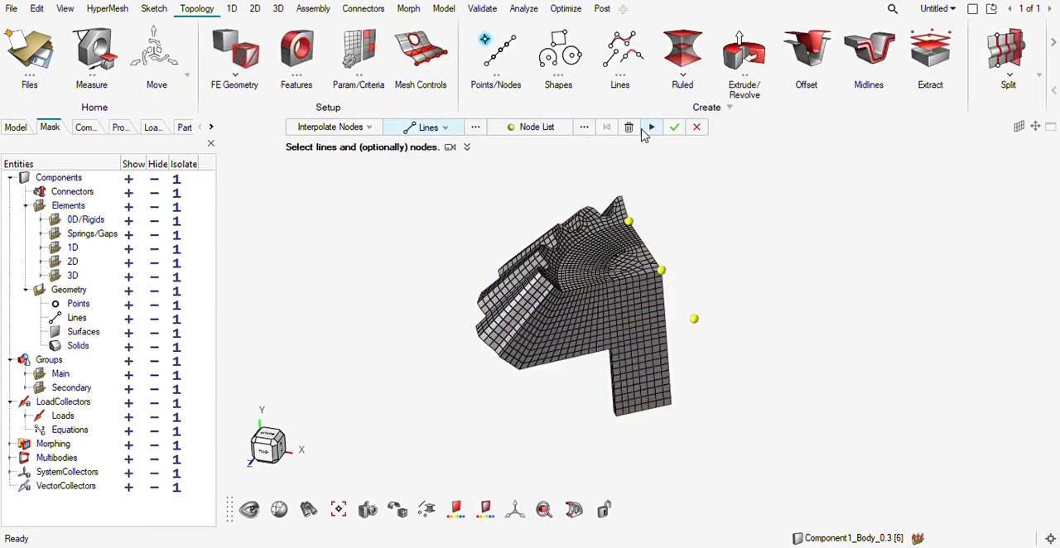
pyautogui.moveTo(634, 308); pyautogui.dragTo(578, 338, button='middle')
pyautogui.press('Escape')
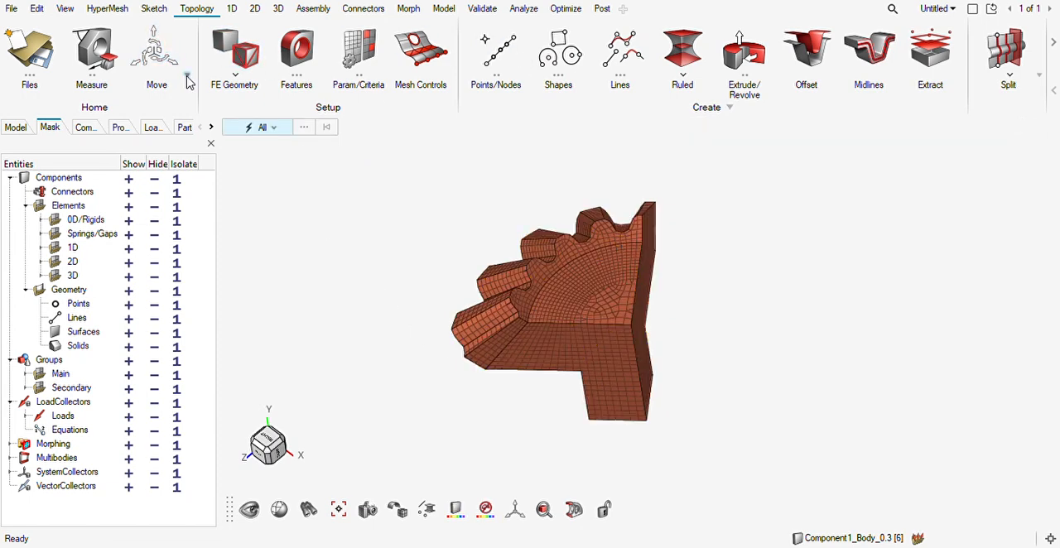
# Start mirroring all displayed gear sector elements and place the mirror plane on the sector, shifted by about 5.56.
pyautogui.click(177, 149)
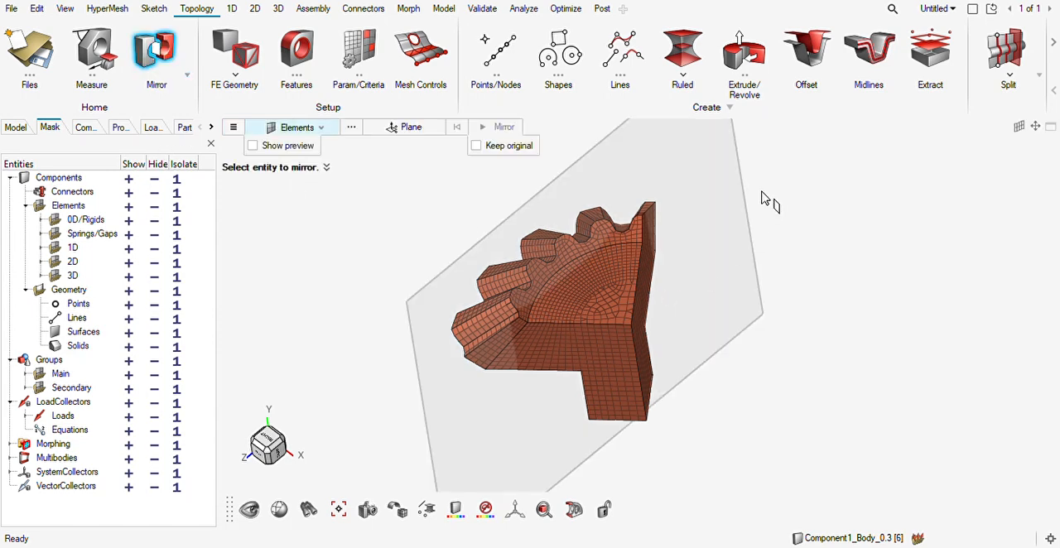
pyautogui.moveTo(881, 170); pyautogui.dragTo(341, 497)
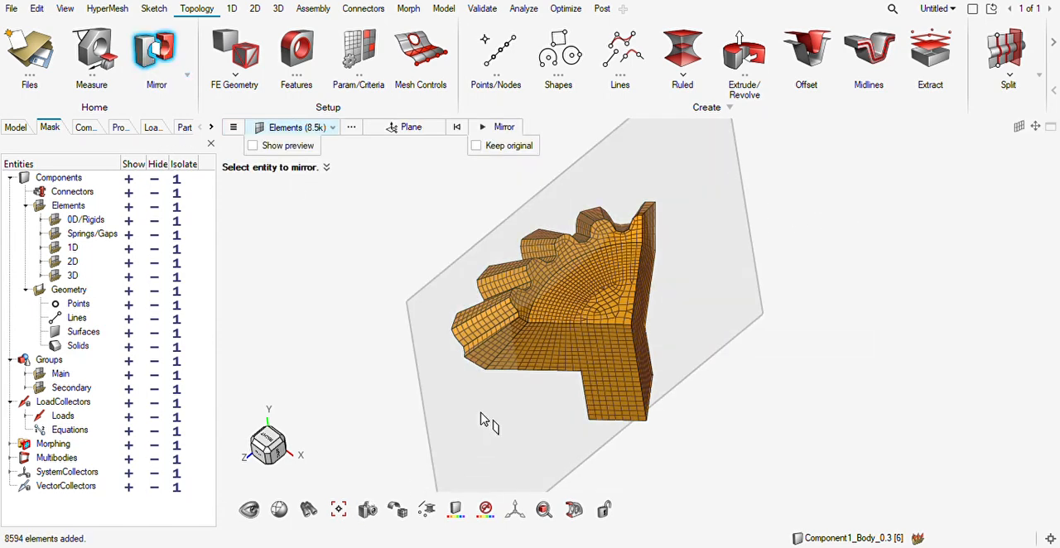
pyautogui.click(407, 129)
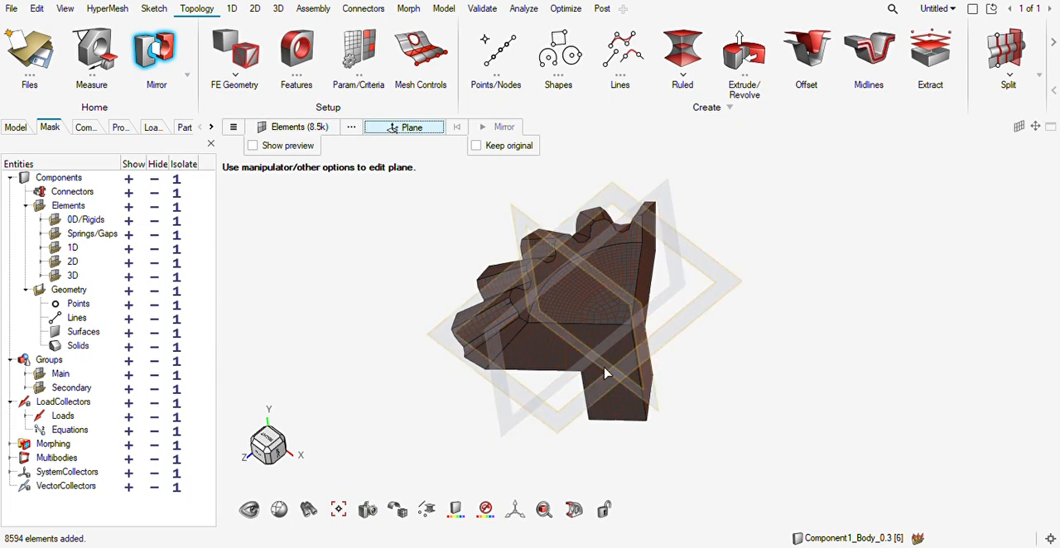
pyautogui.click(629, 303)
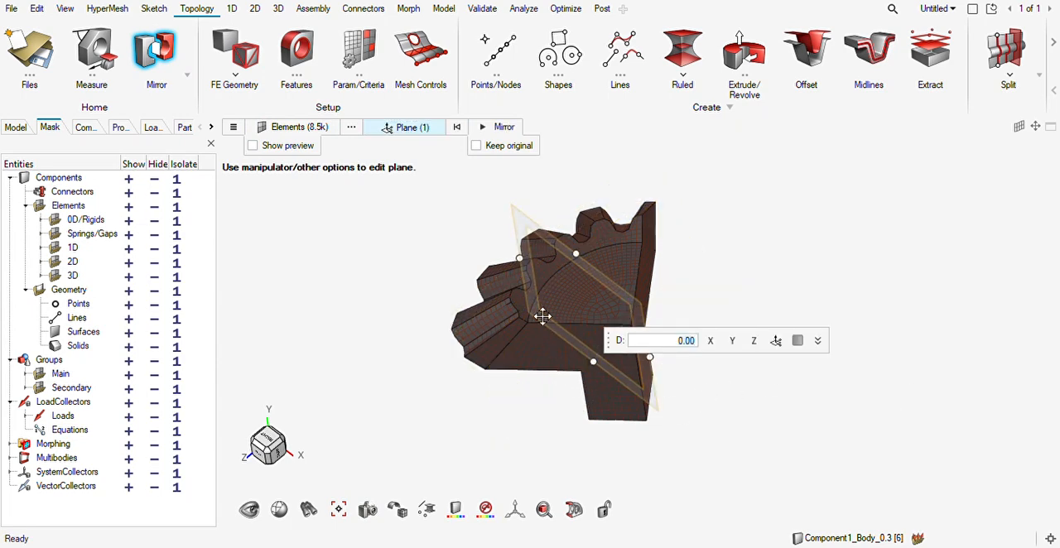
pyautogui.moveTo(603, 283); pyautogui.dragTo(624, 333)
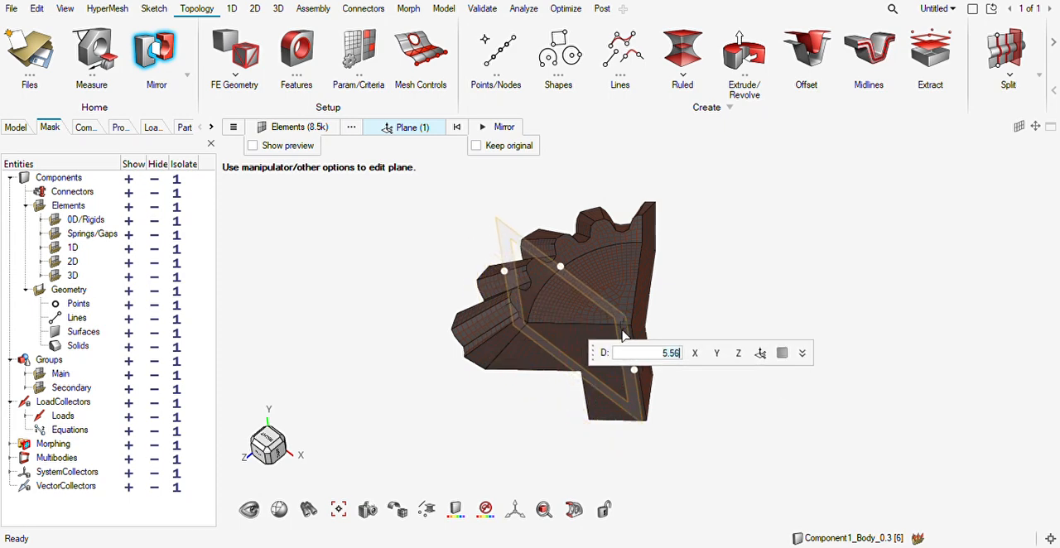
pyautogui.scroll(3, 563, 369)
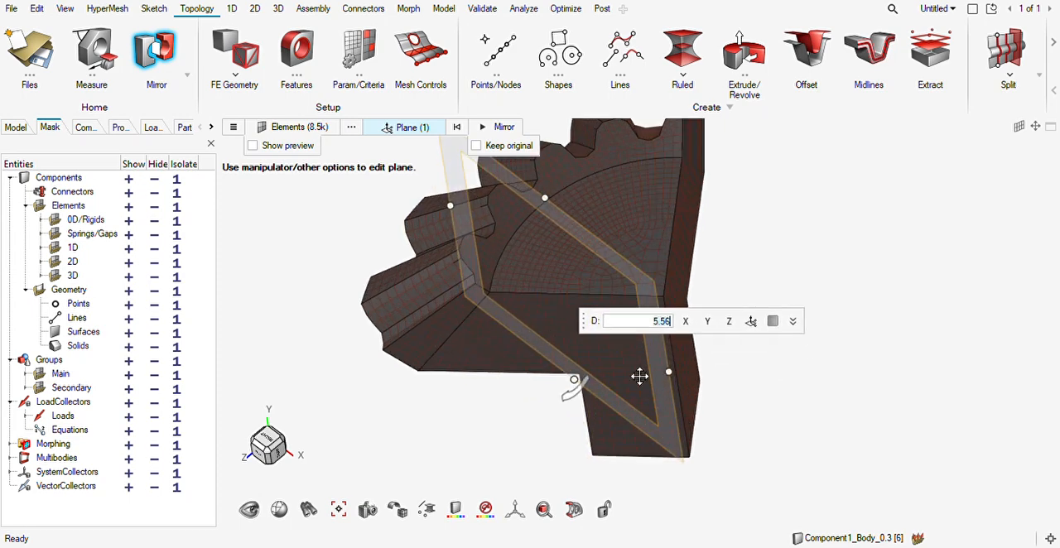
# Rotate the mirror plane onto the sector's flat cut face, with an axis direction of about X -0.64, Y 0.00, Z -0.77.
pyautogui.click(752, 322)
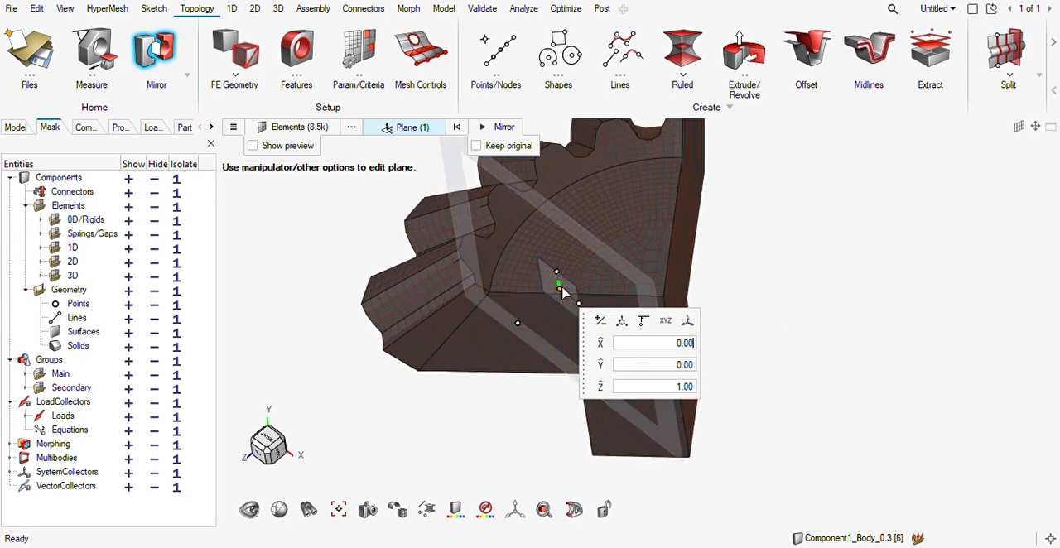
pyautogui.moveTo(561, 292); pyautogui.dragTo(657, 304)
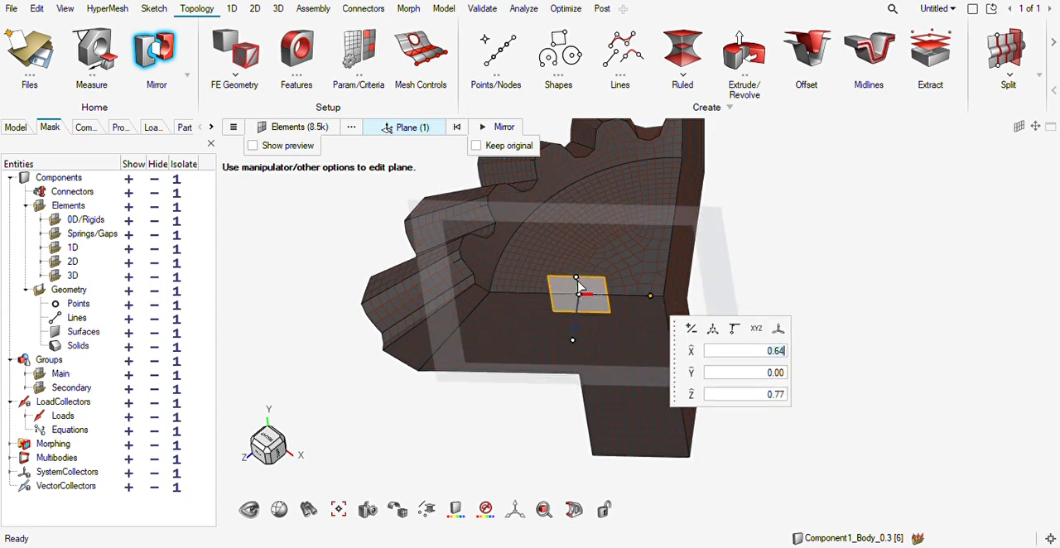
pyautogui.moveTo(577, 278); pyautogui.dragTo(584, 344)
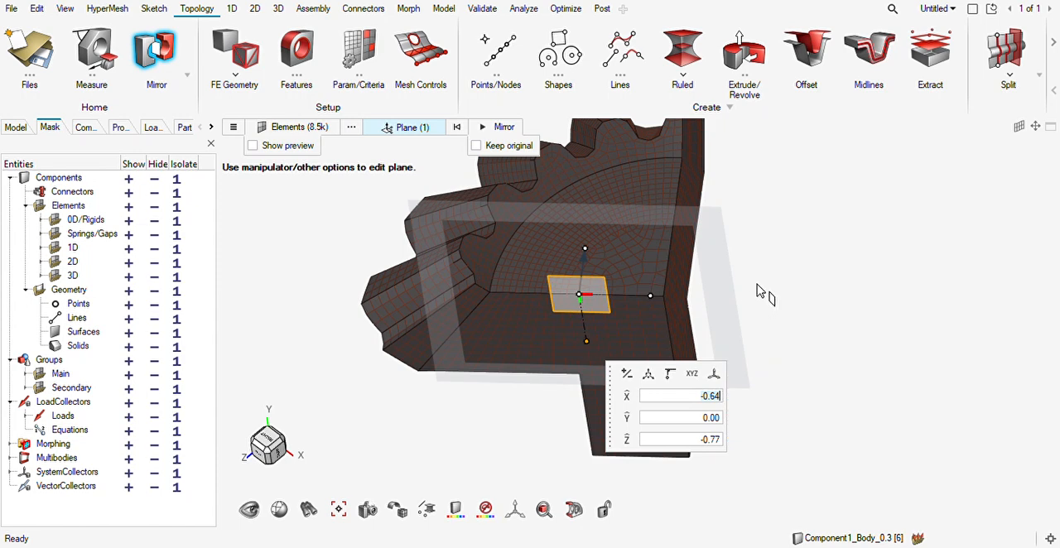
# Mirror the gear sector with the original elements kept to form a half gear, and close the mirror tool.
pyautogui.click(476, 145)
pyautogui.click(497, 127)
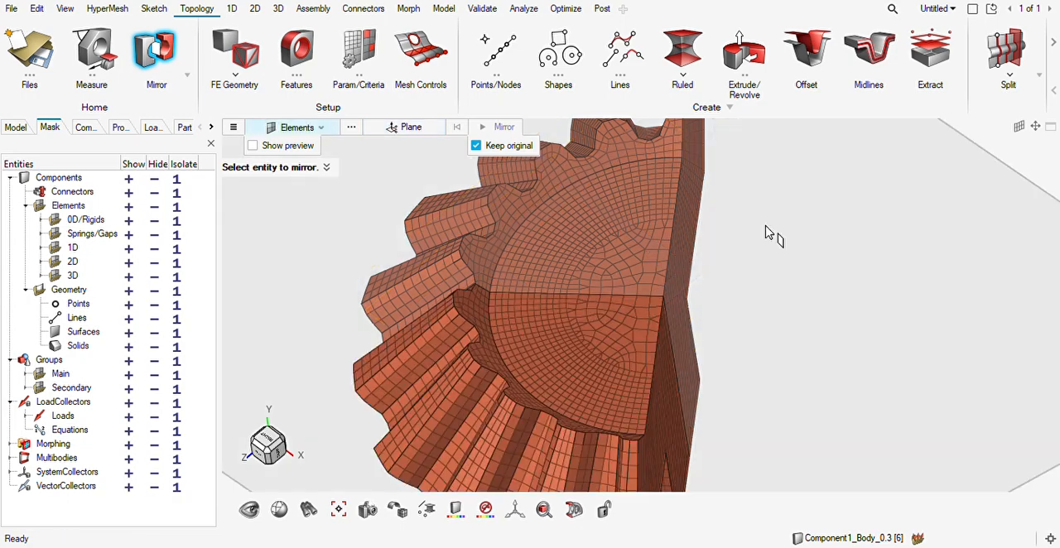
pyautogui.moveTo(760, 284); pyautogui.dragTo(713, 254, button='right')
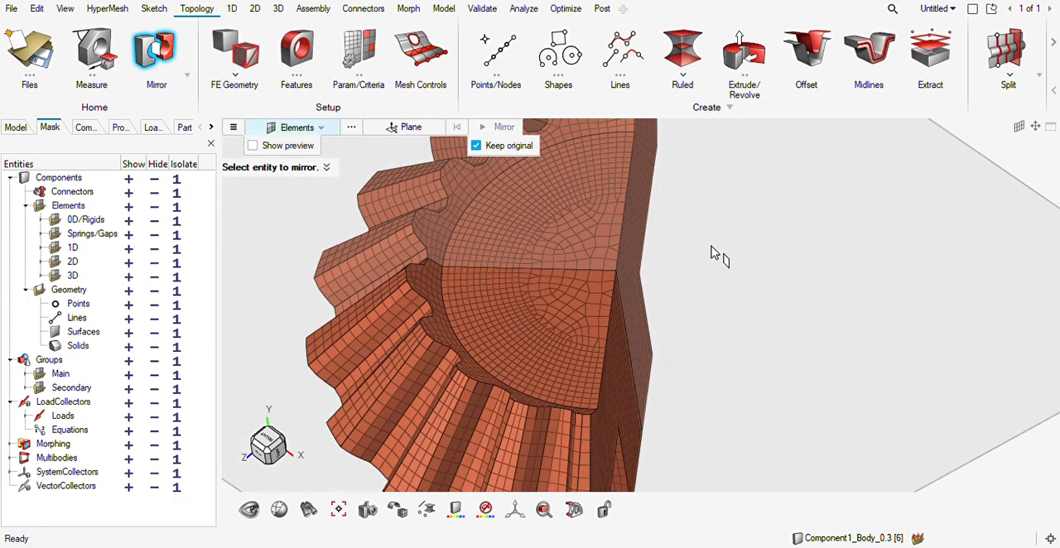
pyautogui.scroll(-1, 712, 246)
pyautogui.press('Escape')
pyautogui.moveTo(670, 321); pyautogui.dragTo(627, 313, button='right')
pyautogui.scroll(-3, 632, 314)
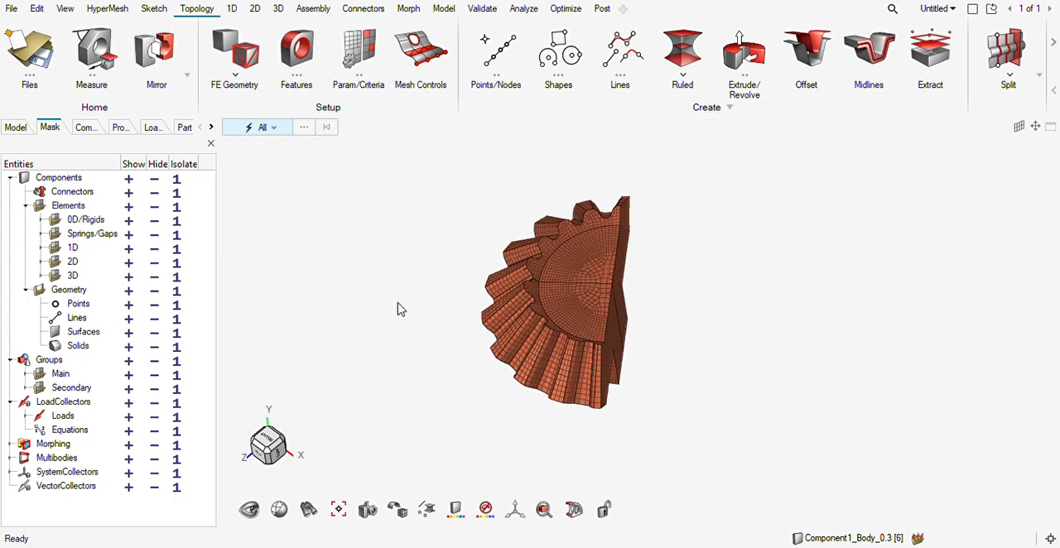
# Start another mirror with all half gear elements selected and place its mirror plane on the half gear.
pyautogui.click(156, 49)
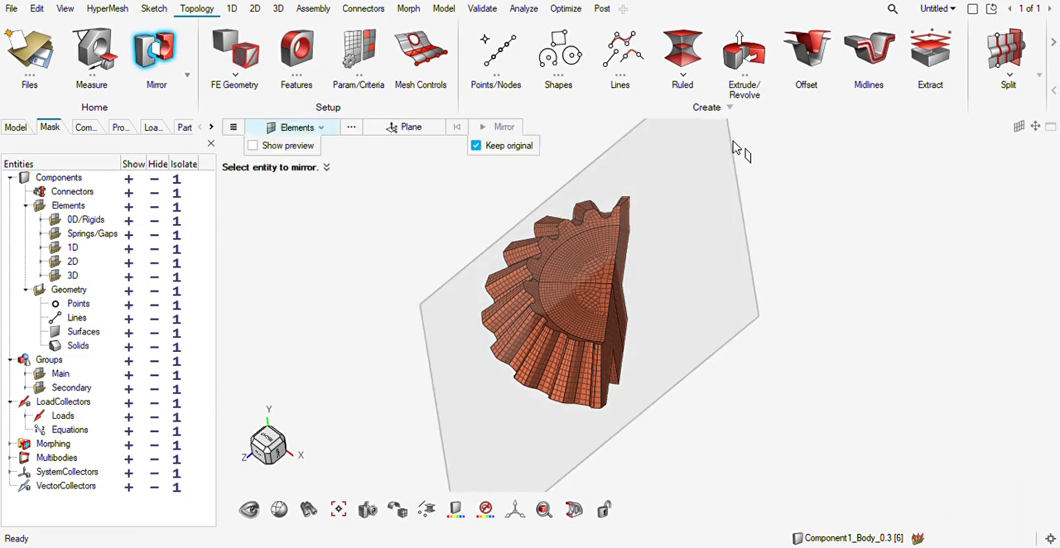
pyautogui.moveTo(842, 142); pyautogui.dragTo(349, 479)
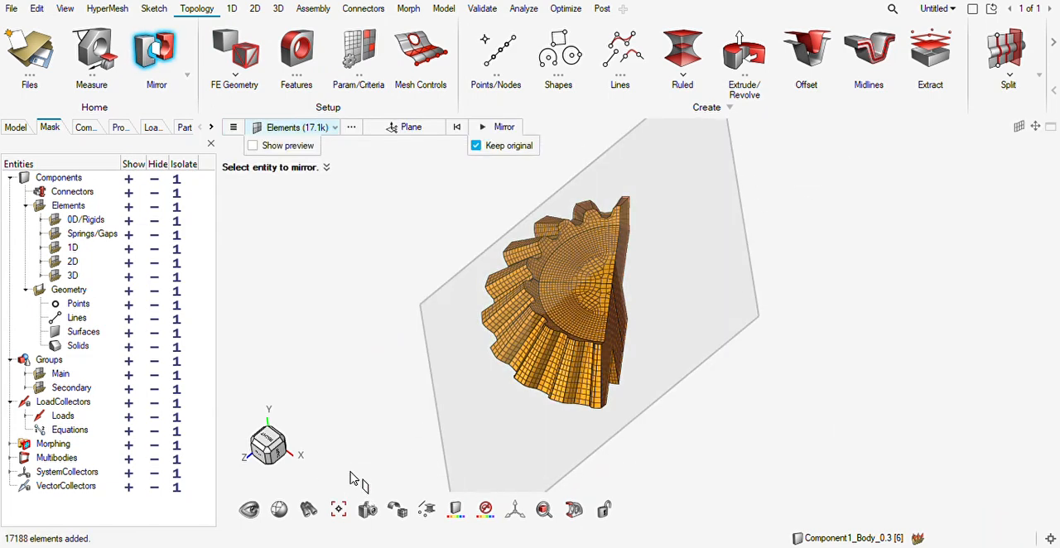
pyautogui.click(411, 127)
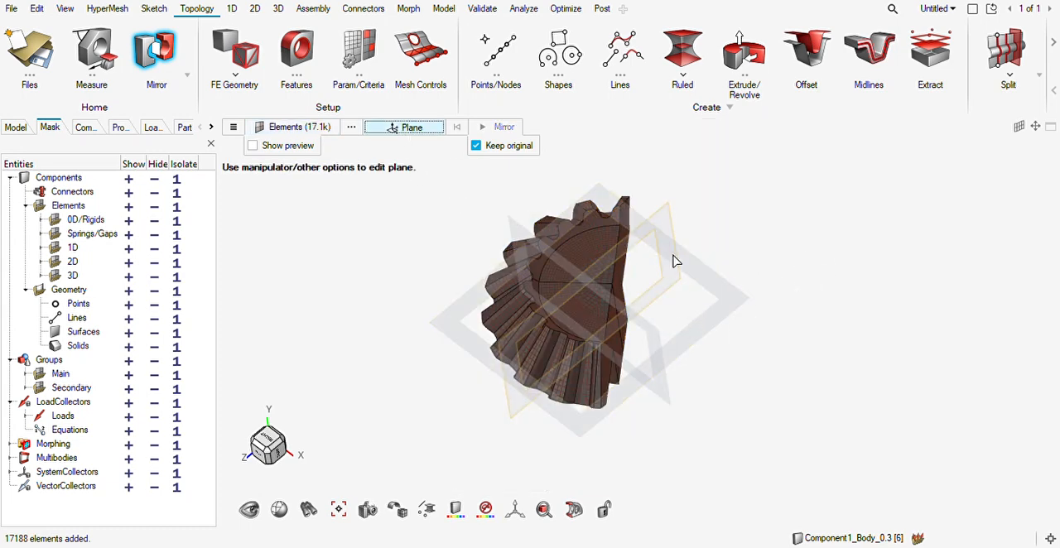
pyautogui.click(779, 345)
pyautogui.moveTo(595, 411); pyautogui.dragTo(489, 336, button='middle')
pyautogui.scroll(2, 563, 307)
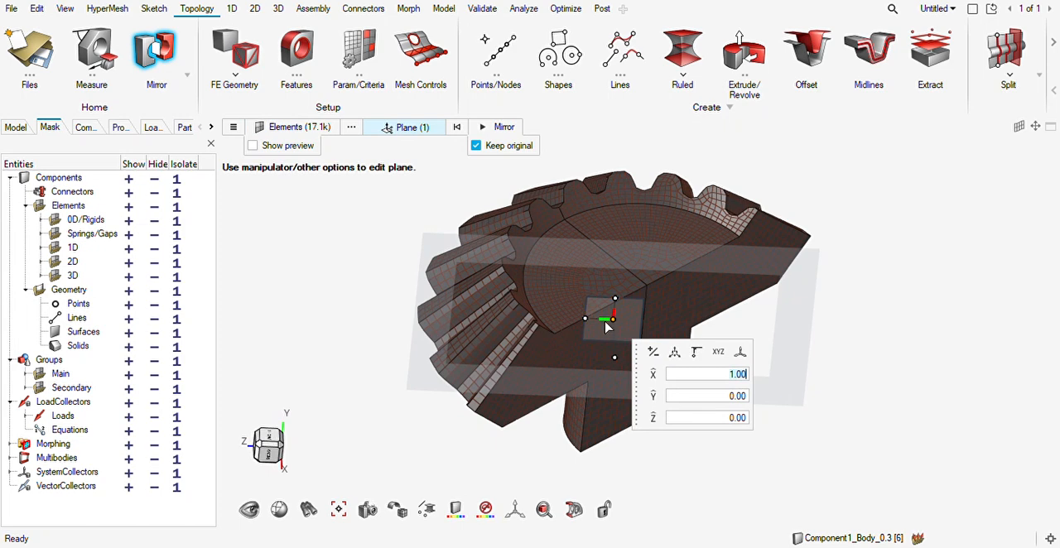
# Align the mirror plane with the half gear's cut face and mirror the elements into a full gear, keeping the original.
pyautogui.moveTo(609, 321); pyautogui.dragTo(544, 341)
pyautogui.scroll(4, 629, 293)
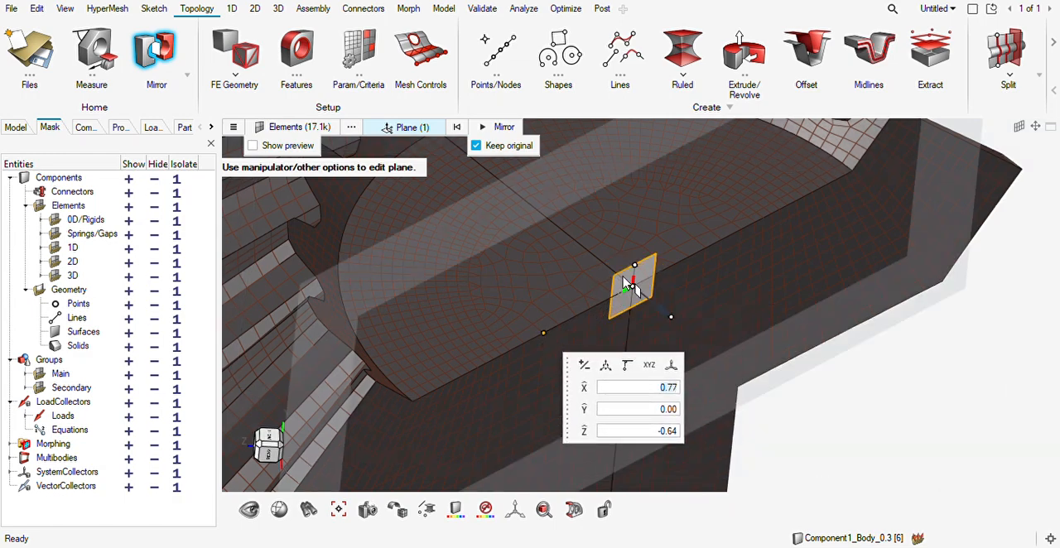
pyautogui.moveTo(636, 270); pyautogui.dragTo(626, 354)
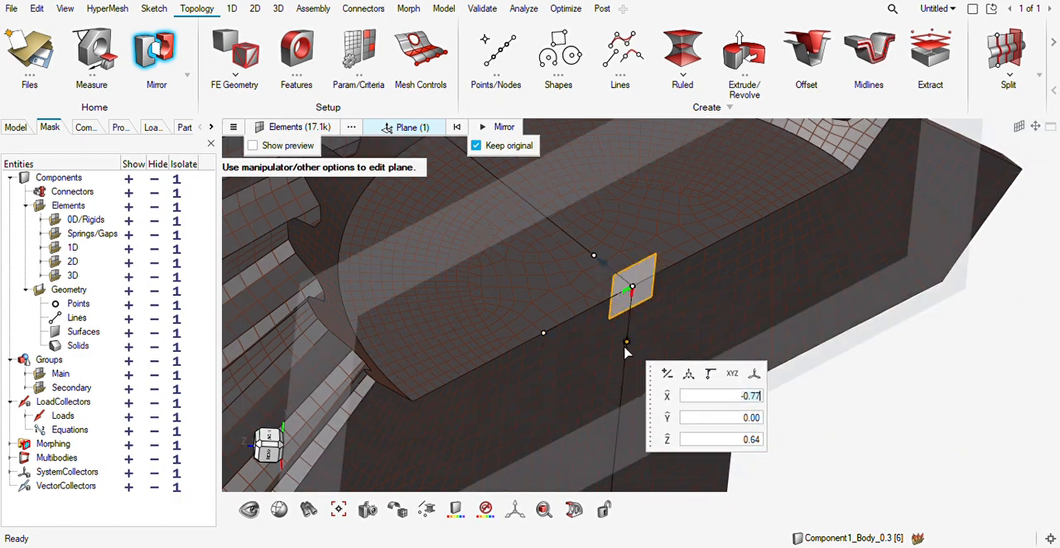
pyautogui.click(494, 129)
pyautogui.middleClick(790, 300)
pyautogui.scroll(-8, 731, 271)
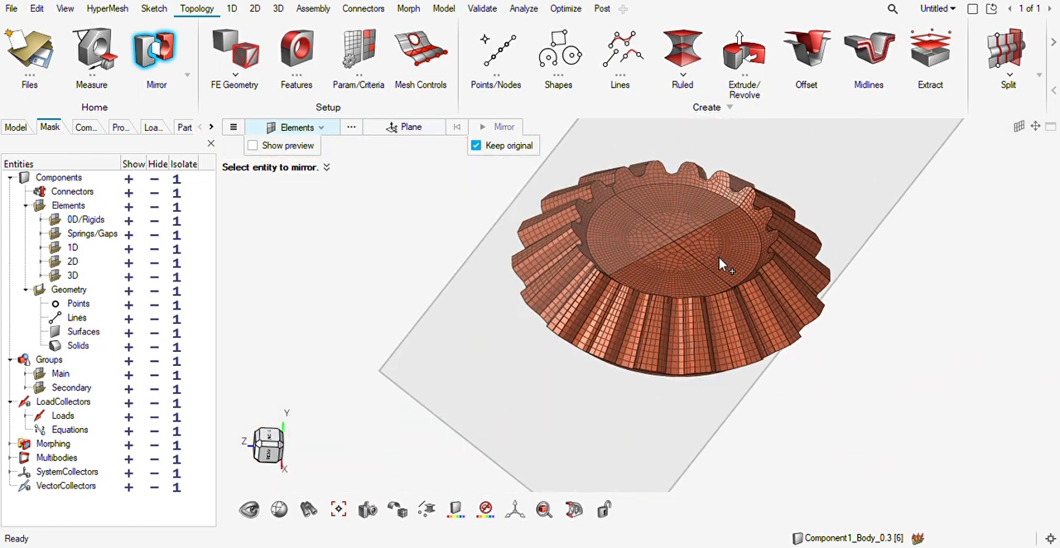
pyautogui.press('Escape')
pyautogui.moveTo(669, 376); pyautogui.dragTo(693, 332, button='middle')
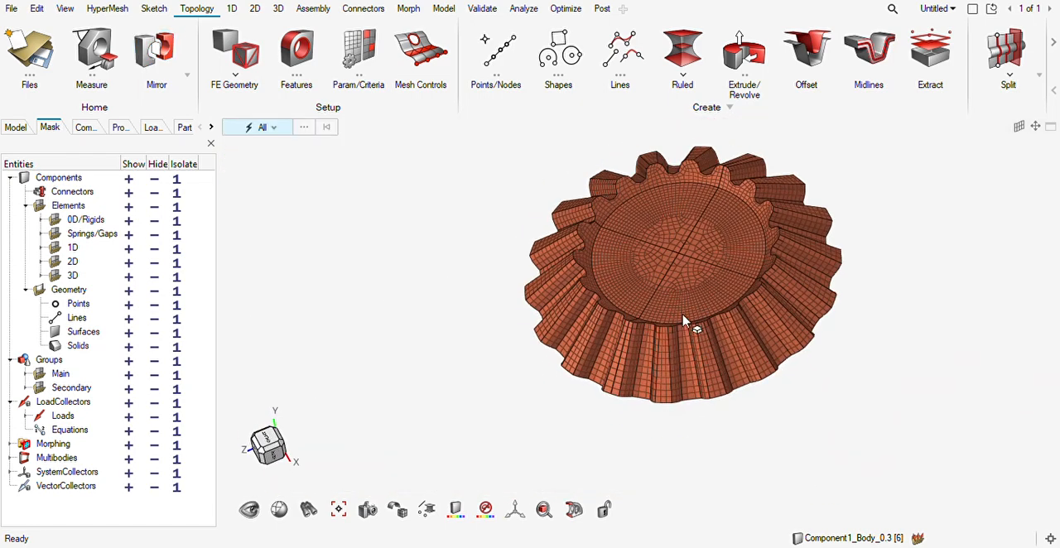
pyautogui.moveTo(712, 324); pyautogui.dragTo(662, 348, button='right')
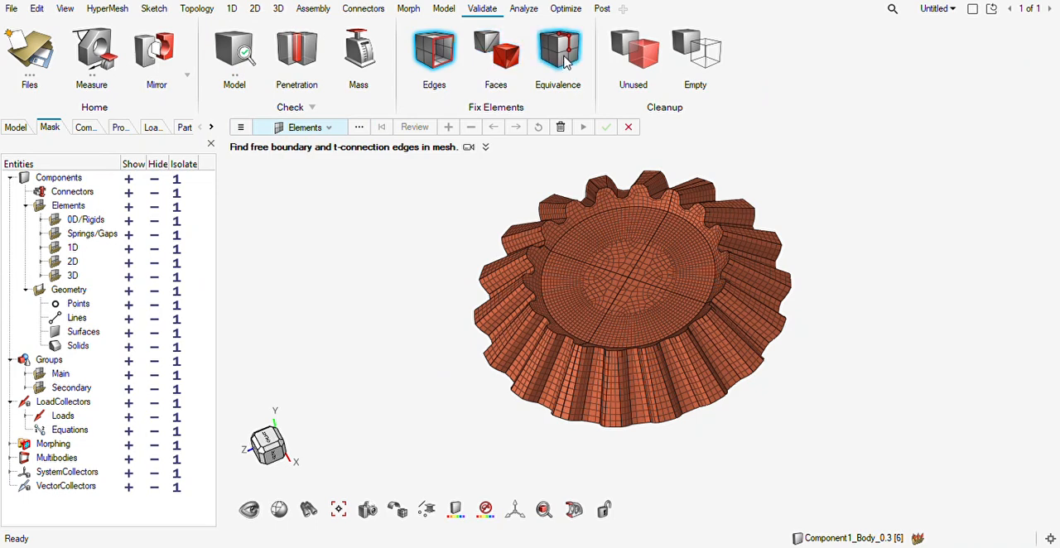
# Review the duplicate nodes of all full gear elements with a tolerance of 0.1 and equivalence them.
pyautogui.click(560, 55)
pyautogui.moveTo(920, 156); pyautogui.dragTo(368, 481)
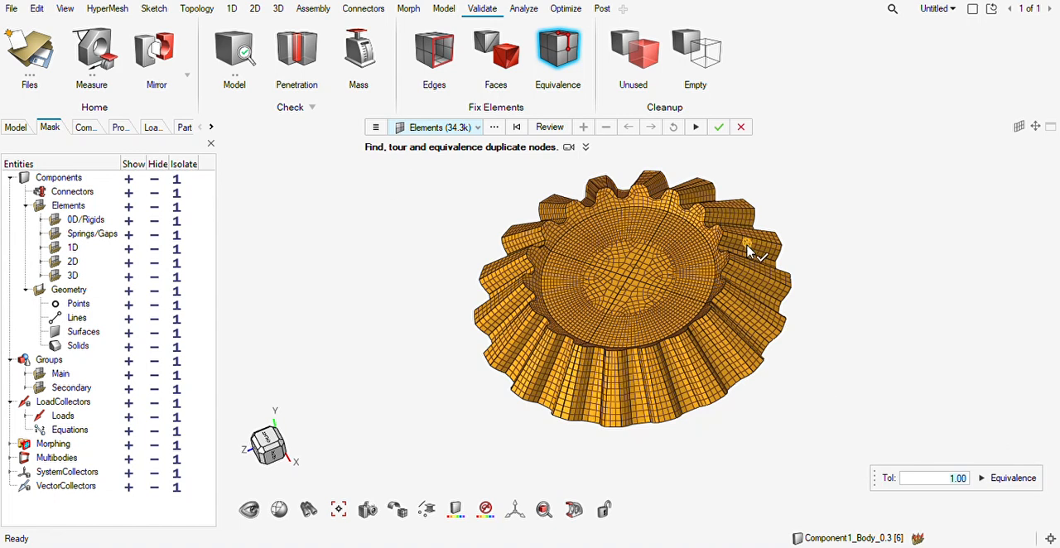
pyautogui.write('.1')
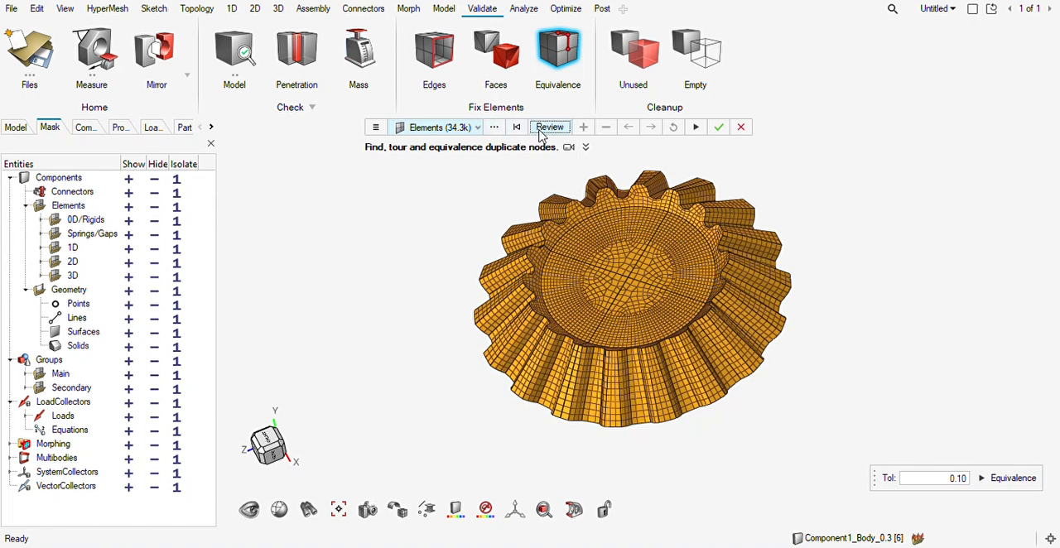
pyautogui.click(540, 131)
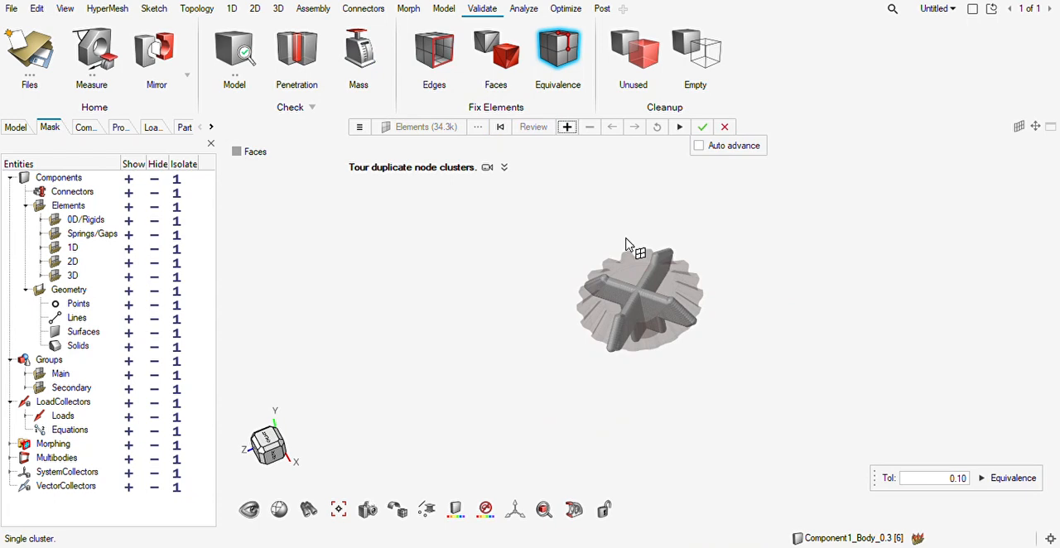
pyautogui.click(1010, 479)
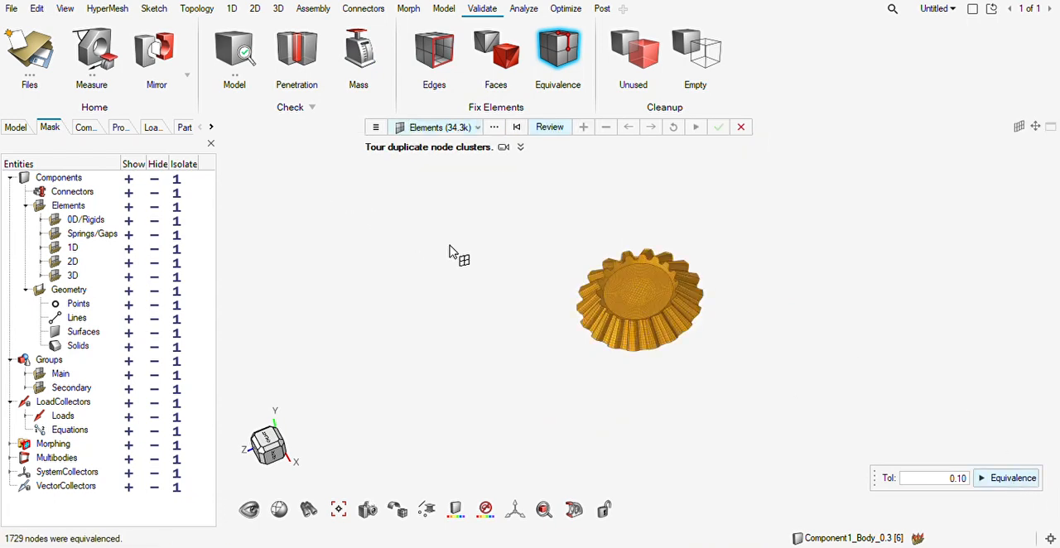
pyautogui.press('Escape')
pyautogui.moveTo(627, 335); pyautogui.dragTo(598, 273, button='middle')
pyautogui.scroll(5, 666, 325)
pyautogui.scroll(-2, 521, 331)
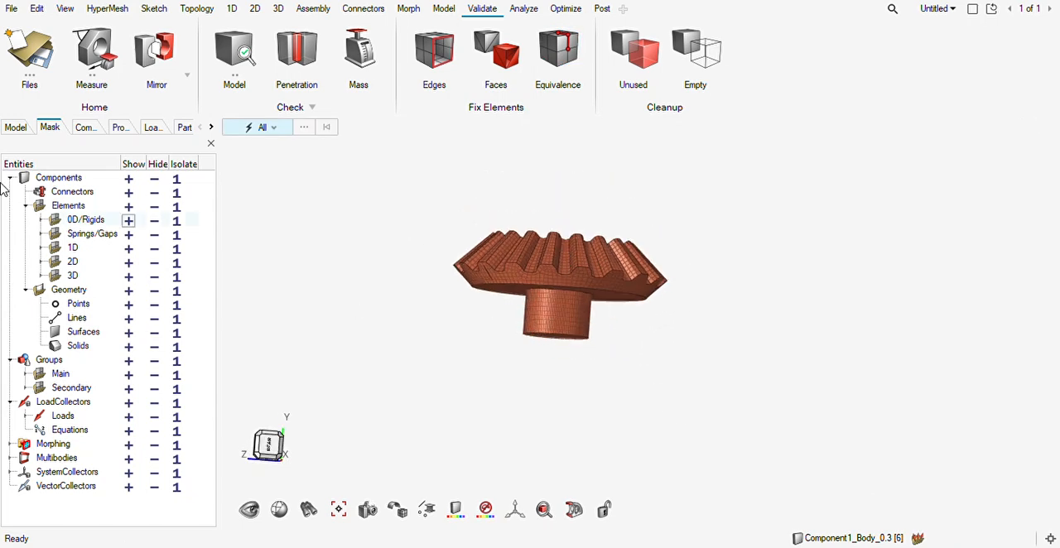
# Redisplay the geometry and the other assembly components around the meshed bevel gear.
pyautogui.click(129, 294)
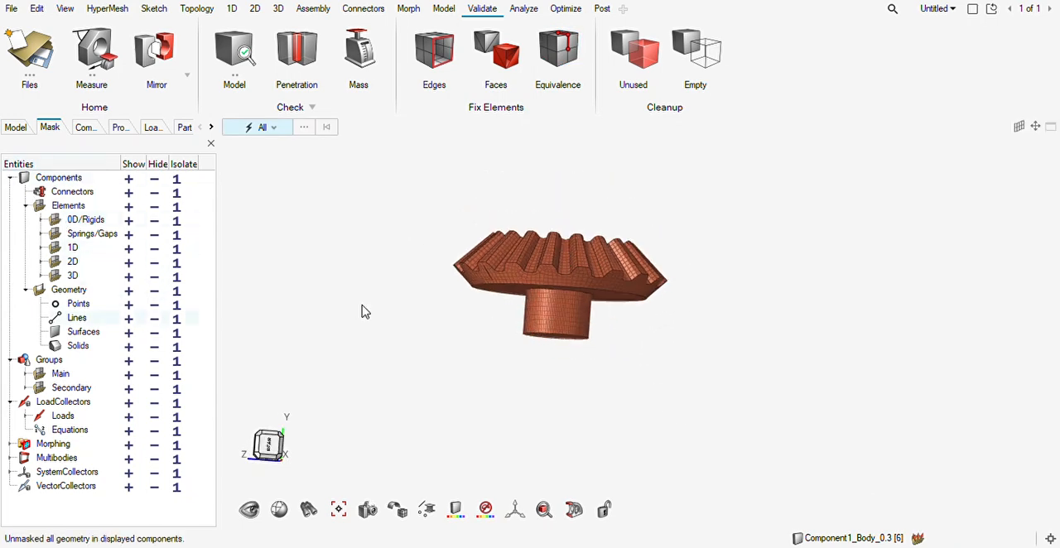
pyautogui.moveTo(568, 298); pyautogui.dragTo(513, 314, button='right')
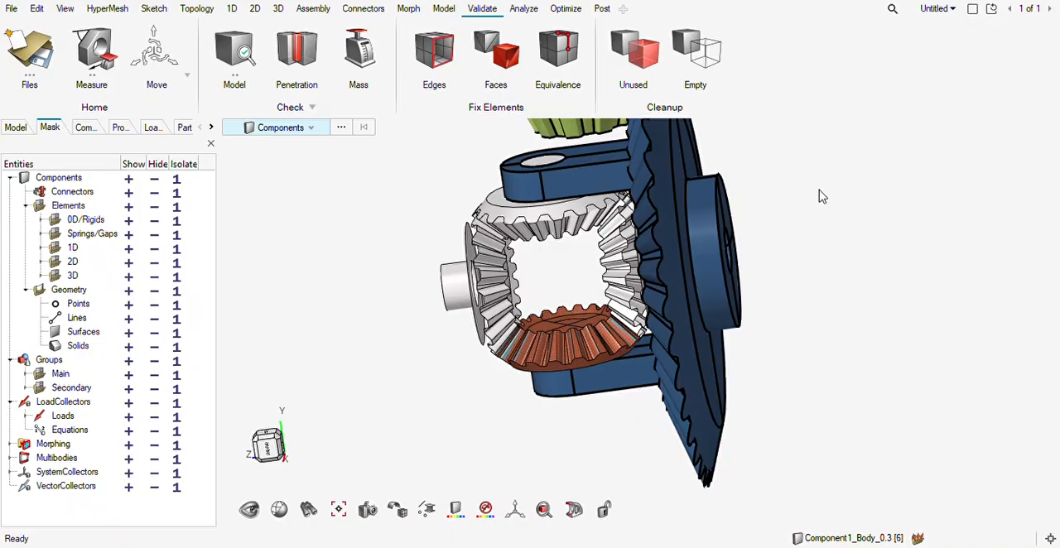
pyautogui.moveTo(549, 366)
pyautogui.mouseDown(button='middle')
pyautogui.moveTo(519, 381)
pyautogui.moveTo(561, 366)
pyautogui.mouseUp(button='middle')
pyautogui.scroll(2, 561, 373)
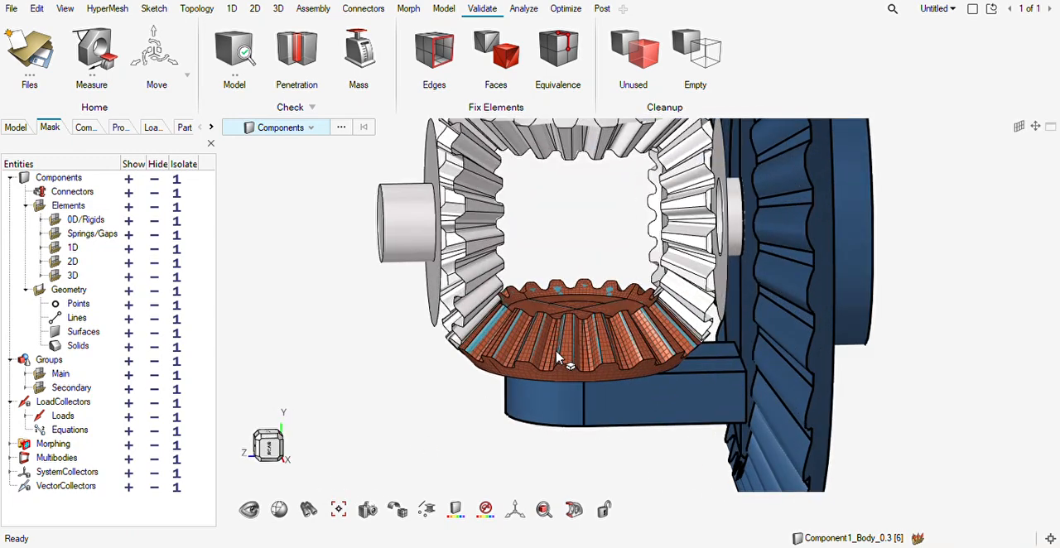
# Start a Position move and select all elements of the meshed bevel gear.
pyautogui.click(176, 87)
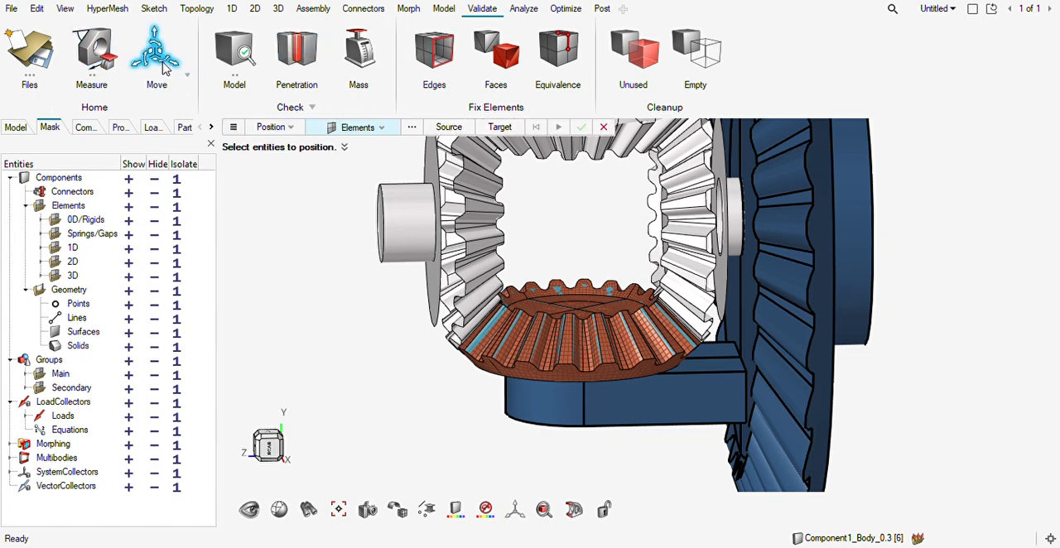
pyautogui.click(301, 133)
pyautogui.click(190, 65)
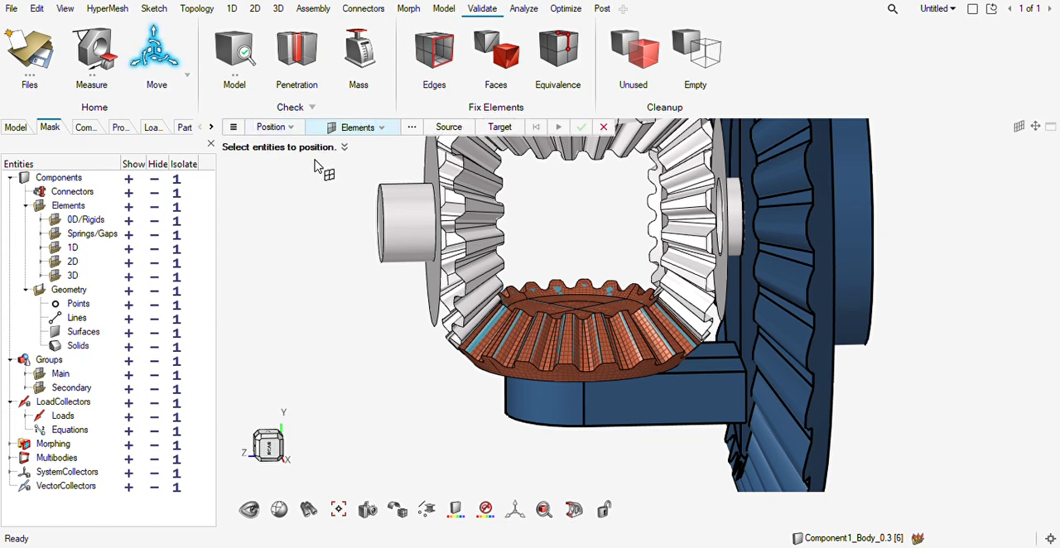
pyautogui.scroll(-3, 656, 309)
pyautogui.moveTo(772, 222); pyautogui.dragTo(421, 495)
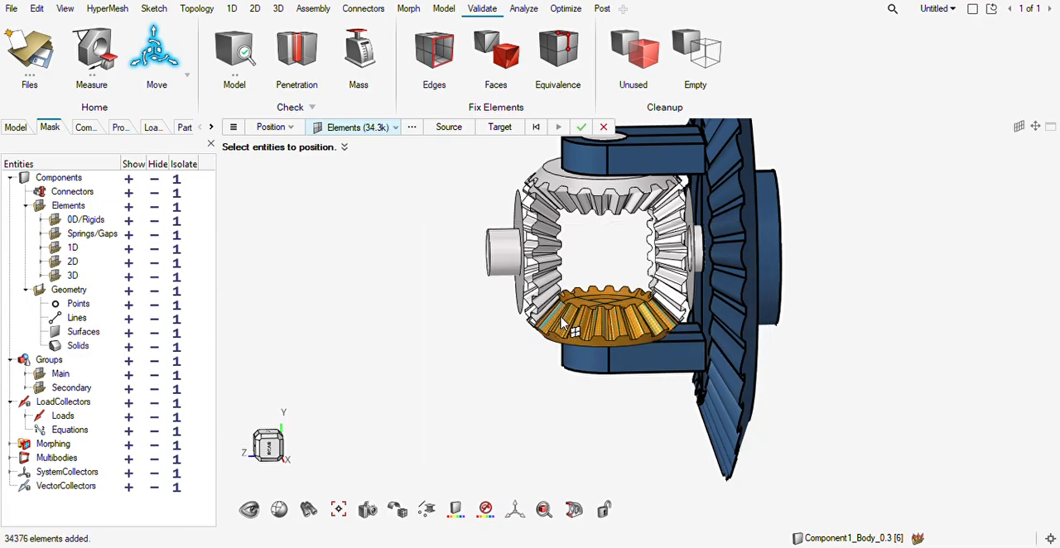
# Set three source locations at matching corners of successive teeth along the meshed gear's inner rim.
pyautogui.scroll(5, 564, 326)
pyautogui.scroll(5, 585, 340)
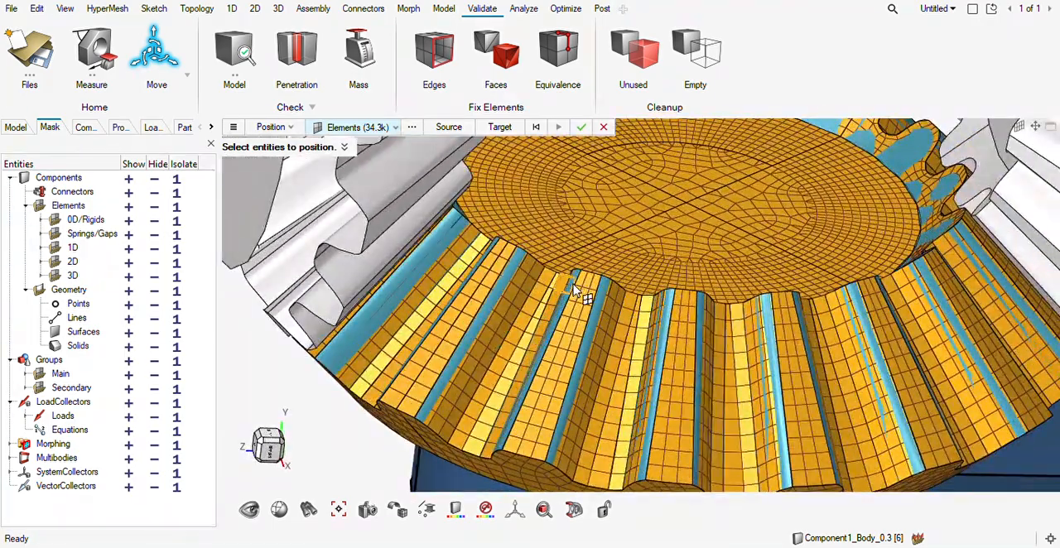
pyautogui.moveTo(599, 294)
pyautogui.mouseDown(button='middle')
pyautogui.moveTo(630, 318)
pyautogui.moveTo(619, 295)
pyautogui.moveTo(610, 306)
pyautogui.mouseUp(button='middle')
pyautogui.scroll(-3, 620, 306)
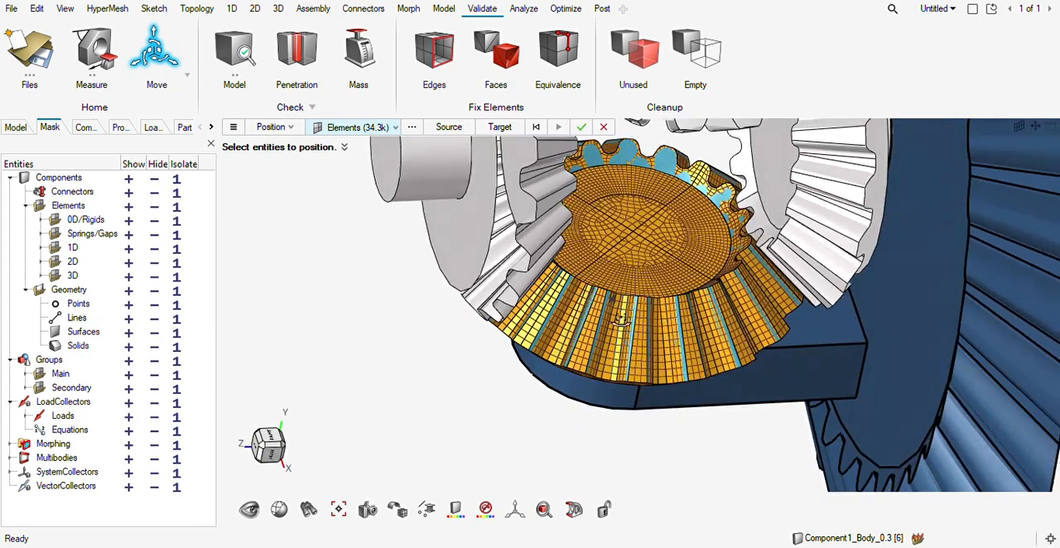
pyautogui.scroll(3, 610, 306)
pyautogui.scroll(-3, 597, 333)
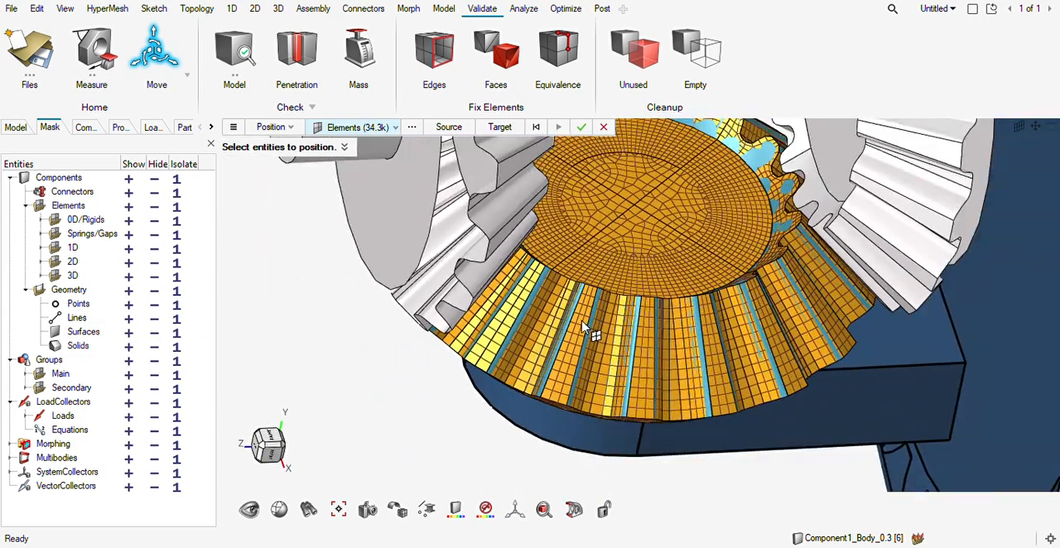
pyautogui.scroll(4, 590, 291)
pyautogui.scroll(-4, 589, 292)
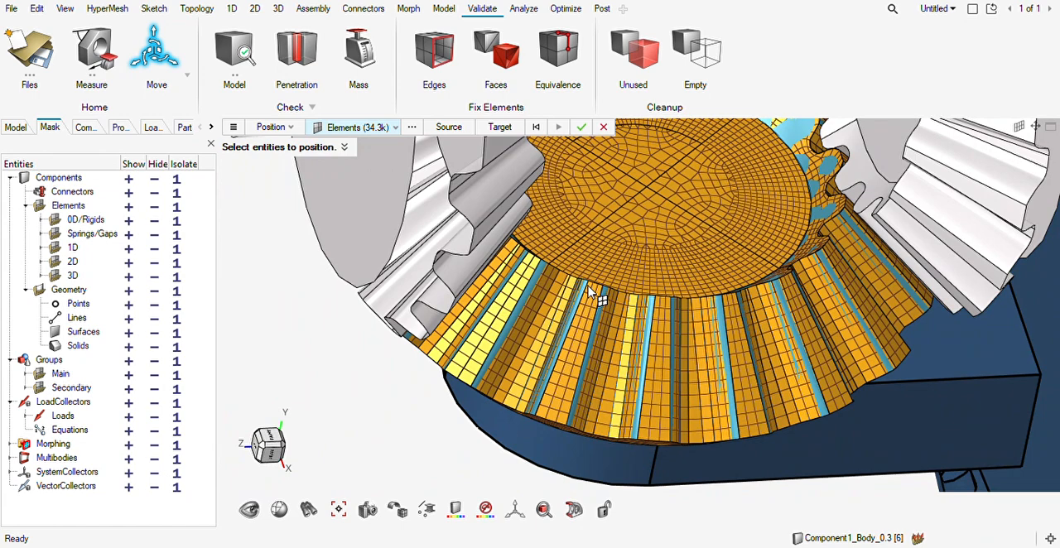
pyautogui.click(445, 133)
pyautogui.scroll(5, 596, 301)
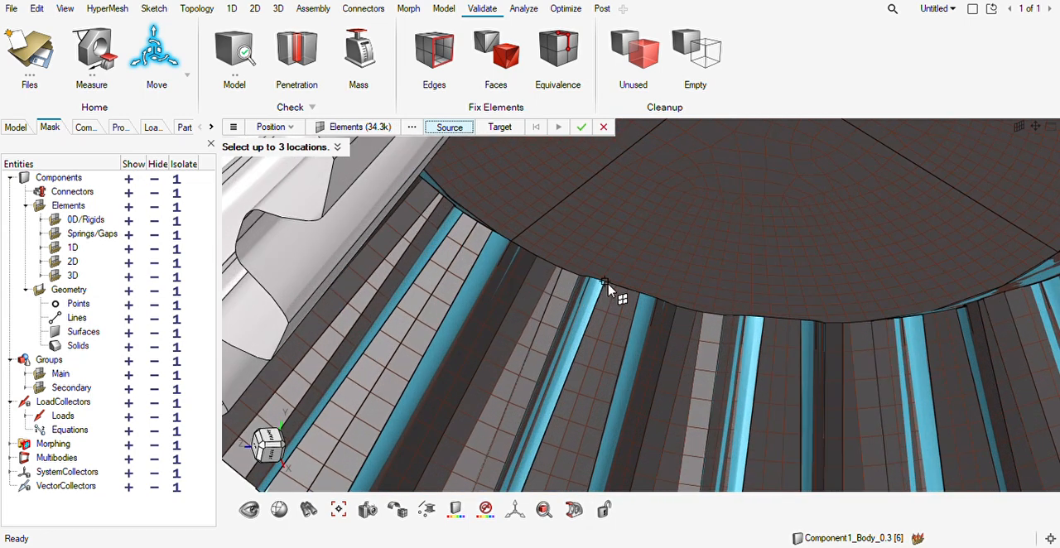
pyautogui.click(604, 283)
pyautogui.click(767, 325)
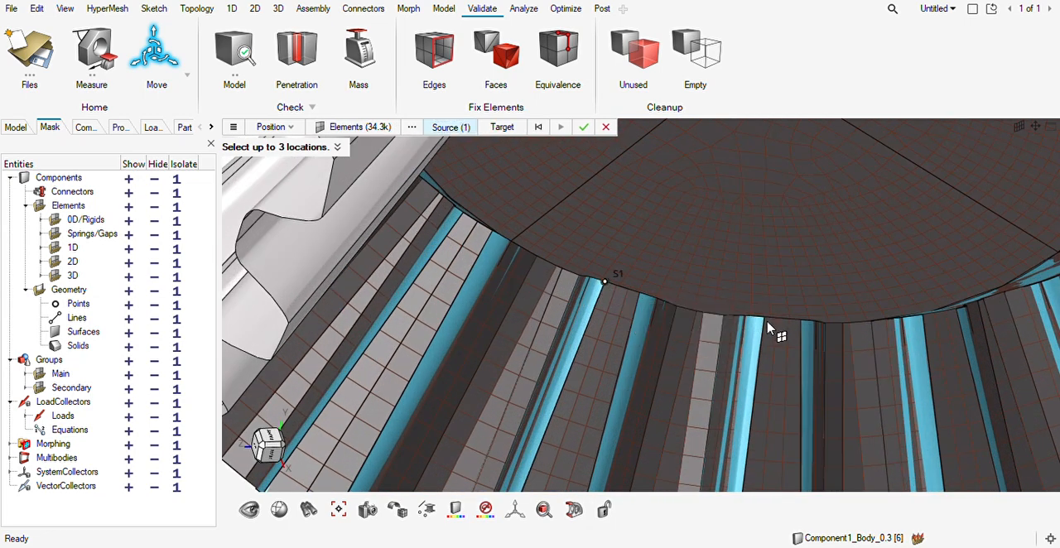
pyautogui.click(927, 321)
pyautogui.moveTo(834, 366); pyautogui.dragTo(810, 376, button='middle')
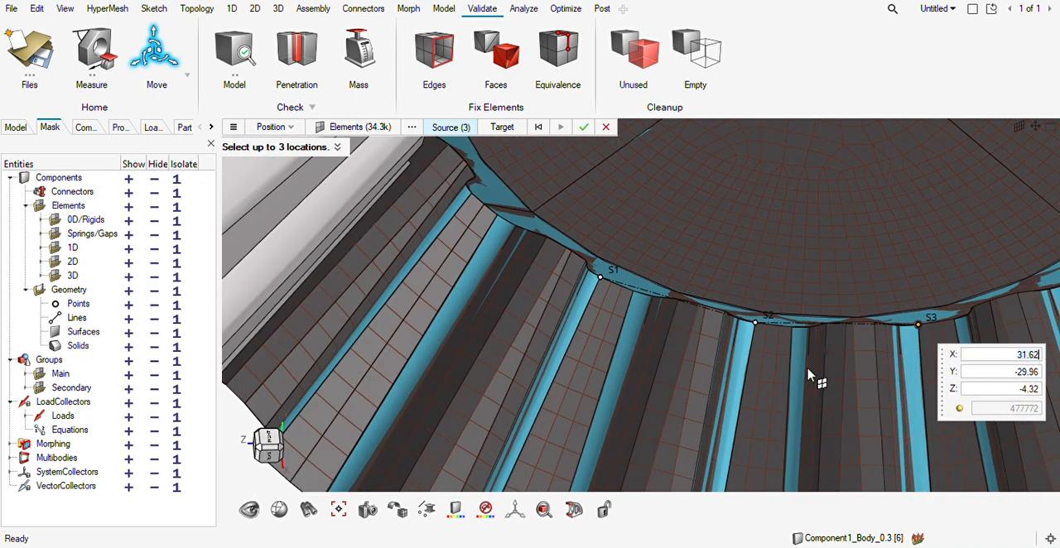
# Set three target locations at matching corners of successive teeth along the neighbouring bevel gear's inner rim.
pyautogui.click(503, 127)
pyautogui.moveTo(803, 204); pyautogui.dragTo(711, 270, button='middle')
pyautogui.scroll(-6, 659, 260)
pyautogui.scroll(6, 679, 211)
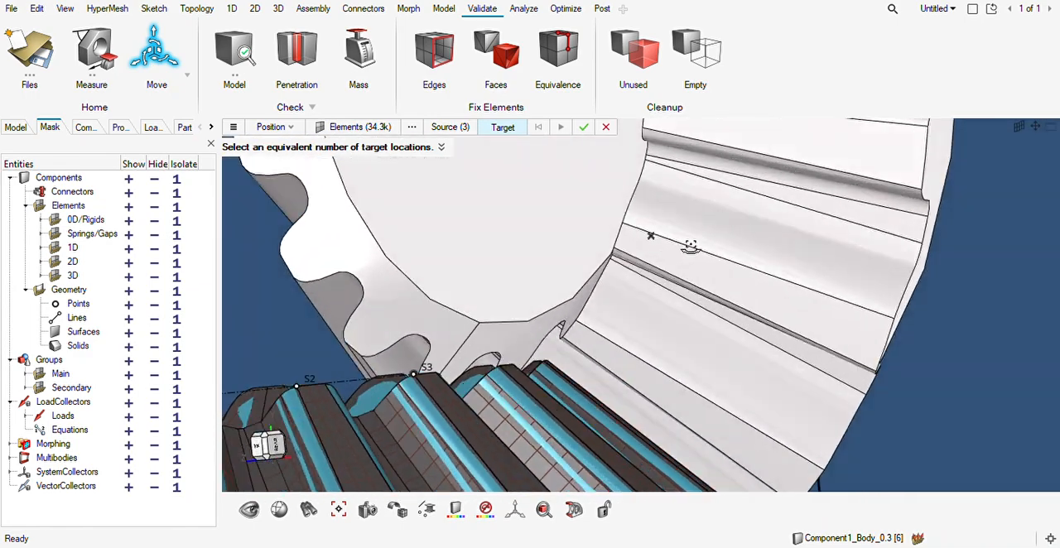
pyautogui.moveTo(691, 248); pyautogui.dragTo(723, 258, button='middle')
pyautogui.click(627, 226)
pyautogui.moveTo(723, 258); pyautogui.dragTo(711, 291, button='right')
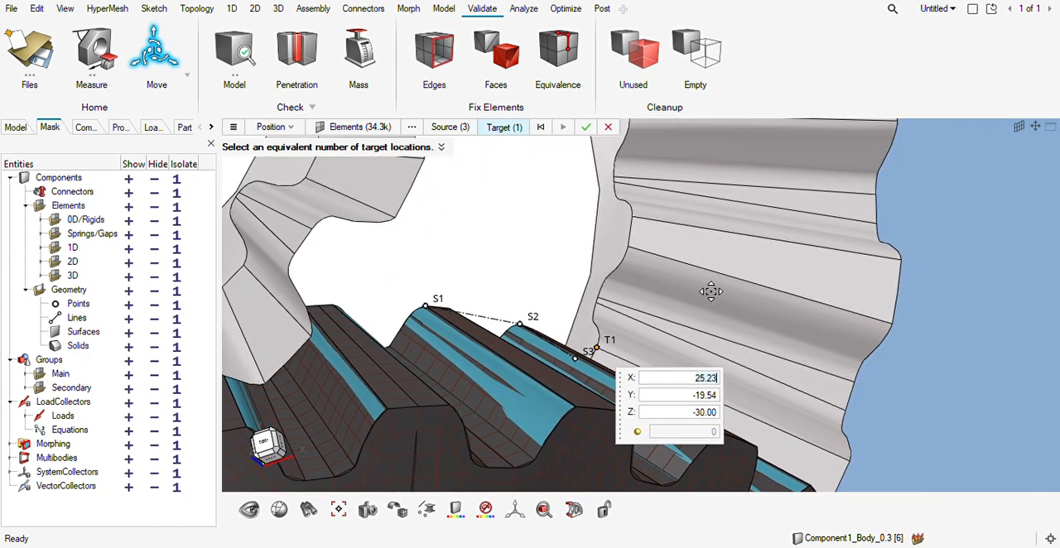
pyautogui.moveTo(696, 274); pyautogui.dragTo(699, 296, button='middle')
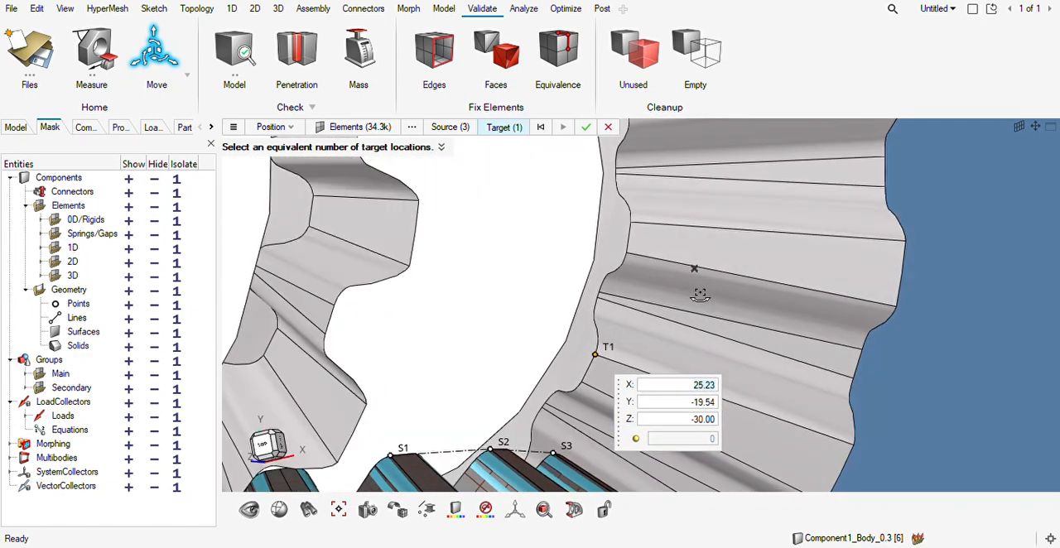
pyautogui.click(628, 255)
pyautogui.moveTo(663, 234); pyautogui.dragTo(634, 274, button='right')
pyautogui.click(602, 220)
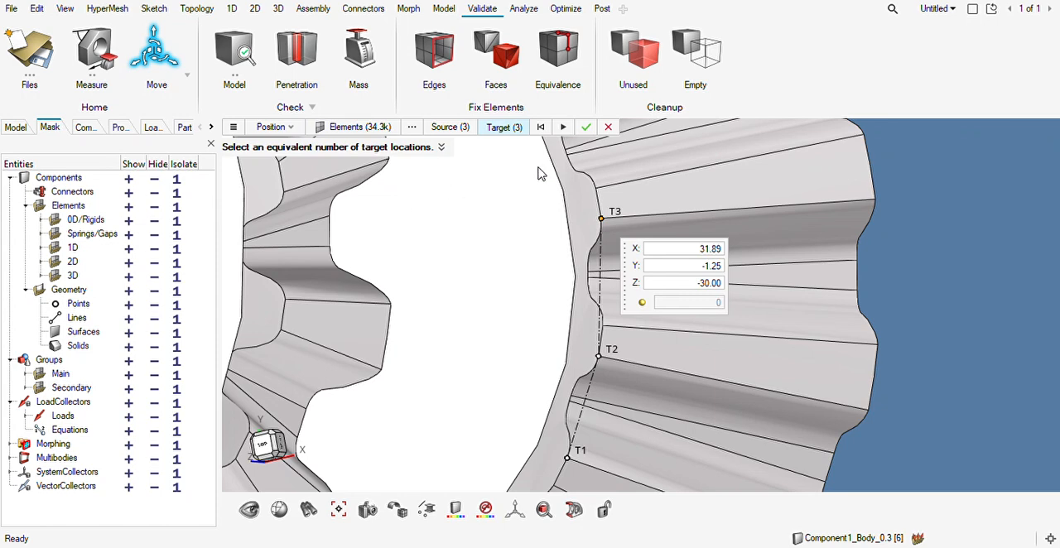
pyautogui.click(515, 130)
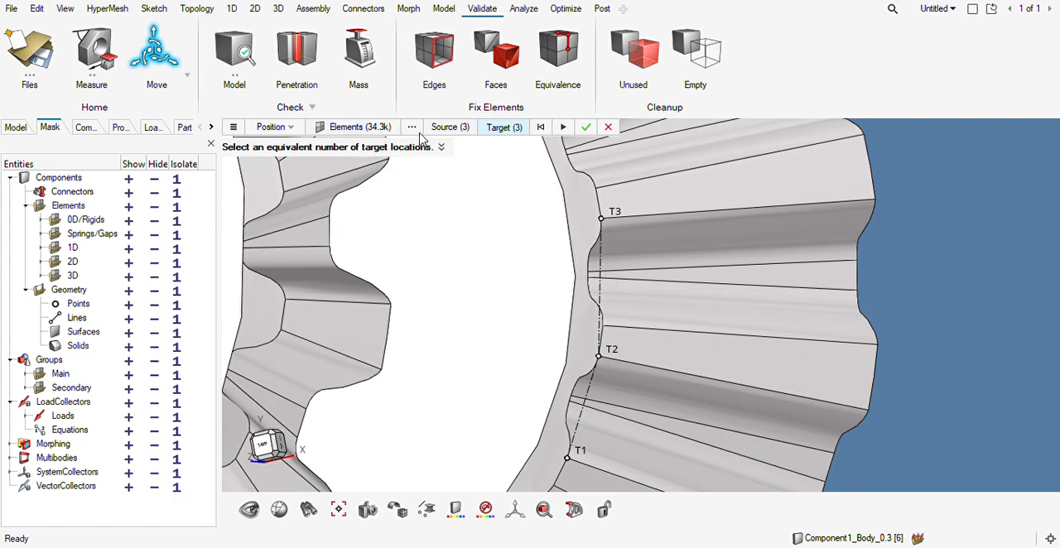
# Duplicate the selected gear elements and apply the position move to place the copy on the neighbouring bevel gear.
pyautogui.moveTo(549, 280); pyautogui.dragTo(519, 221, button='right')
pyautogui.scroll(-8, 520, 221)
pyautogui.moveTo(515, 304); pyautogui.dragTo(492, 338, button='middle')
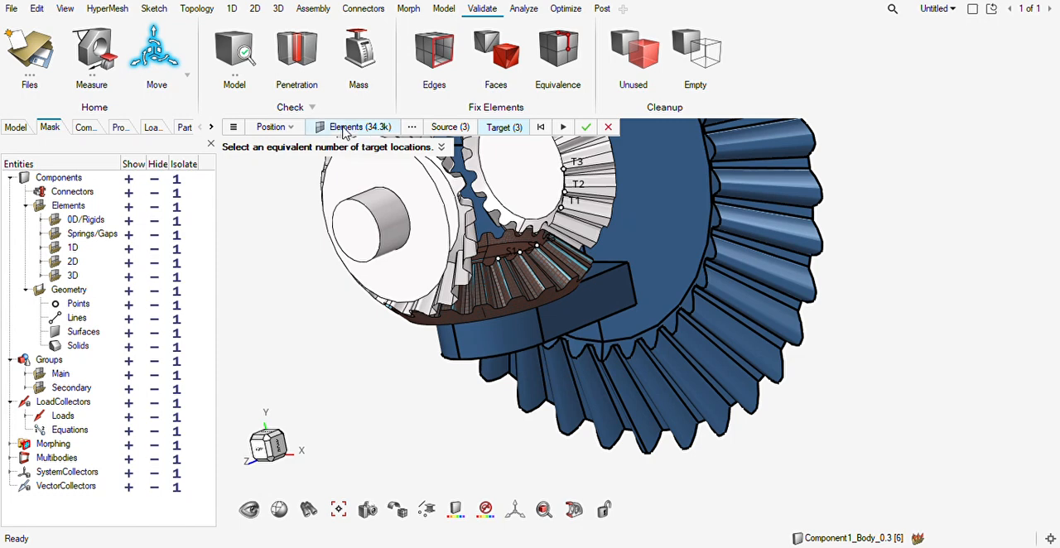
pyautogui.click(346, 129)
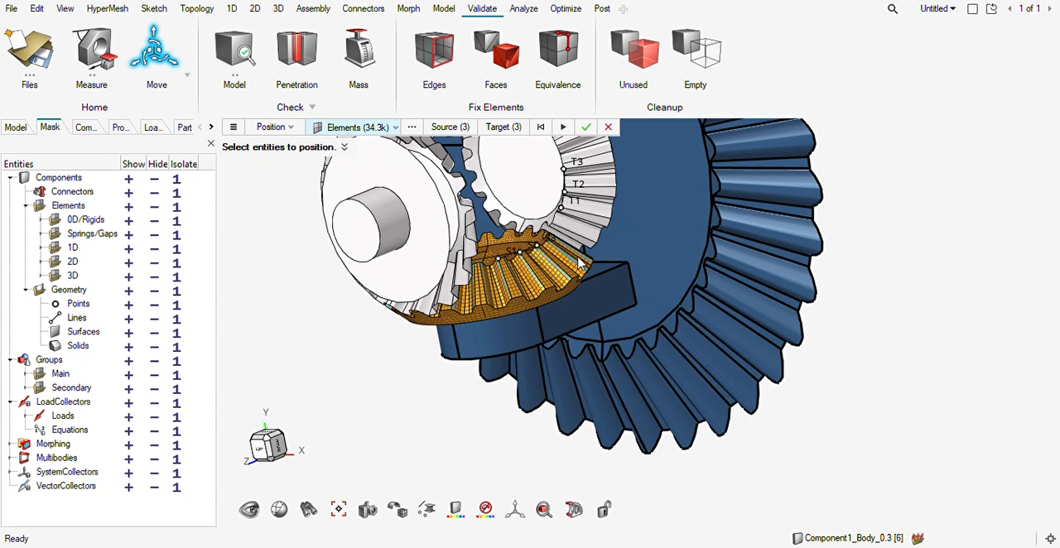
pyautogui.hotkey('ctrl', 'v')
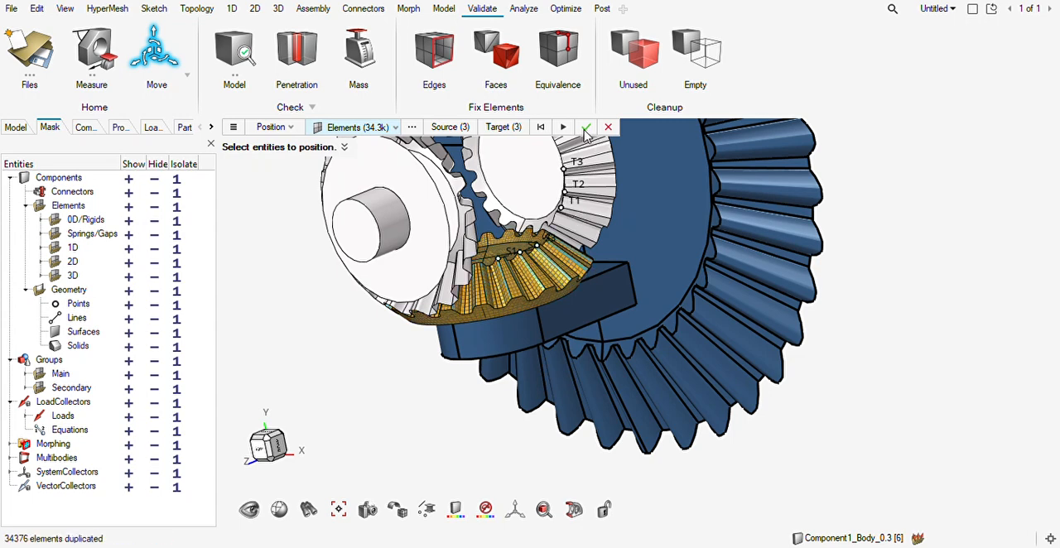
pyautogui.click(585, 128)
pyautogui.press('Escape')
# Check the copied mesh against the neighbouring gear's teeth, start another Position move and select all elements of the copy.
pyautogui.moveTo(596, 258); pyautogui.dragTo(565, 259, button='middle')
pyautogui.moveTo(581, 204)
pyautogui.mouseDown(button='middle')
pyautogui.moveTo(586, 216)
pyautogui.moveTo(600, 198)
pyautogui.moveTo(587, 205)
pyautogui.moveTo(572, 191)
pyautogui.moveTo(519, 273)
pyautogui.moveTo(502, 239)
pyautogui.moveTo(533, 260)
pyautogui.moveTo(503, 263)
pyautogui.mouseUp(button='middle')
pyautogui.scroll(5, 582, 208)
pyautogui.scroll(4, 580, 205)
pyautogui.scroll(-5, 529, 253)
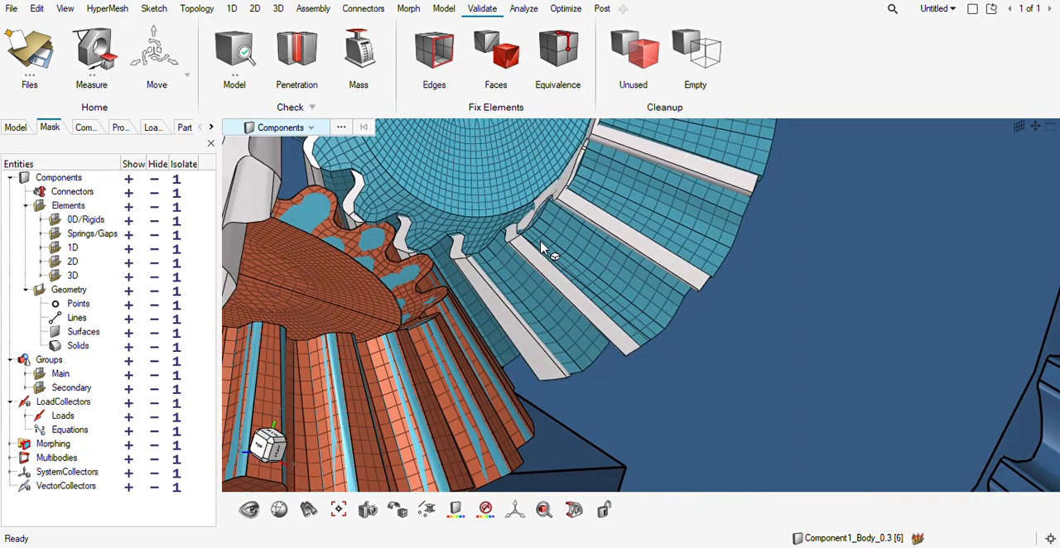
pyautogui.scroll(3, 540, 251)
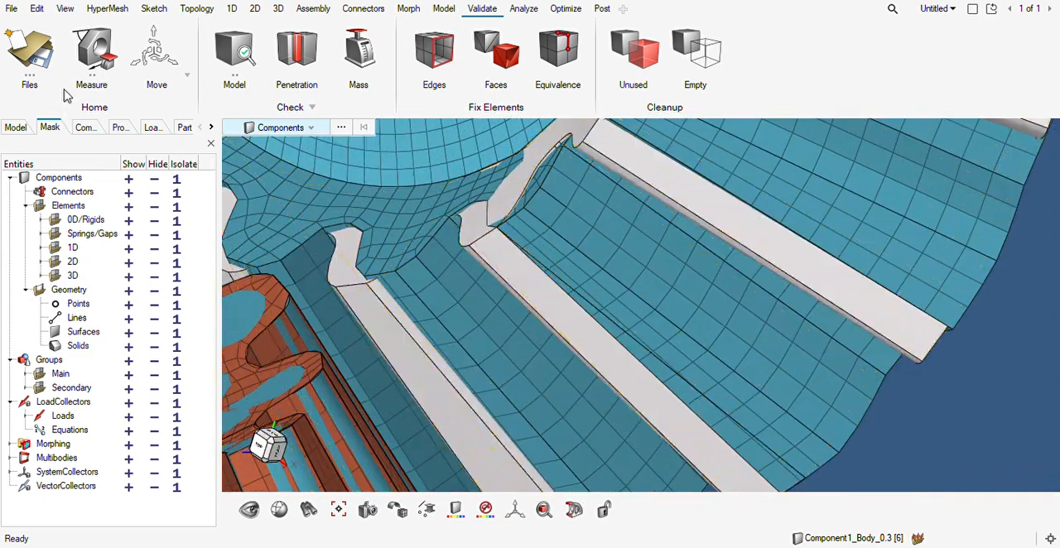
pyautogui.click(139, 34)
pyautogui.click(609, 248)
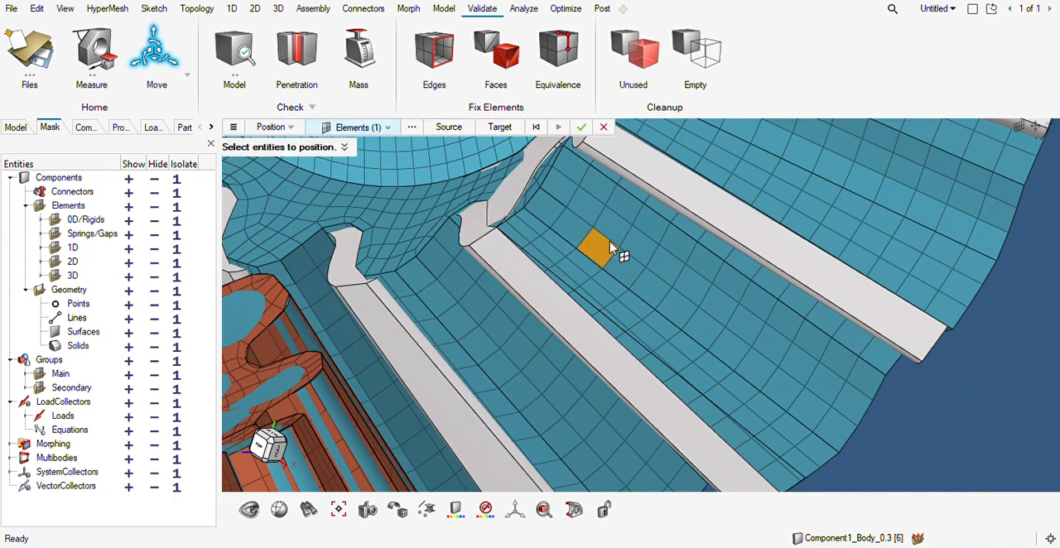
pyautogui.hotkey('ctrl', 'a')
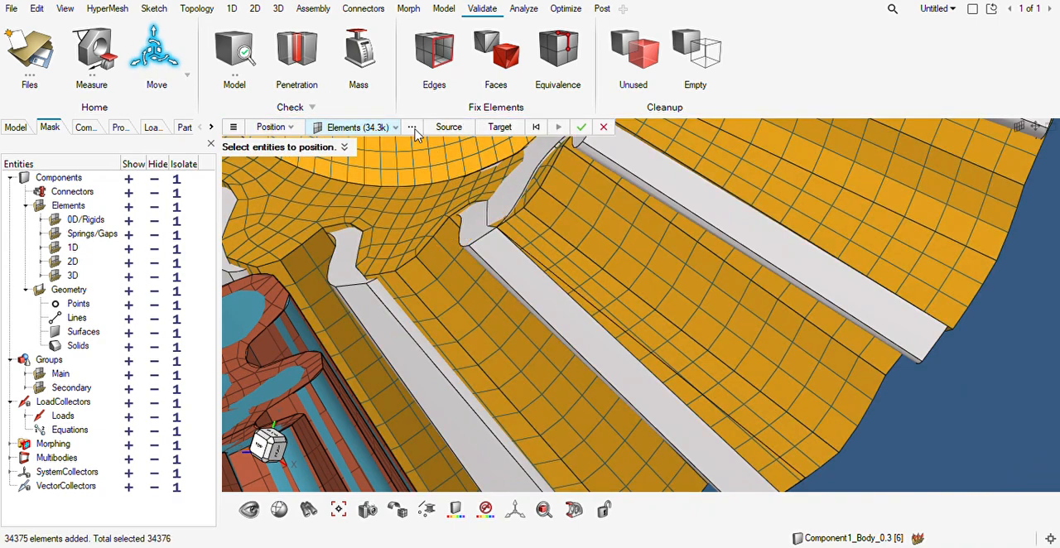
# Set three source locations at matching inner corner nodes on three successive teeth of the copied mesh and start picking targets.
pyautogui.click(448, 127)
pyautogui.scroll(5, 492, 213)
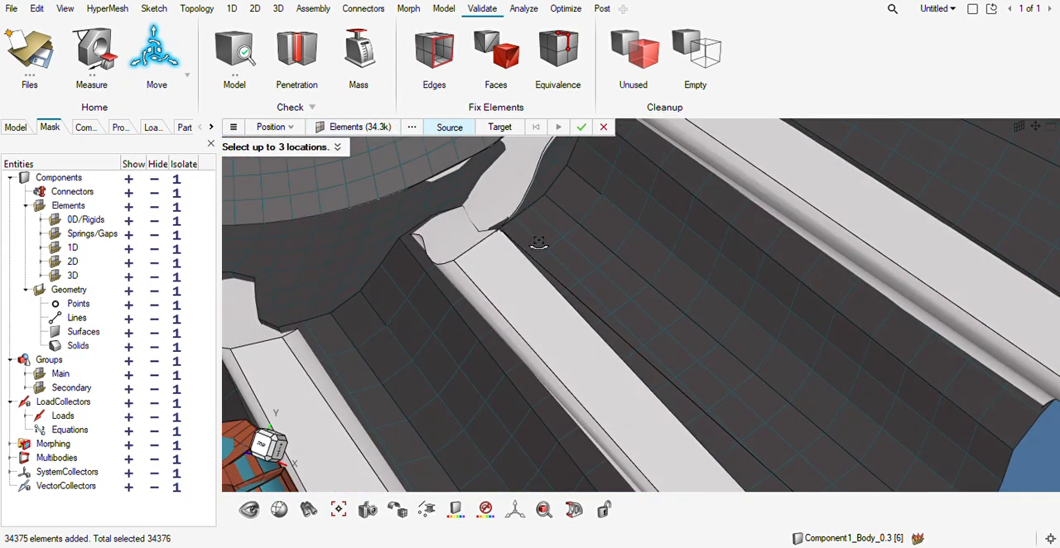
pyautogui.click(571, 205)
pyautogui.moveTo(650, 154); pyautogui.dragTo(622, 217, button='right')
pyautogui.scroll(-4, 622, 217)
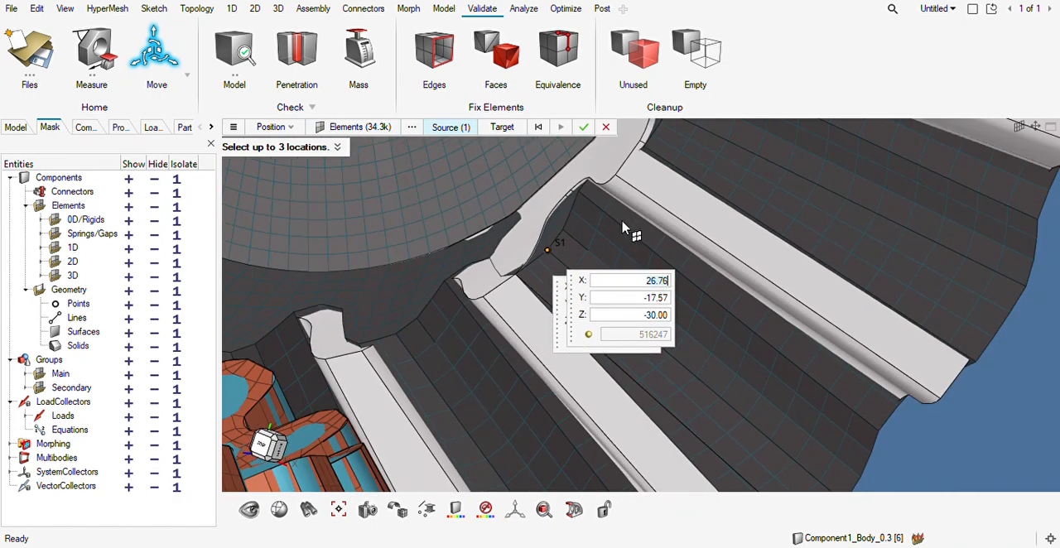
pyautogui.moveTo(632, 196); pyautogui.dragTo(669, 204, button='middle')
pyautogui.moveTo(660, 217); pyautogui.dragTo(622, 295, button='right')
pyautogui.click(633, 217)
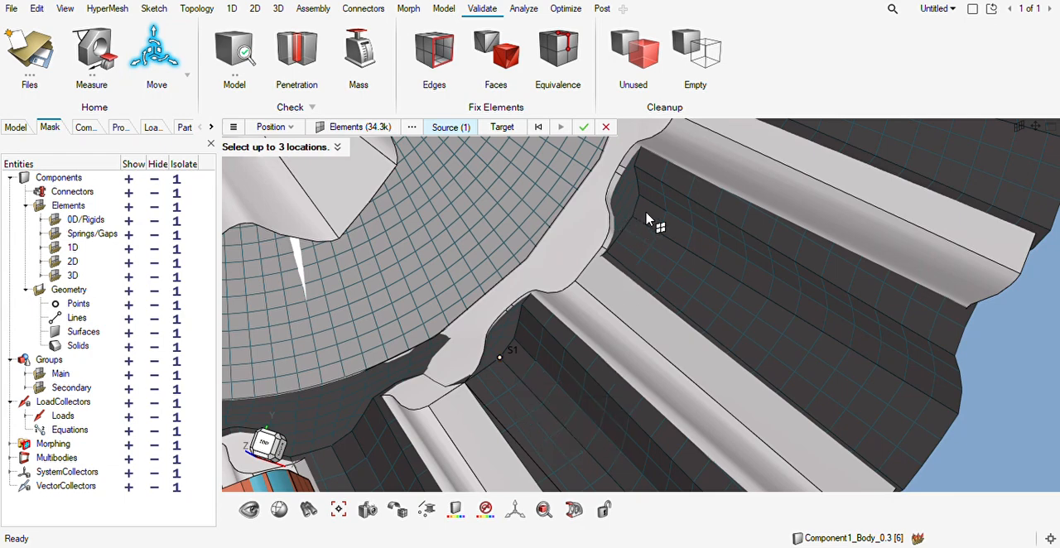
pyautogui.moveTo(681, 217); pyautogui.dragTo(627, 327, button='right')
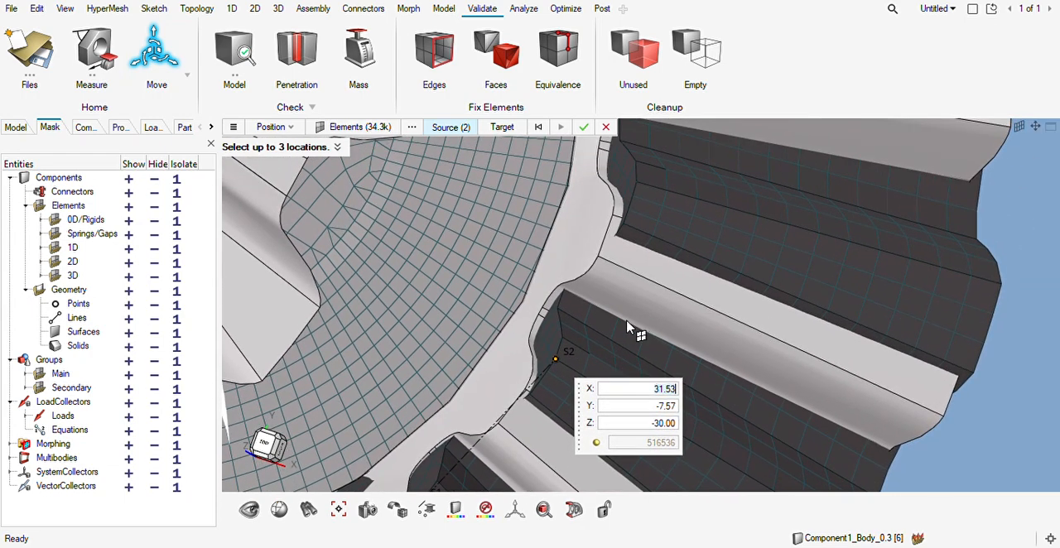
pyautogui.click(646, 194)
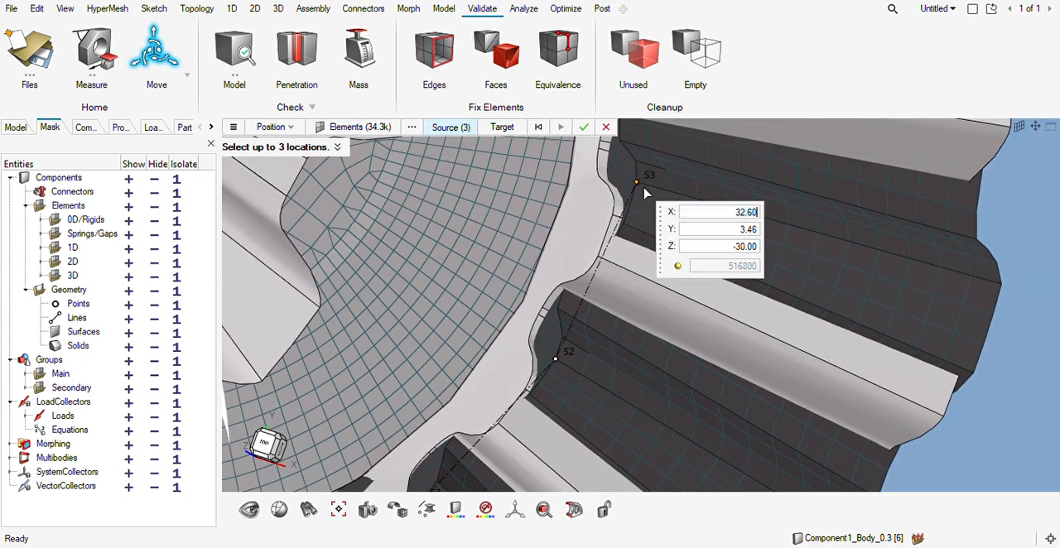
pyautogui.click(503, 127)
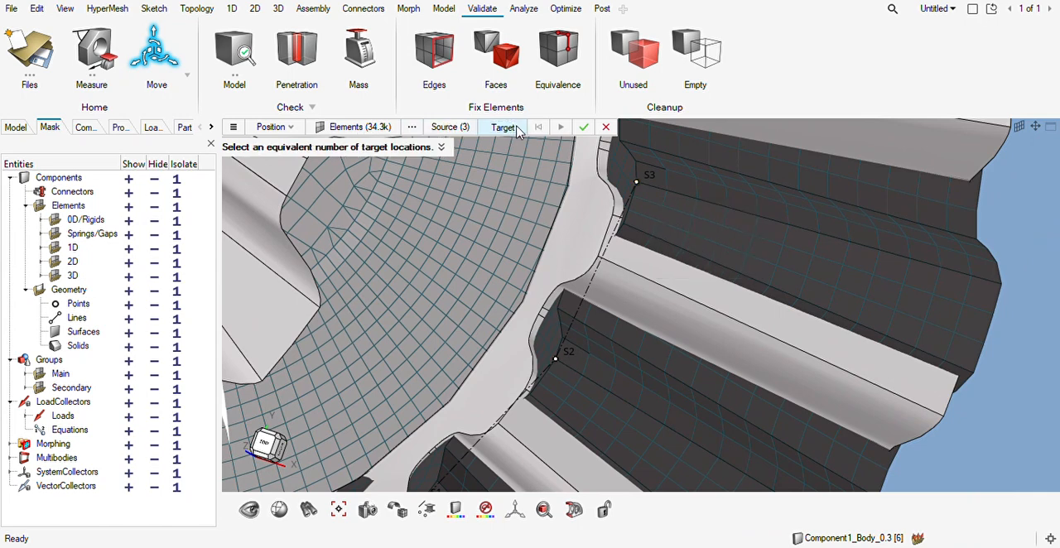
pyautogui.click(608, 215)
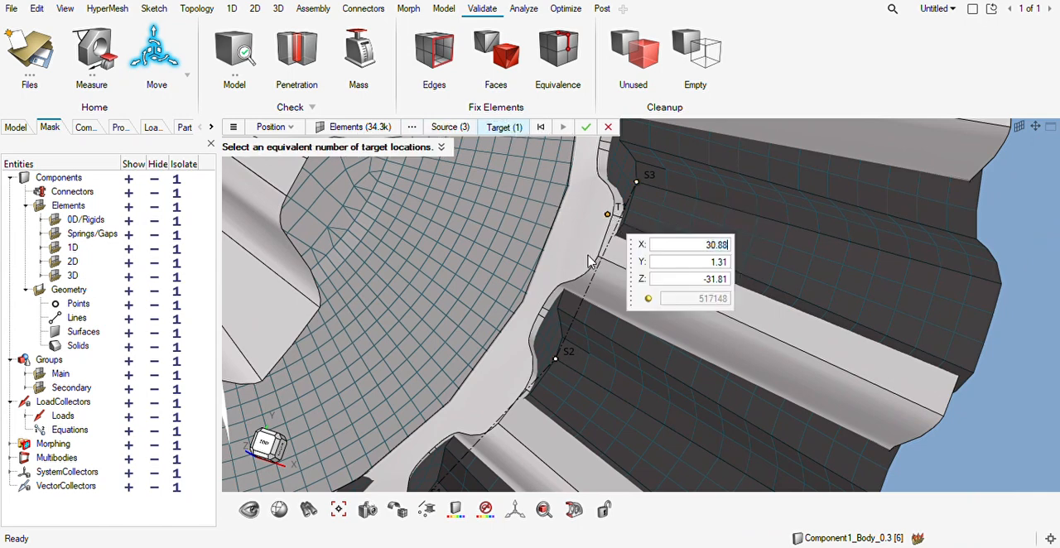
pyautogui.click(503, 128)
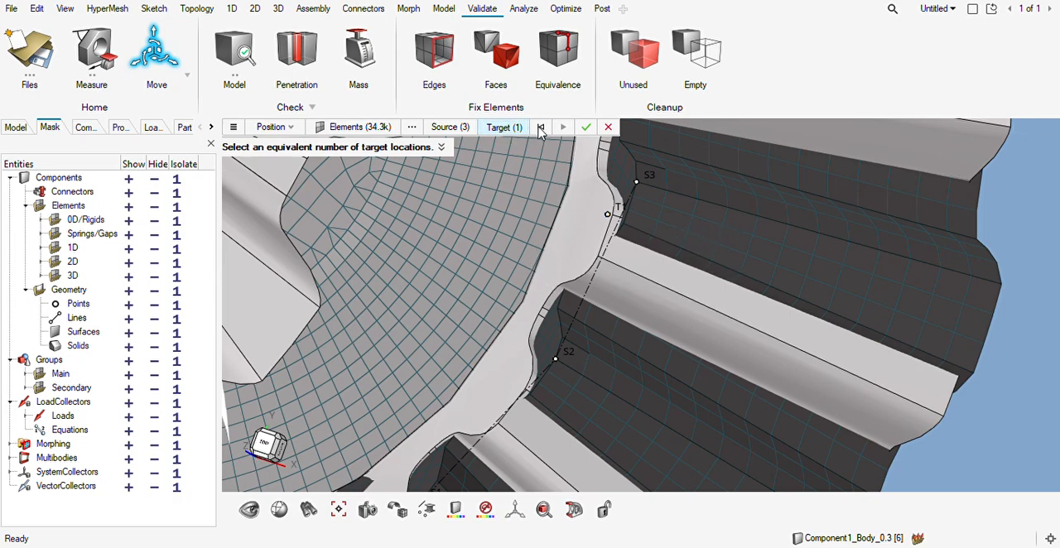
pyautogui.click(541, 128)
# Place the first target location at the inner tooth corner of the gear geometry next to the first source location.
pyautogui.moveTo(561, 310); pyautogui.dragTo(655, 194, button='right')
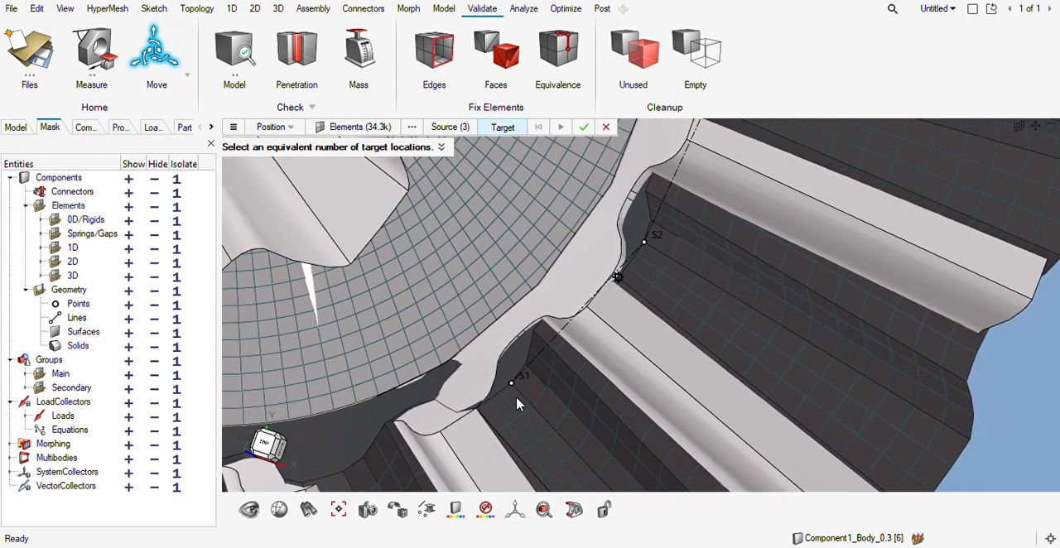
pyautogui.scroll(2, 513, 396)
pyautogui.scroll(5, 540, 305)
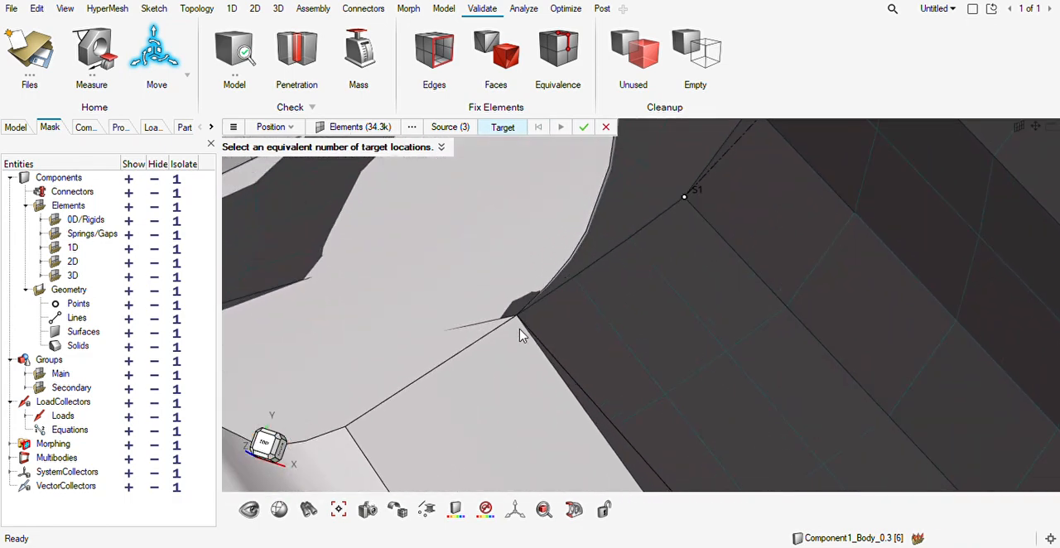
pyautogui.scroll(3, 513, 336)
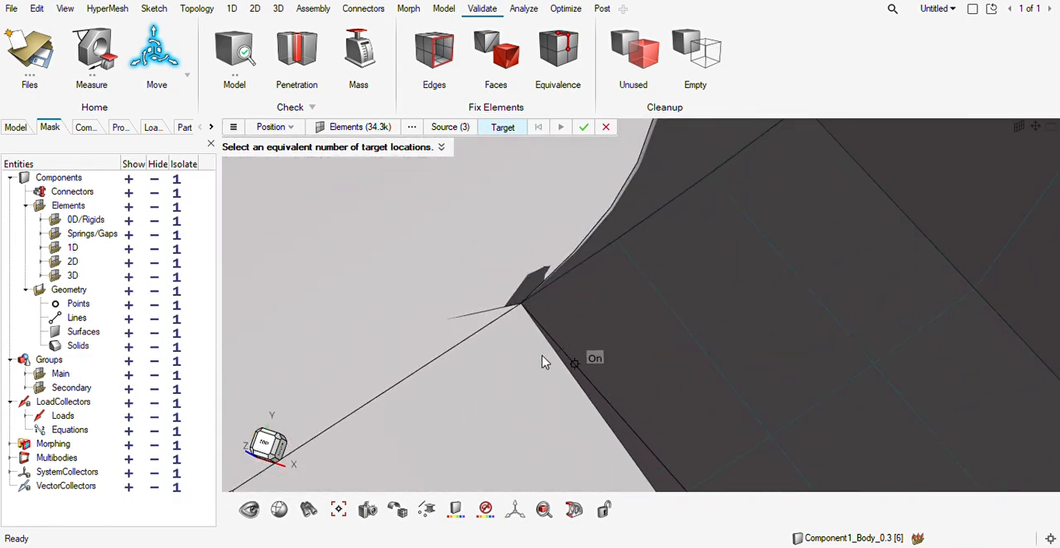
pyautogui.scroll(3, 573, 375)
pyautogui.scroll(-6, 545, 360)
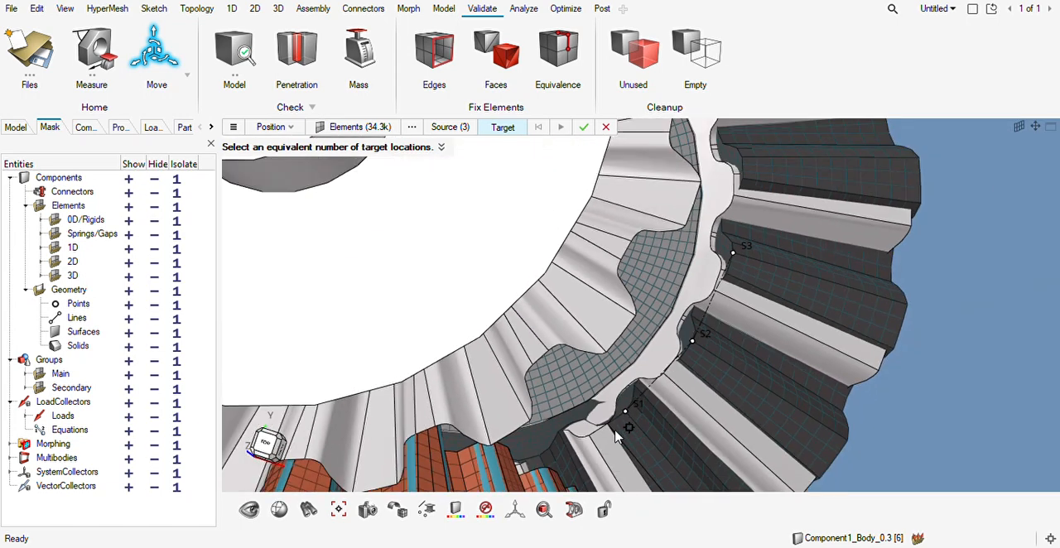
pyautogui.scroll(1, 615, 437)
pyautogui.click(607, 423)
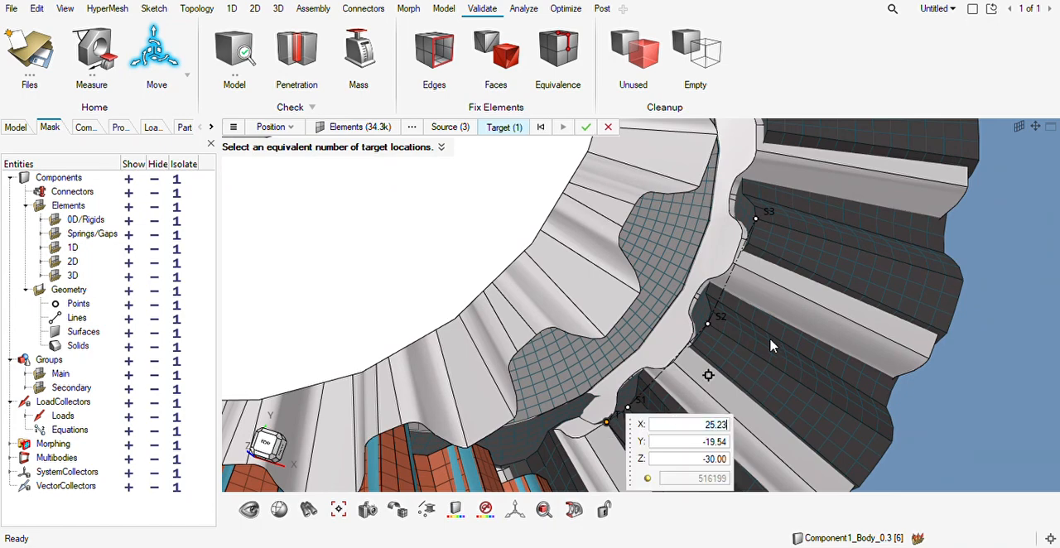
# Place the other two target locations at the inner corners beside the second and third source locations and apply the move.
pyautogui.scroll(5, 700, 365)
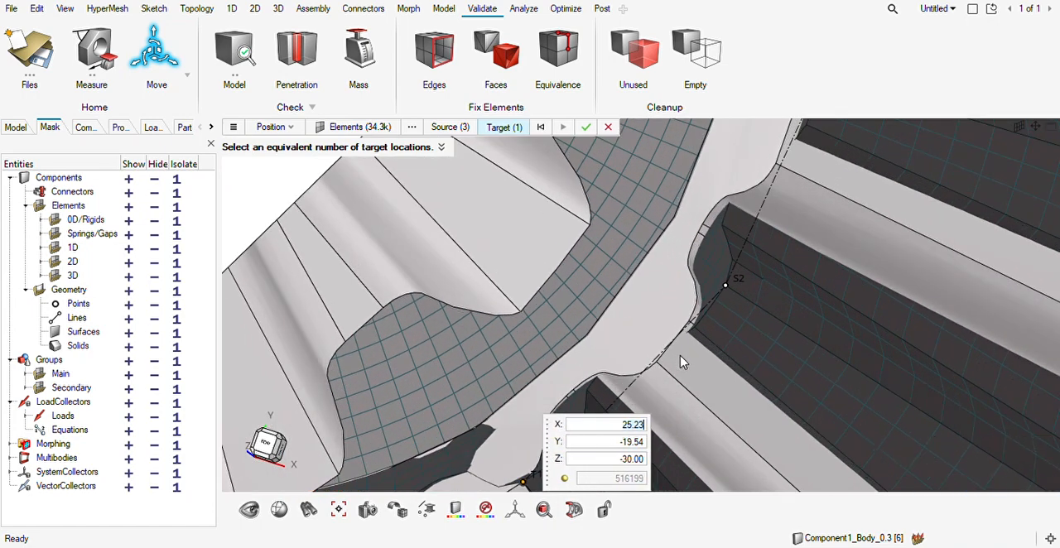
pyautogui.click(696, 298)
pyautogui.scroll(-4, 796, 239)
pyautogui.moveTo(800, 228); pyautogui.dragTo(750, 324, button='right')
pyautogui.scroll(1, 777, 234)
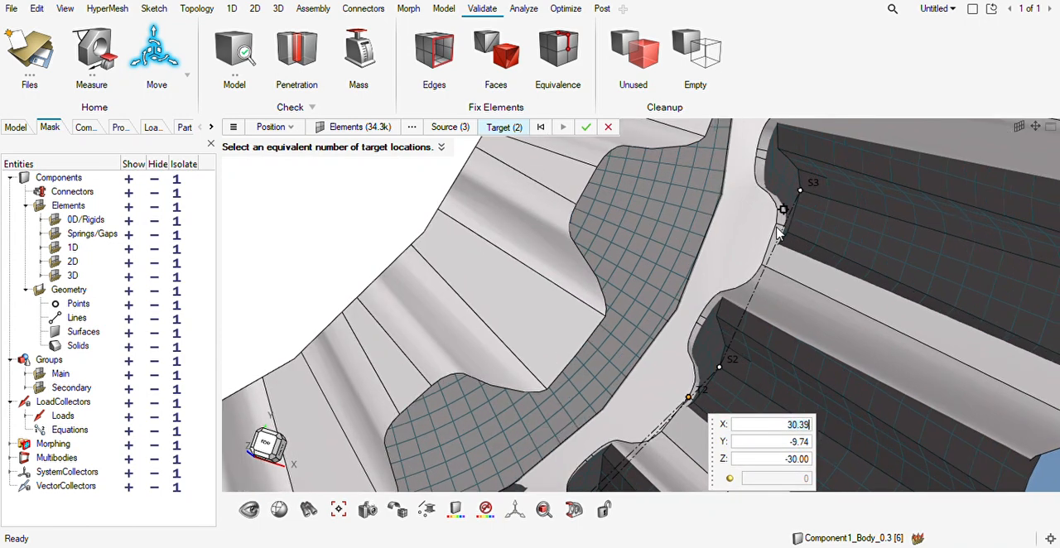
pyautogui.click(776, 223)
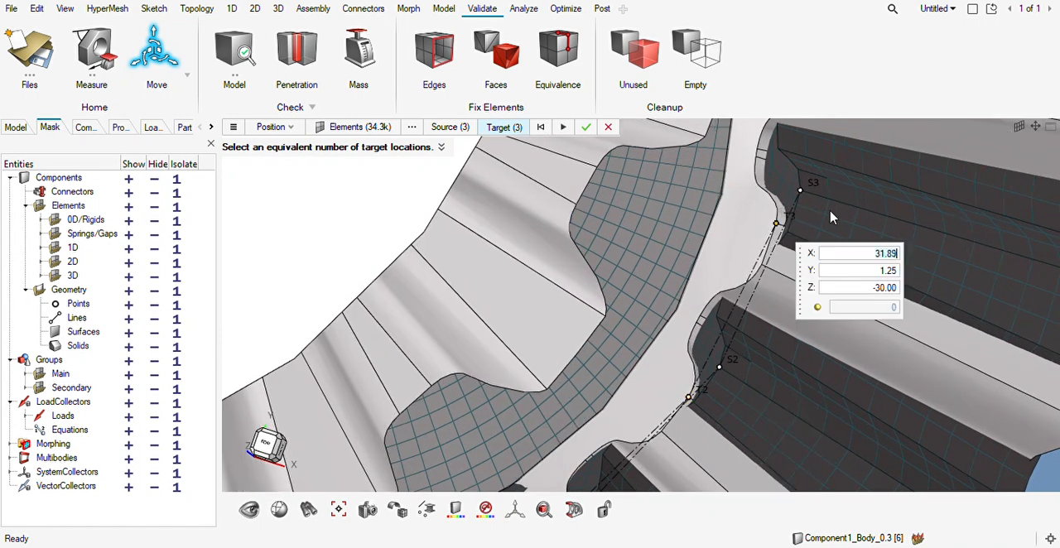
pyautogui.click(585, 128)
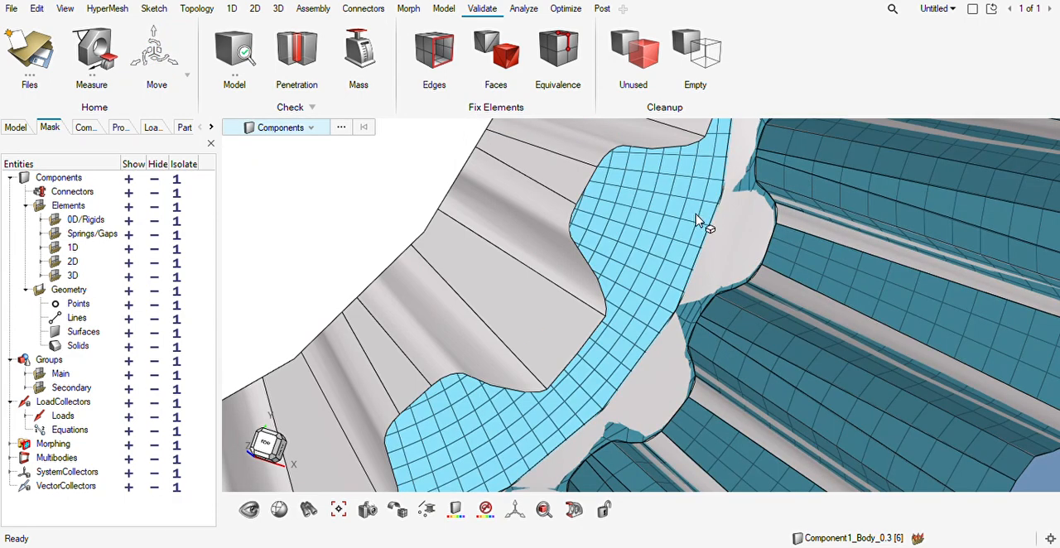
# Examine how the repositioned gear mesh fits its geometry and meshes with the adjacent gear.
pyautogui.scroll(-5, 674, 269)
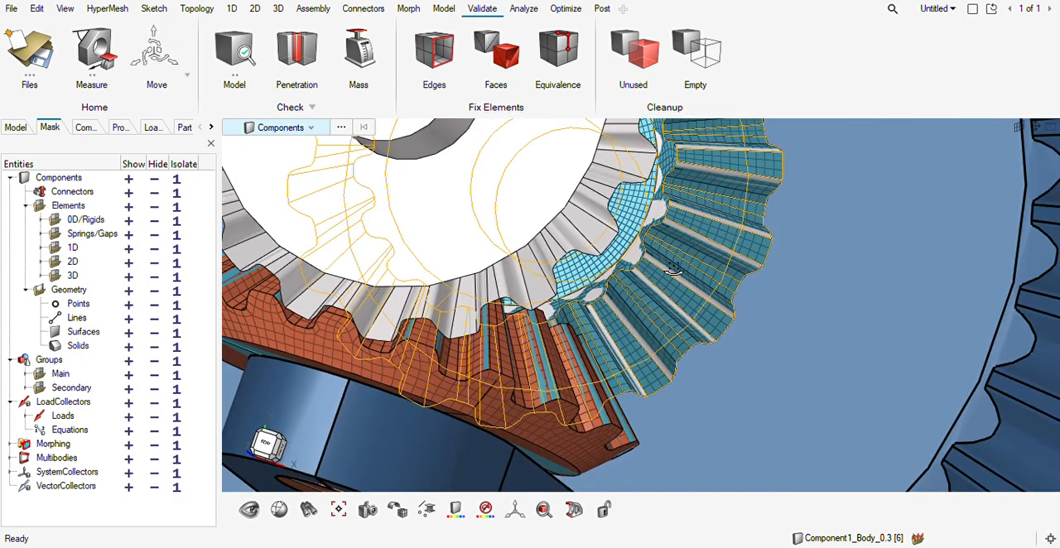
pyautogui.moveTo(674, 269); pyautogui.dragTo(566, 287, button='middle')
pyautogui.scroll(-3, 636, 240)
pyautogui.scroll(-4, 638, 246)
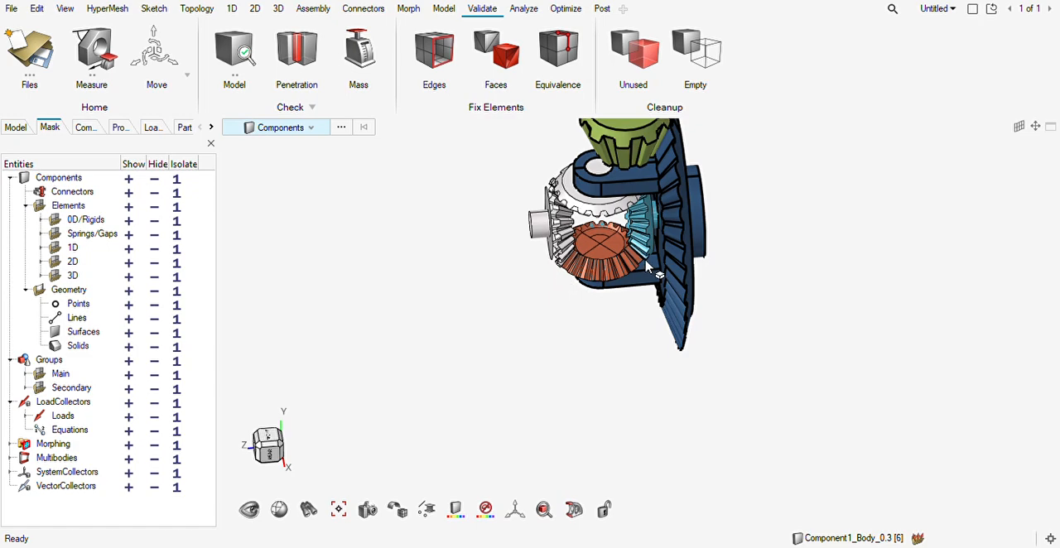
pyautogui.scroll(3, 646, 262)
pyautogui.moveTo(646, 262); pyautogui.dragTo(571, 254, button='middle')
pyautogui.scroll(-3, 568, 242)
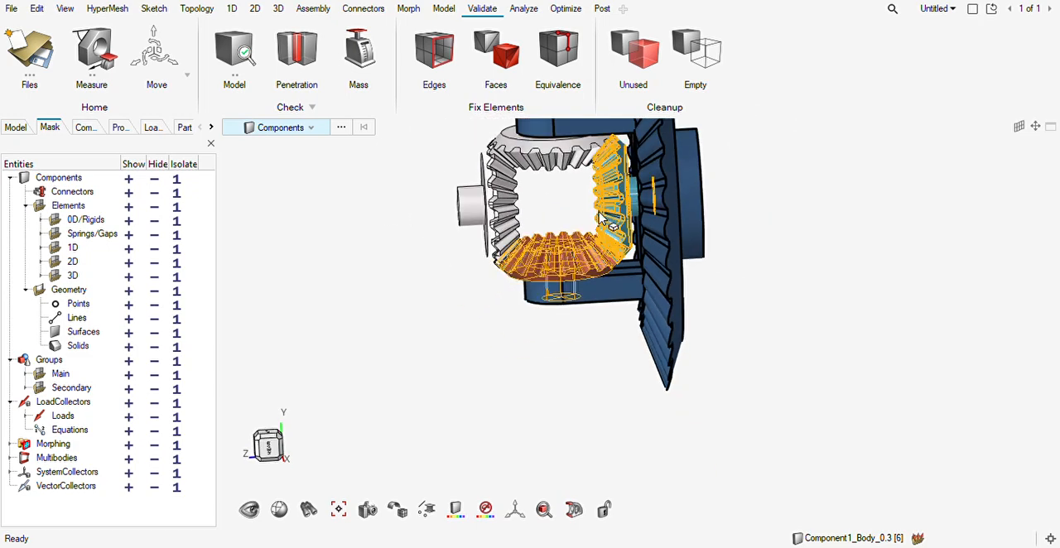
pyautogui.scroll(3, 560, 208)
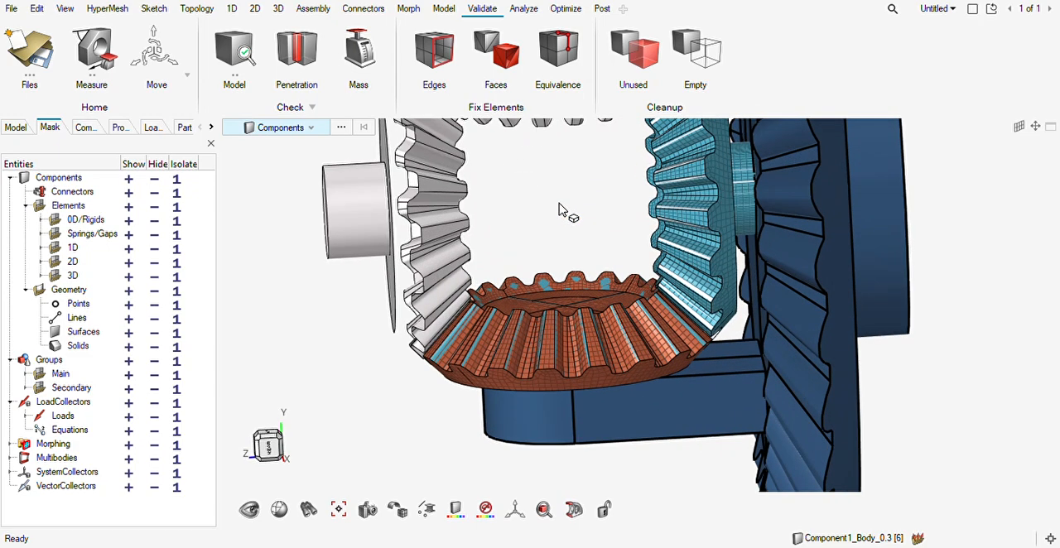
pyautogui.moveTo(560, 250)
pyautogui.mouseDown(button='middle')
pyautogui.moveTo(561, 239)
pyautogui.moveTo(563, 262)
pyautogui.mouseUp(button='middle')
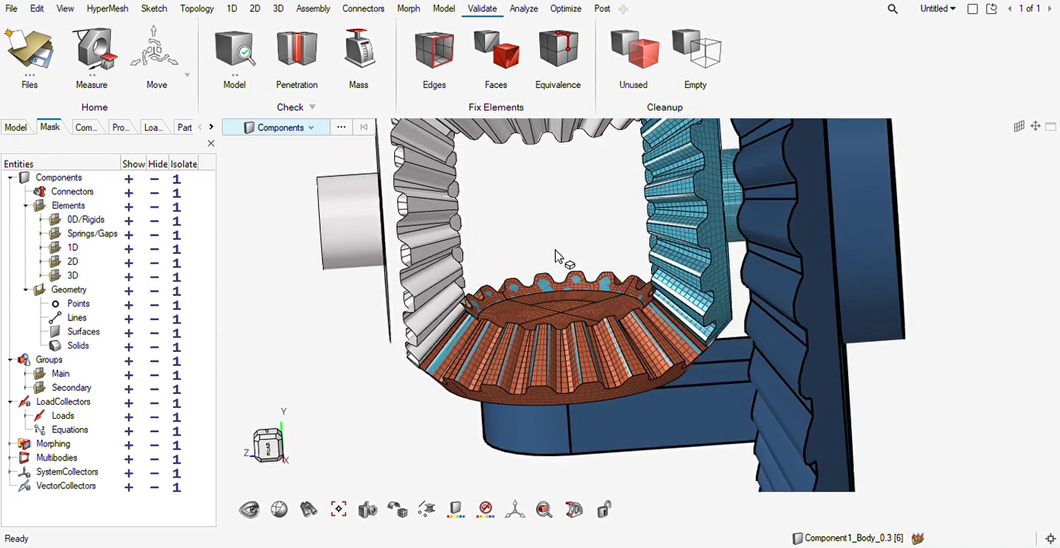
# Switch node creation from Interpolate Nodes to Create Free Nodes.
pyautogui.press('F8')
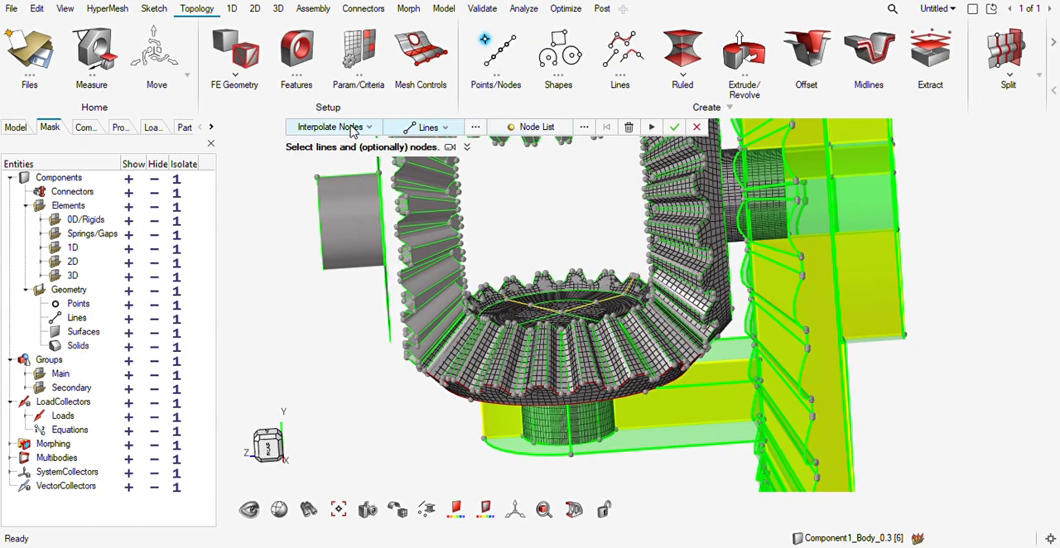
pyautogui.click(340, 157)
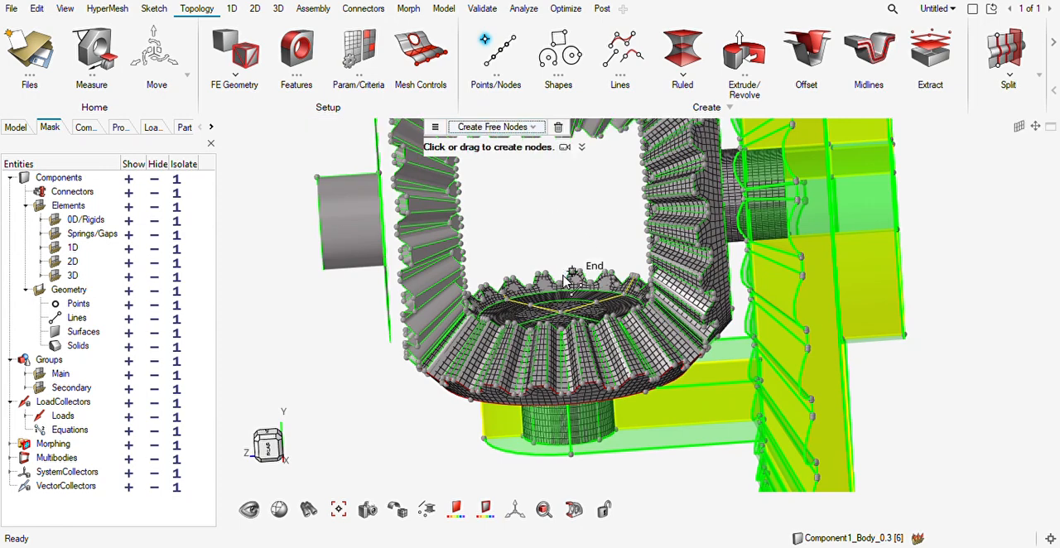
pyautogui.scroll(-4, 562, 313)
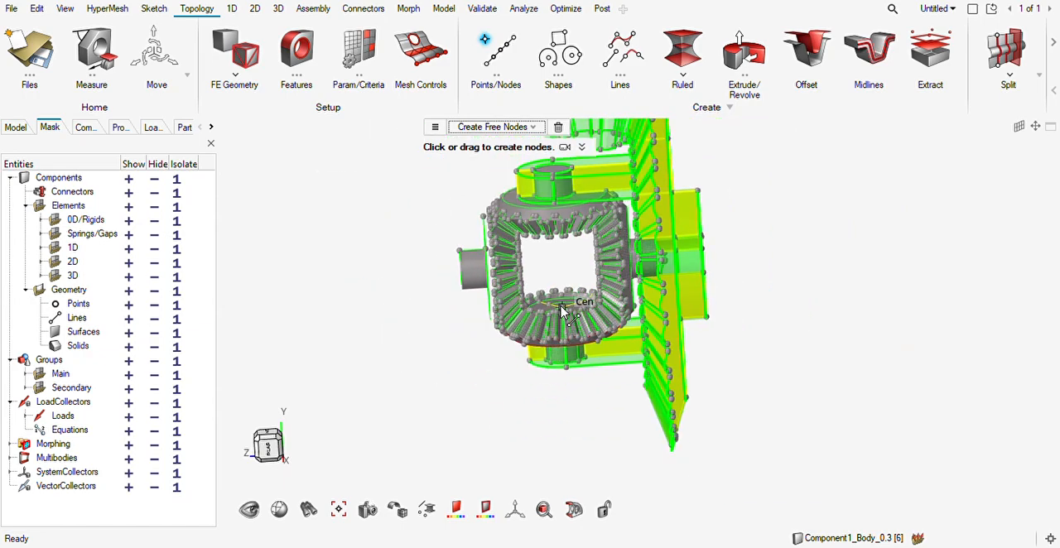
pyautogui.scroll(3, 565, 249)
pyautogui.scroll(-3, 561, 256)
pyautogui.moveTo(588, 273)
pyautogui.mouseDown(button='middle')
pyautogui.moveTo(643, 274)
pyautogui.moveTo(588, 272)
pyautogui.mouseUp(button='middle')
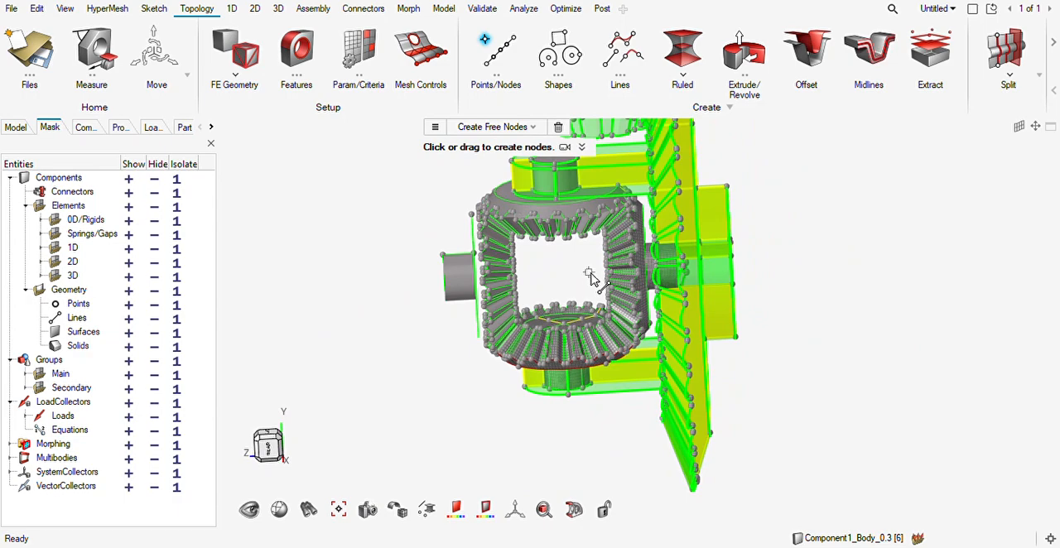
pyautogui.press('Escape')
pyautogui.moveTo(568, 305)
pyautogui.mouseDown(button='middle')
pyautogui.moveTo(570, 293)
pyautogui.moveTo(580, 302)
pyautogui.moveTo(566, 304)
pyautogui.mouseUp(button='middle')
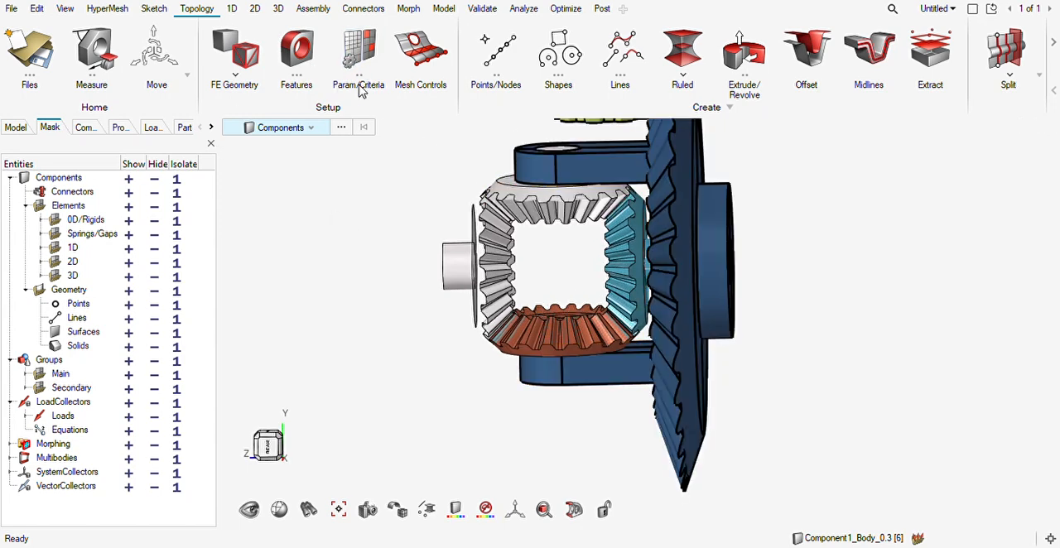
# Create one free node midway between the lower shaft's outer end and the centre of the gear set.
pyautogui.press('F8')
pyautogui.scroll(3, 553, 200)
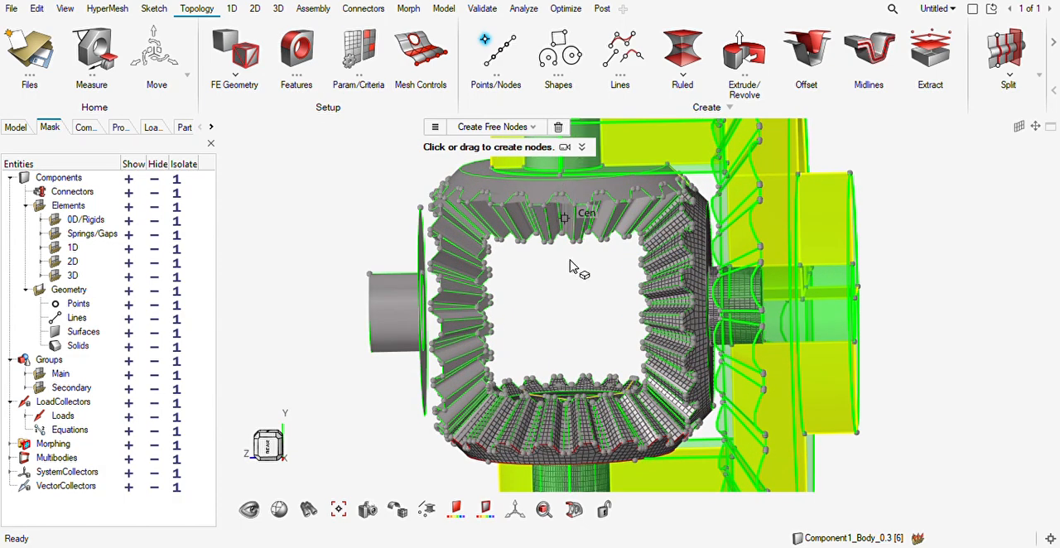
pyautogui.moveTo(601, 406); pyautogui.dragTo(589, 304, button='right')
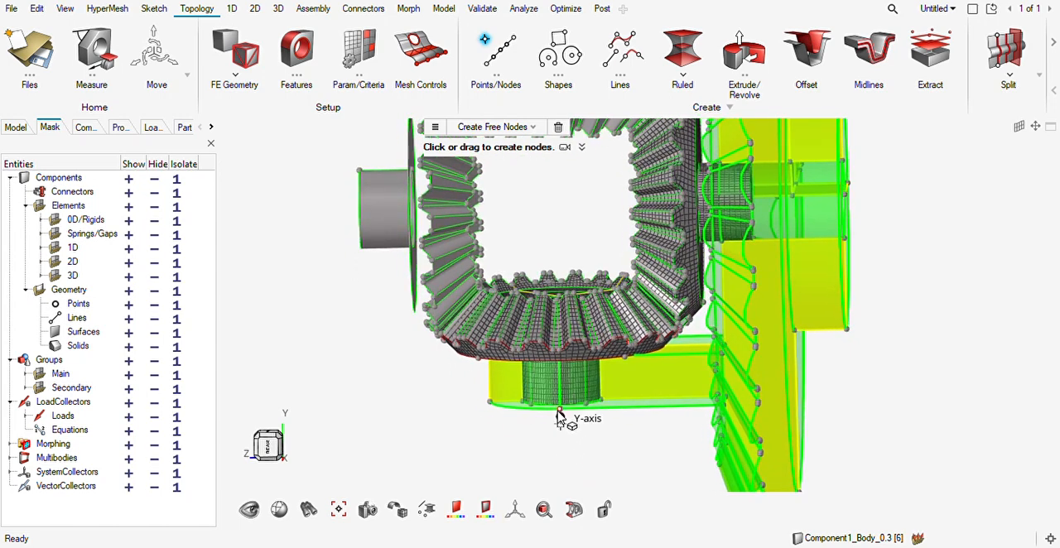
pyautogui.click(559, 214)
pyautogui.scroll(-3, 562, 258)
pyautogui.moveTo(568, 227); pyautogui.dragTo(558, 274, button='right')
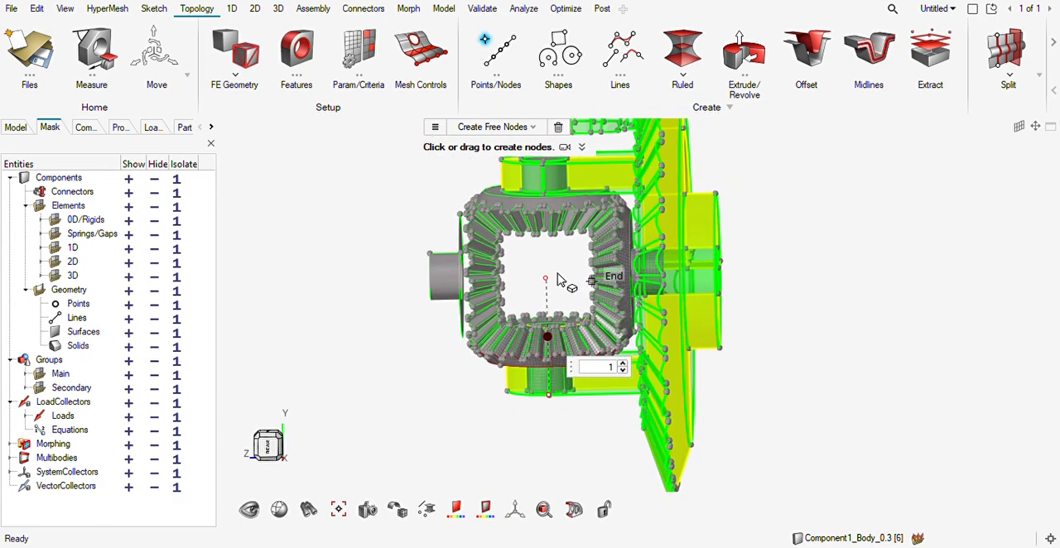
pyautogui.press('Escape')
# Create one node midway between the lower and upper shaft ends, and another at the upper shaft's outer end at 27.50, 75.00, 0.33.
pyautogui.scroll(-3, 547, 280)
pyautogui.scroll(3, 547, 280)
pyautogui.moveTo(547, 284); pyautogui.dragTo(547, 304, button='middle')
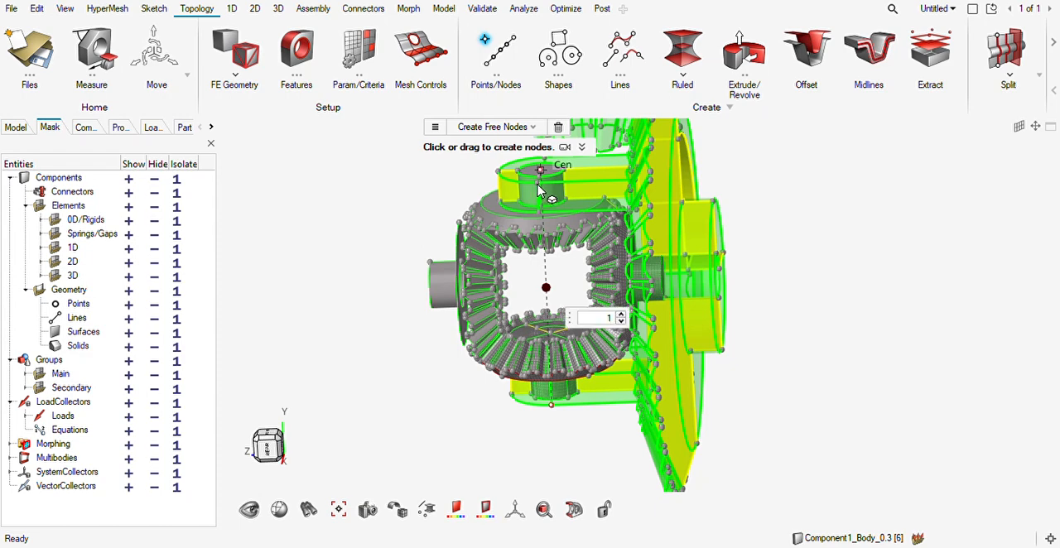
pyautogui.scroll(2, 542, 192)
pyautogui.click(542, 193)
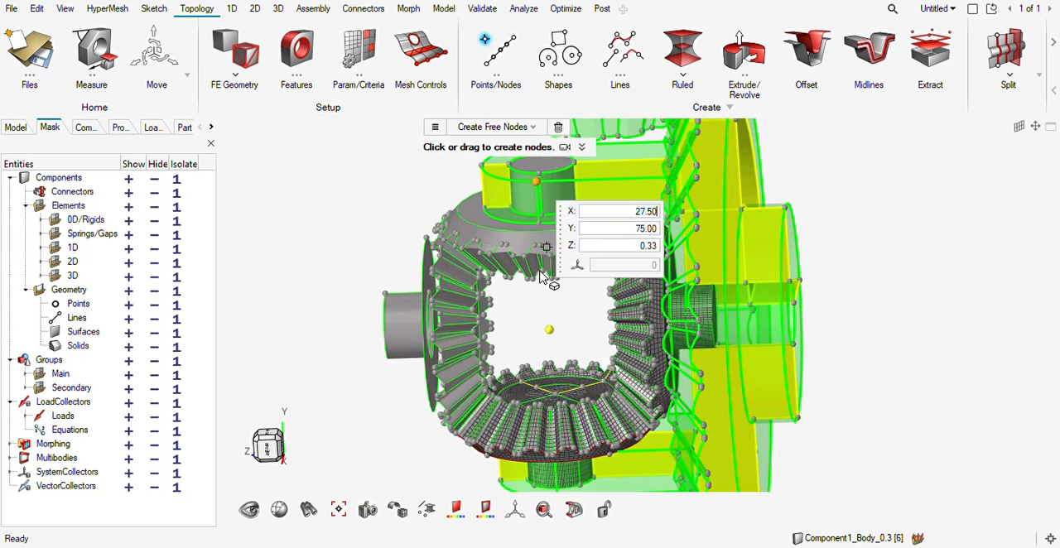
# Create a node at the lower shaft's outer end at 27.50, -75.00, -0.33, and one node midway between the two end nodes.
pyautogui.moveTo(541, 416); pyautogui.dragTo(531, 363, button='right')
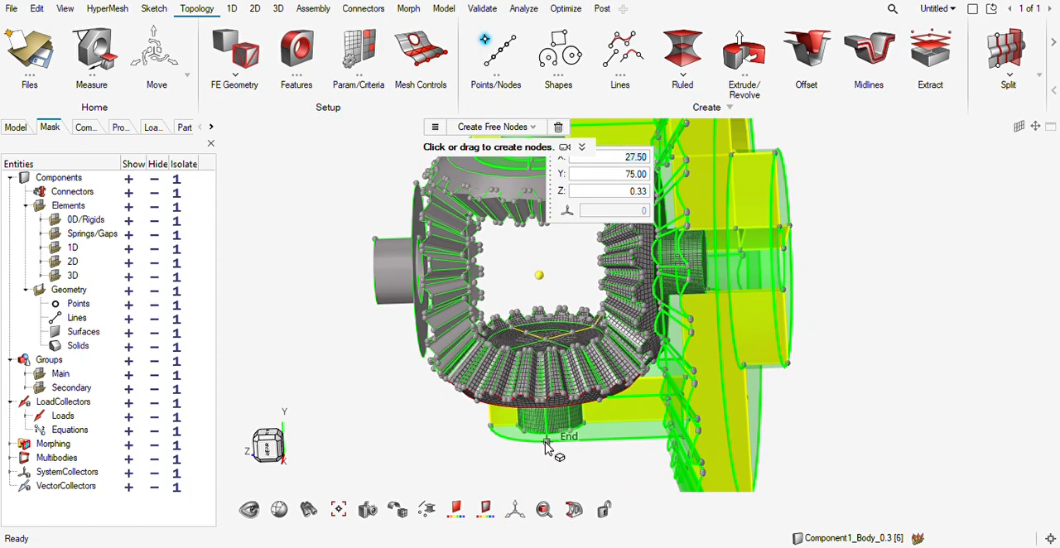
pyautogui.click(547, 441)
pyautogui.scroll(-2, 597, 356)
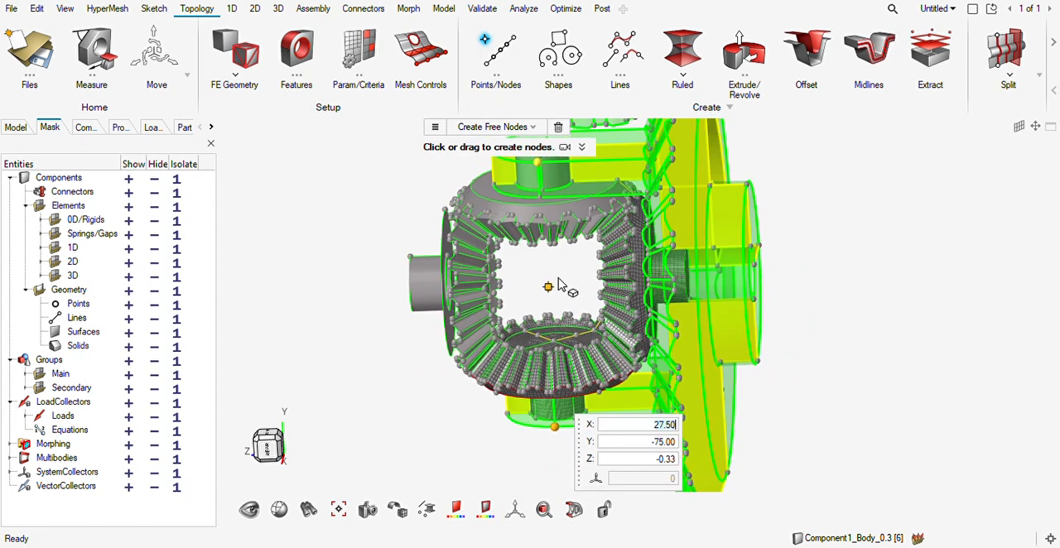
pyautogui.moveTo(536, 169); pyautogui.dragTo(556, 429)
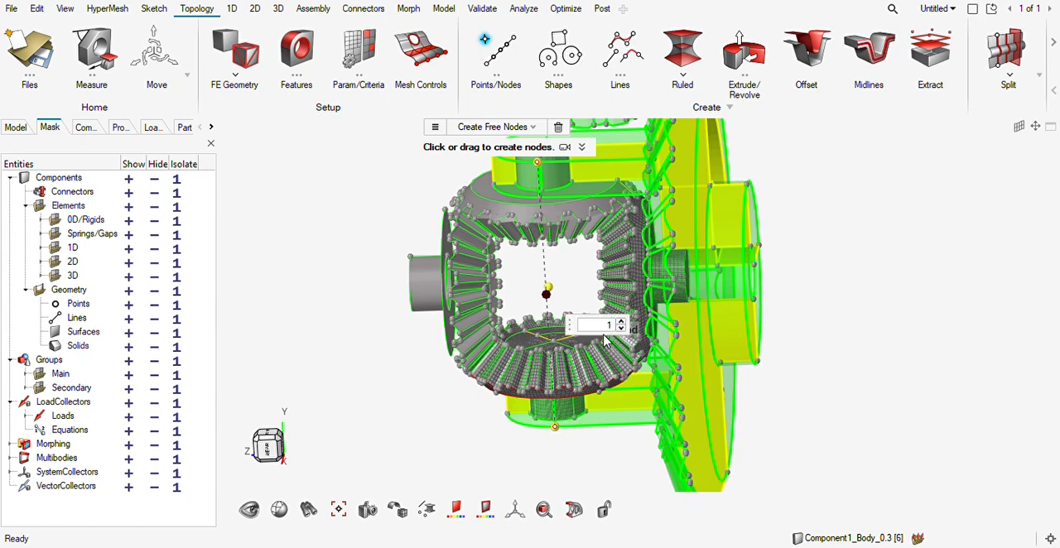
pyautogui.press('Escape')
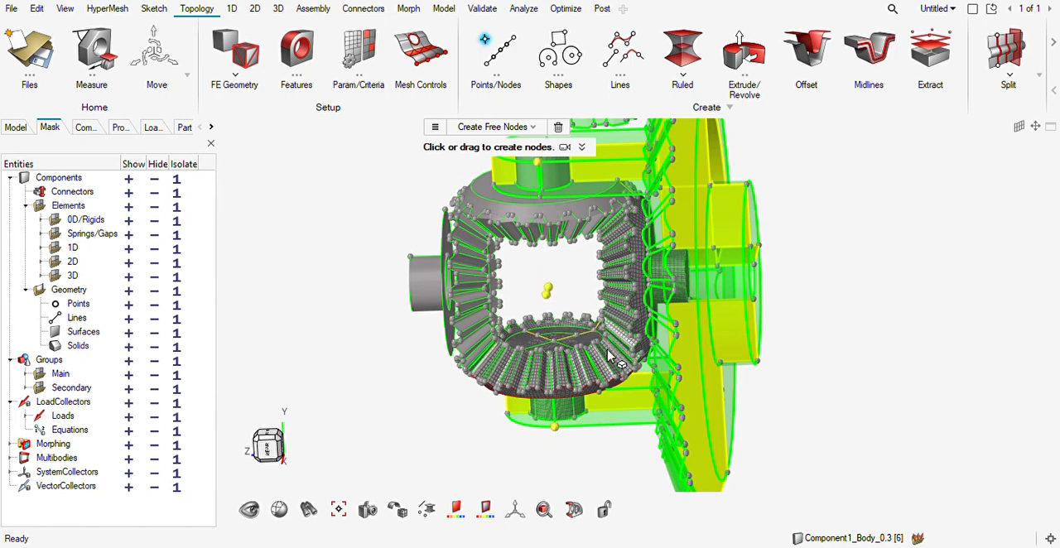
pyautogui.press('Escape')
# Delete the upper of the two nearly coincident nodes at the centre of the gear set.
pyautogui.scroll(8, 560, 315)
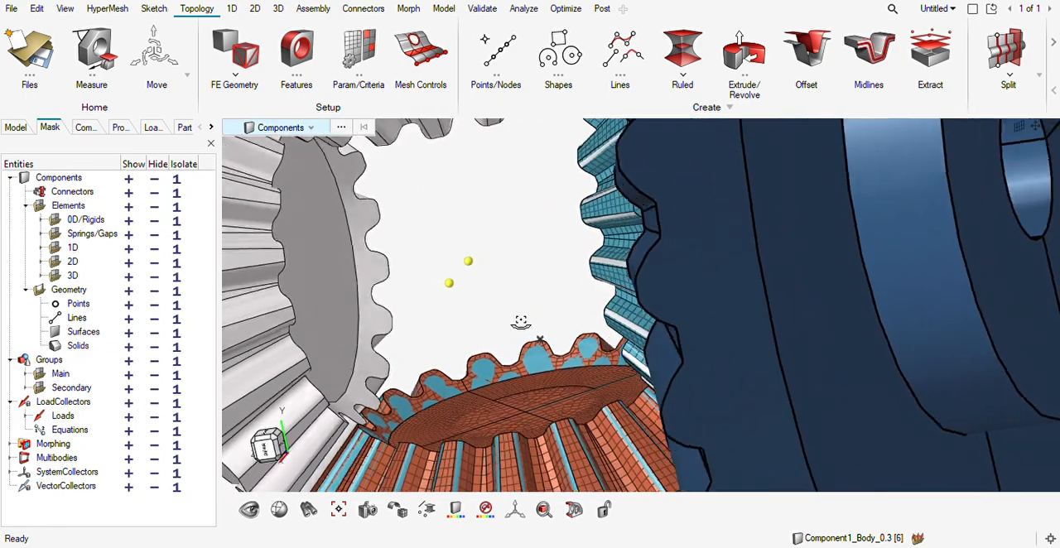
pyautogui.moveTo(521, 322); pyautogui.dragTo(547, 321, button='middle')
pyautogui.press('F8')
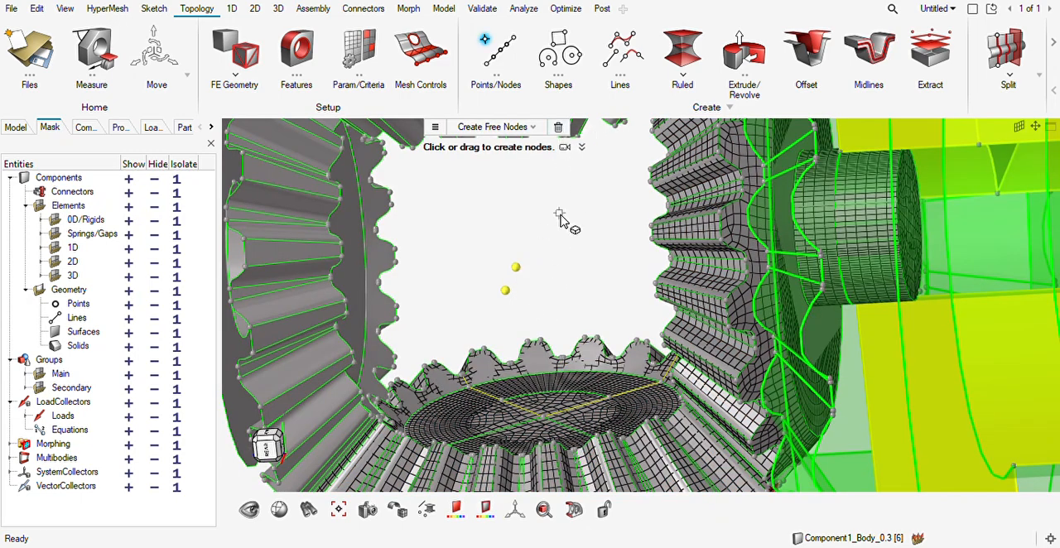
pyautogui.press('Escape')
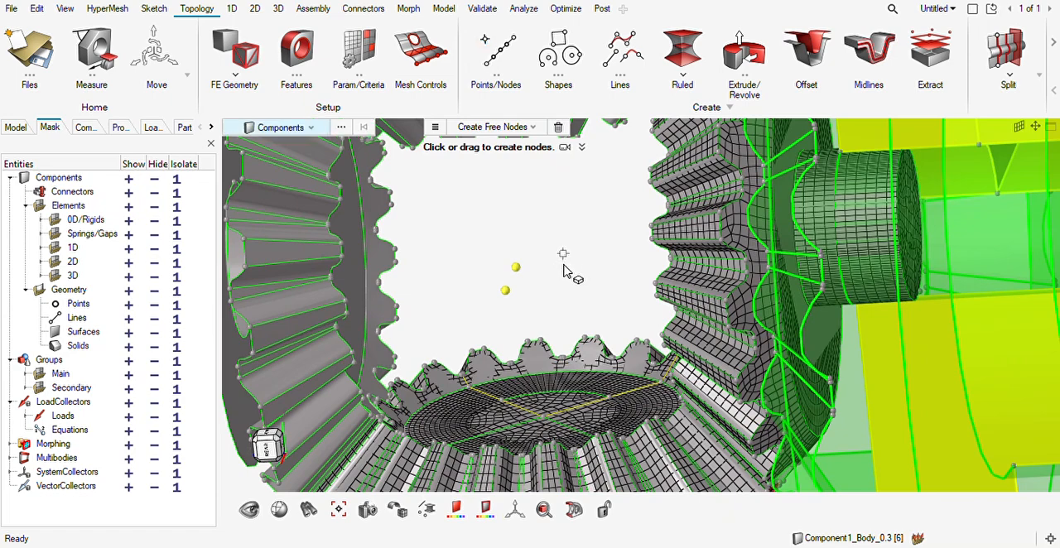
pyautogui.press('n')
pyautogui.moveTo(540, 237); pyautogui.dragTo(517, 271)
pyautogui.press('Delete')
# Mirror the whole blue side gear mesh across the vertical plane through the centre node onto the opposite side gear, keeping the original.
pyautogui.moveTo(556, 310); pyautogui.dragTo(545, 268, button='right')
pyautogui.scroll(-3, 542, 275)
pyautogui.moveTo(527, 307); pyautogui.dragTo(556, 353, button='middle')
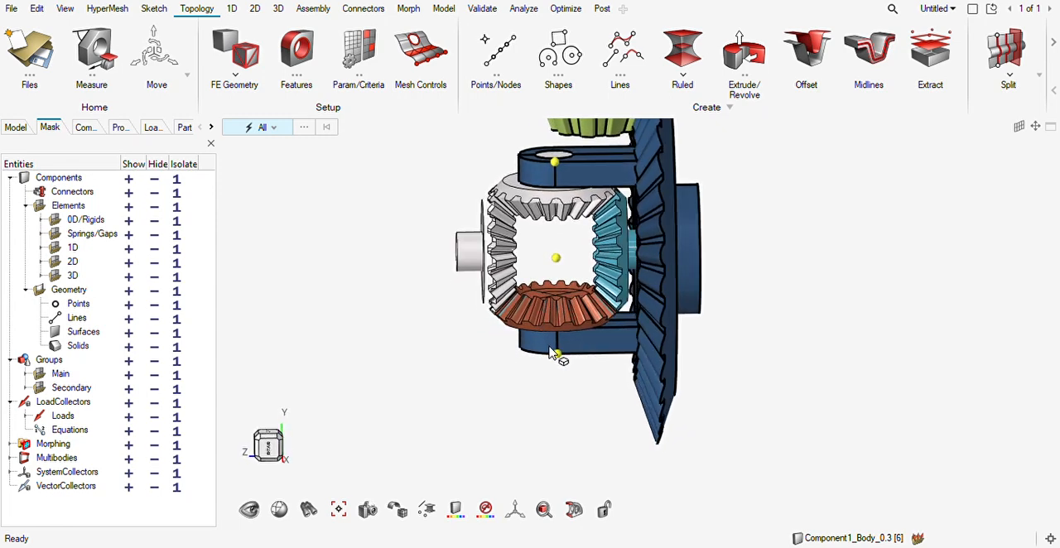
pyautogui.click(189, 80)
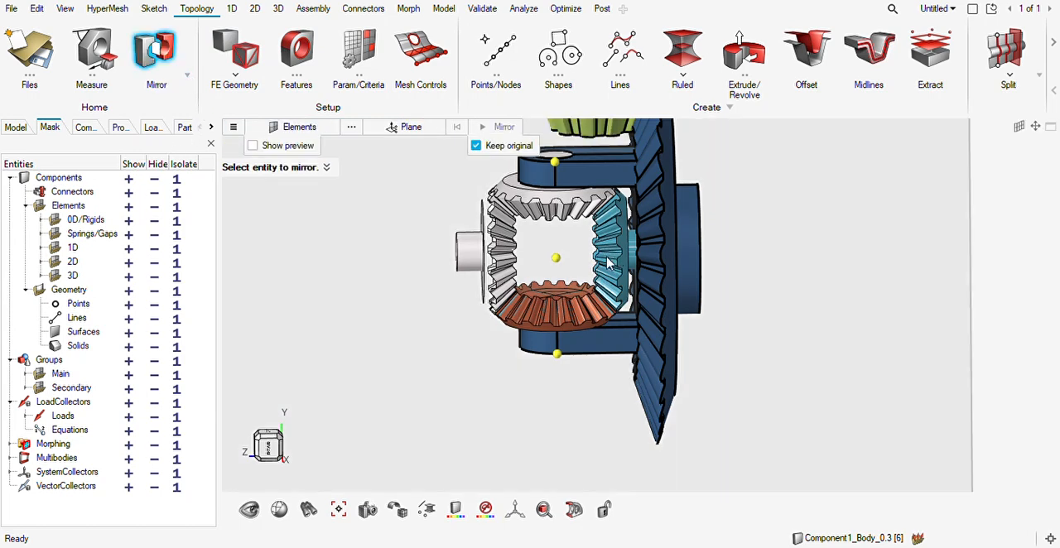
pyautogui.click(607, 257)
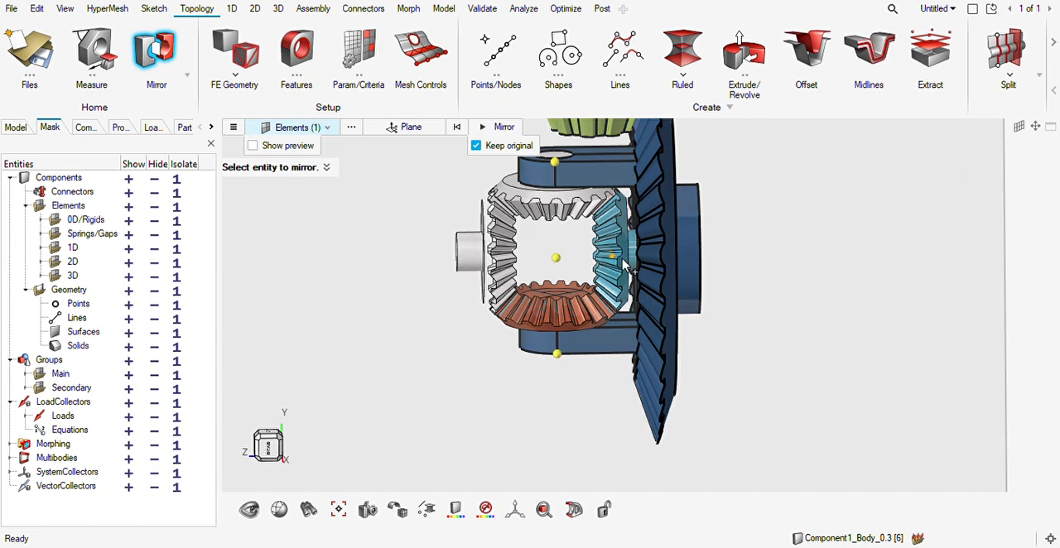
pyautogui.doubleClick(626, 263)
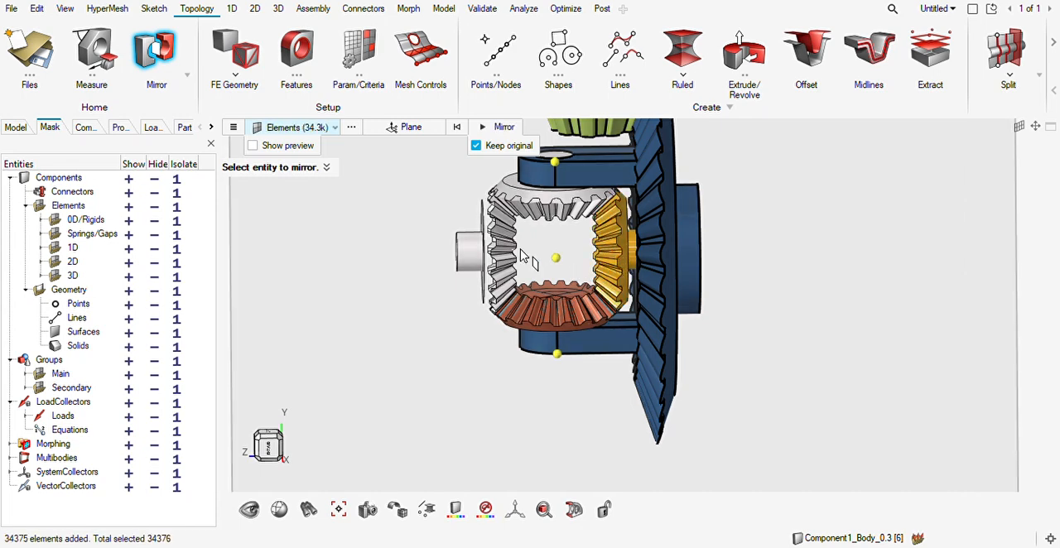
pyautogui.click(411, 127)
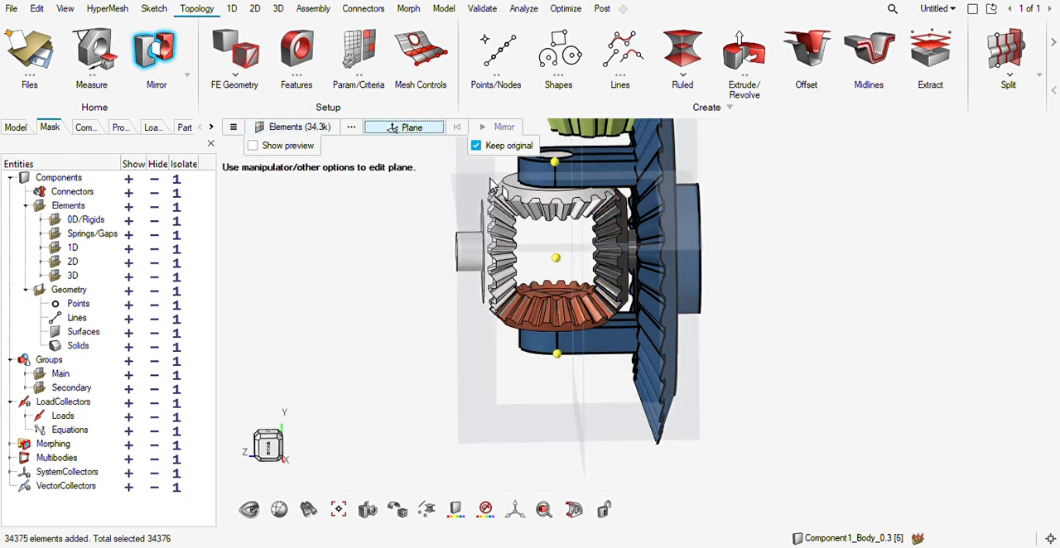
pyautogui.click(584, 257)
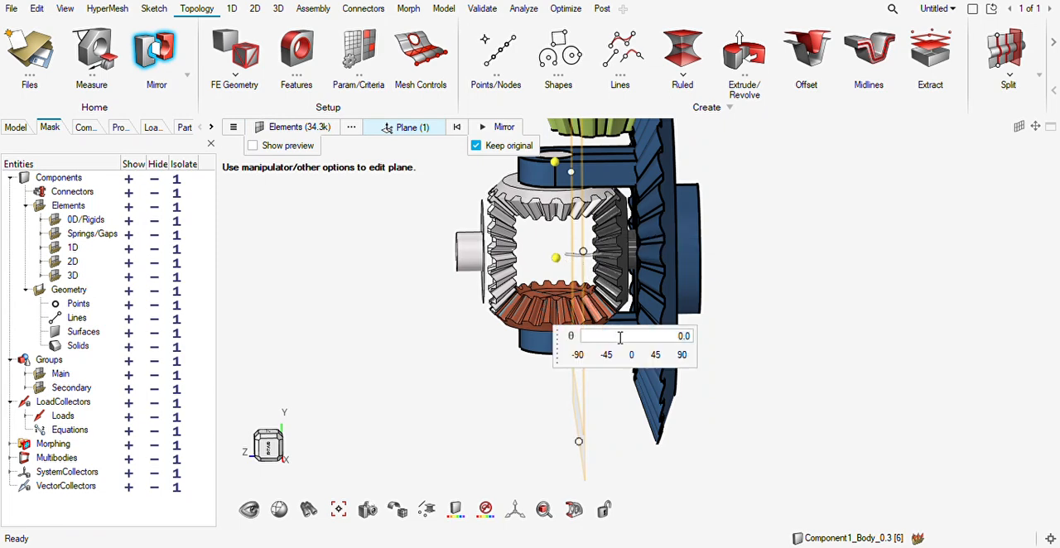
pyautogui.click(559, 259)
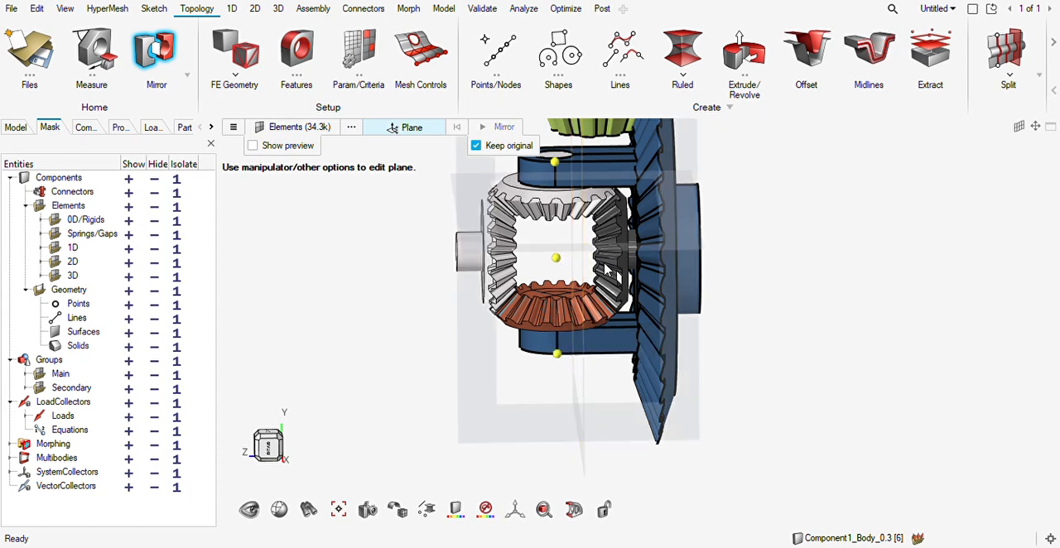
pyautogui.click(589, 267)
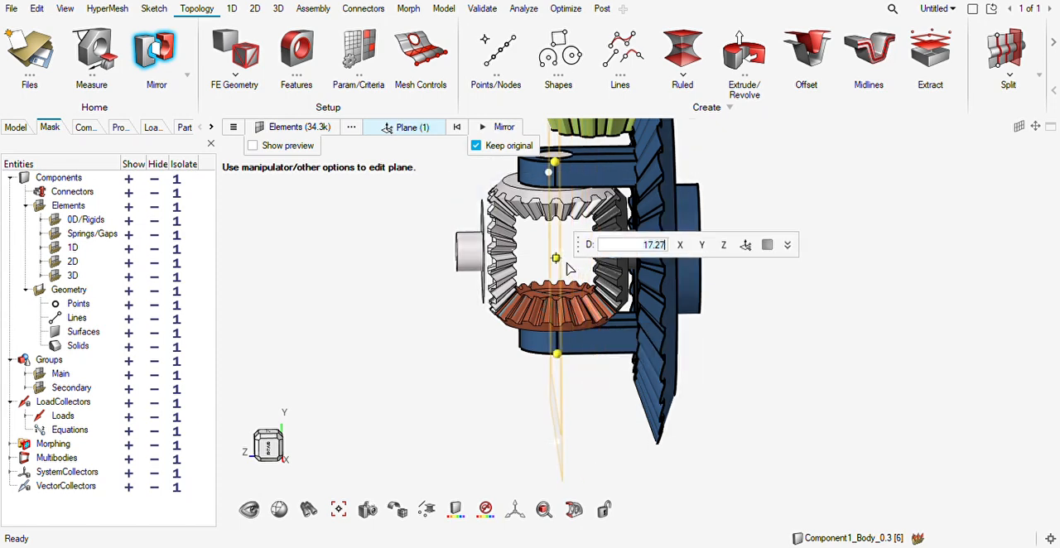
pyautogui.click(480, 128)
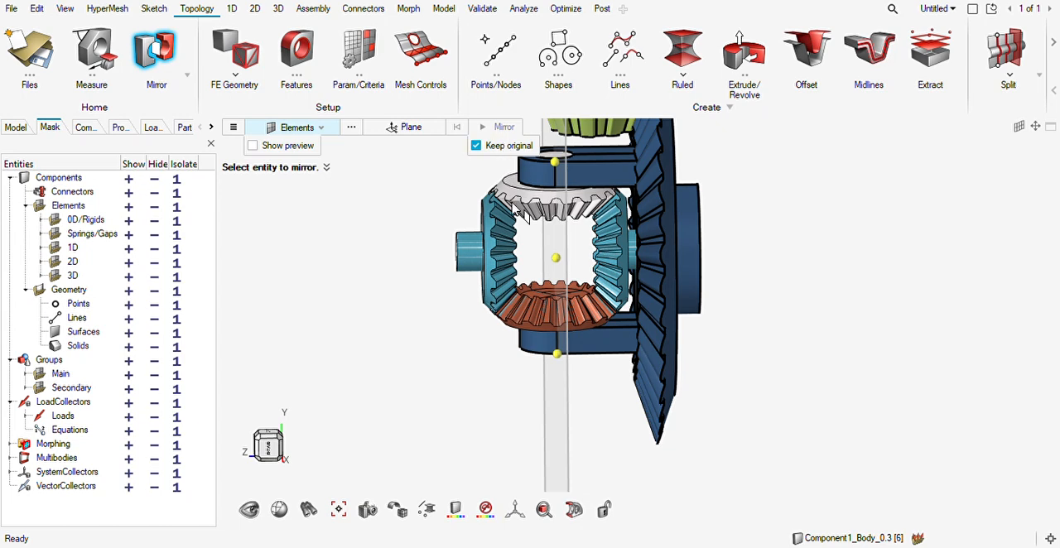
pyautogui.press('Escape')
# Mirror the whole orange lower gear mesh across the horizontal plane through the centre node onto the upper gear, keeping the original.
pyautogui.click(156, 51)
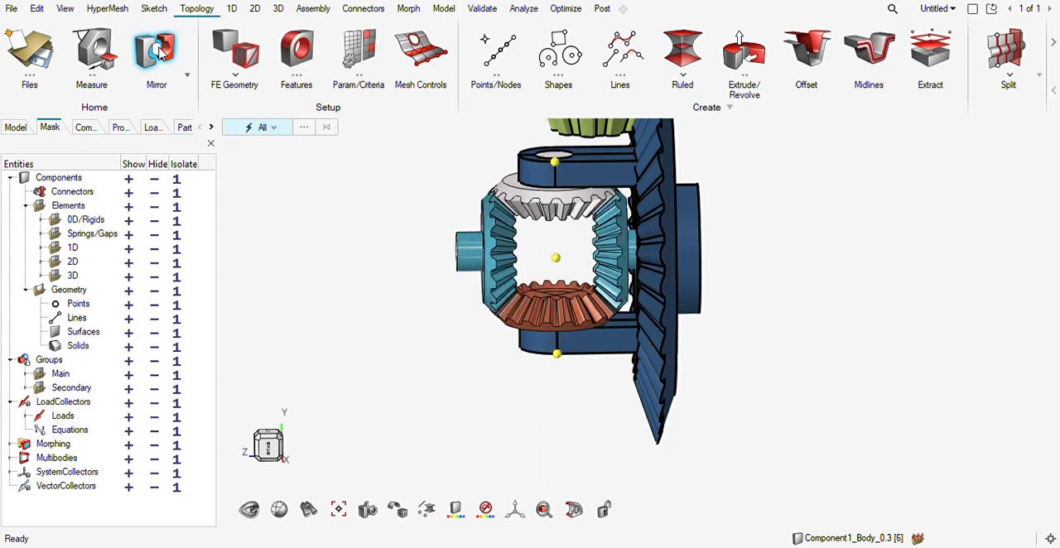
pyautogui.click(591, 313)
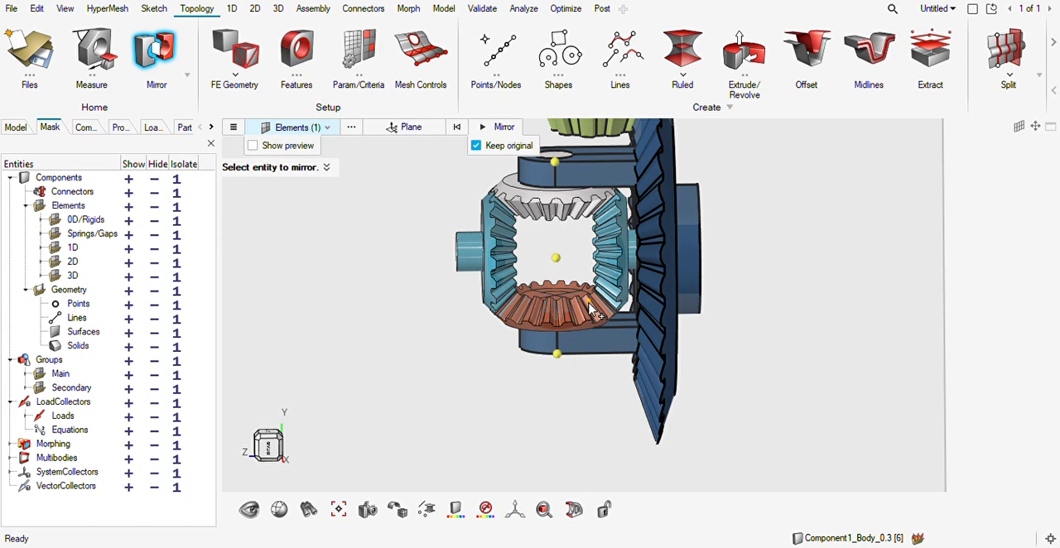
pyautogui.doubleClick(592, 313)
pyautogui.click(410, 127)
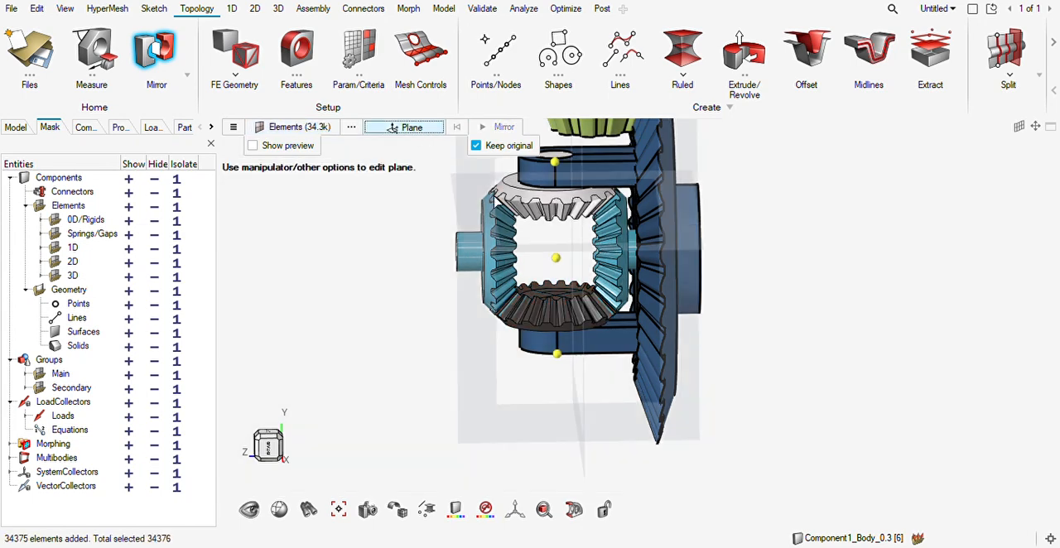
pyautogui.click(554, 259)
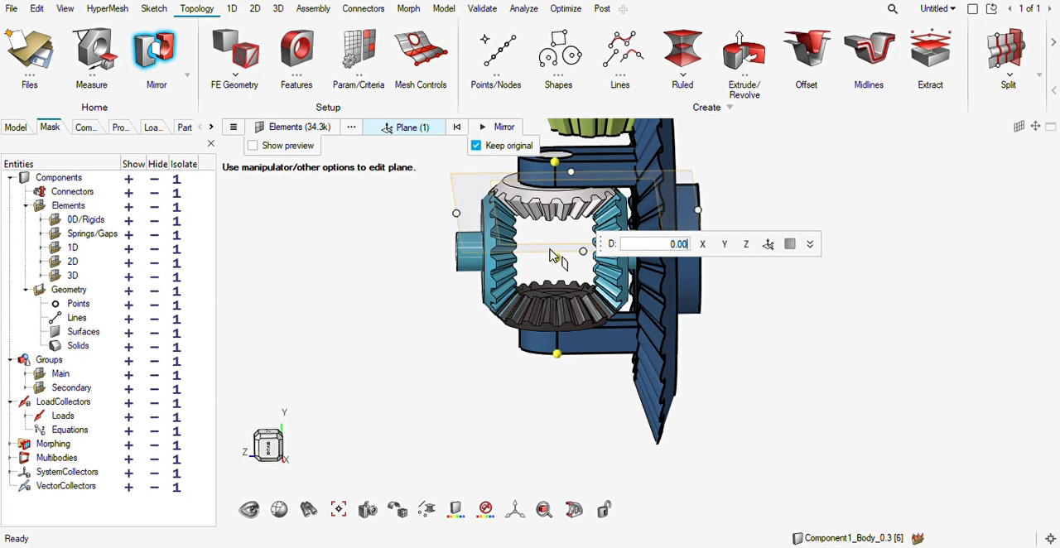
pyautogui.click(555, 260)
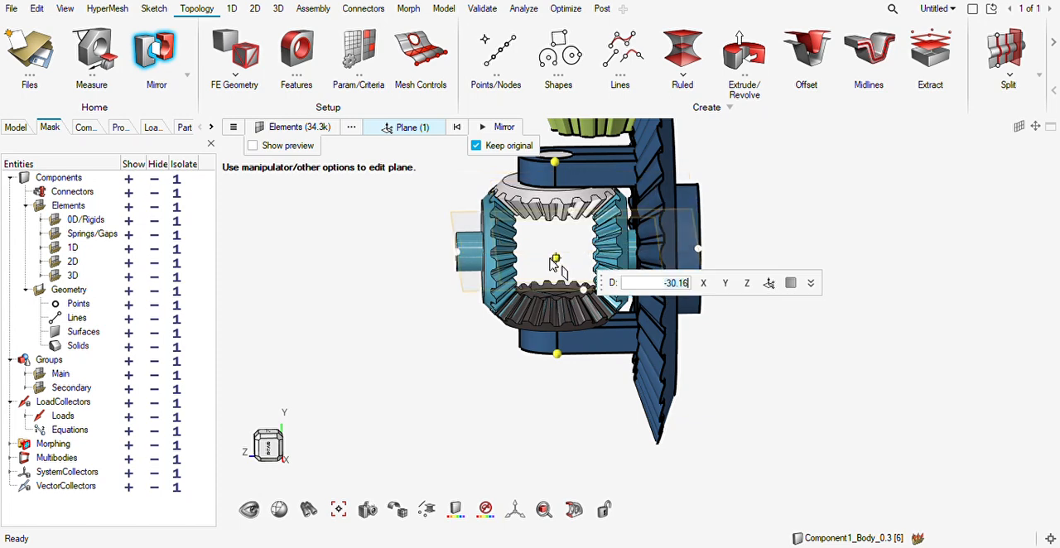
pyautogui.click(505, 128)
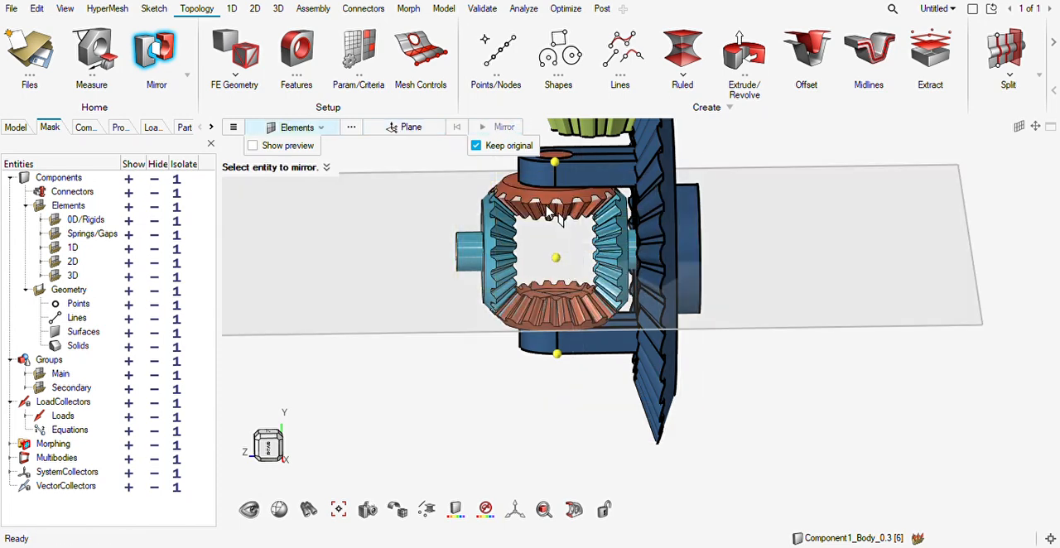
pyautogui.press('Escape')
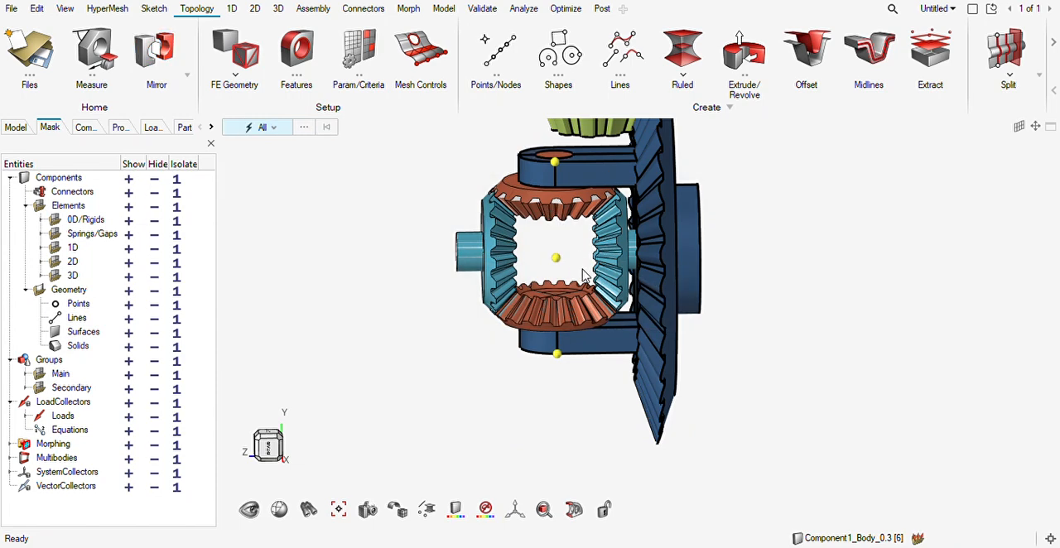
# Hide all geometry so that only the four gear meshes and the nodes are displayed.
pyautogui.moveTo(582, 267); pyautogui.dragTo(578, 287, button='right')
pyautogui.scroll(-2, 578, 286)
pyautogui.press('s')
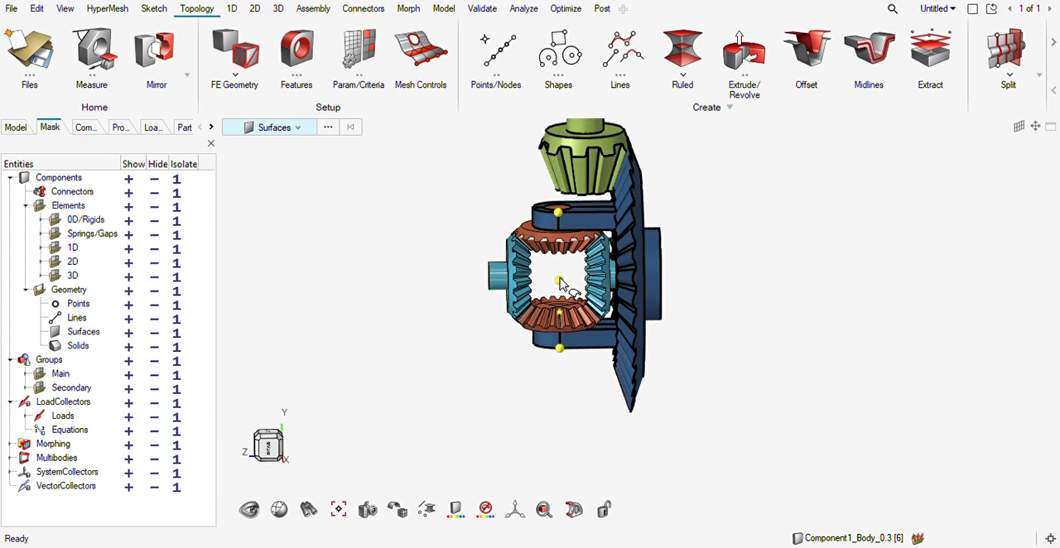
pyautogui.click(154, 292)
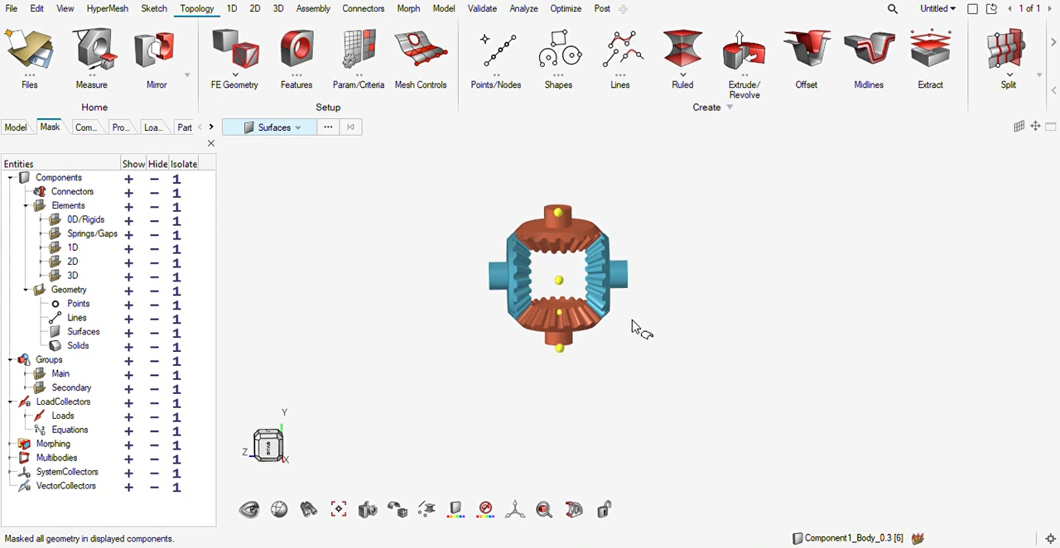
# Isolate all displayed elements of the four gear meshes.
pyautogui.moveTo(632, 325); pyautogui.dragTo(578, 329, button='right')
pyautogui.press('e')
pyautogui.hotkey('ctrl', 'a')
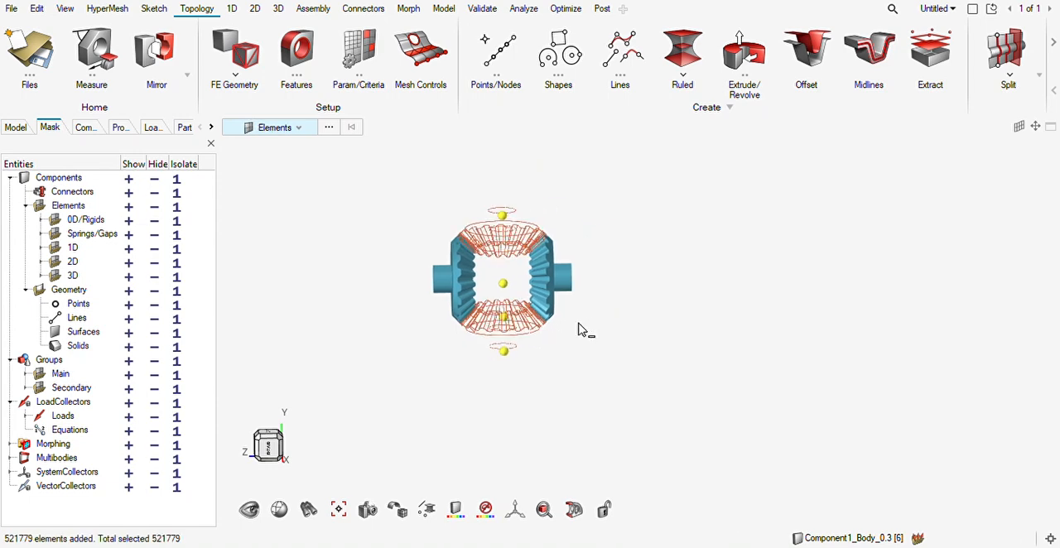
pyautogui.press('i')
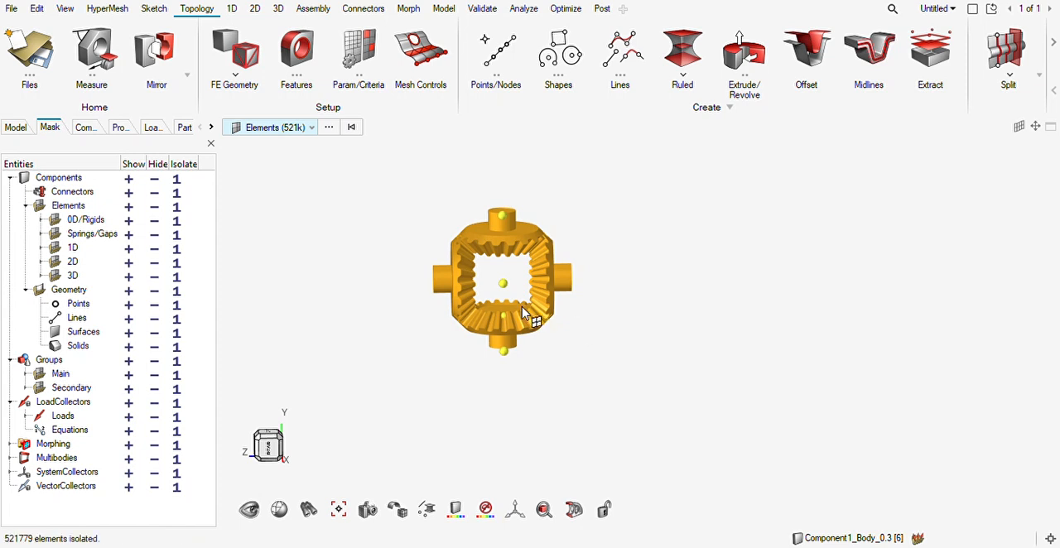
pyautogui.press('Escape')
pyautogui.press('Escape')
# Display the remaining gear meshes of the assembly and change the colour of the solidmap component to blue.
pyautogui.moveTo(604, 271); pyautogui.dragTo(501, 320, button='middle')
pyautogui.click(497, 324)
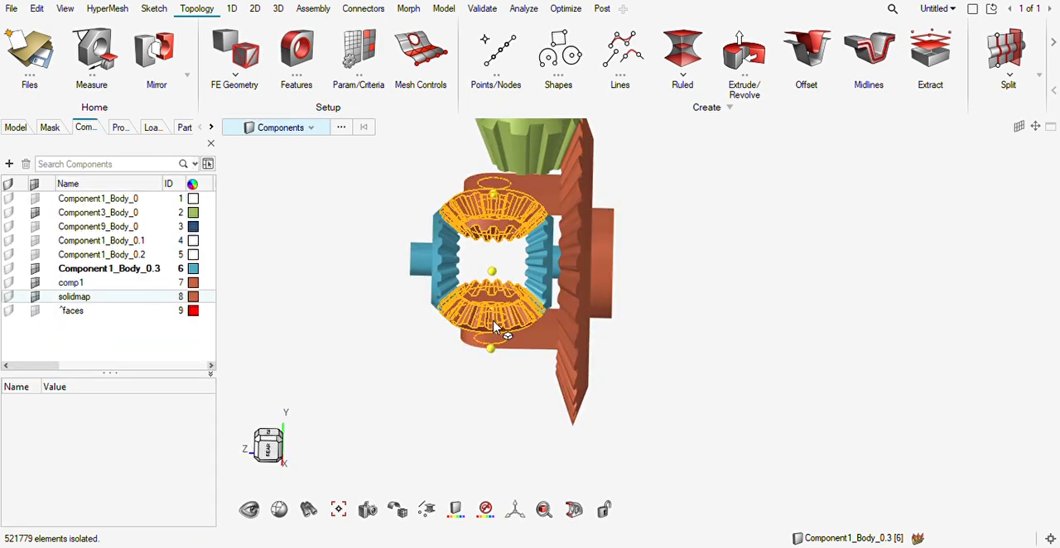
pyautogui.click(494, 319)
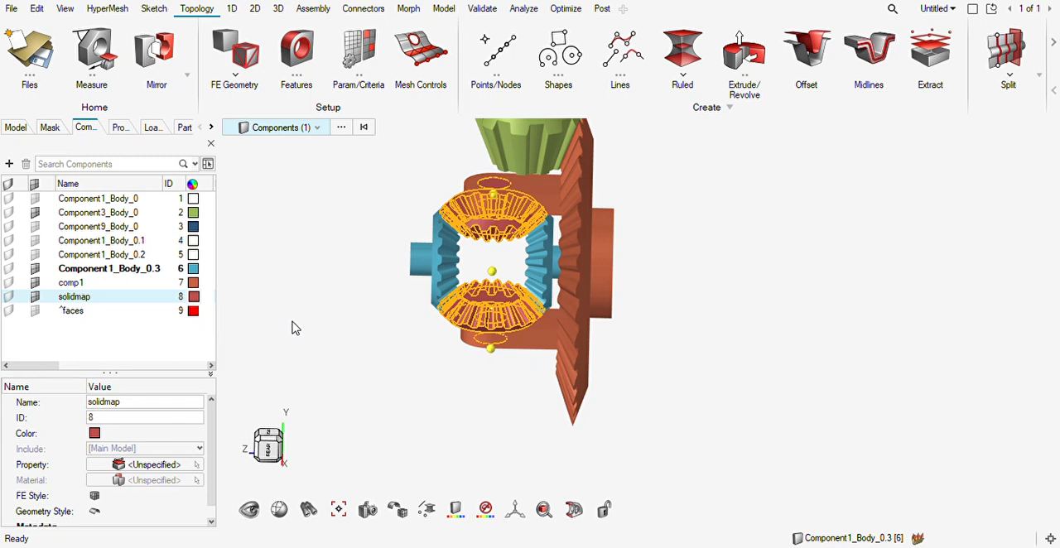
pyautogui.scroll(-3, 325, 287)
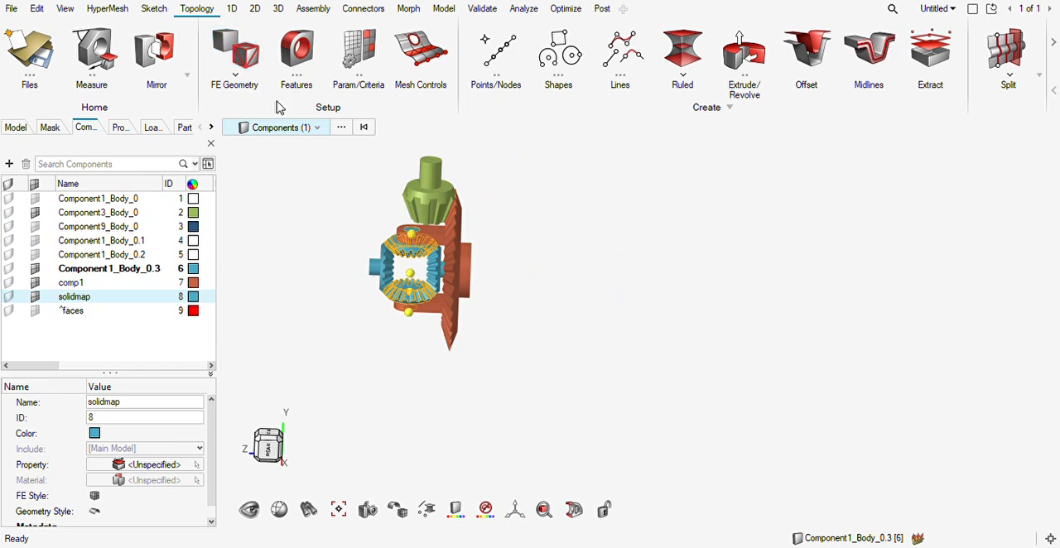
# Delete the temporary ^faces component with the free faces check.
pyautogui.hotkey('shift', 'F3')
pyautogui.click(522, 86)
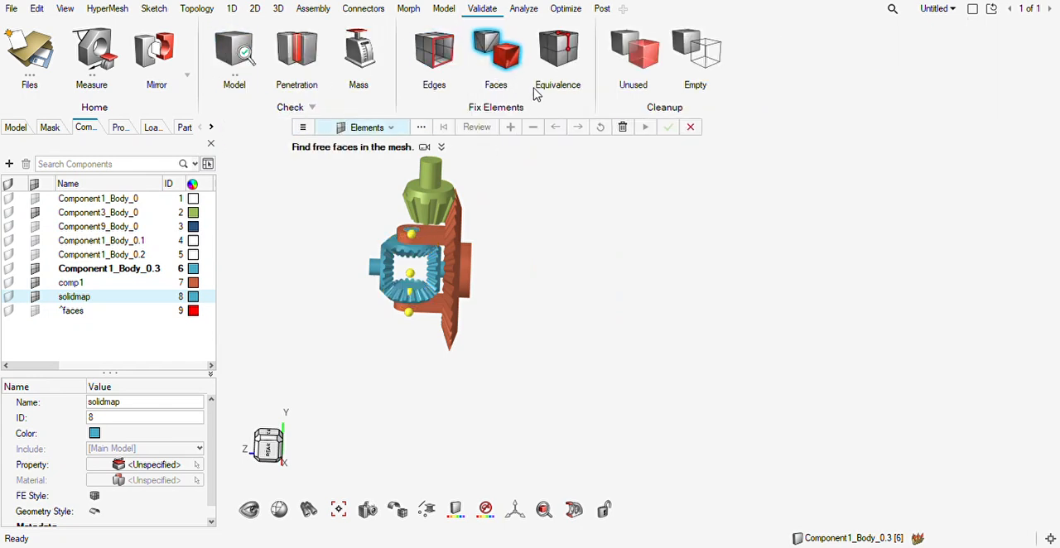
pyautogui.click(629, 126)
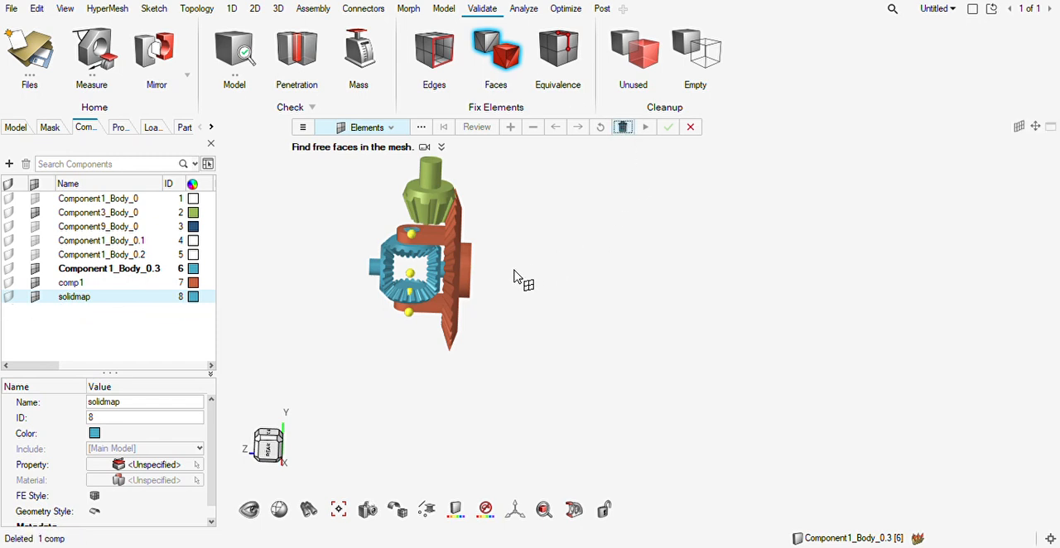
pyautogui.press('Escape')
pyautogui.press('Escape')
# Select the four displayed mesh components and assign new colours automatically to all components.
pyautogui.scroll(-2, 521, 285)
pyautogui.moveTo(531, 295); pyautogui.dragTo(527, 311, button='right')
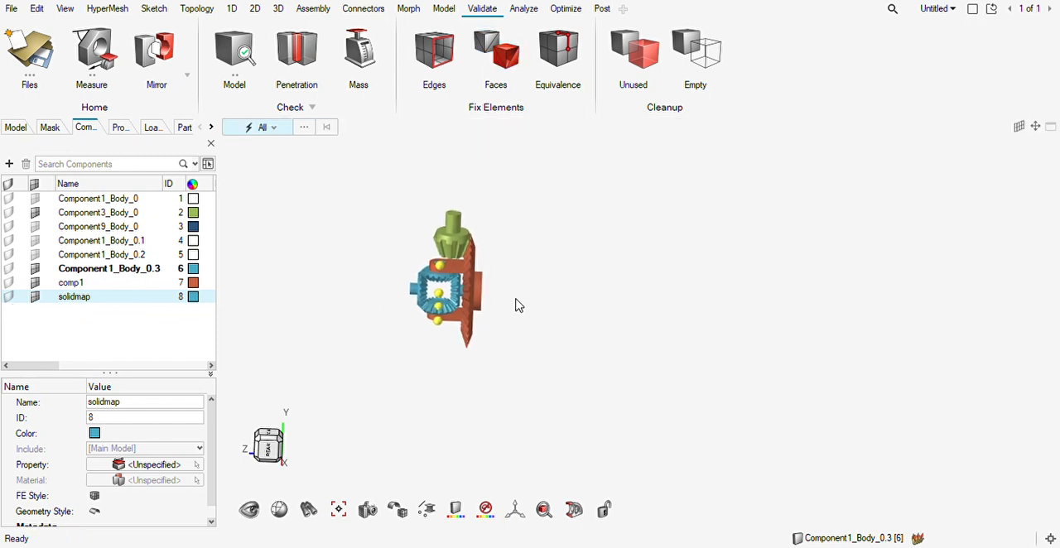
pyautogui.keyDown('shift'); pyautogui.moveTo(575, 175); pyautogui.dragTo(348, 376); pyautogui.keyUp('shift')
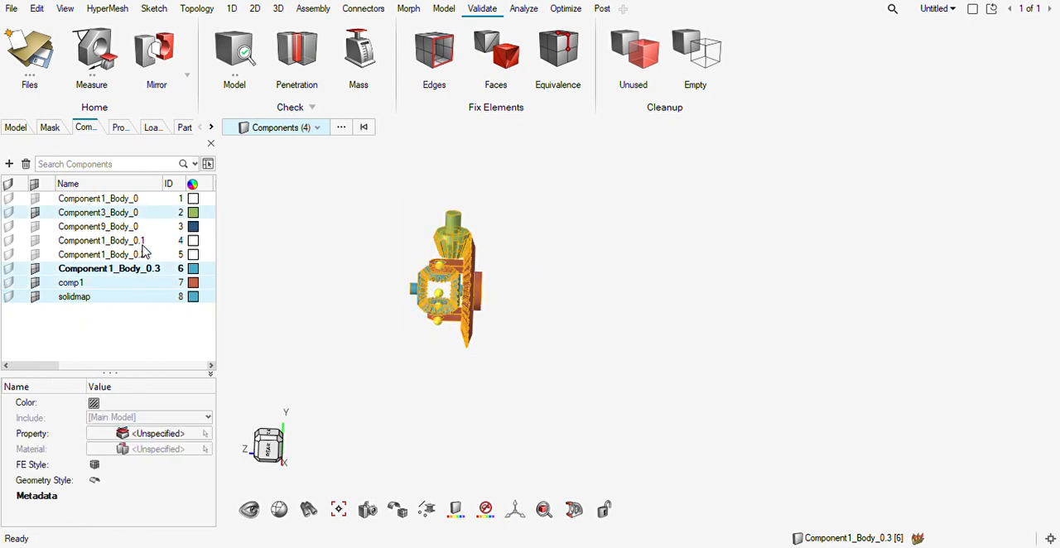
pyautogui.click(192, 184)
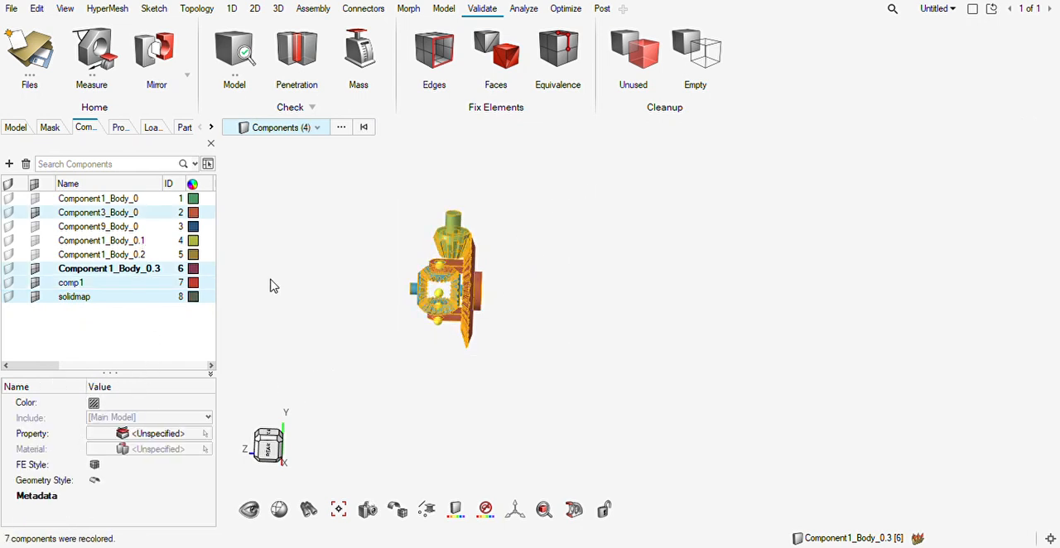
pyautogui.click(357, 301)
# Examine the complete meshed bevel gear assembly from several angles, including how the gear teeth engage.
pyautogui.moveTo(373, 297); pyautogui.dragTo(368, 308, button='right')
pyautogui.scroll(4, 368, 309)
pyautogui.moveTo(487, 315); pyautogui.dragTo(533, 303, button='middle')
pyautogui.scroll(5, 512, 320)
pyautogui.scroll(-3, 513, 320)
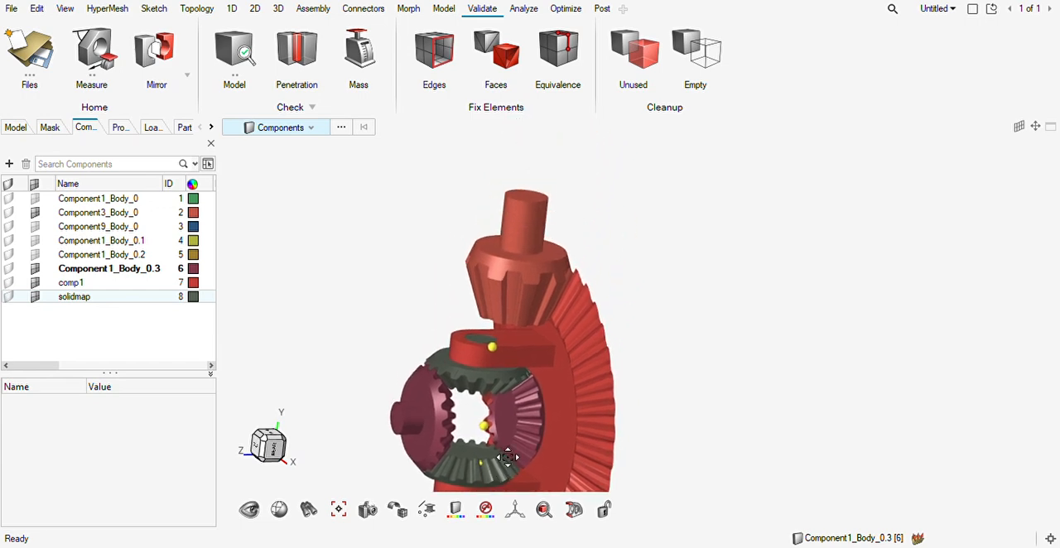
pyautogui.scroll(4, 533, 300)
pyautogui.scroll(-4, 524, 300)
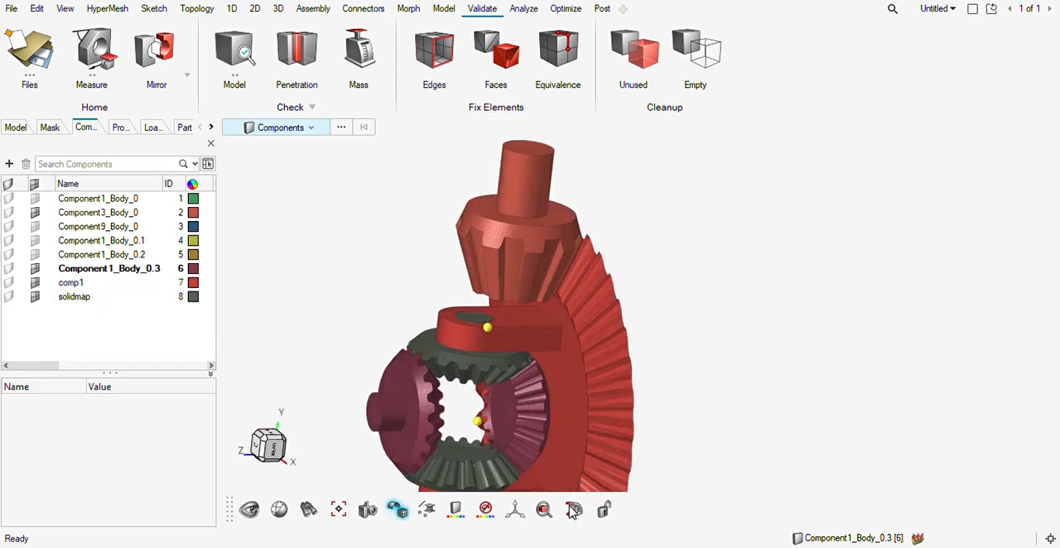
pyautogui.moveTo(651, 308); pyautogui.dragTo(672, 232, button='right')
pyautogui.scroll(-4, 672, 232)
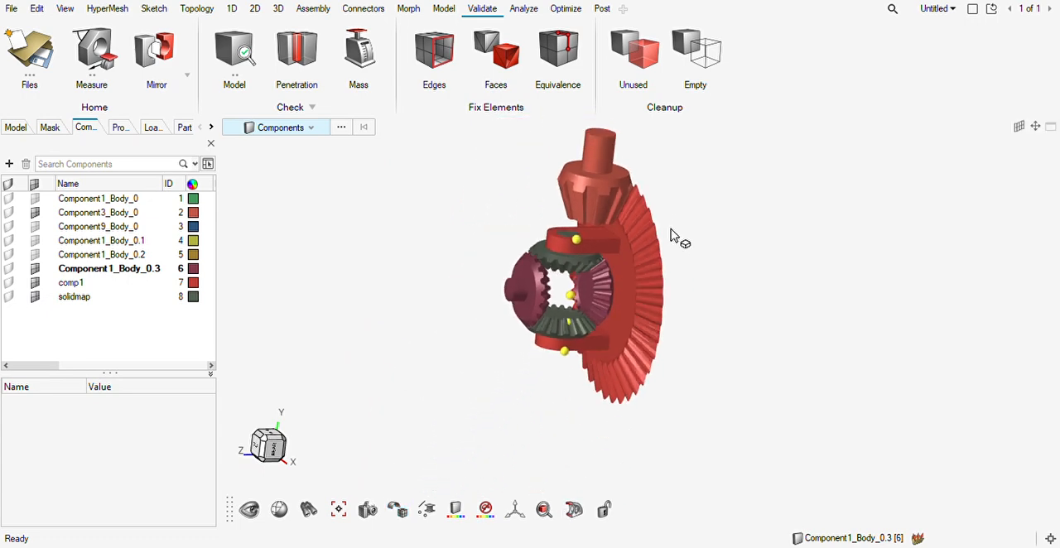
pyautogui.moveTo(627, 268); pyautogui.dragTo(701, 274, button='middle')
pyautogui.scroll(4, 619, 288)
pyautogui.scroll(6, 651, 277)
pyautogui.scroll(-6, 646, 276)
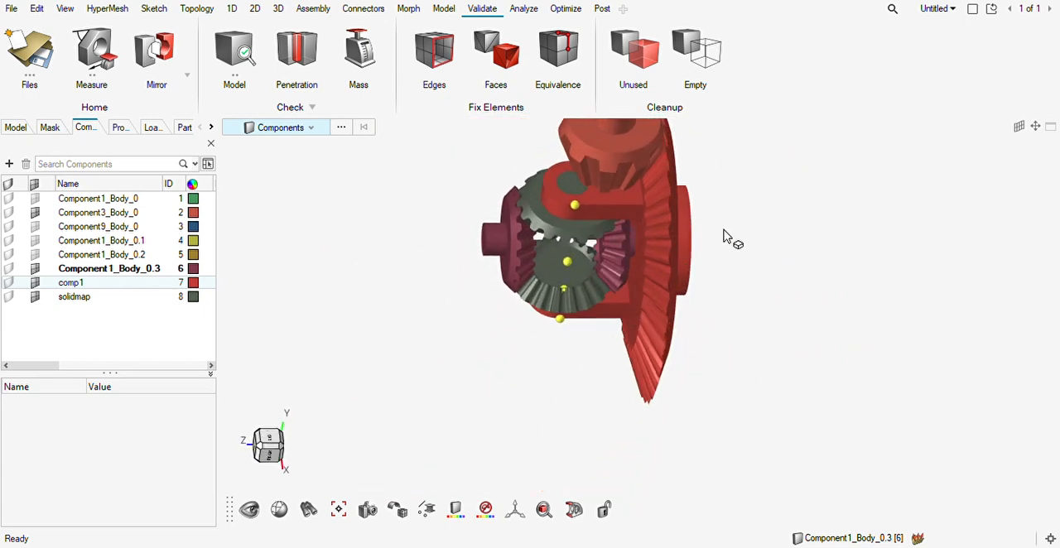